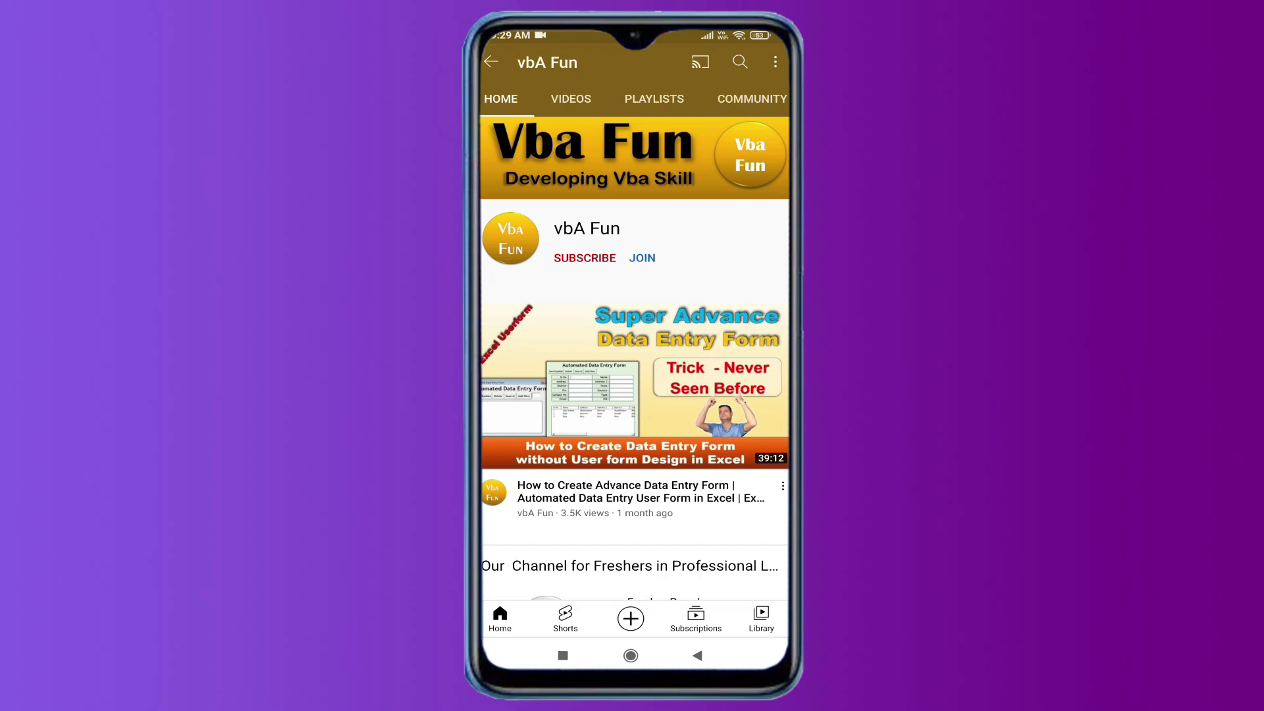
- Subscribe to the vbA Fun channel and set its notification bell to All
click(585, 257)
click(769, 253)
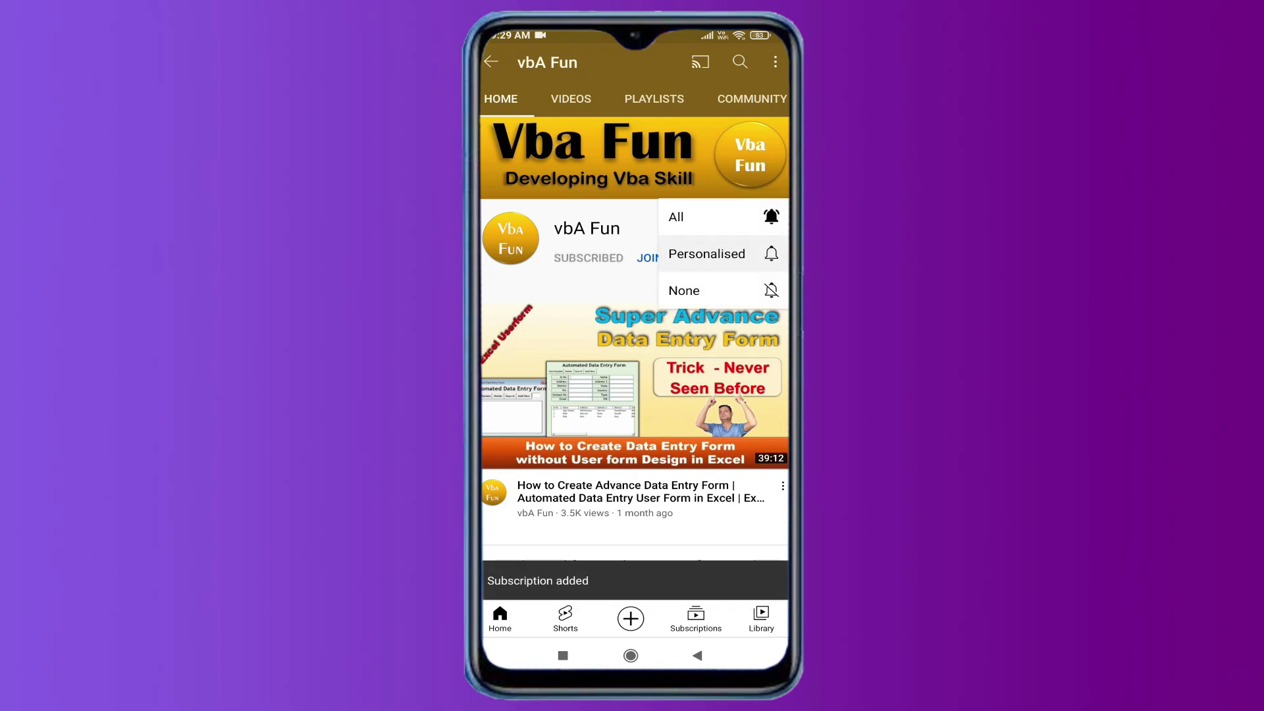
click(676, 217)
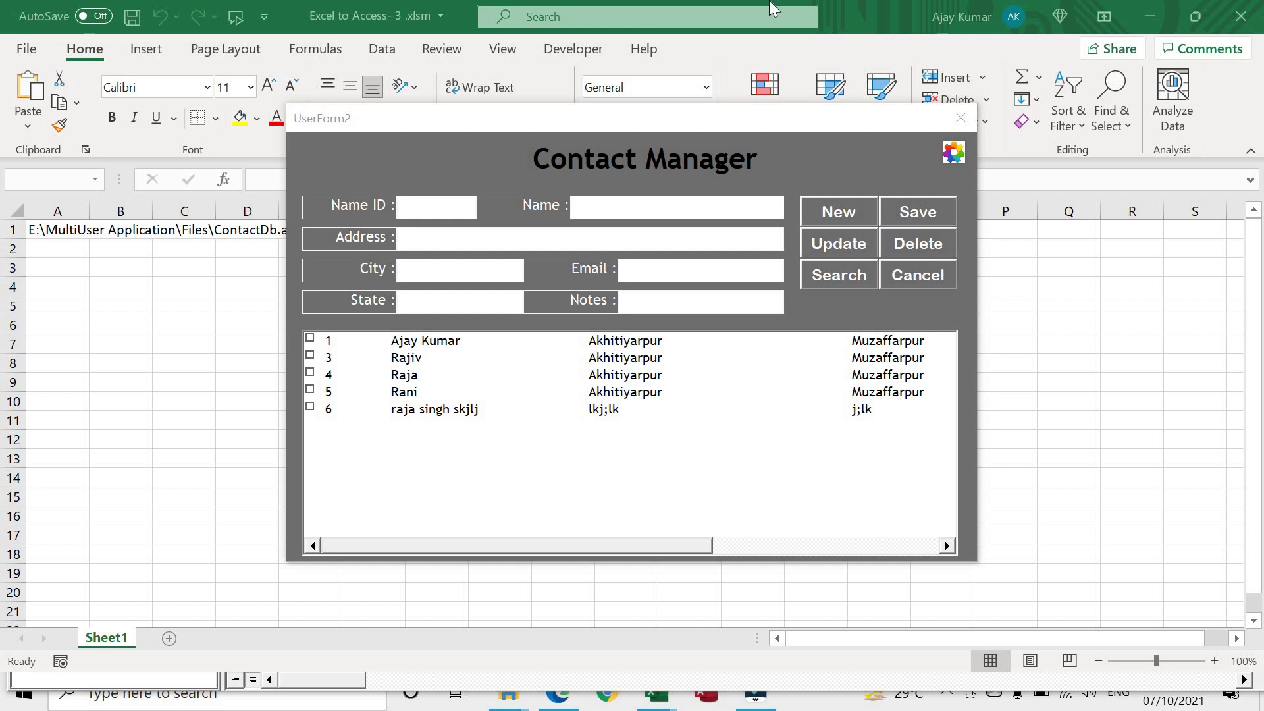
click(729, 114)
drag(729, 113, 999, 148)
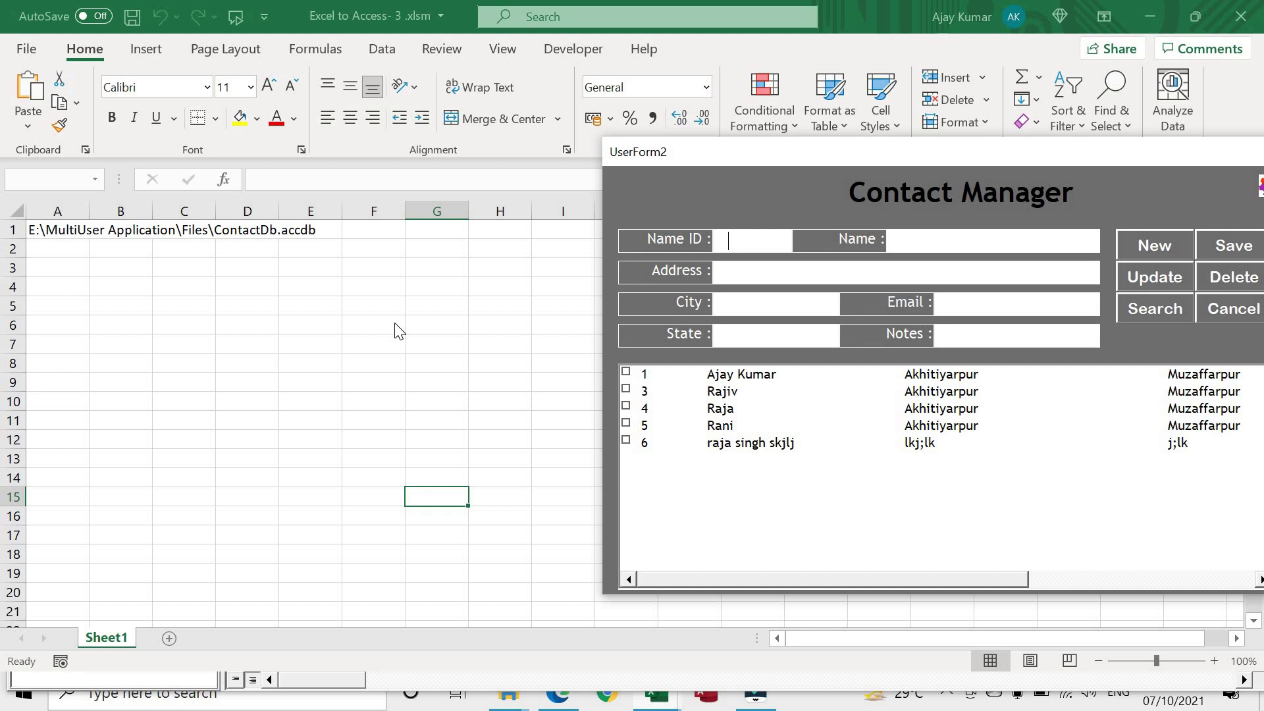
mouse_move(922, 148)
mouse_down()
mouse_move(599, 110)
mouse_move(684, 144)
mouse_up()
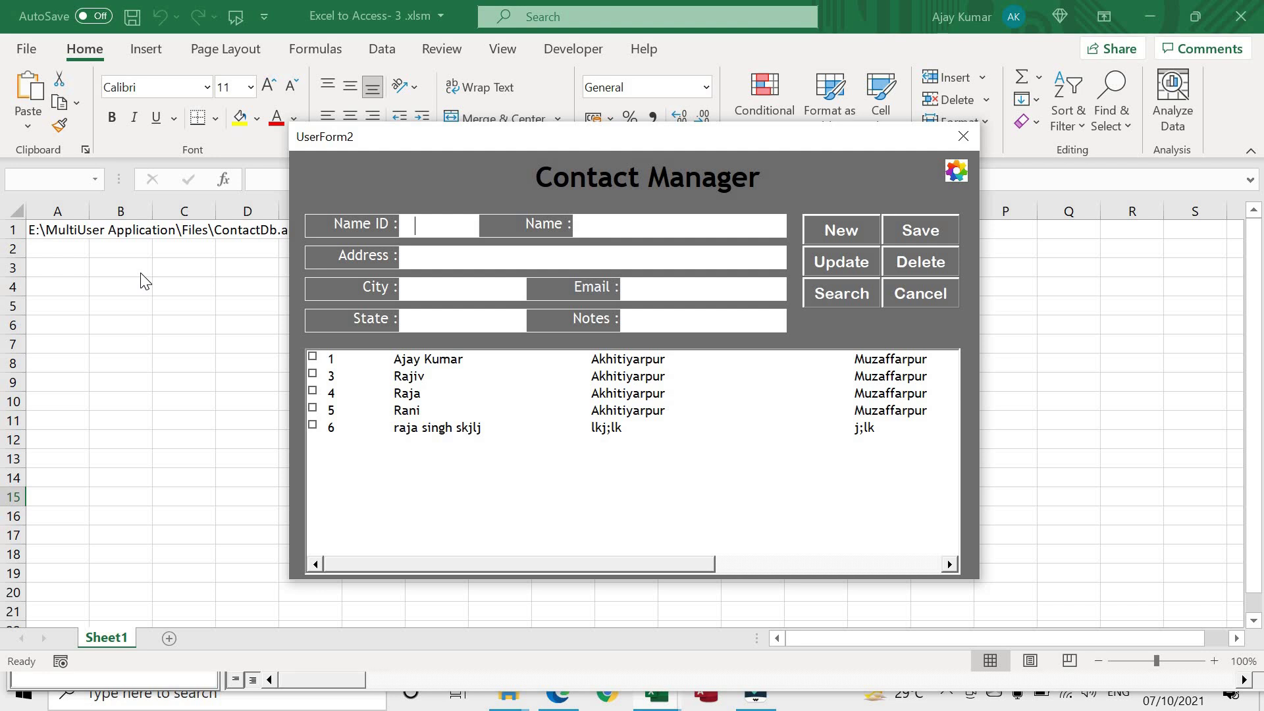
- Search for Name ID 1 in the Contact Manager form and tick three rows in its list
text(1)
click(852, 291)
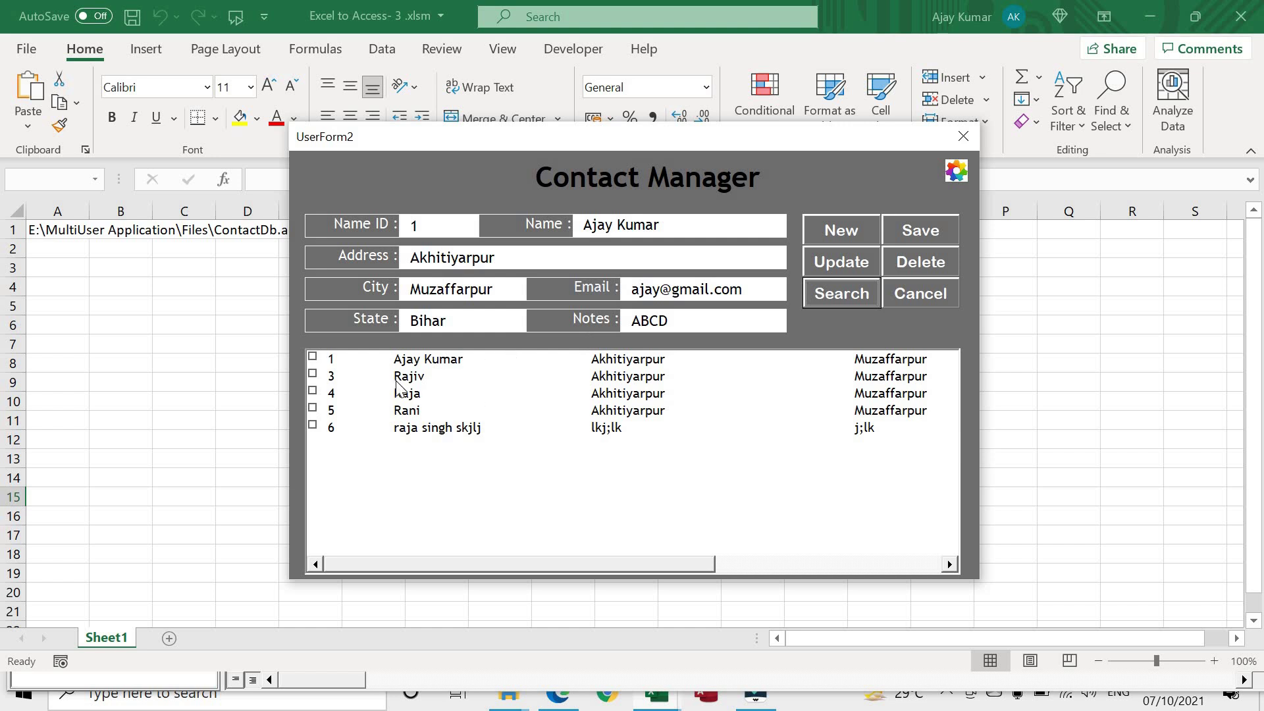
click(425, 362)
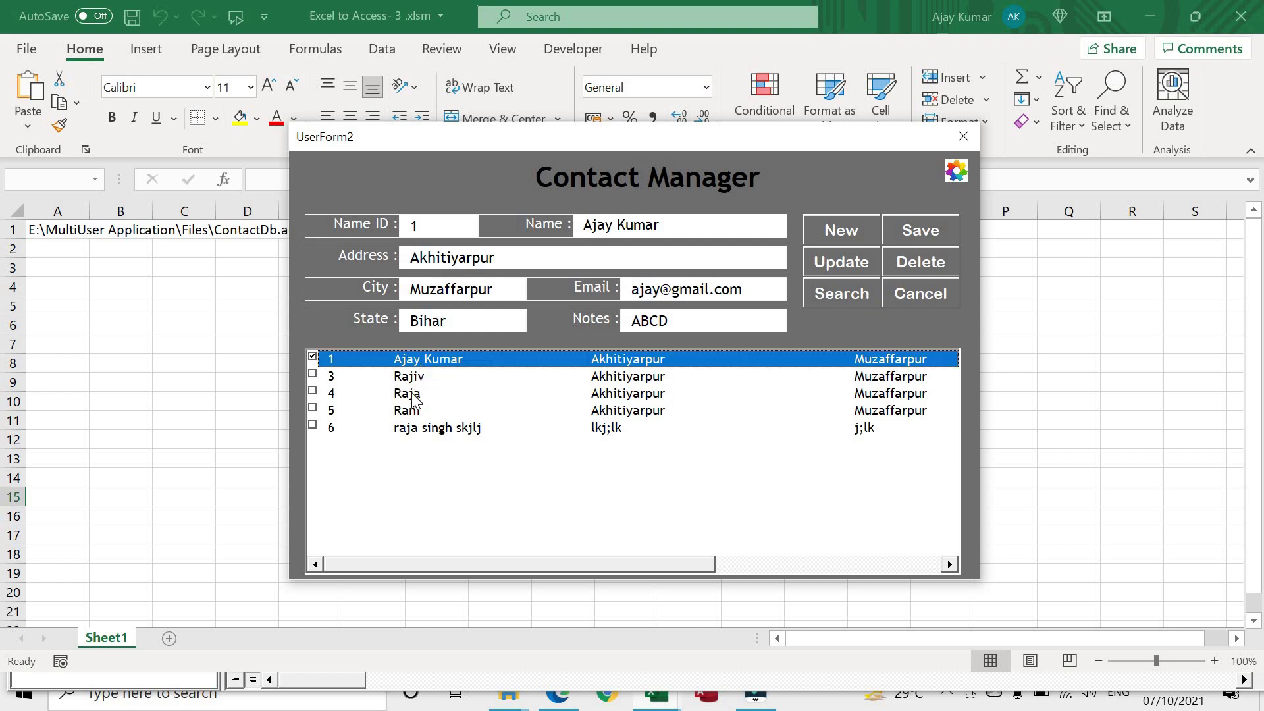
click(415, 395)
click(431, 429)
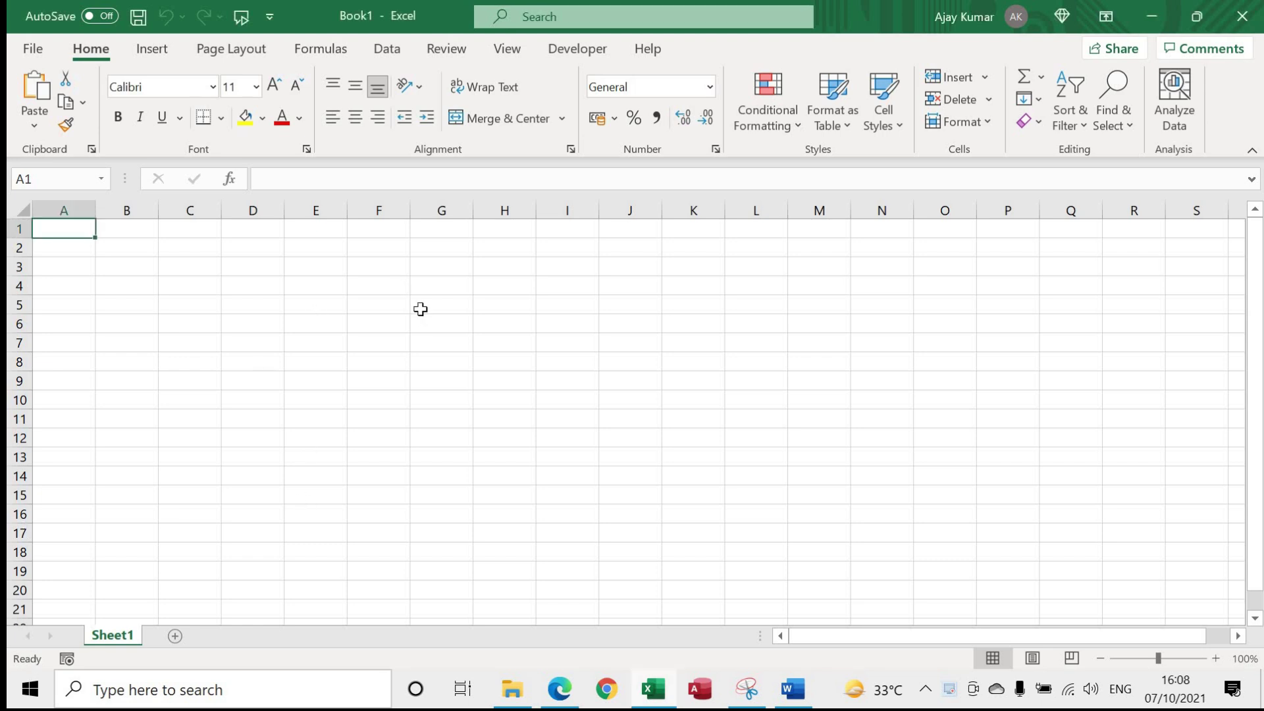
- Save the blank workbook as MultiUser Software (.xlsm) in E:\MultiUser Application
key(ctrl+s)
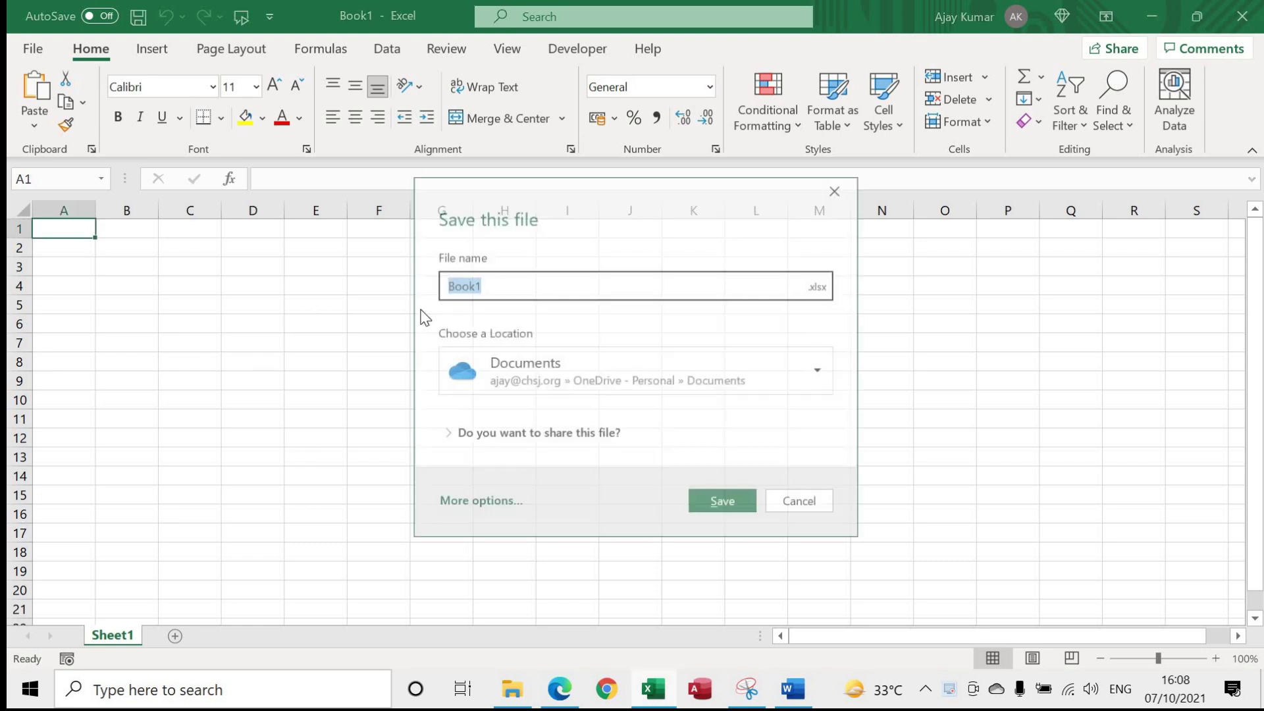
click(484, 502)
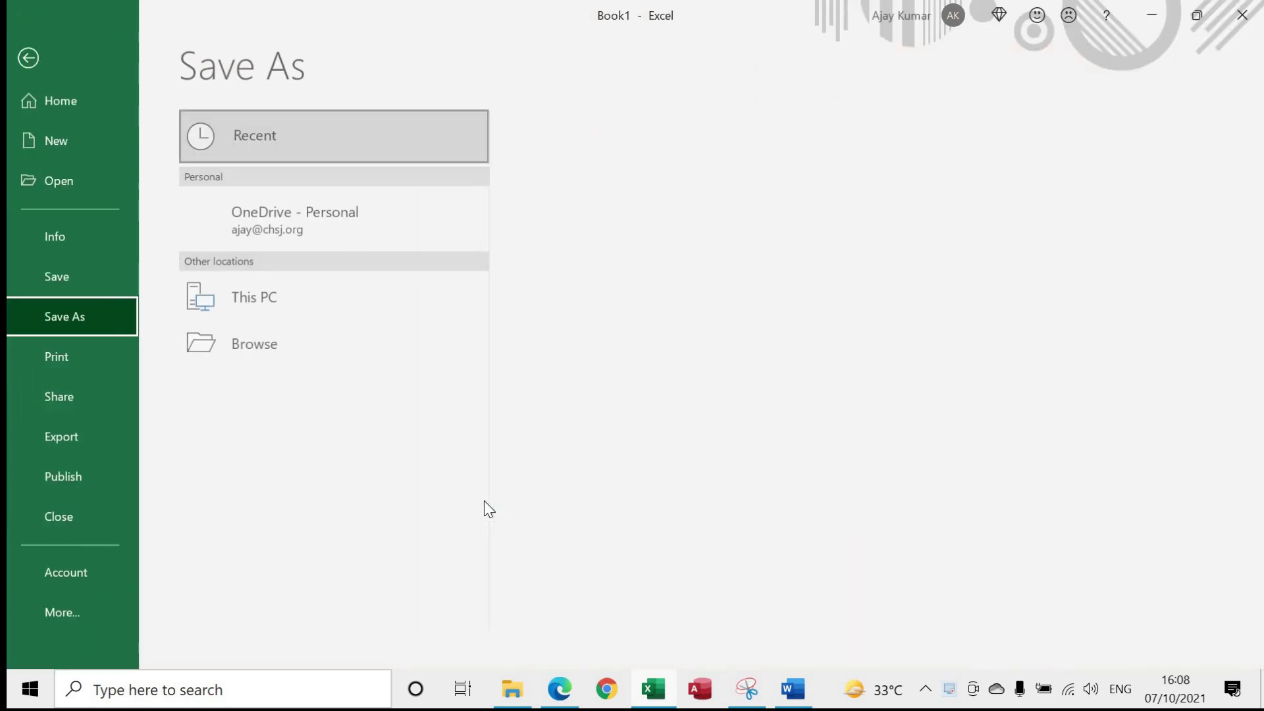
click(260, 391)
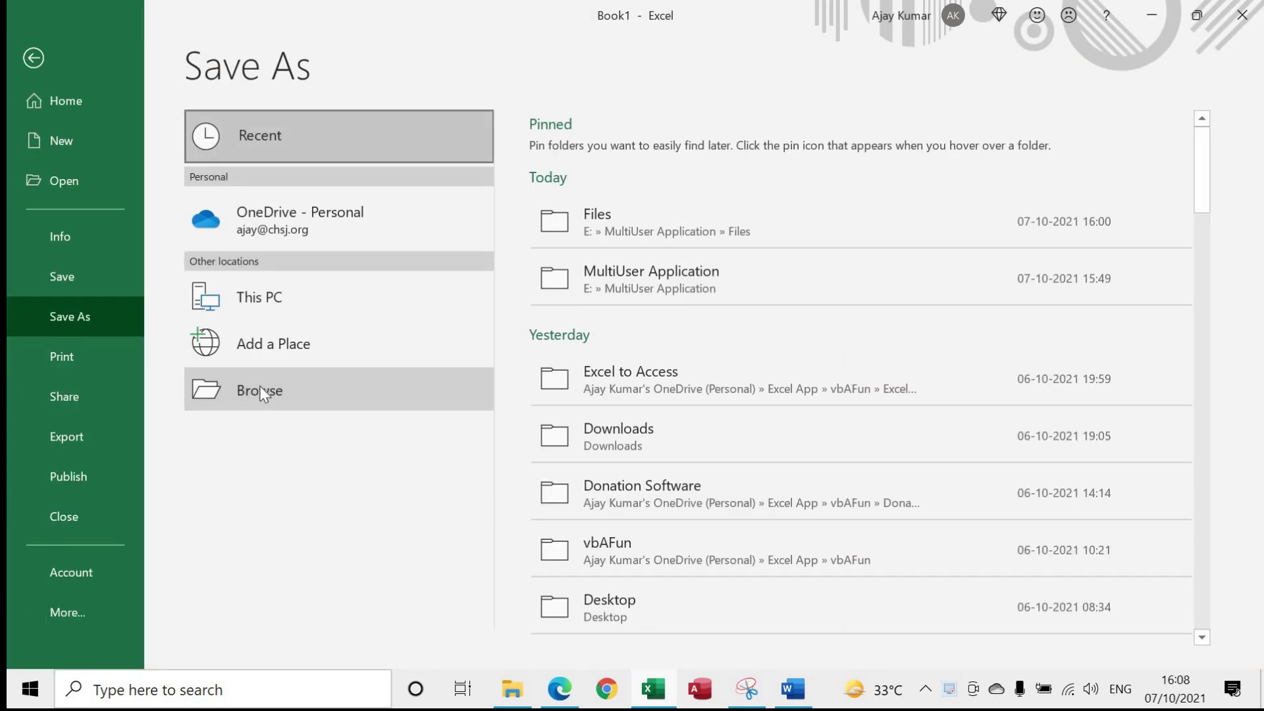
click(566, 469)
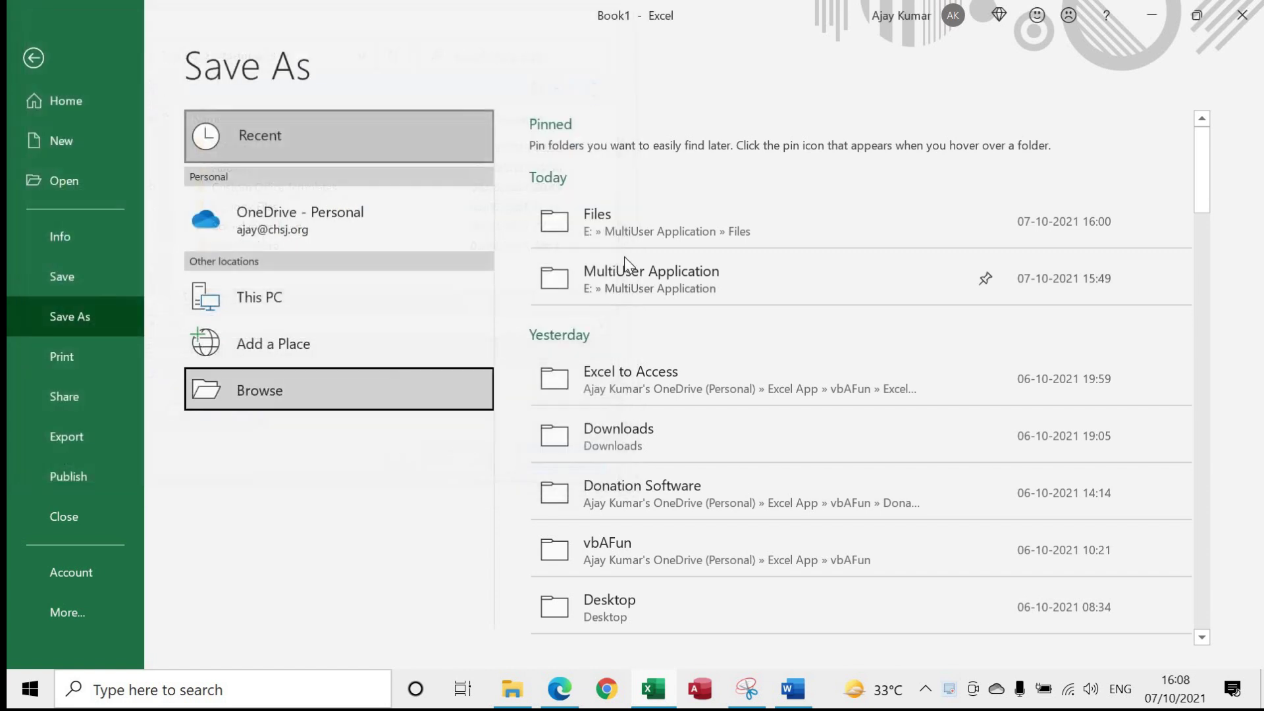
click(624, 258)
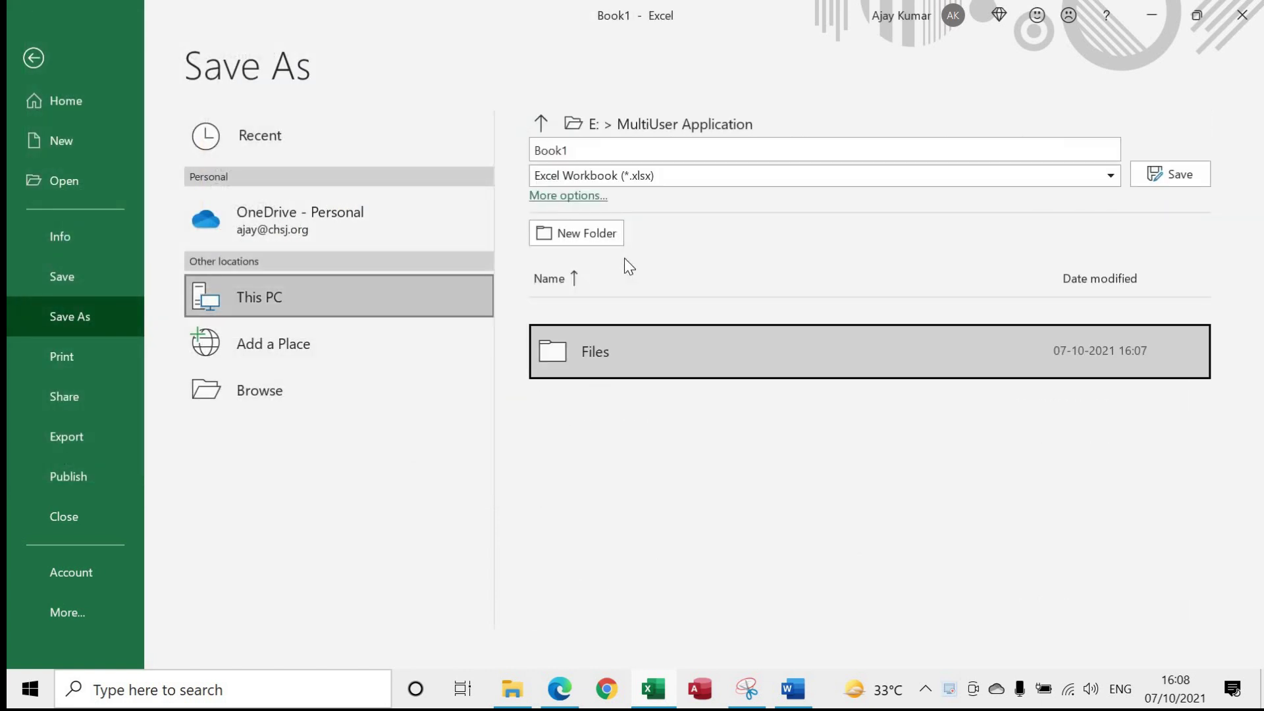
click(681, 179)
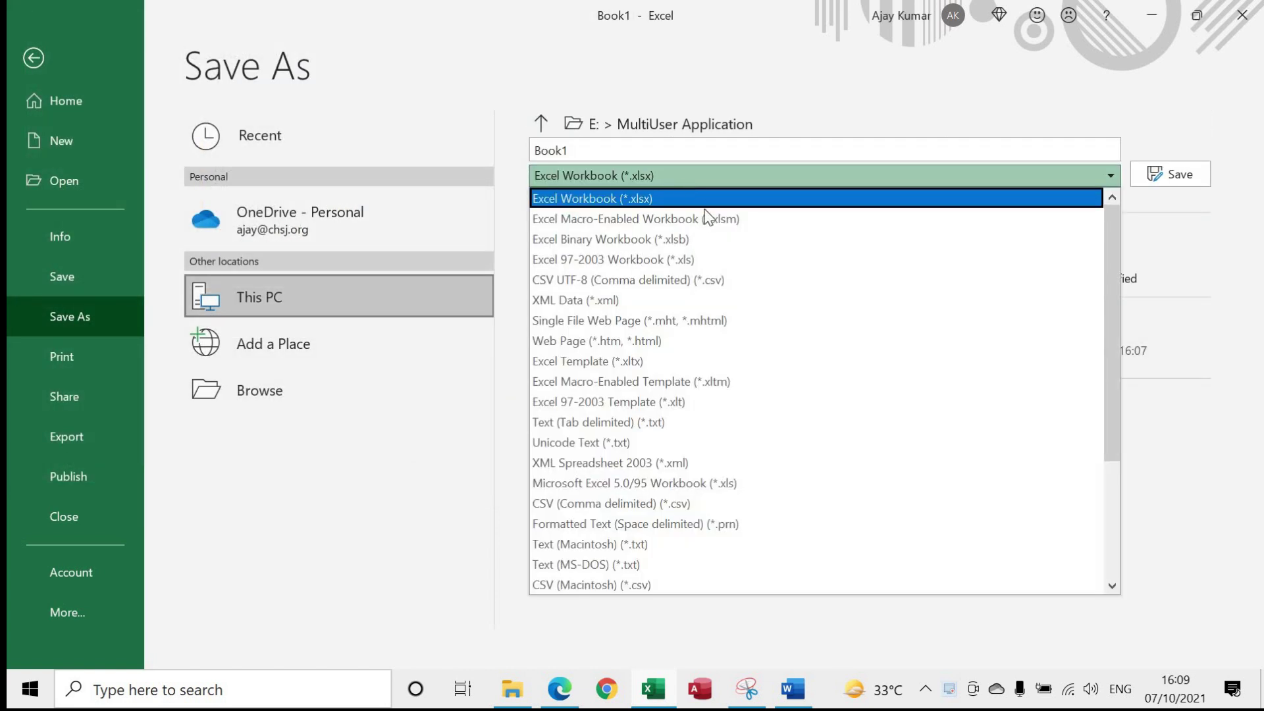
click(733, 223)
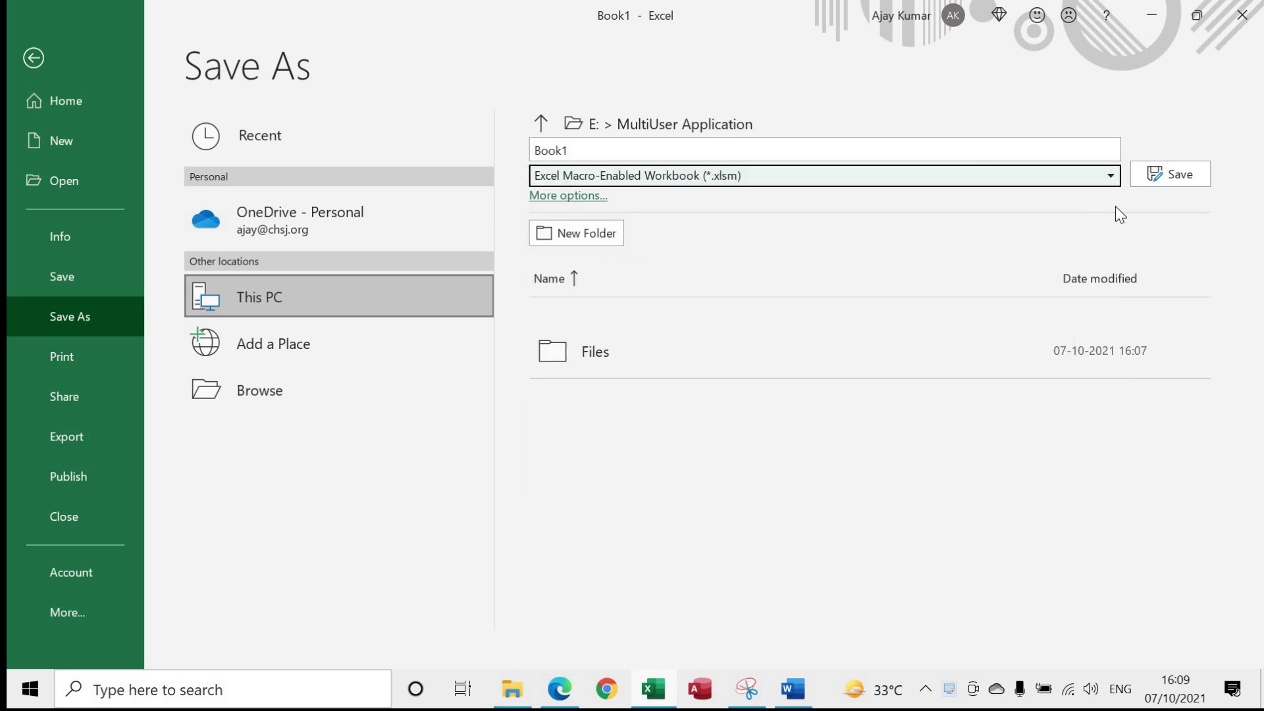
double_click(570, 150)
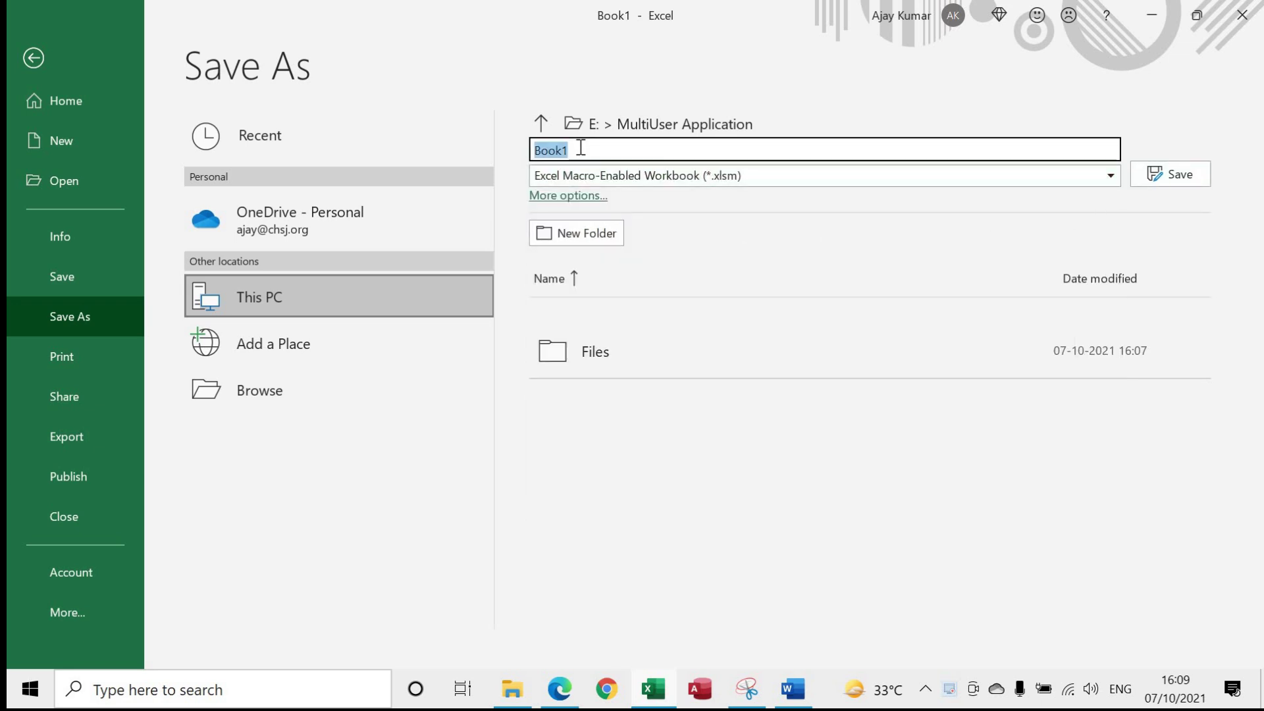
text(MultiUser)
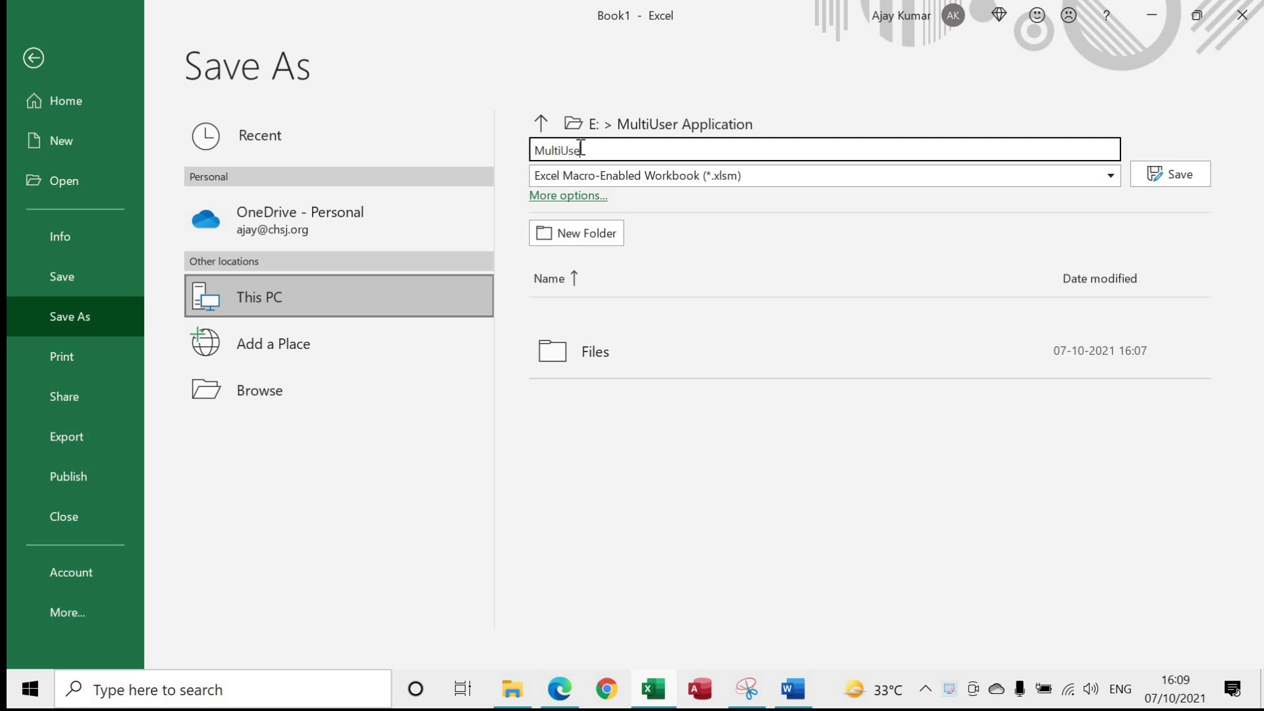
text( Software)
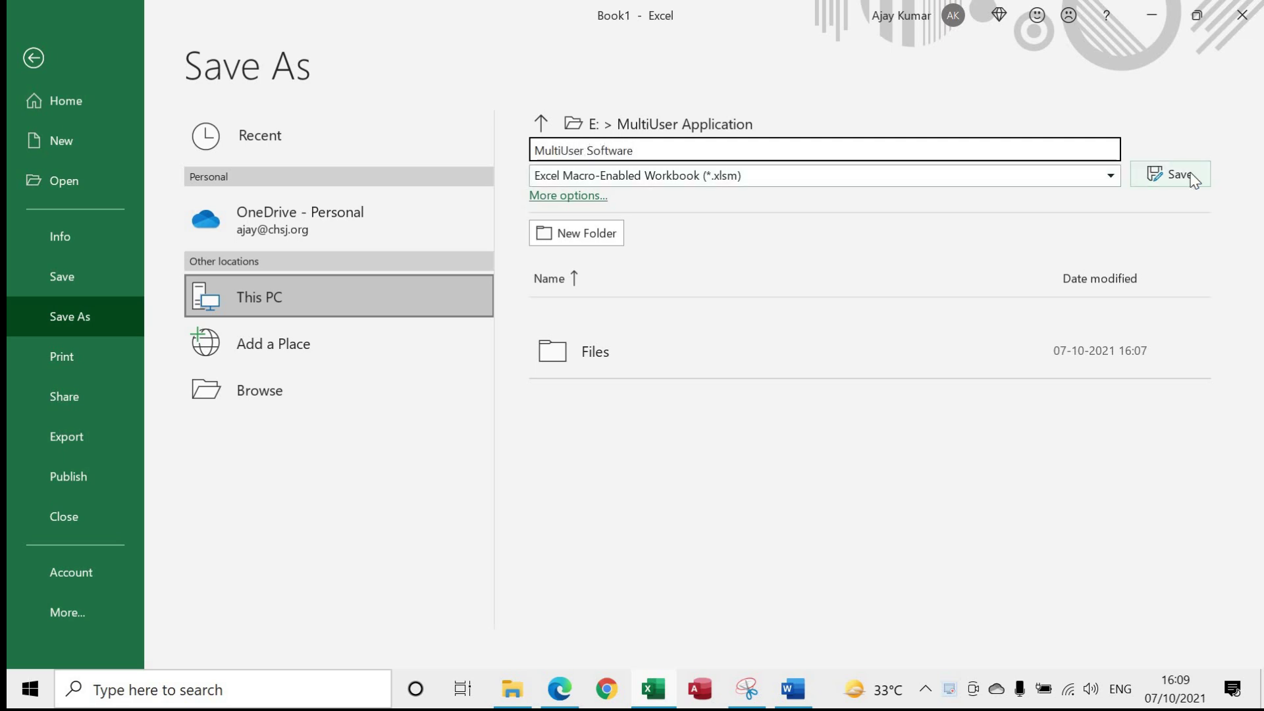
click(1193, 179)
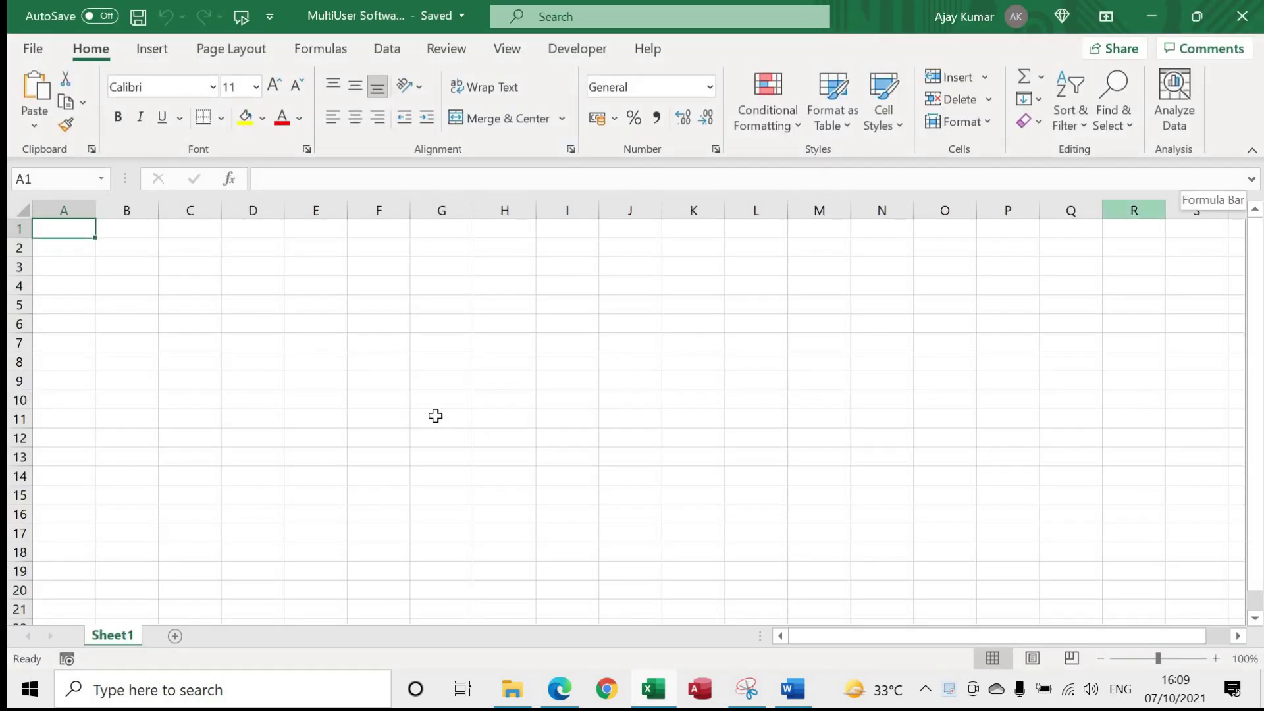
- Show the Developer tab, then briefly open and close the Visual Basic editor
click(392, 435)
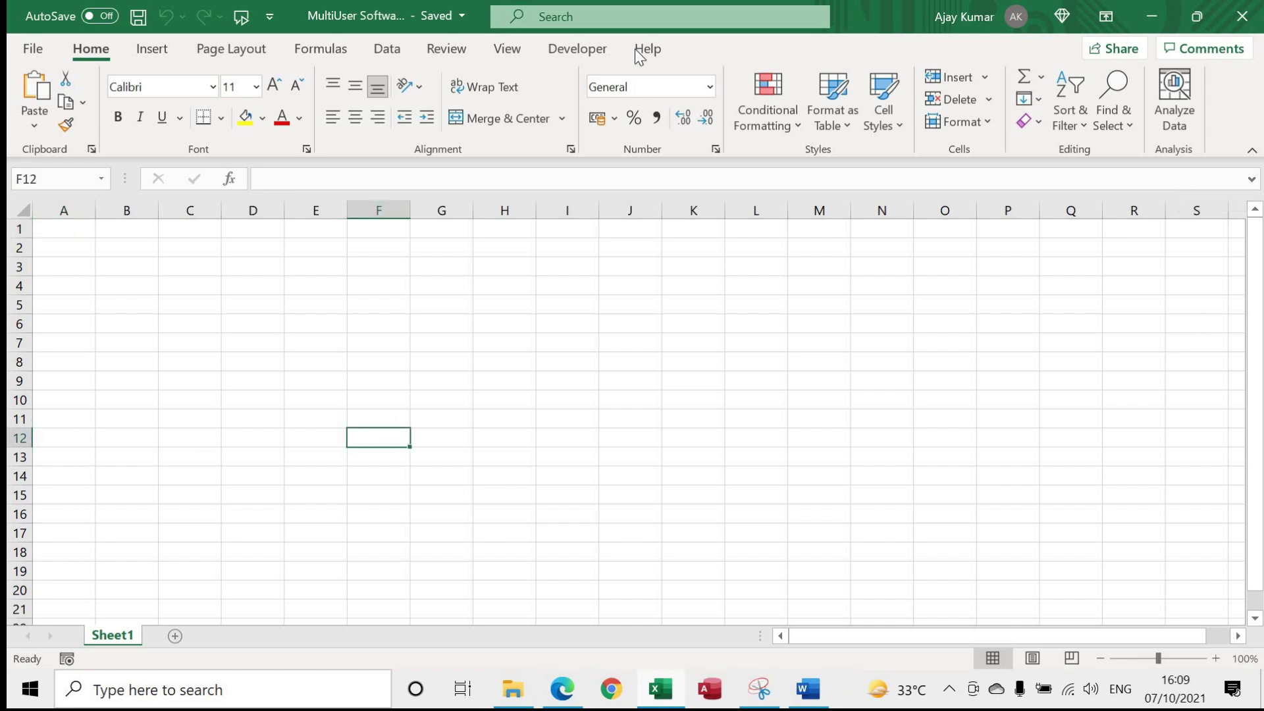
click(578, 50)
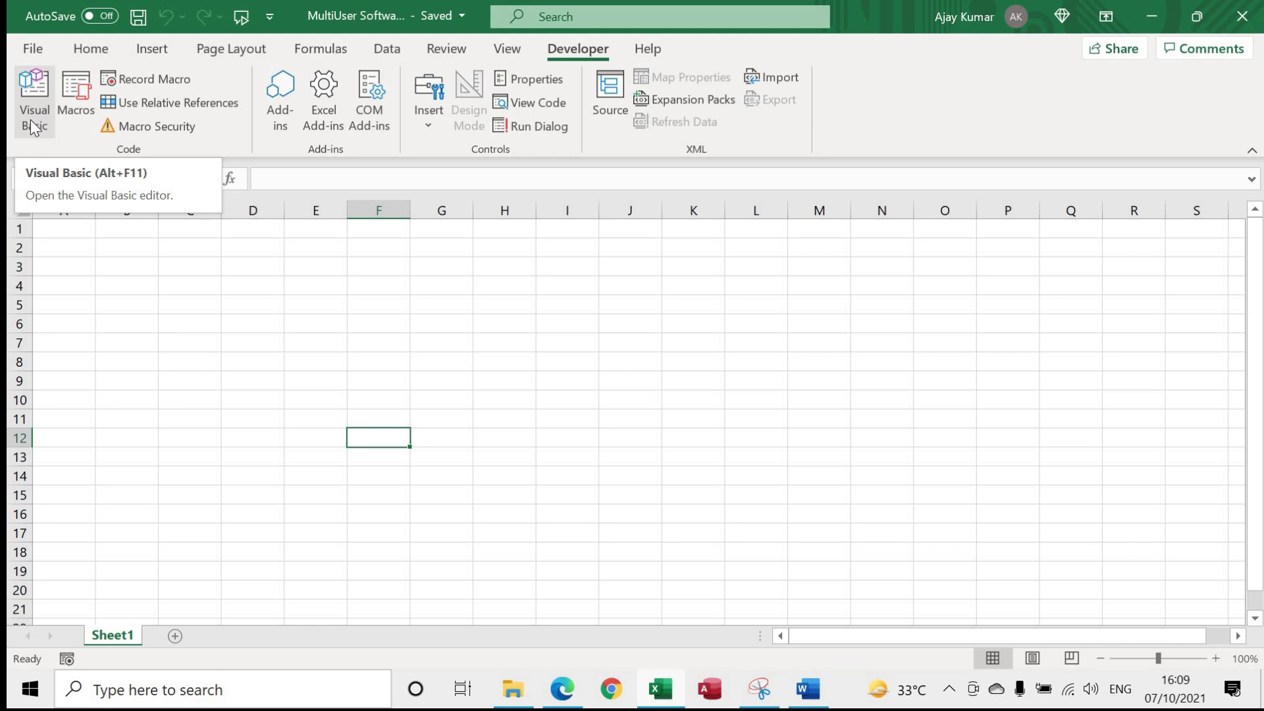
click(31, 120)
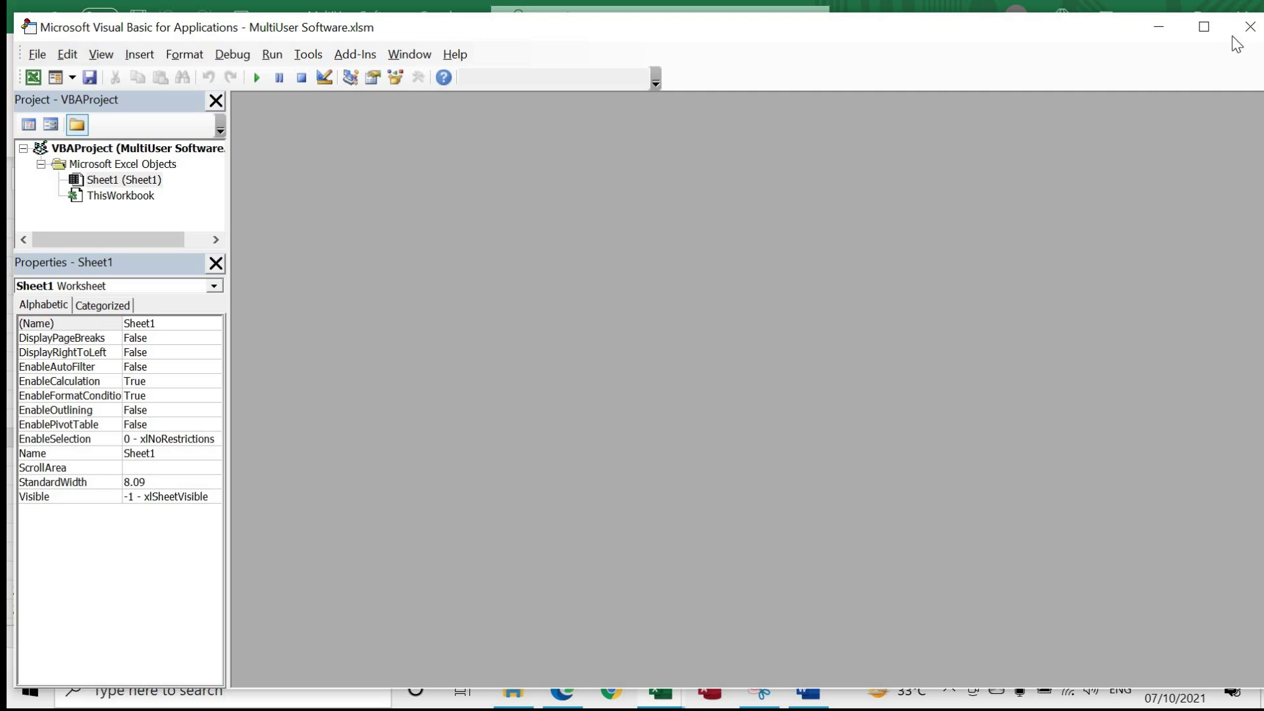
click(1250, 27)
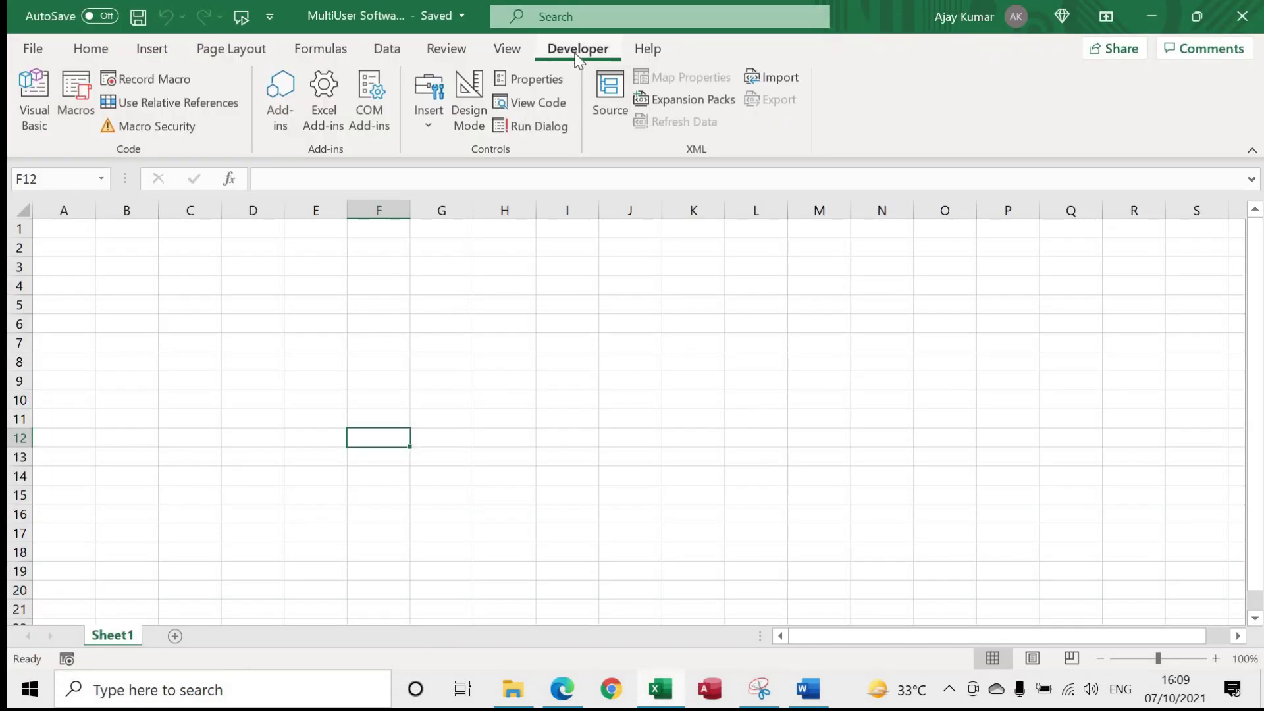
- Tick Developer under Customize Ribbon in Excel Options, then open the VBA editor with Alt+F11
click(30, 48)
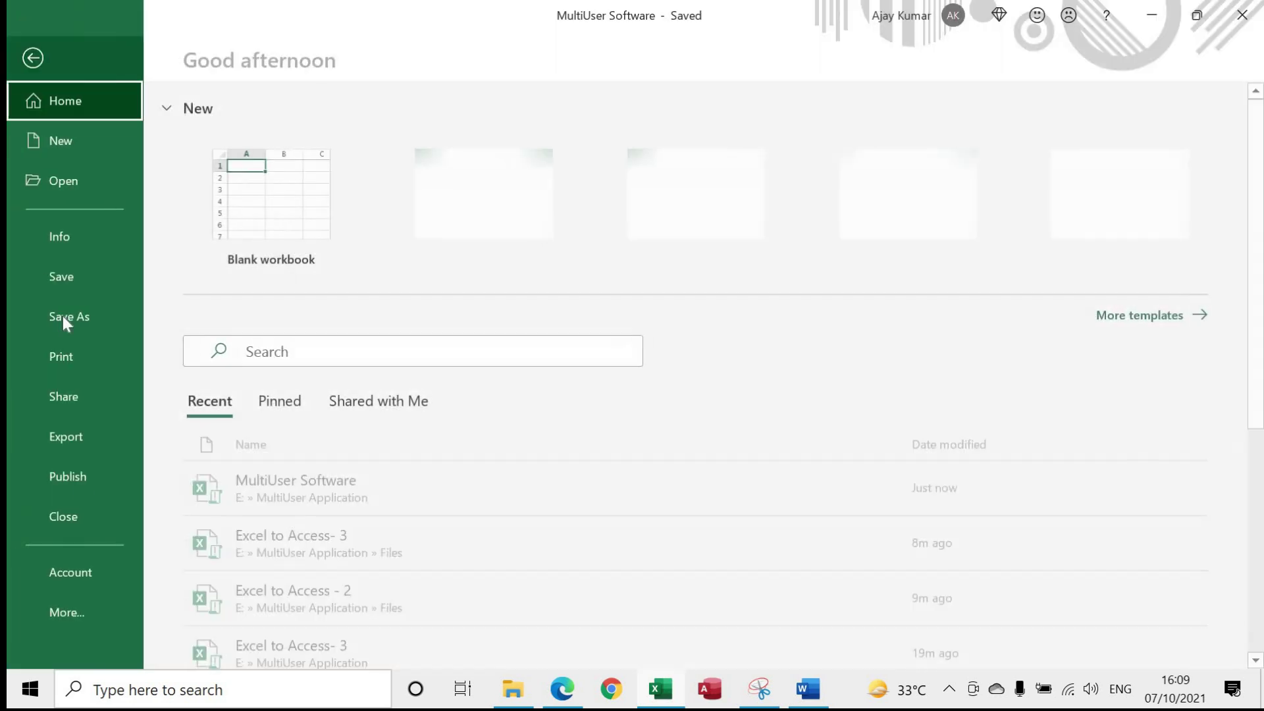
click(90, 609)
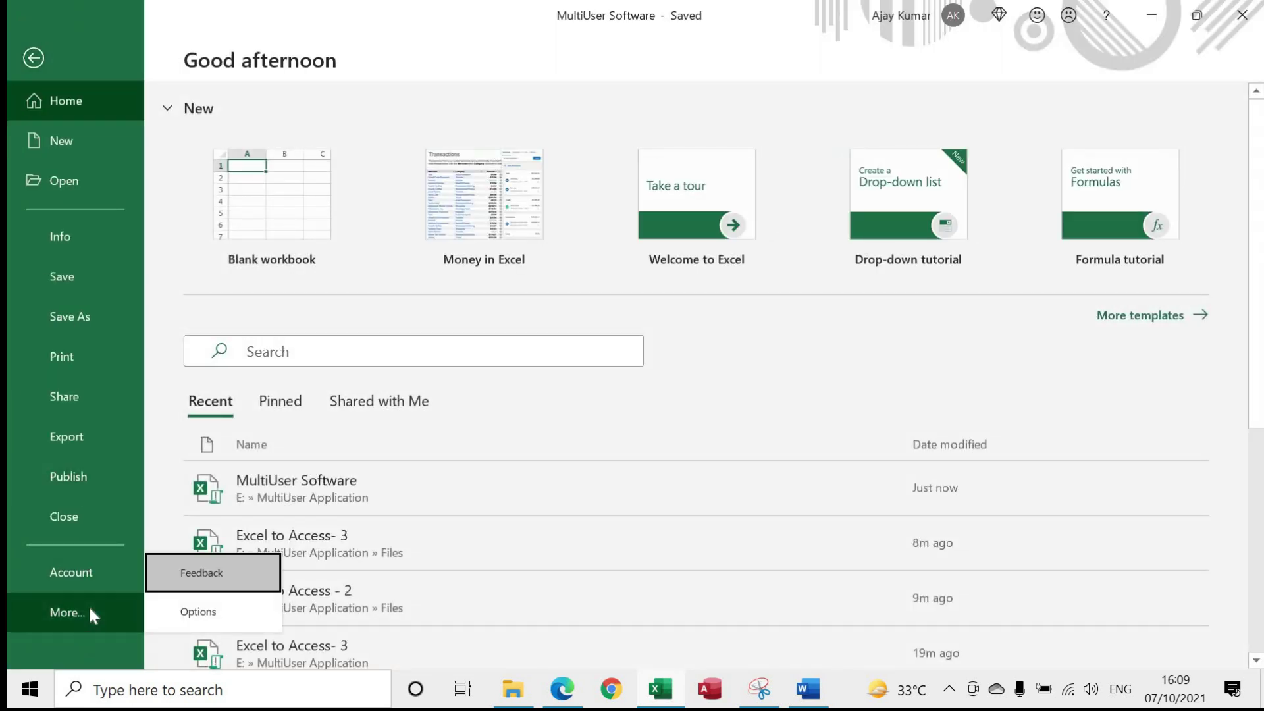
click(218, 607)
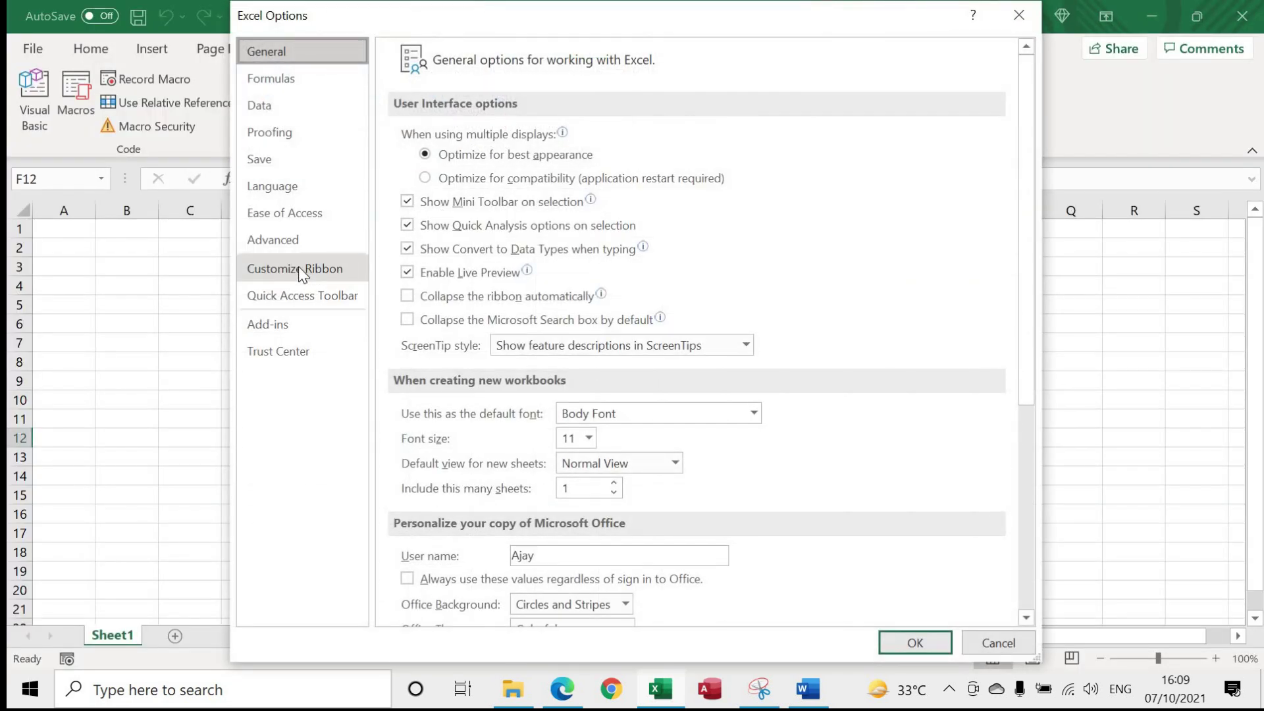
click(300, 270)
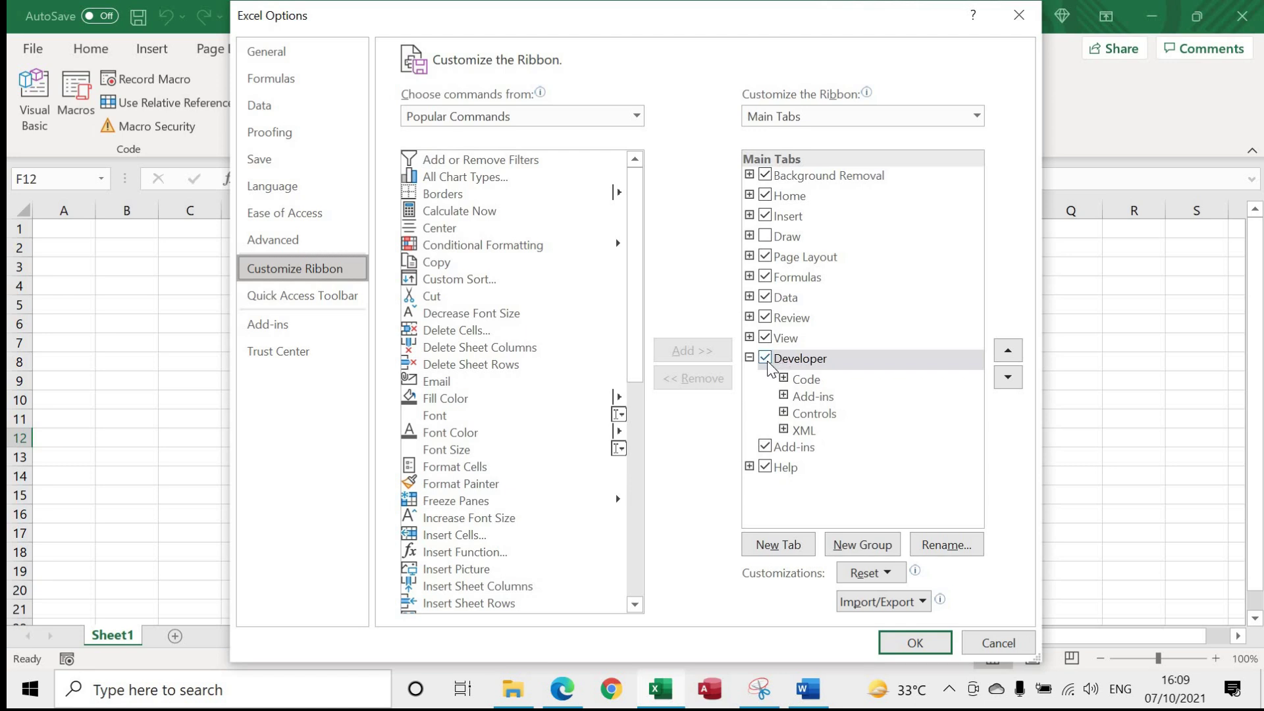
click(932, 645)
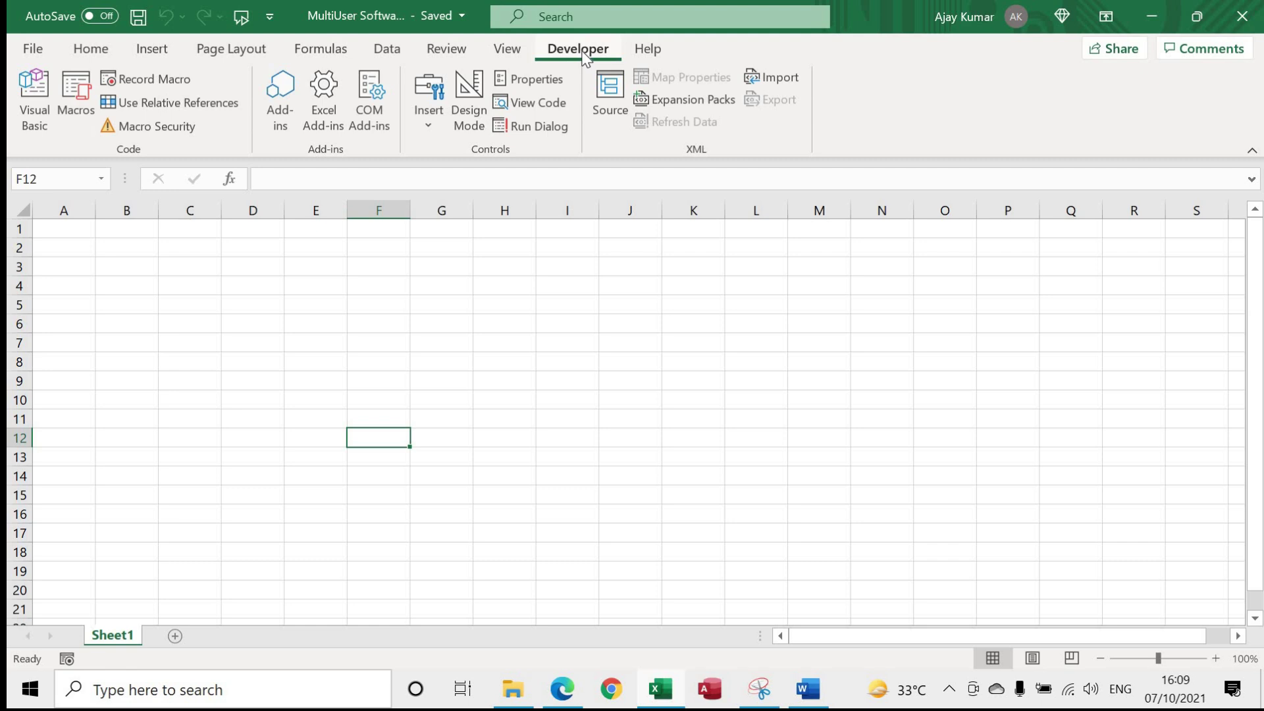
key(alt+F11)
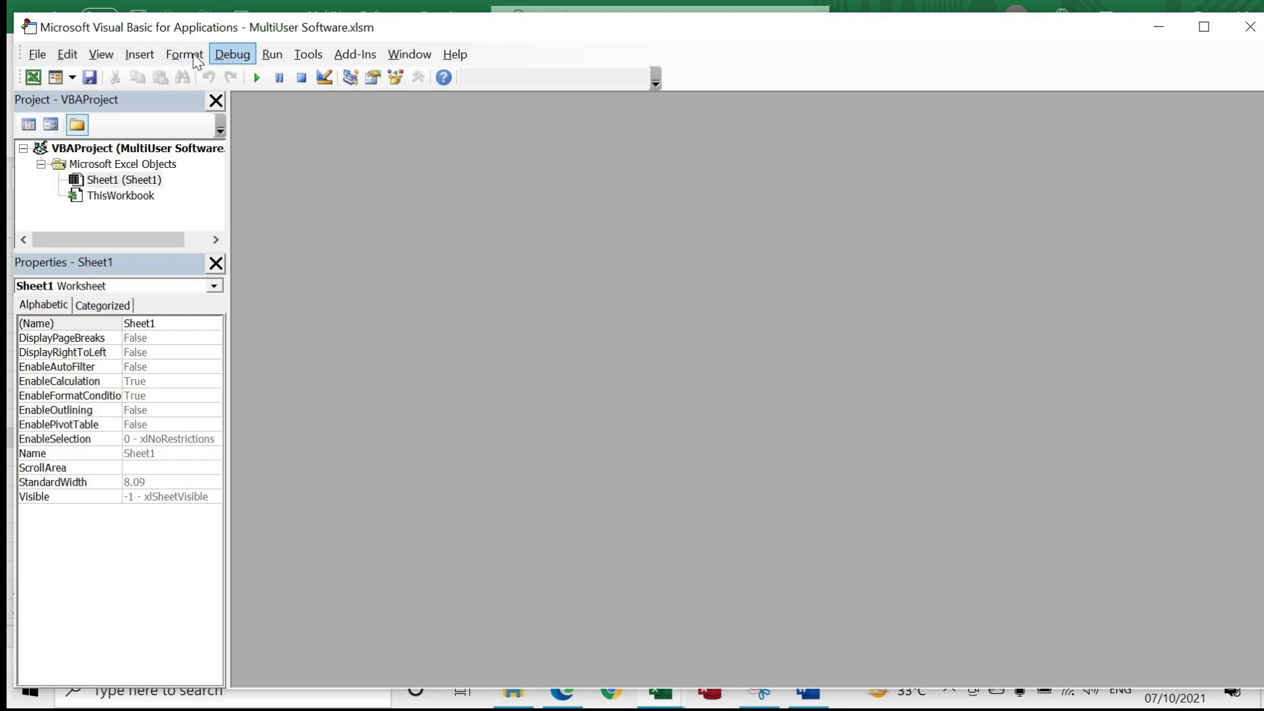
- Insert a new UserForm and enlarge it to about 307 high
click(147, 55)
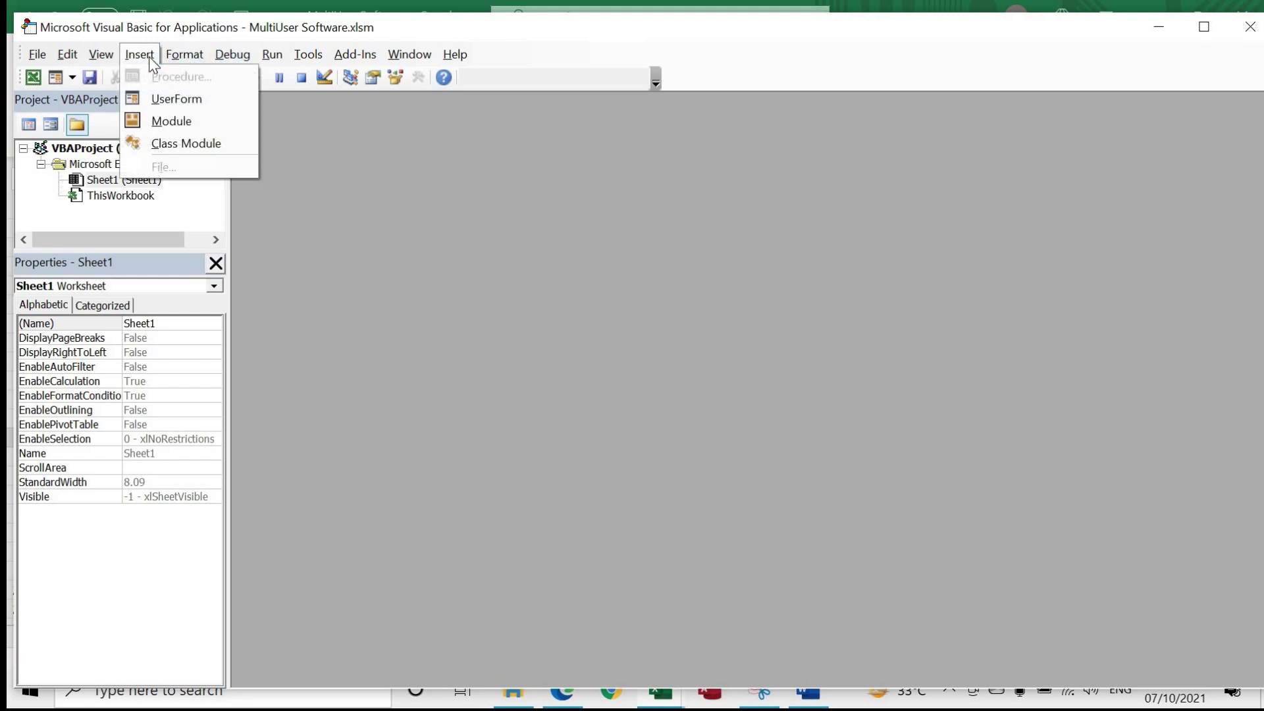
click(179, 101)
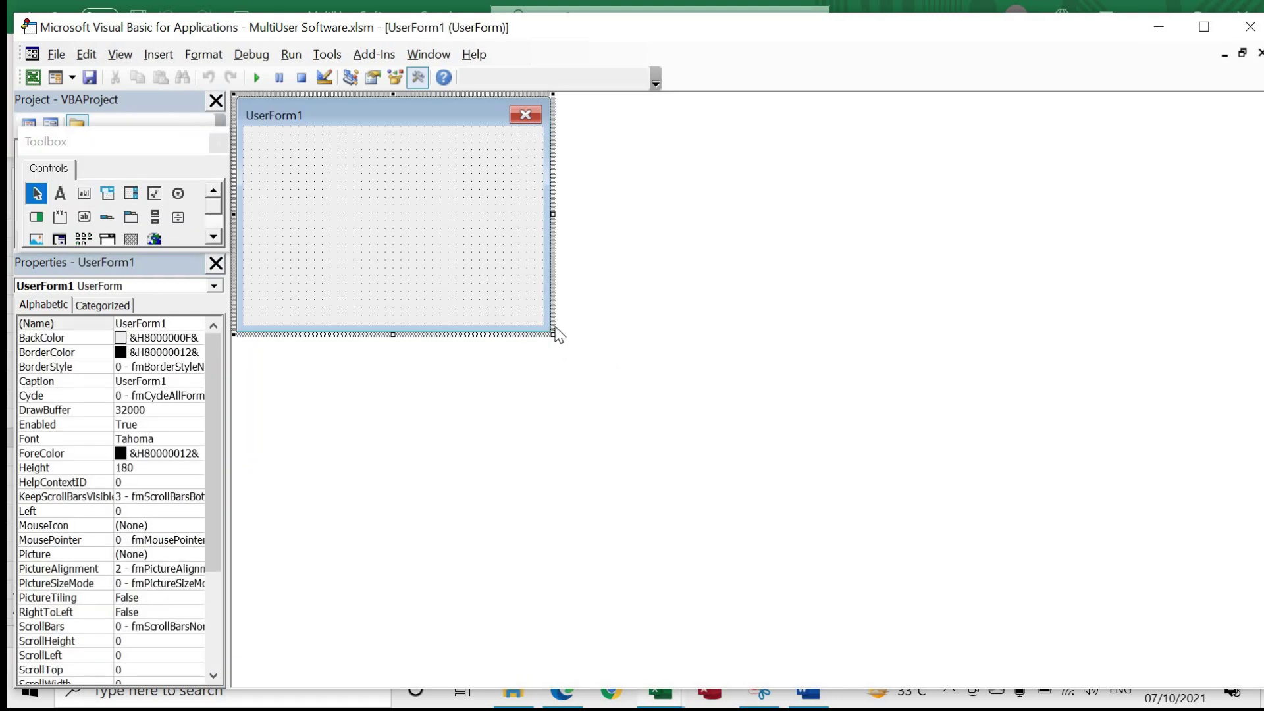
drag(552, 333, 833, 509)
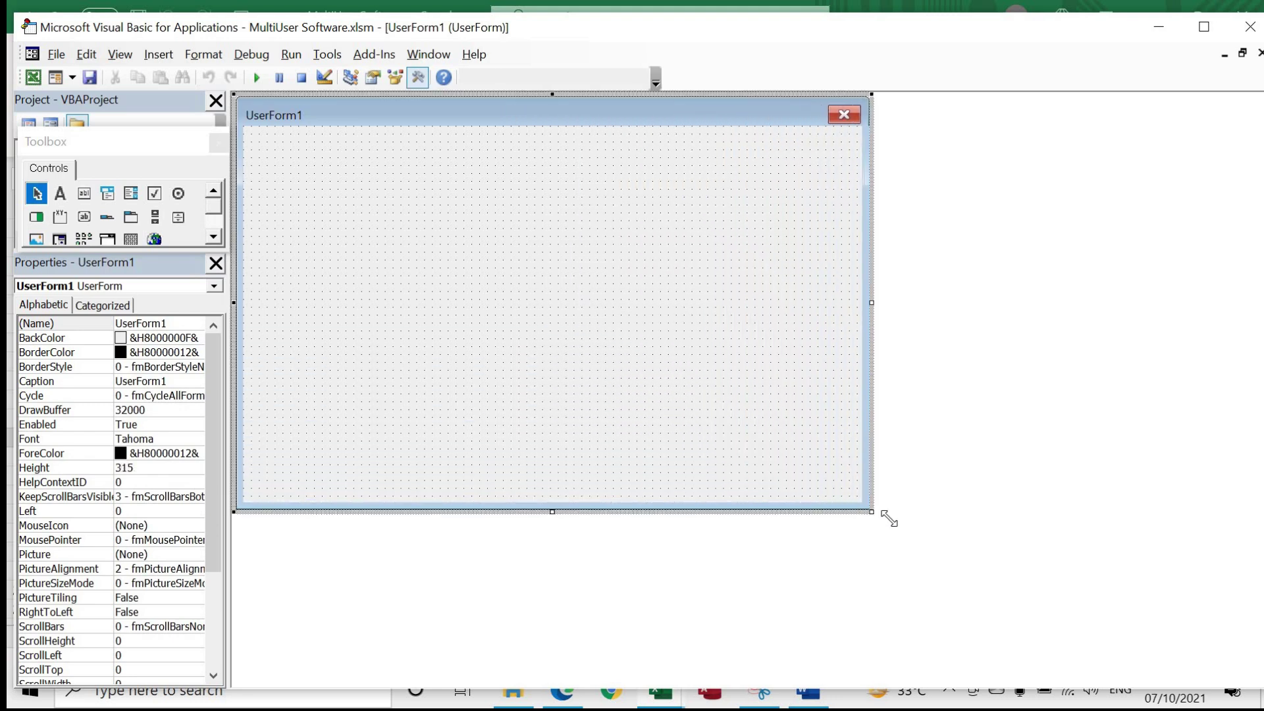
drag(833, 509, 904, 529)
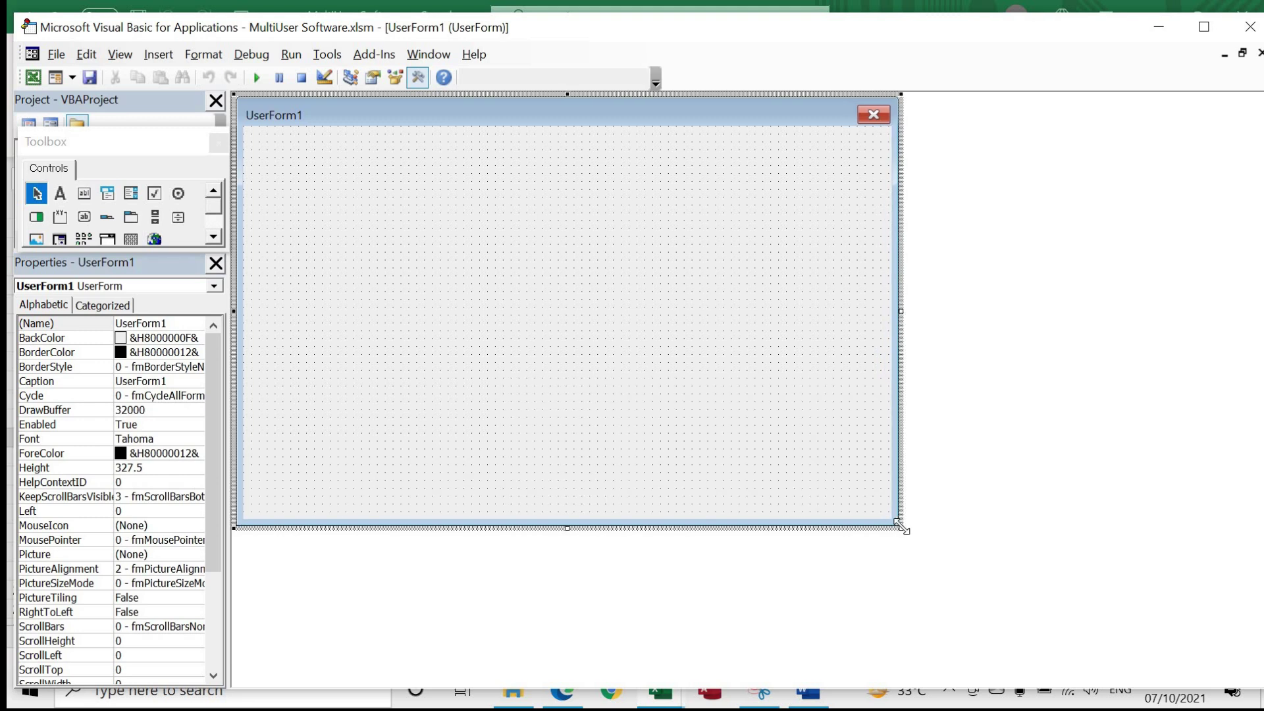
- Set the form's BackColor to System 'Disabled Text' grey and run it as a preview
click(203, 335)
click(202, 337)
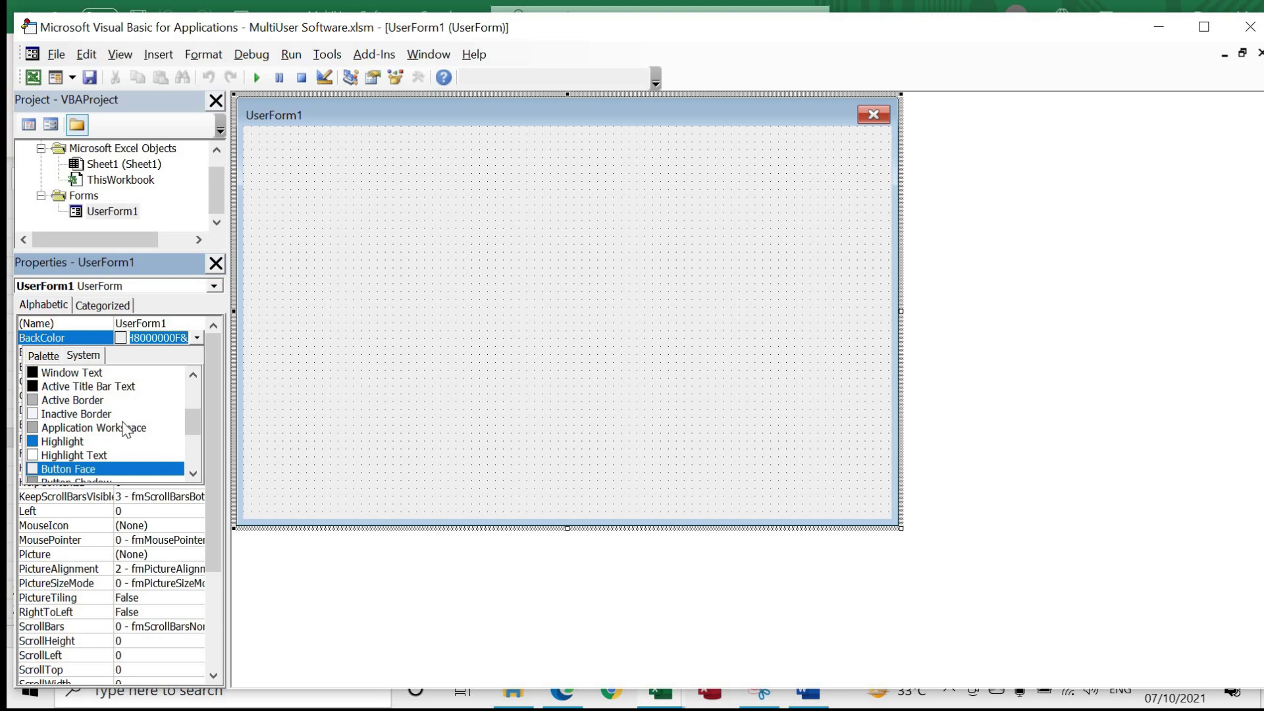
scroll(127, 430, down, 1)
scroll(123, 424, down, 1)
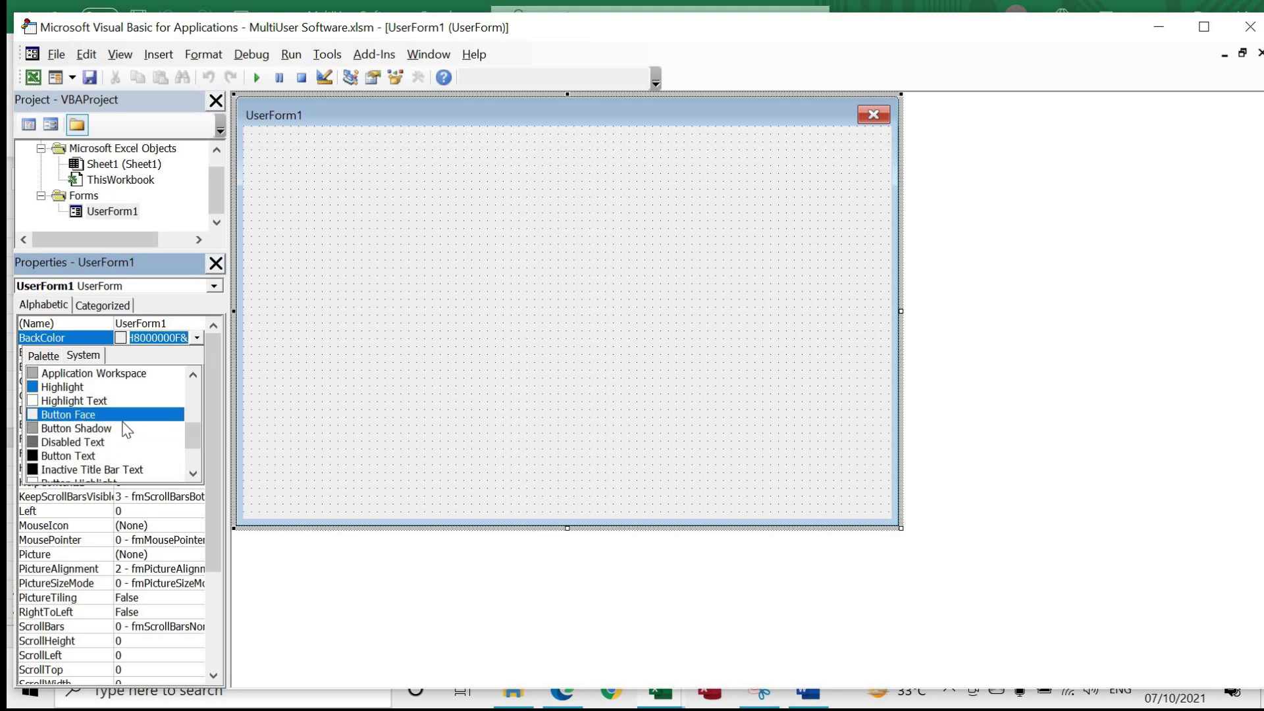
click(70, 447)
click(592, 244)
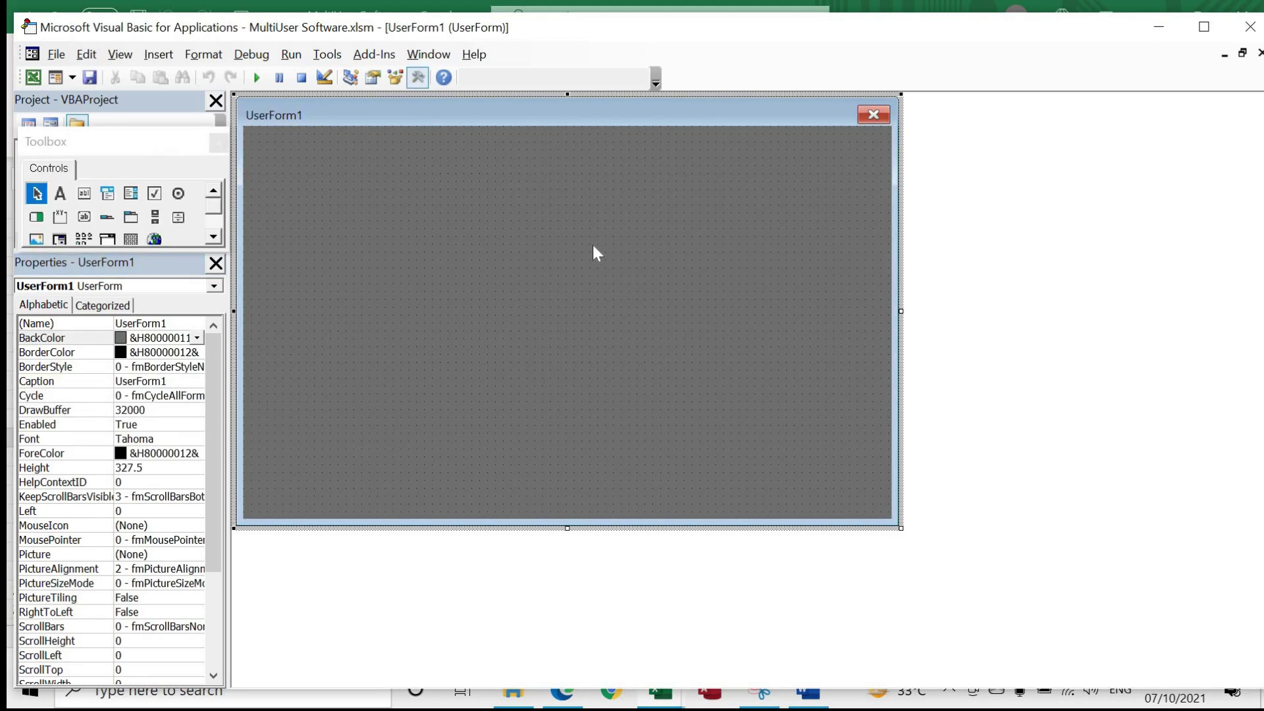
click(258, 77)
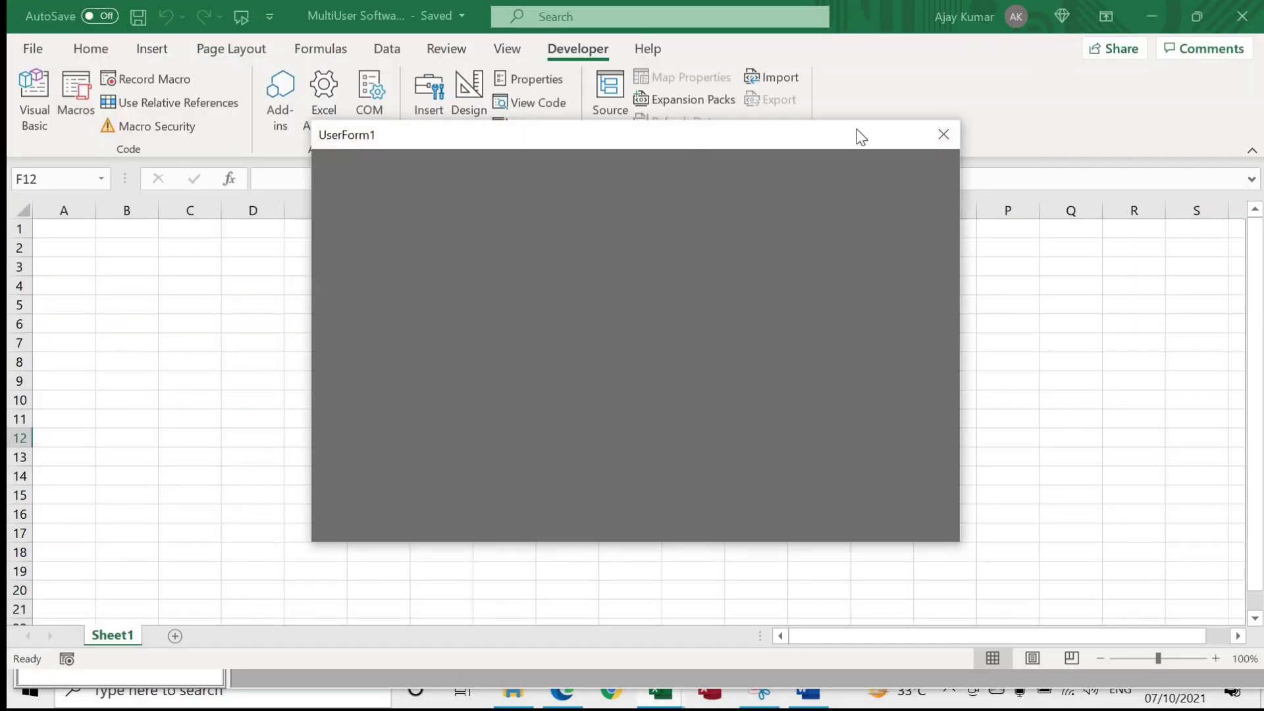
- Close the UserForm1 preview and move the Toolbox to the right of the form
click(944, 136)
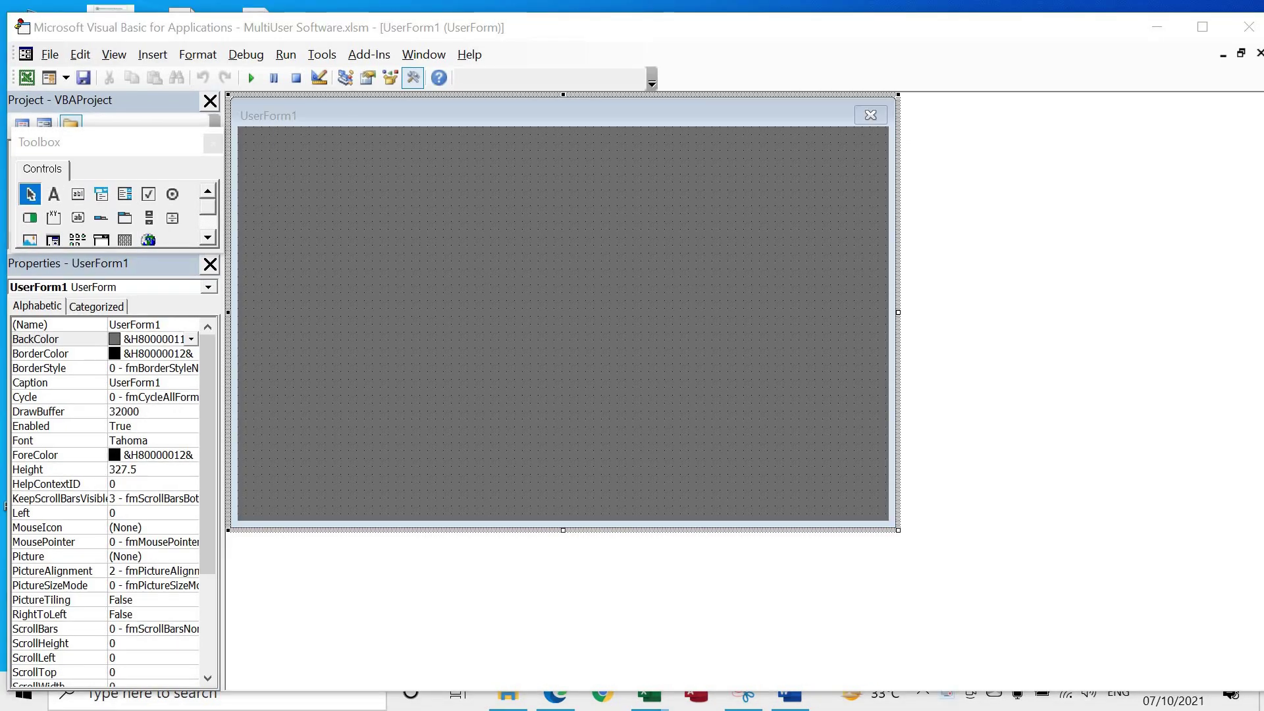
click(367, 297)
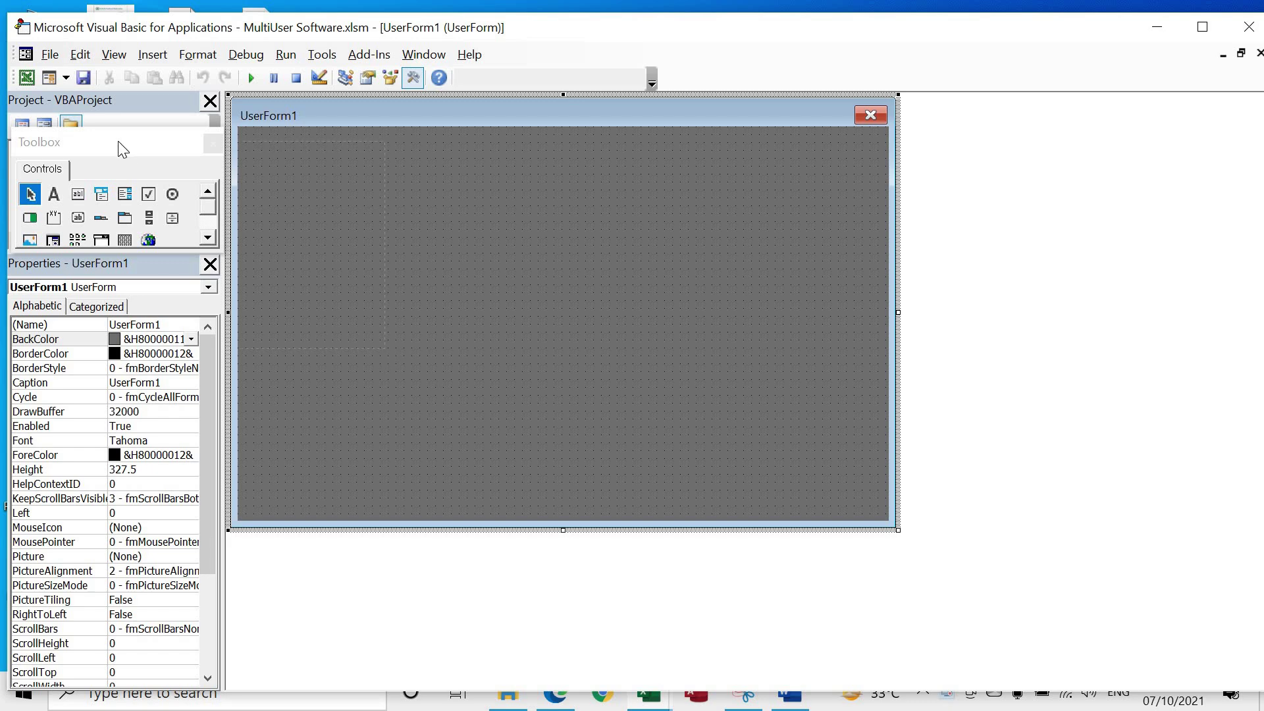
drag(122, 148, 1049, 163)
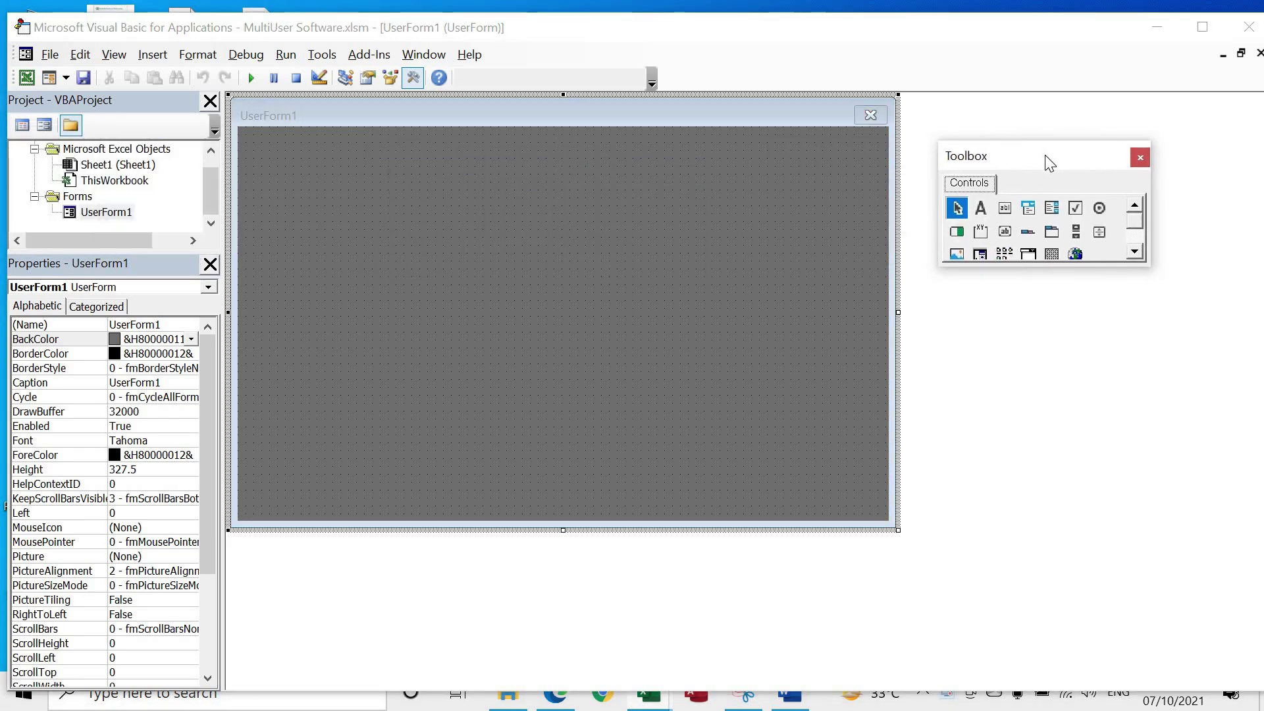
- Draw a label on the form captioned 'MultiUser Software'
click(980, 208)
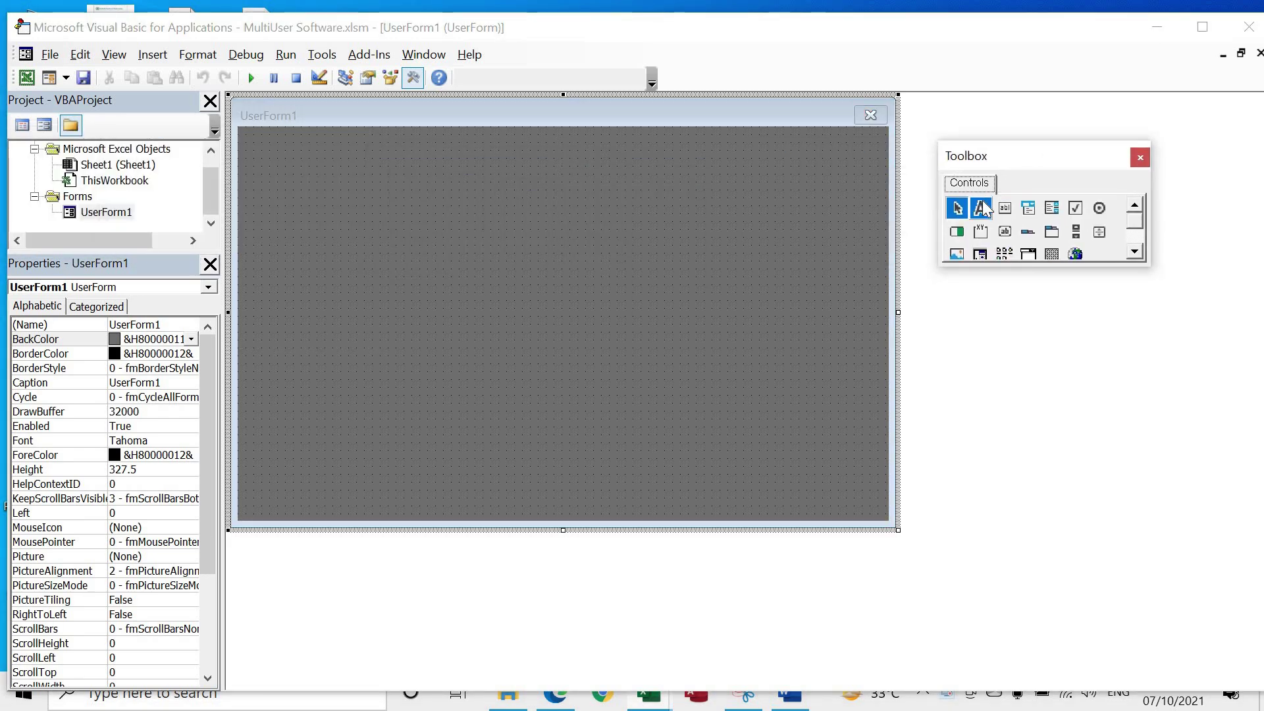
click(368, 178)
click(72, 426)
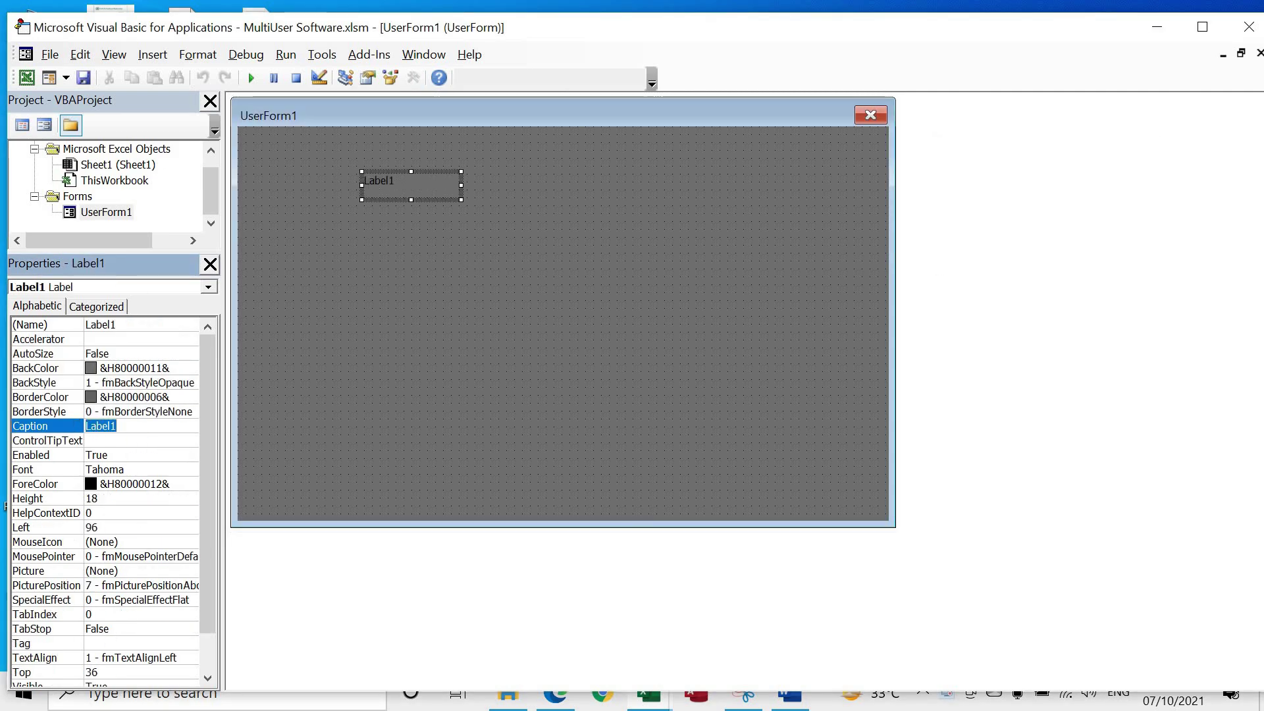
text(Multi)
text(User)
text( Sof)
text(tware)
key(Return)
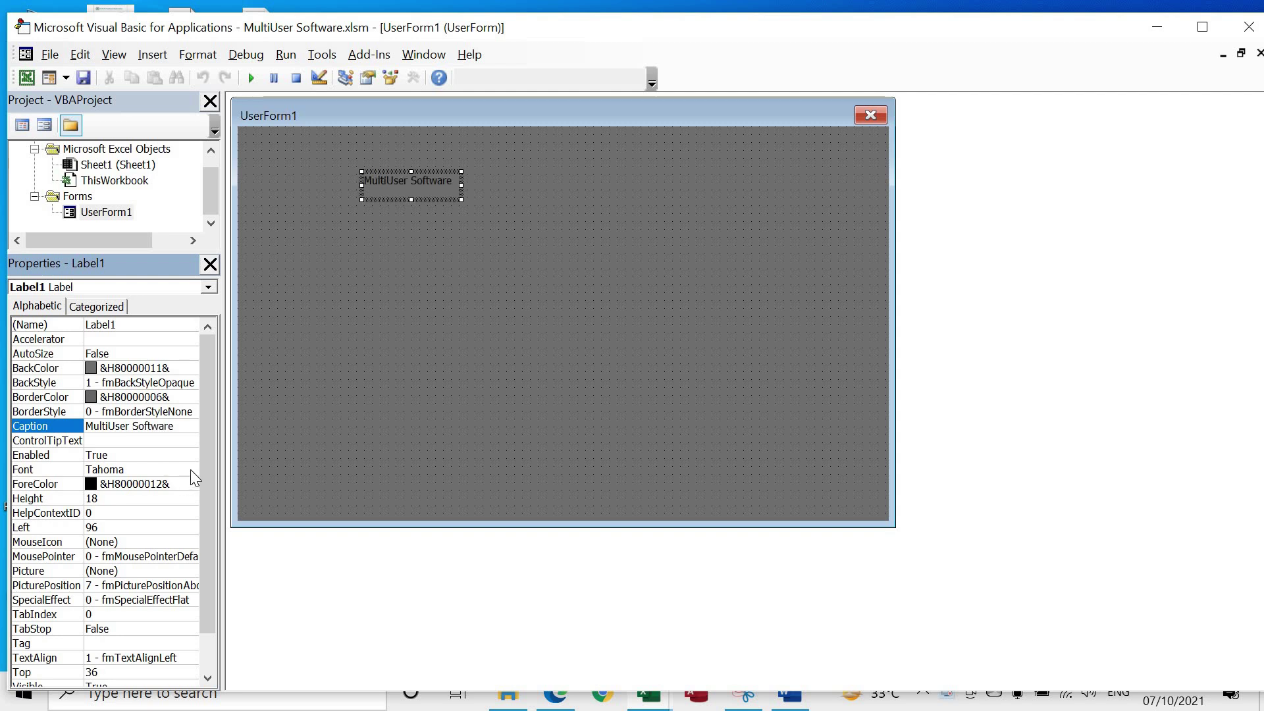
- Move the label down and to the left, then paste a duplicate and delete it
click(191, 470)
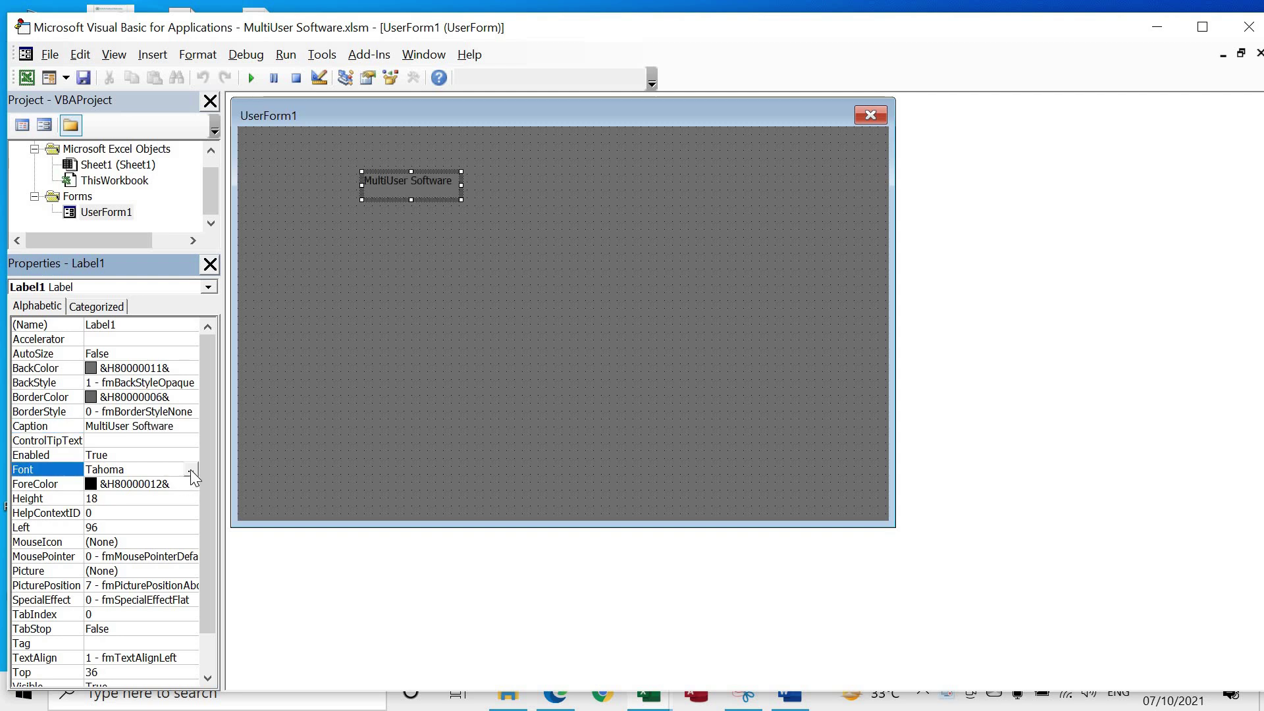
click(412, 202)
drag(435, 202, 410, 328)
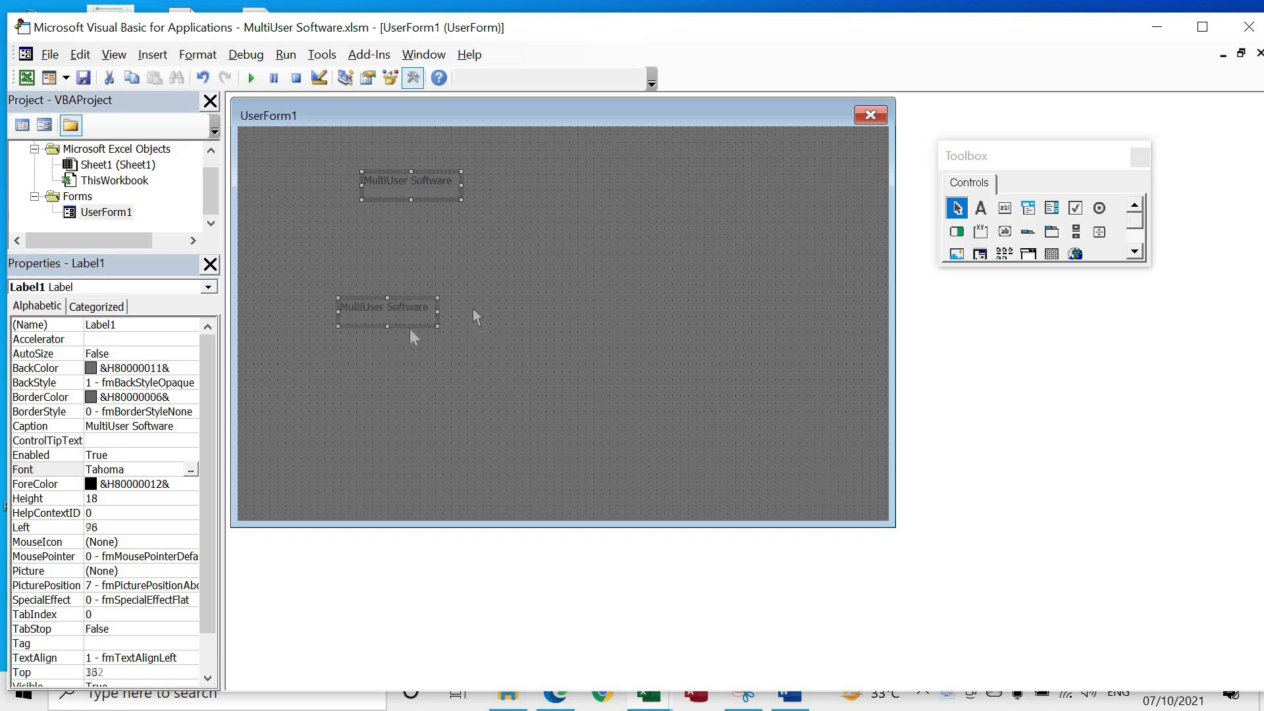
key(ctrl+c)
key(ctrl+v)
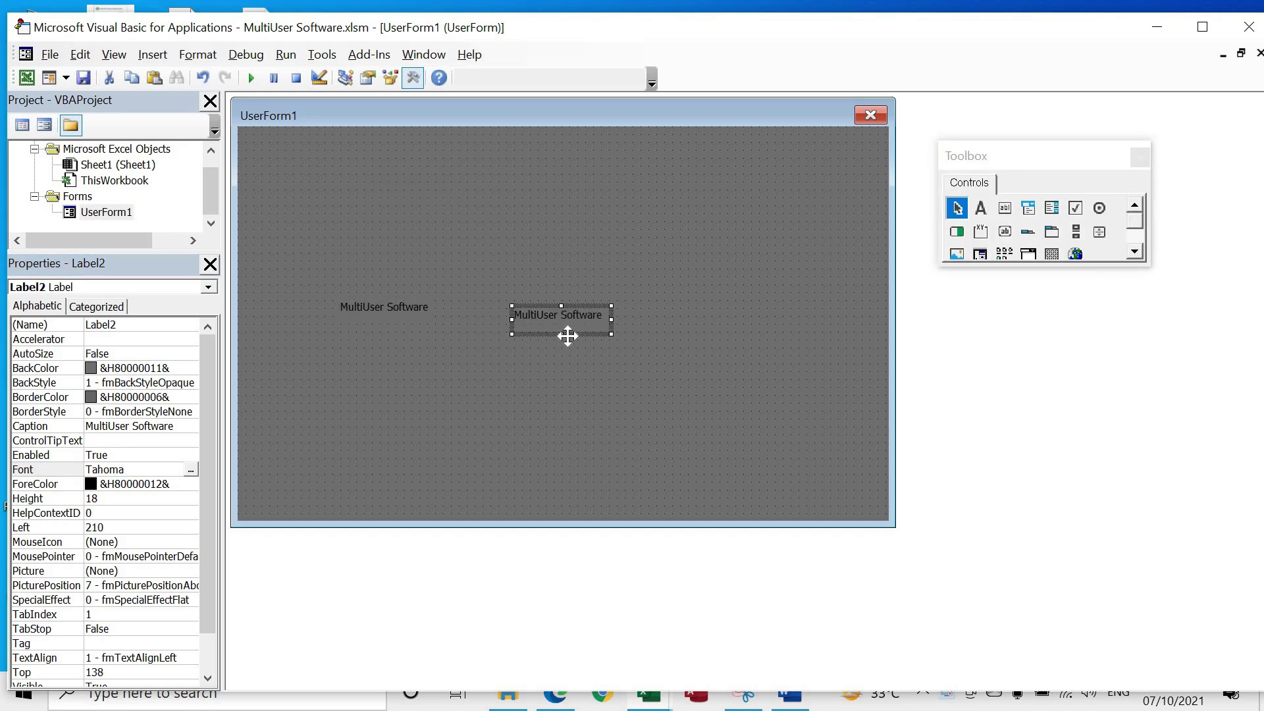
key(Delete)
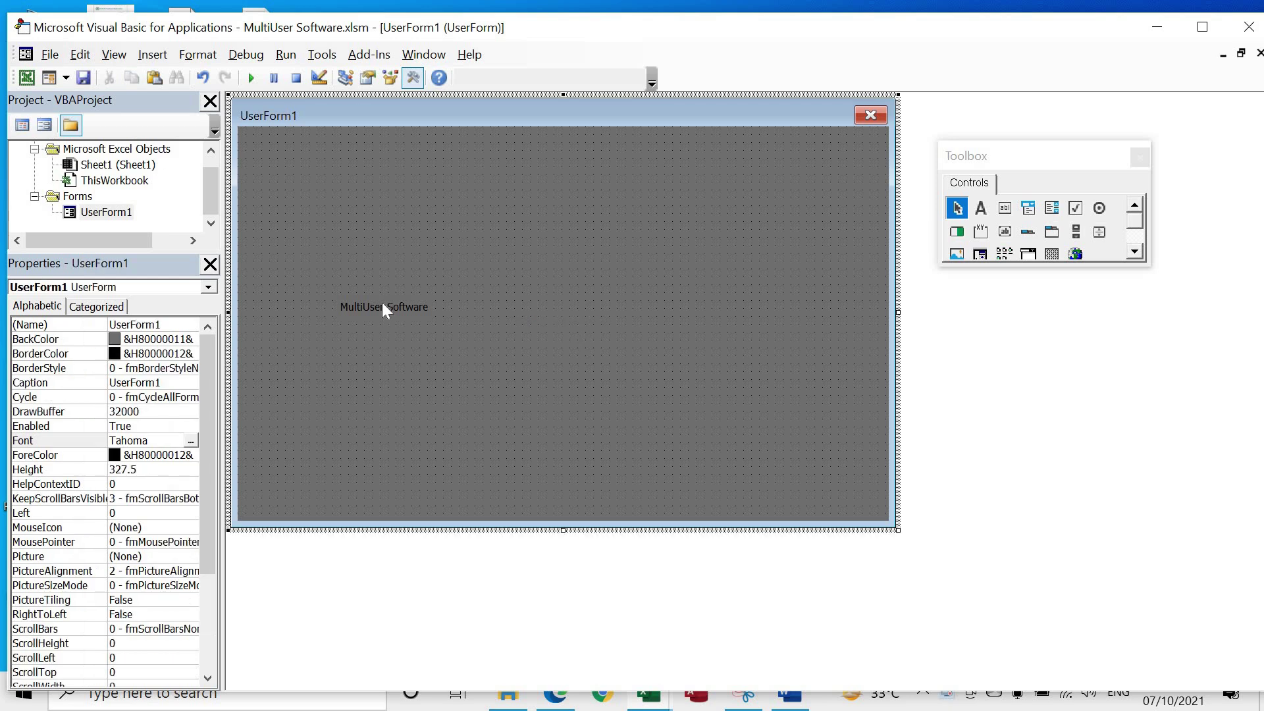
- Set the MultiUser Software label's font to Trebuchet MS, size 10
click(384, 308)
click(191, 469)
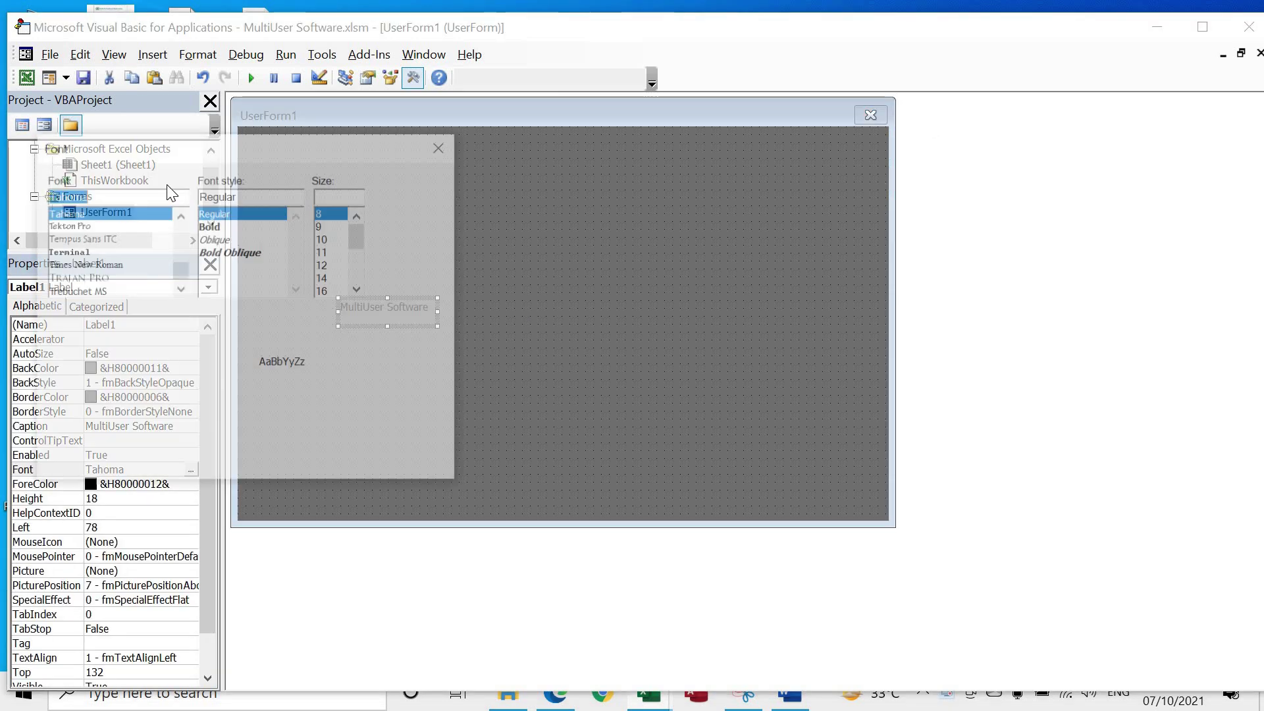
scroll(79, 244, down, 2)
click(74, 226)
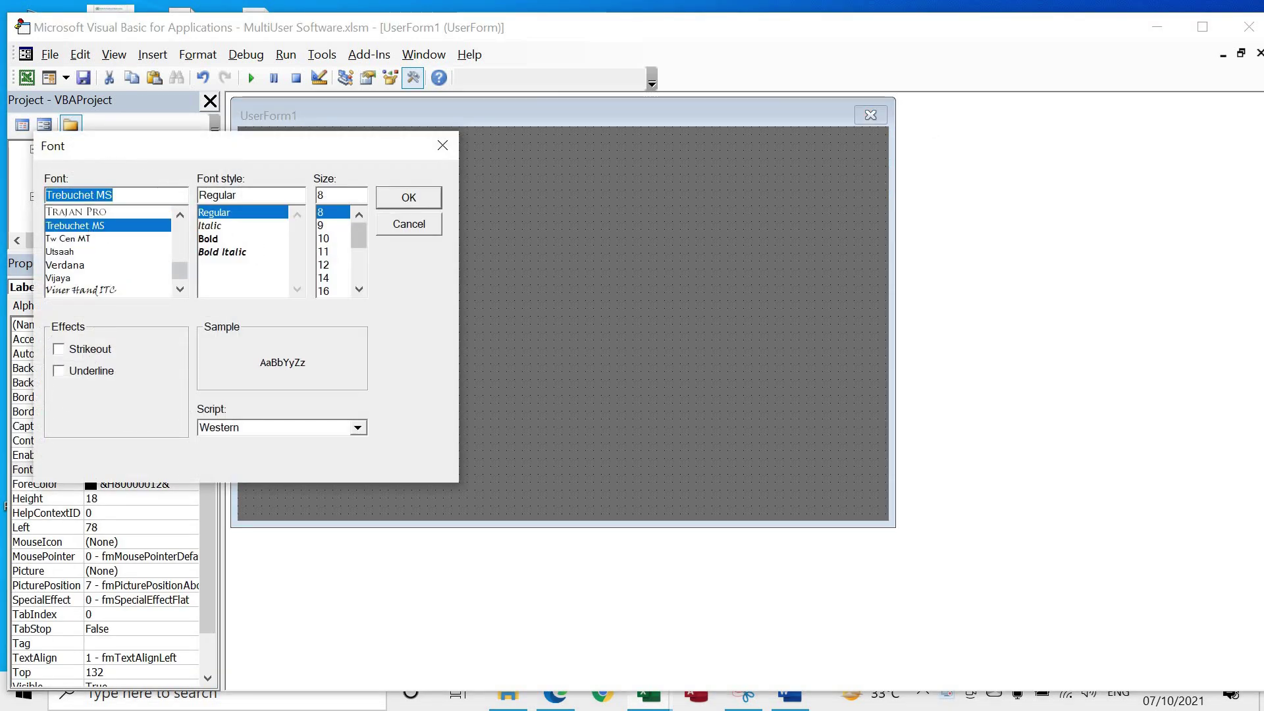
click(327, 239)
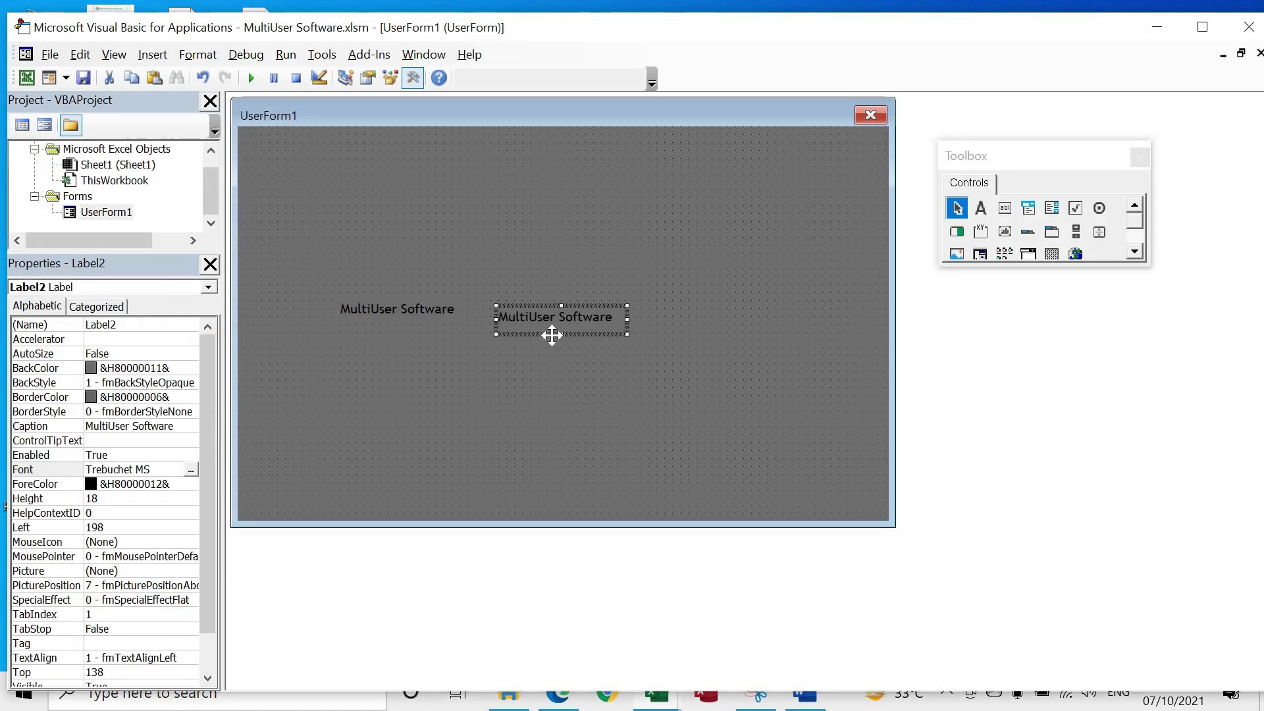
- Place the copied label at the top centre in bold at a large size
drag(544, 333, 517, 245)
drag(439, 169, 436, 169)
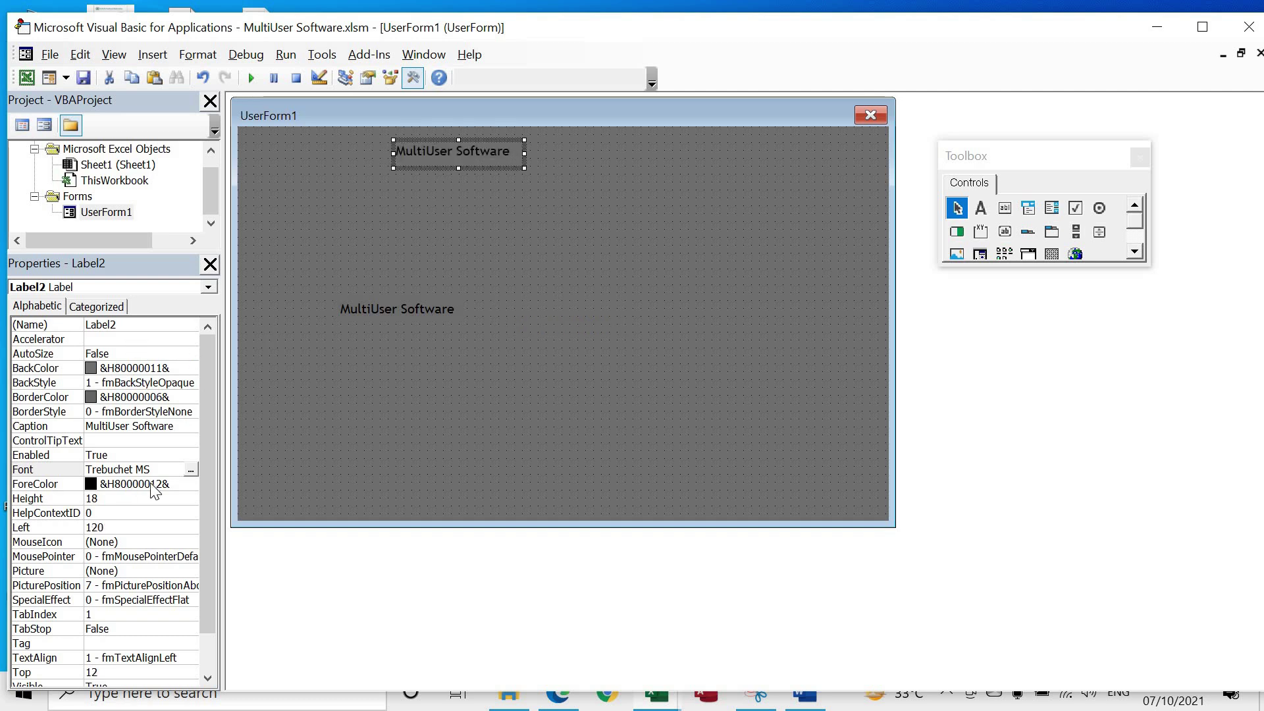
click(190, 469)
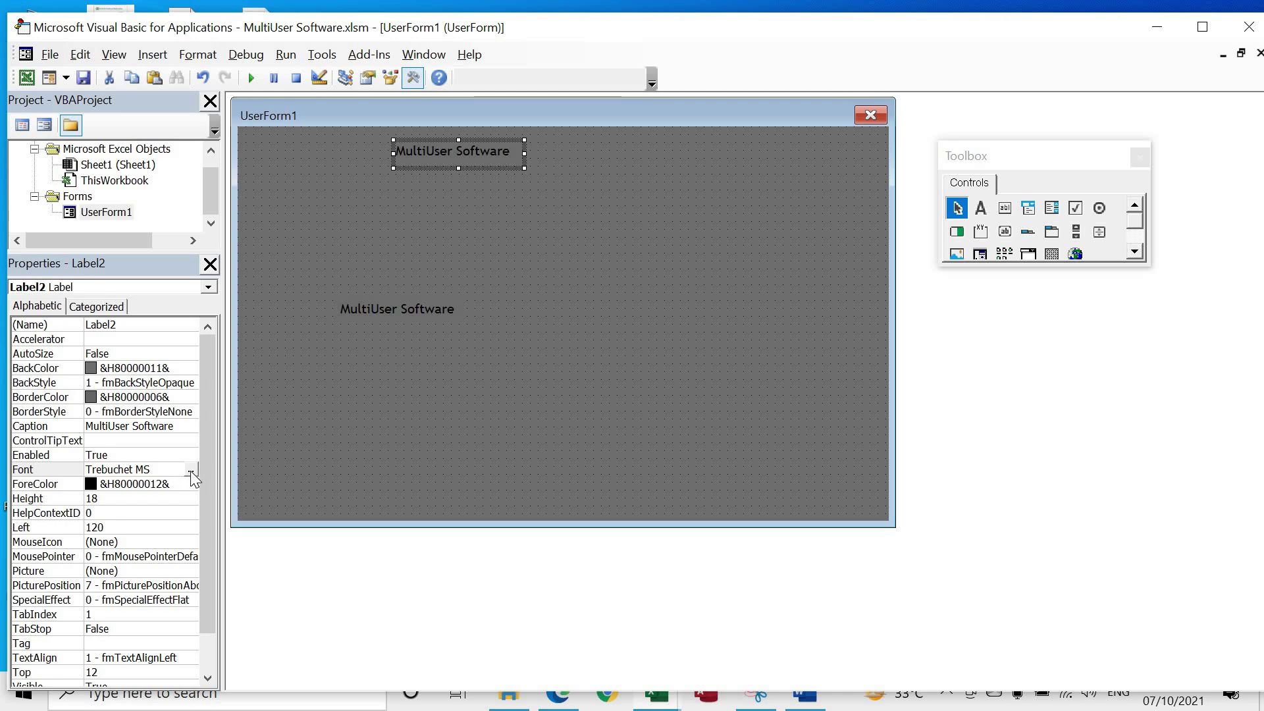
click(215, 241)
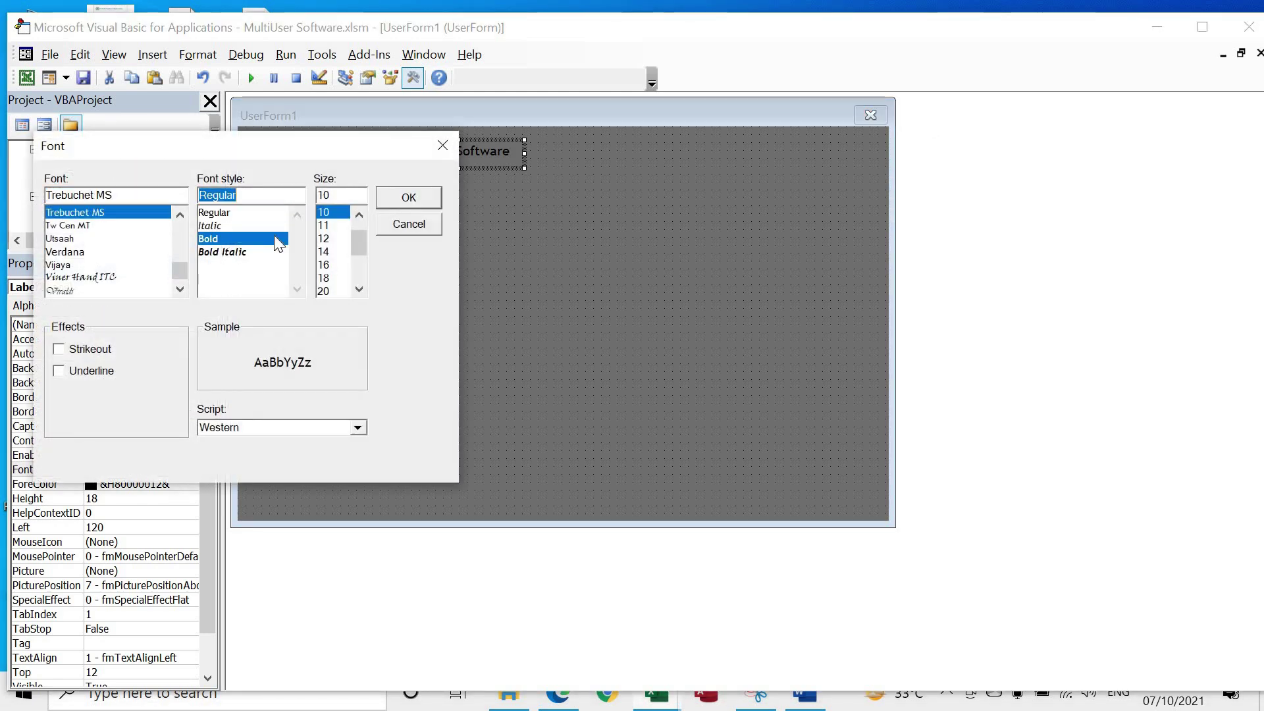
click(359, 290)
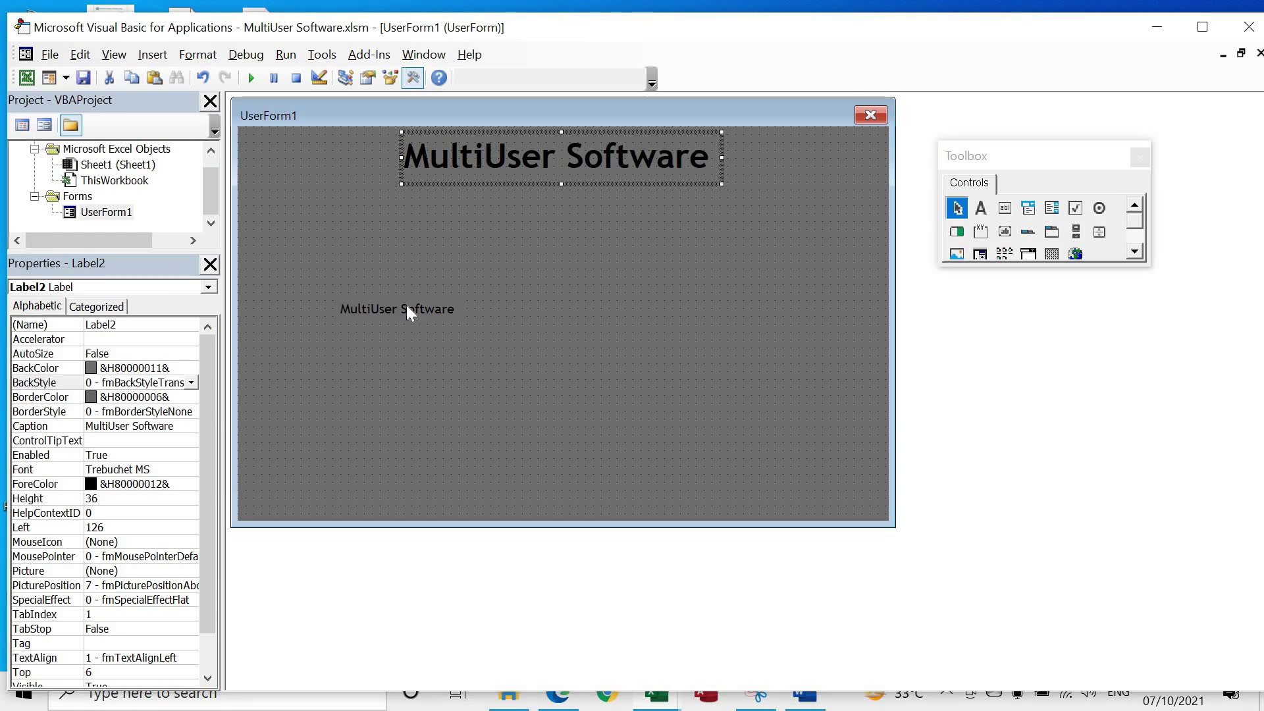
click(408, 312)
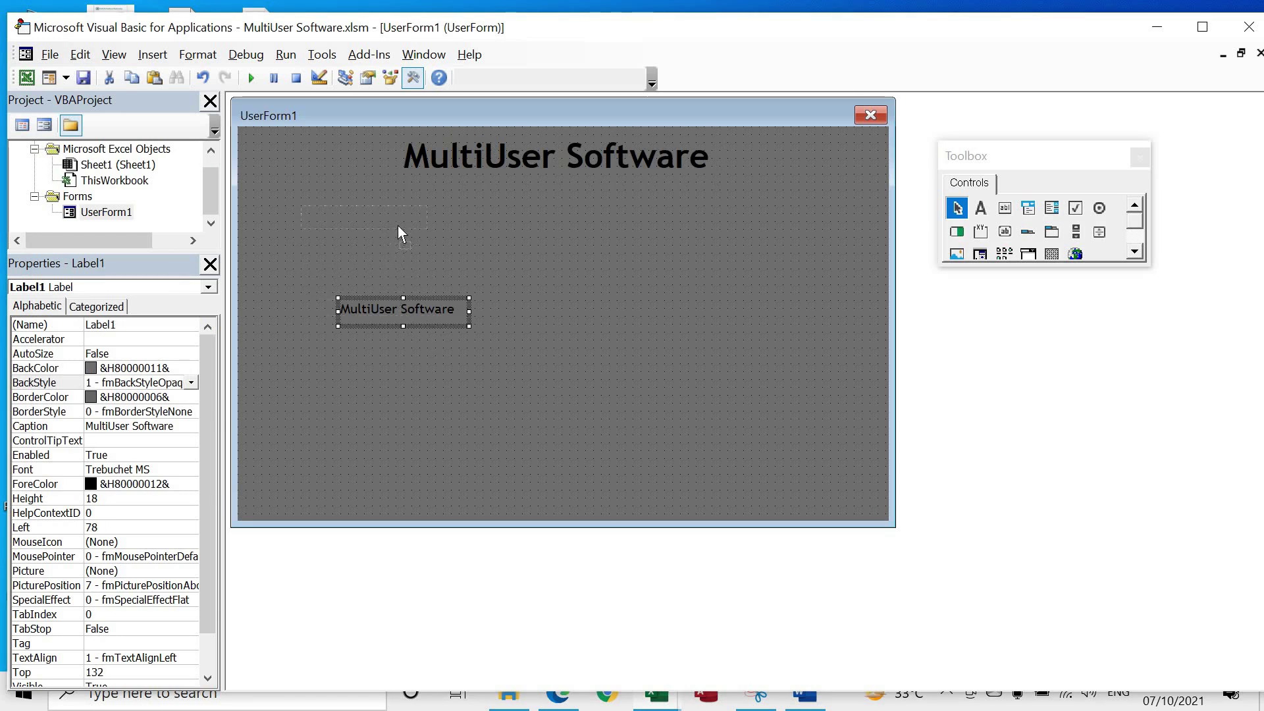
- Move the small label under the title, caption it 'Name ID :' and right-align it
drag(397, 226, 395, 222)
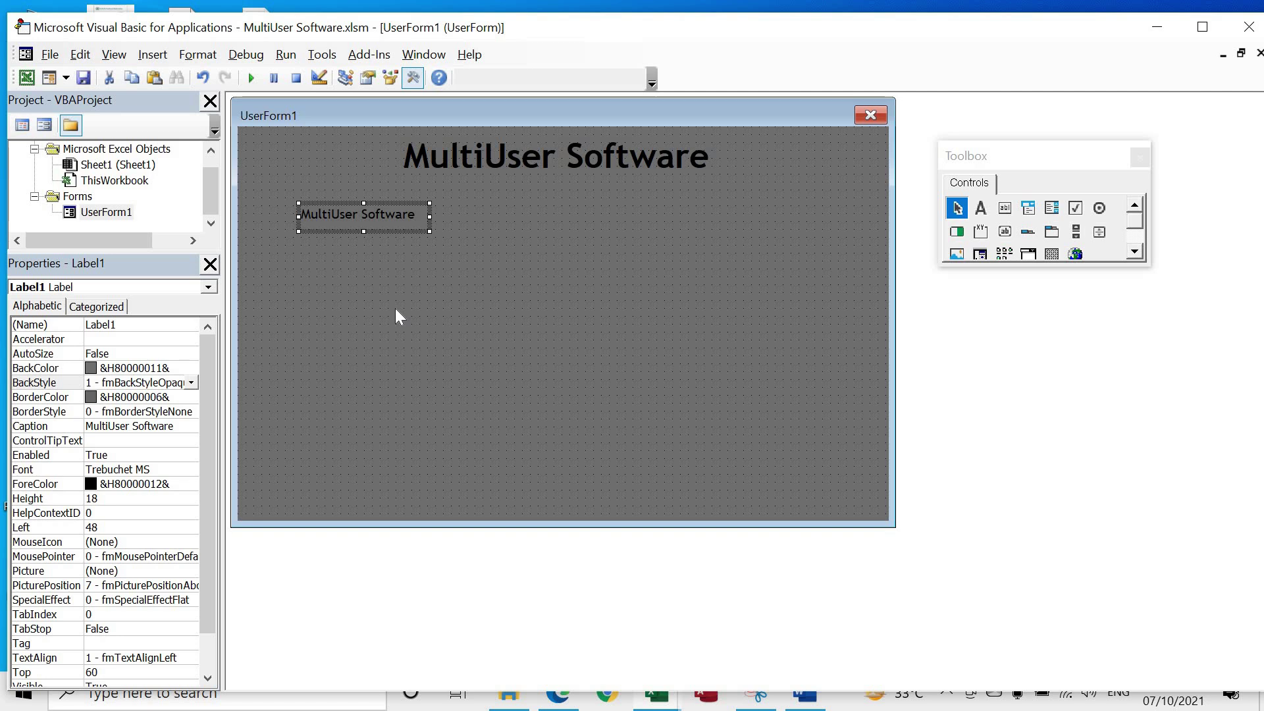
click(167, 426)
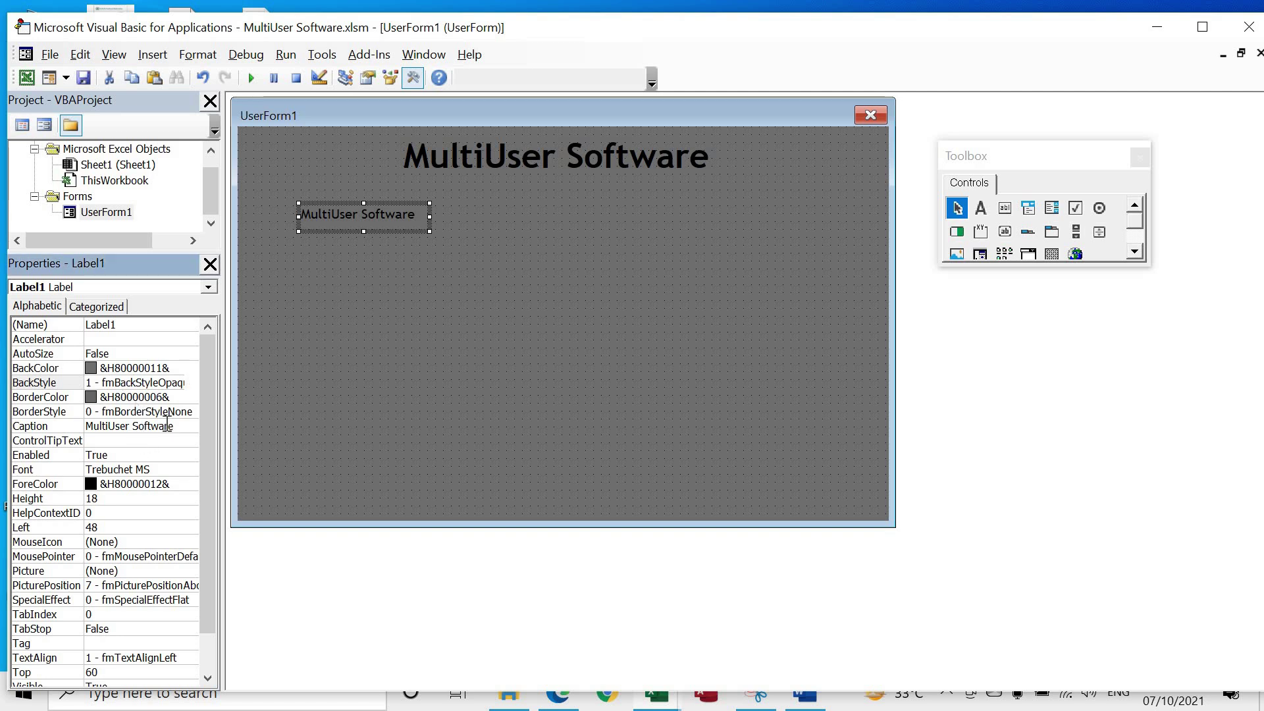
text(Name ID :)
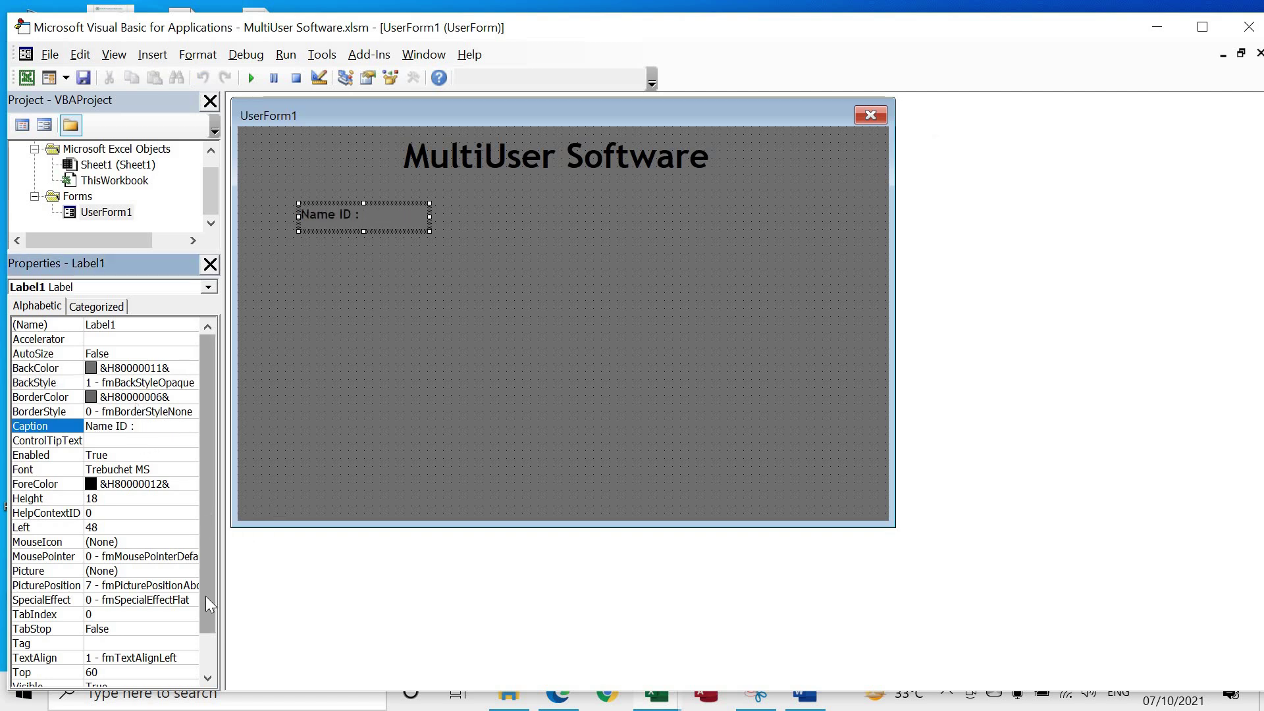
scroll(206, 595, down, 1)
click(193, 614)
click(191, 614)
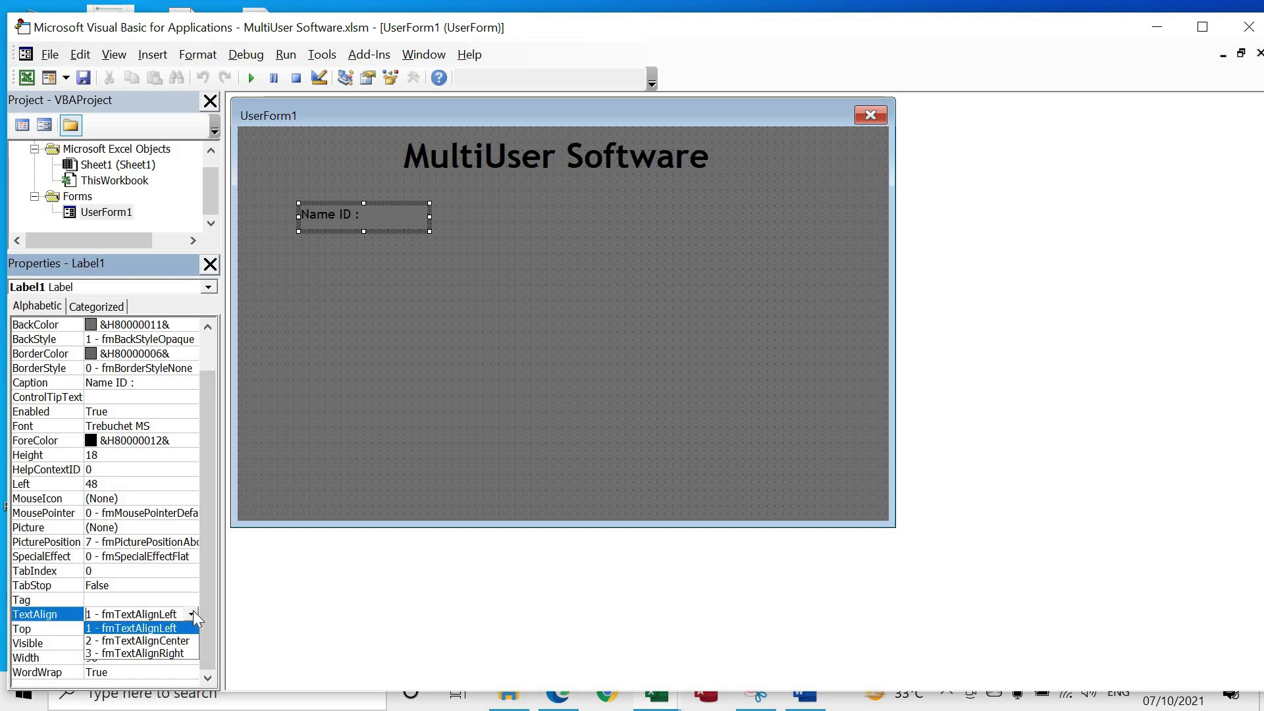
click(138, 650)
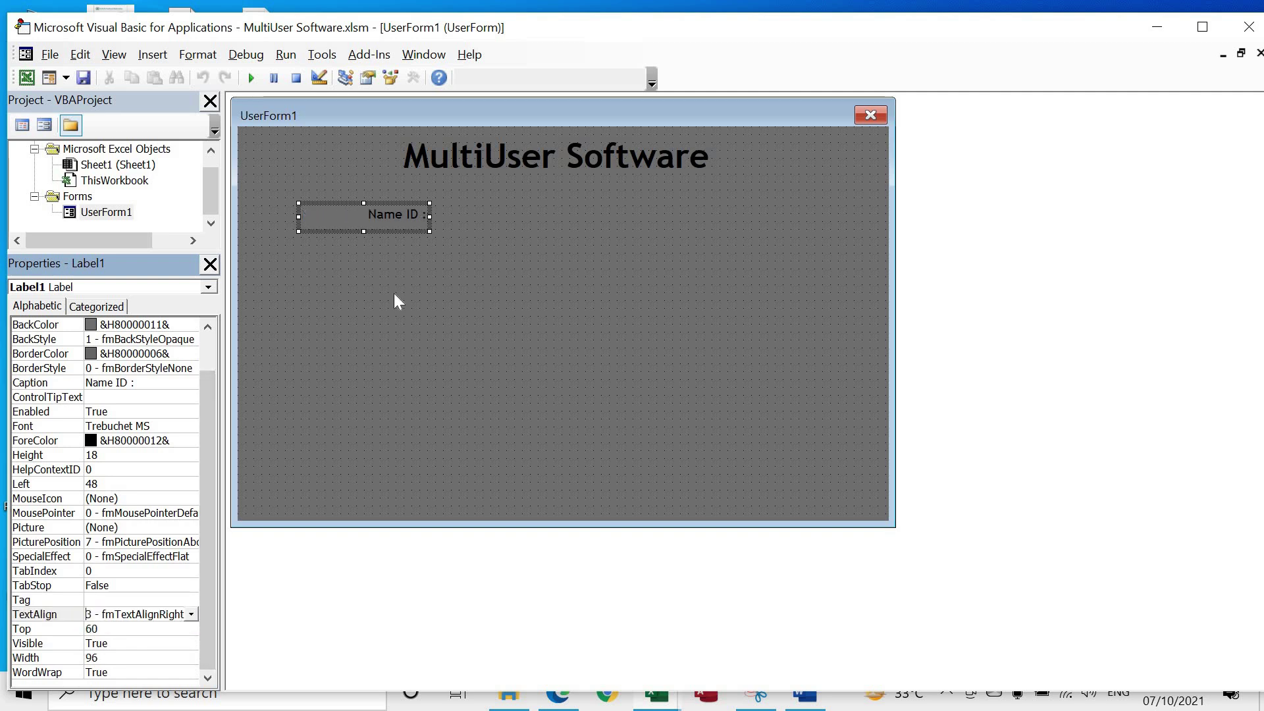
- Give the label a white BorderColor, transparent BackStyle and single BorderStyle, then narrow it
click(191, 354)
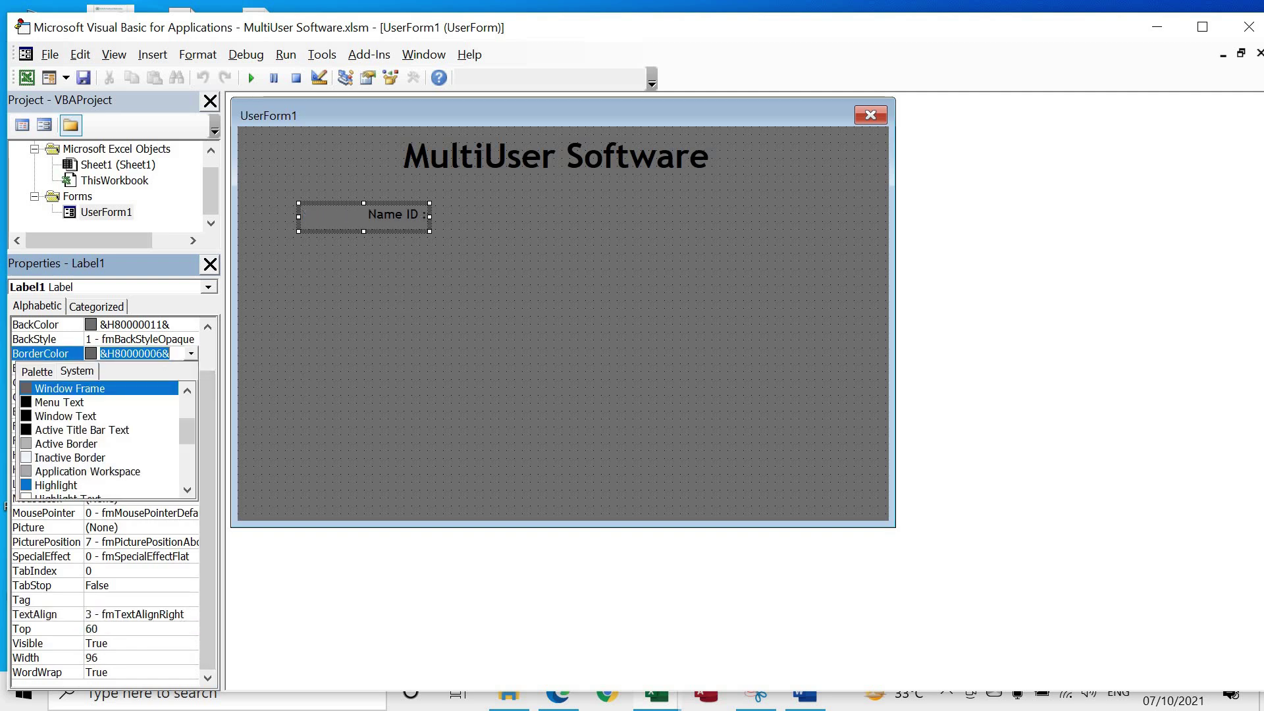
click(37, 371)
click(27, 390)
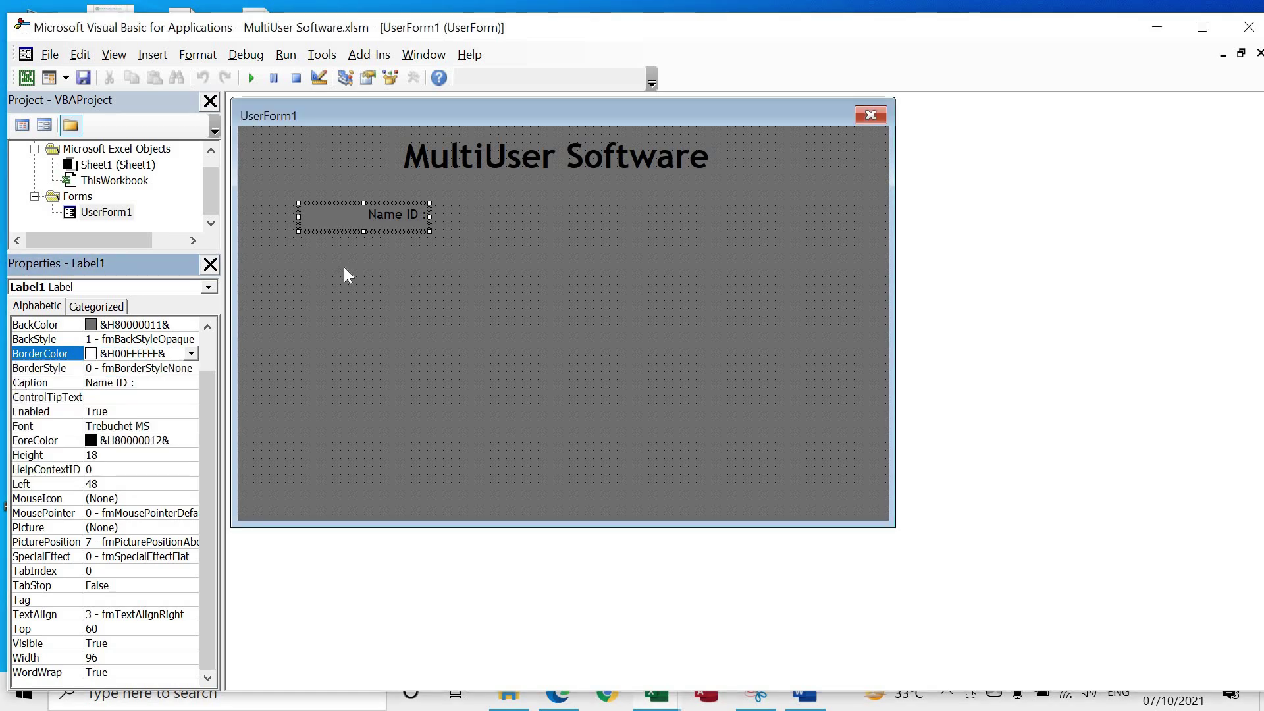
double_click(45, 383)
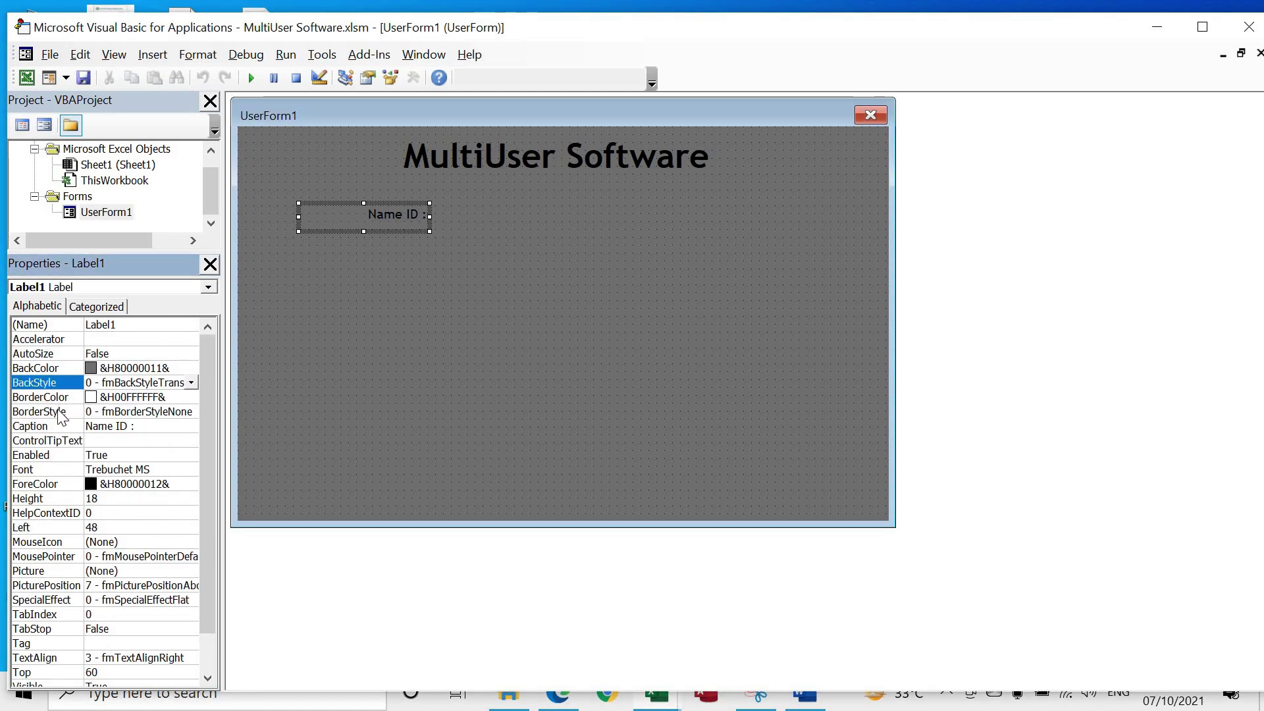
double_click(61, 413)
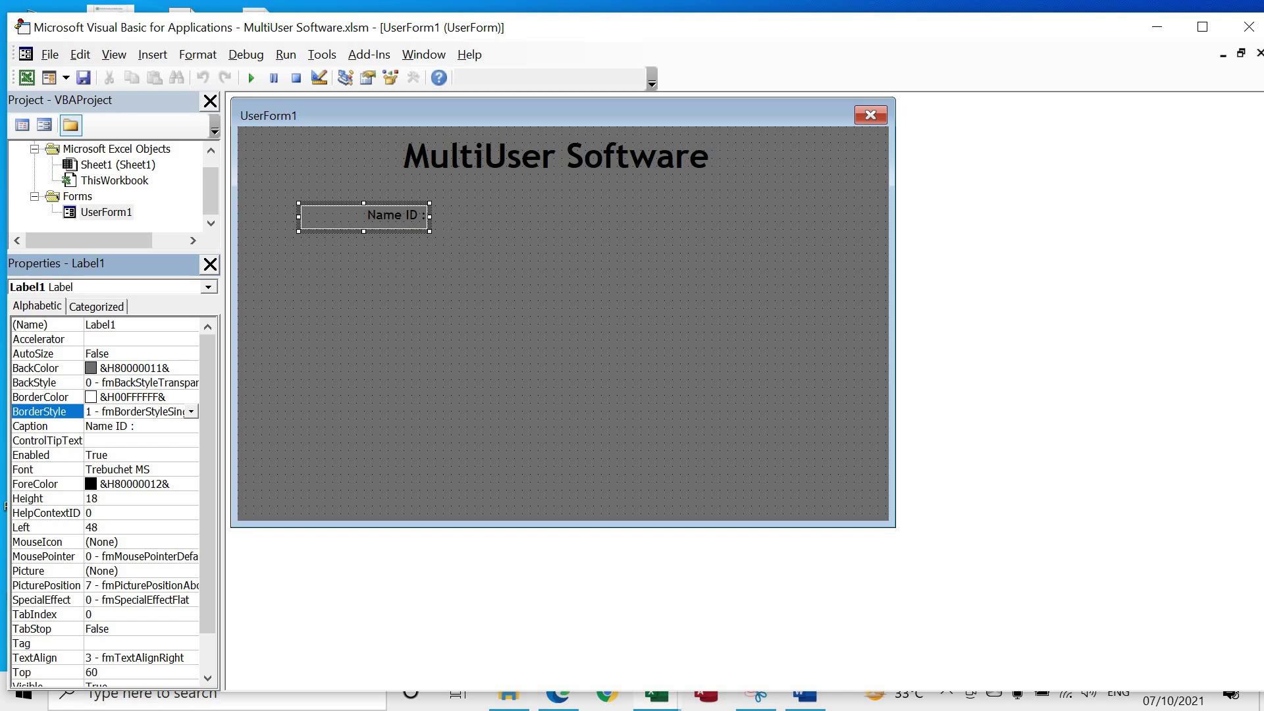
drag(299, 216, 330, 216)
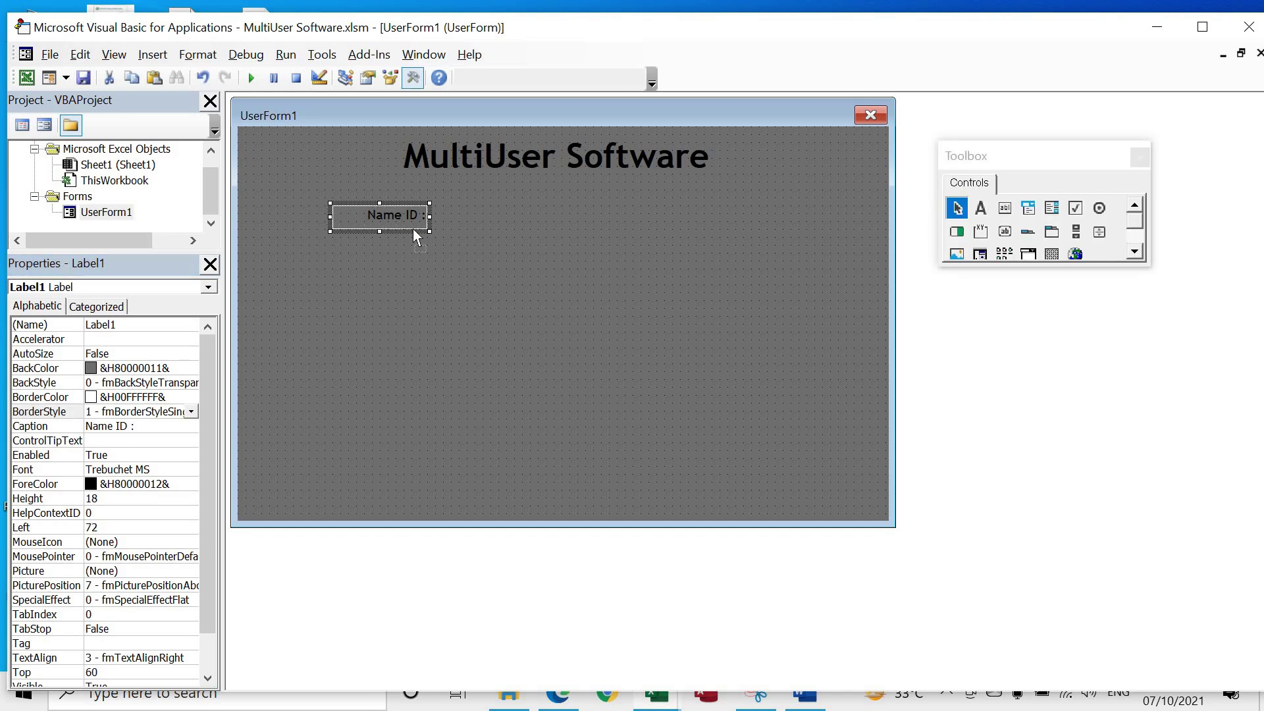
- Draw TextBox1 beside the Name ID label, stretch it left to meet the label, and set BorderStyle to None
drag(345, 228, 346, 228)
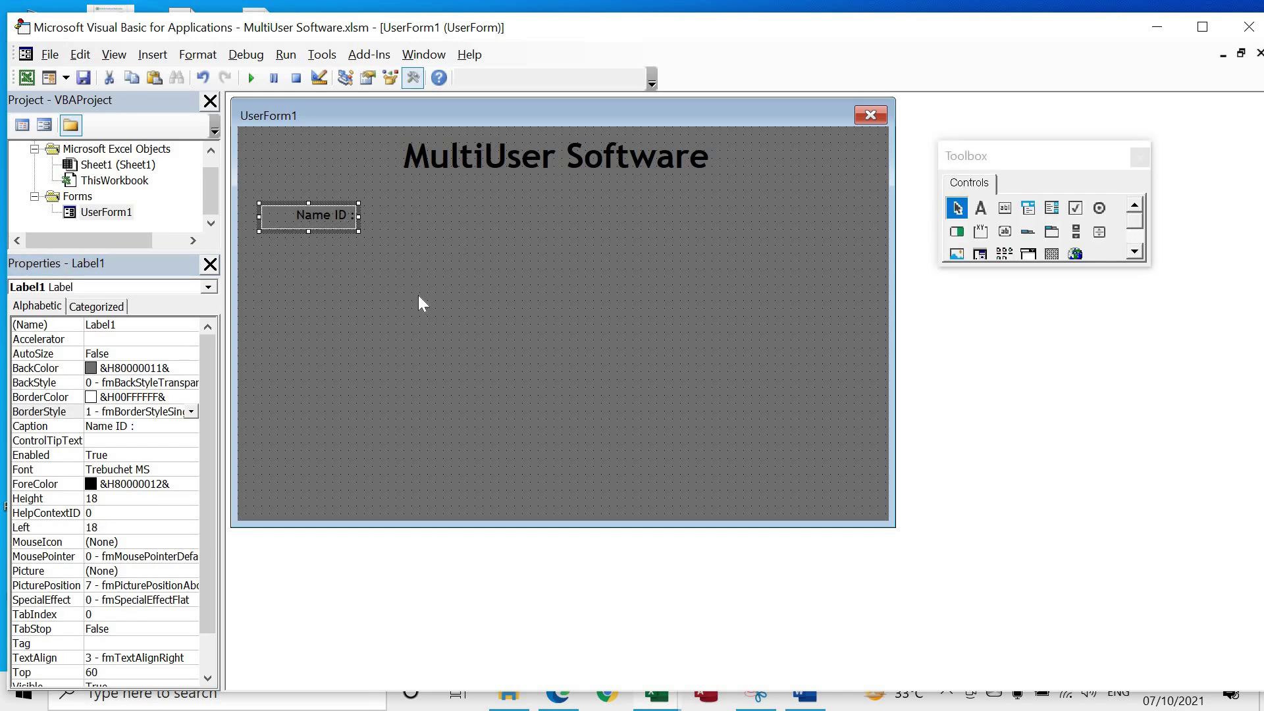
drag(1005, 208, 364, 206)
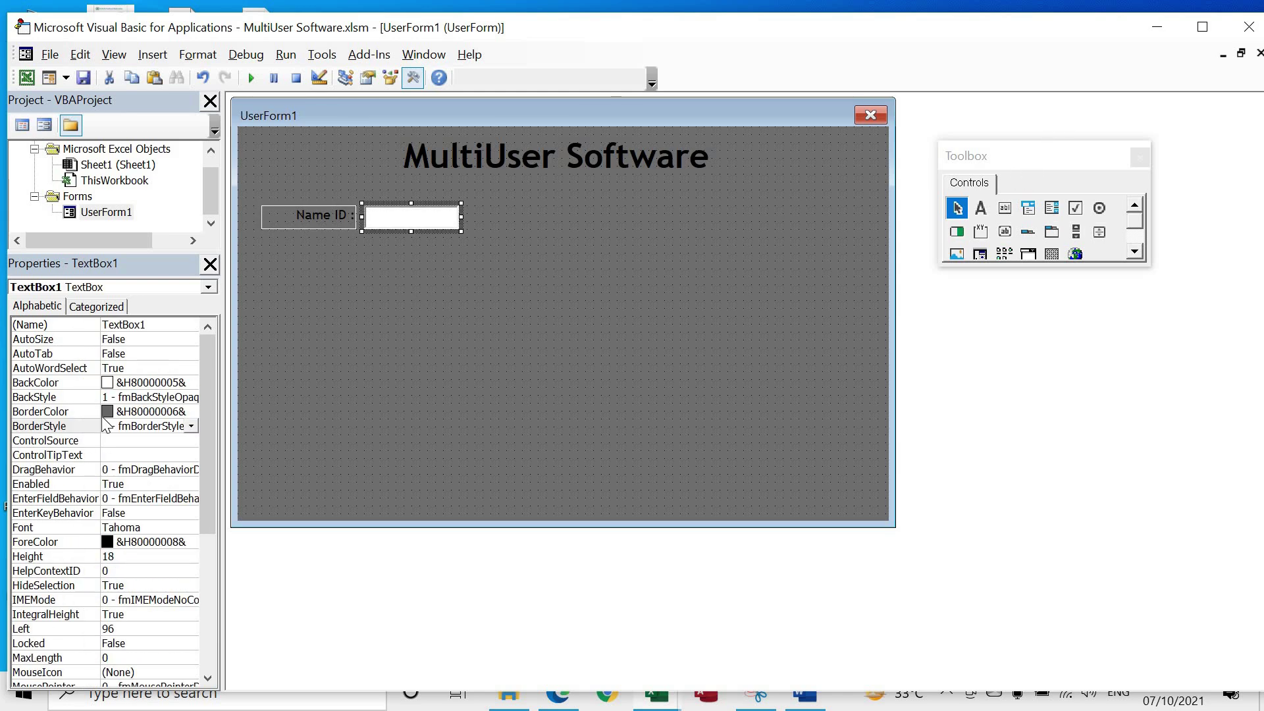
double_click(46, 427)
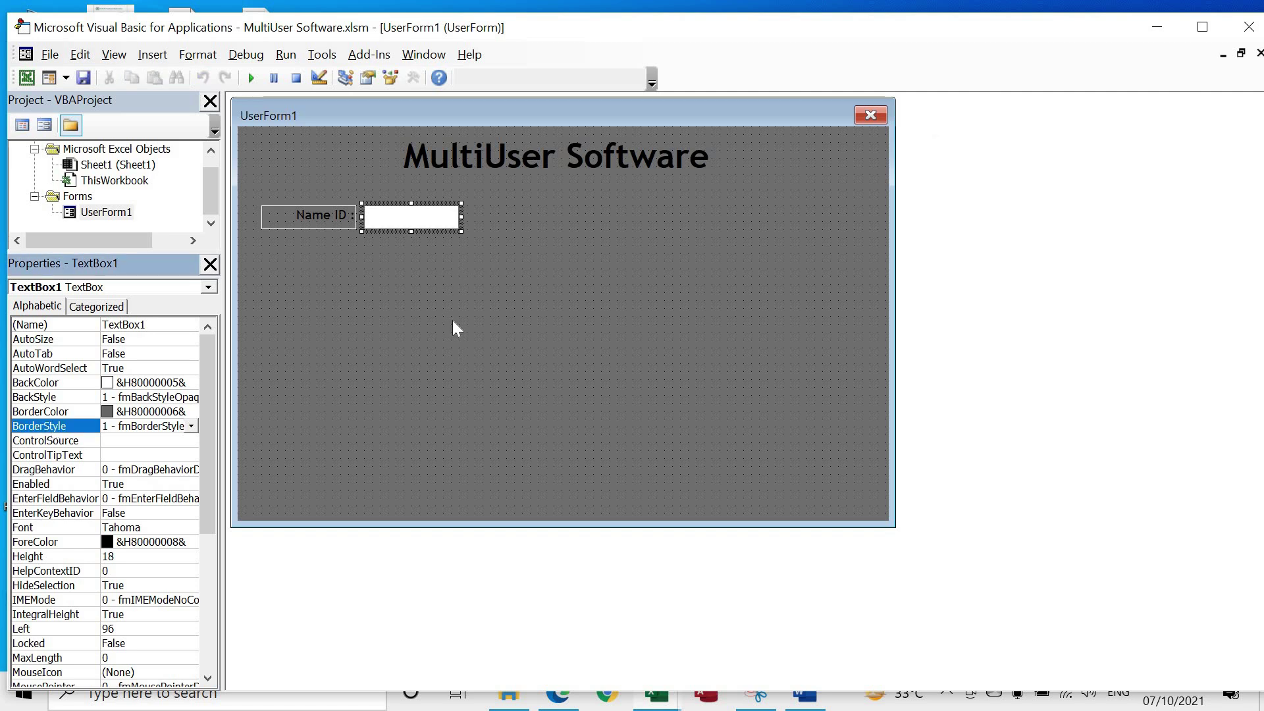
click(353, 217)
click(362, 217)
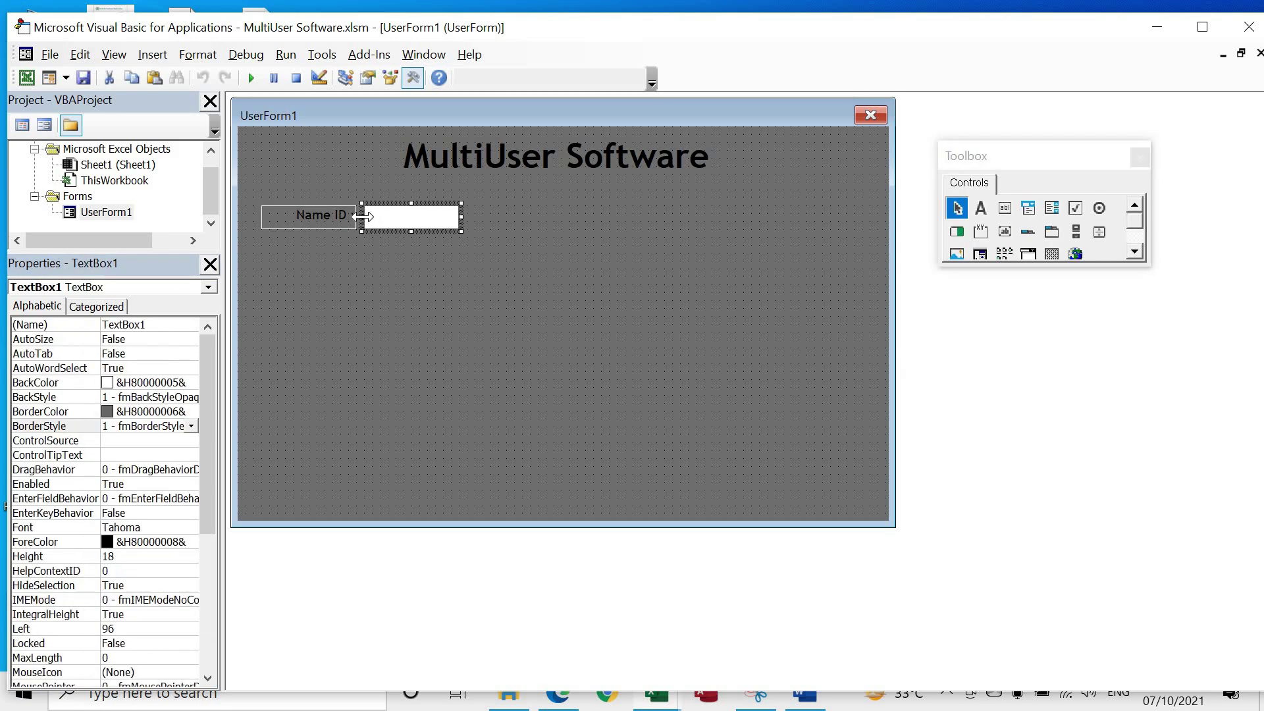
drag(362, 218, 355, 217)
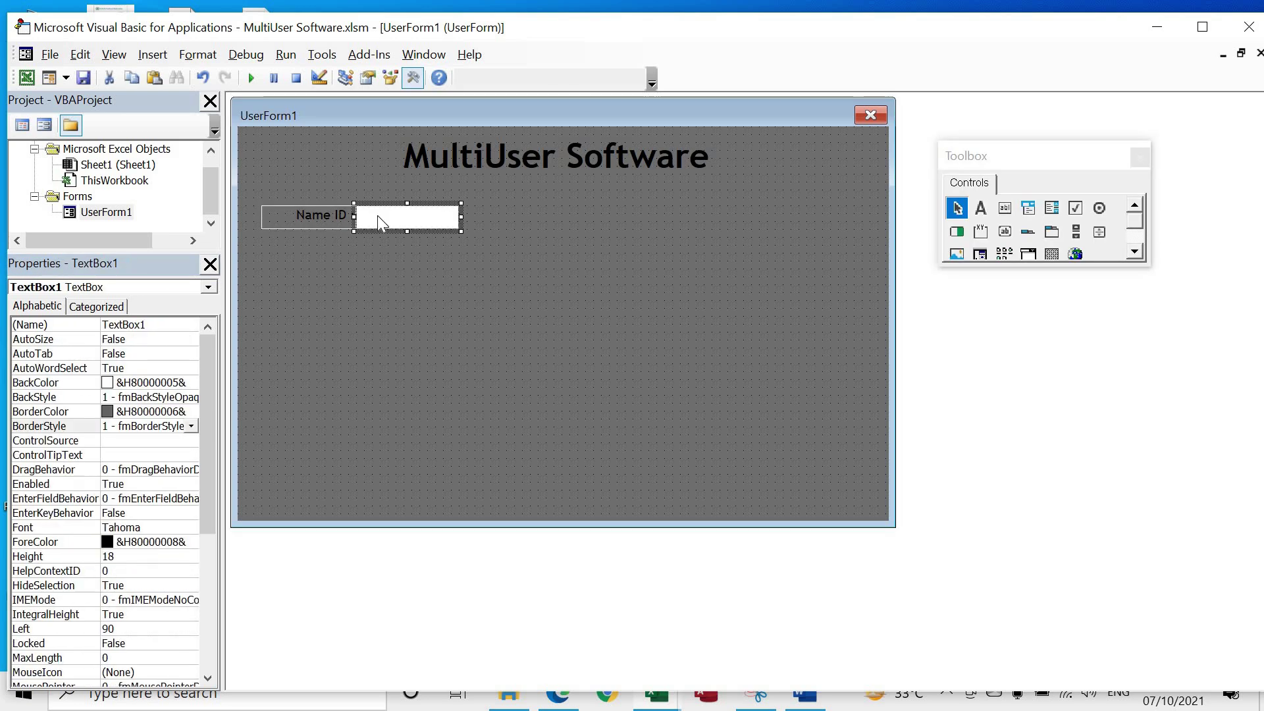
double_click(62, 427)
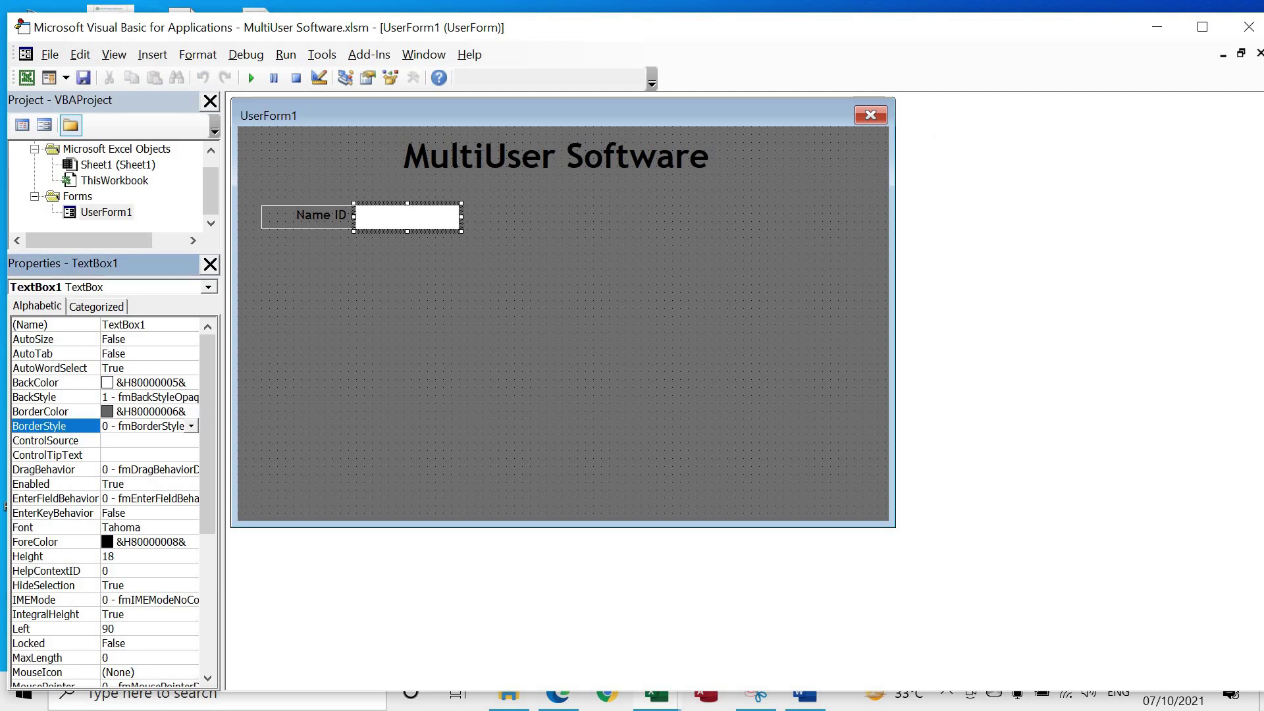
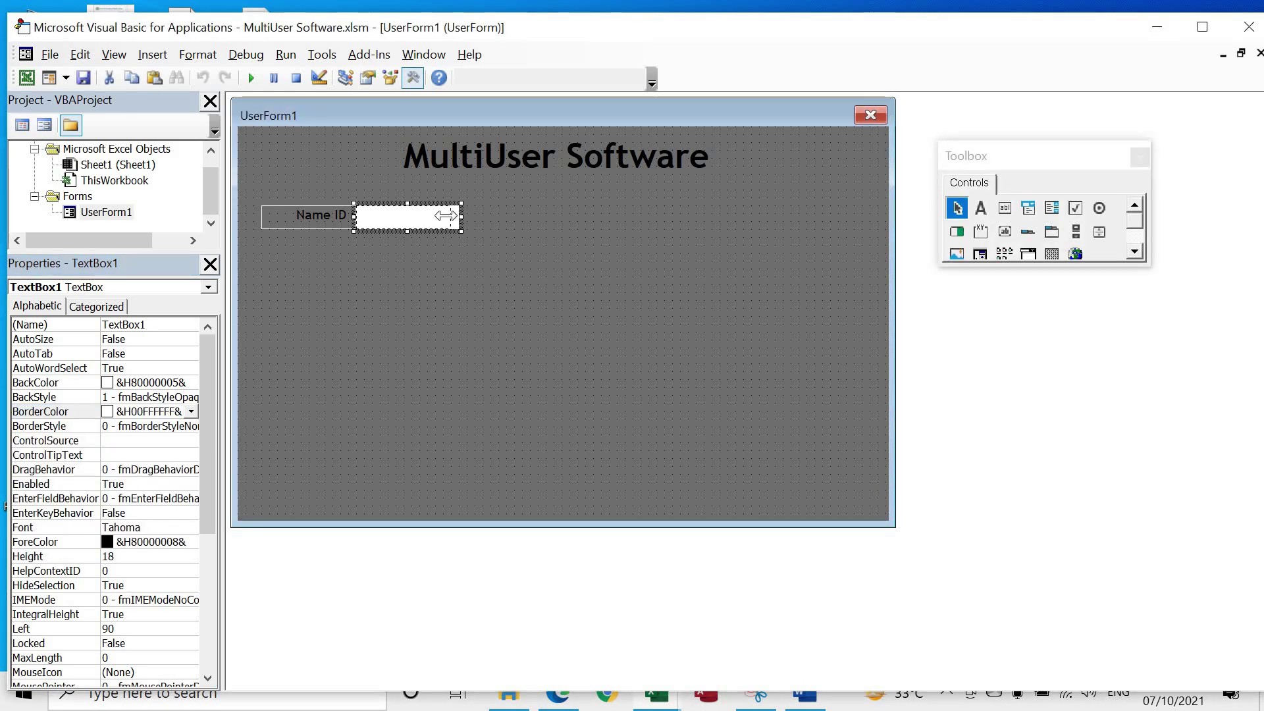
- Narrow the Name ID text box and paste a copy of its label-and-box pair beside it
drag(460, 216, 437, 217)
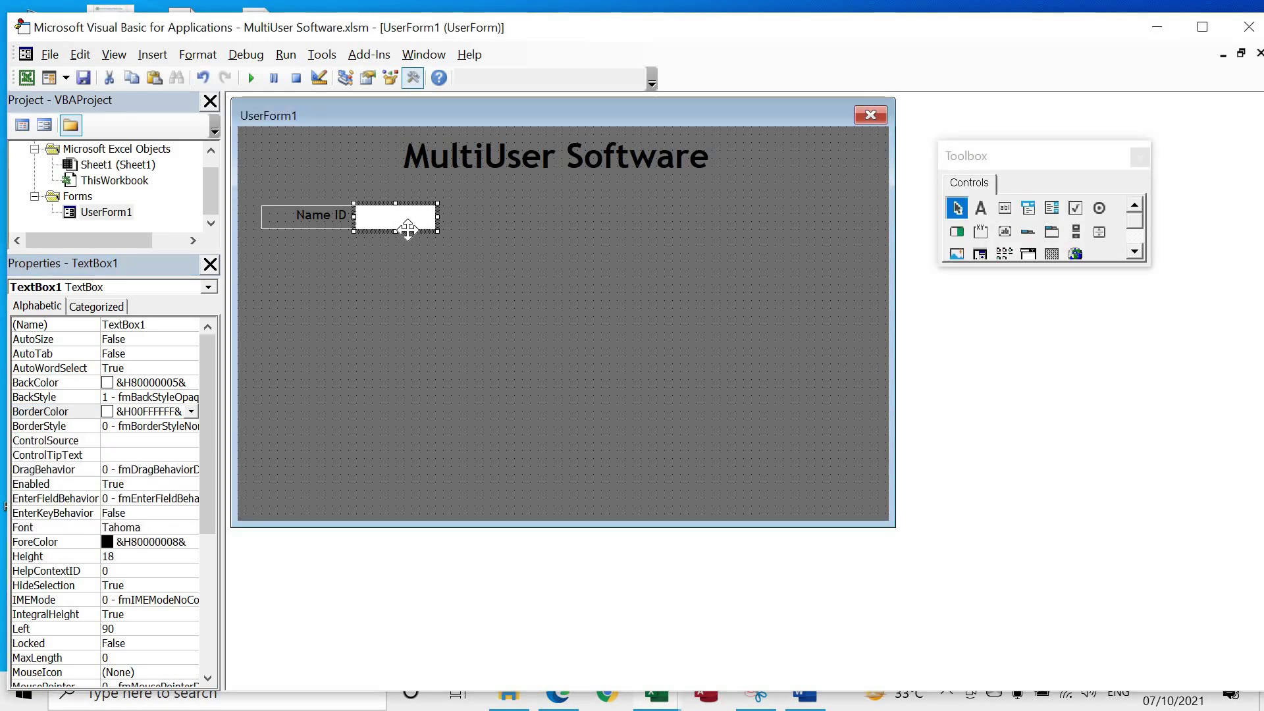
click(487, 258)
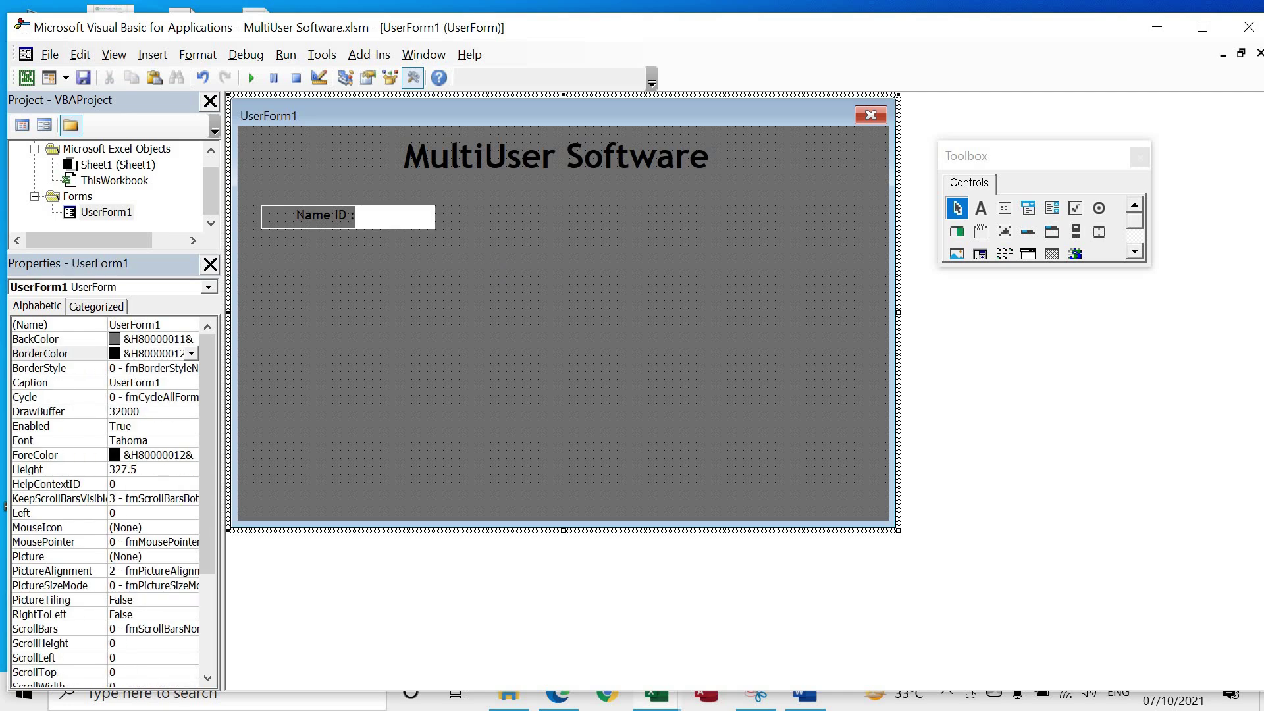
click(305, 210)
key(ctrl+c)
click(428, 242)
key(ctrl+v)
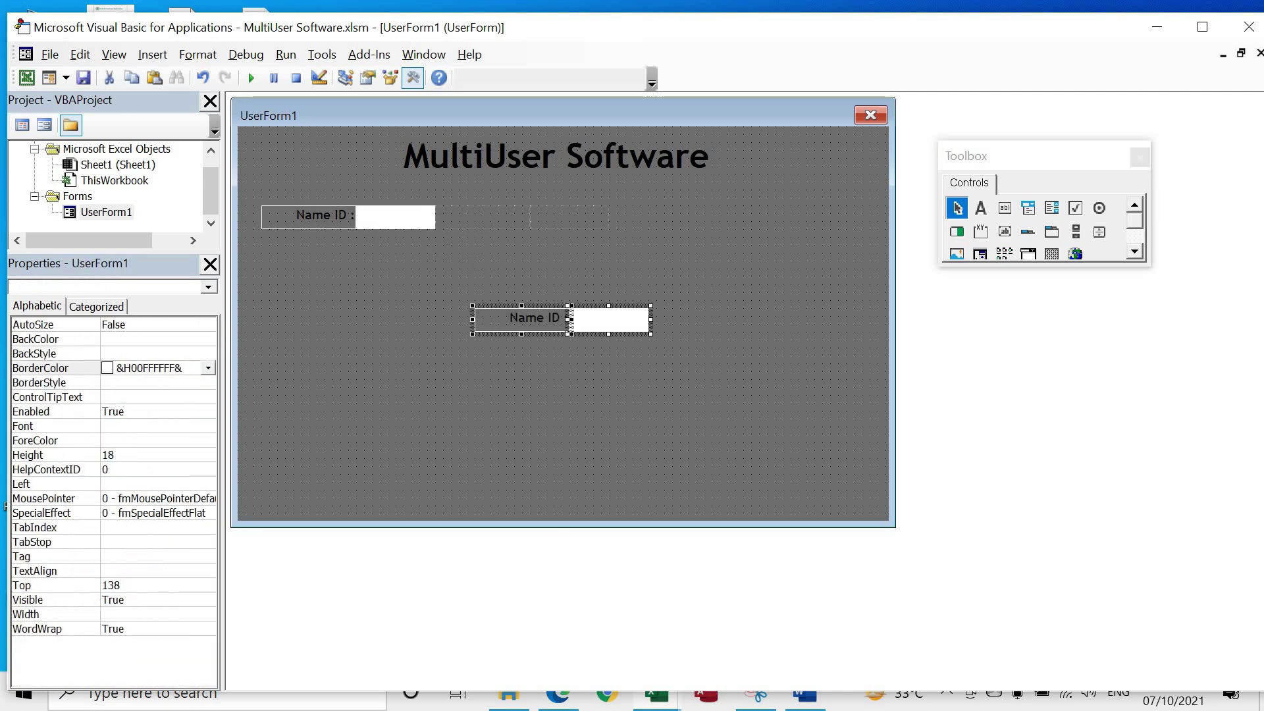
drag(546, 207, 547, 208)
- Caption the copied label 'Name :' and widen its text box
click(480, 246)
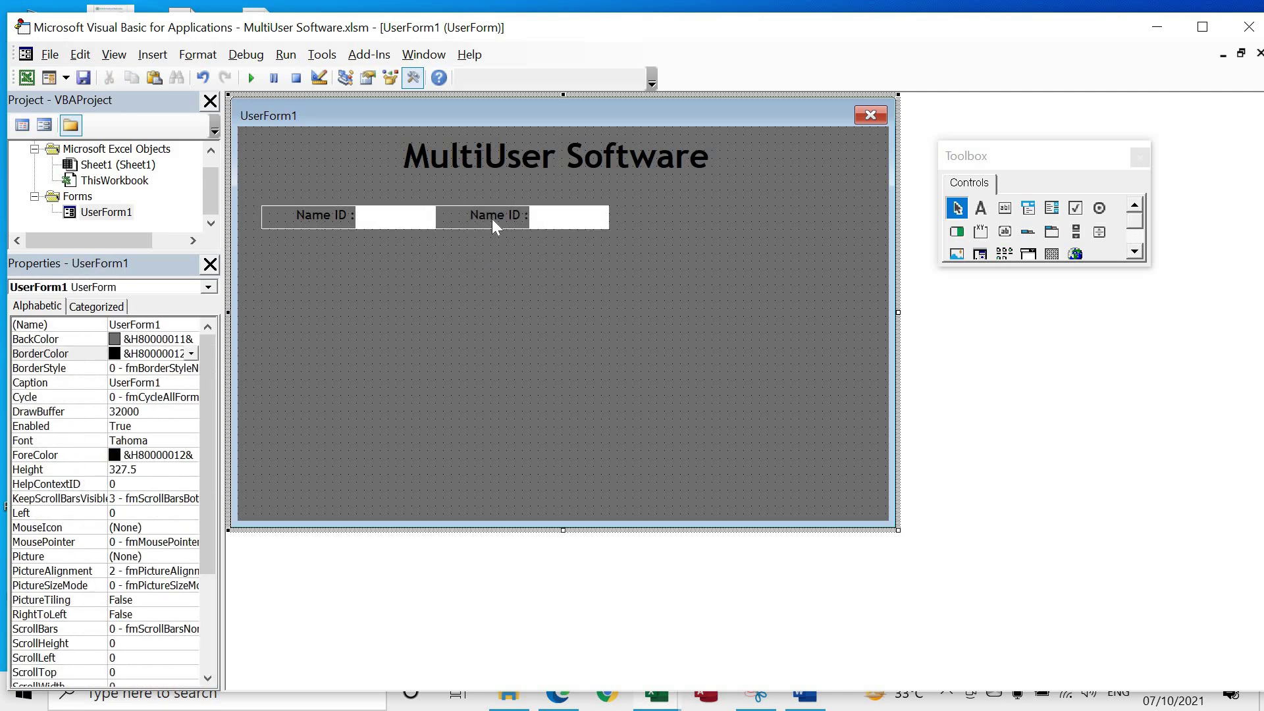
click(492, 219)
key(Delete)
key(Delete)
key(Delete)
click(569, 219)
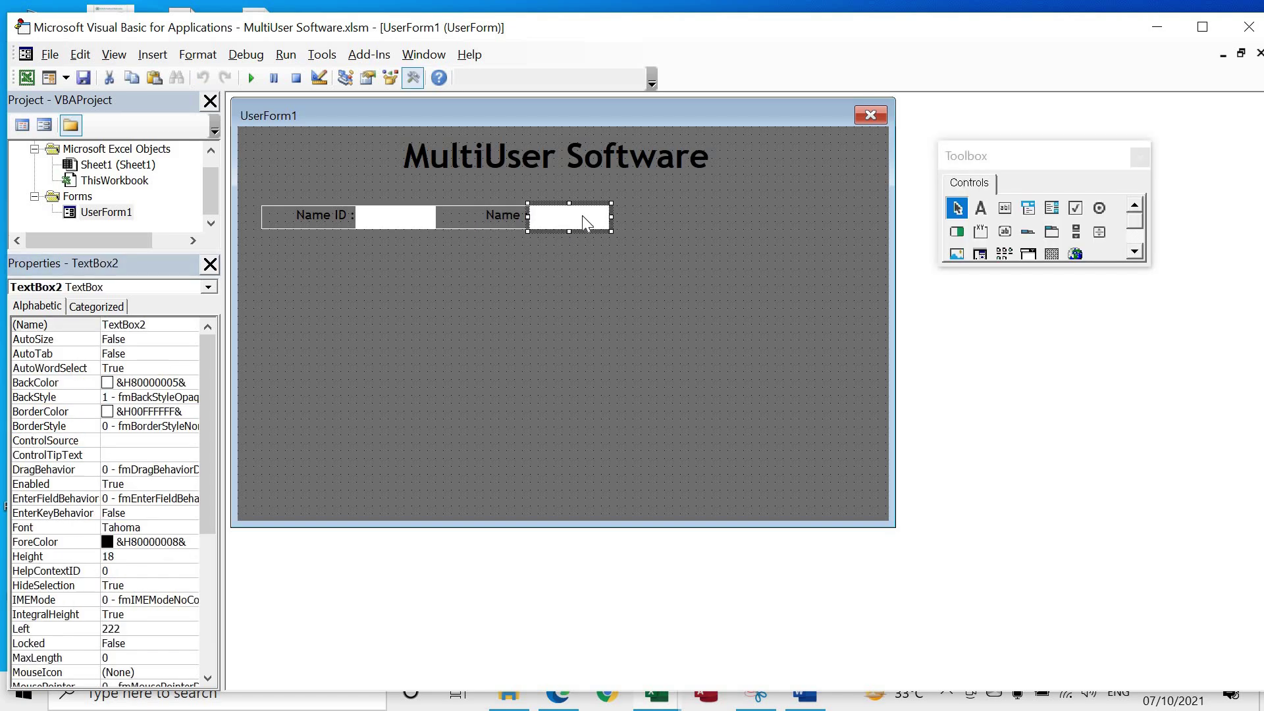
drag(615, 216, 734, 216)
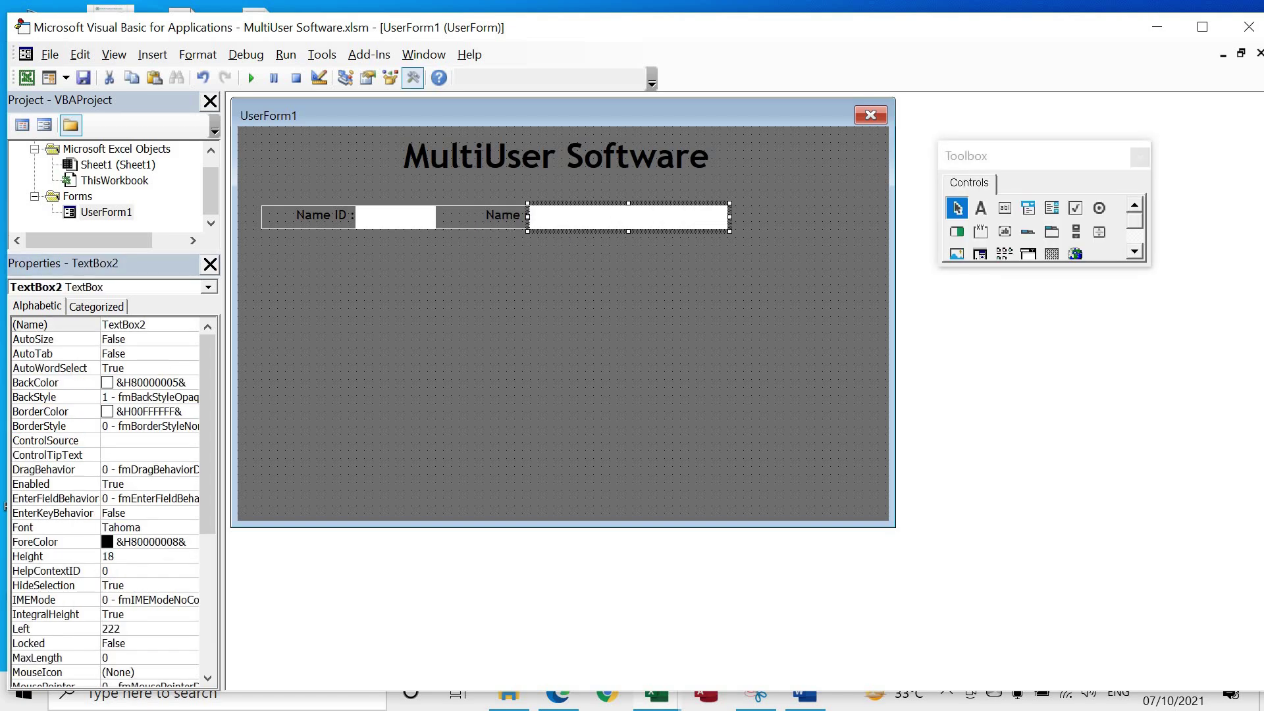
click(729, 268)
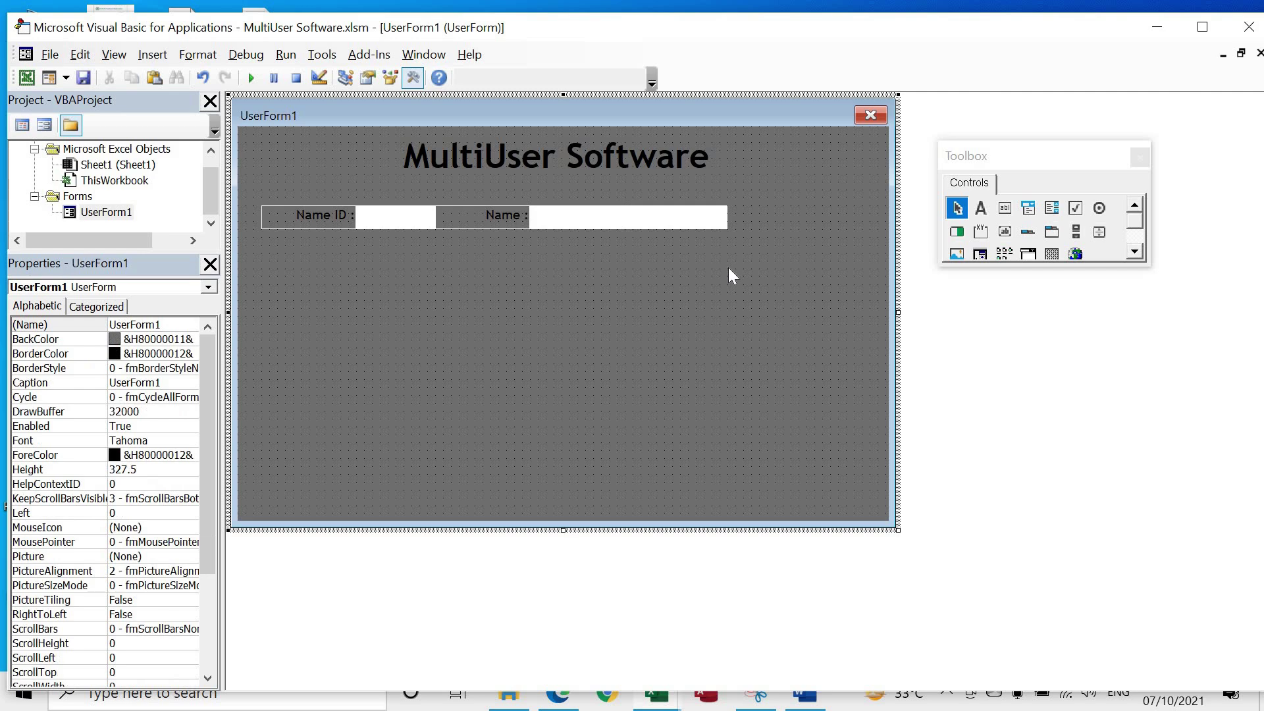
- Remove the accidental extra copy of the Name label and box
drag(728, 267, 494, 195)
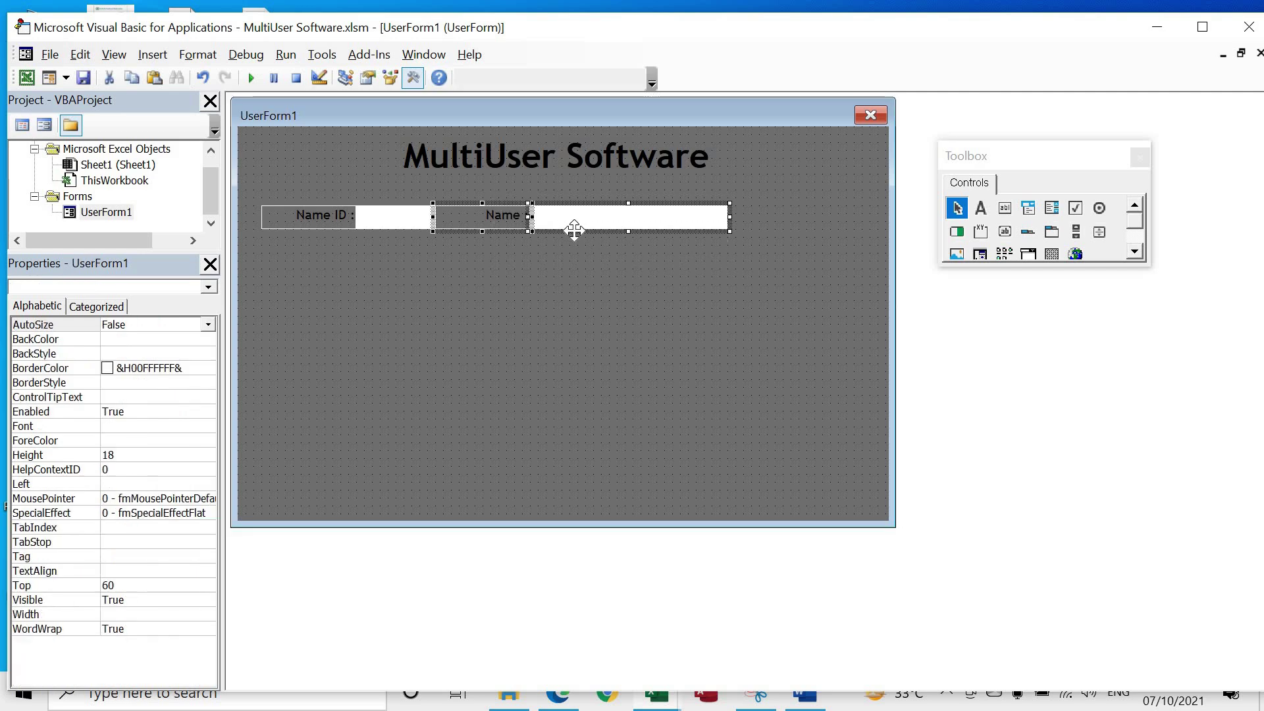
key(ctrl+v)
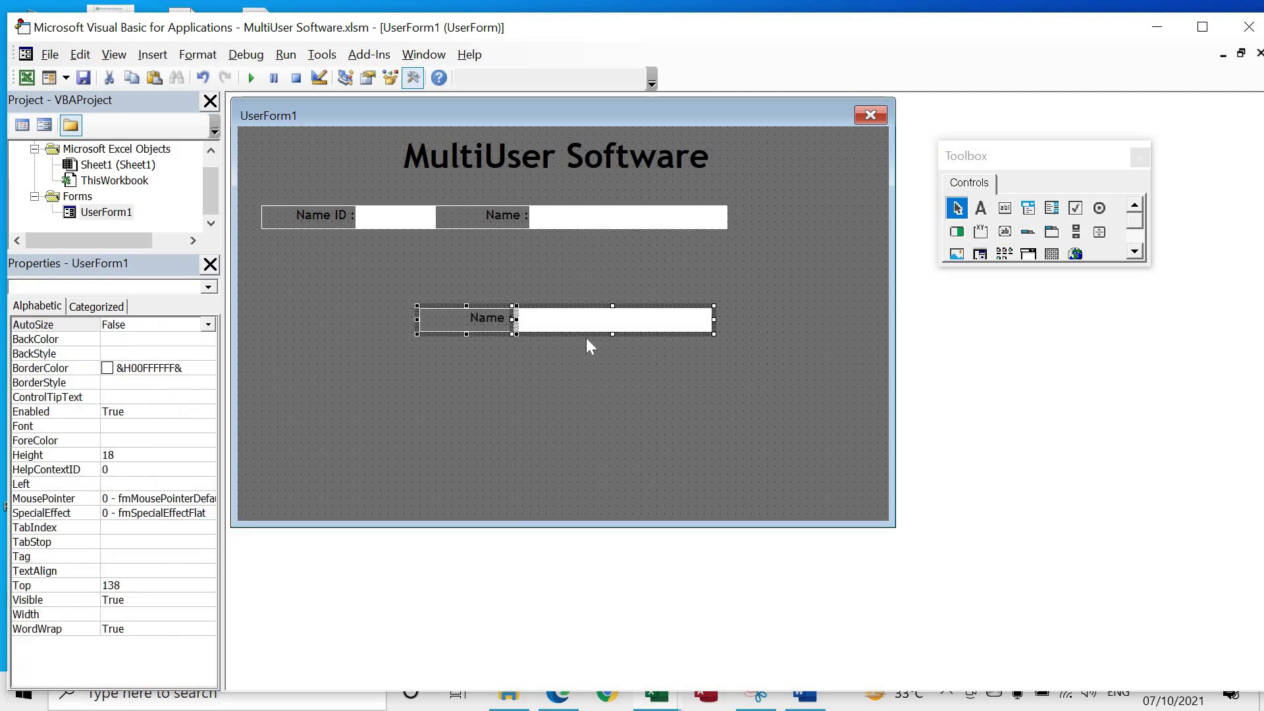
key(Delete)
click(383, 216)
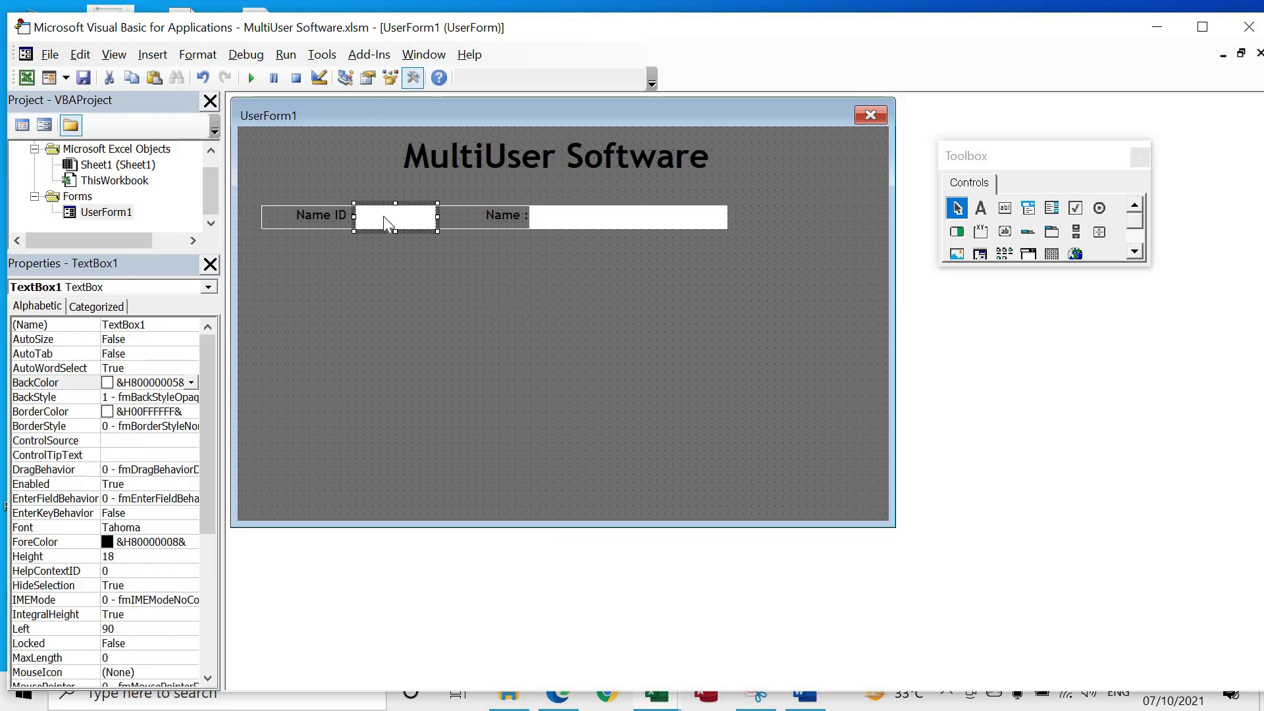
- Set the Name ID text box font to Trebuchet MS, size 10
click(191, 526)
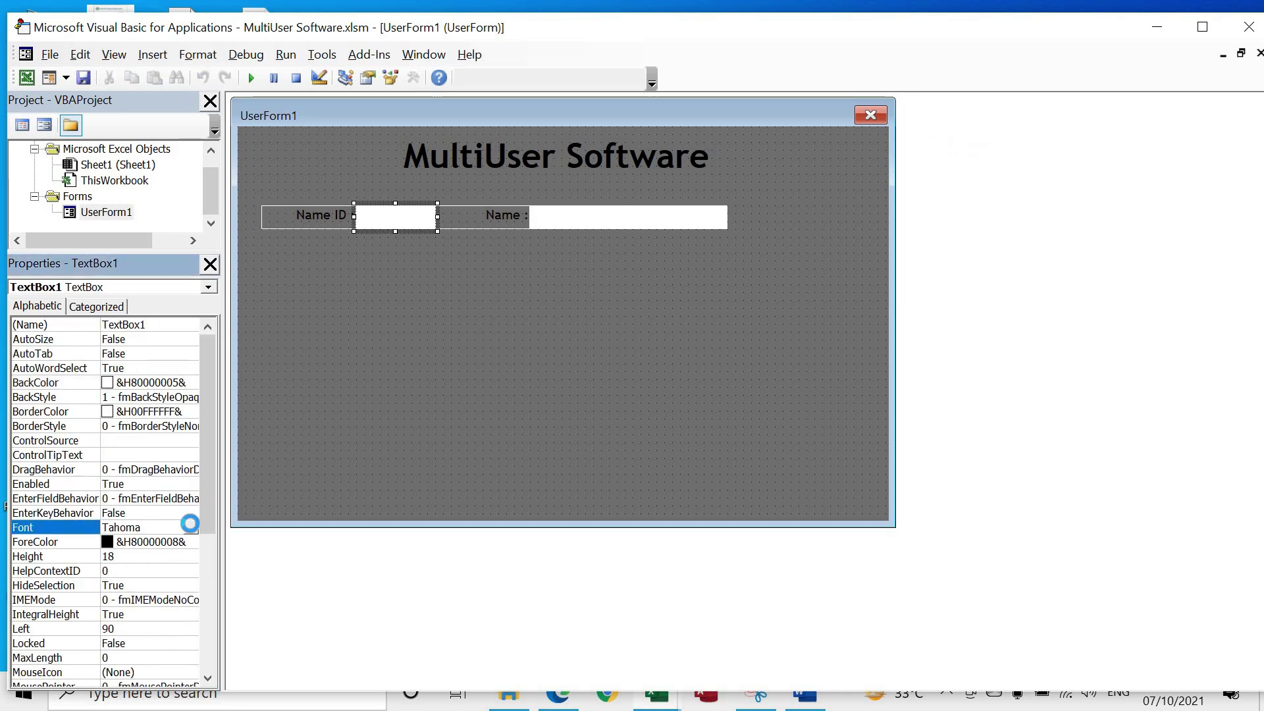
click(191, 527)
text(tr)
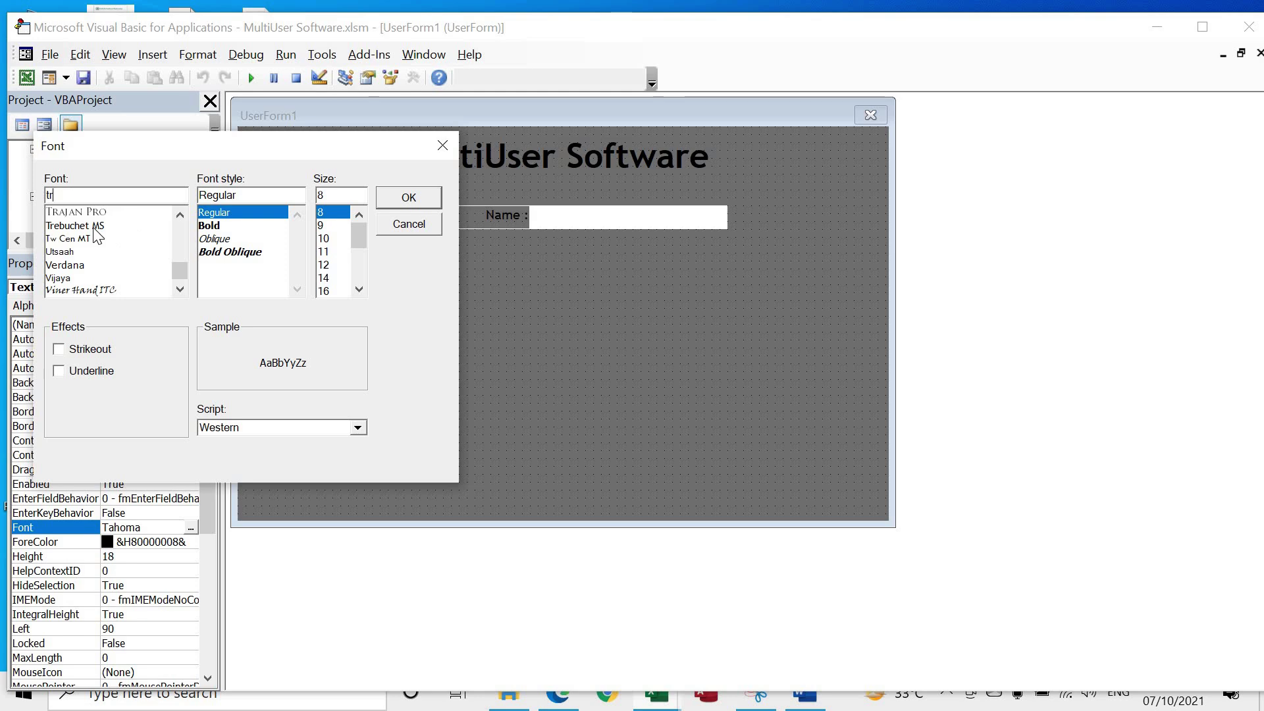
click(145, 226)
click(325, 239)
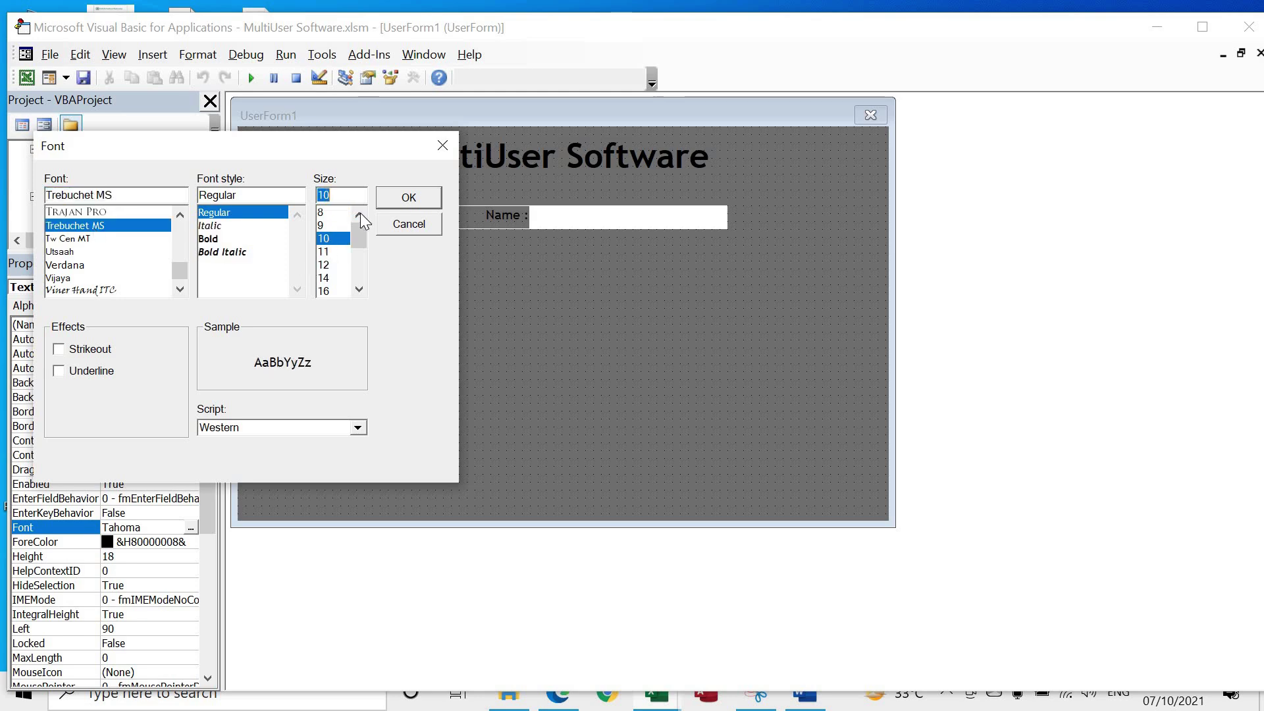
click(404, 195)
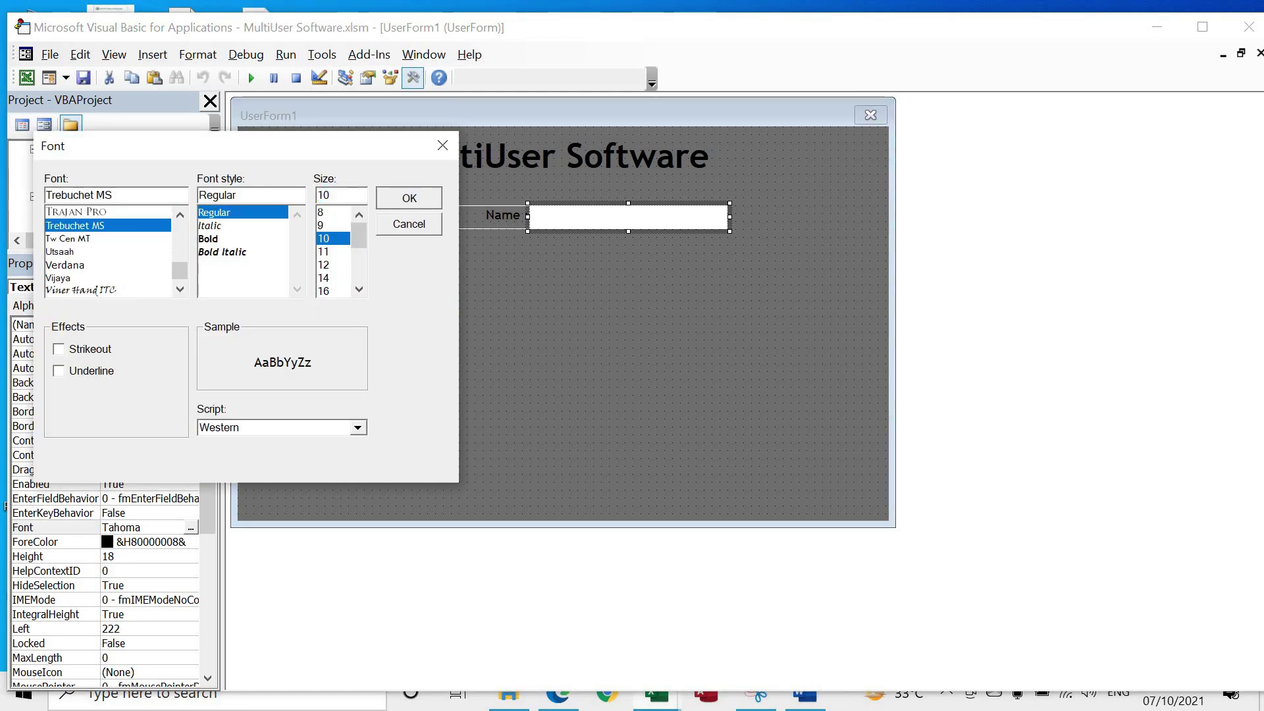
- Make the Name ID label's ForeColor white from the palette
click(612, 254)
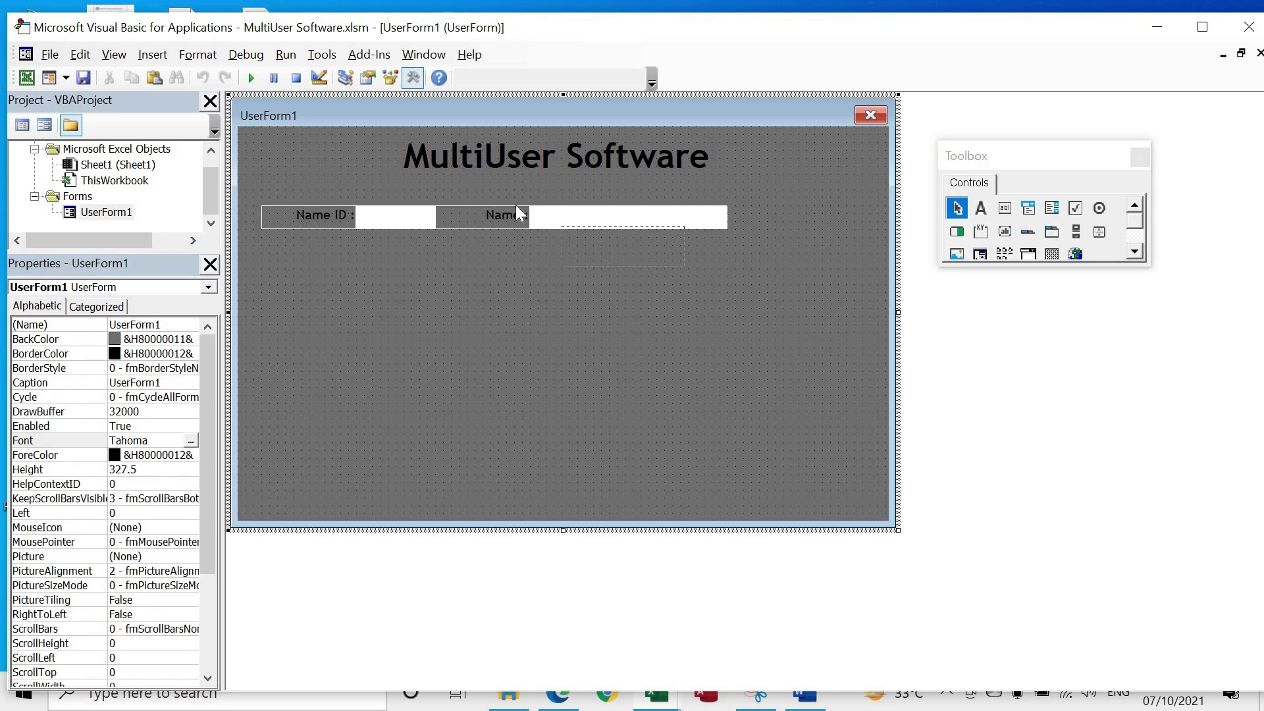
drag(685, 265, 494, 190)
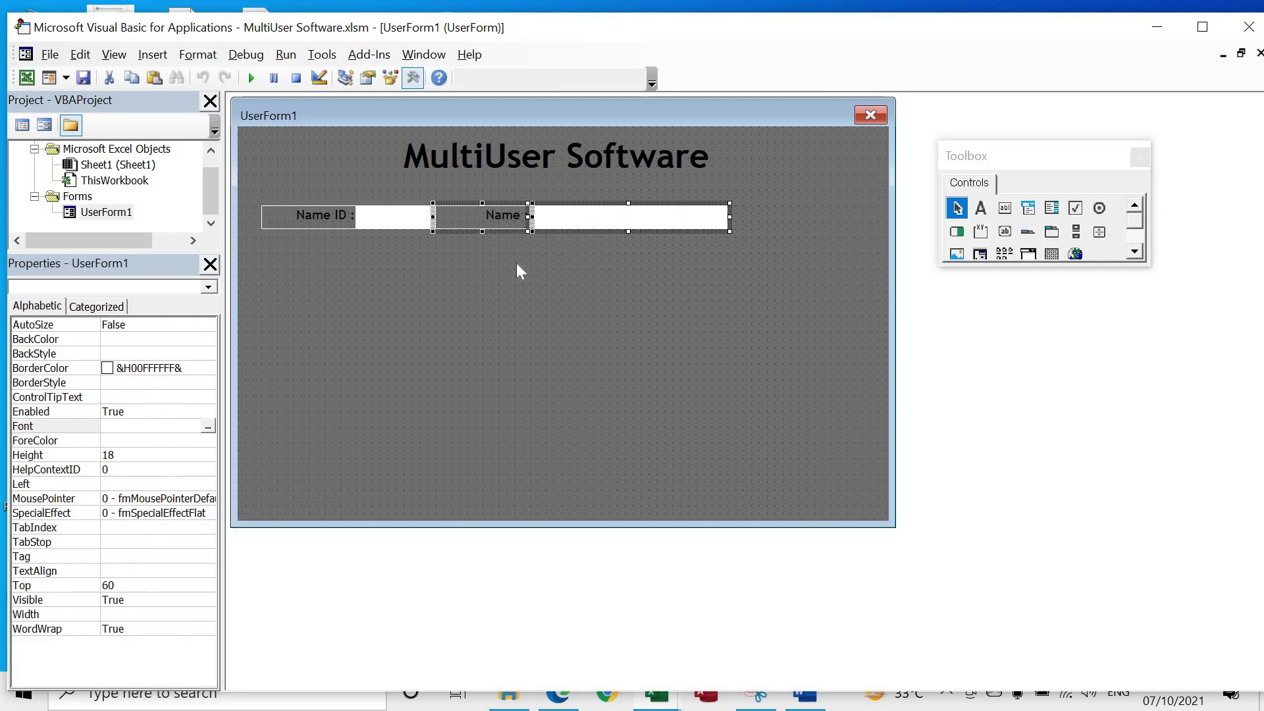
click(518, 271)
click(500, 214)
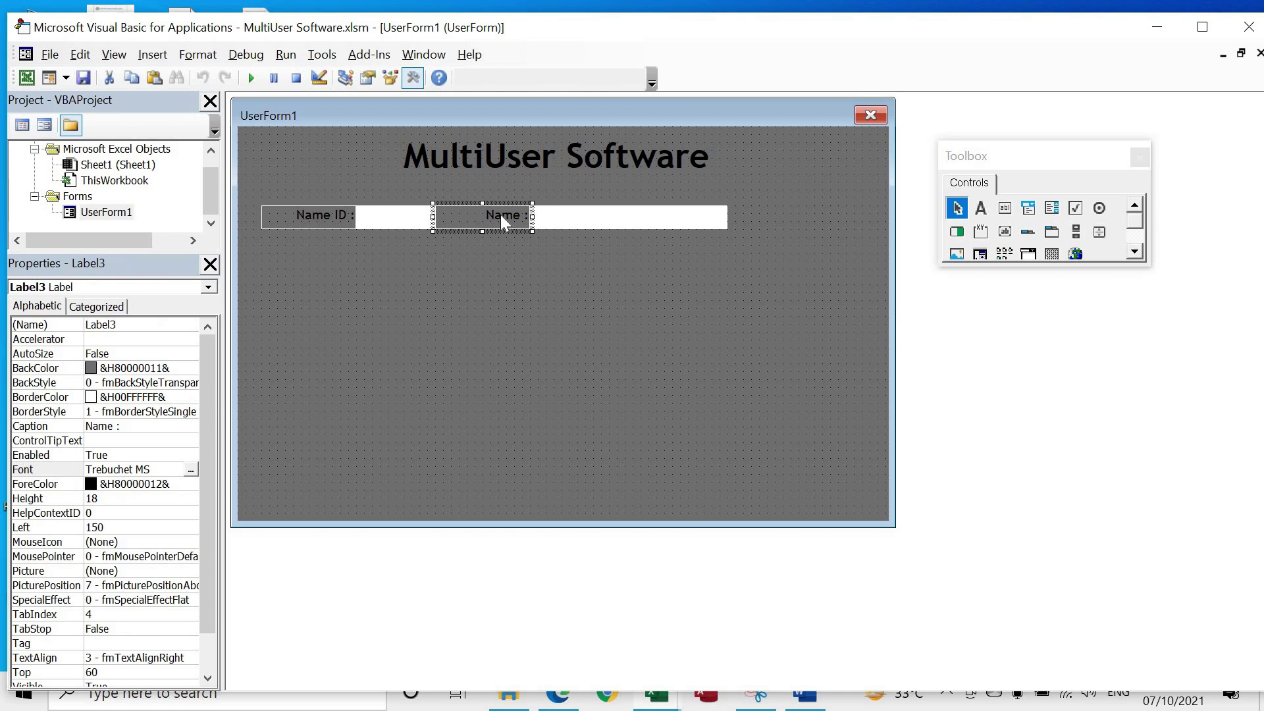
click(330, 212)
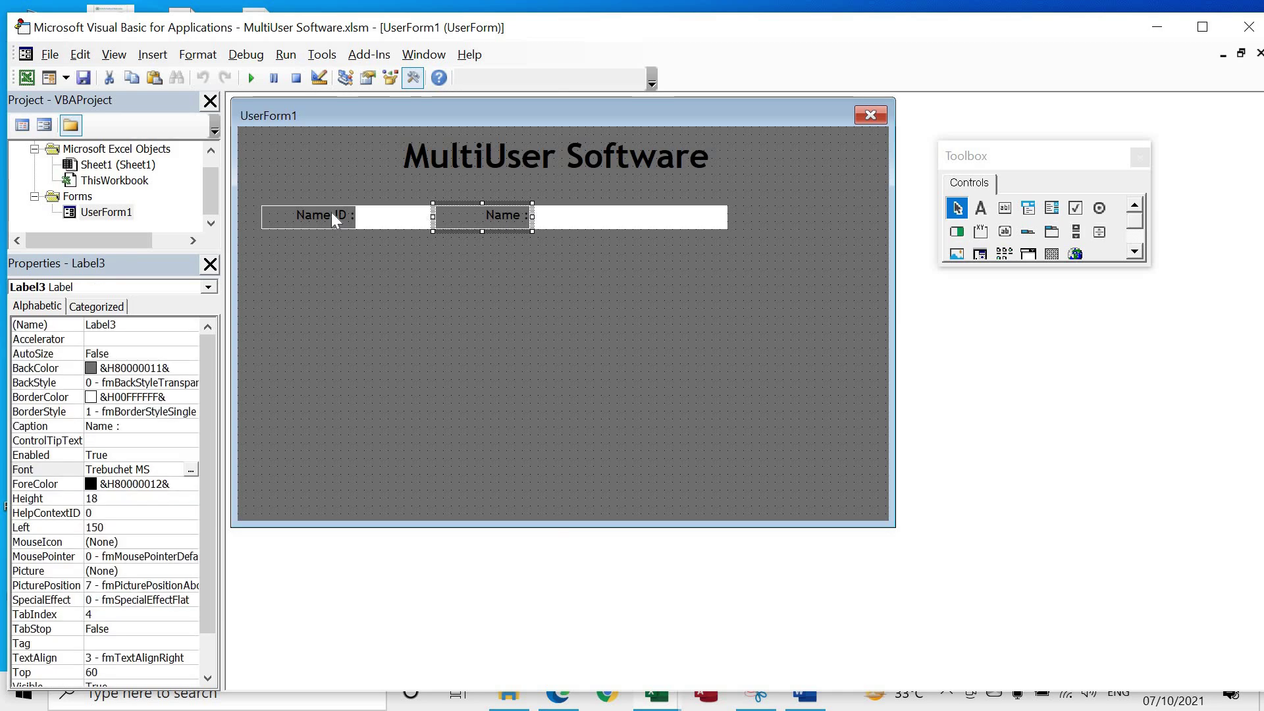
click(35, 484)
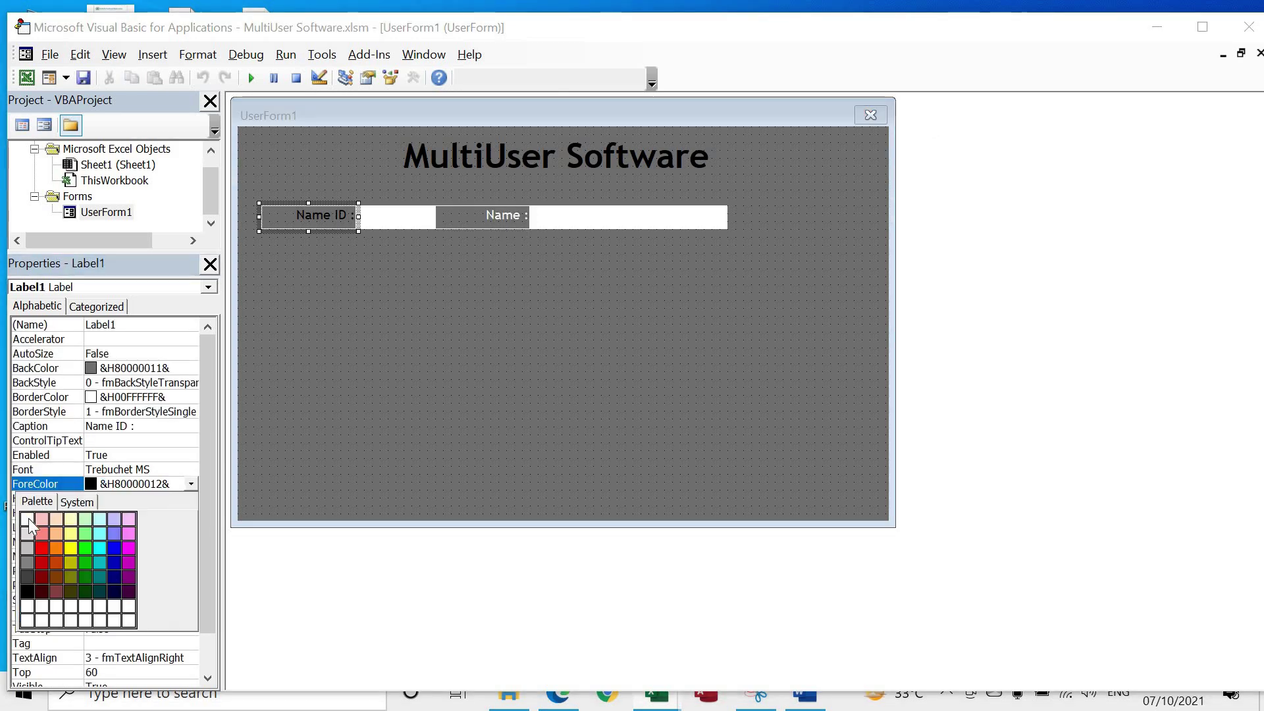
click(29, 519)
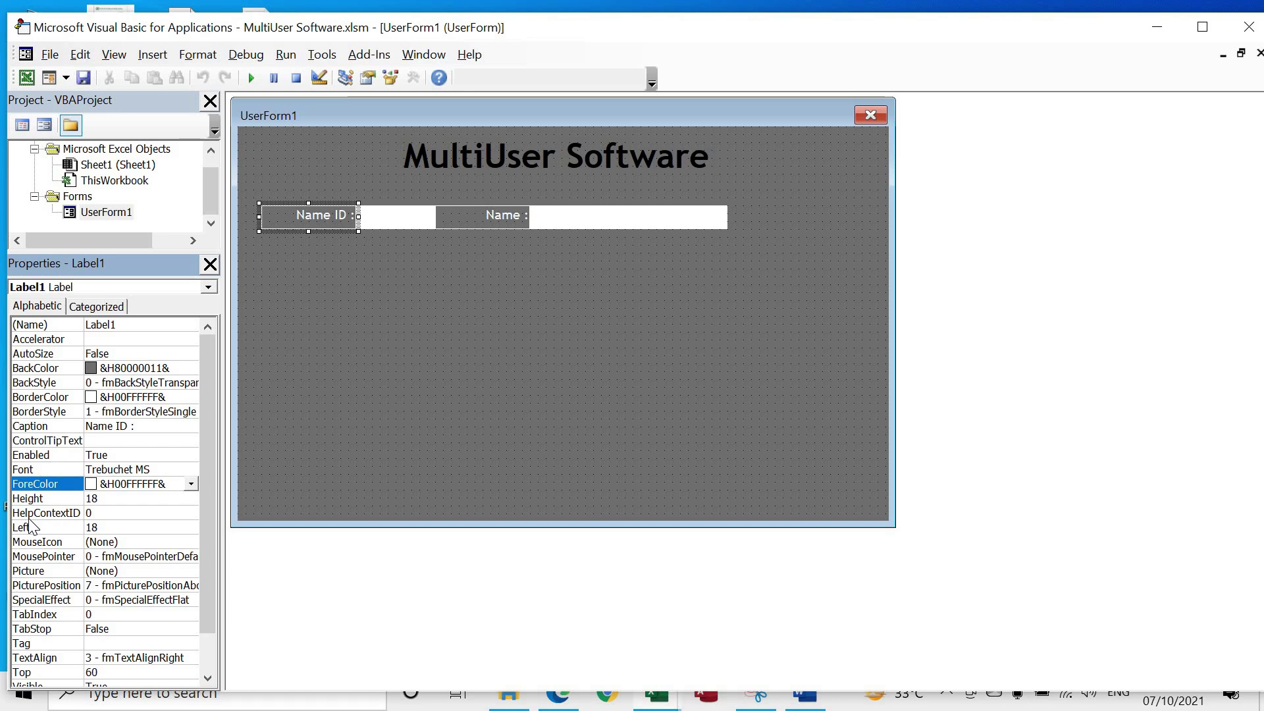
- Duplicate the Name row below as an 'Address' row with a full-width box
click(429, 322)
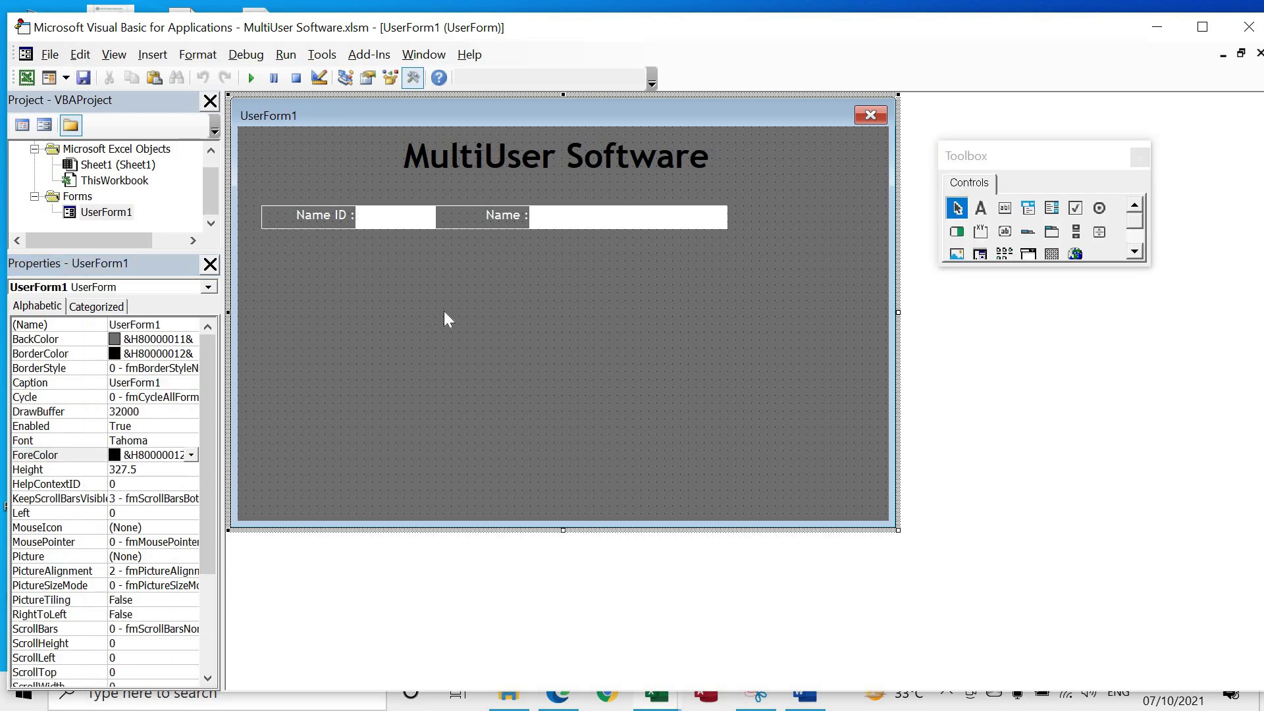
drag(480, 199, 731, 234)
mouse_move(614, 217)
mouse_down()
mouse_move(595, 337)
mouse_move(439, 266)
mouse_up()
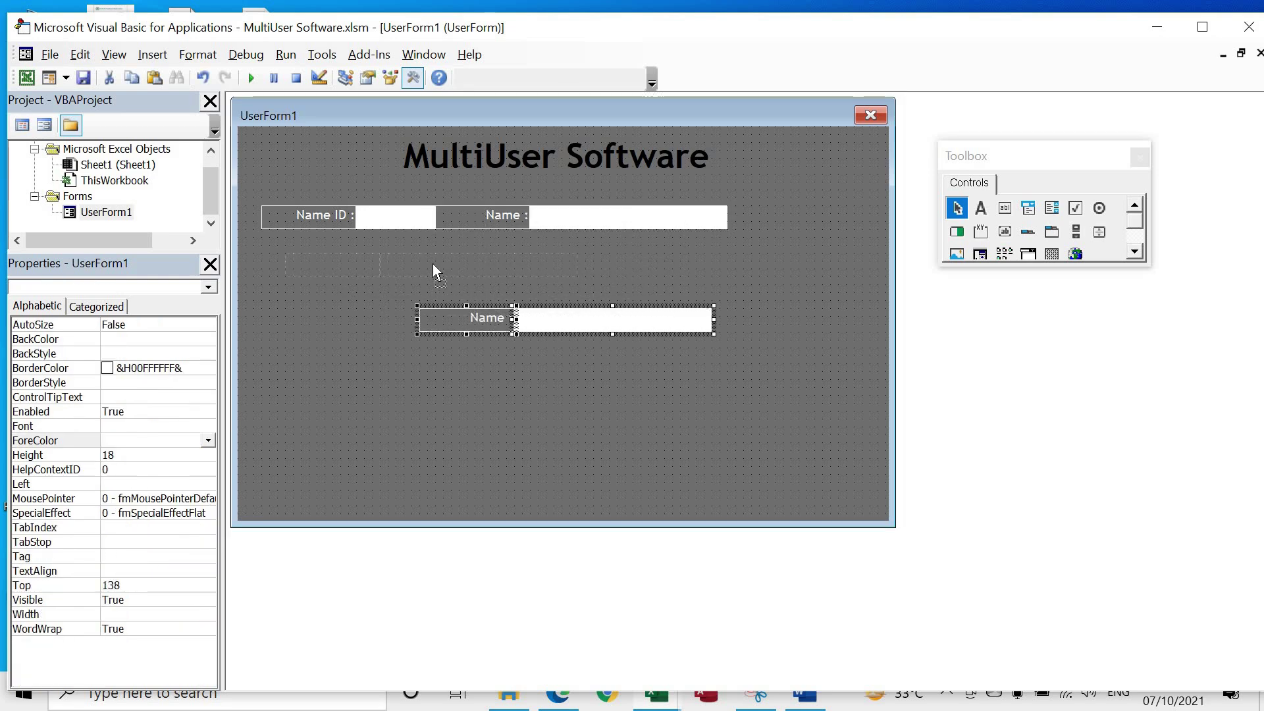
click(309, 248)
double_click(125, 426)
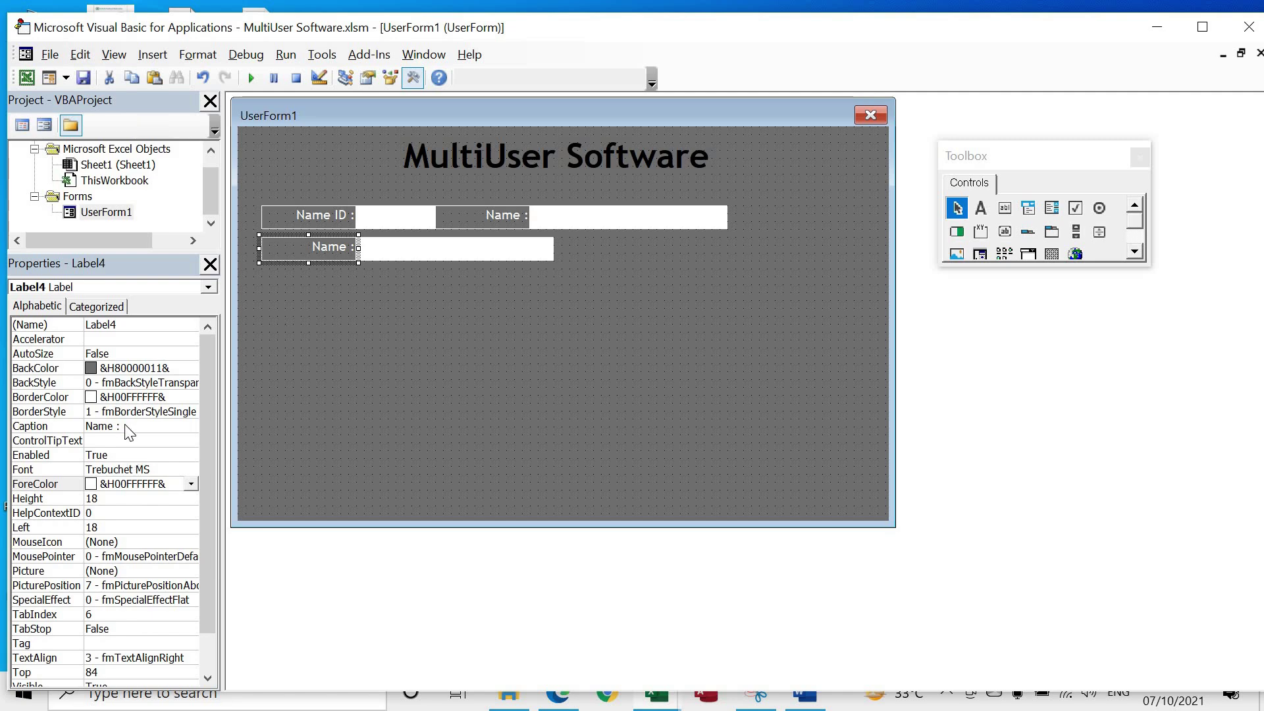
text(Address)
click(538, 257)
drag(557, 249, 727, 249)
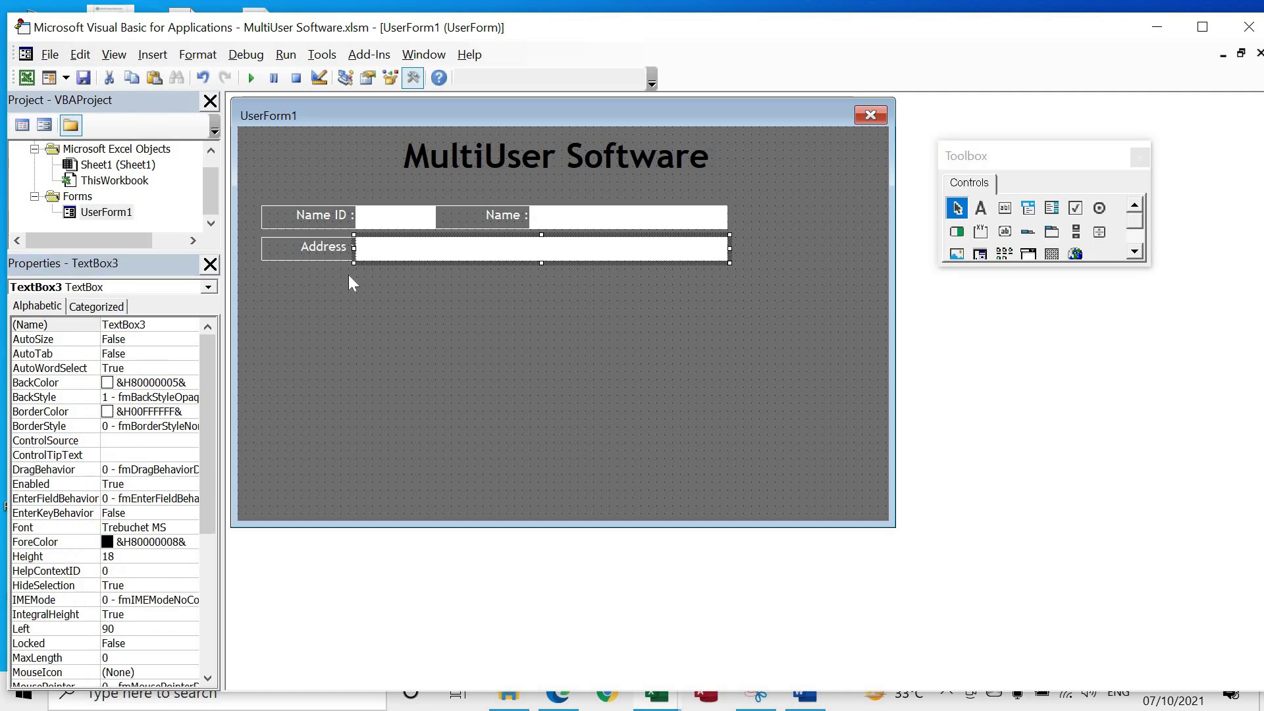
click(349, 283)
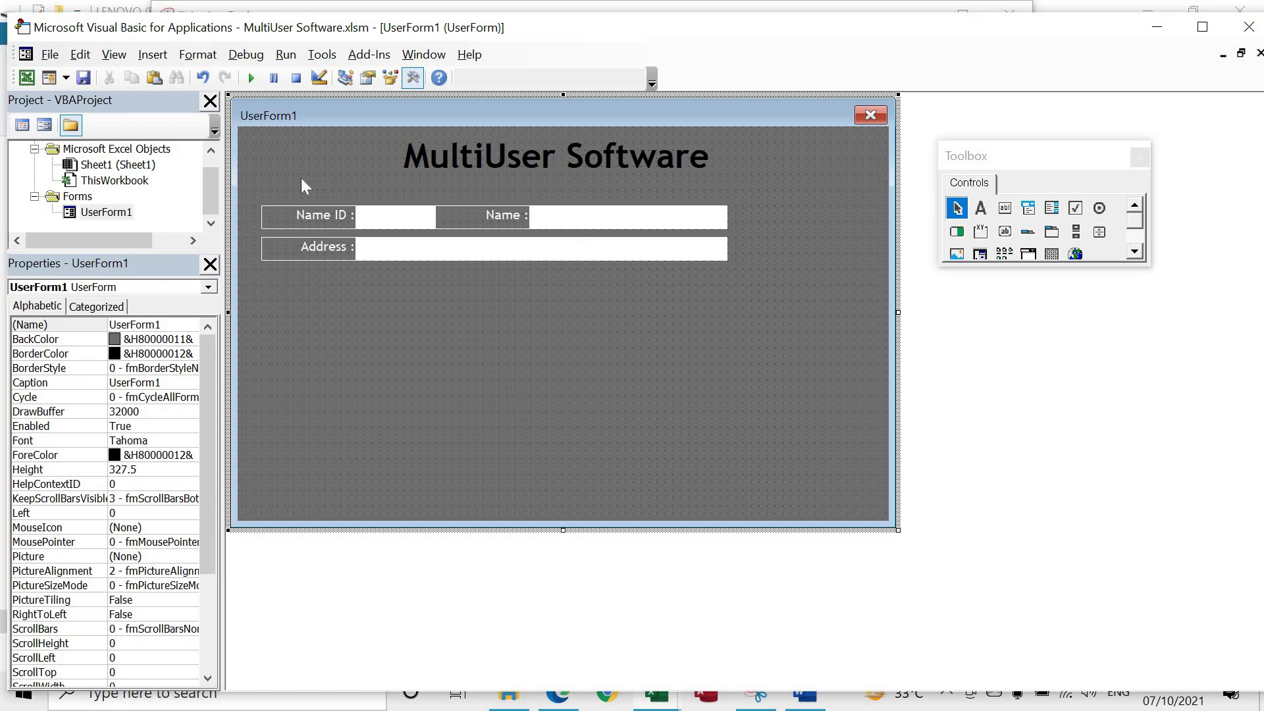
- Copy the Address row into a 'City :' row with a shorter box
drag(302, 178, 406, 222)
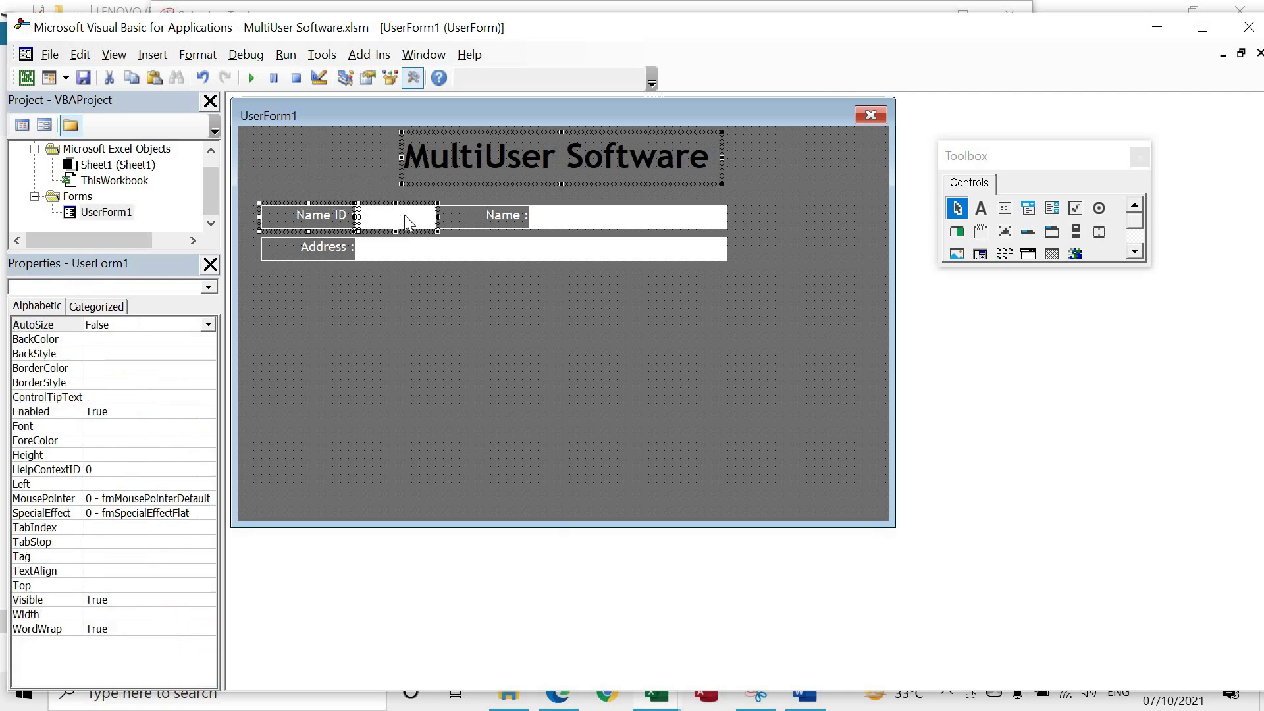
click(303, 246)
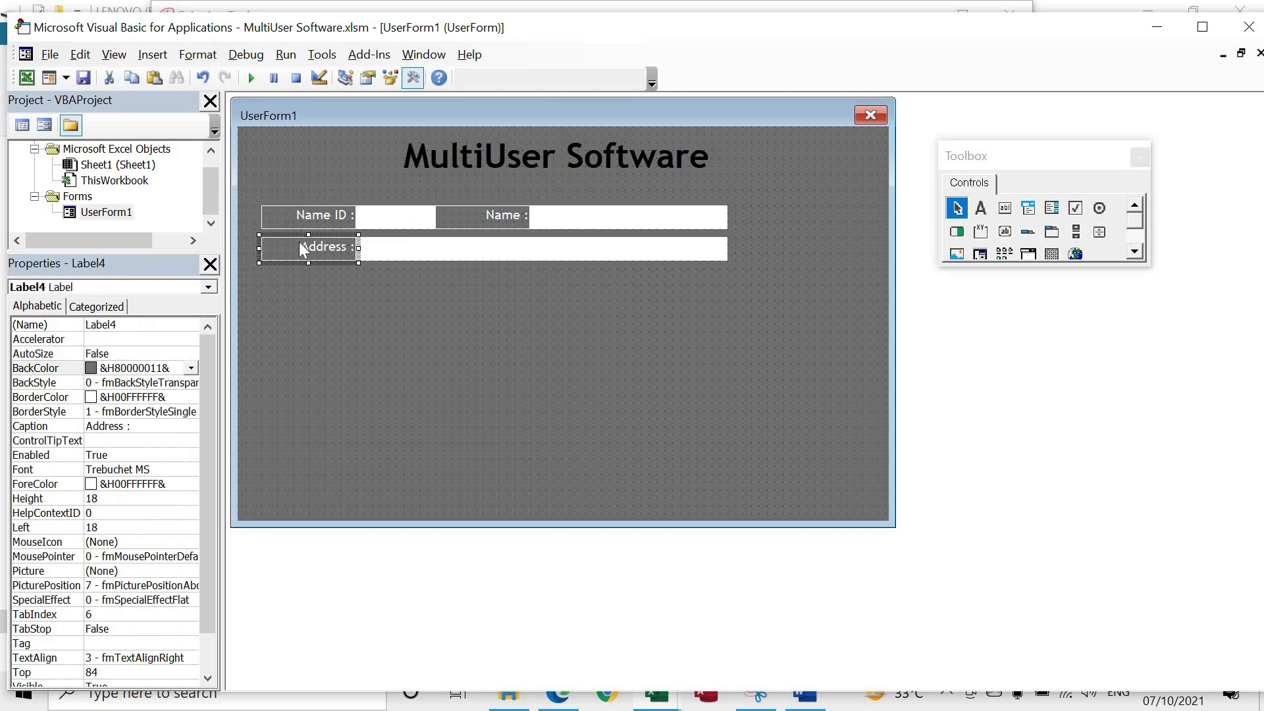
ctrl+click(387, 254)
key(ctrl+c)
key(ctrl+v)
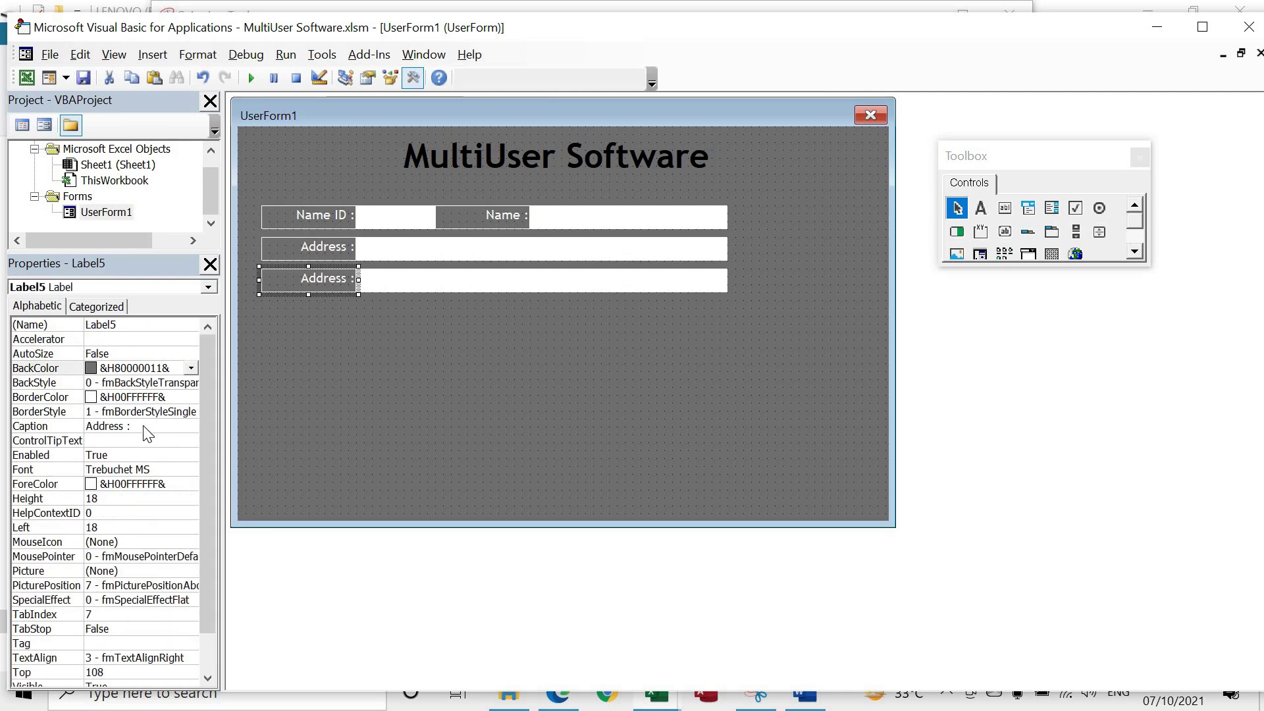
click(144, 427)
text(City :)
click(497, 279)
drag(727, 280, 499, 280)
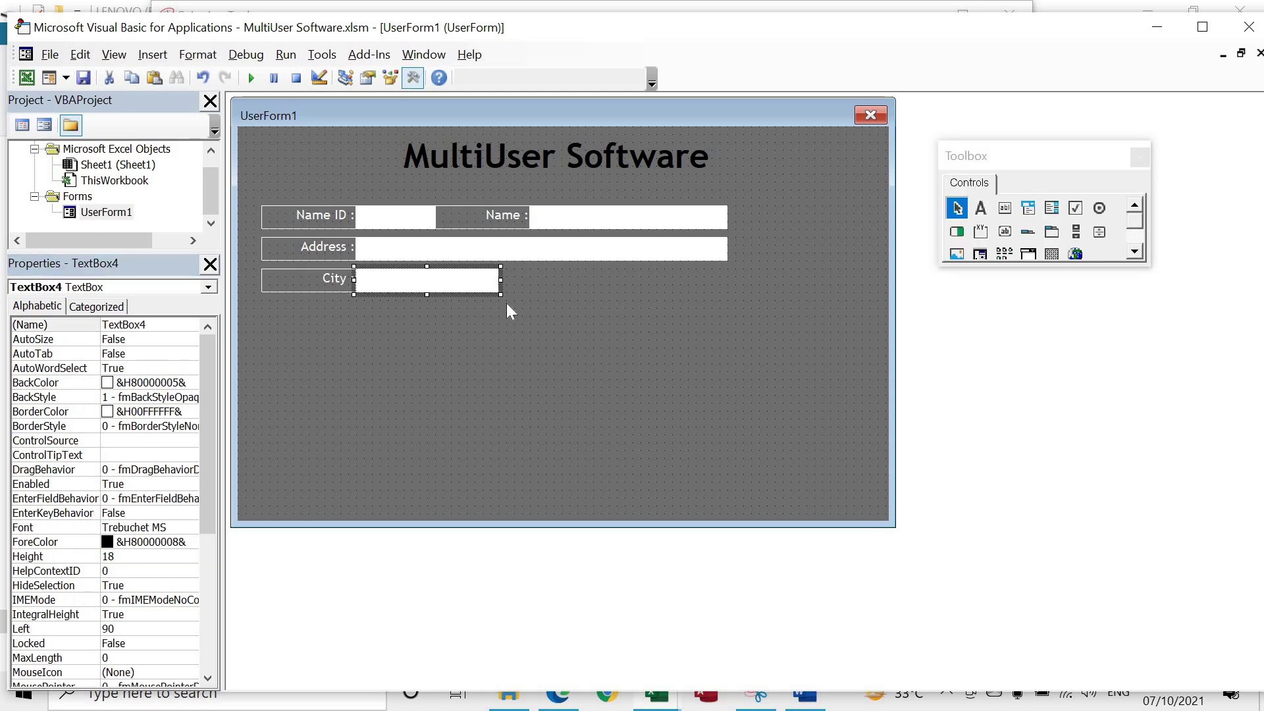
click(503, 310)
- Copy the City row beside itself and caption it 'State'
drag(304, 266, 304, 267)
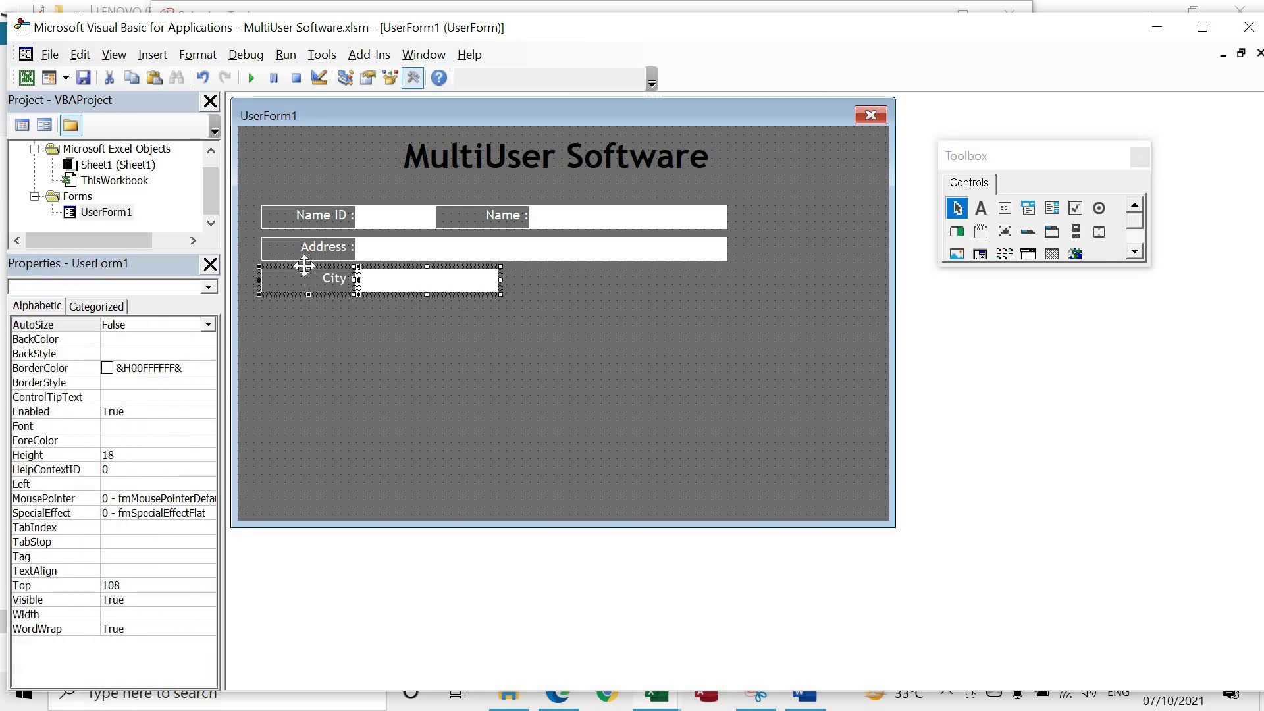
key(ctrl+c)
key(ctrl+v)
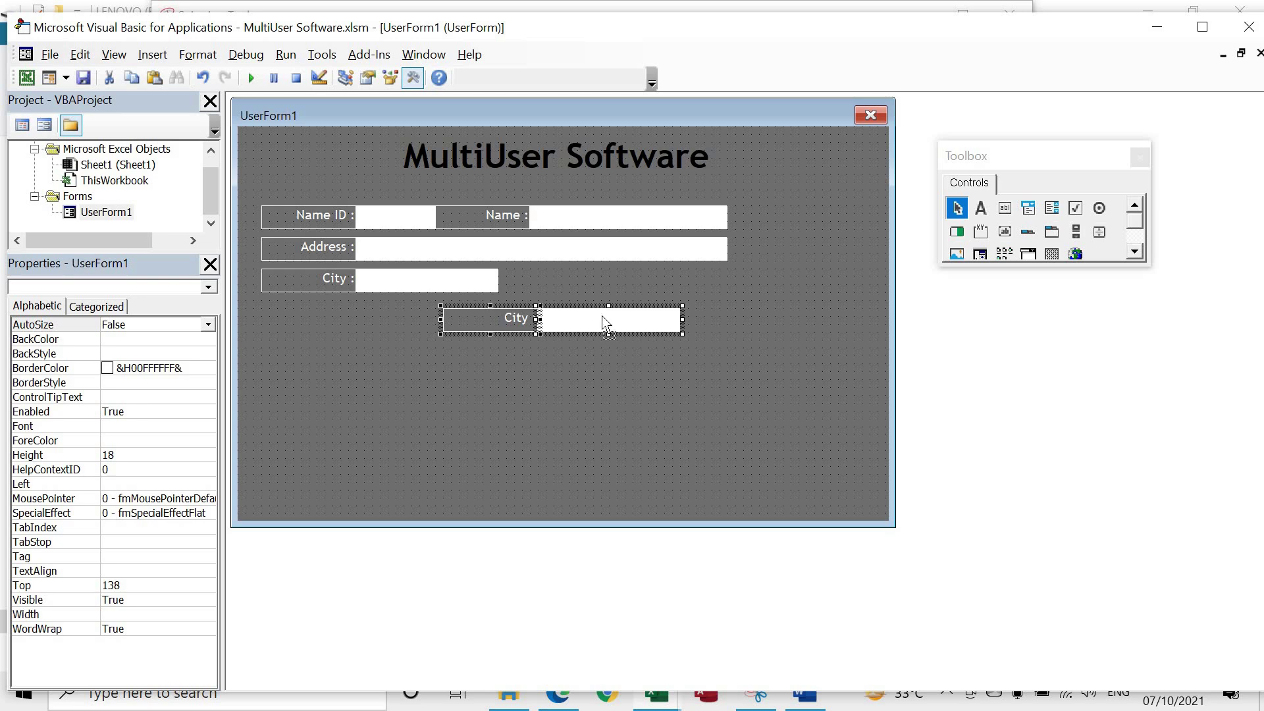
drag(636, 318, 691, 278)
click(545, 280)
click(46, 426)
text(State :)
key(Return)
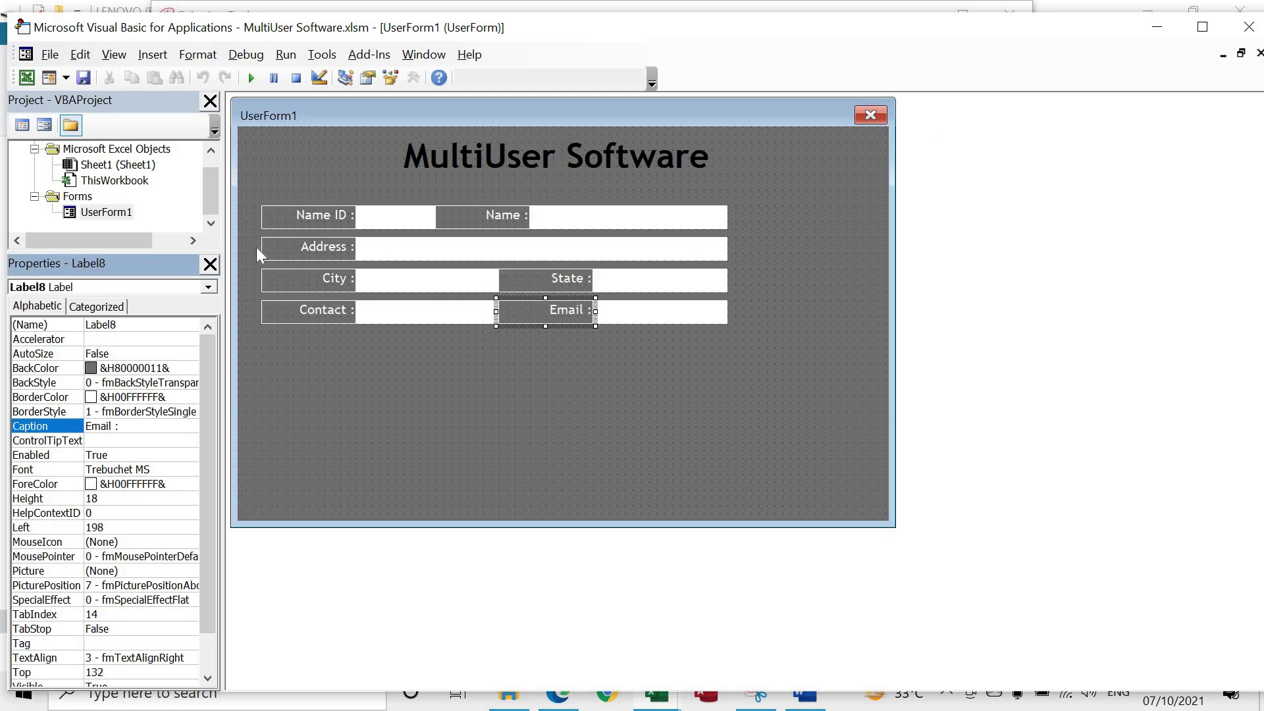
- Duplicate the Address row below the Contact row for the Notes field
click(333, 249)
ctrl+click(405, 252)
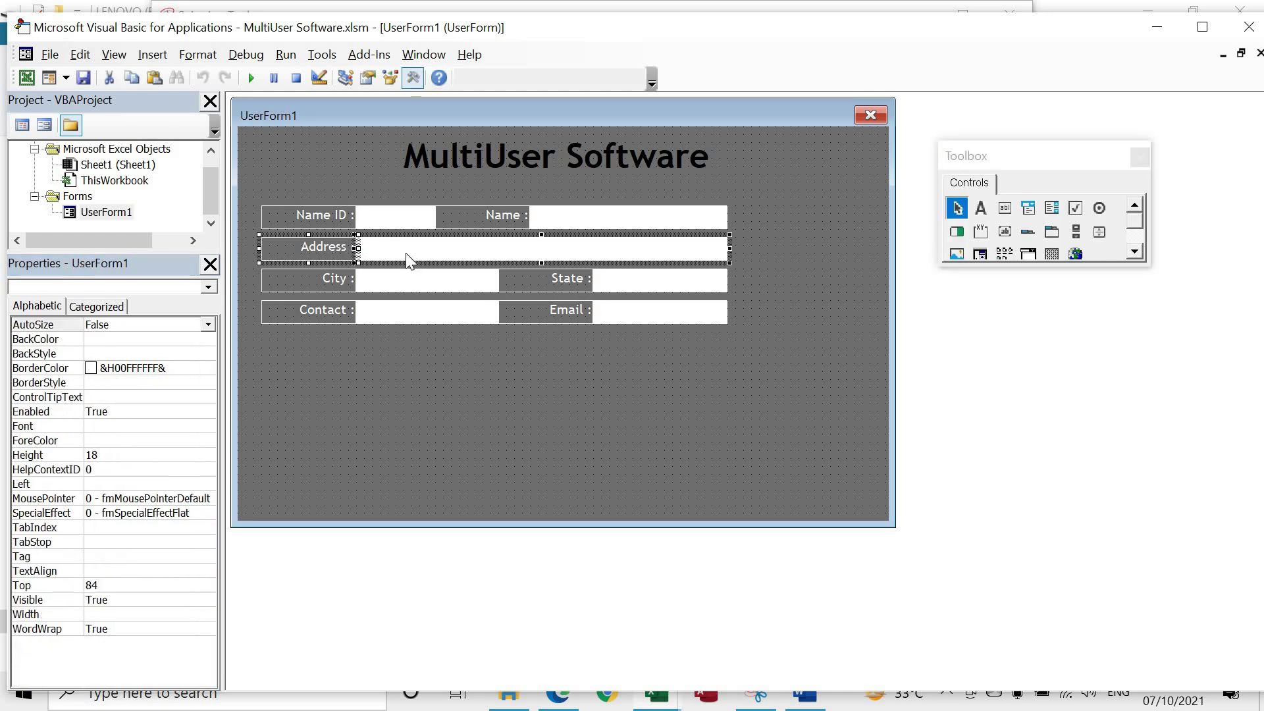
mouse_move(406, 253)
mouse_down()
mouse_move(465, 331)
mouse_move(403, 348)
mouse_up()
click(308, 344)
- Caption the new row 'Notes :', rename the heading 'Contact Manager', and paste a copy of it
text(Notes :)
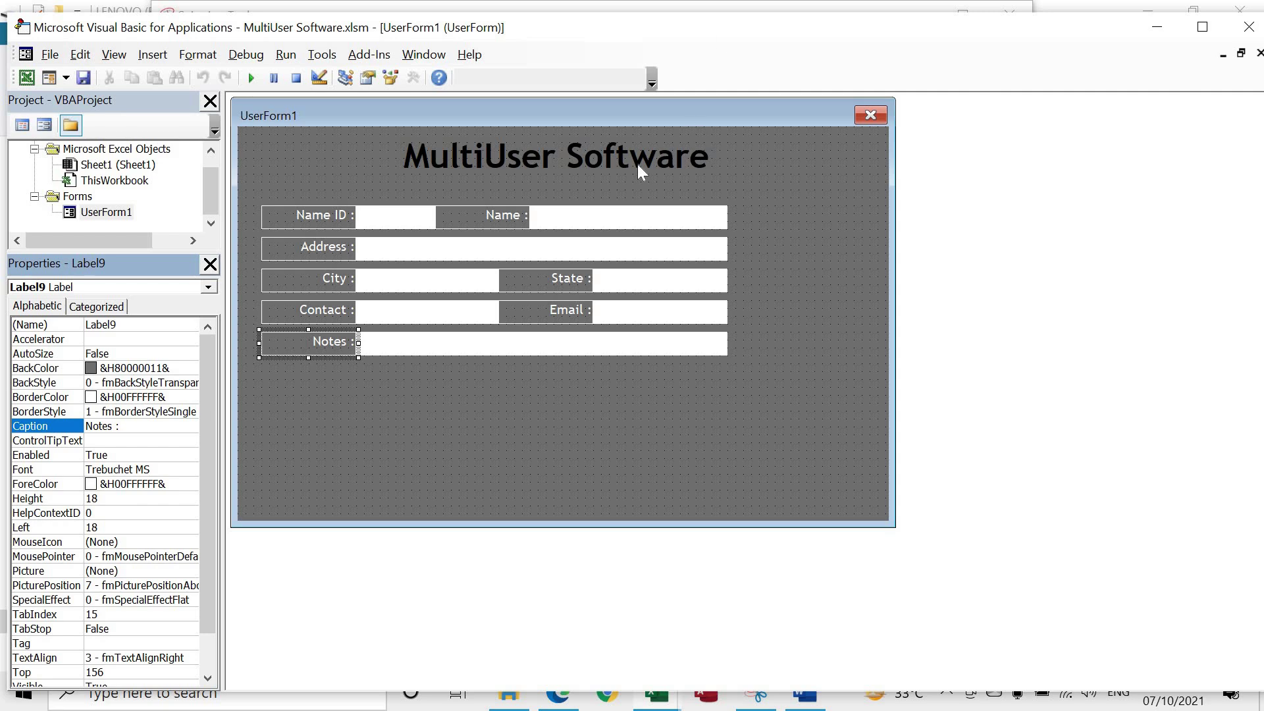
click(617, 167)
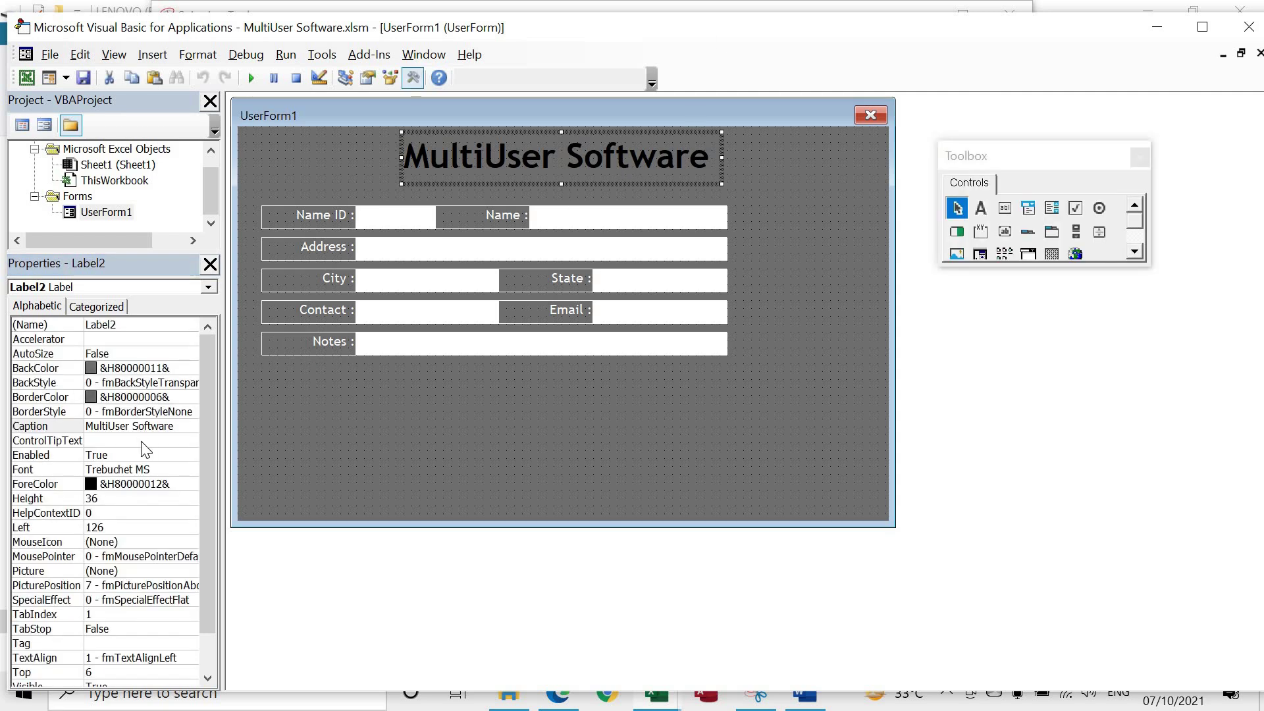
drag(181, 427, 94, 425)
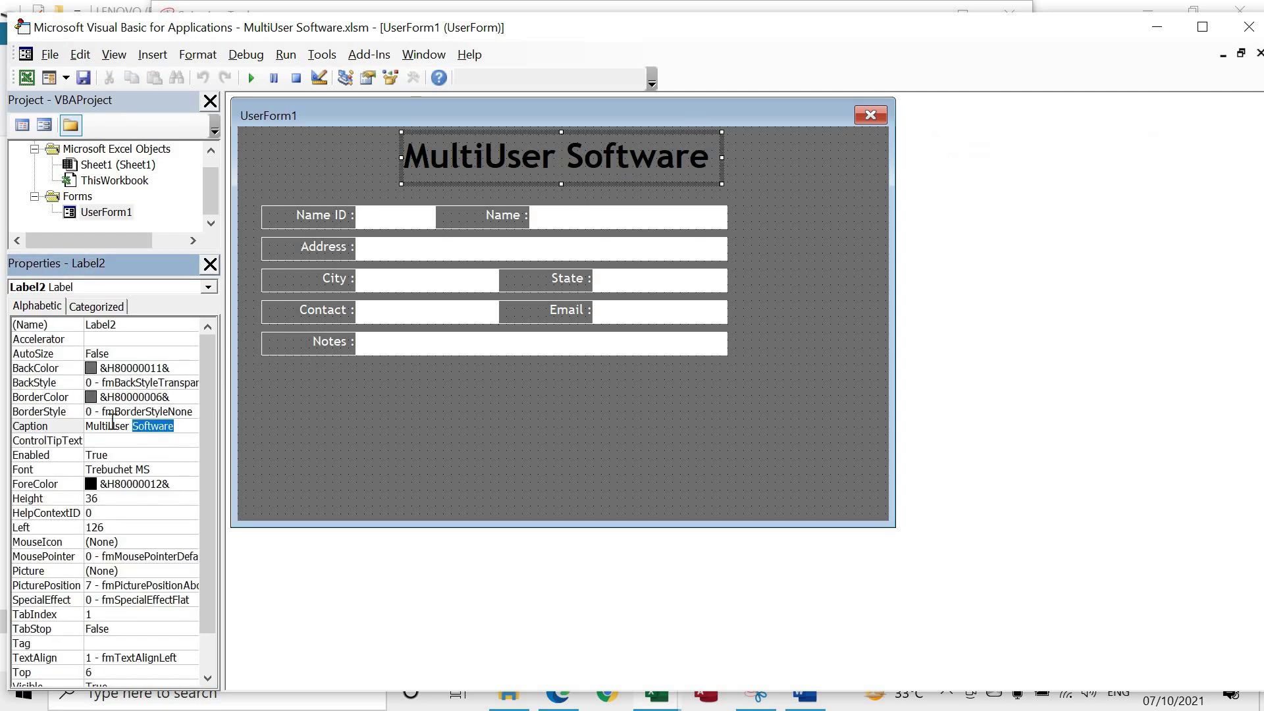
text(Conta)
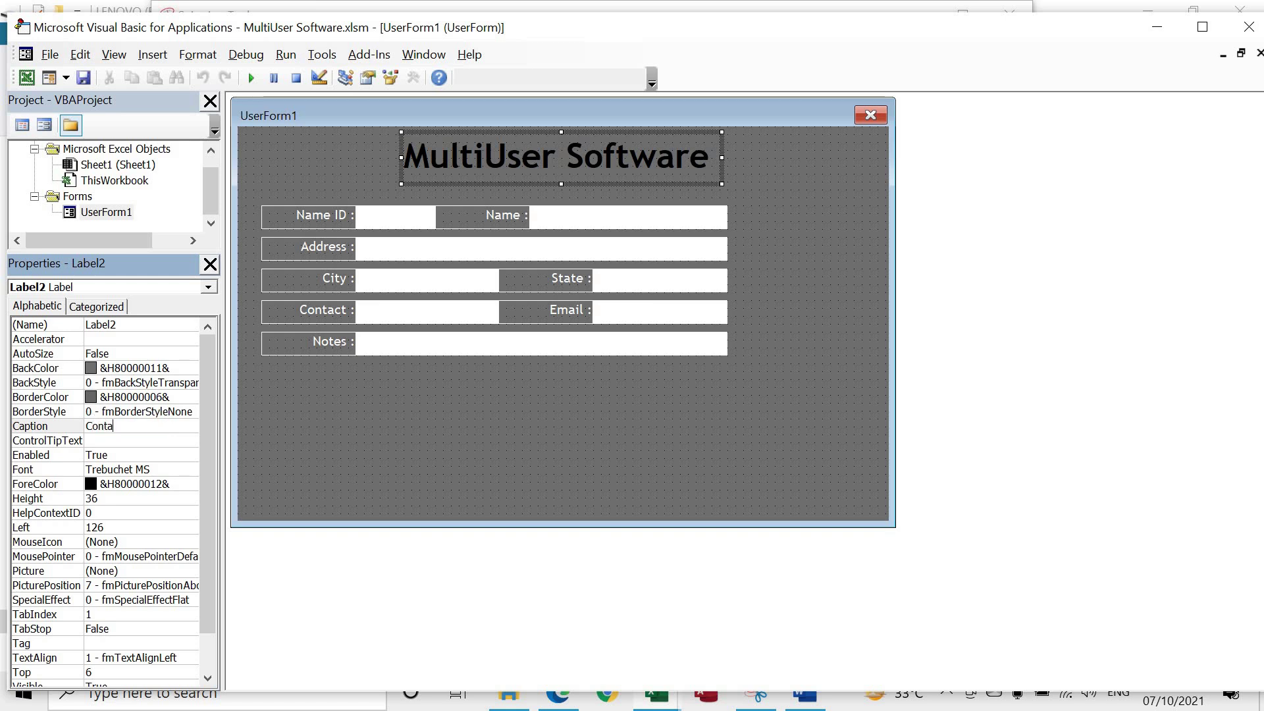
text(ct Manager)
click(685, 157)
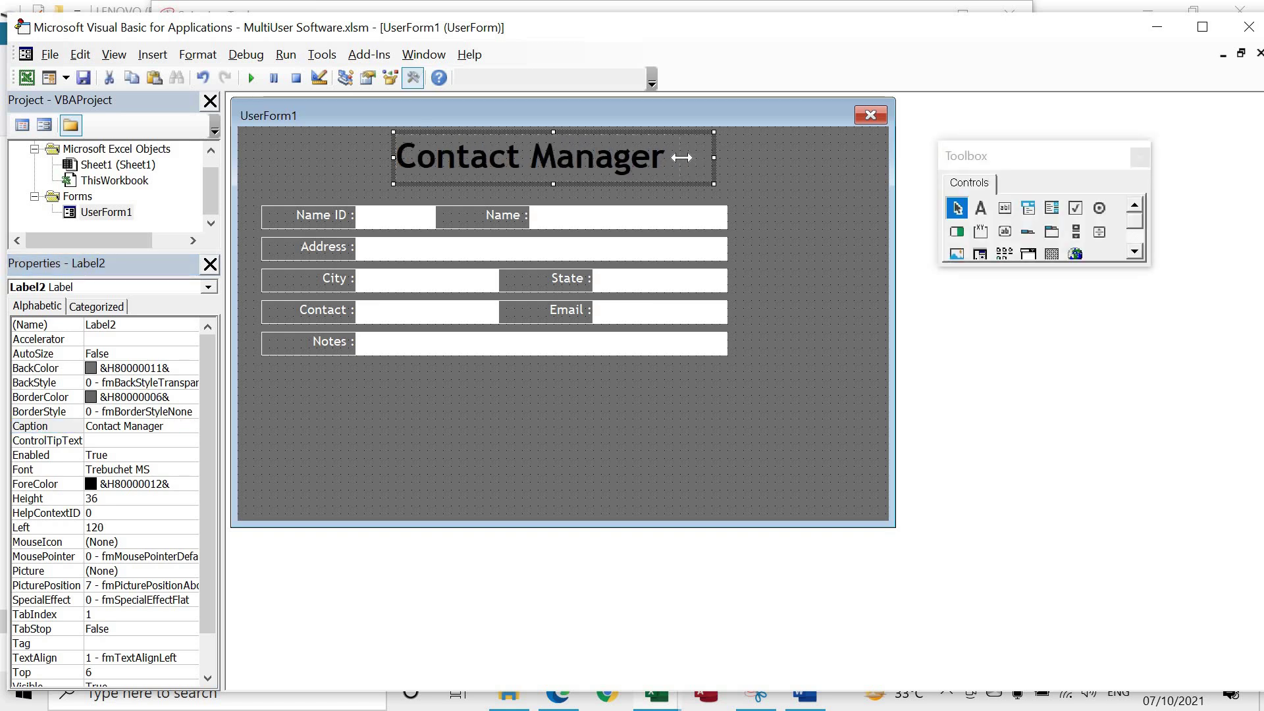
click(740, 372)
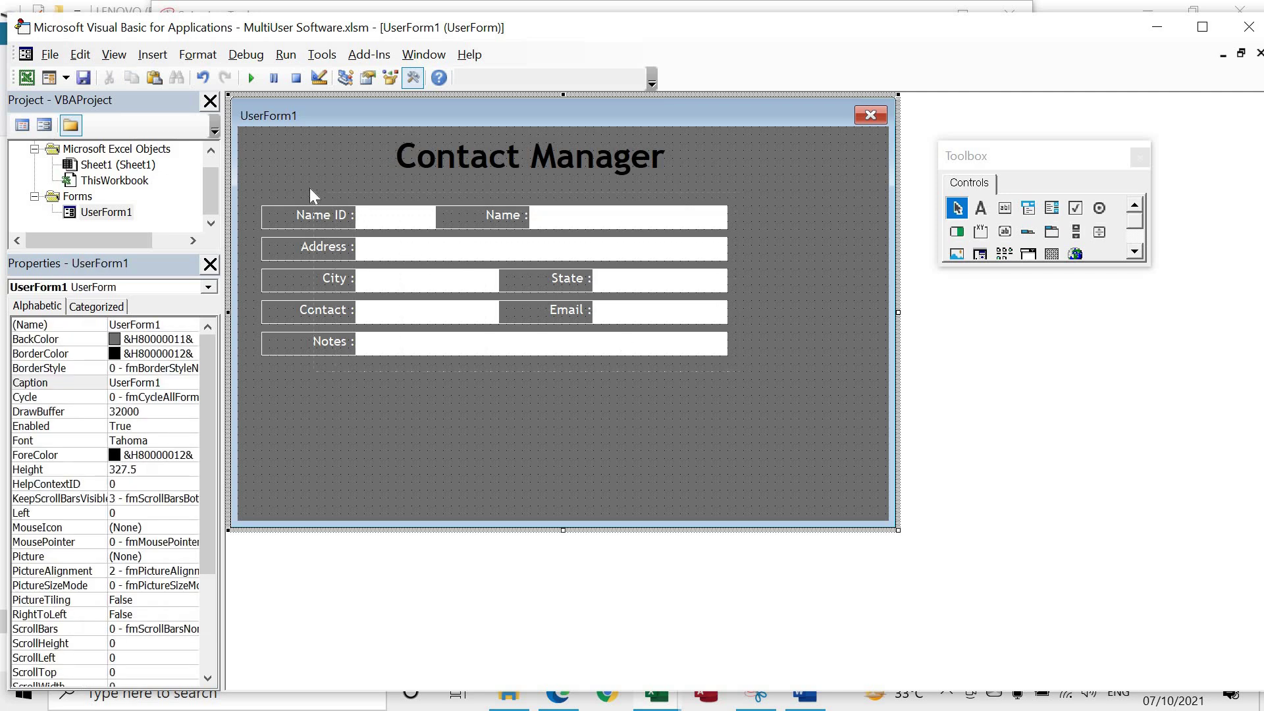
key(ctrl+v)
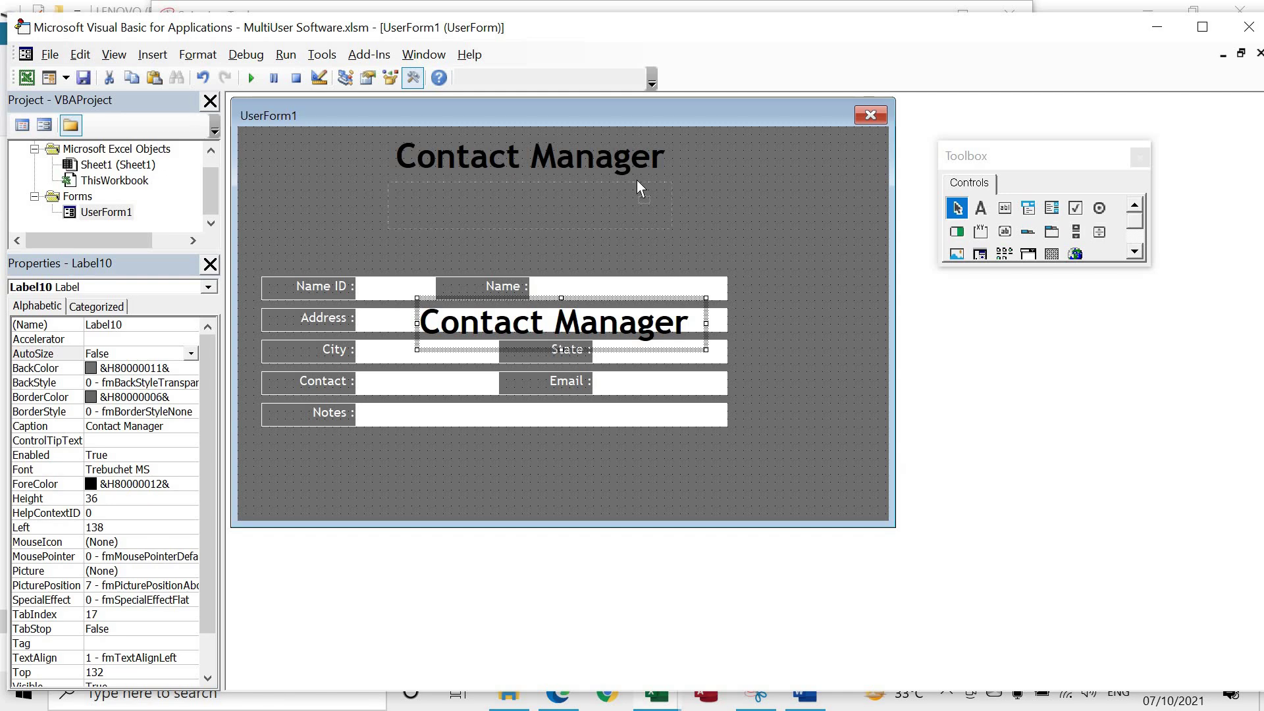
- Place the copied title under Contact Manager with font size 18 and centred text
drag(625, 180, 637, 176)
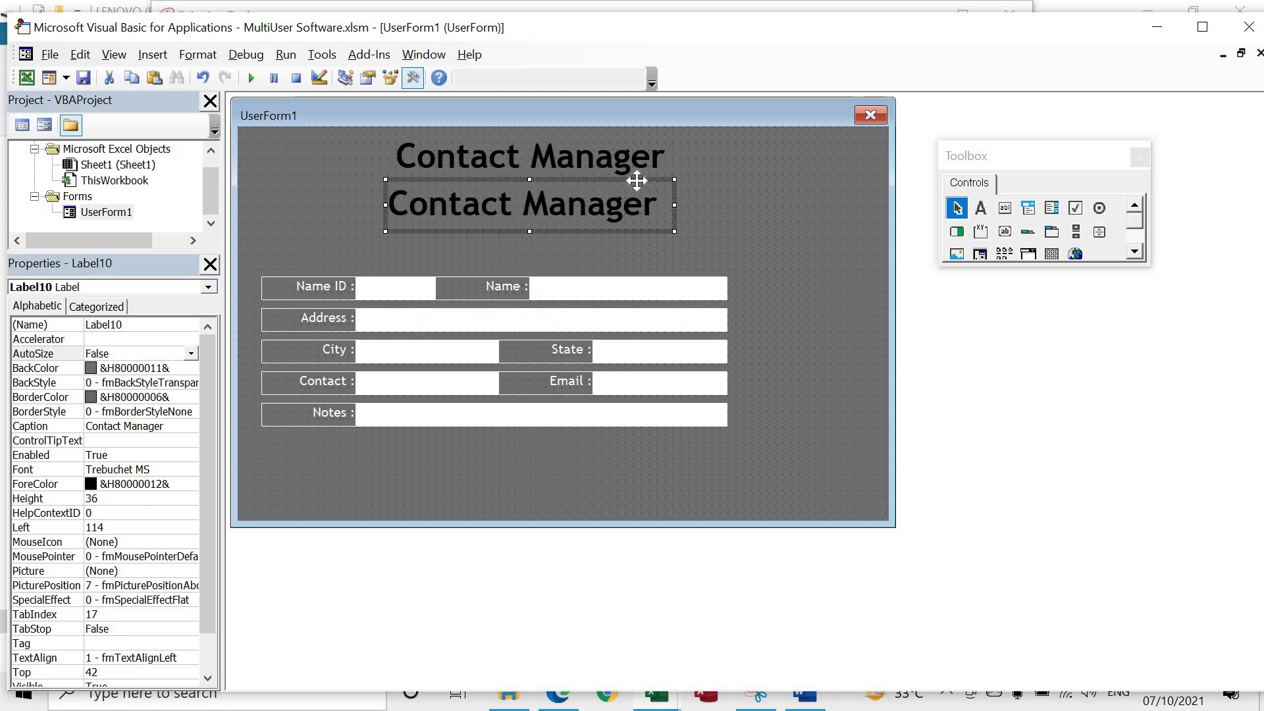
click(193, 471)
click(191, 469)
click(322, 213)
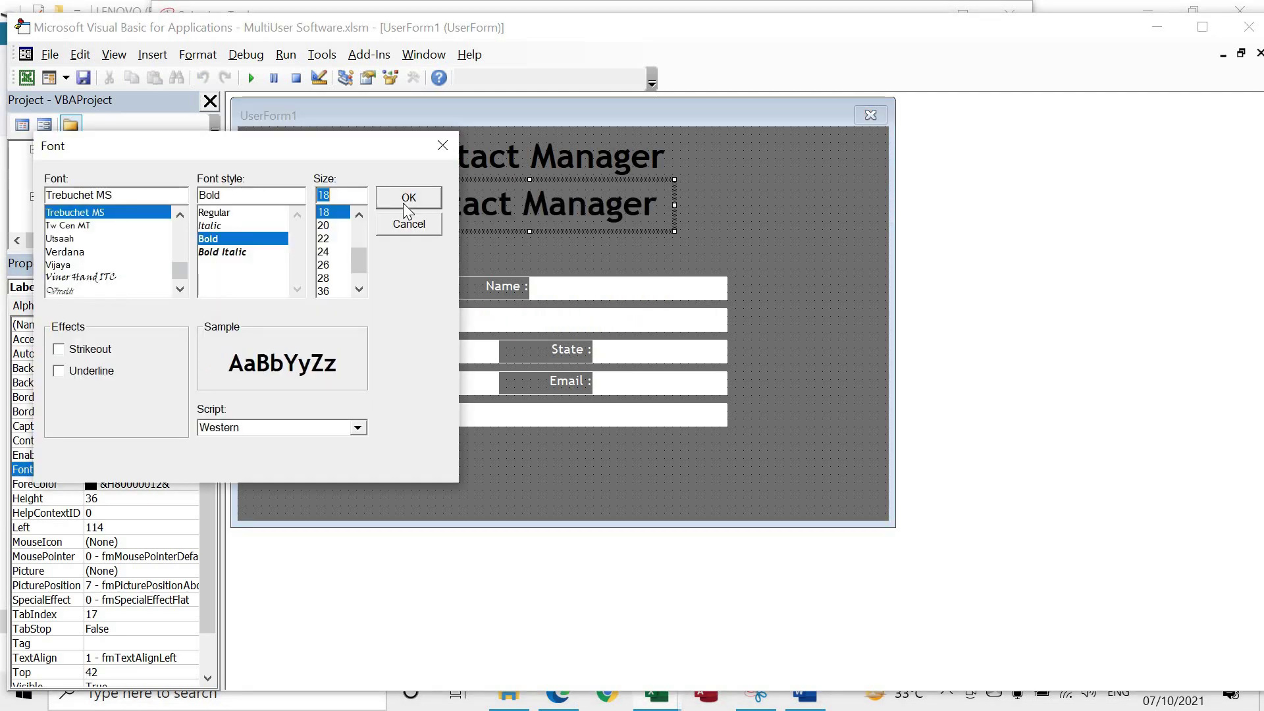
click(403, 198)
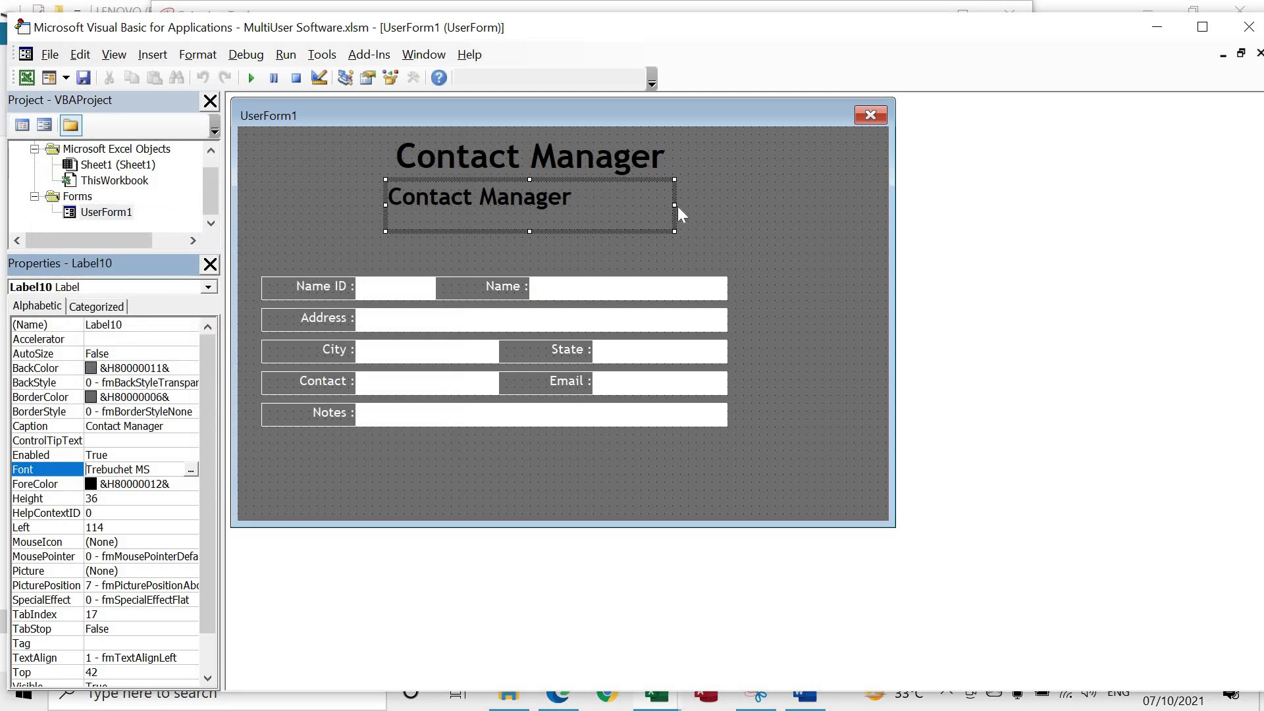
click(191, 658)
click(165, 684)
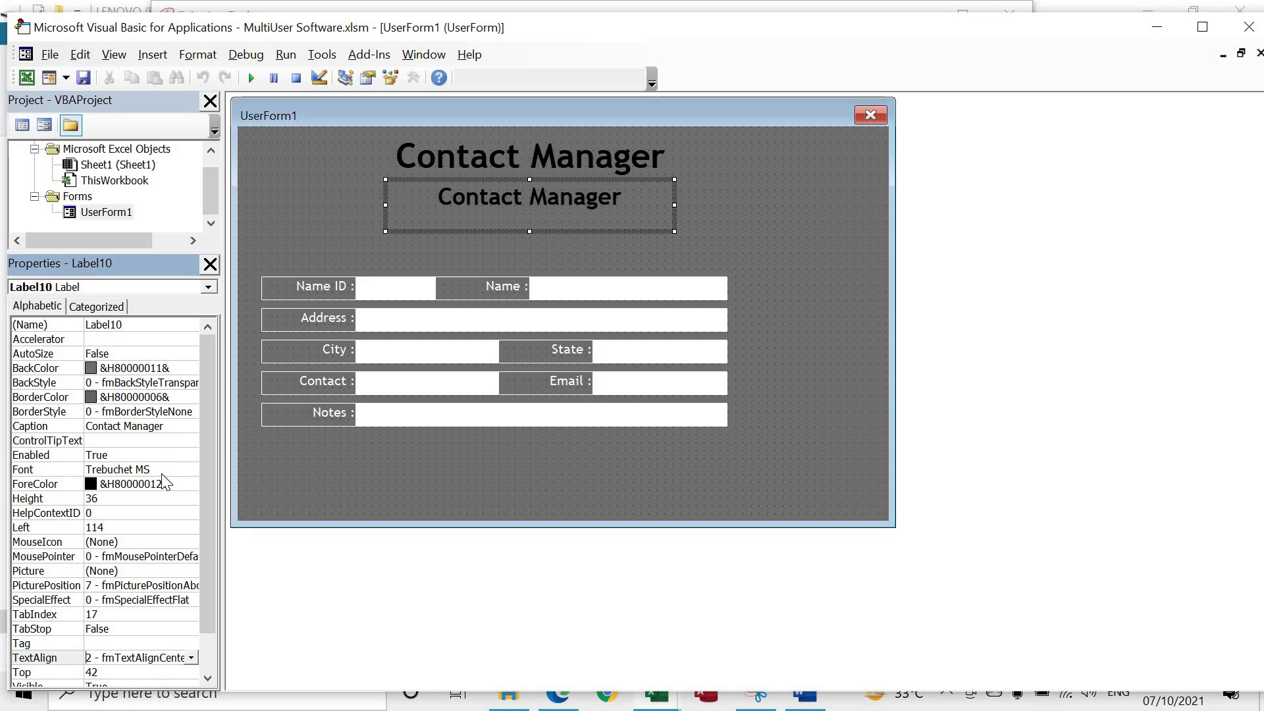
- Caption the subtitle 'Multi User Software' and underline its font
click(167, 426)
text(Multi U)
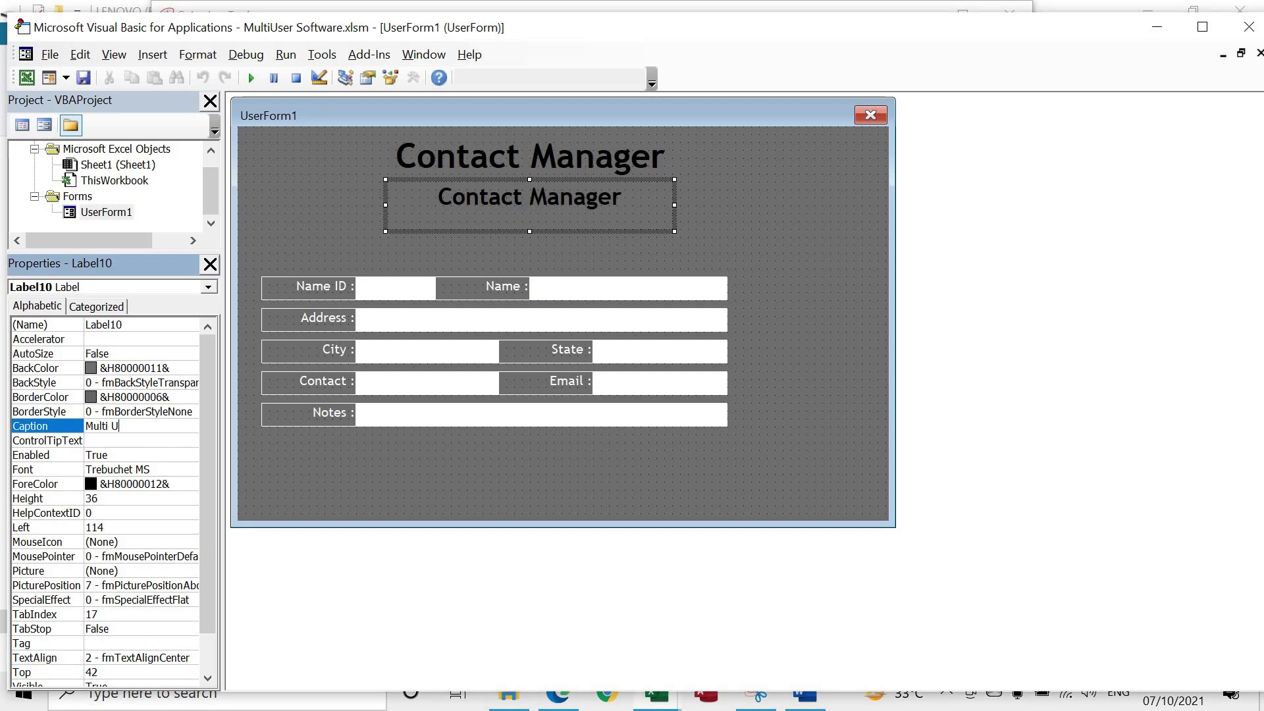
text(ser Softwar)
text(e)
key(Return)
click(195, 468)
click(196, 464)
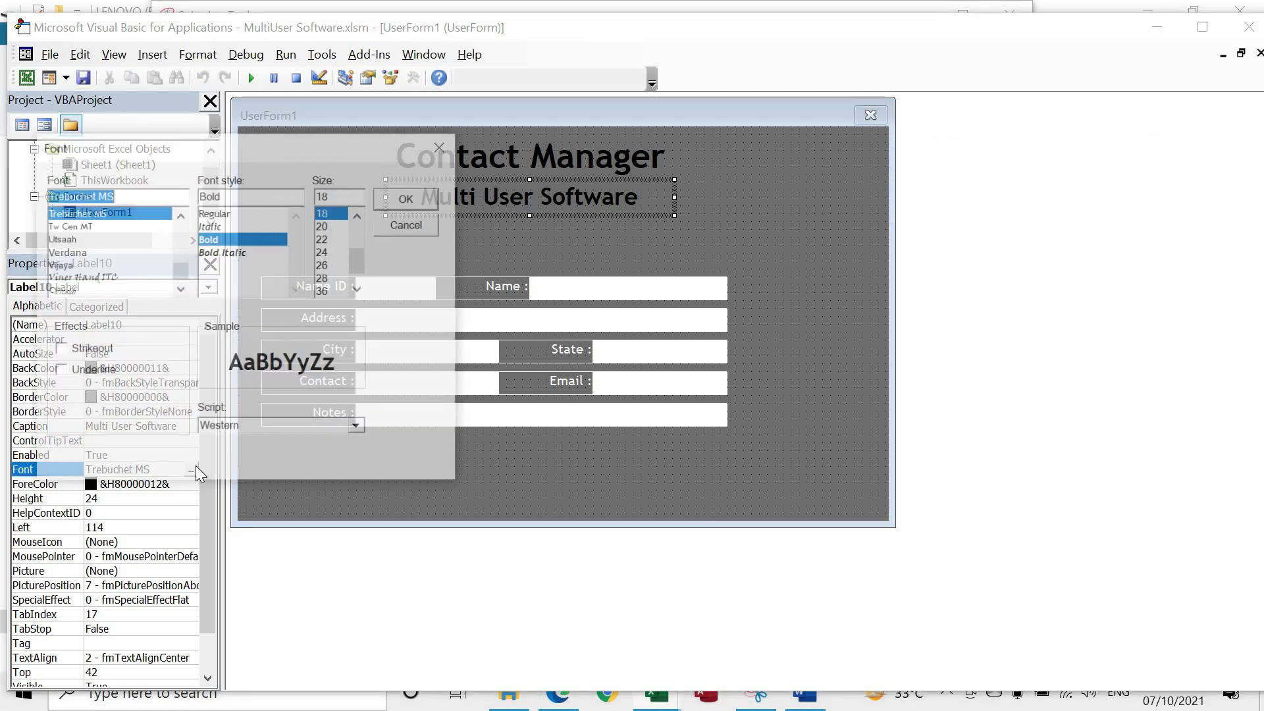
click(85, 371)
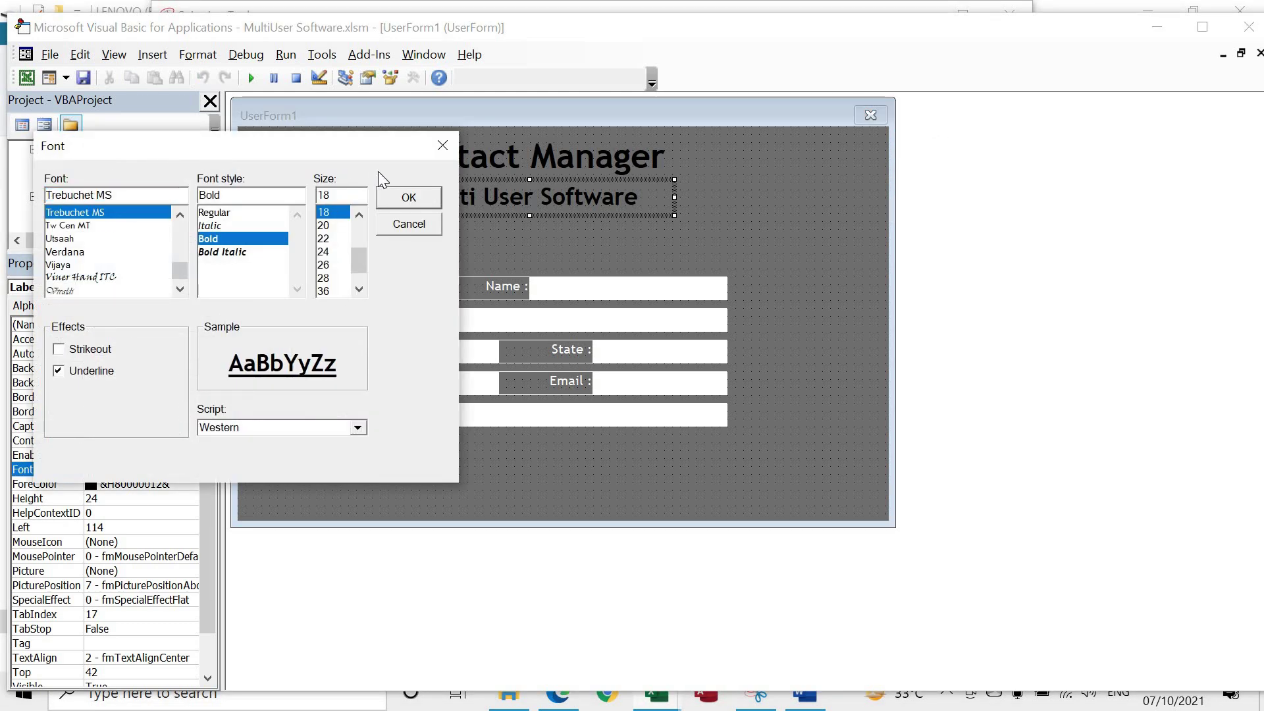
click(409, 198)
click(868, 203)
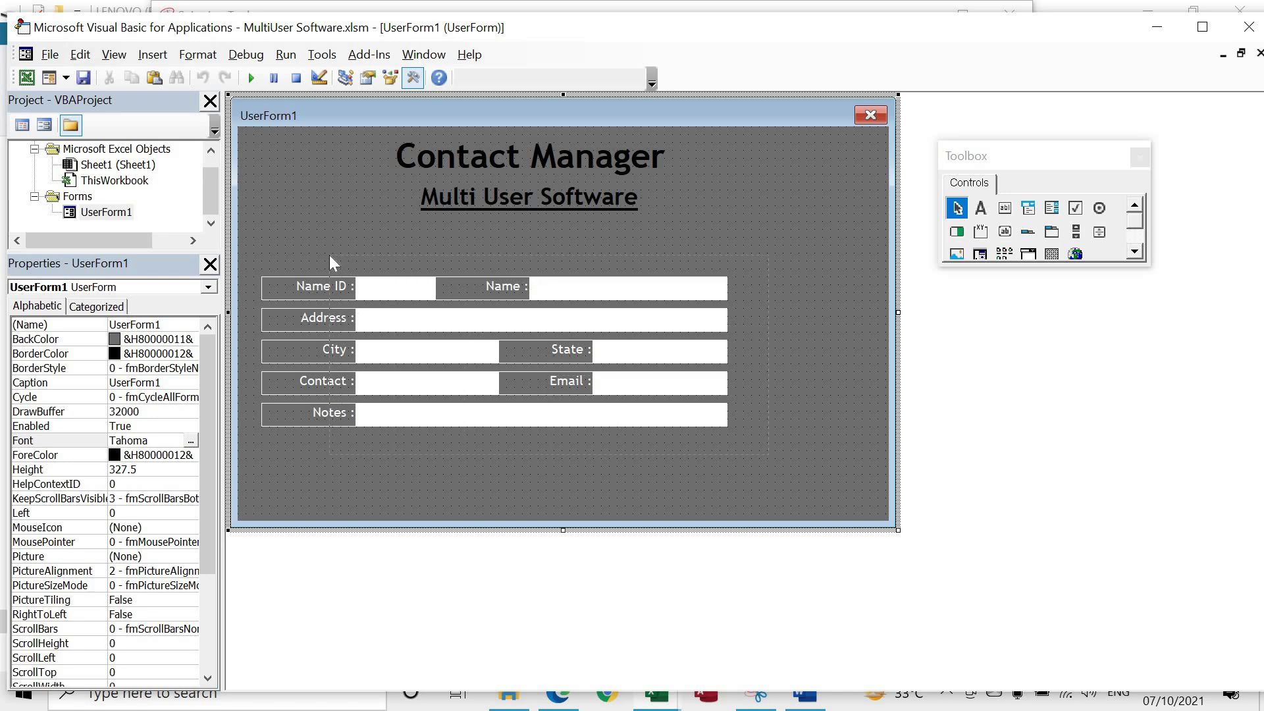
- Place a new command button to the right of the Name field, discarding a stray text box
drag(755, 487, 330, 255)
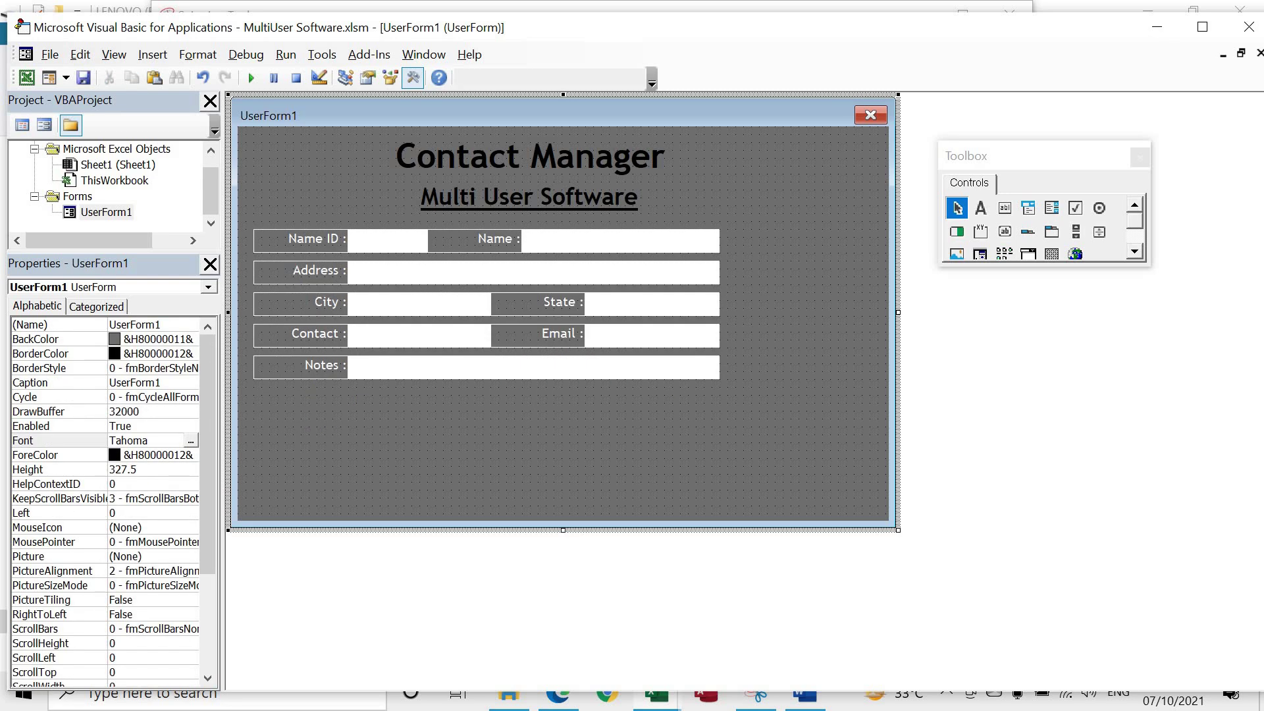
click(1005, 209)
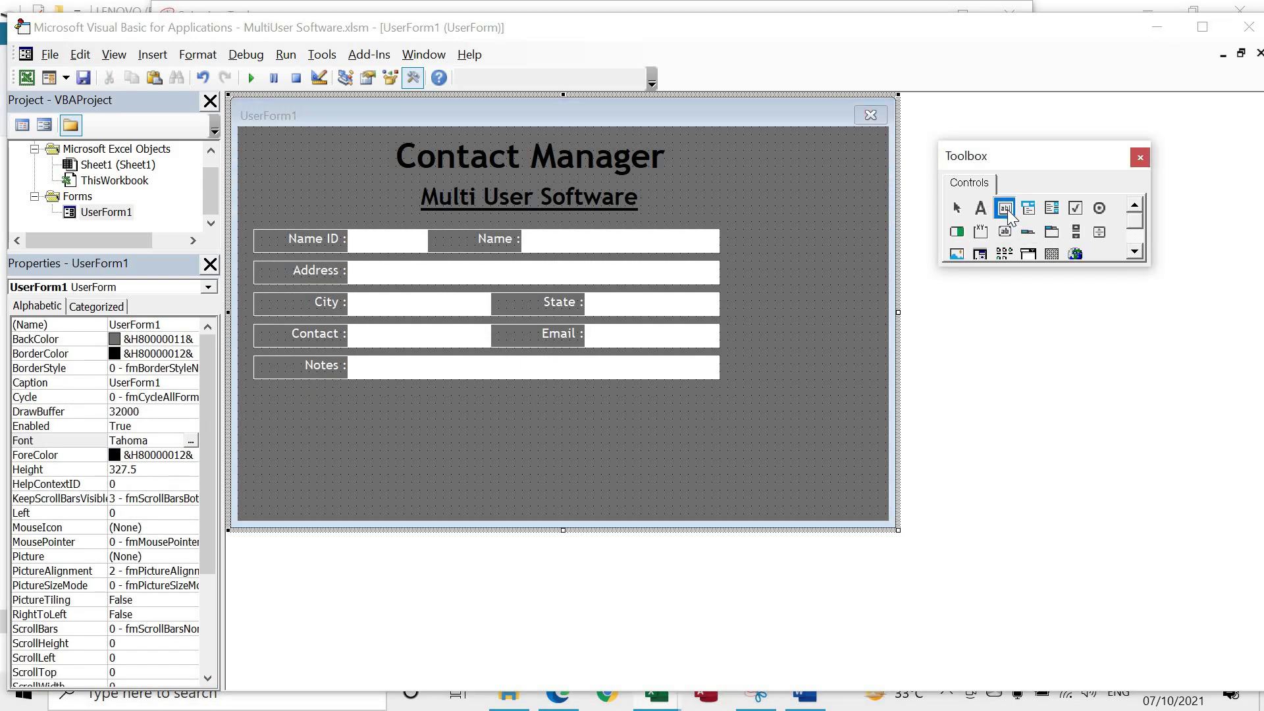
click(743, 229)
key(Delete)
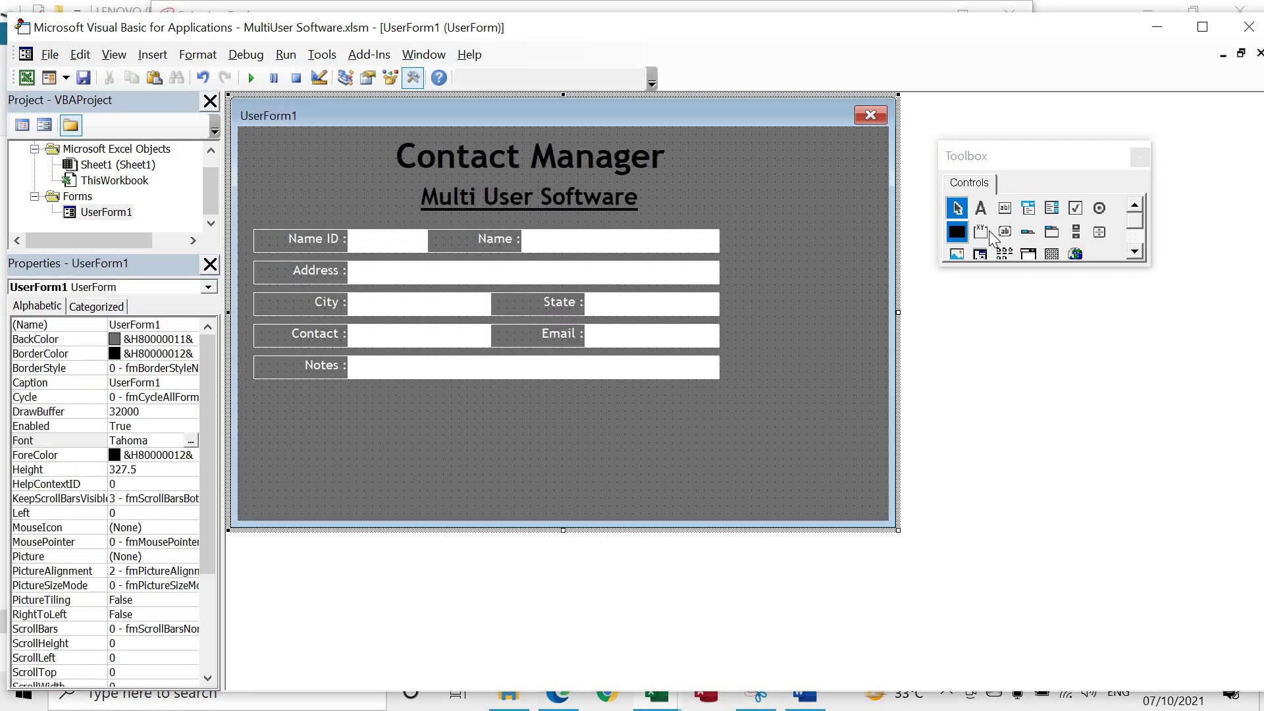
click(1005, 233)
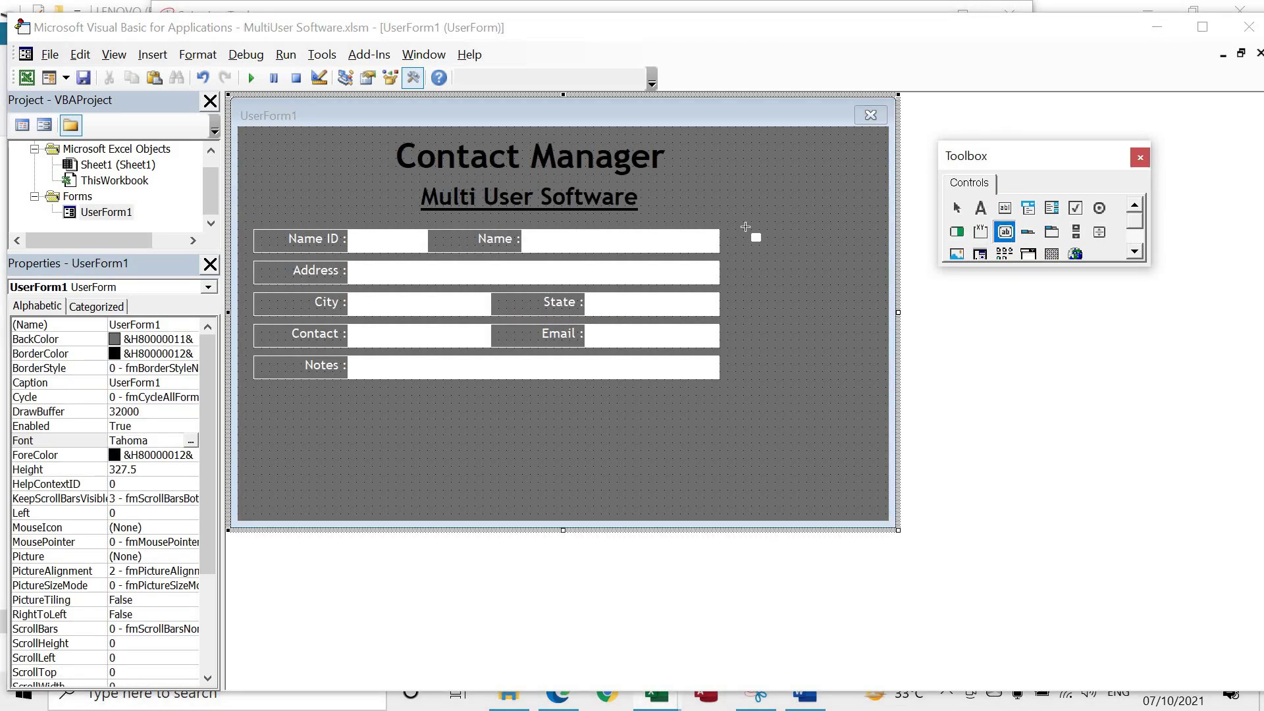
click(738, 234)
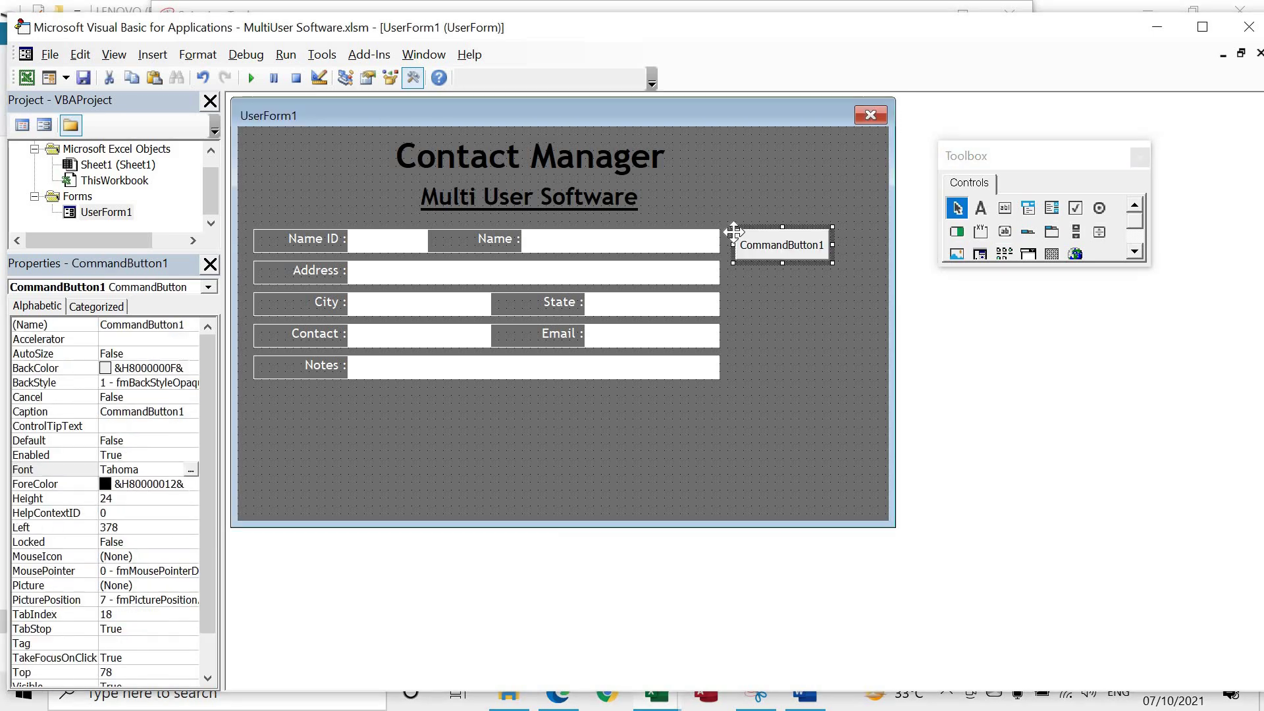
- Name the button NewBtn, caption it 'New', and make it slightly narrower
double_click(164, 324)
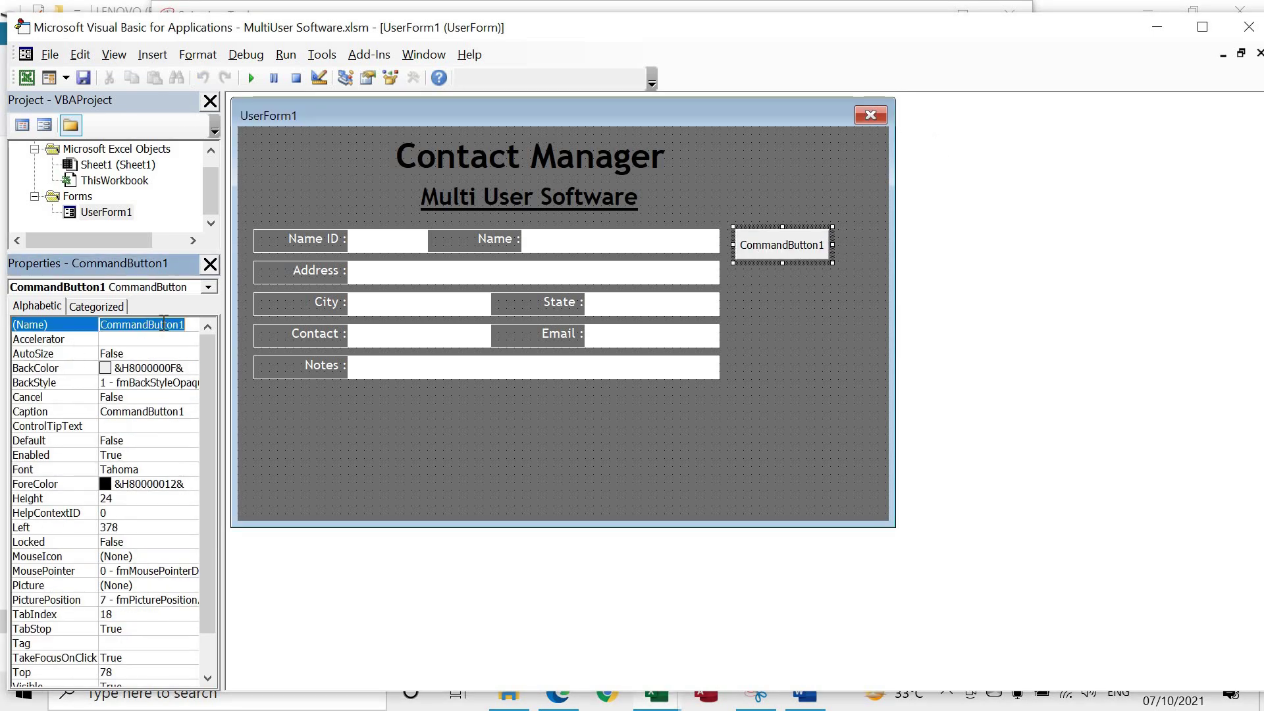
text(NewBtn)
key(Return)
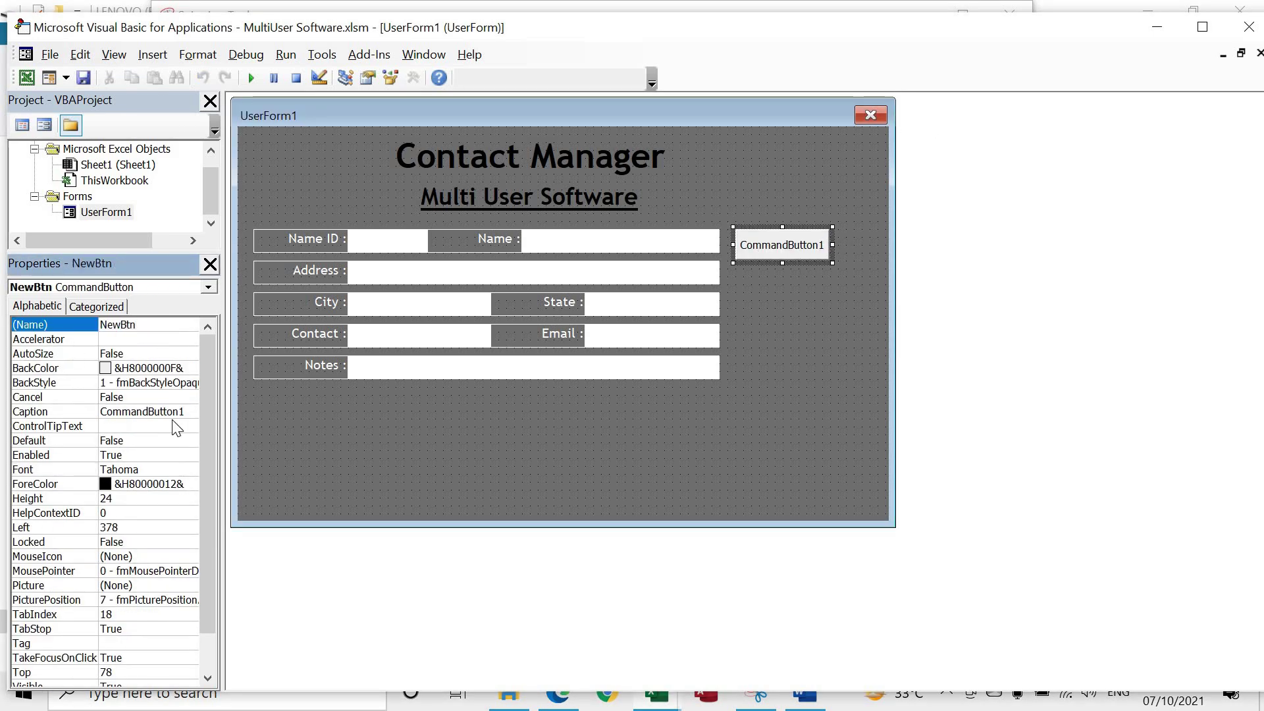
click(175, 412)
text(New)
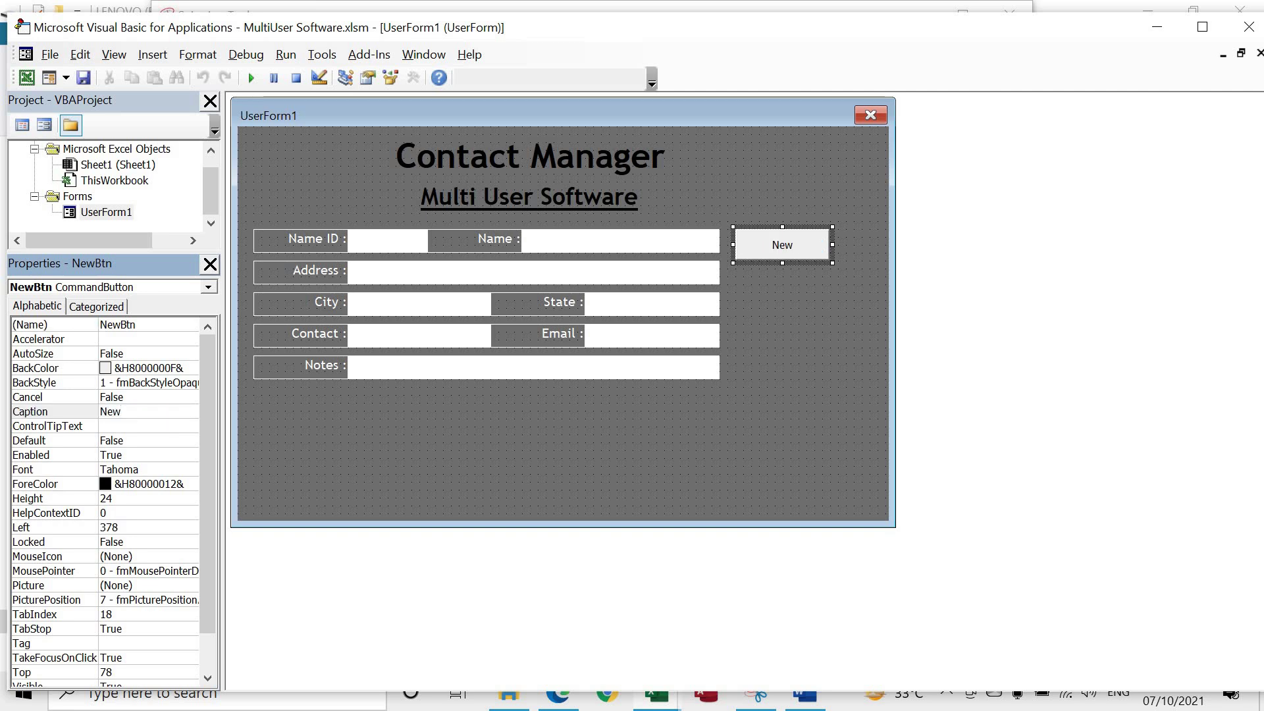
click(828, 245)
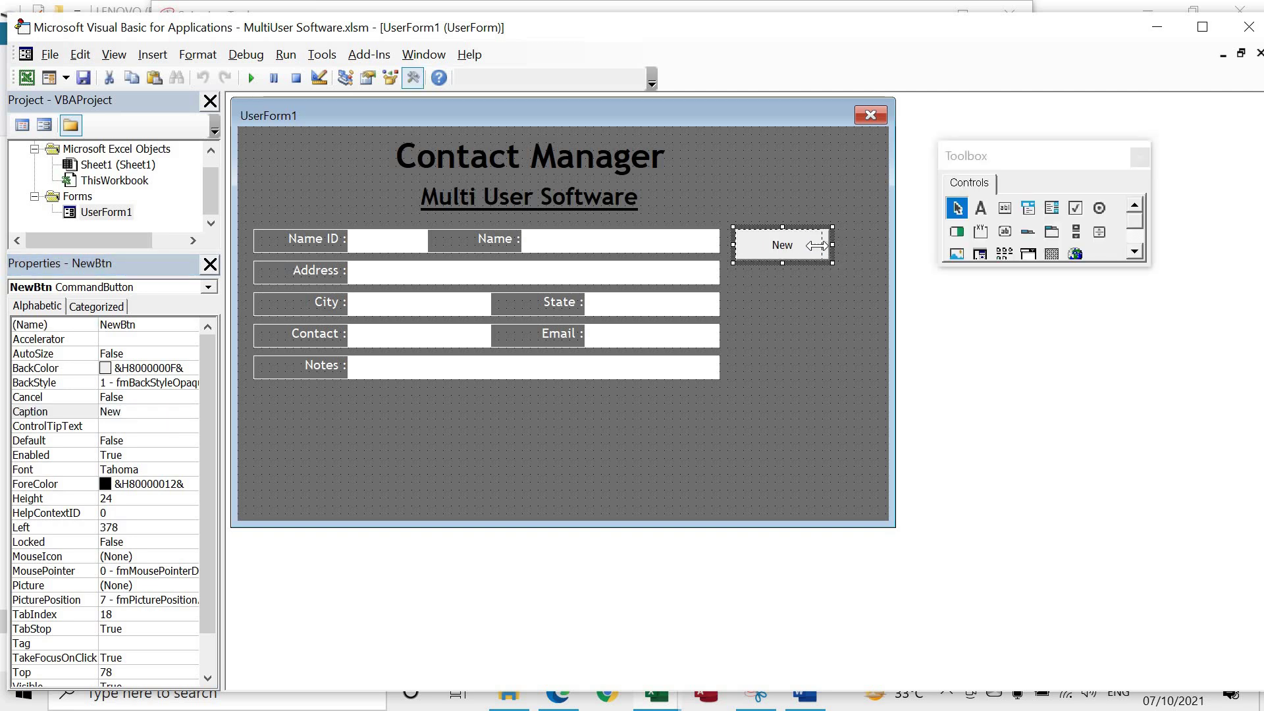
drag(817, 245, 808, 246)
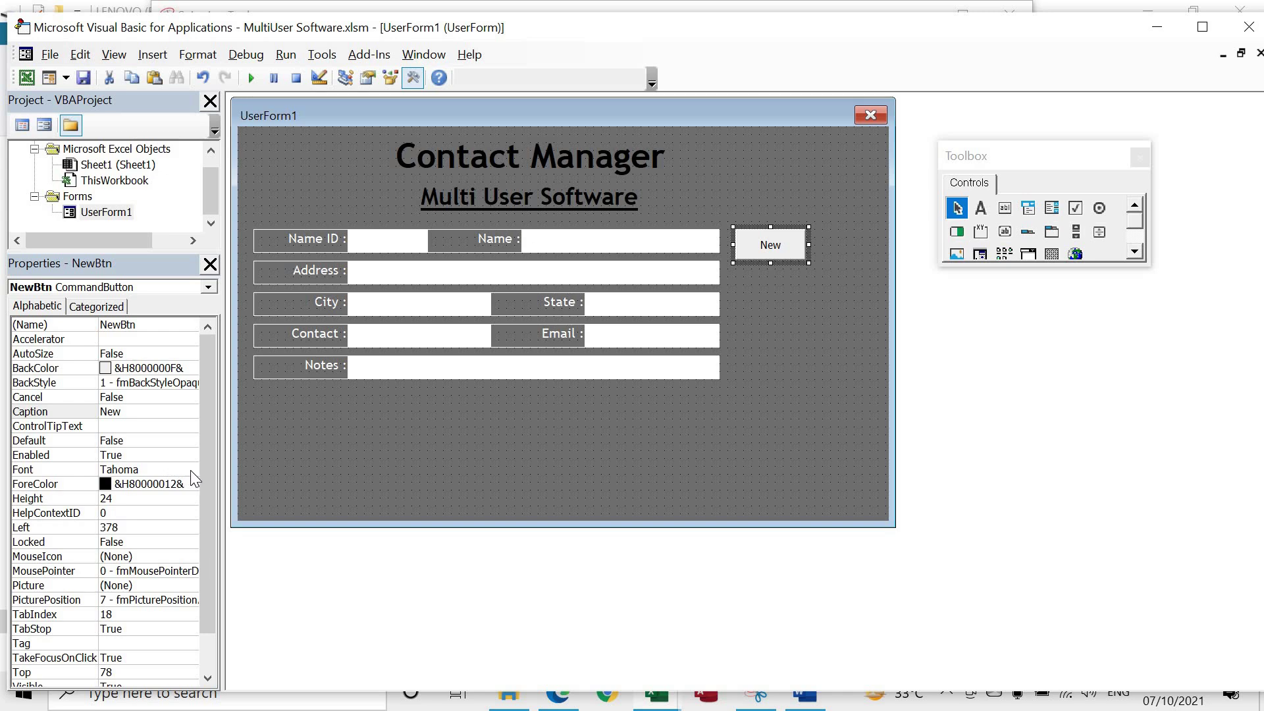
- Set the New button font to Trebuchet MS, Bold, size 10
double_click(190, 470)
text(tr)
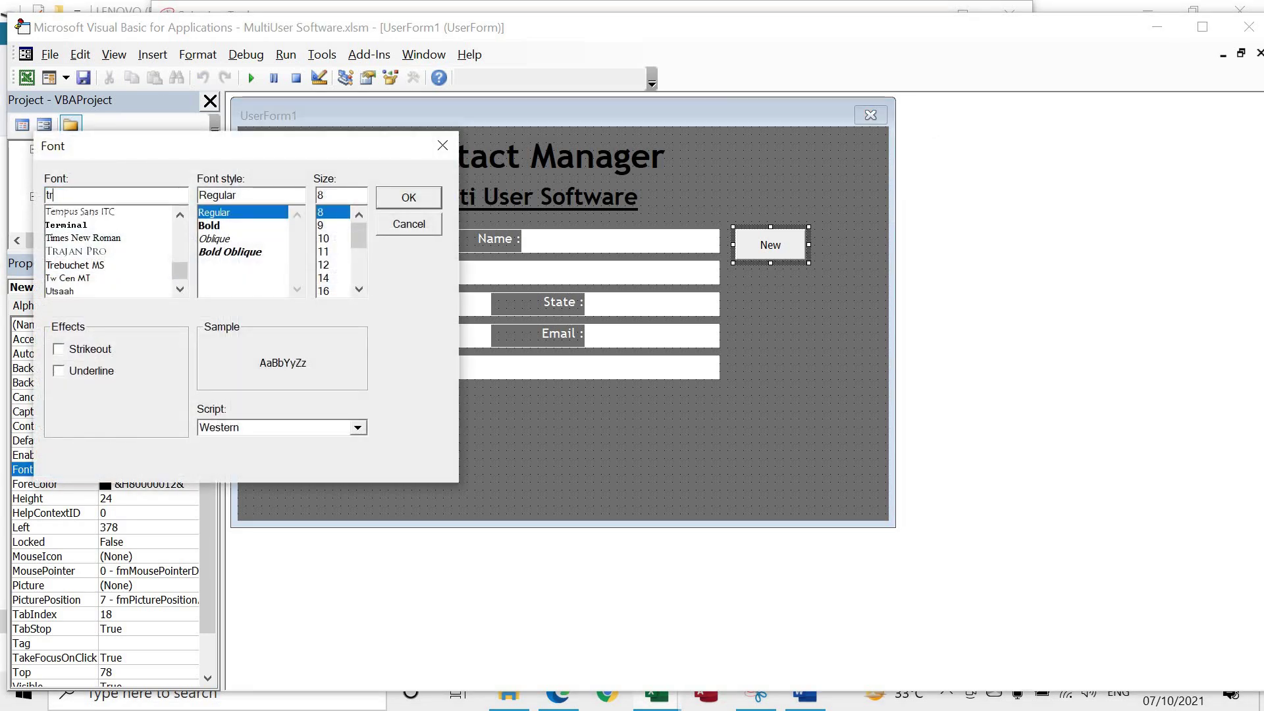
click(75, 225)
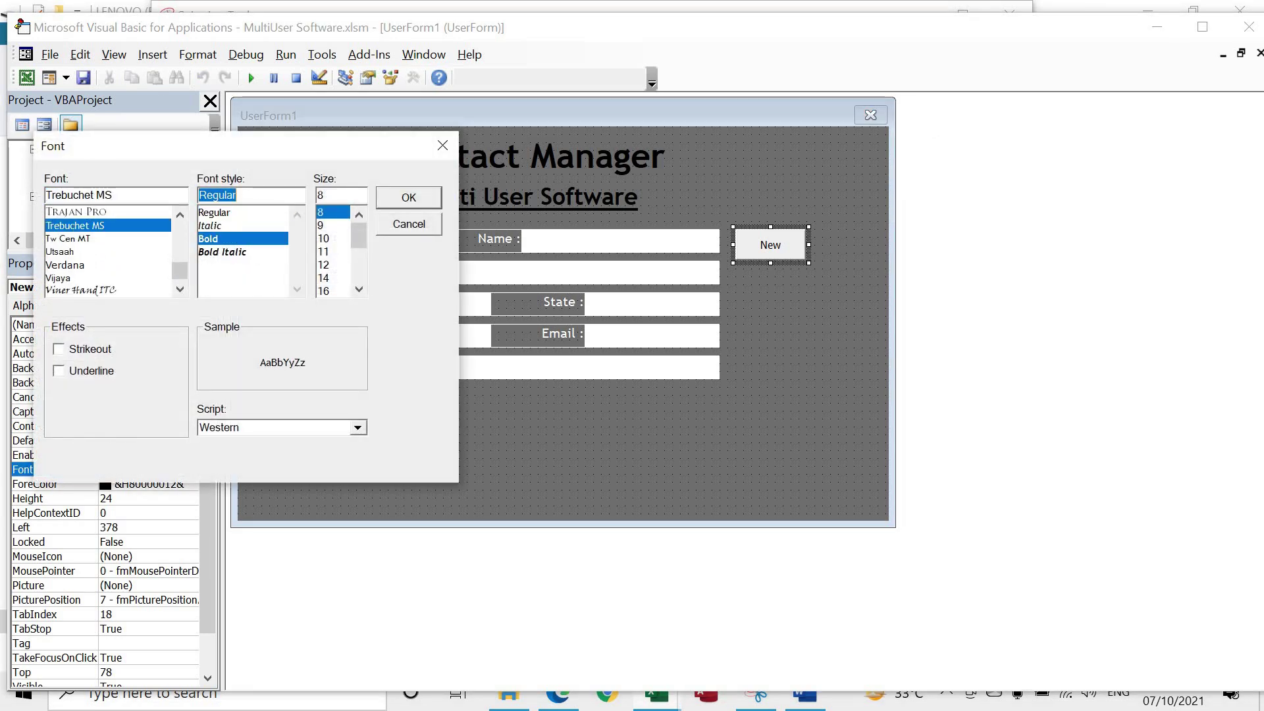
click(208, 238)
click(324, 238)
click(404, 199)
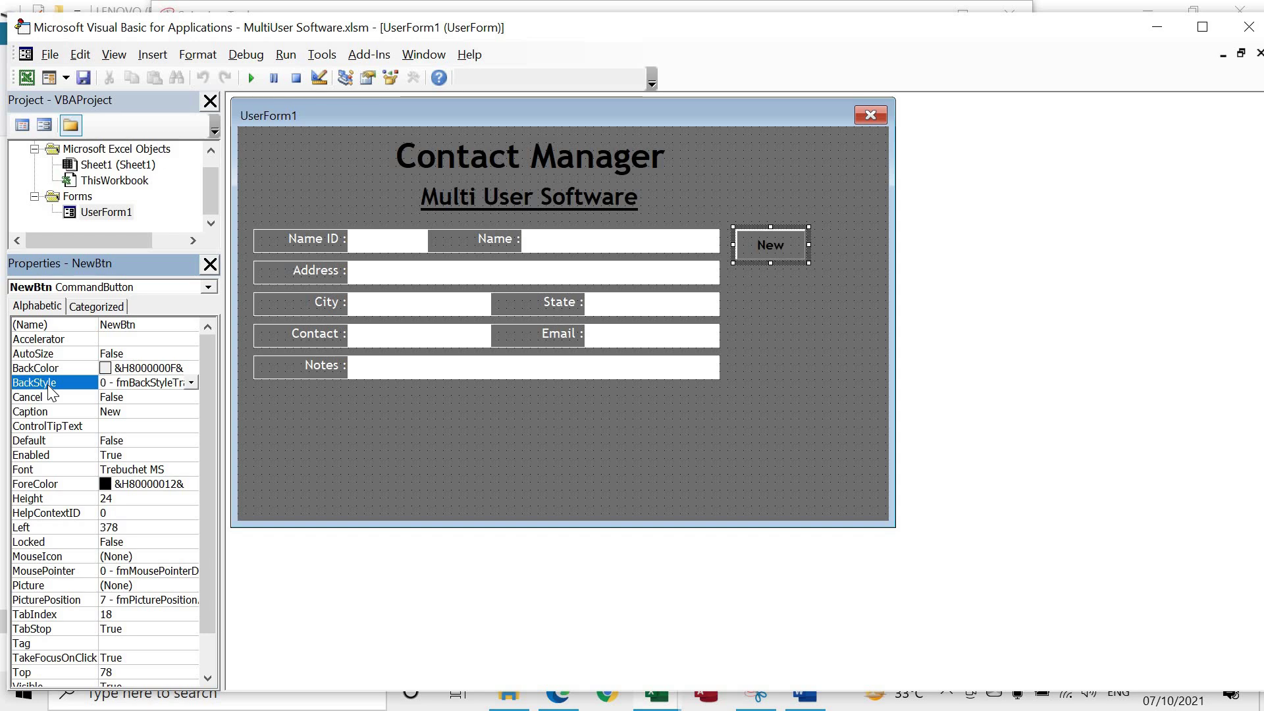
click(779, 319)
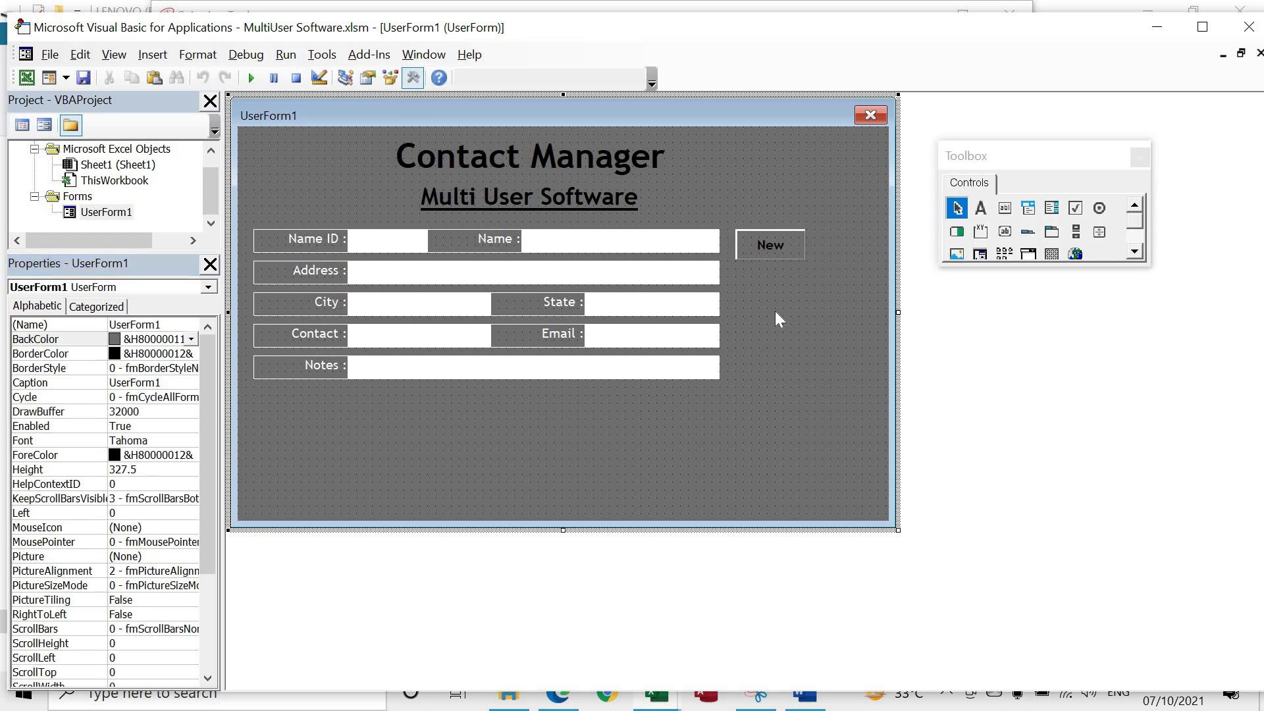
click(792, 257)
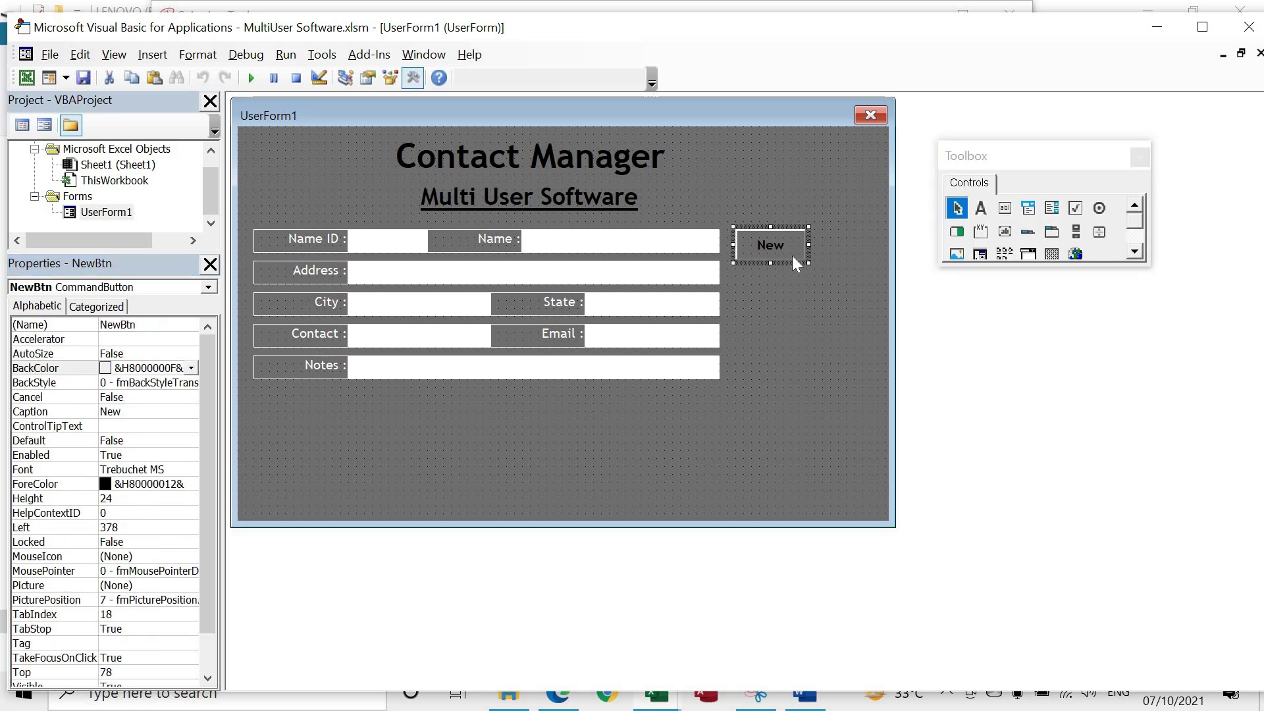
- Copy the New button beside itself as Save, then paste the pair as a second row
key(ctrl+c)
key(ctrl+v)
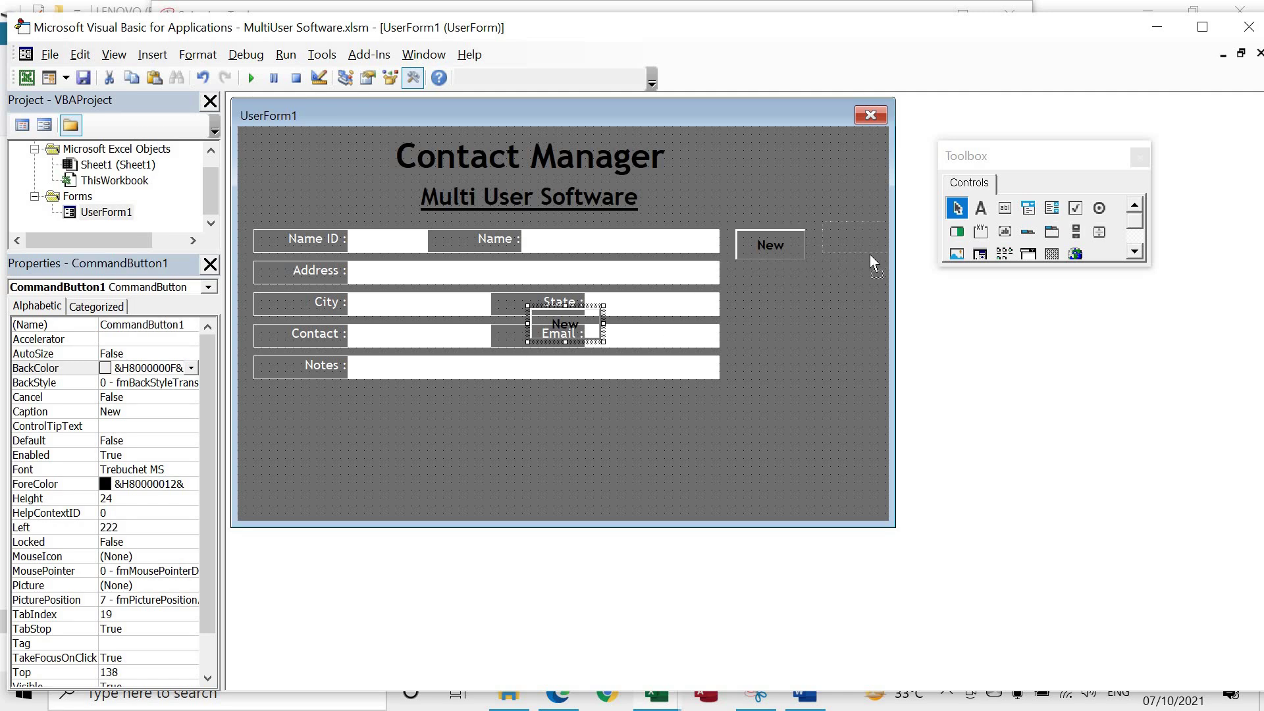
drag(863, 260, 861, 260)
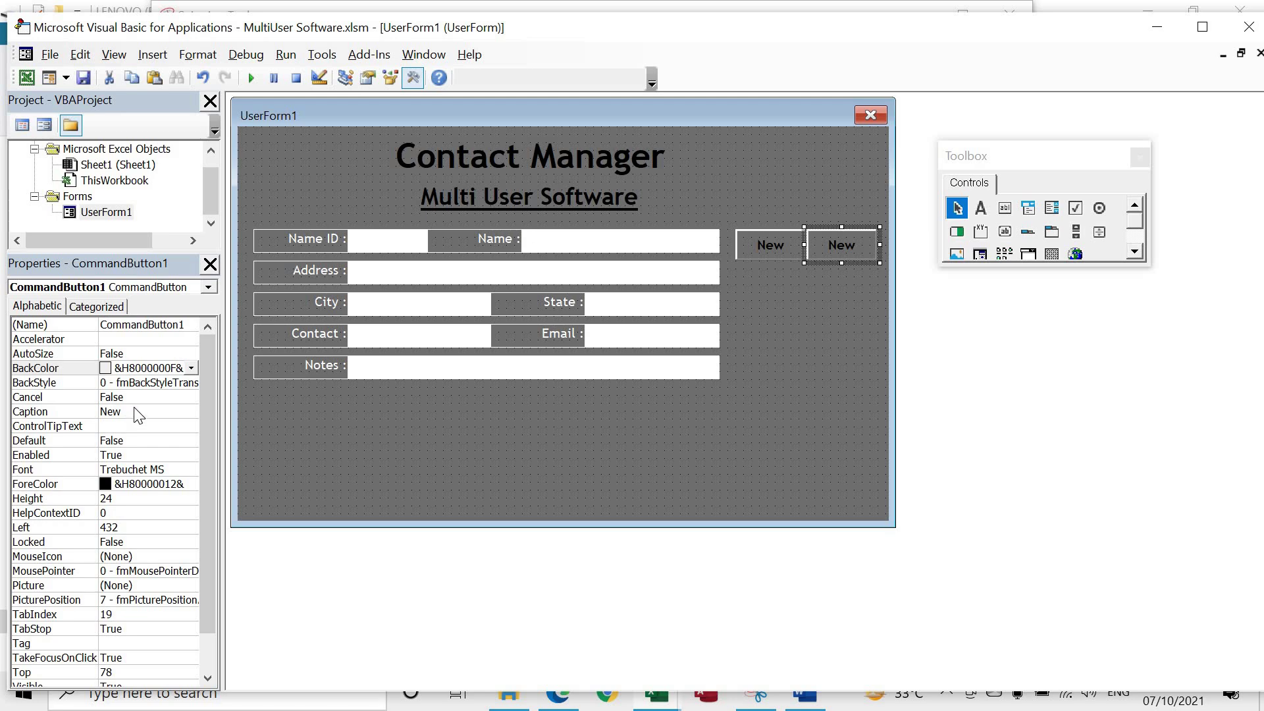
text(Save)
ctrl+click(760, 230)
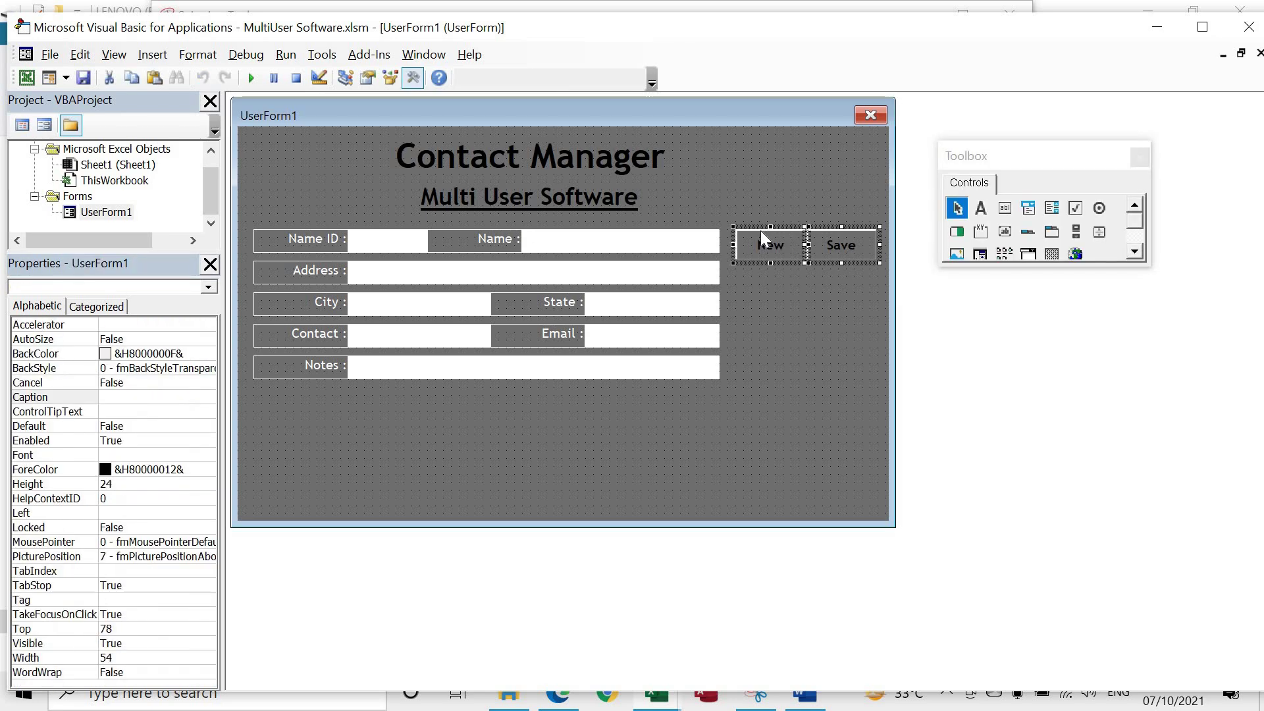
key(ctrl+c)
key(ctrl+v)
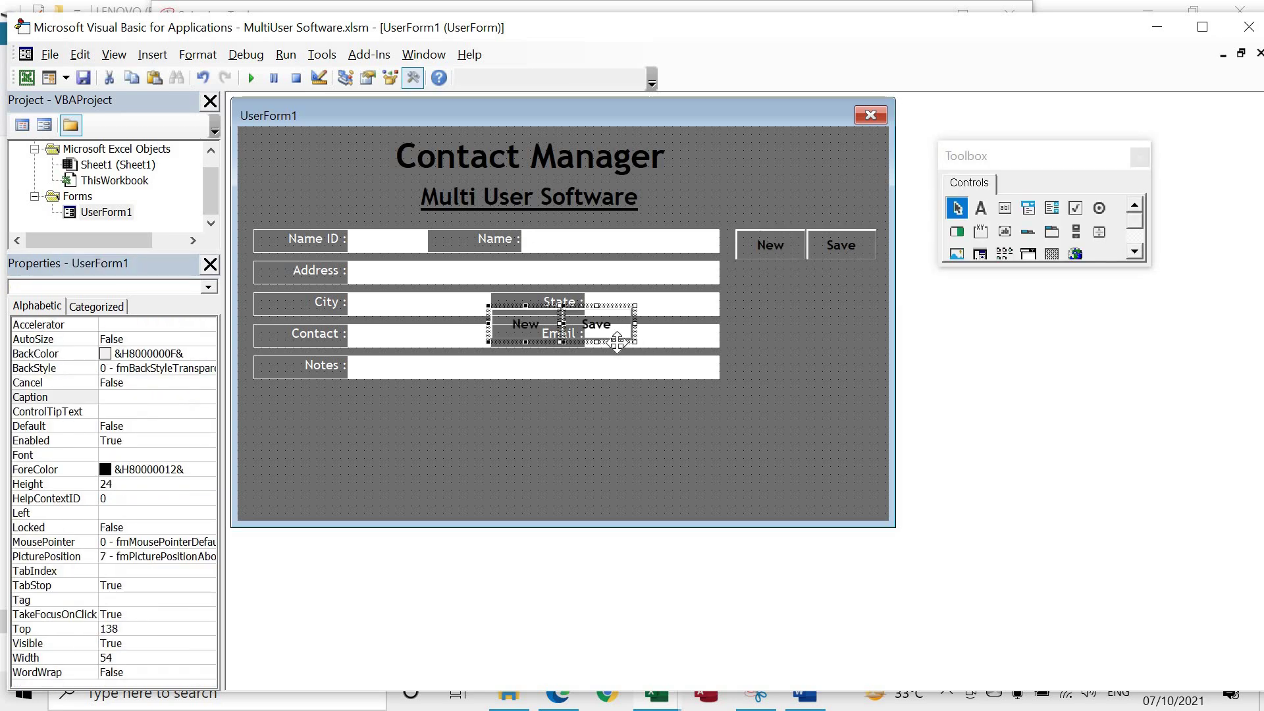
drag(617, 341, 856, 294)
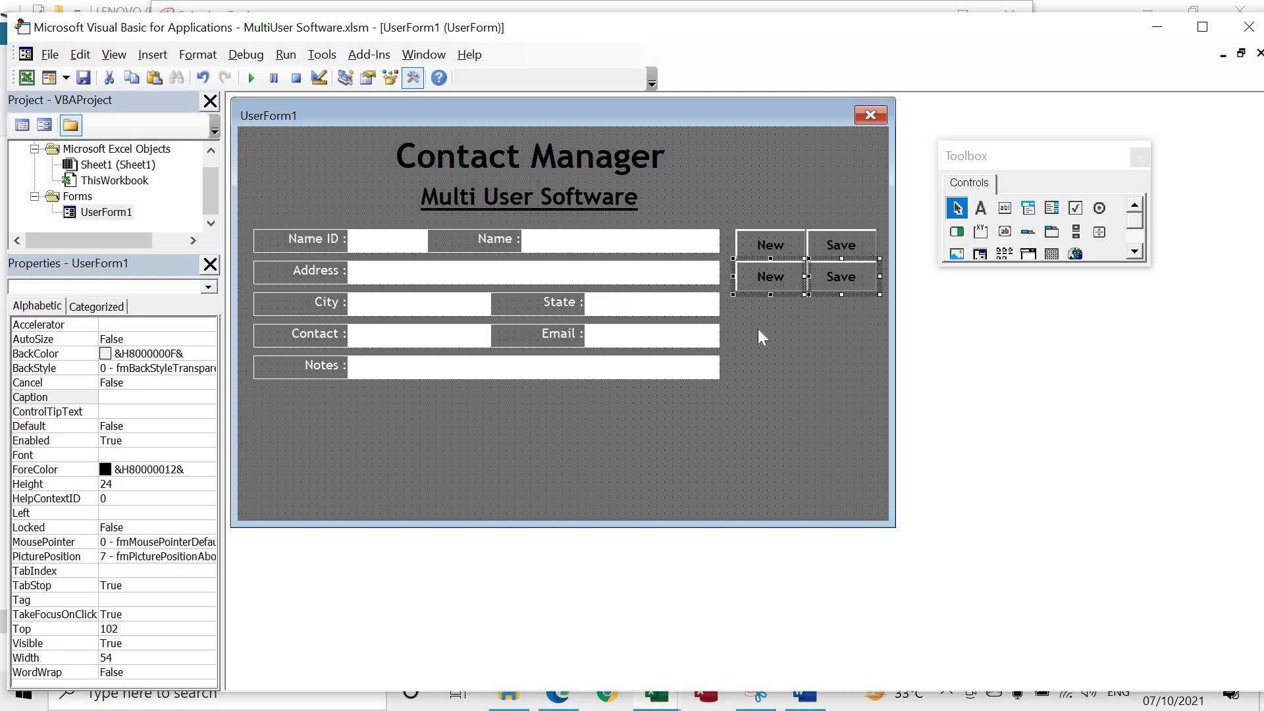
click(757, 330)
- Caption the second-row buttons 'Update' and 'Cancel'
click(773, 278)
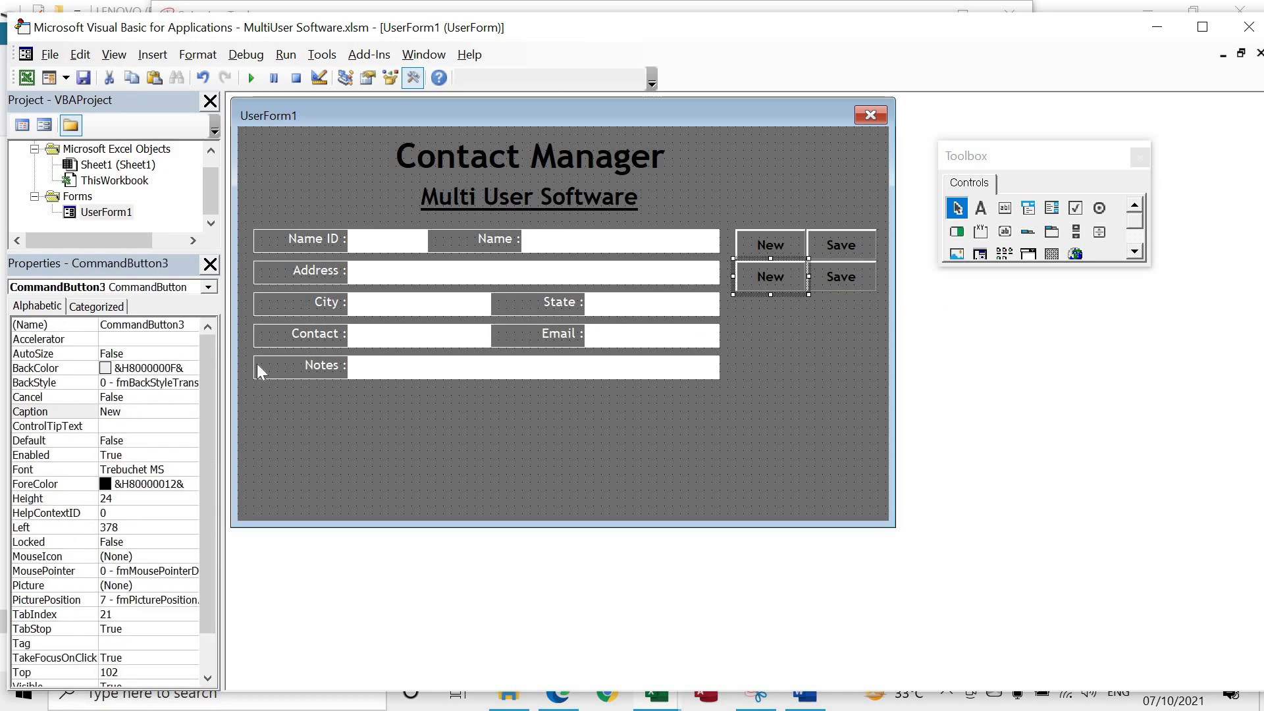
click(133, 411)
key(BackSpace)
key(BackSpace)
key(BackSpace)
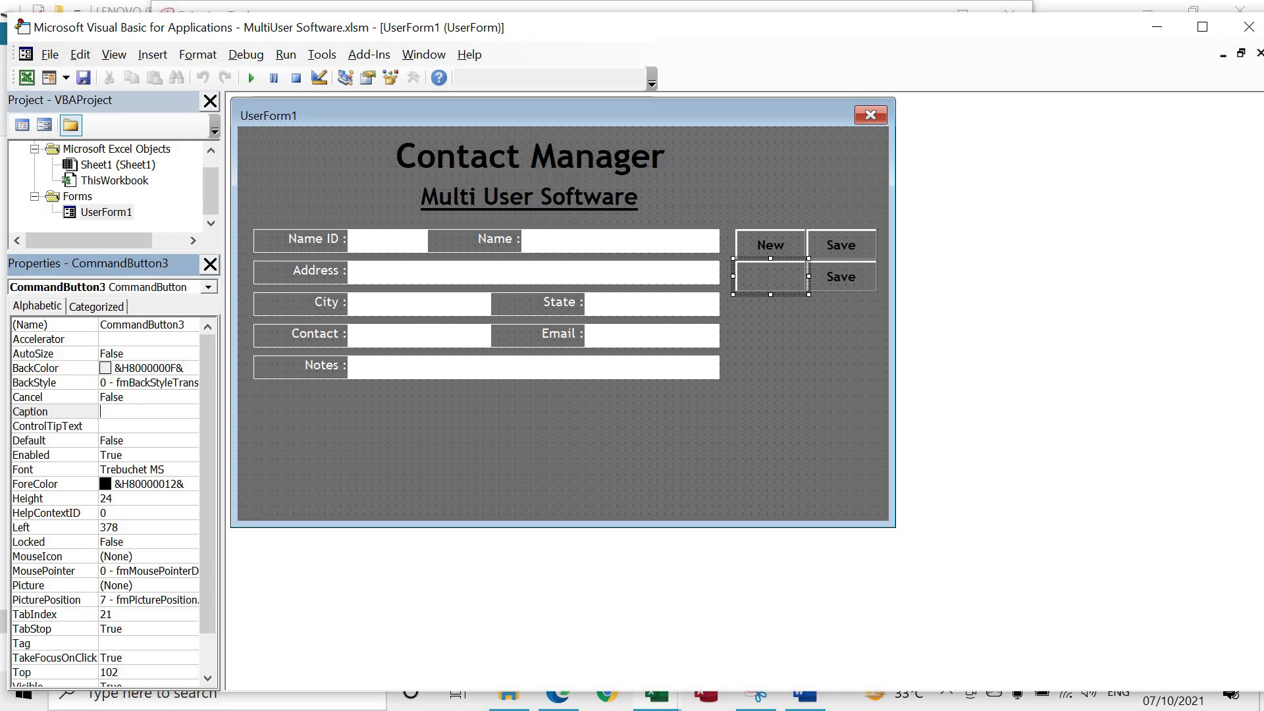
text(Update)
click(851, 282)
click(135, 411)
key(BackSpace)
key(BackSpace)
key(BackSpace)
text(Cancel)
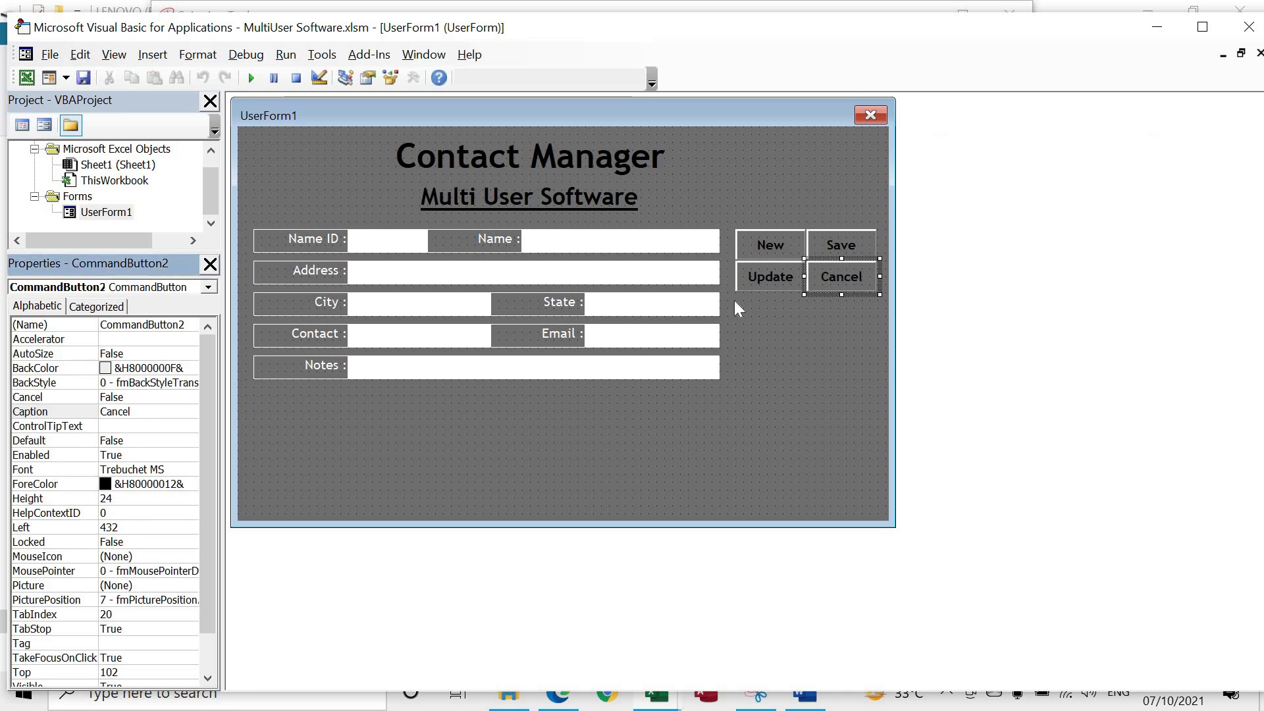
- Copy the Update and Cancel buttons into a third row below
click(871, 310)
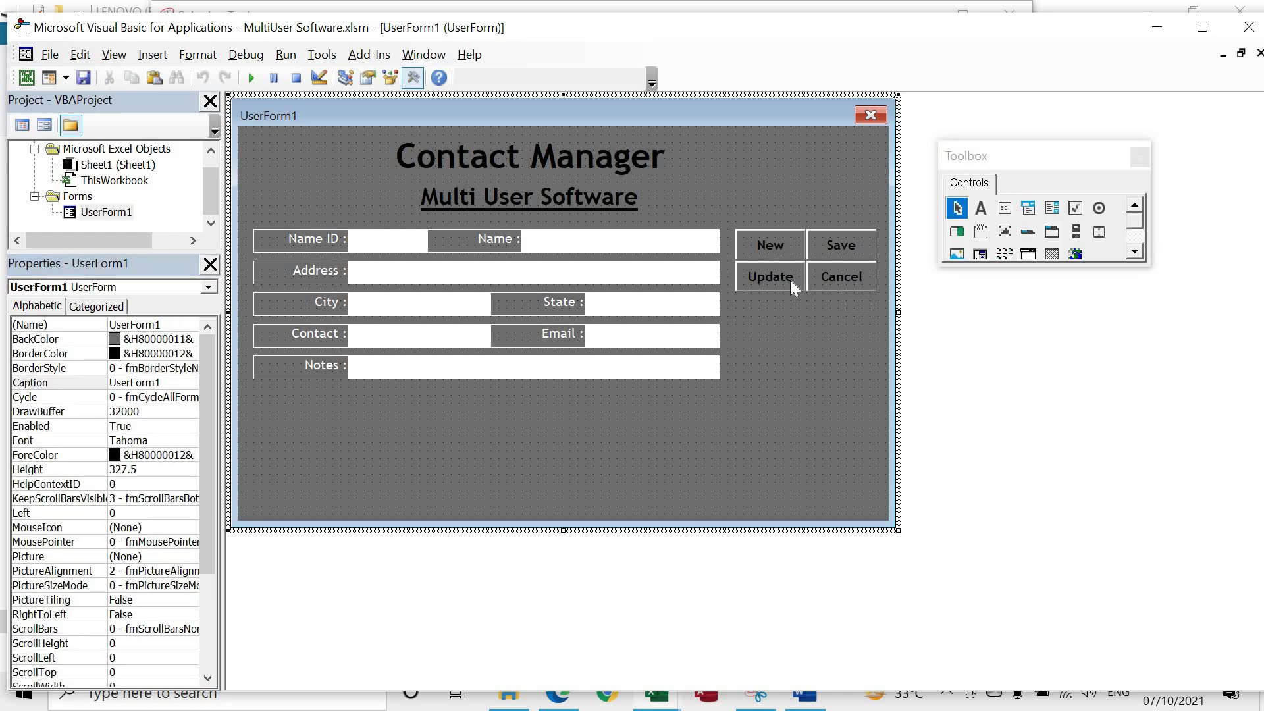
click(768, 274)
ctrl+click(842, 276)
key(ctrl+c)
key(ctrl+v)
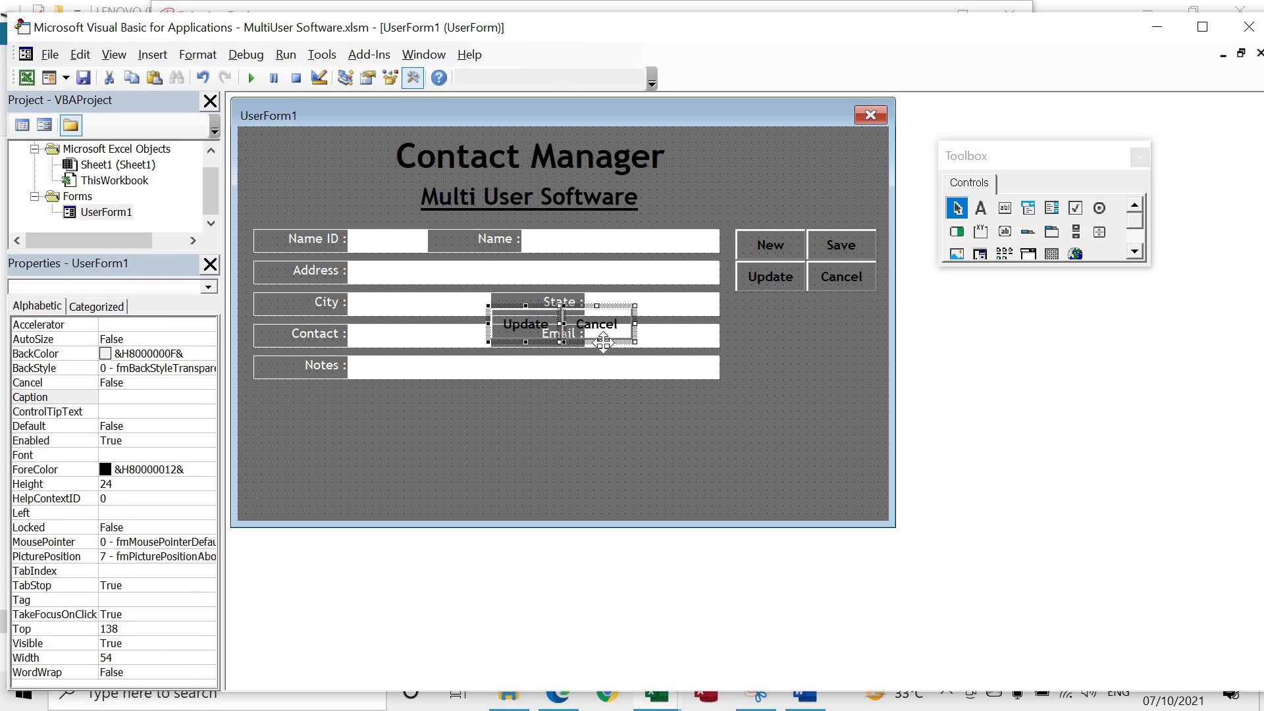
drag(603, 341, 847, 326)
click(772, 311)
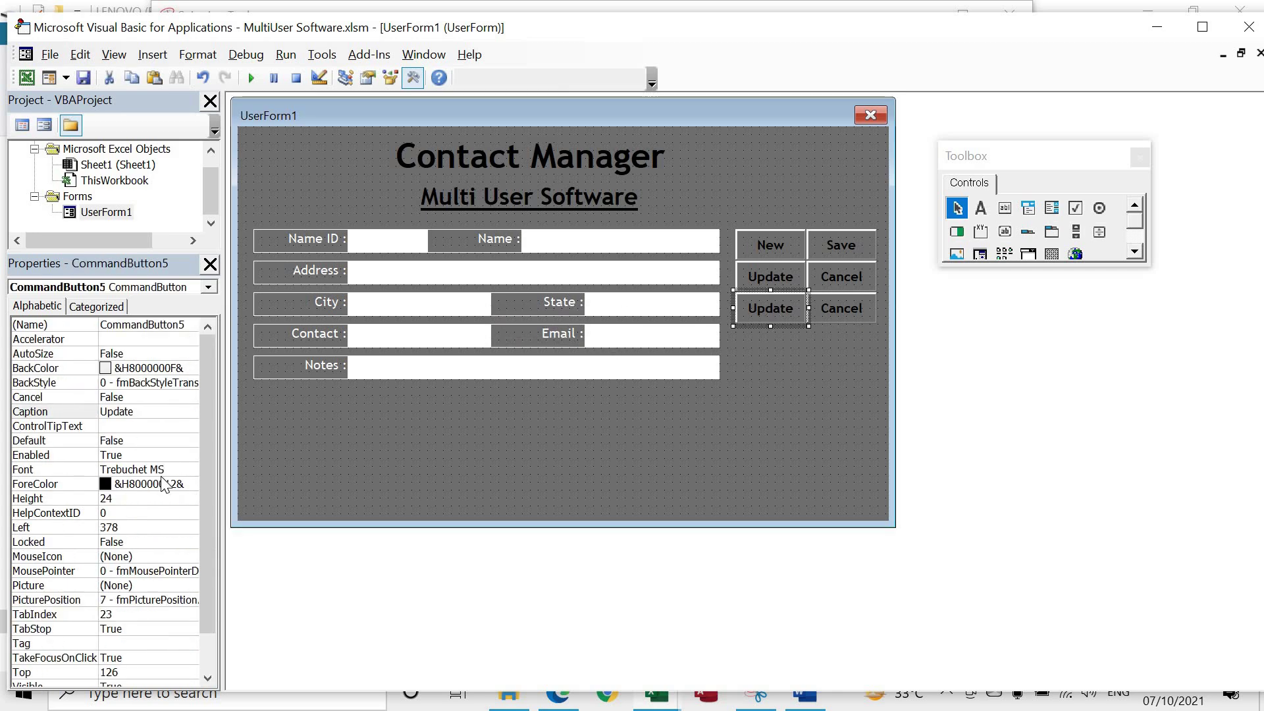
- Caption the third-row buttons 'Search' and 'Delete'
click(144, 412)
key(BackSpace)
key(BackSpace)
key(BackSpace)
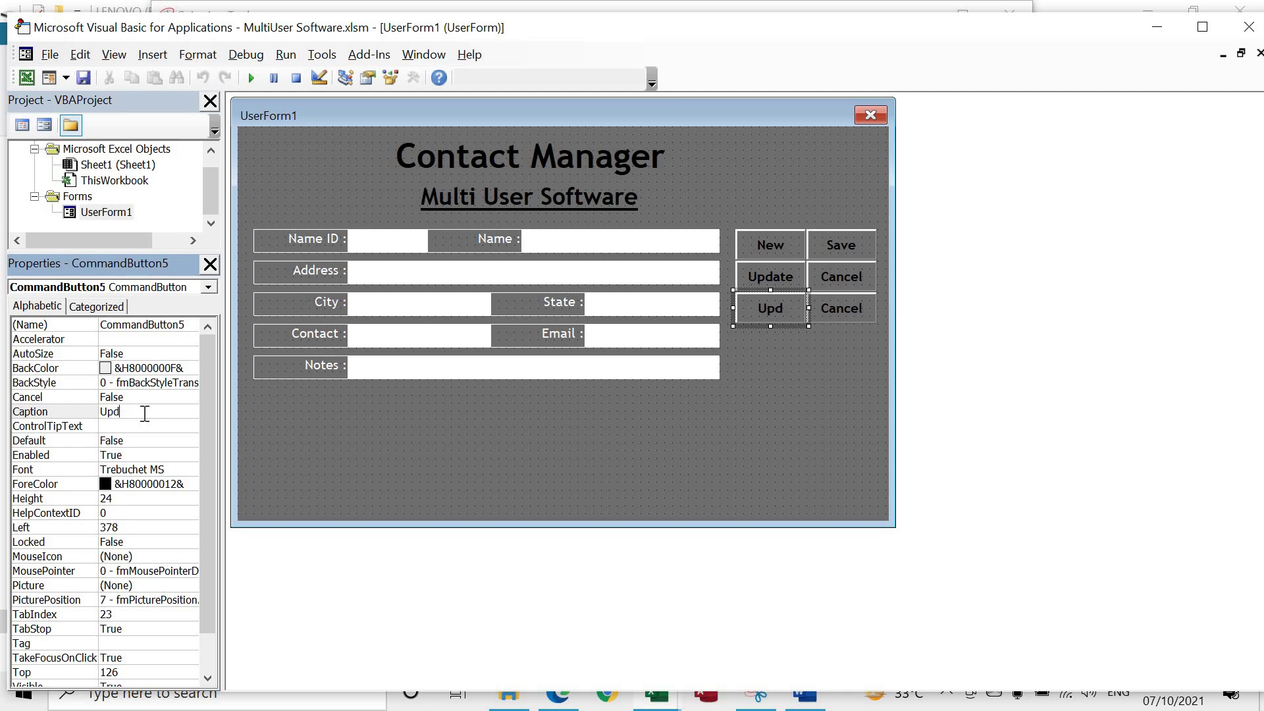
key(BackSpace)
key(BackSpace)
key(BackSpace)
text(Search)
click(845, 310)
click(144, 413)
key(BackSpace)
key(BackSpace)
key(BackSpace)
key(BackSpace)
key(BackSpace)
key(BackSpace)
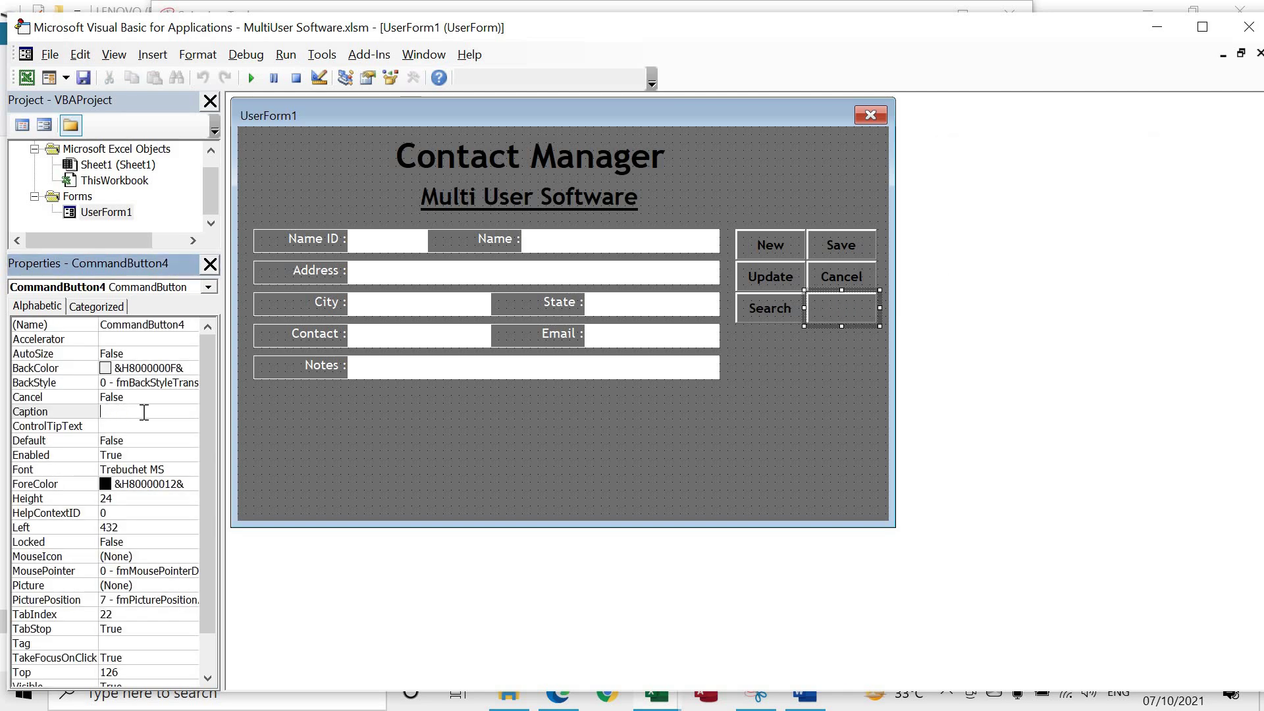
text(Delete)
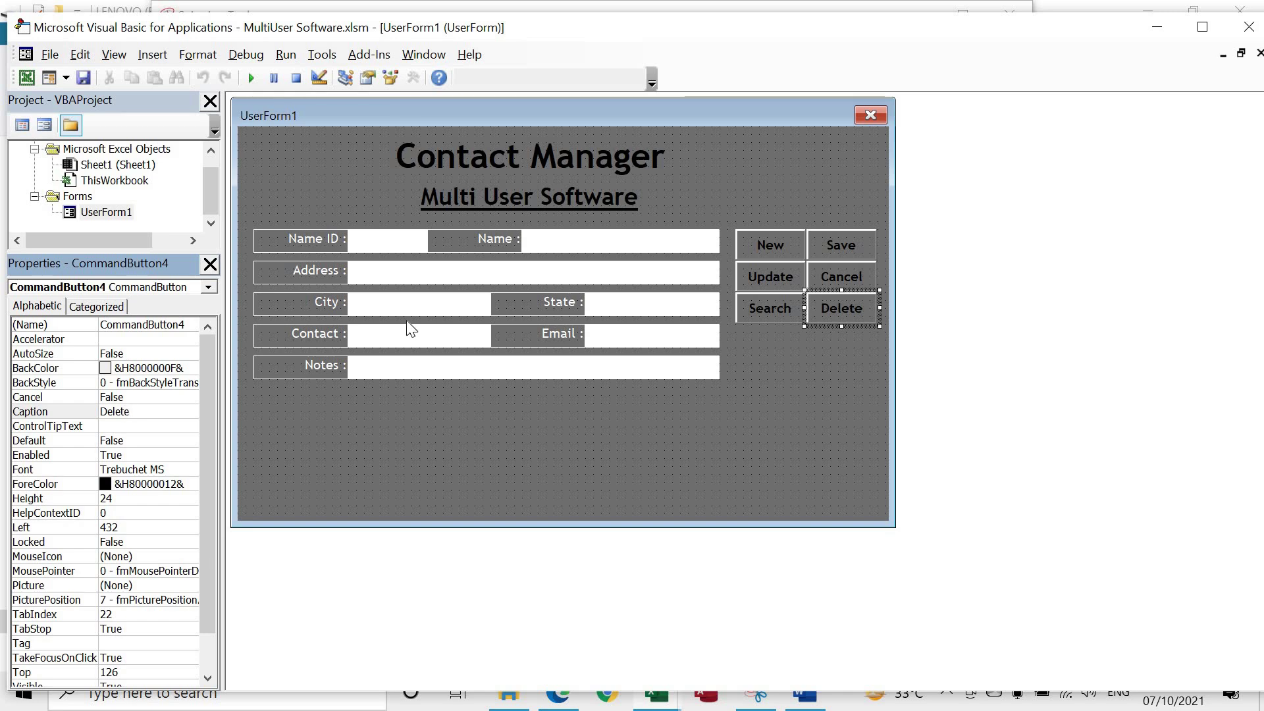
click(790, 380)
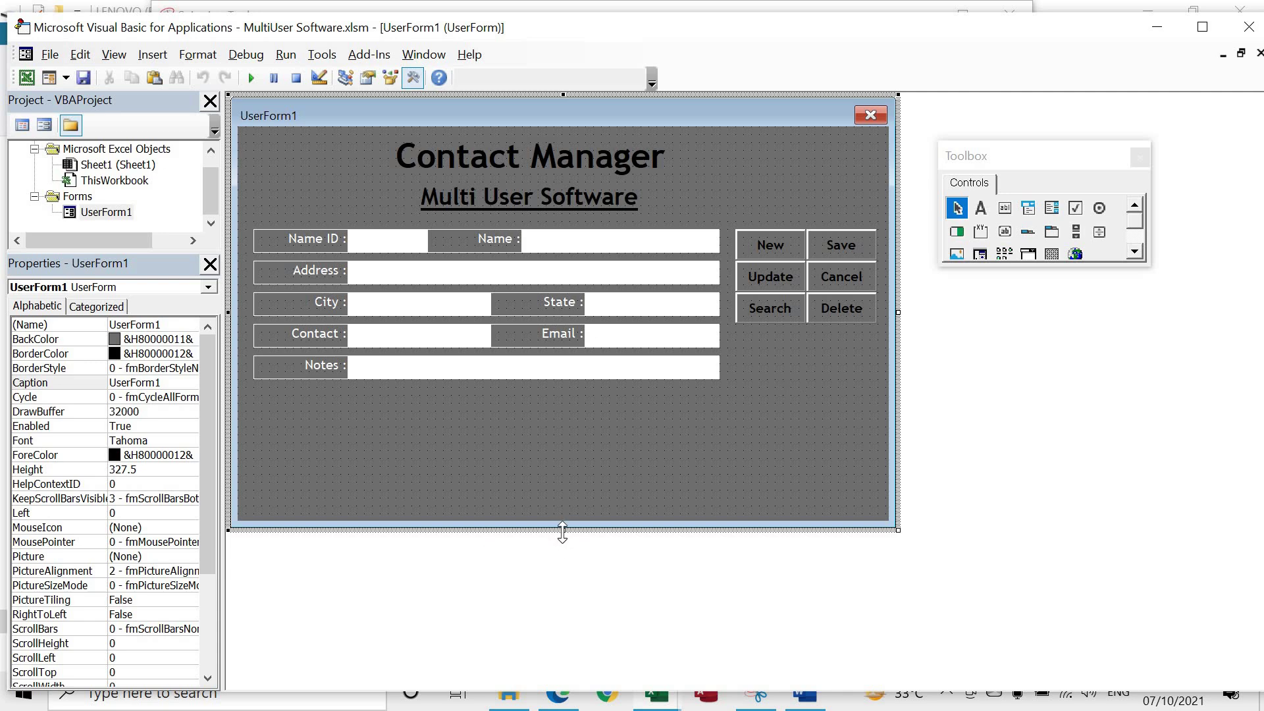
- Extend the form downward and draw a list box across its lower part, below the entry fields
drag(563, 531, 569, 639)
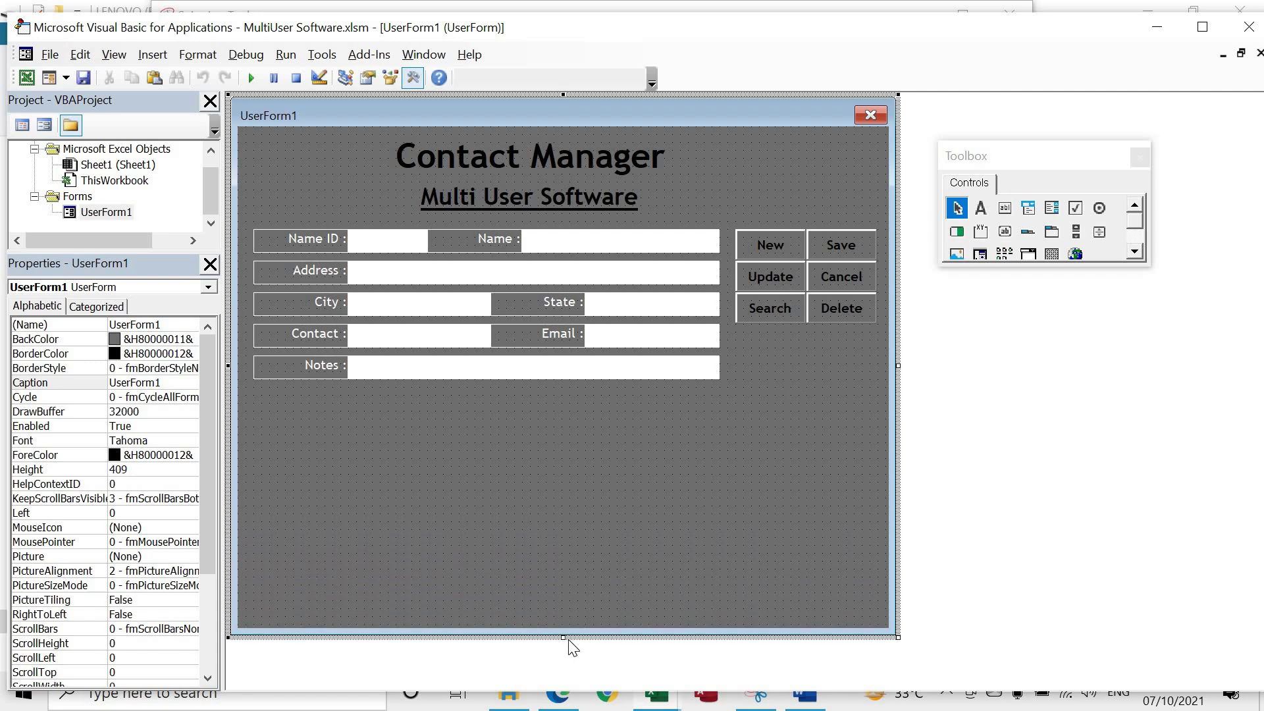
click(1050, 214)
mouse_move(258, 394)
mouse_down()
mouse_move(615, 478)
mouse_move(881, 605)
mouse_up()
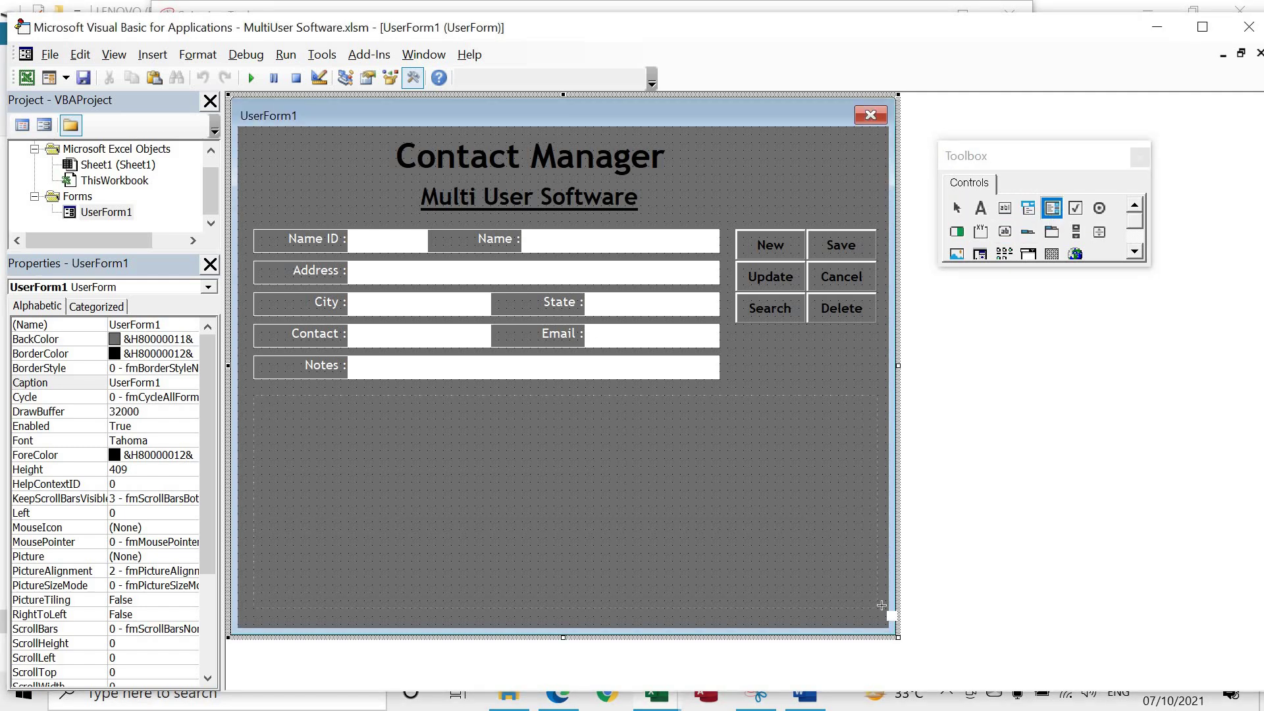
drag(881, 605, 882, 606)
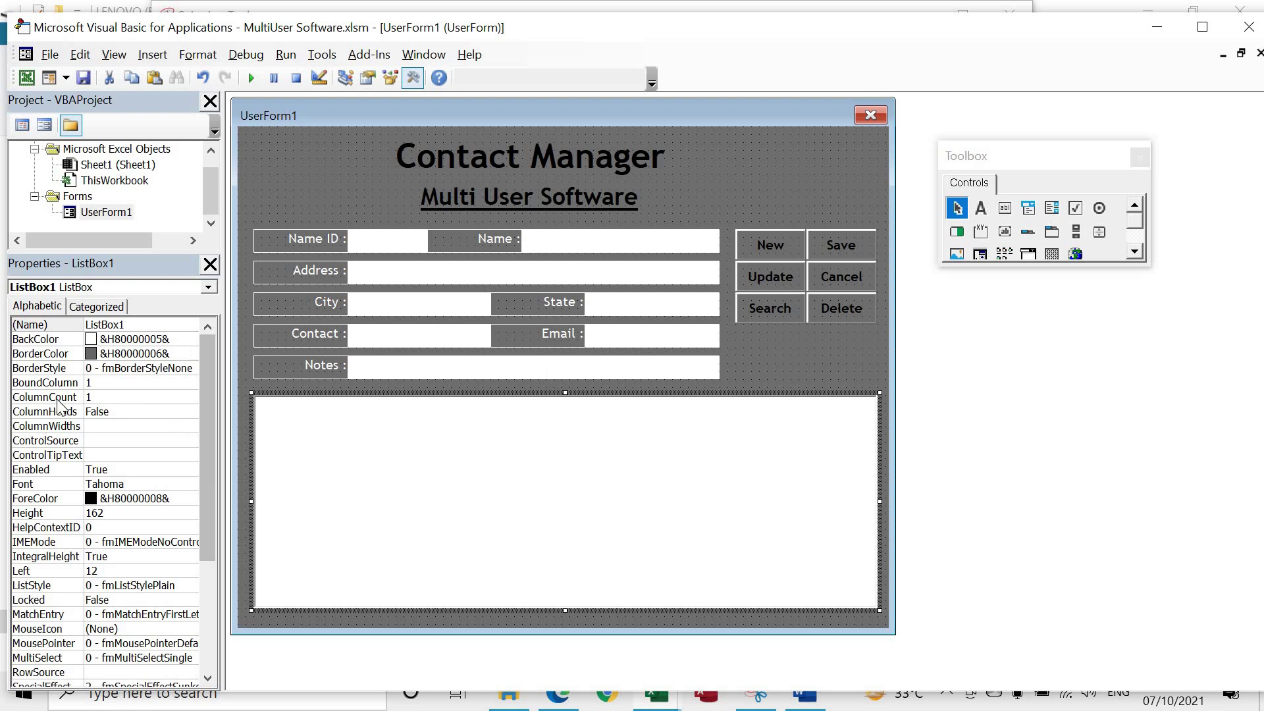
- Set the list box's ColumnCount to 8 and ColumnHeads to True
click(105, 397)
text(8)
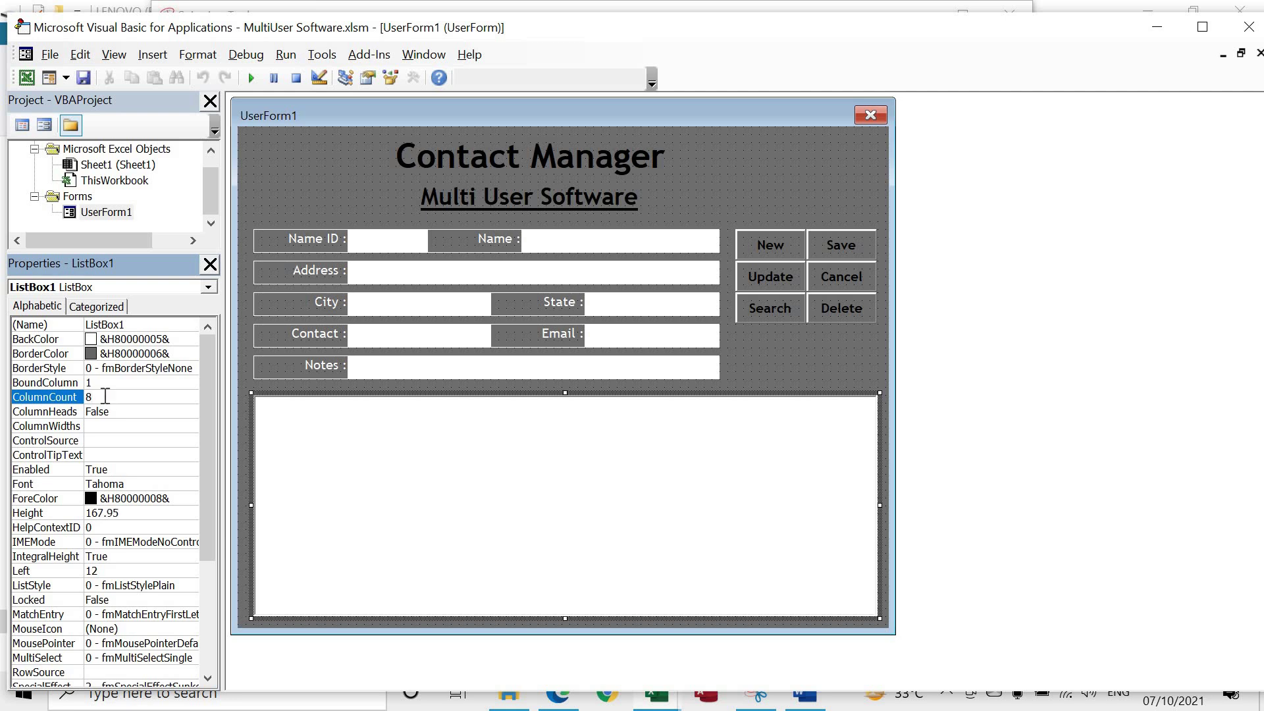
key(Return)
click(191, 412)
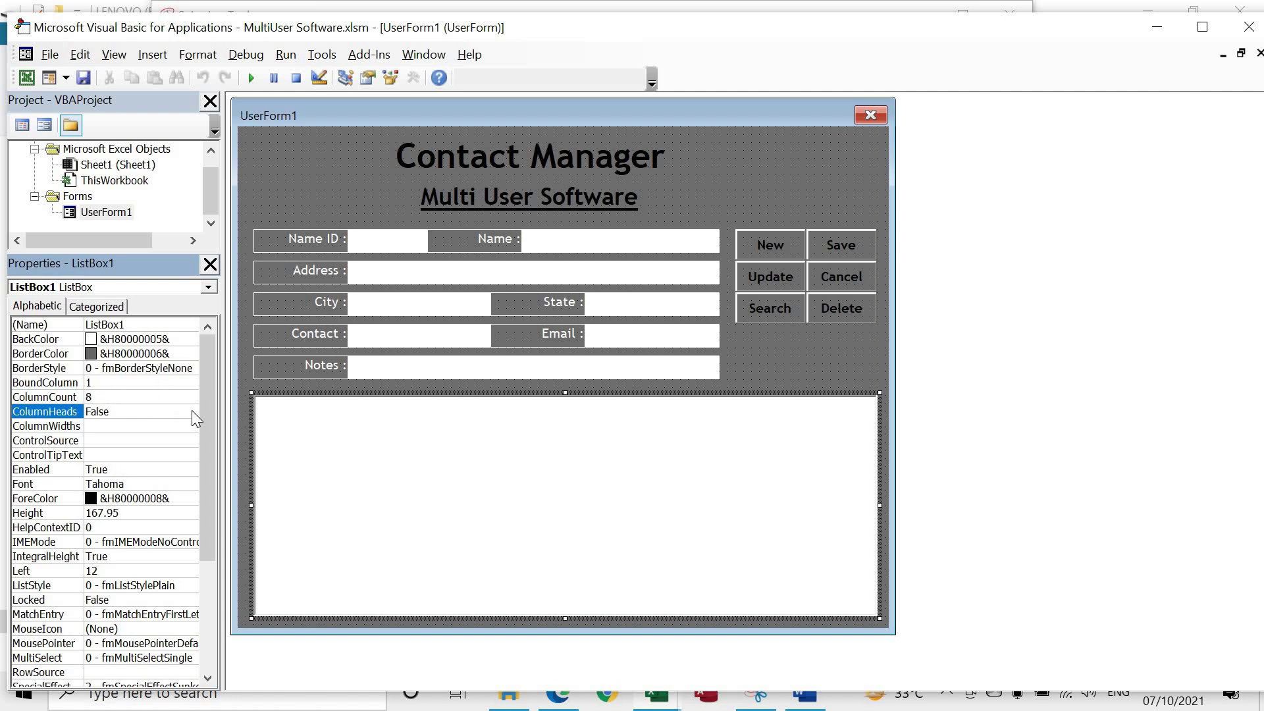
click(191, 411)
click(109, 427)
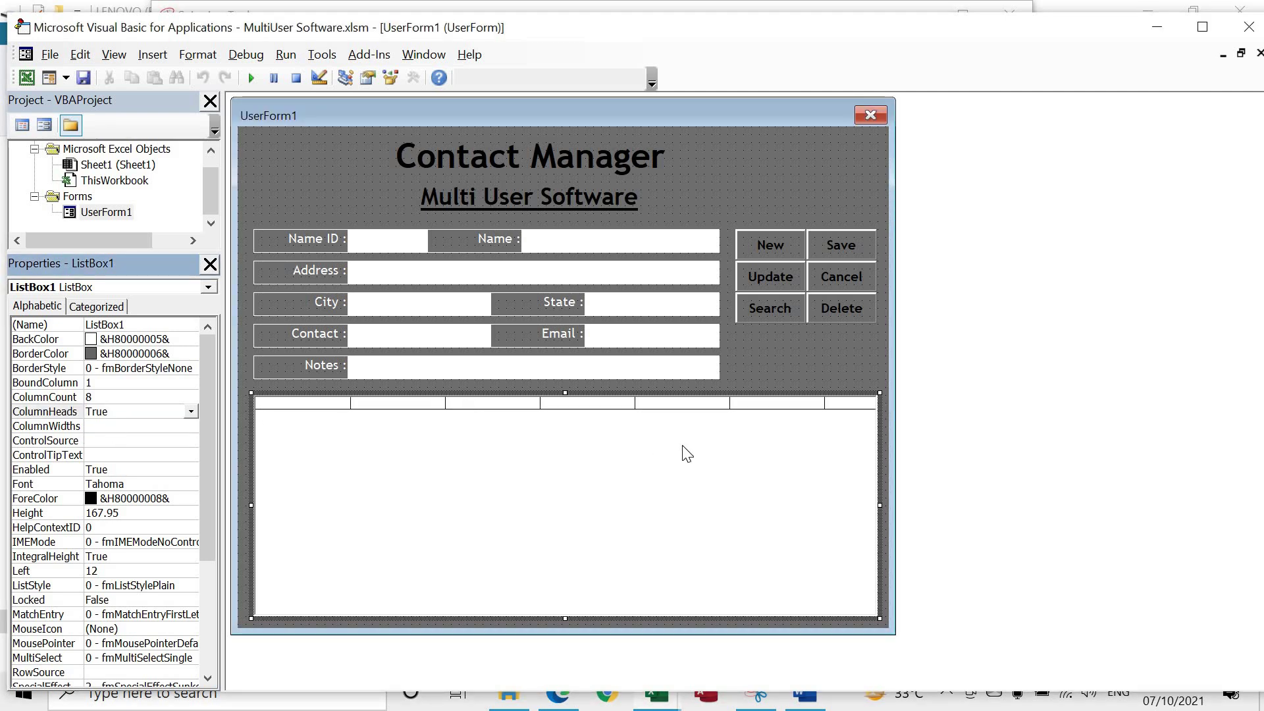
click(110, 426)
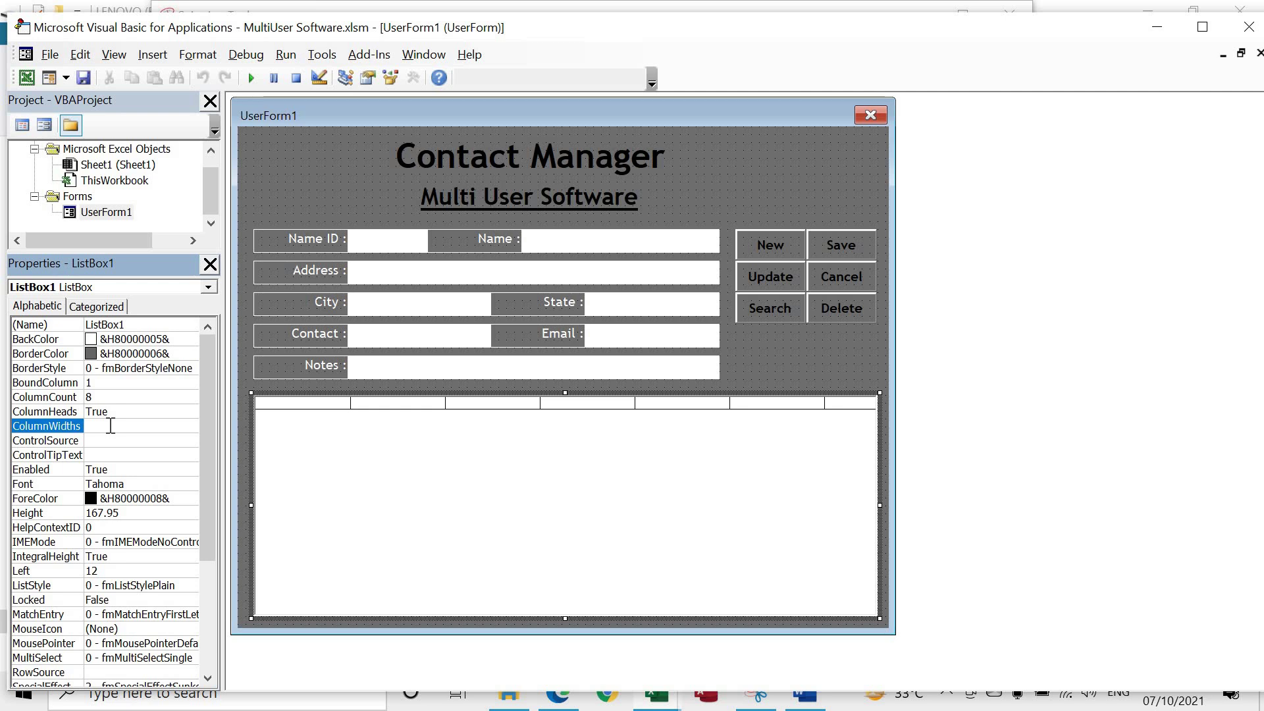
- Set the list box font to Trebuchet MS, size 11
double_click(192, 489)
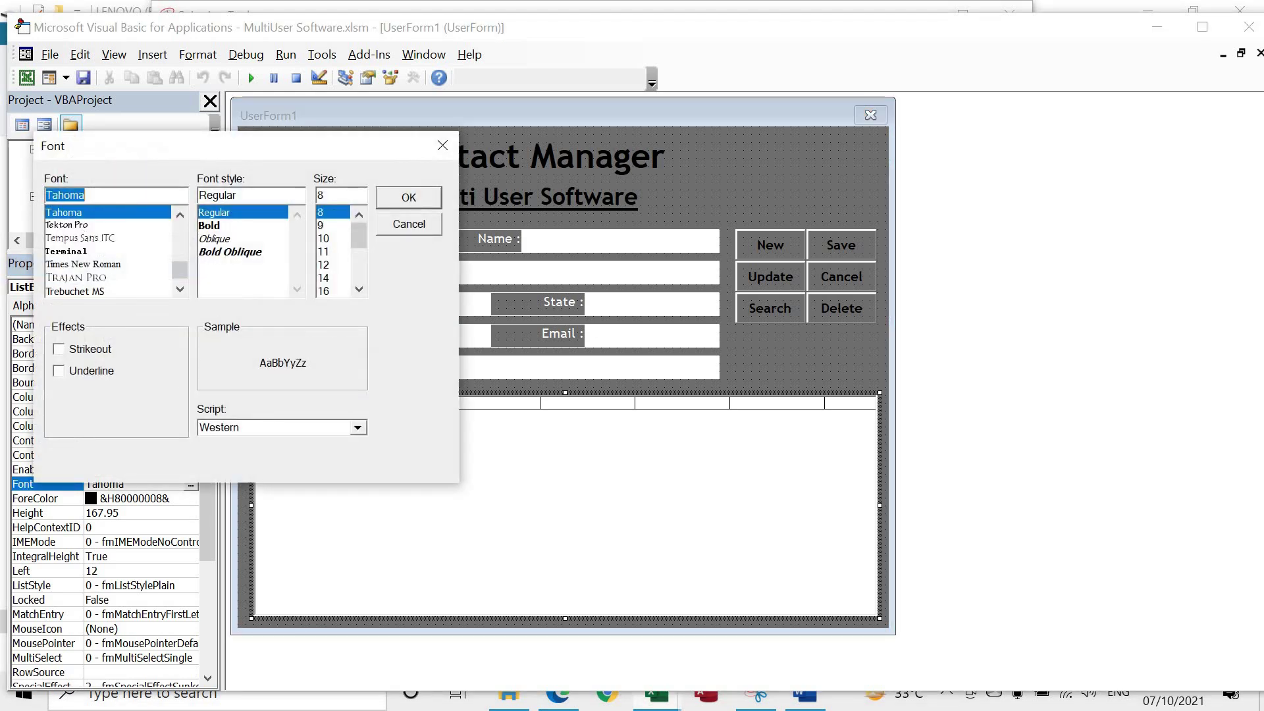
text(tr)
scroll(92, 240, down, 1)
click(92, 225)
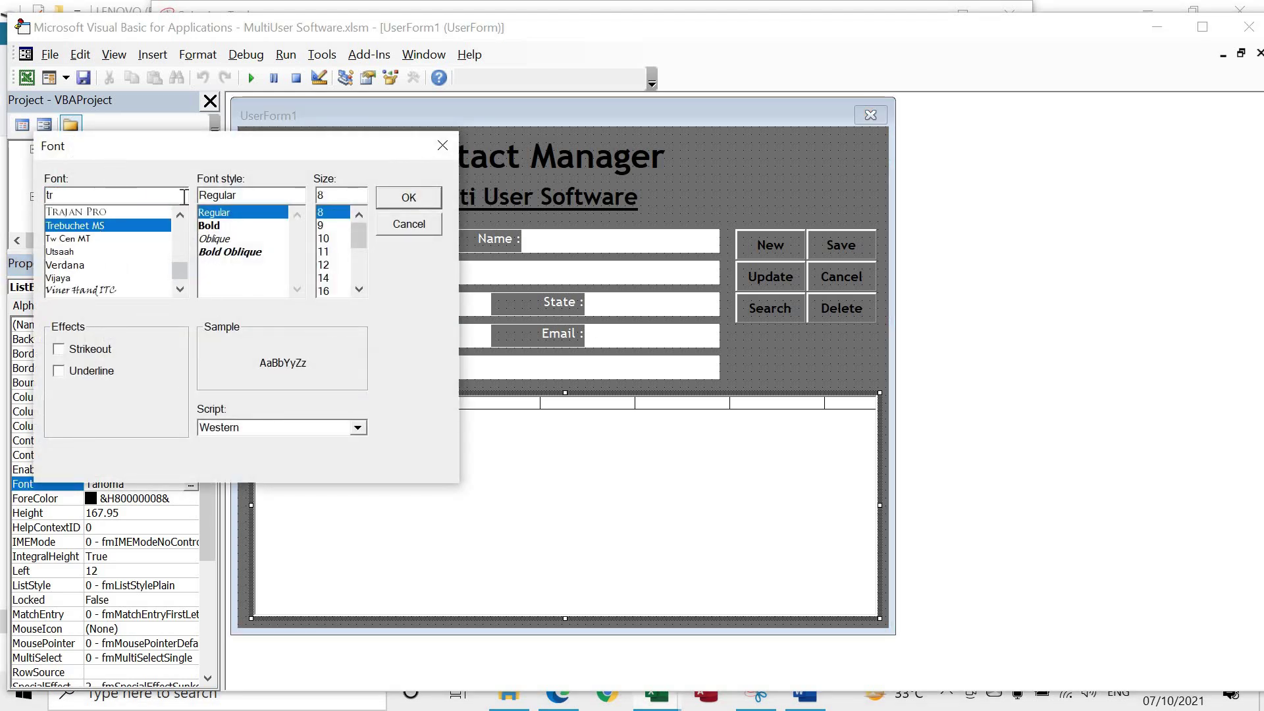
click(329, 251)
click(432, 192)
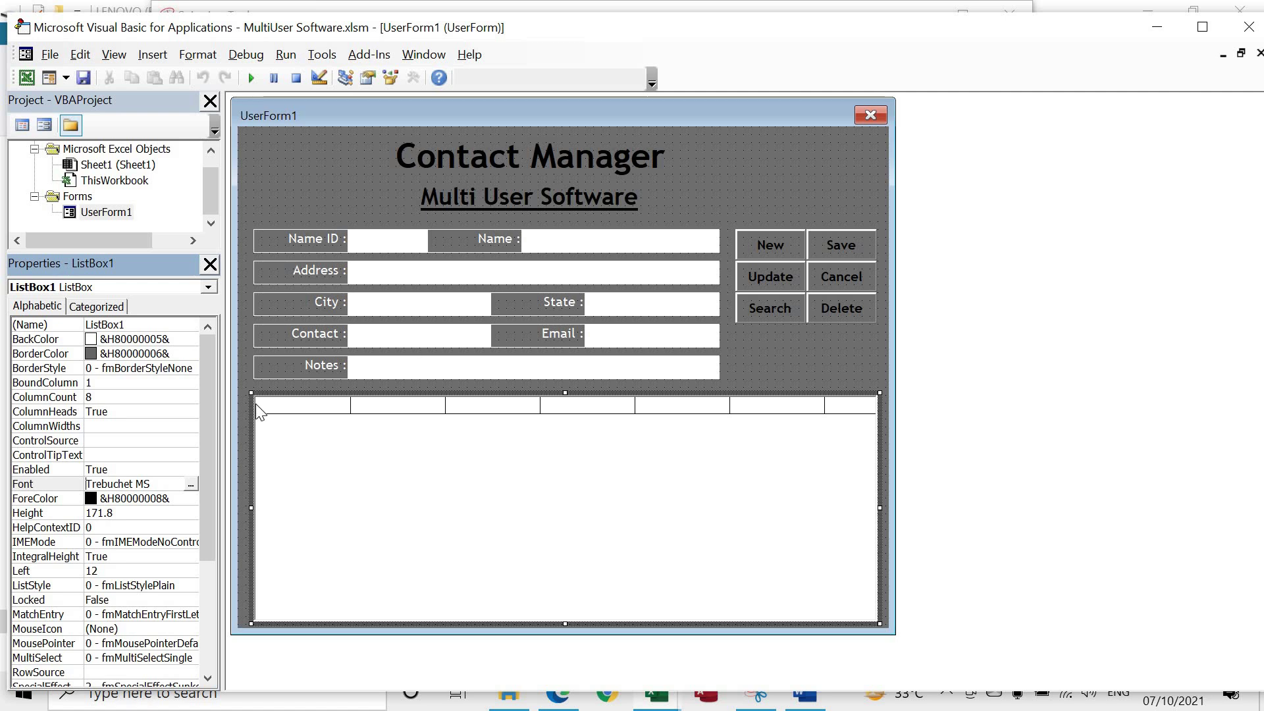
- Set the list box ColumnWidths to 40 pt;150 pt;200 pt
click(103, 426)
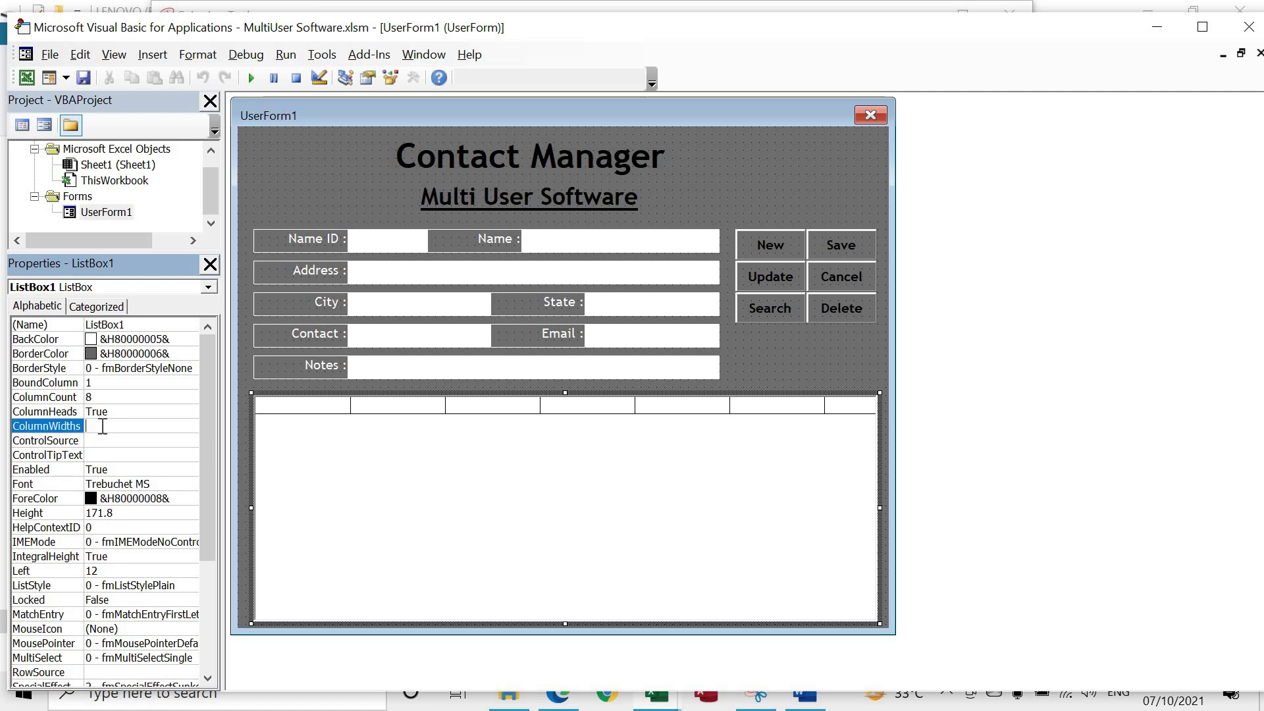
text(40,)
text(150,)
text(200)
key(Return)
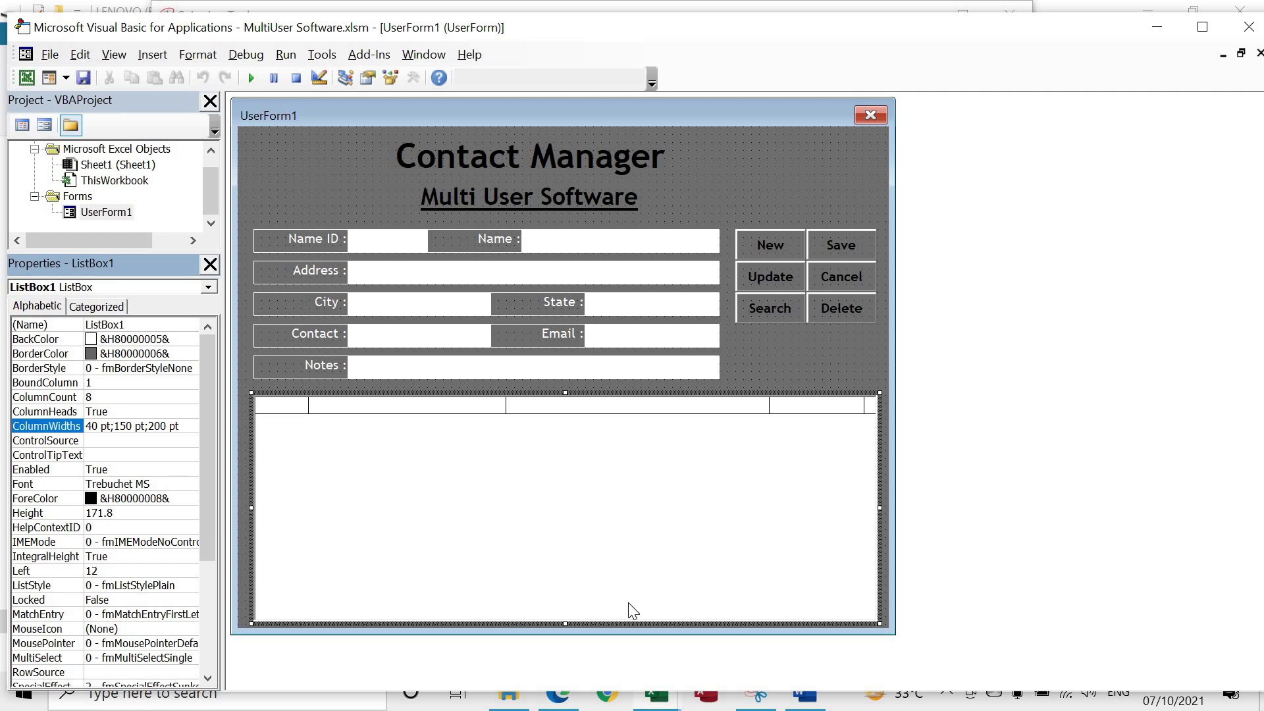
- Test-run the form, then shorten the list box slightly from its bottom edge
click(345, 162)
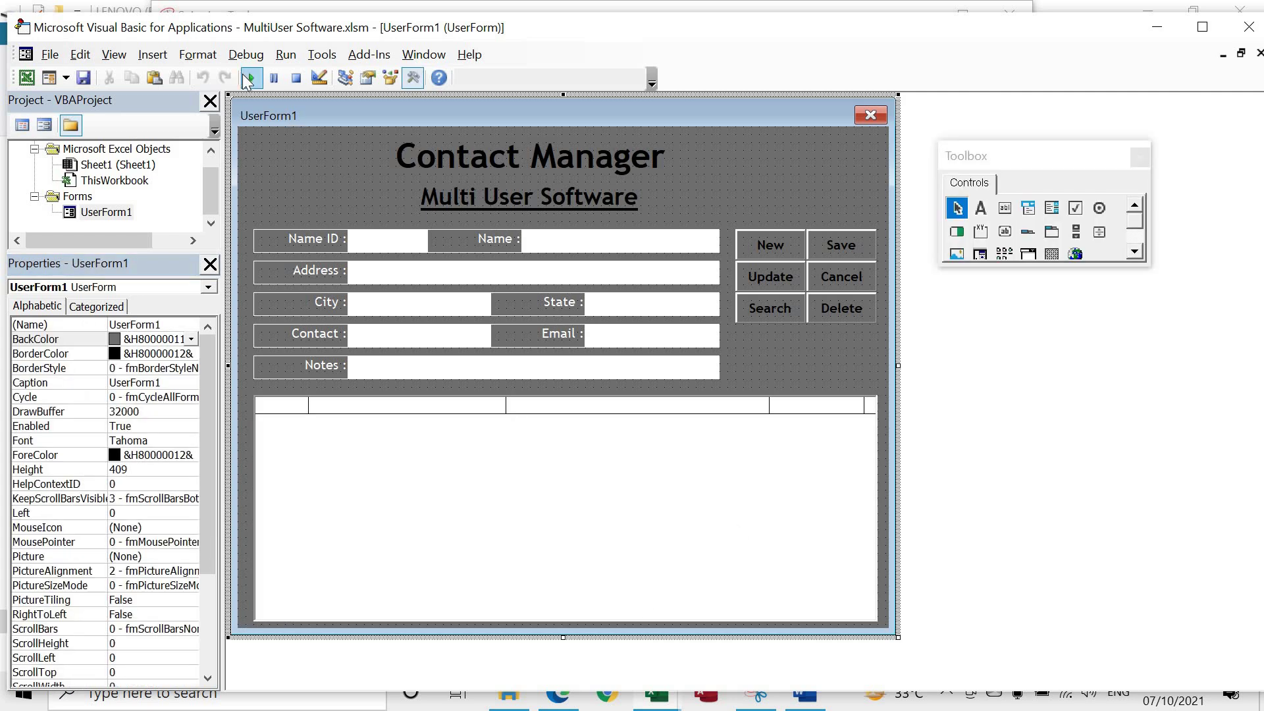
click(250, 80)
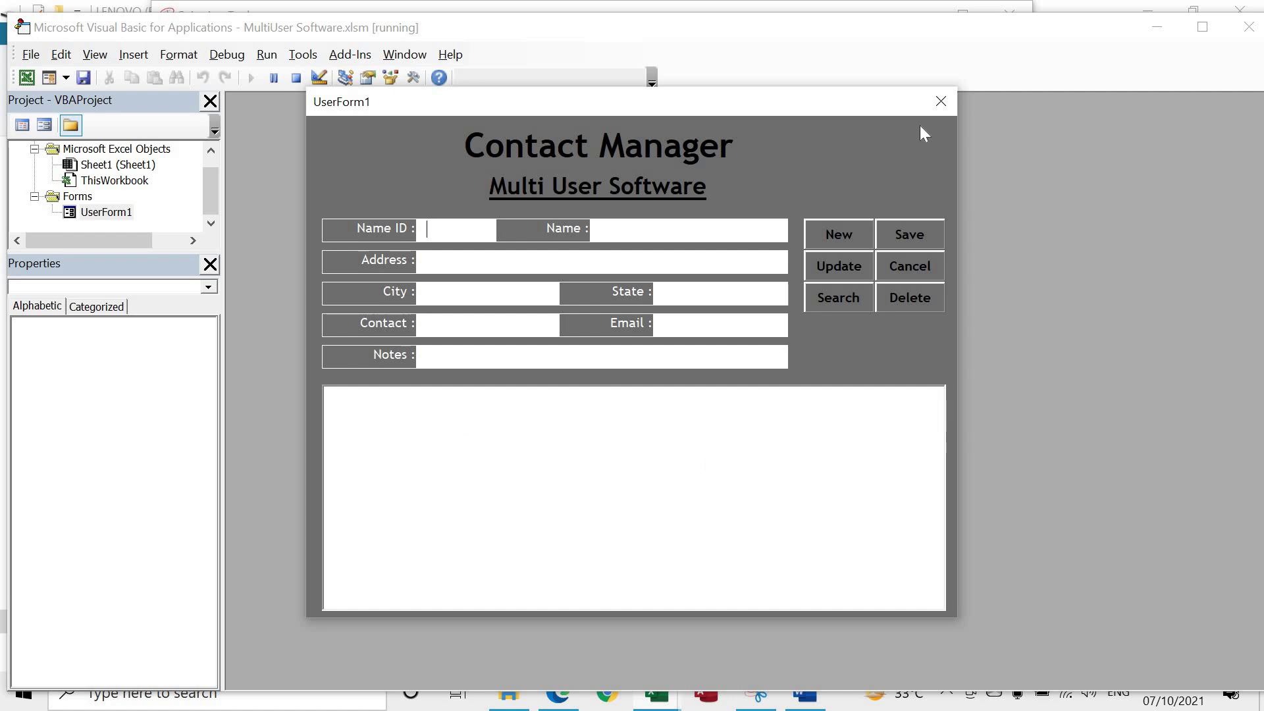
click(942, 102)
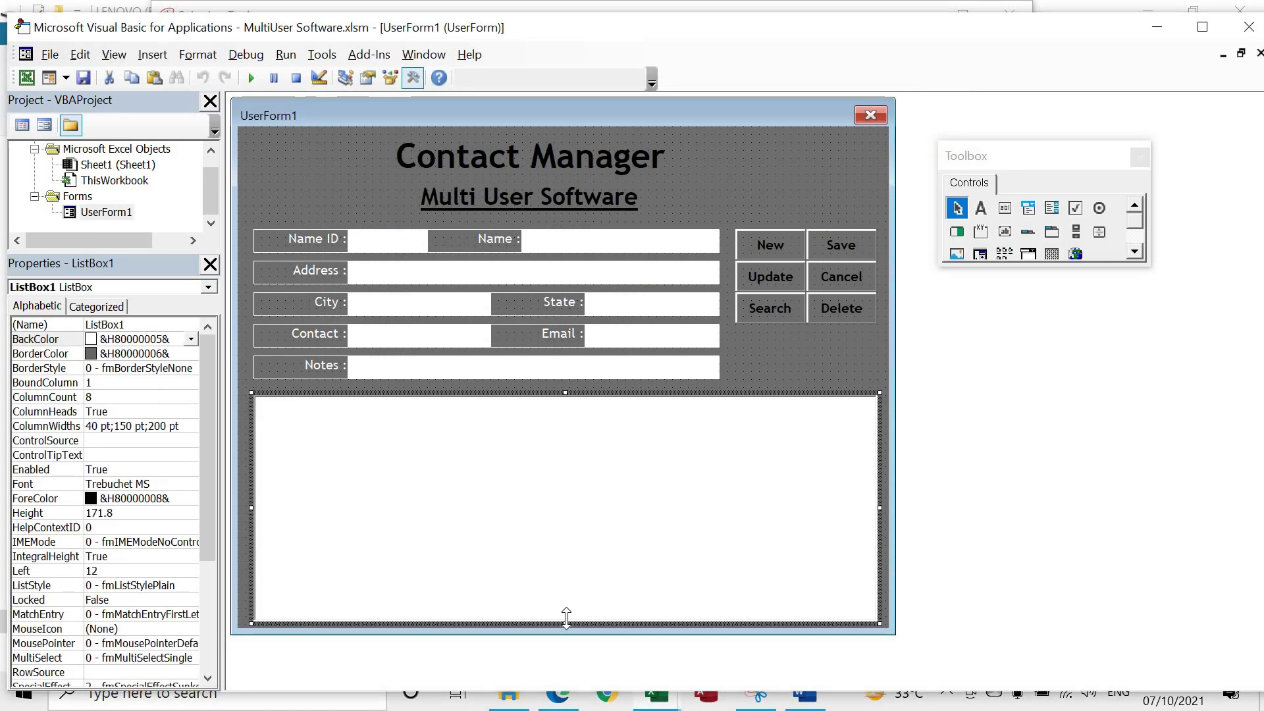
drag(567, 613, 568, 601)
click(804, 334)
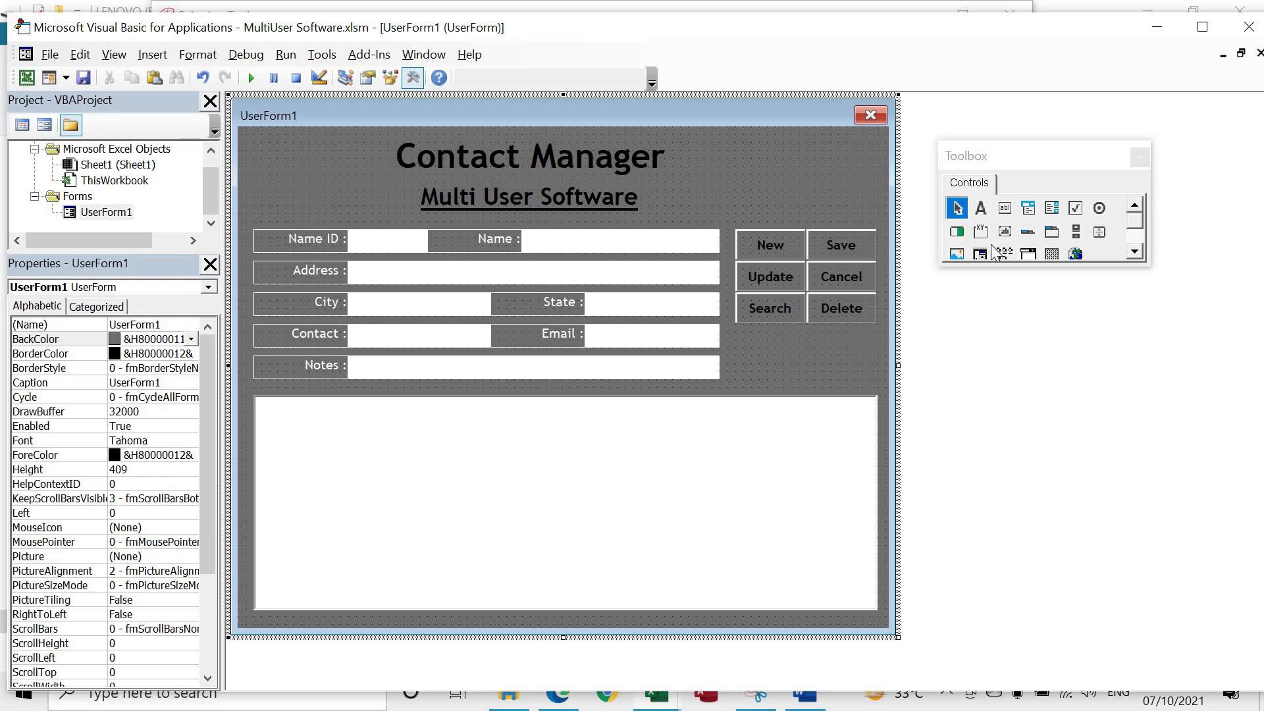
- Draw a small image box and place it in the form's top-right corner at Top 0
click(956, 253)
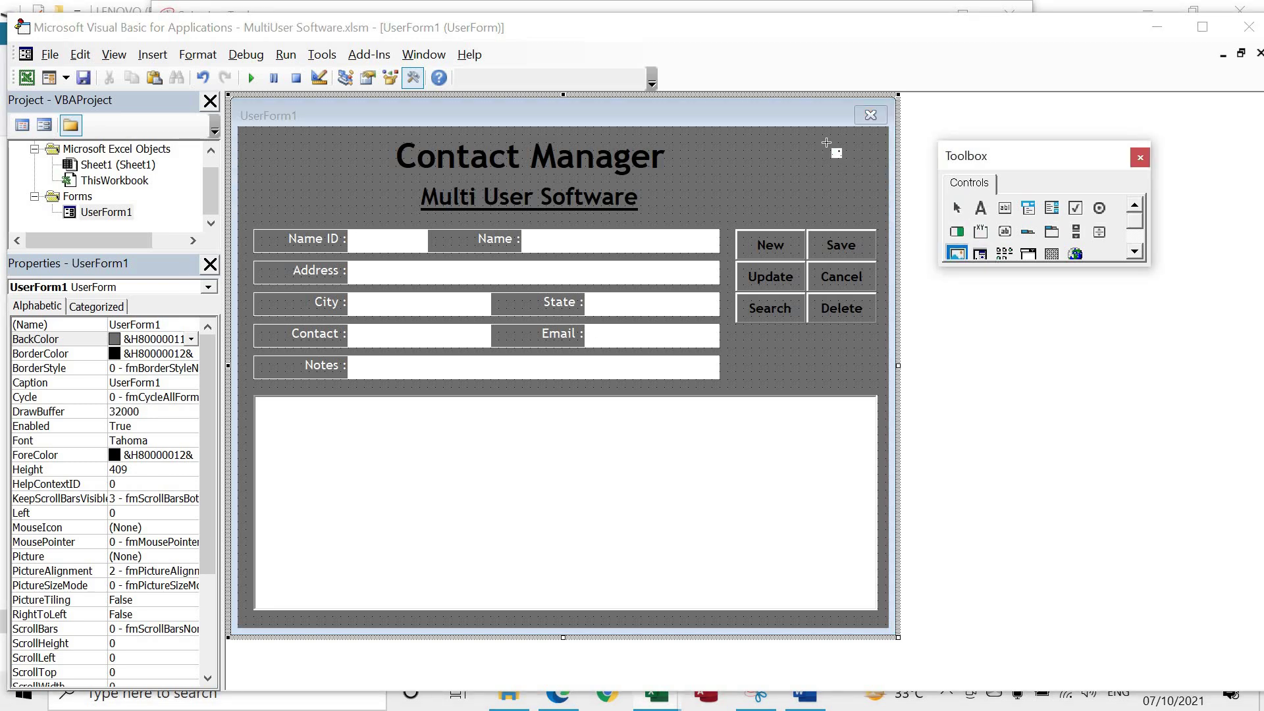
drag(851, 168, 865, 176)
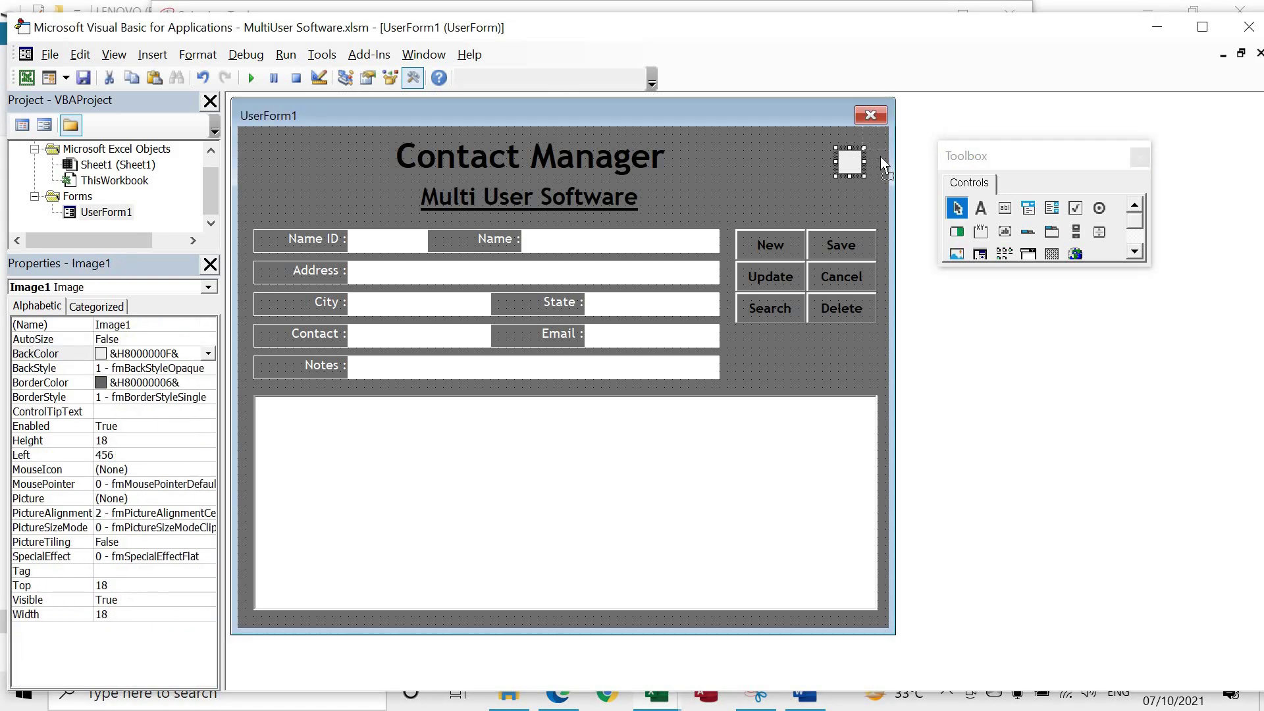
drag(855, 168, 877, 151)
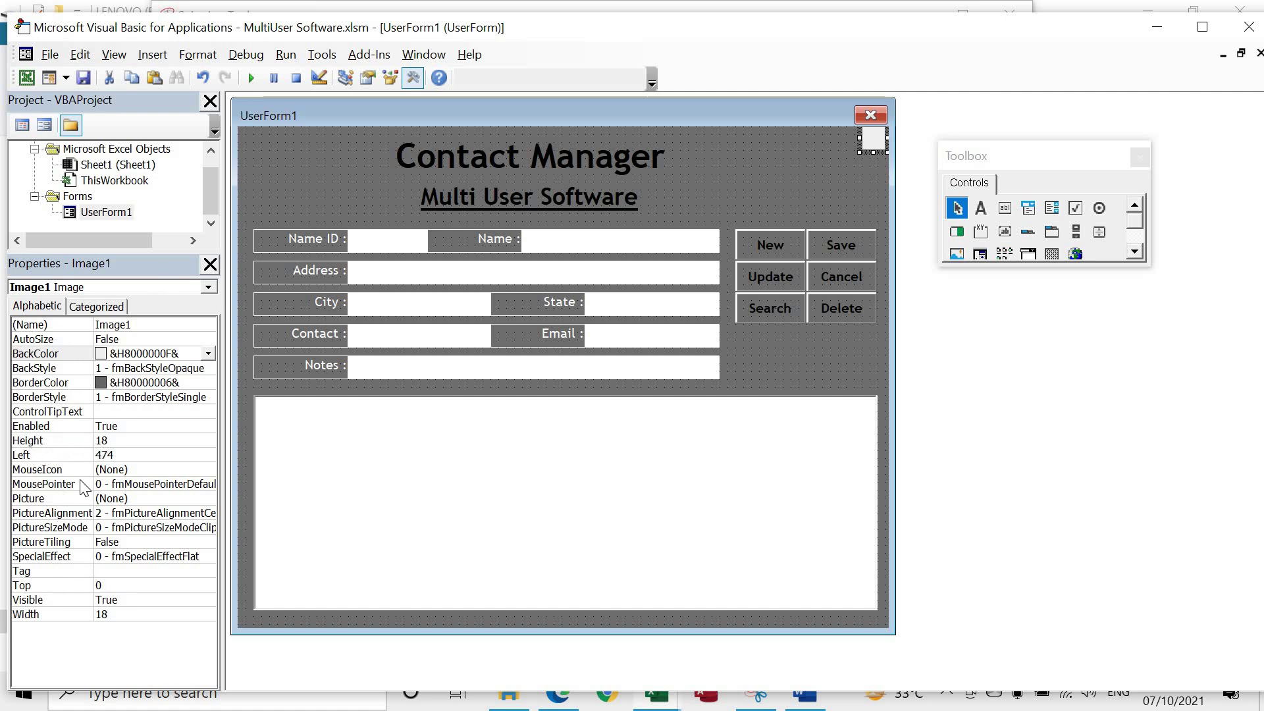
click(115, 586)
click(750, 179)
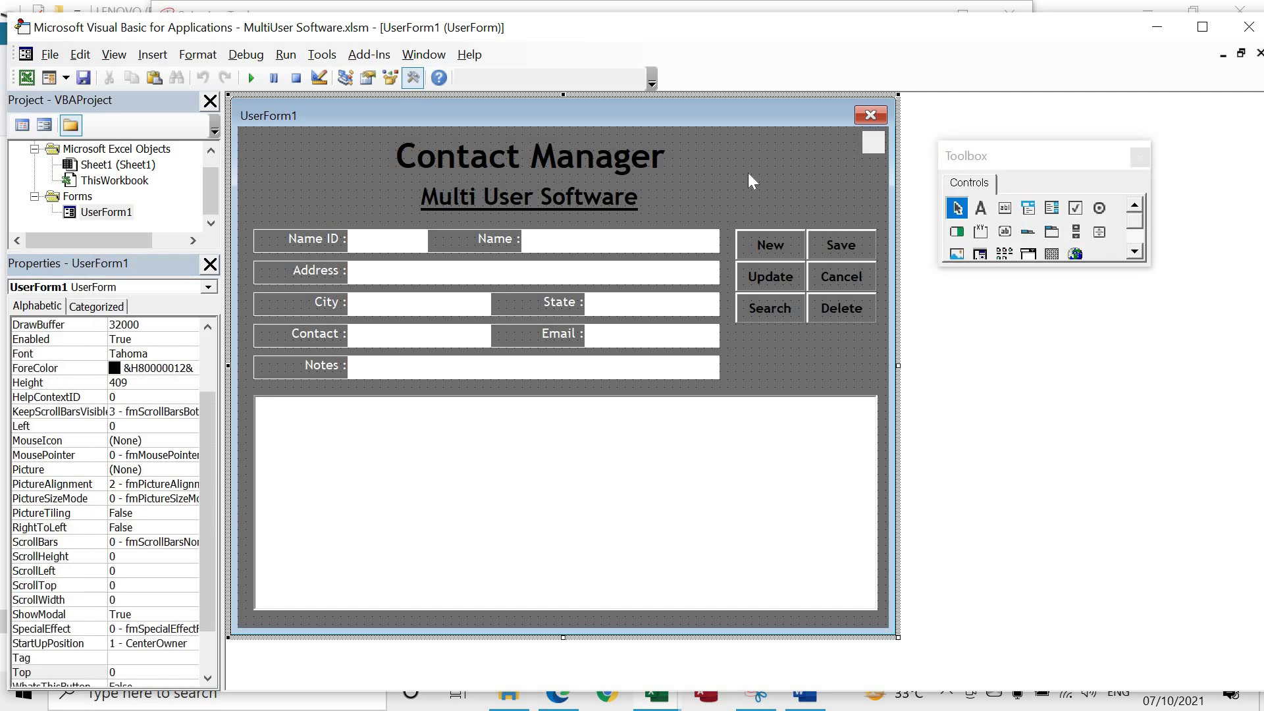
click(879, 142)
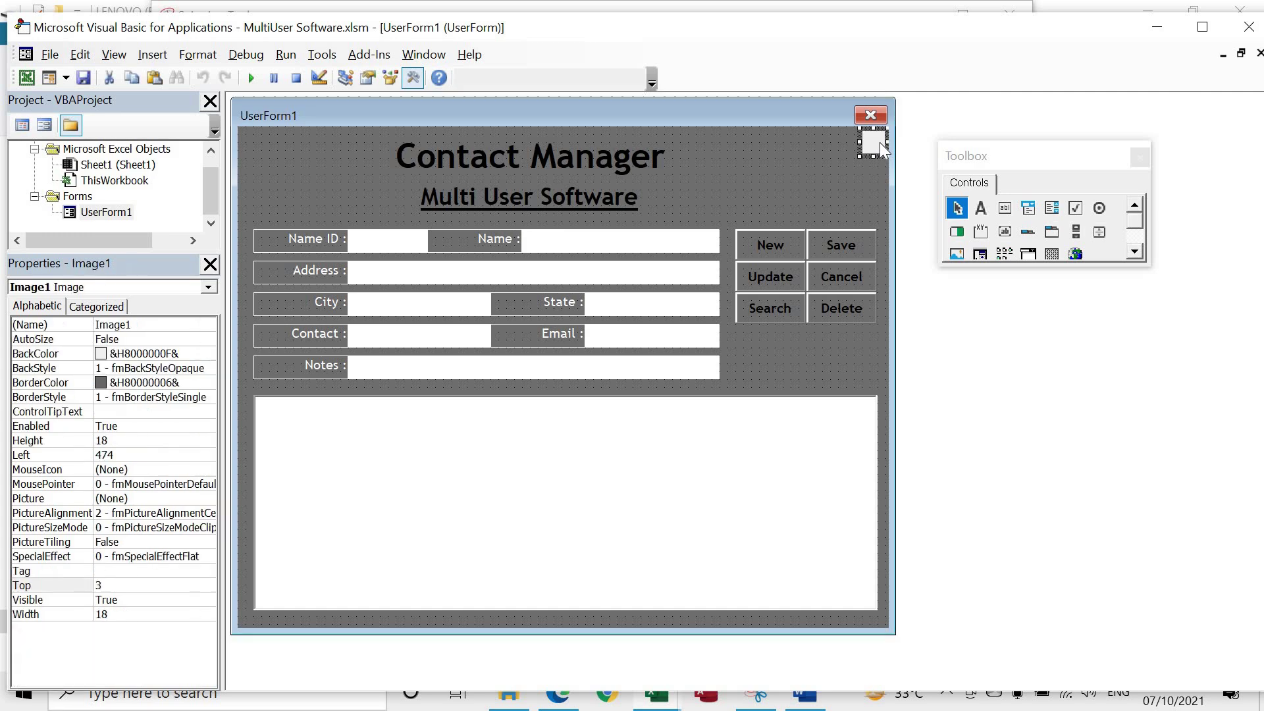
text(0)
- Load setting.jpg as the image's Picture and set PictureSizeMode to Stretch
double_click(209, 499)
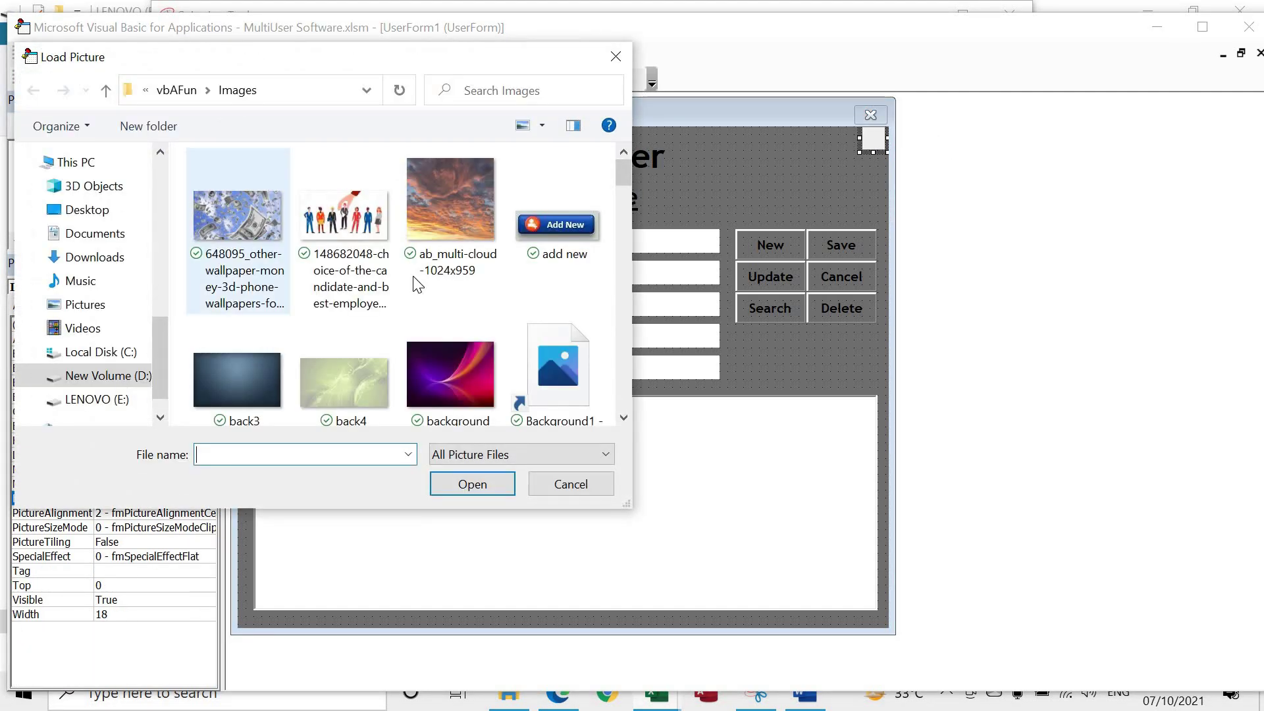
text(set)
click(463, 484)
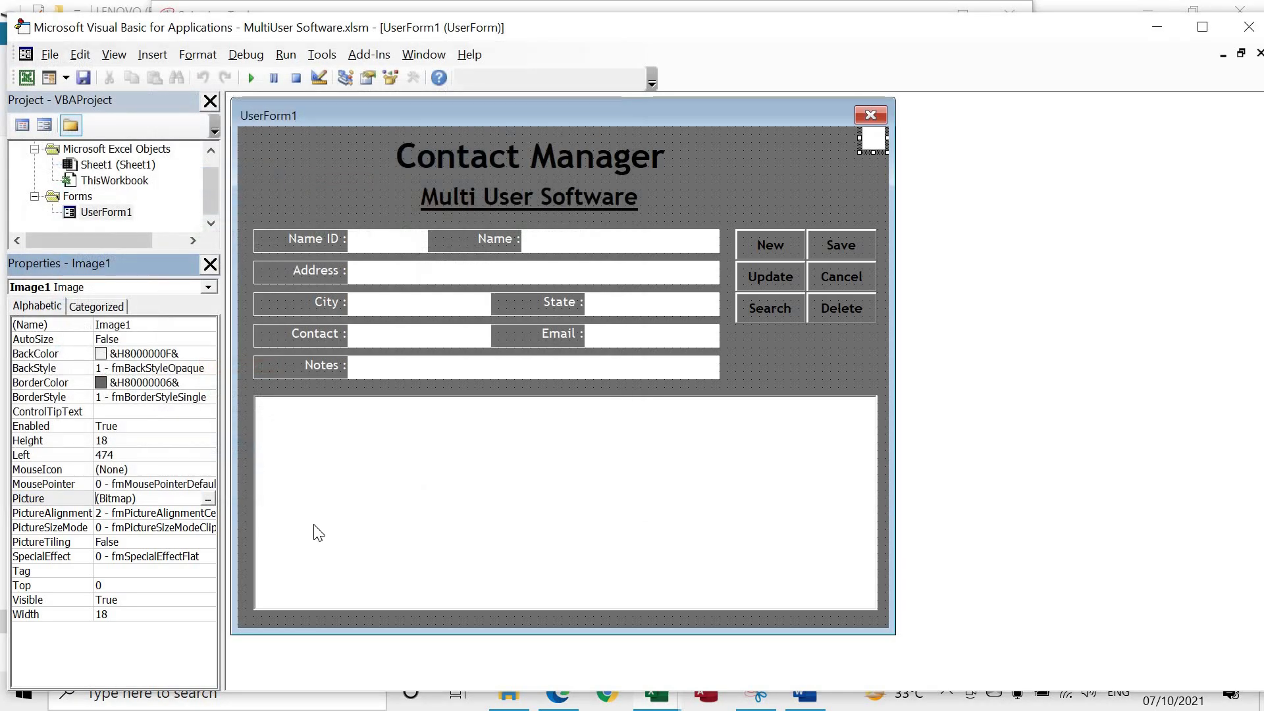
click(206, 528)
click(208, 529)
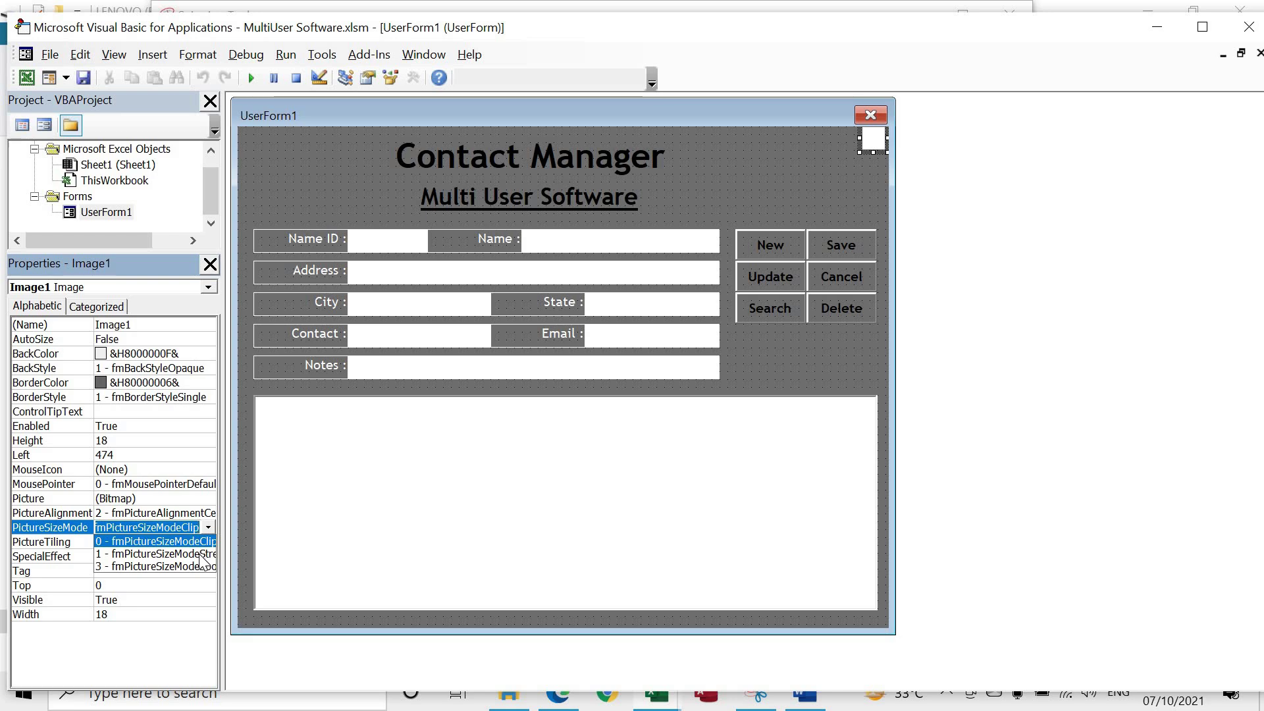
click(204, 557)
click(792, 164)
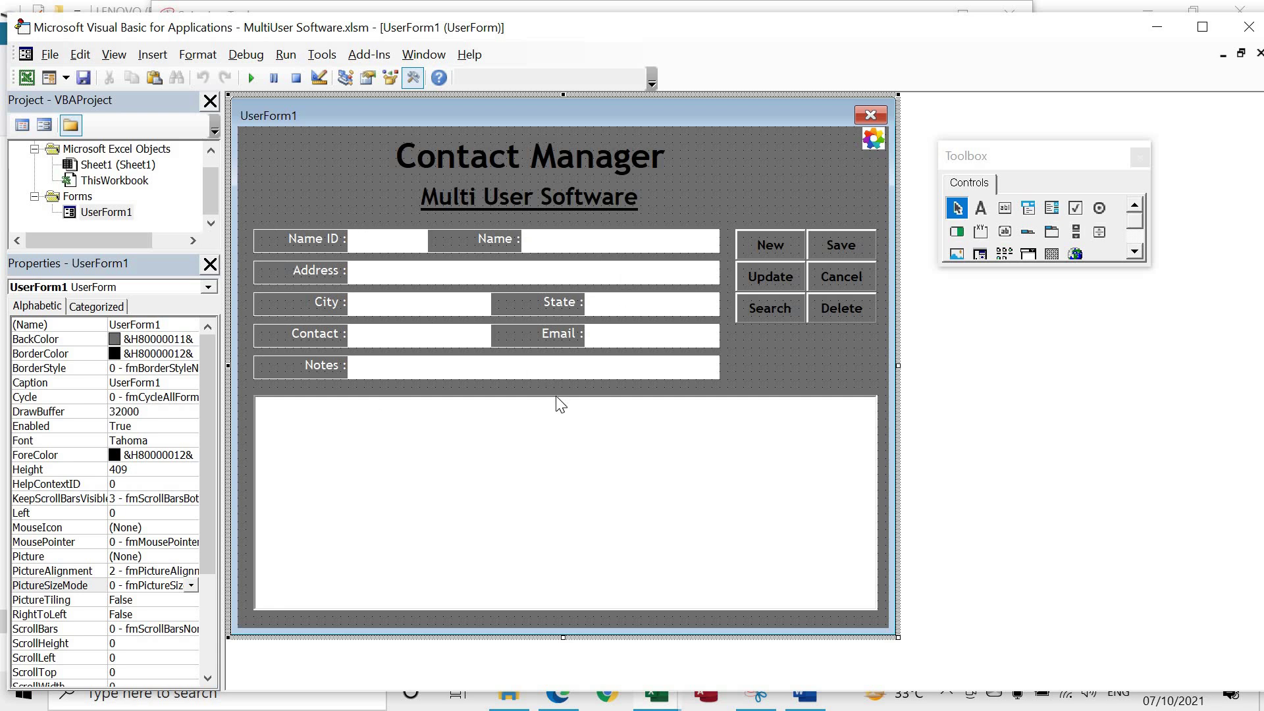
- In maximized Access, create a default blank database, then close it and discard its table
click(714, 693)
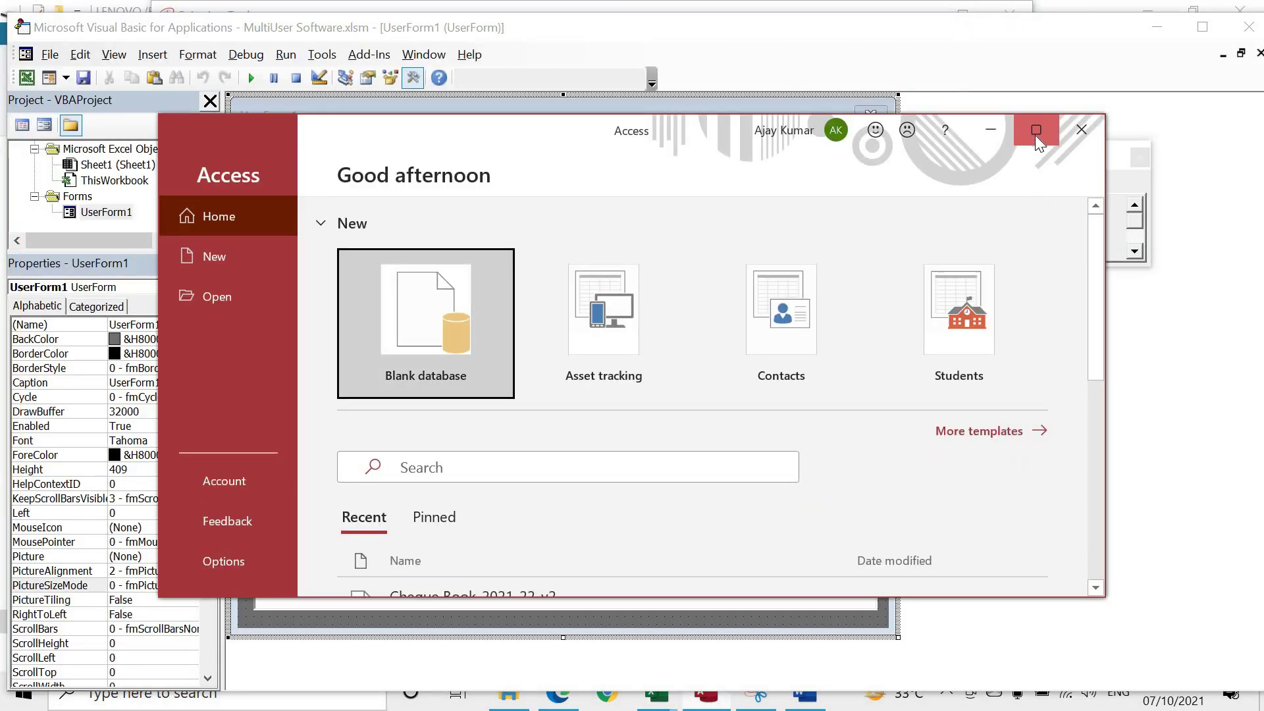
click(1036, 131)
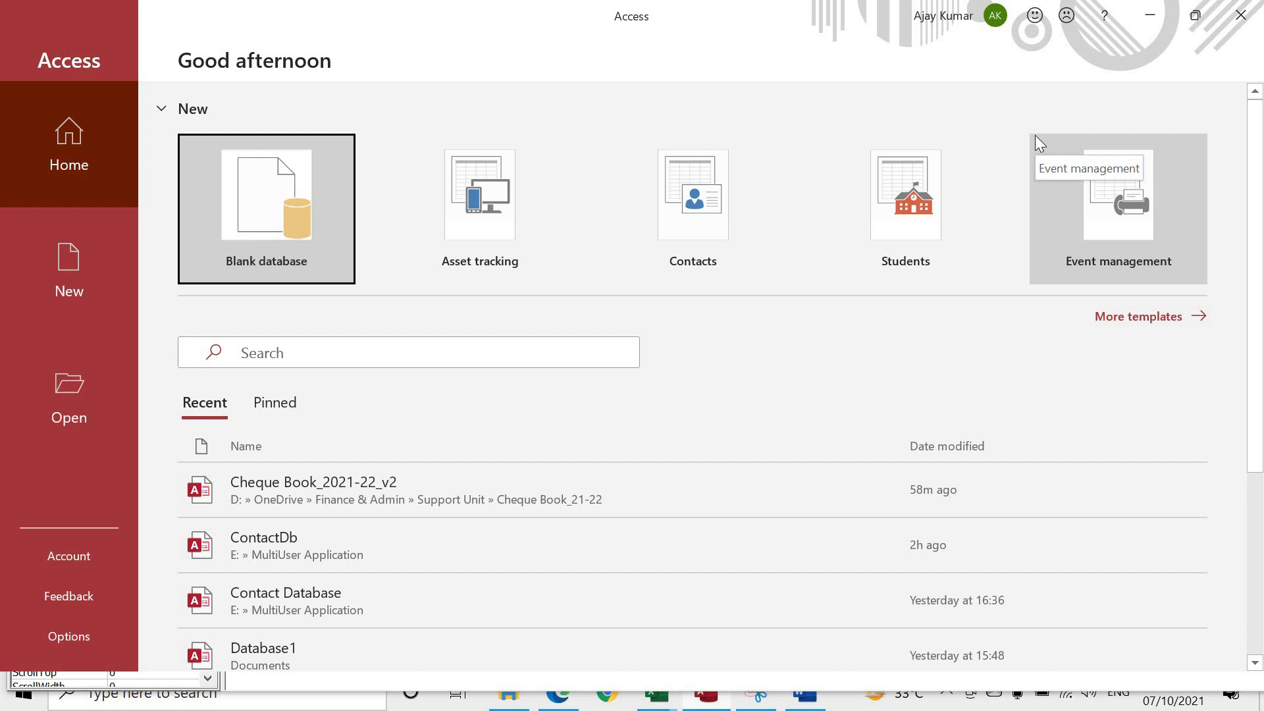
click(283, 181)
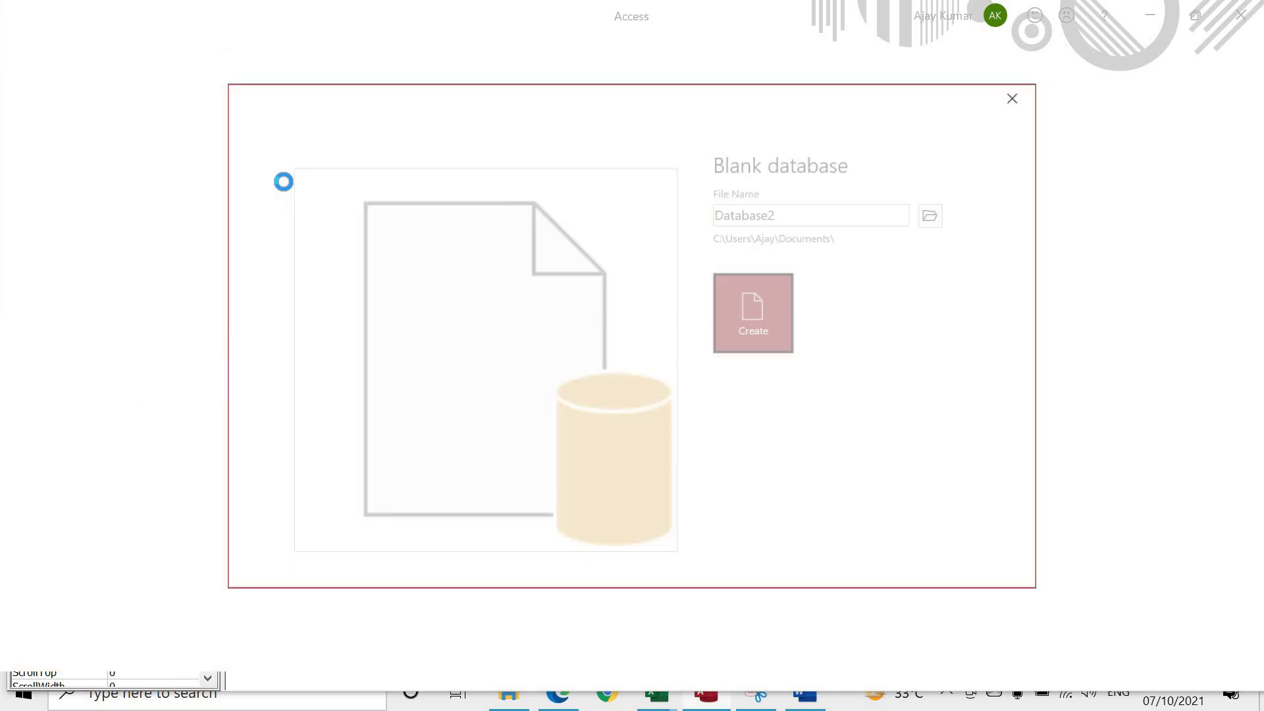
click(754, 308)
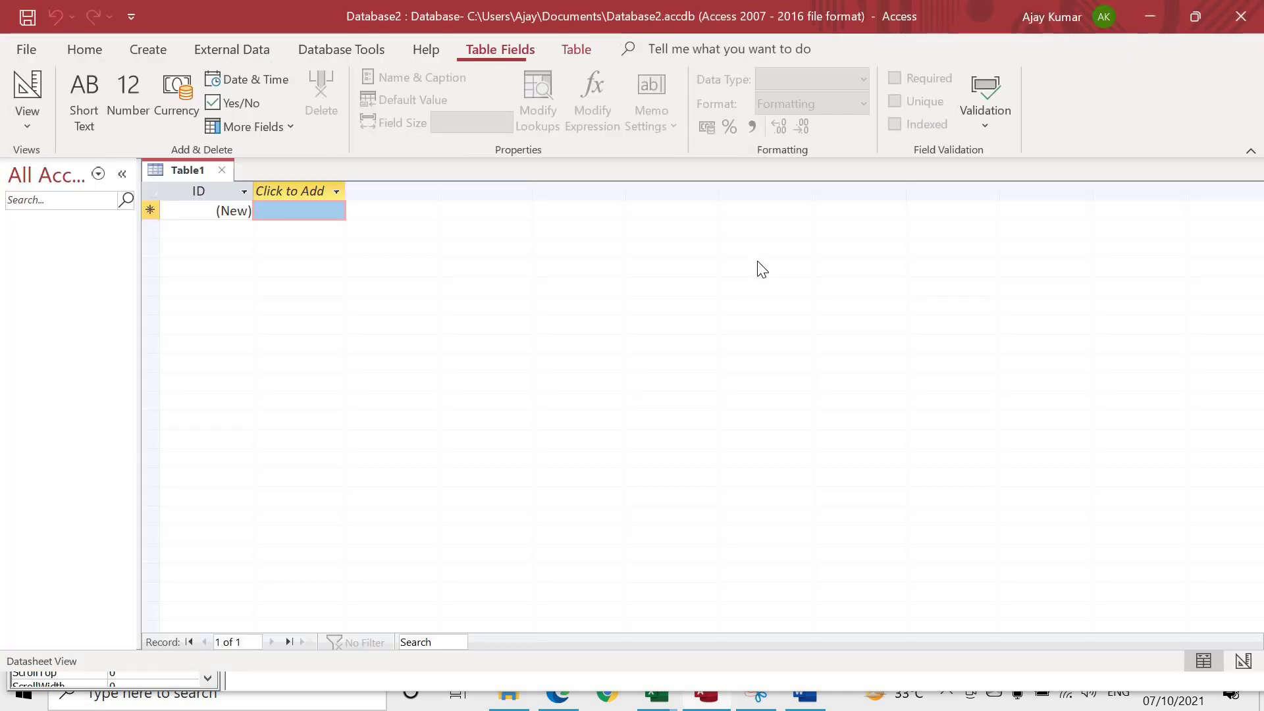
key(ctrl+s)
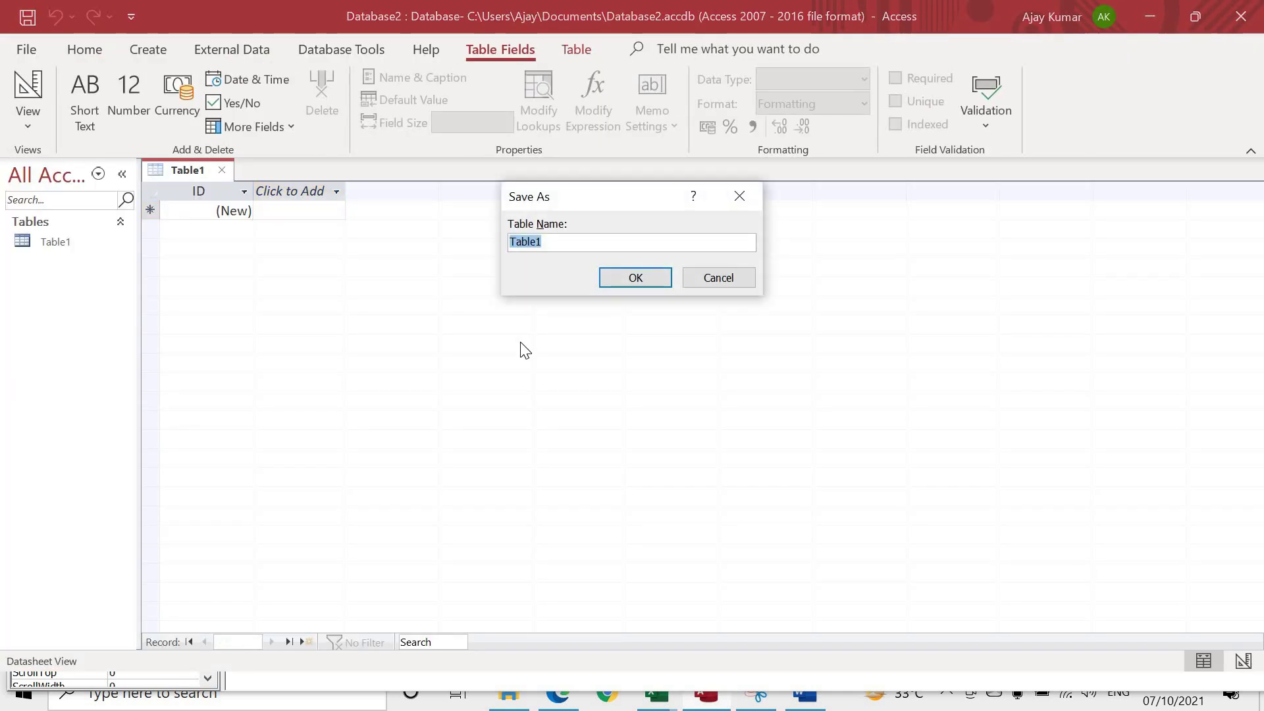
click(724, 278)
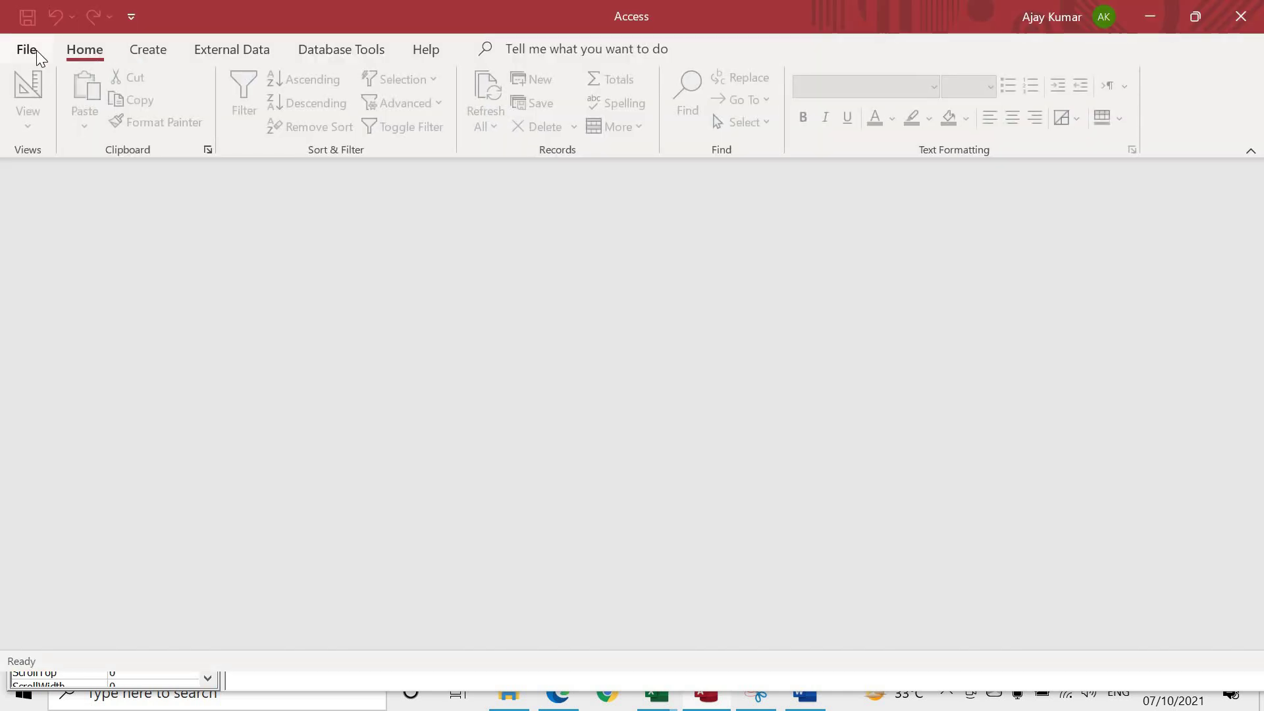
- Create a blank database named MultiUser in E:\MultiUser Application
click(37, 50)
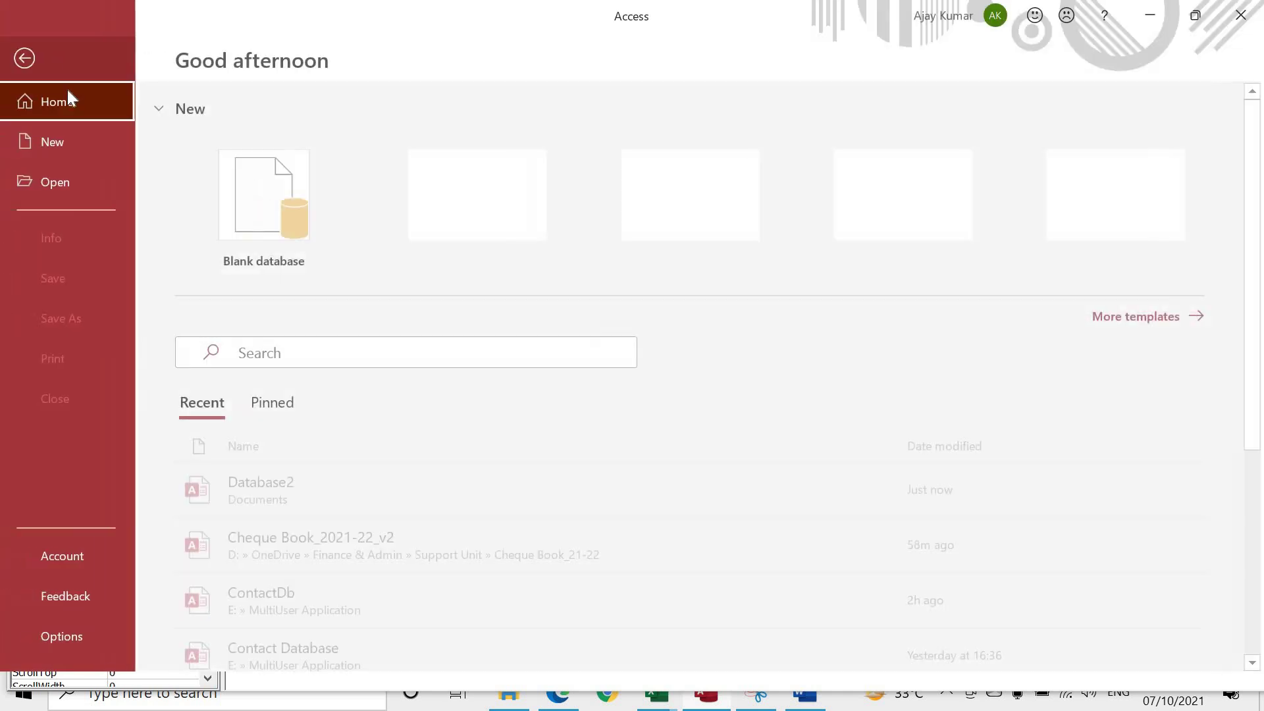
click(82, 156)
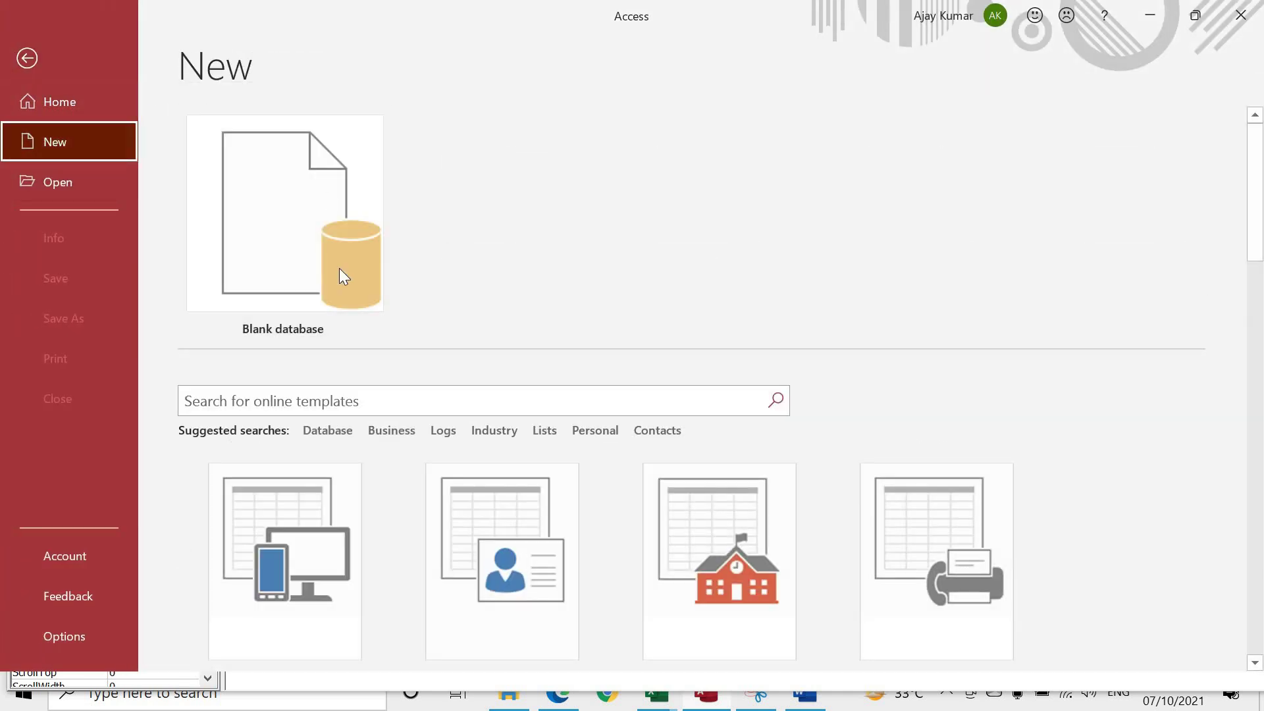
click(304, 237)
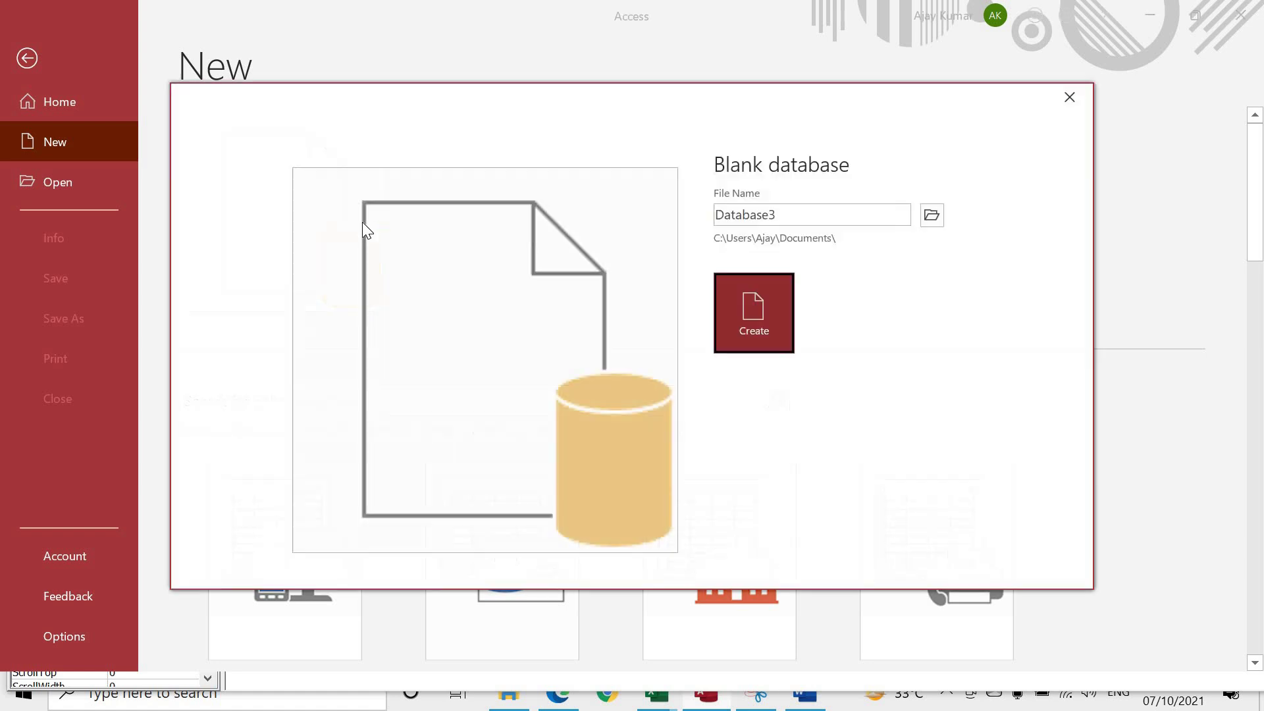
click(933, 217)
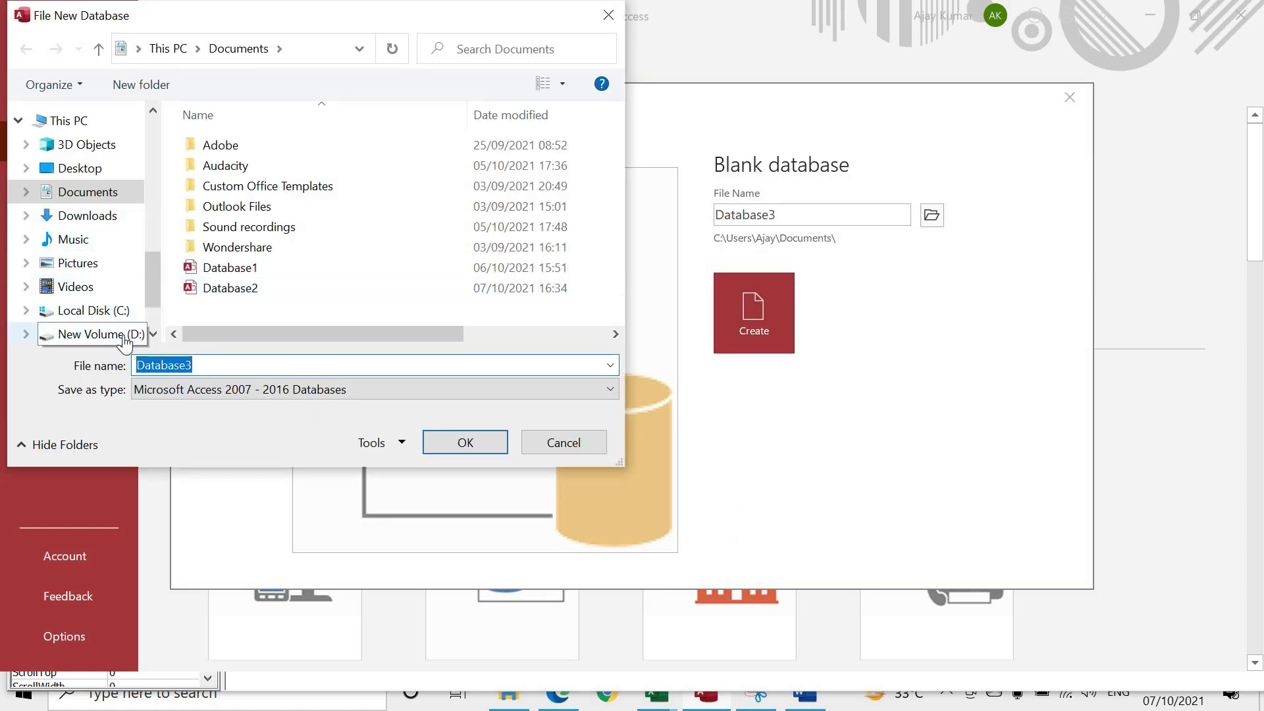
scroll(105, 310, down, 1)
click(99, 283)
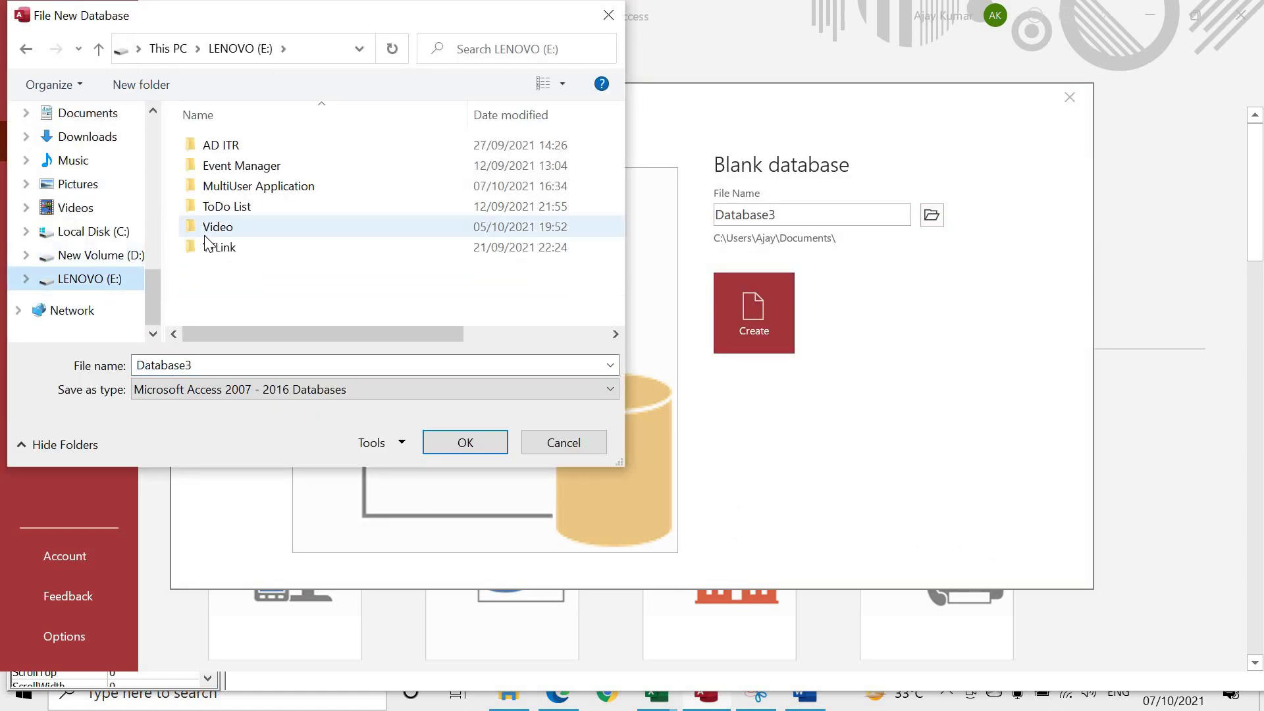
double_click(257, 186)
text(Mul)
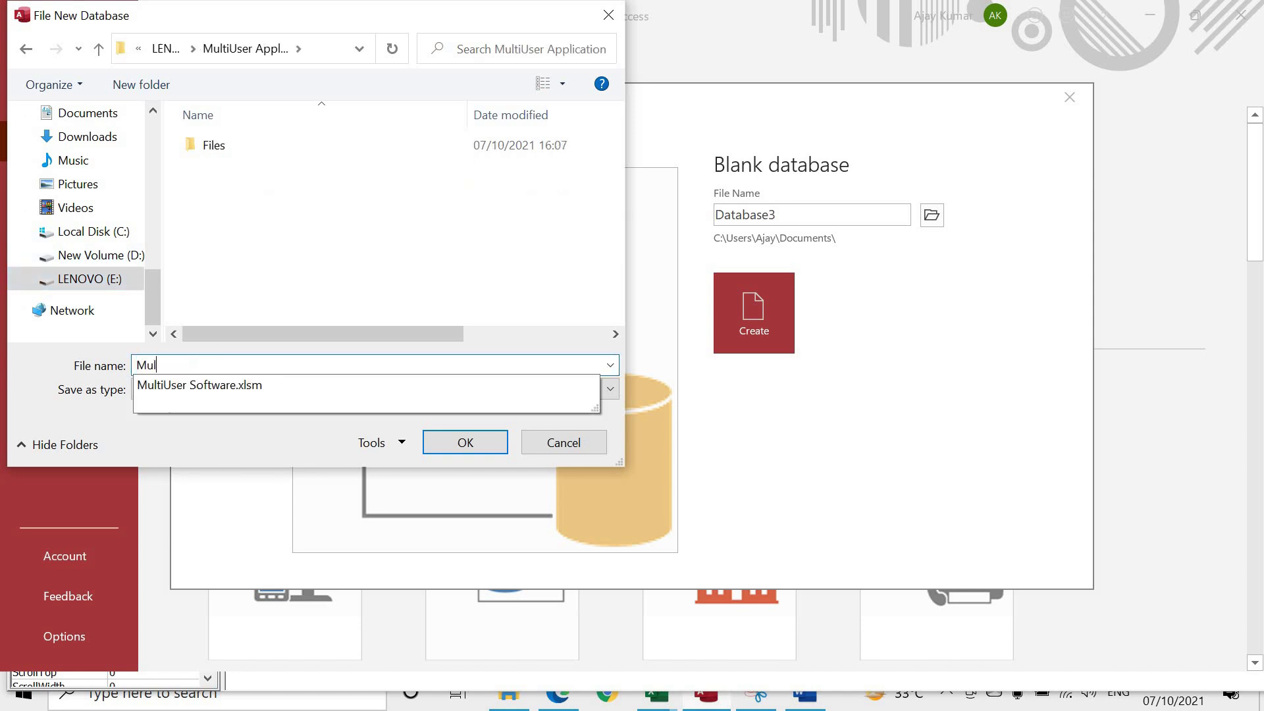
text(tiUser)
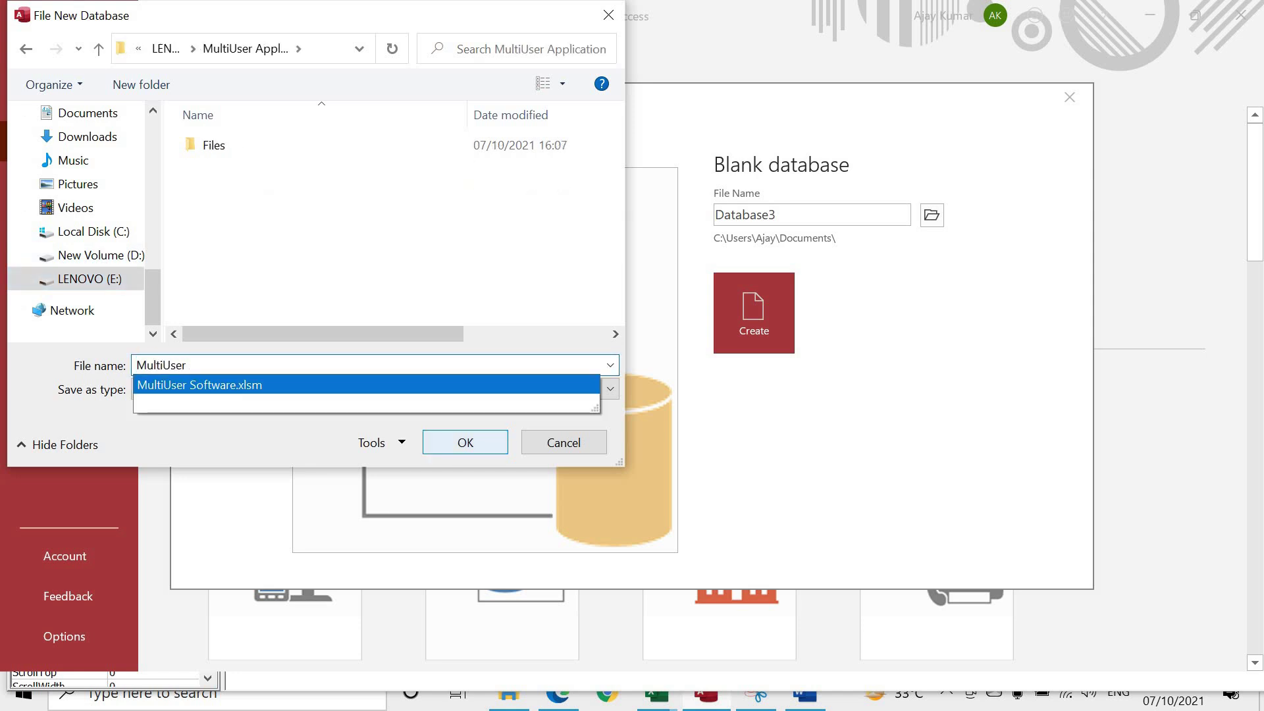
click(489, 442)
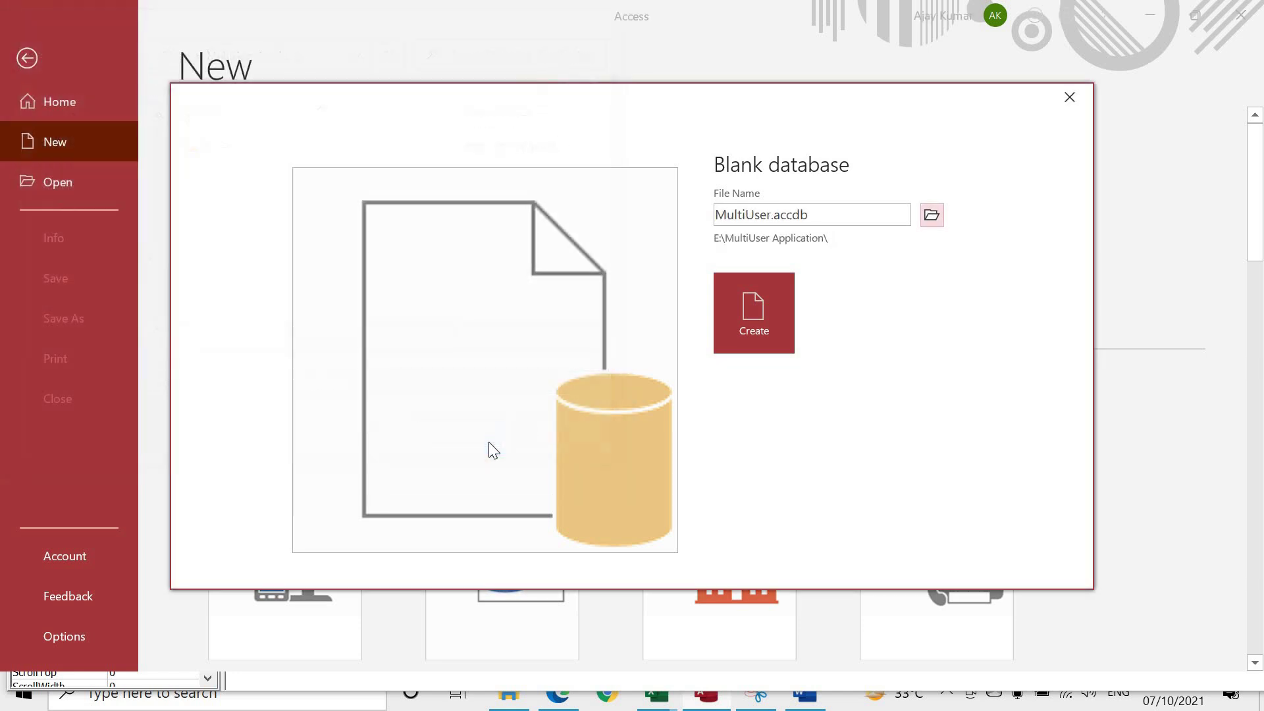
click(753, 312)
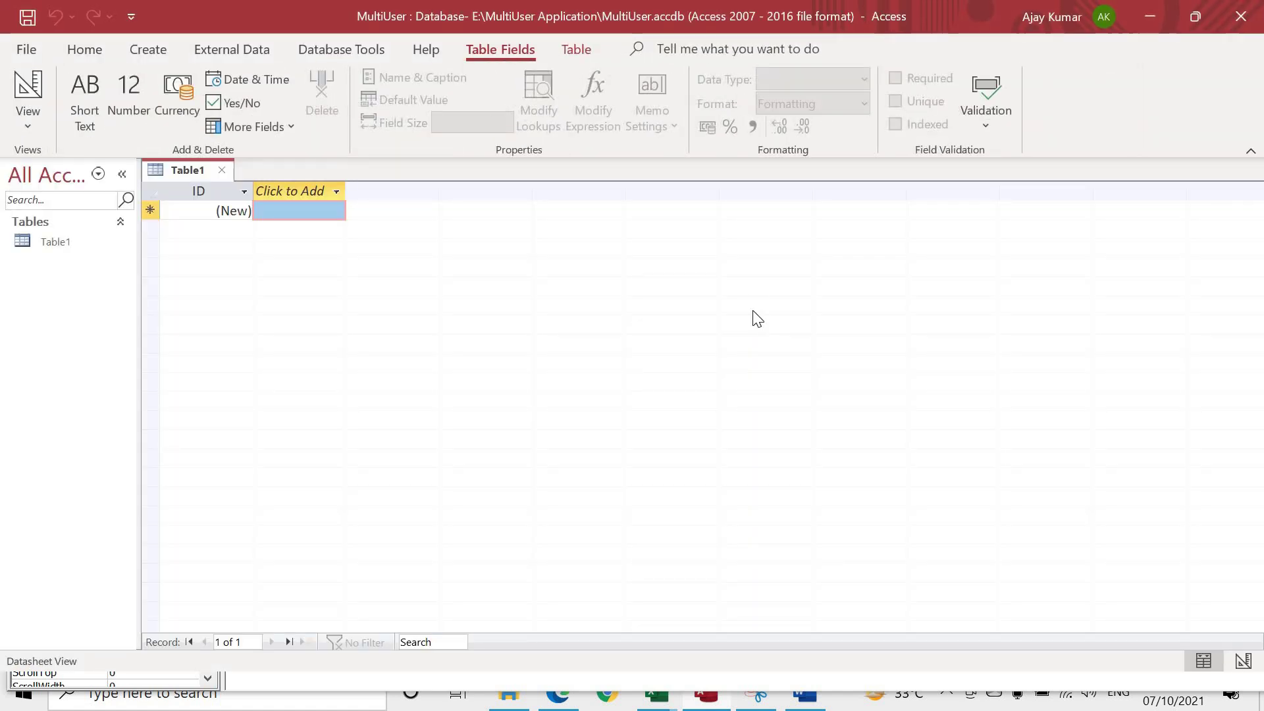
- Close the VBA editor, select cell D6 in Excel, and switch to the Access Table1 window
key(alt+Tab)
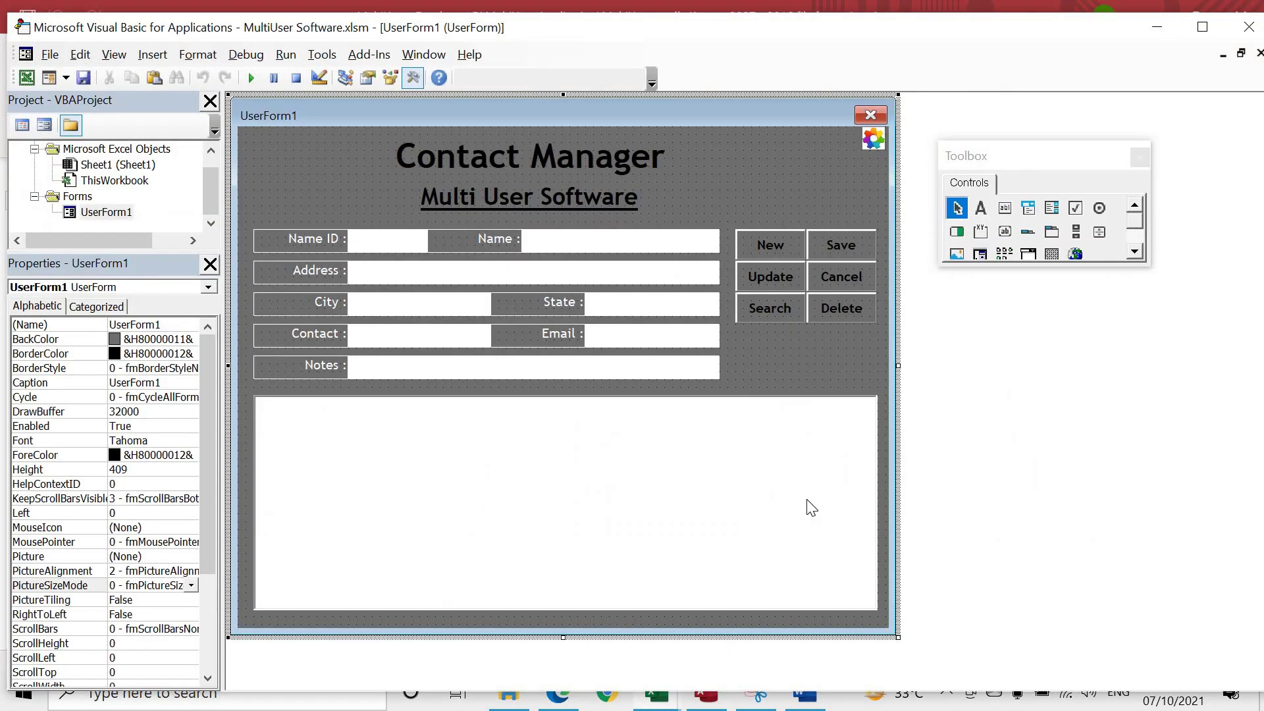
click(1249, 29)
click(219, 318)
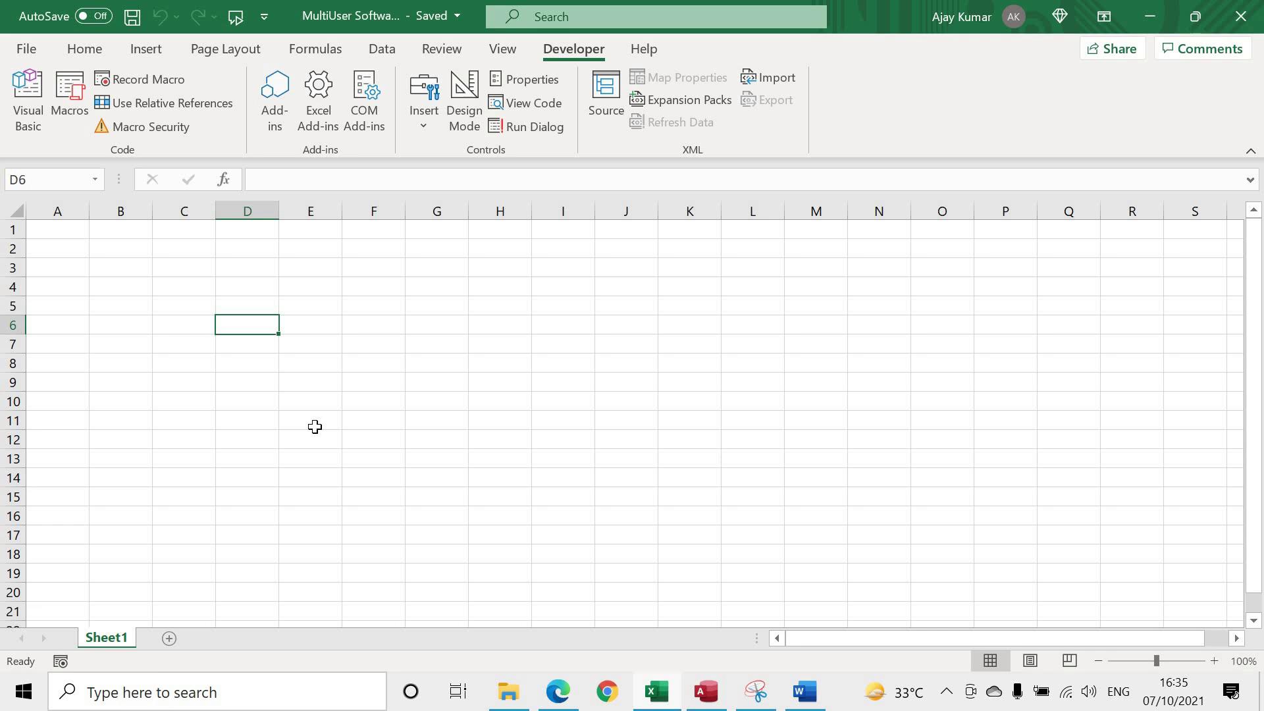
key(alt+Tab)
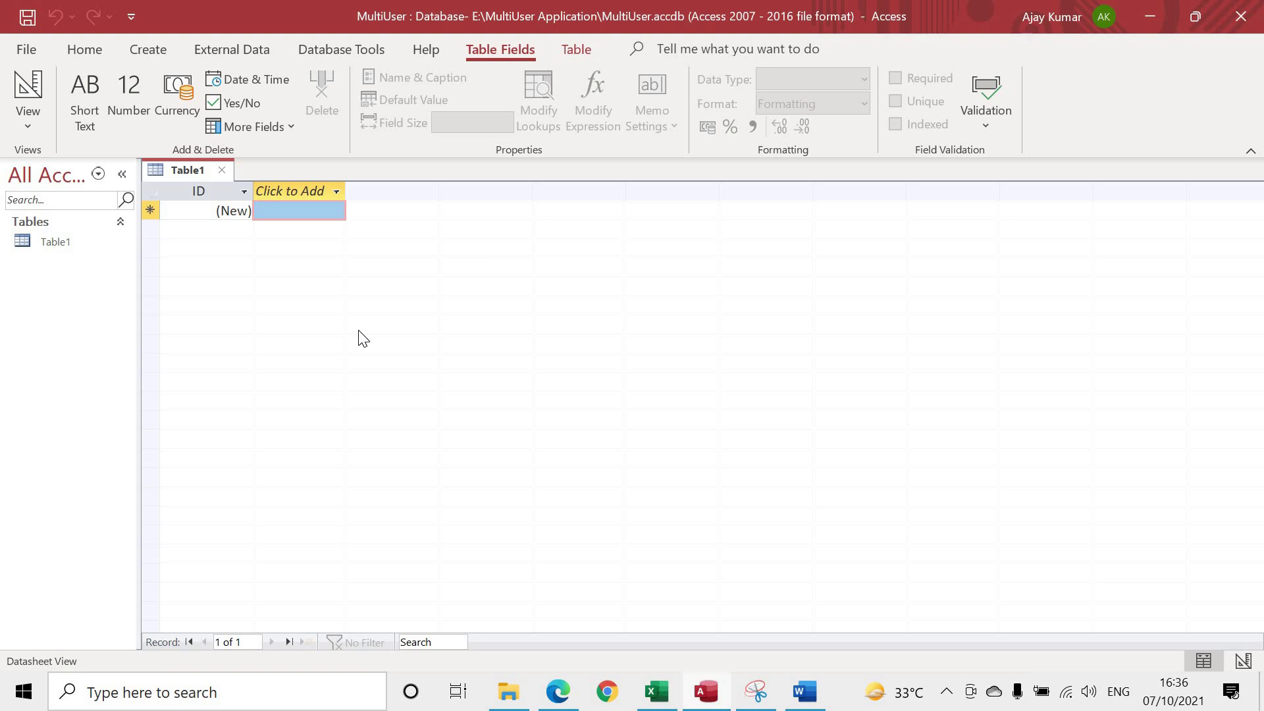
click(667, 704)
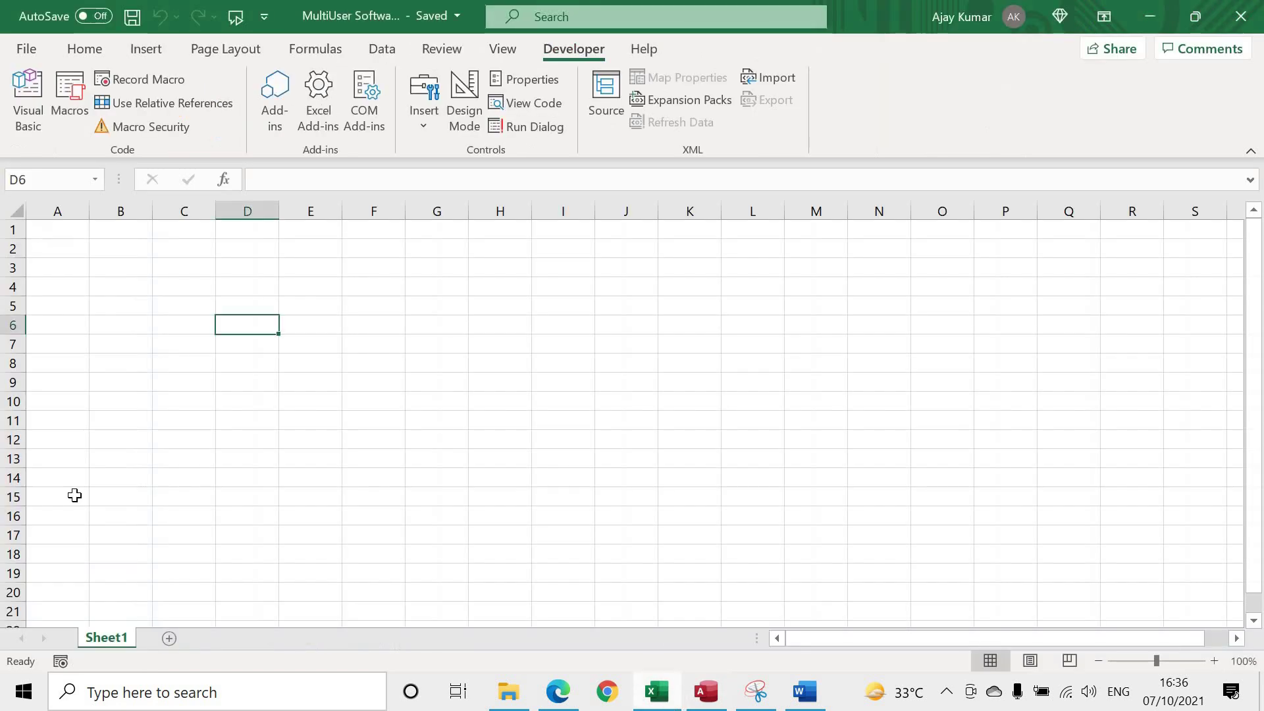
click(45, 228)
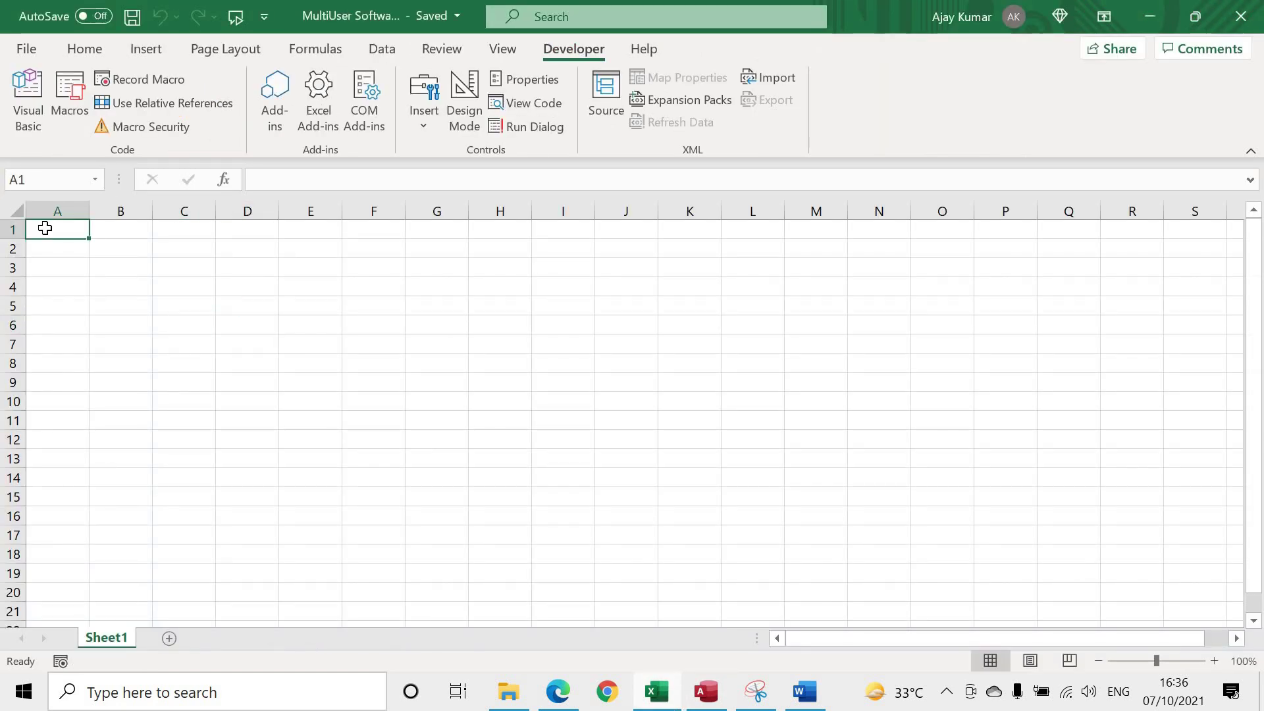
key(Right)
key(Right)
key(Right)
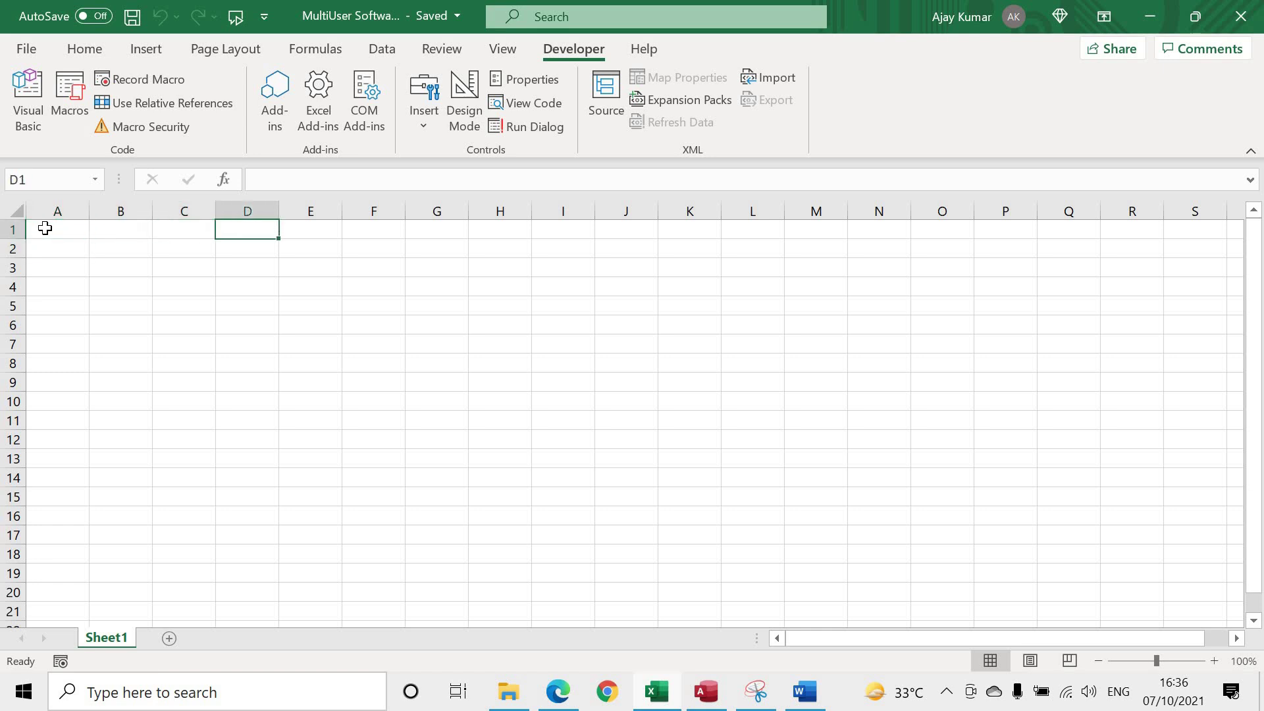
key(Left)
key(Left)
key(Left)
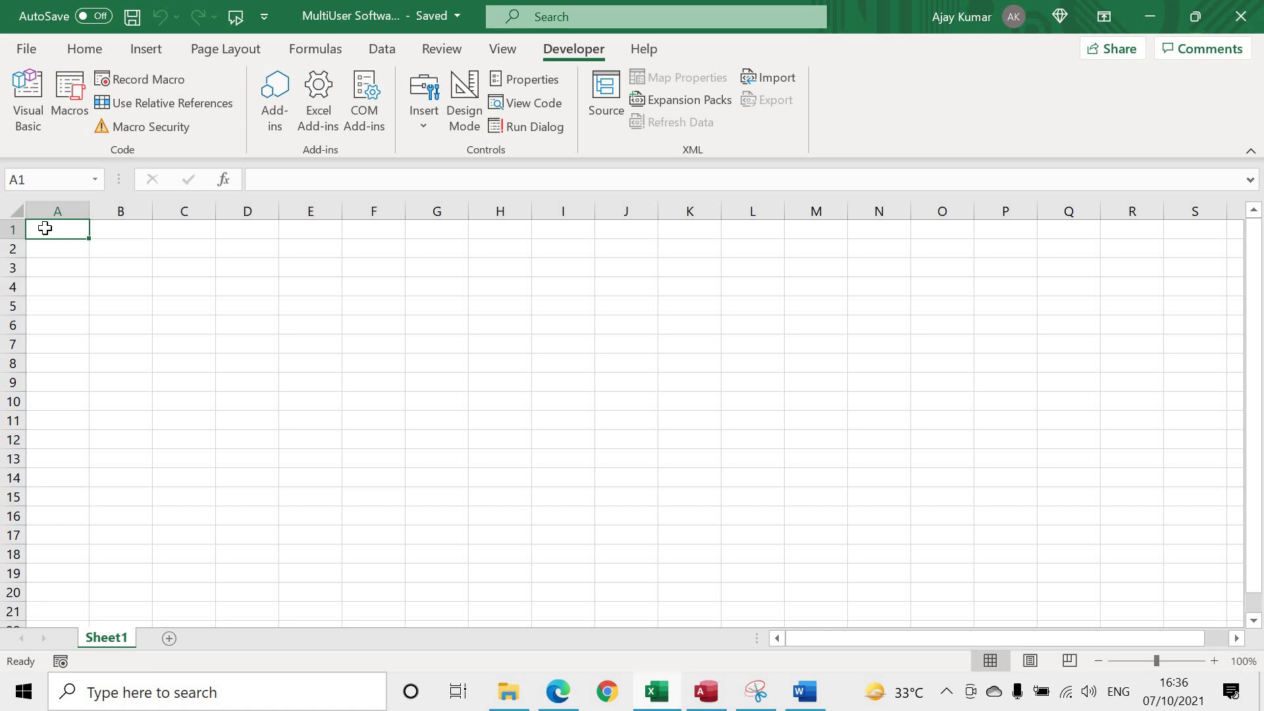
key(Right)
key(Right)
key(Right)
key(Right)
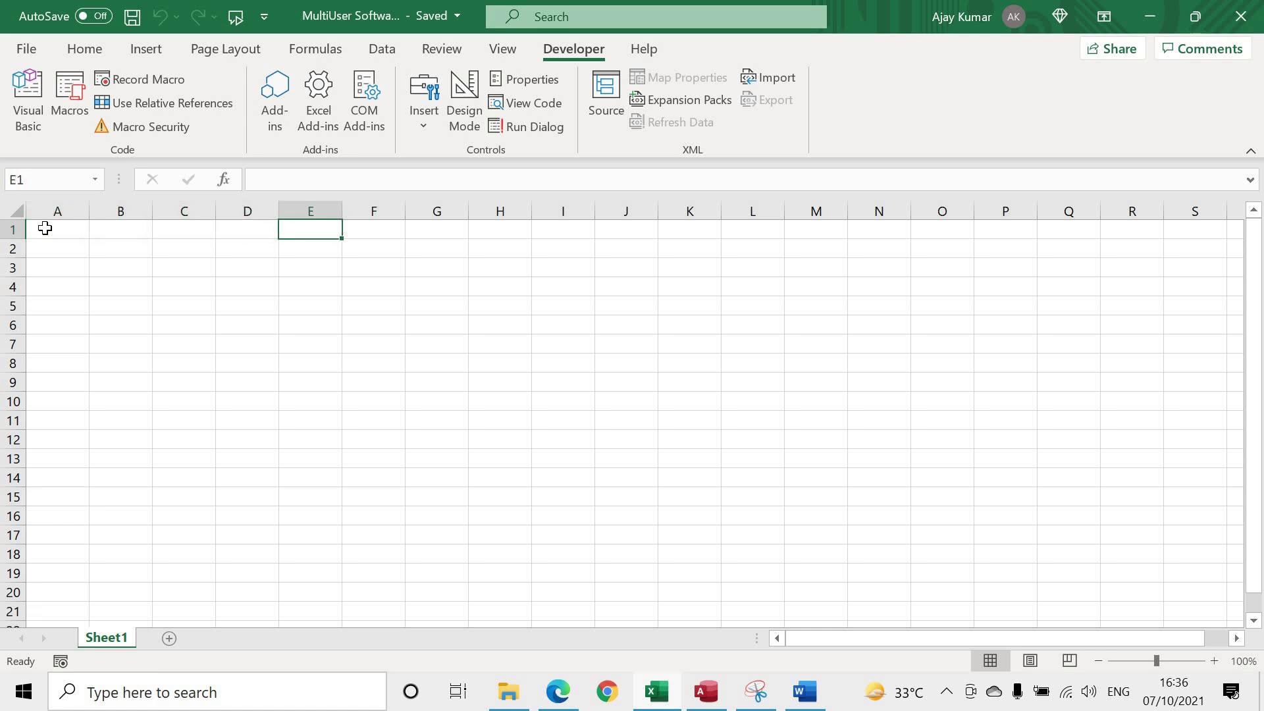
key(Right)
key(Right)
key(Right)
key(Right)
key(Right)
key(Right)
key(Left)
key(Left)
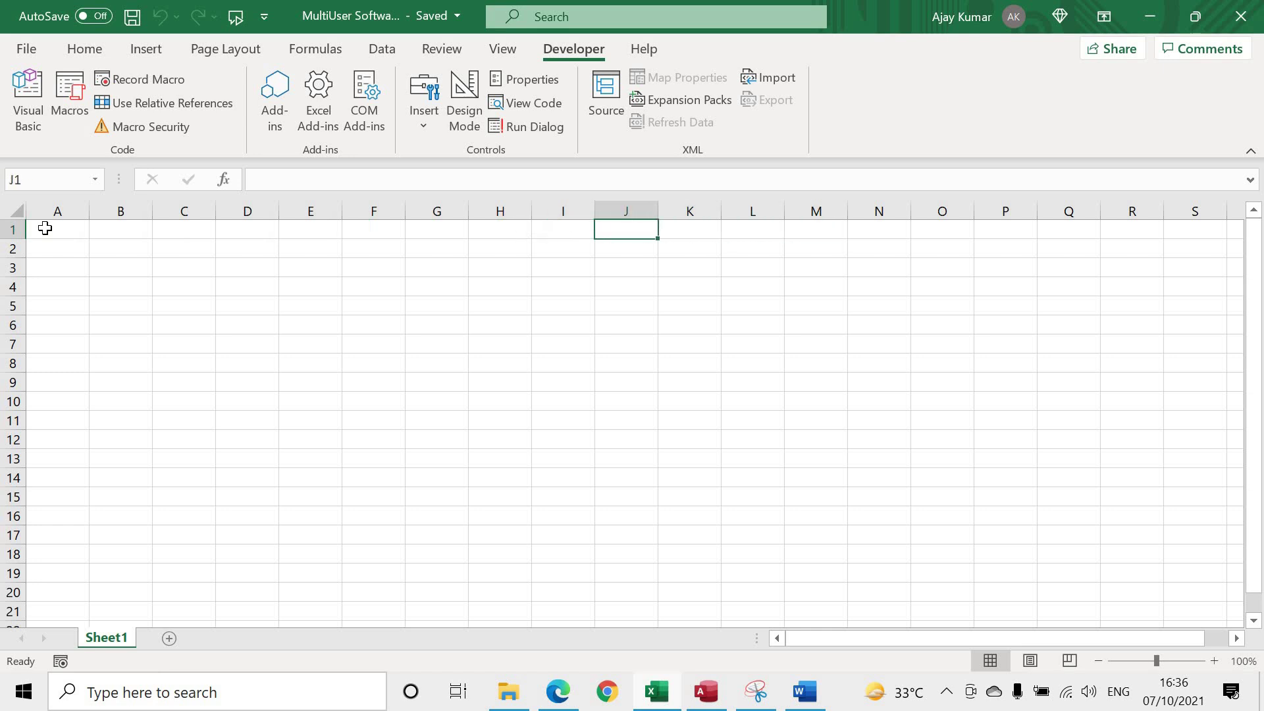
key(Left)
key(Left)
key(Left)
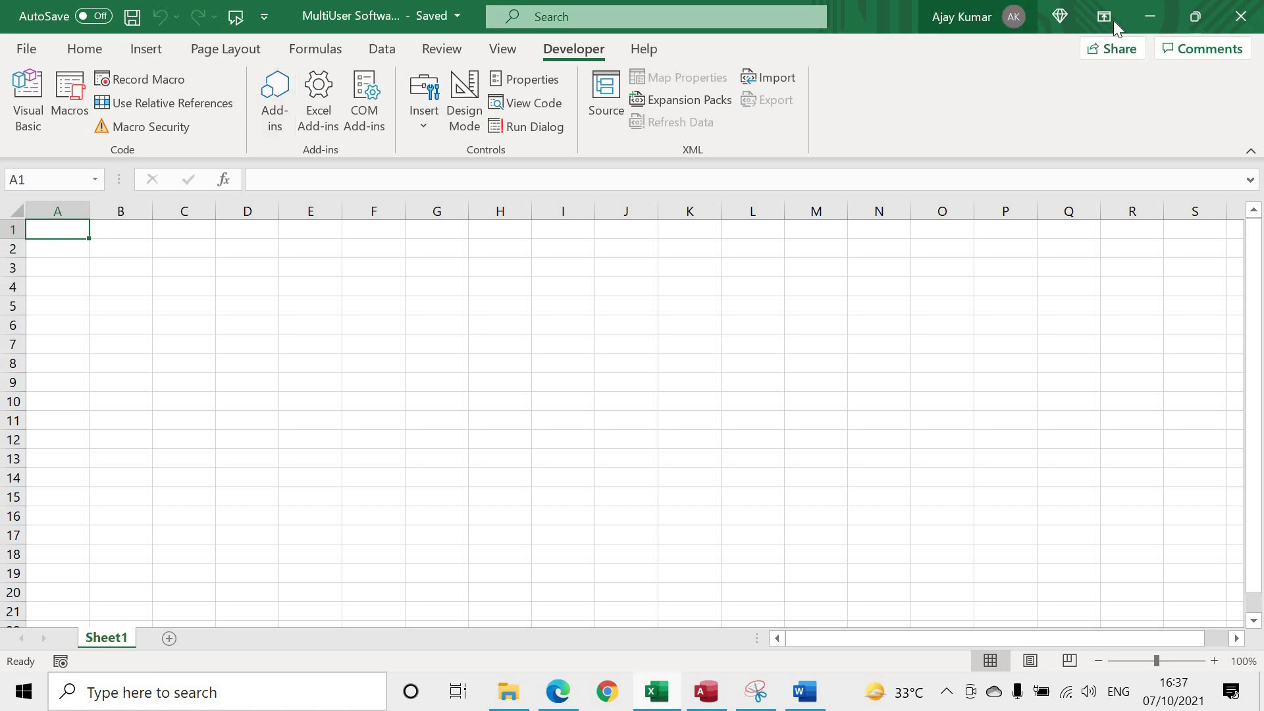
key(alt+Tab)
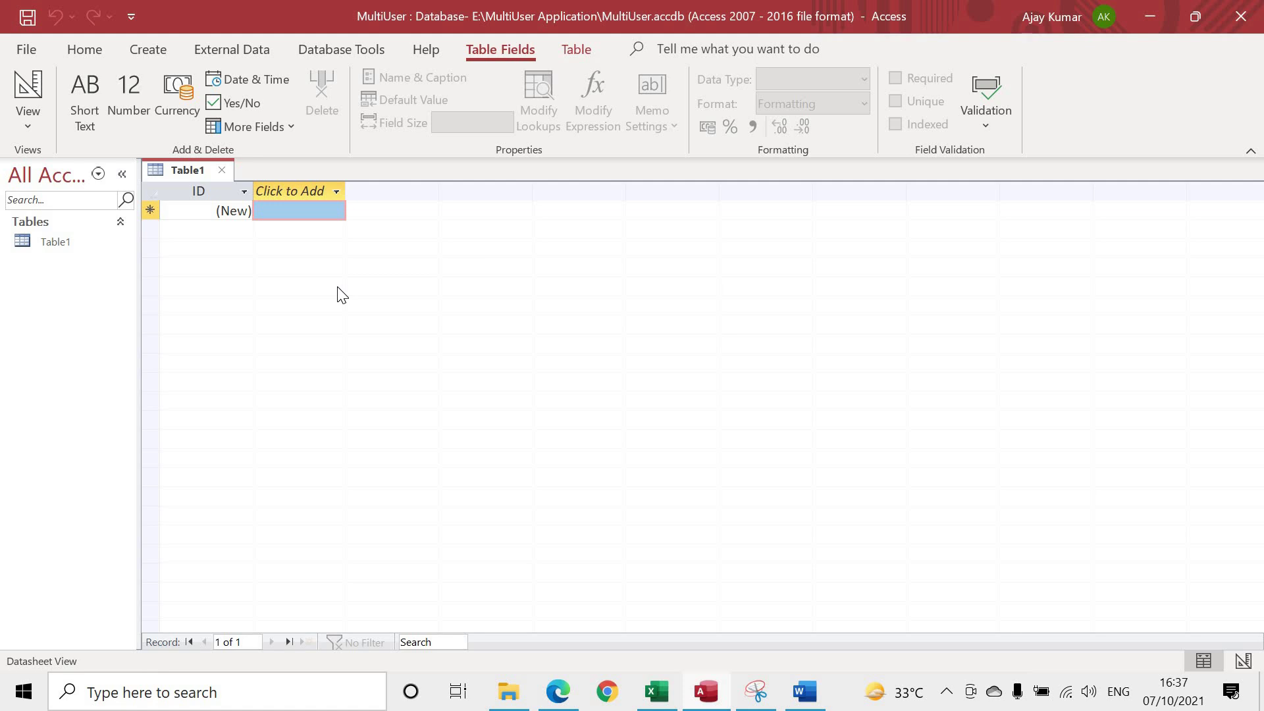
- Close Table1 and start a new table saved as ContDb in Design View
click(78, 241)
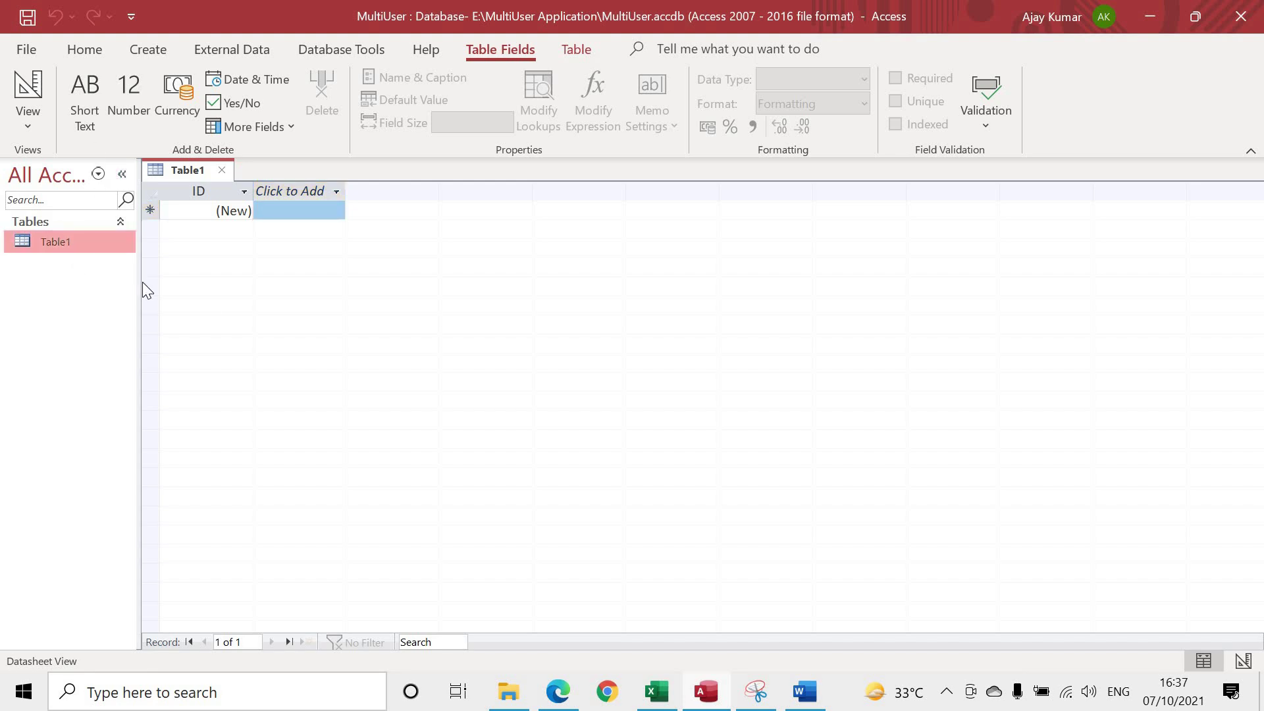
key(F2)
click(654, 407)
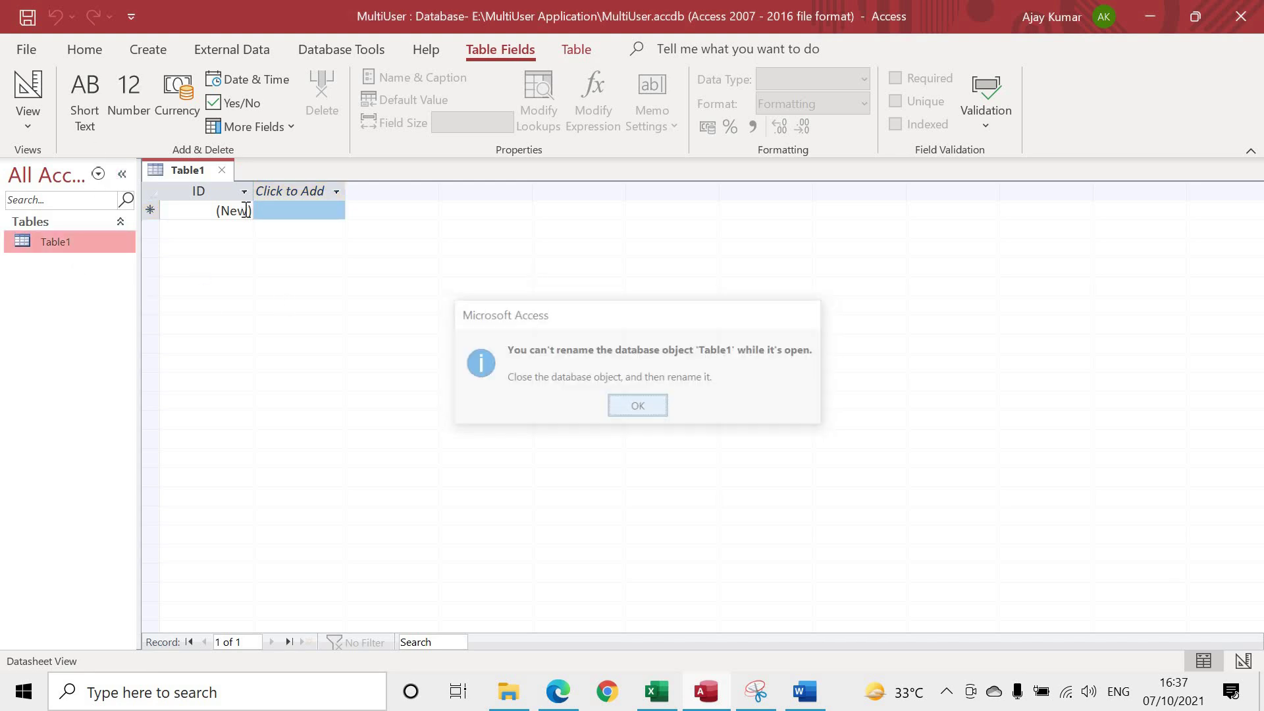
click(222, 170)
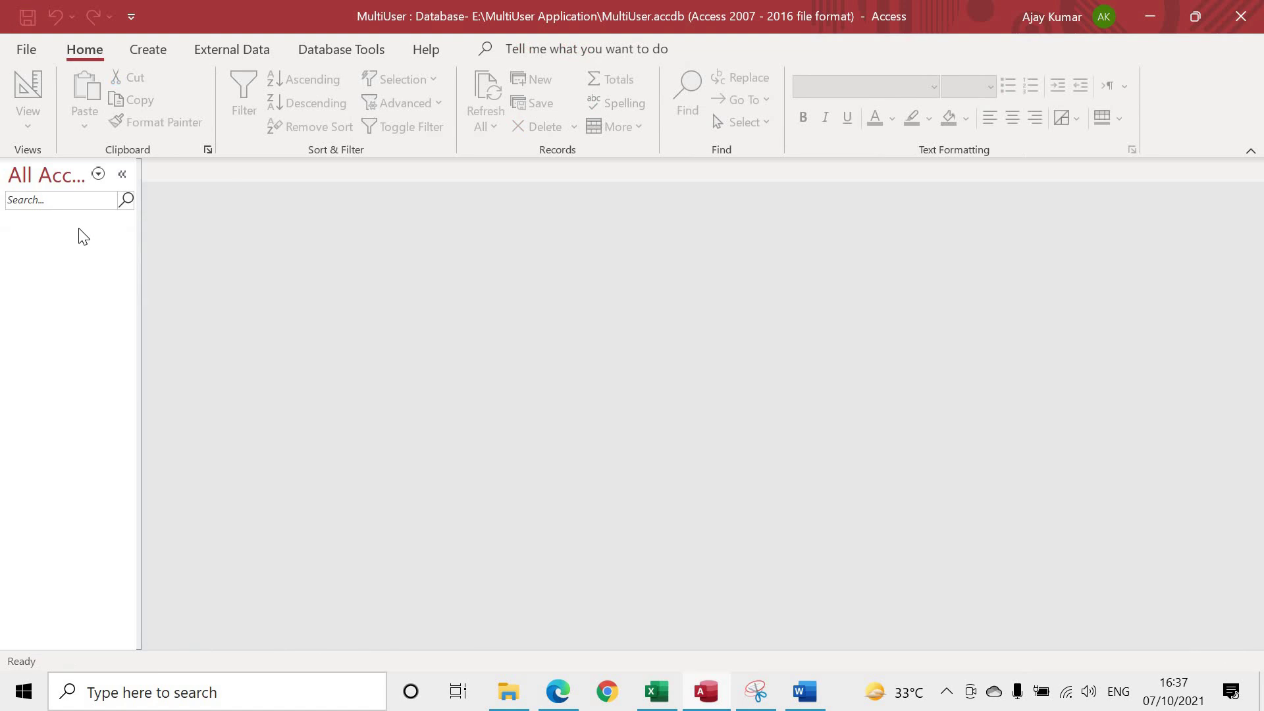
click(168, 50)
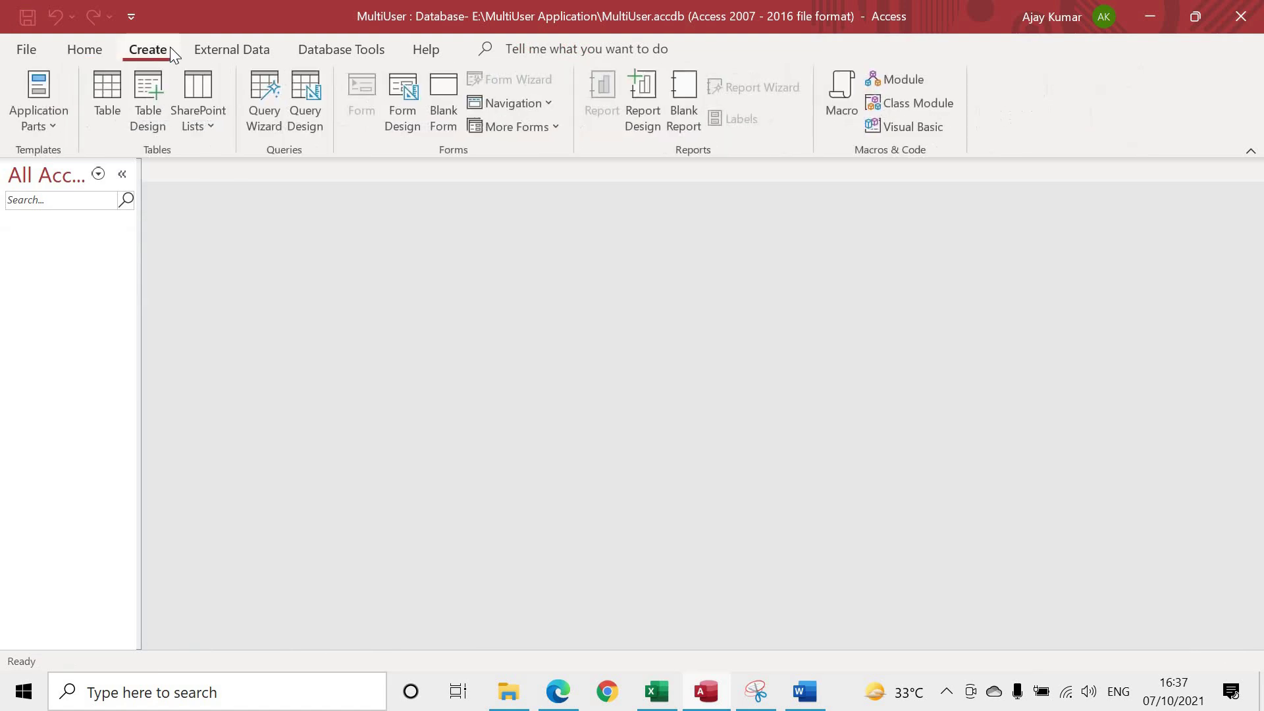
click(106, 101)
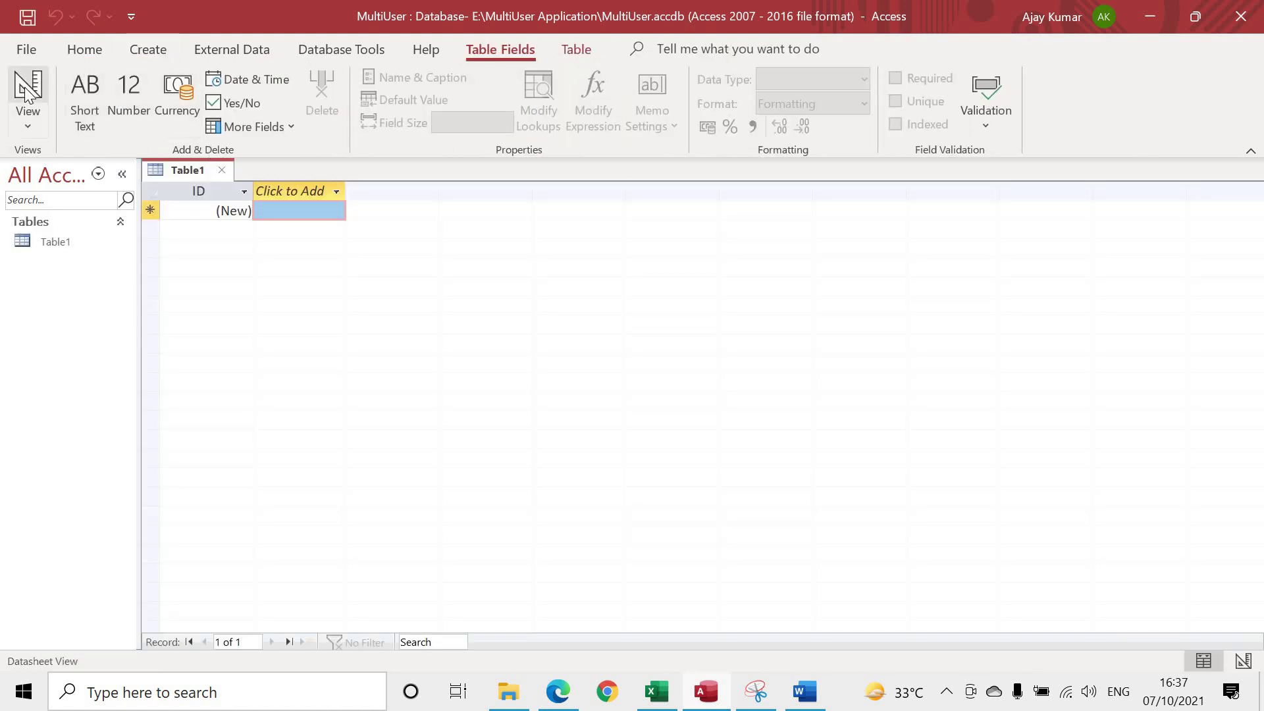
click(25, 87)
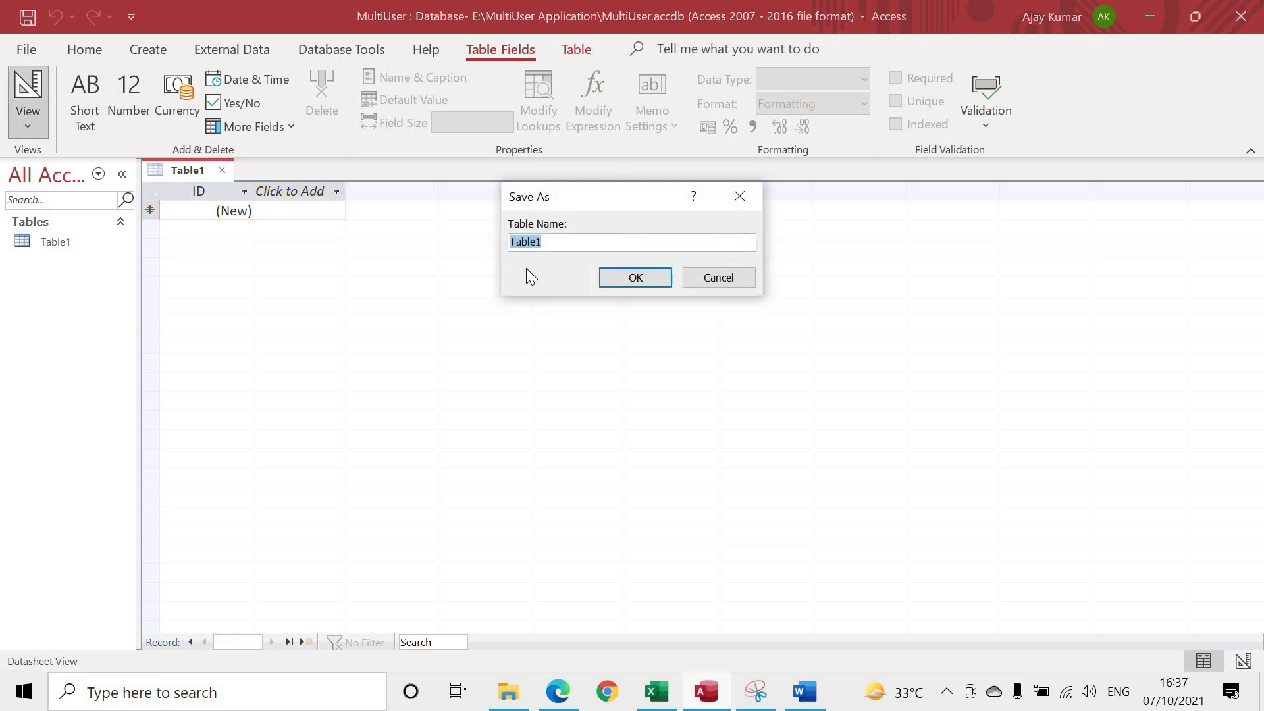
text(ContDb)
key(Return)
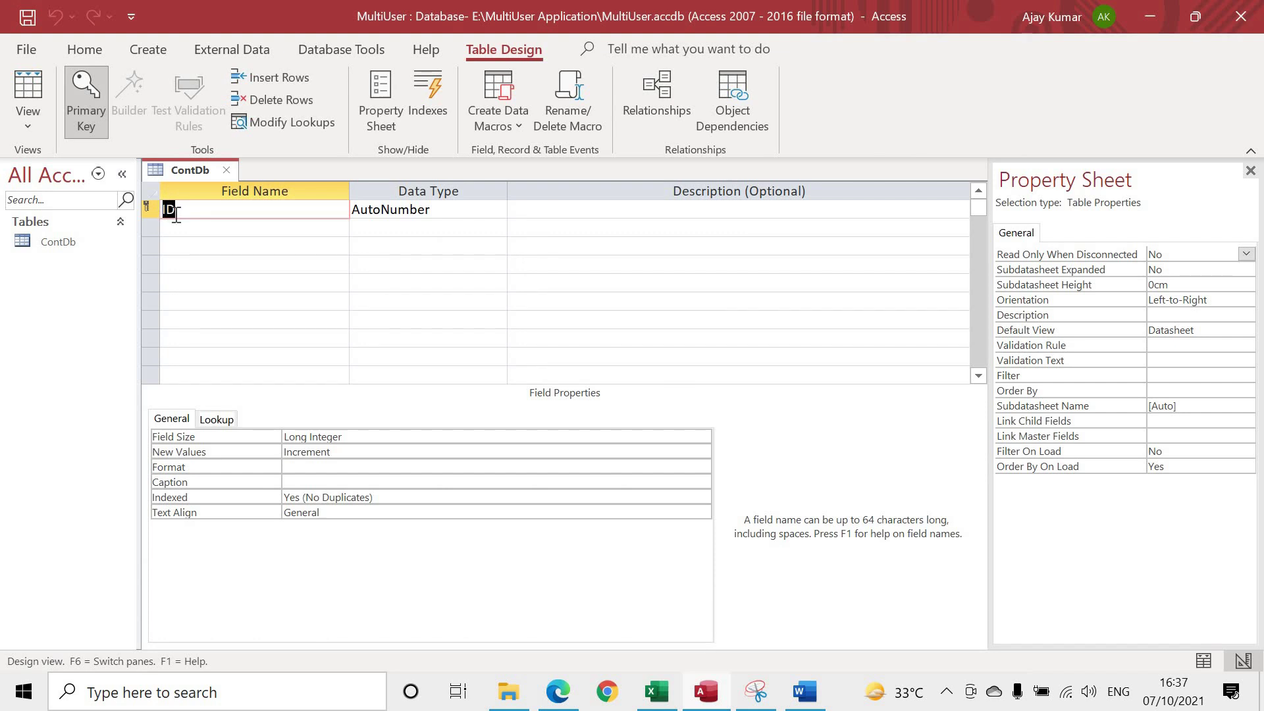
- Add the NameID field and a Short Text Name field, accepting the reserved-word warning
text(NameID)
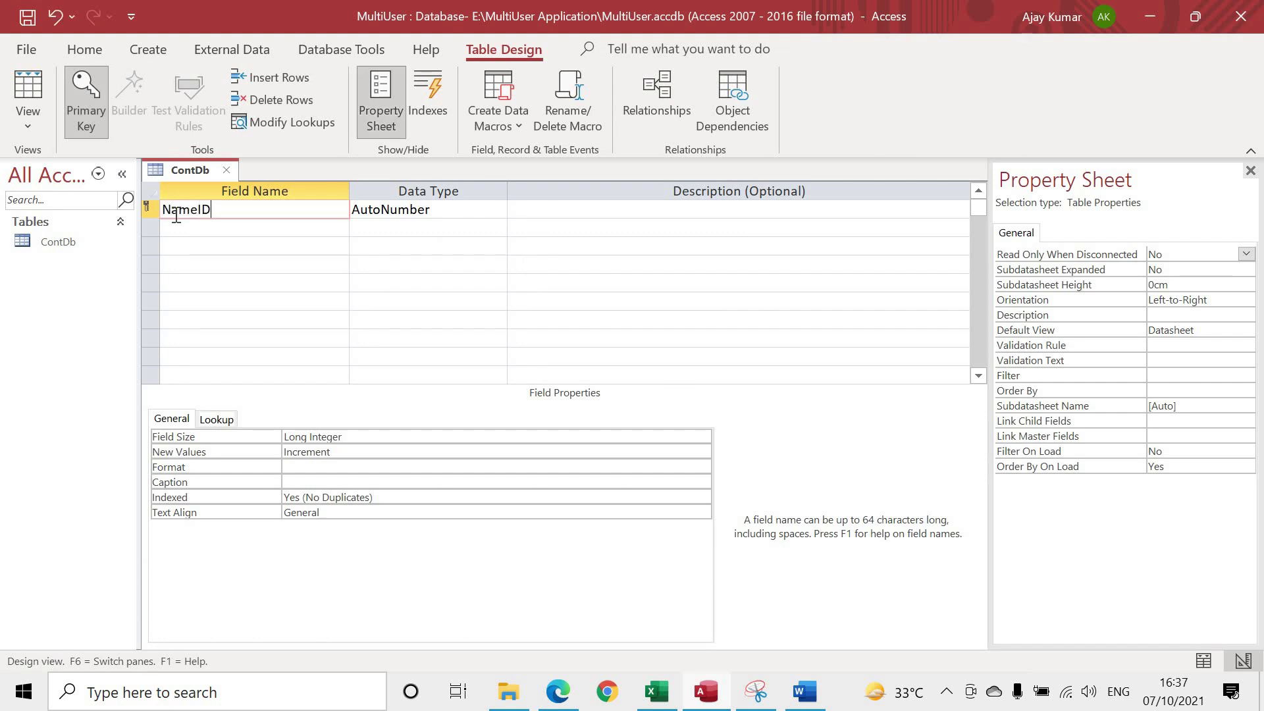
key(Tab)
key(Tab)
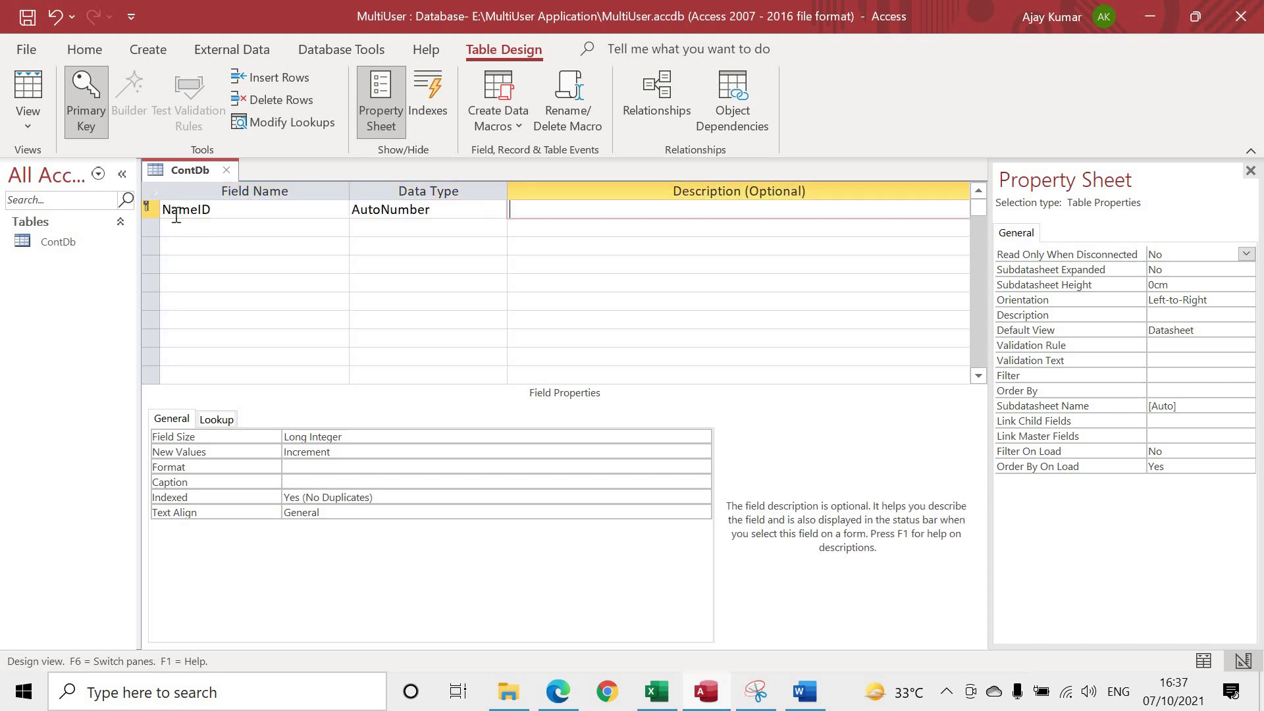
key(Tab)
text(N)
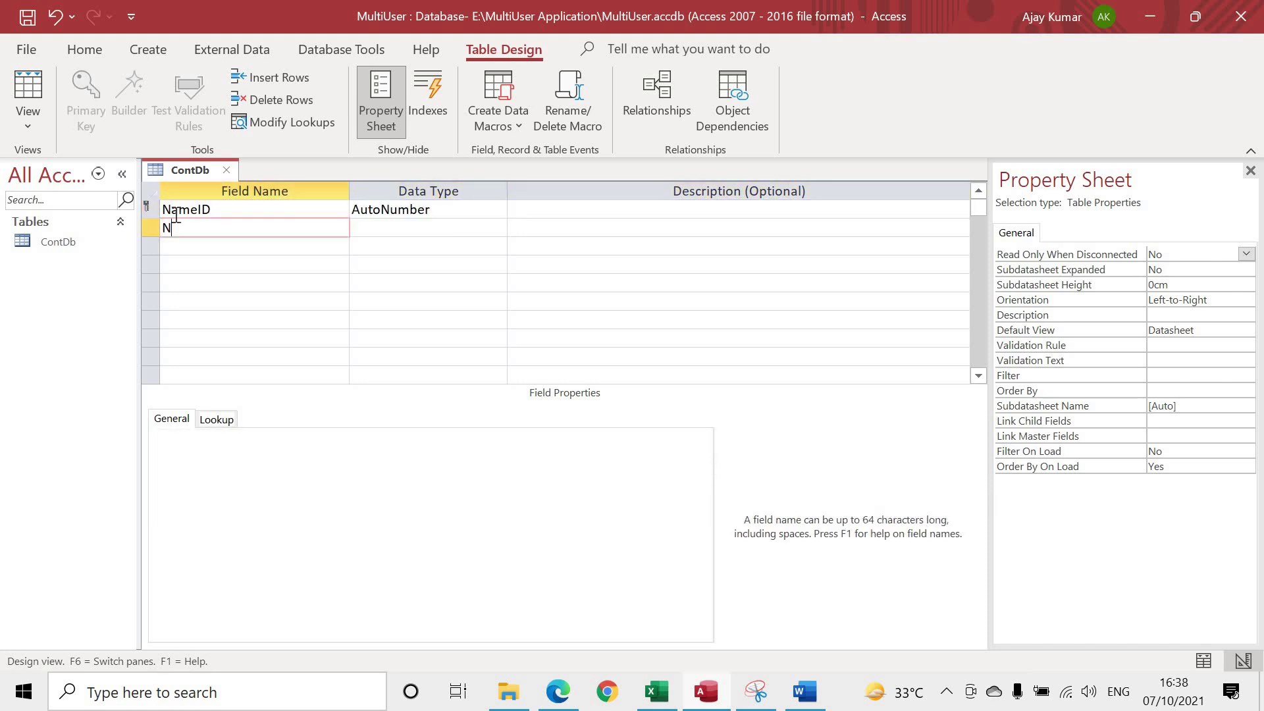
text(ame)
key(Tab)
key(Return)
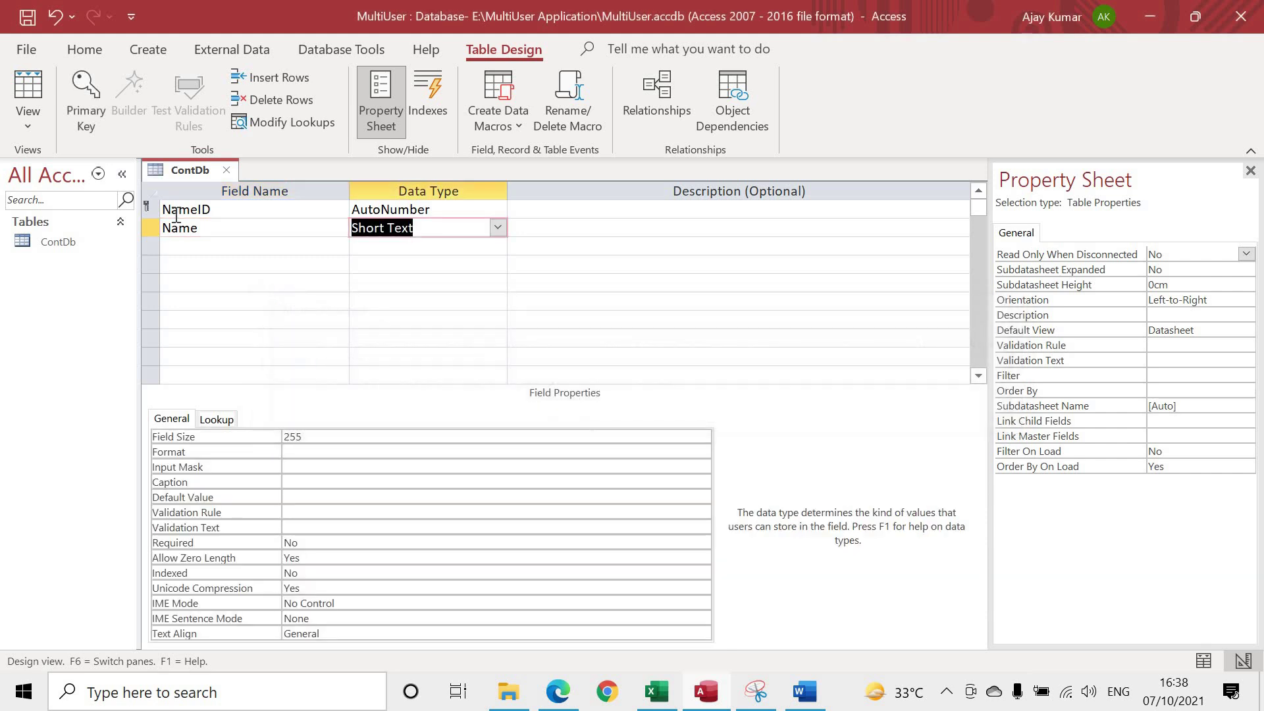
key(Tab)
- Add Addresss as Long Text, plus City and State fields
key(Tab)
text(Addres)
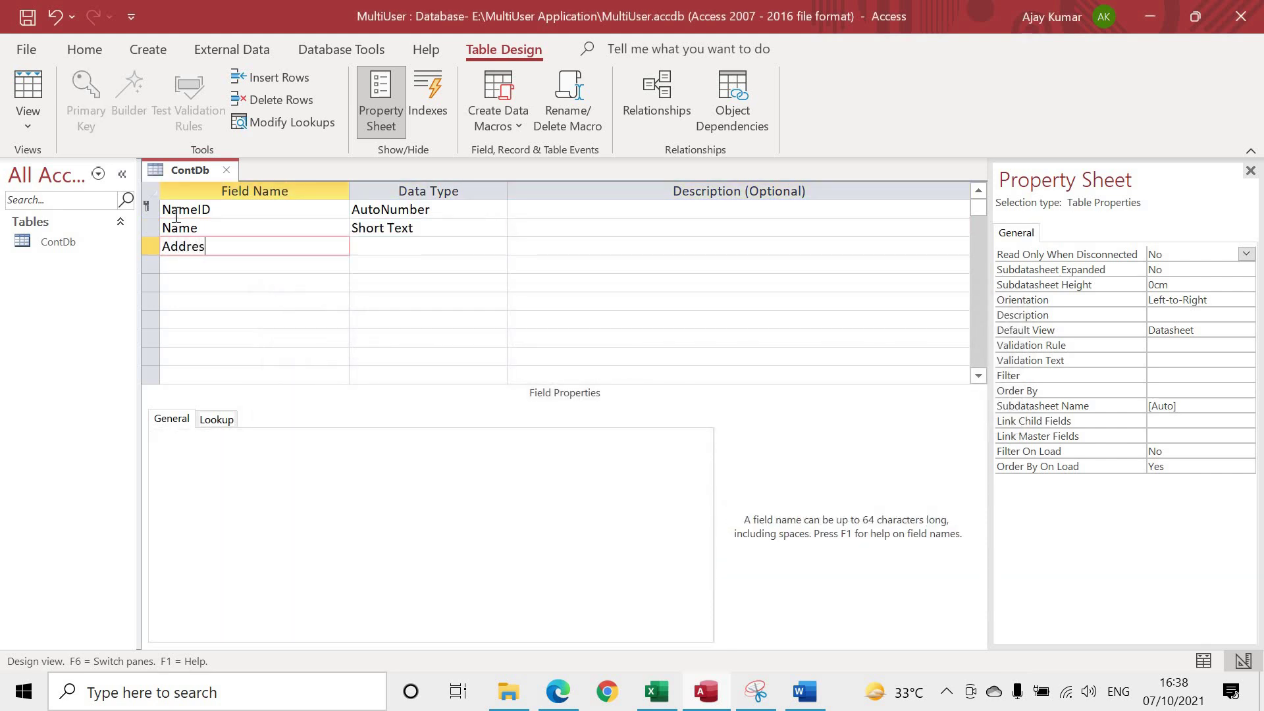
text(ss)
key(Tab)
text(lo)
key(Tab)
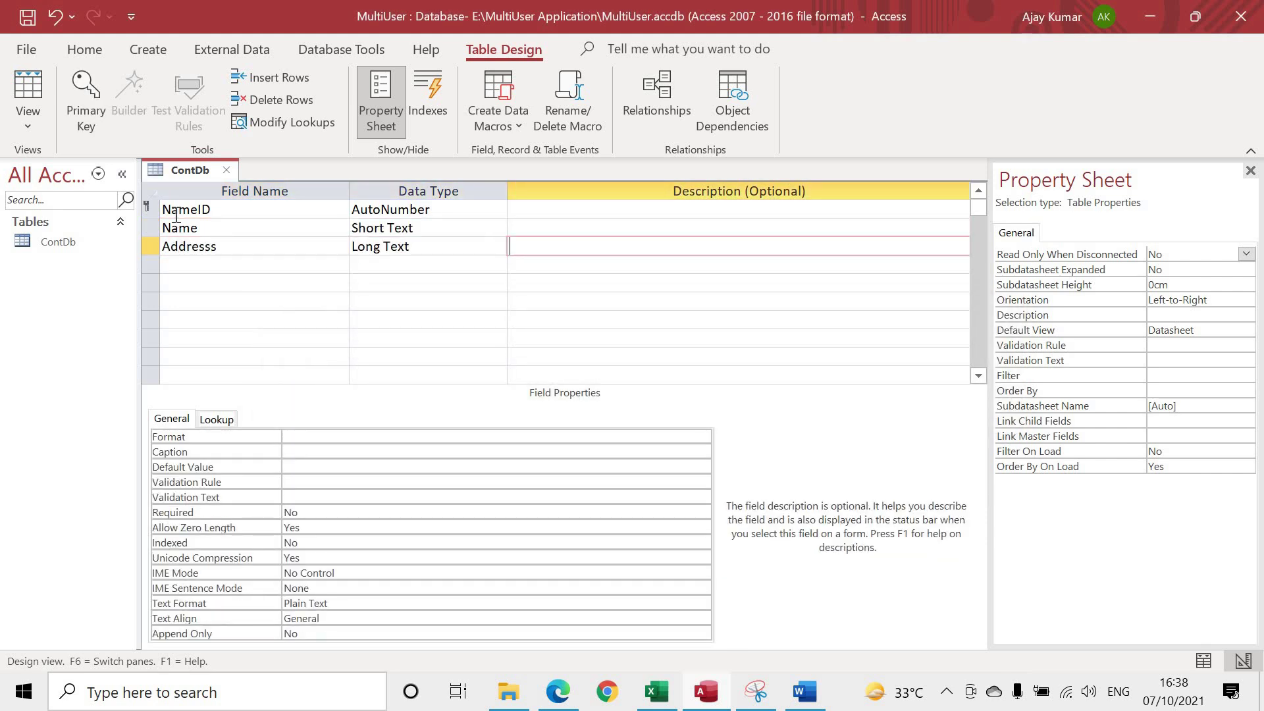
key(Tab)
text(City)
key(Tab)
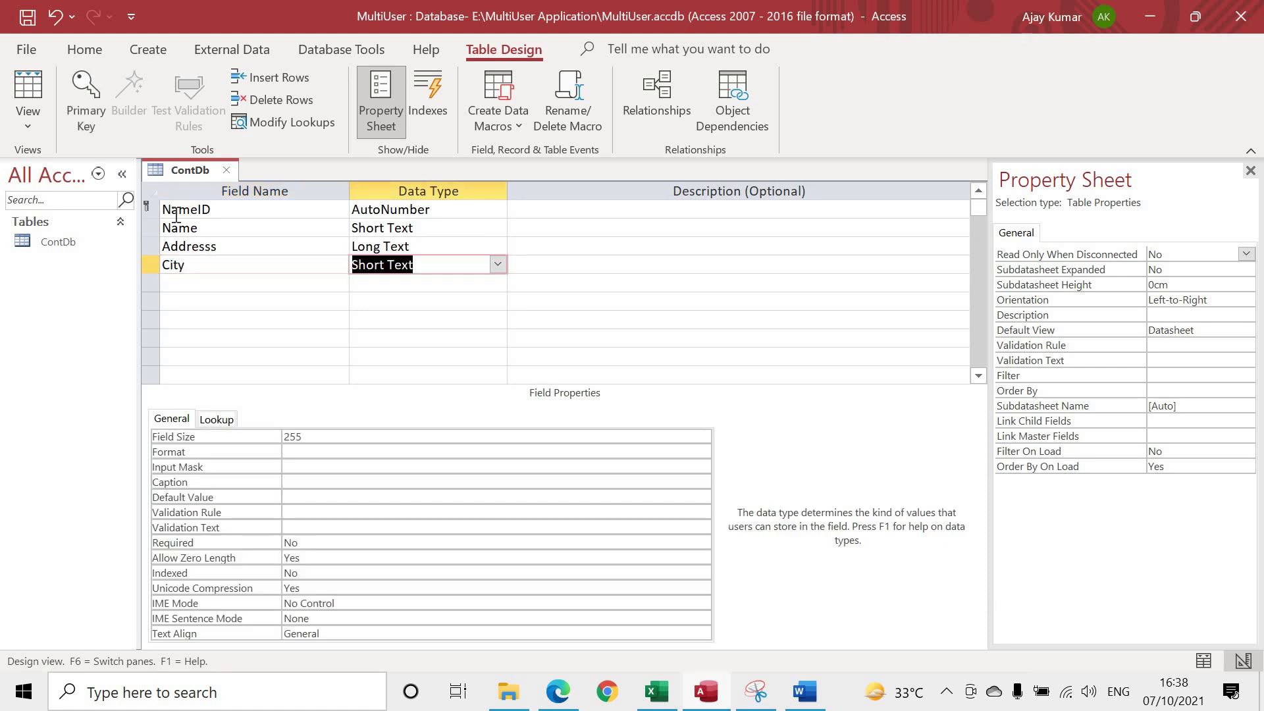
key(Tab)
key(Tab)
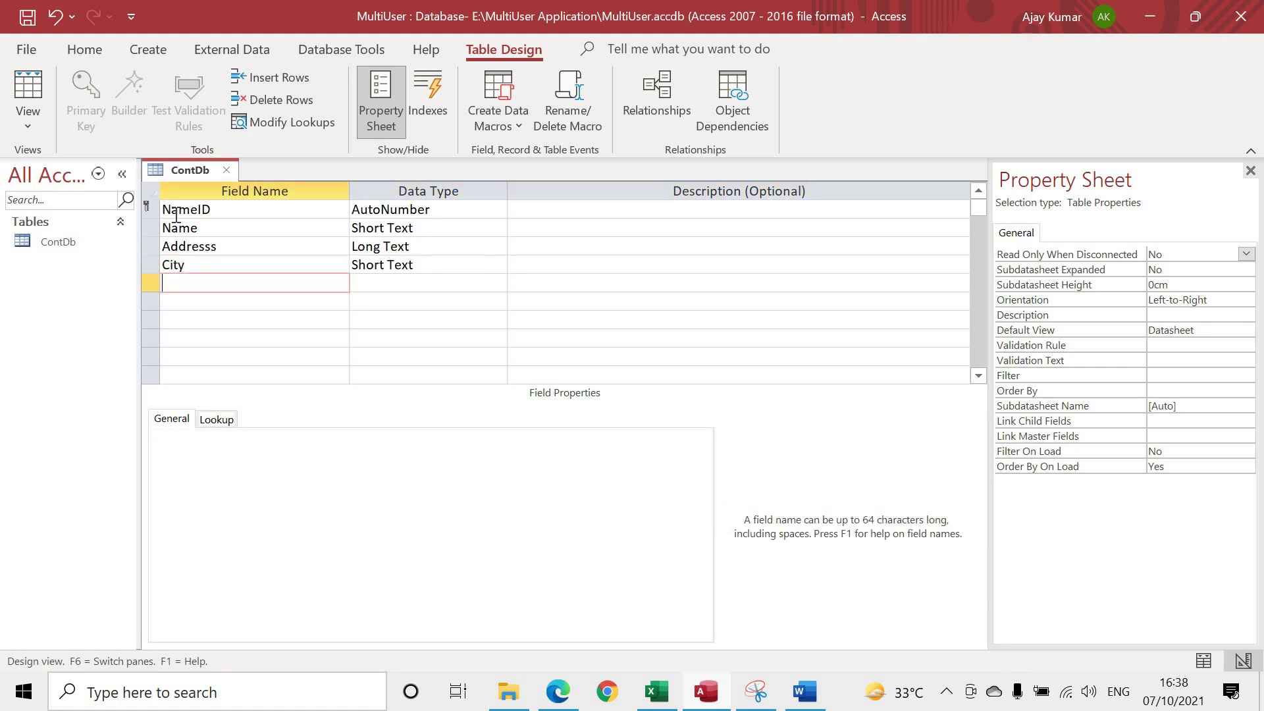
text(State)
key(Tab)
key(Tab)
key(Tab)
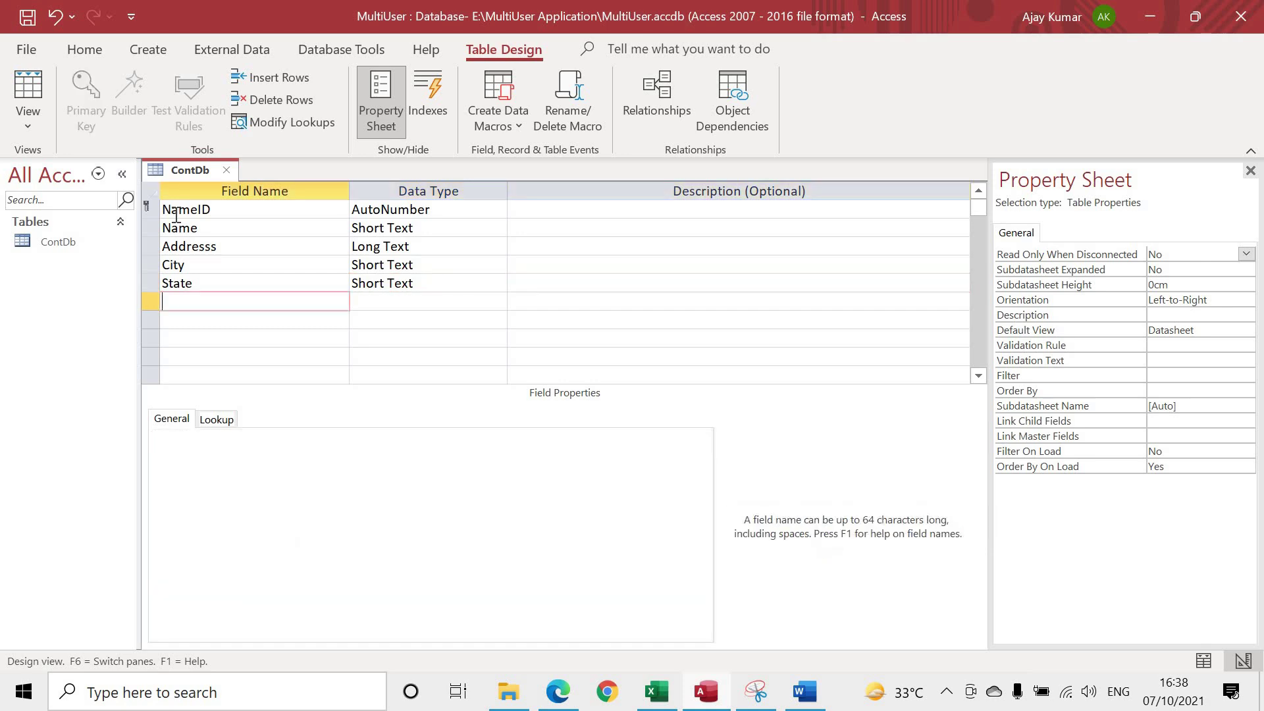
- After checking the UserForm's field names, add Contact, Email (Short Text) and Notes (Long Text) fields
key(alt+Tab)
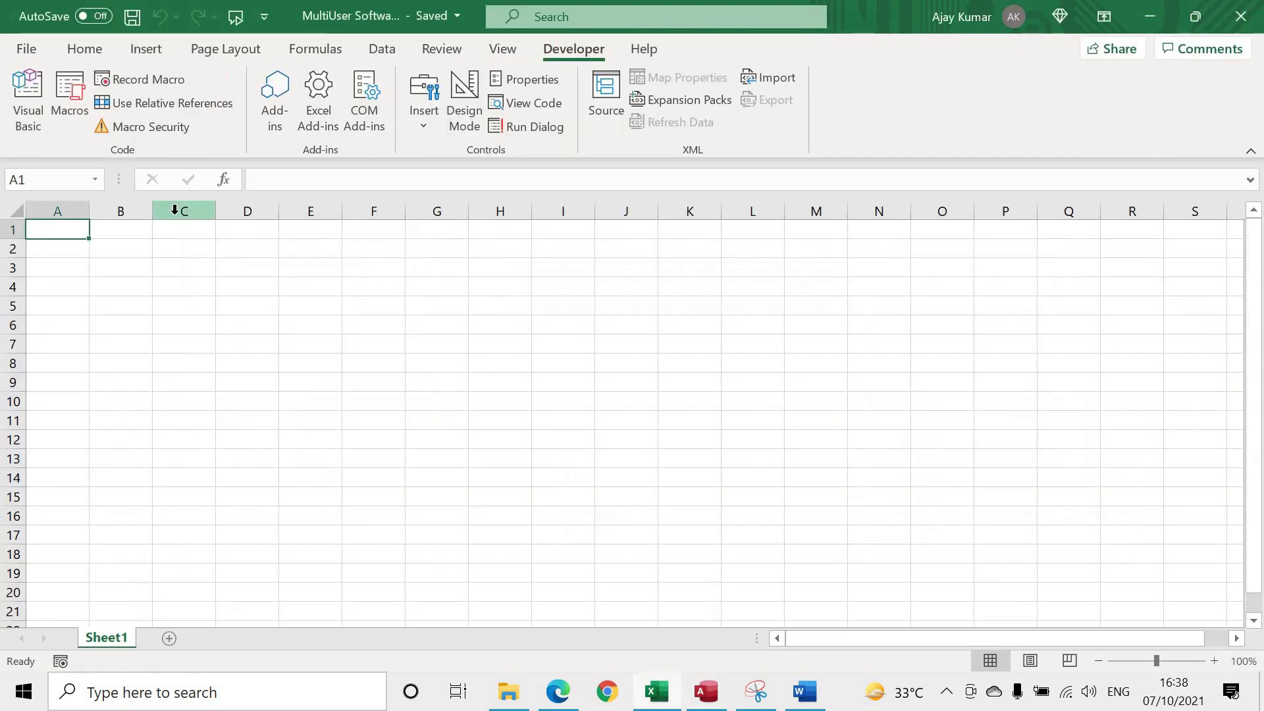
key(alt+F11)
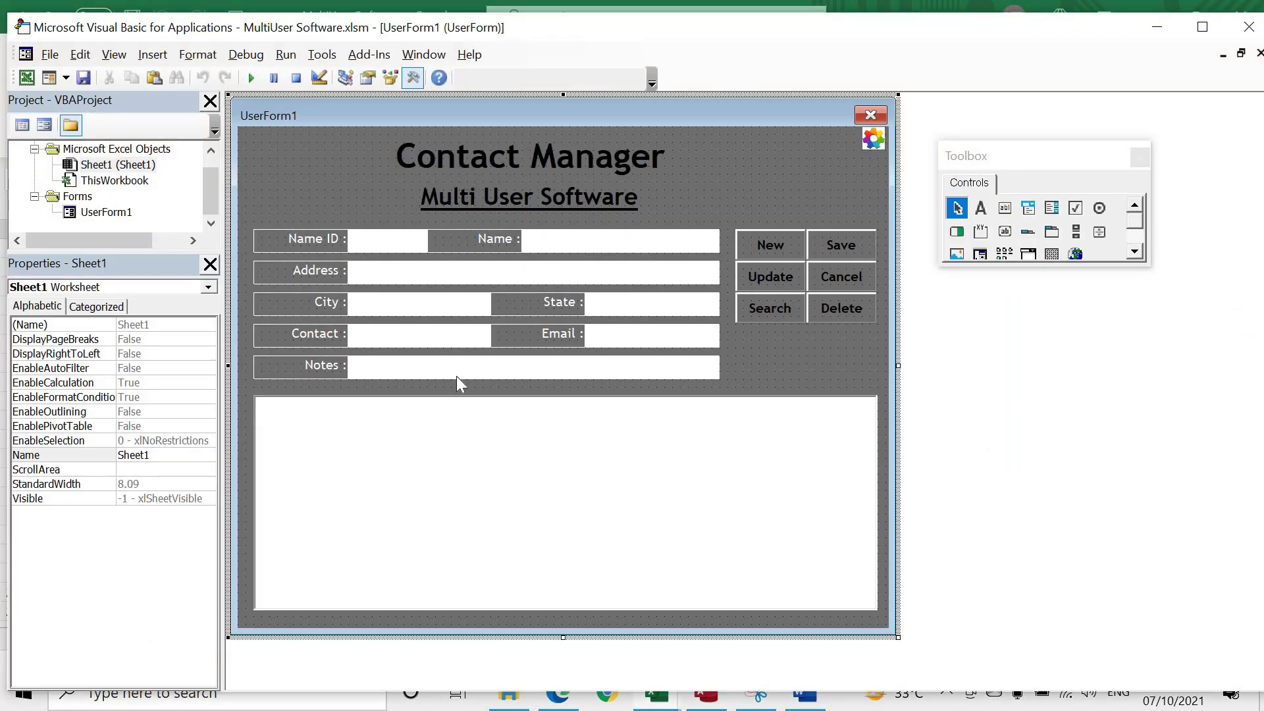
key(alt+F11)
key(alt+F11)
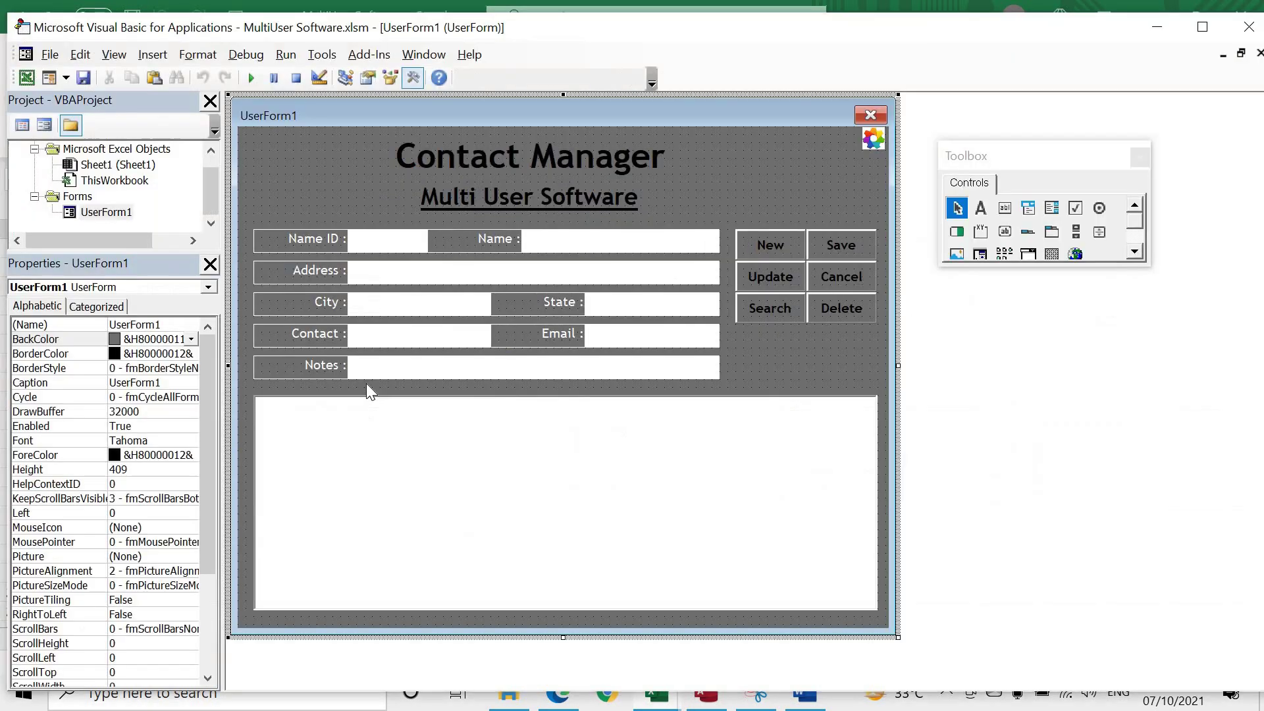
key(alt+Tab)
text(Contact)
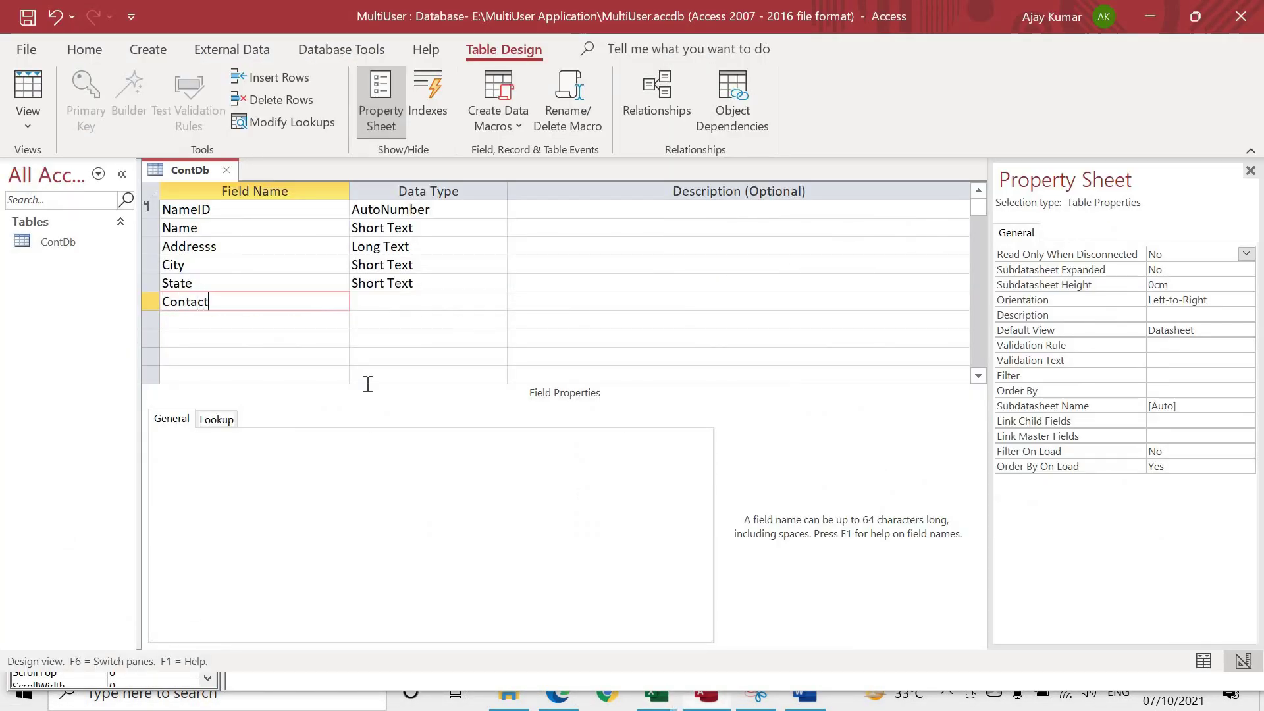
key(Tab)
key(Tab)
key(Tab)
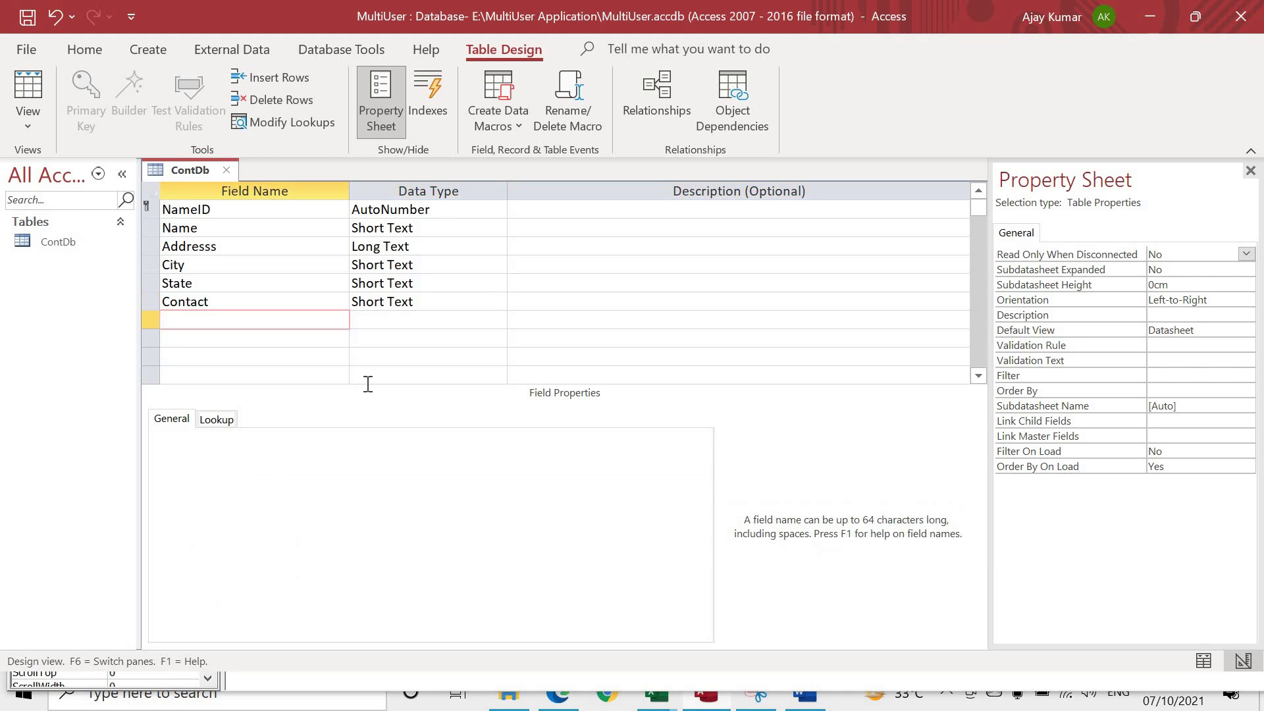
text(Email)
key(Tab)
key(Tab)
key(Tab)
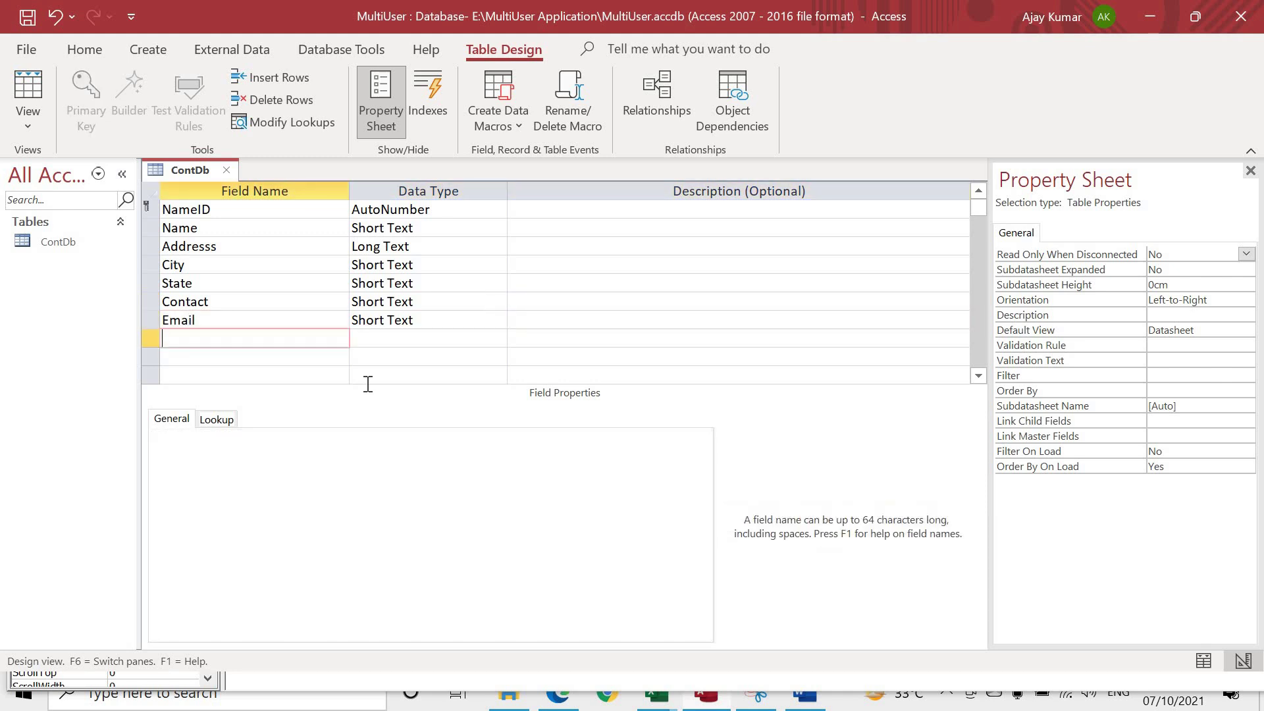
text(Note)
text(s)
key(Tab)
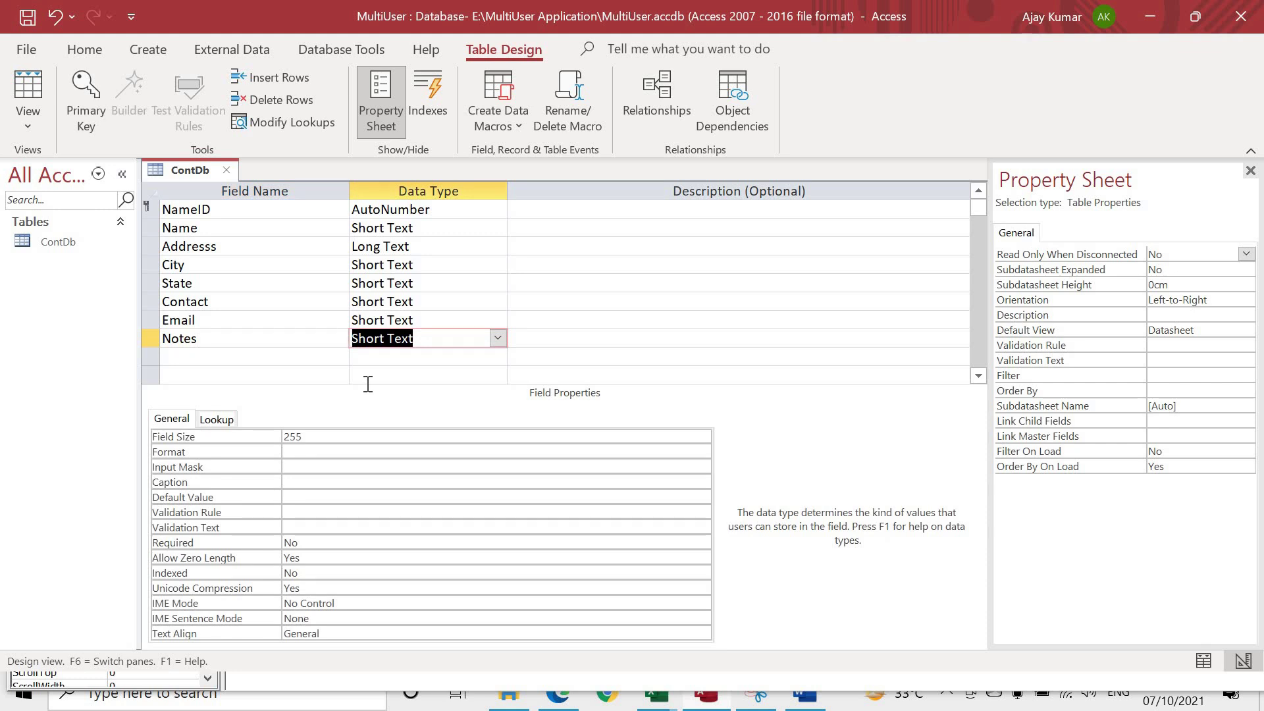
text(long)
key(Tab)
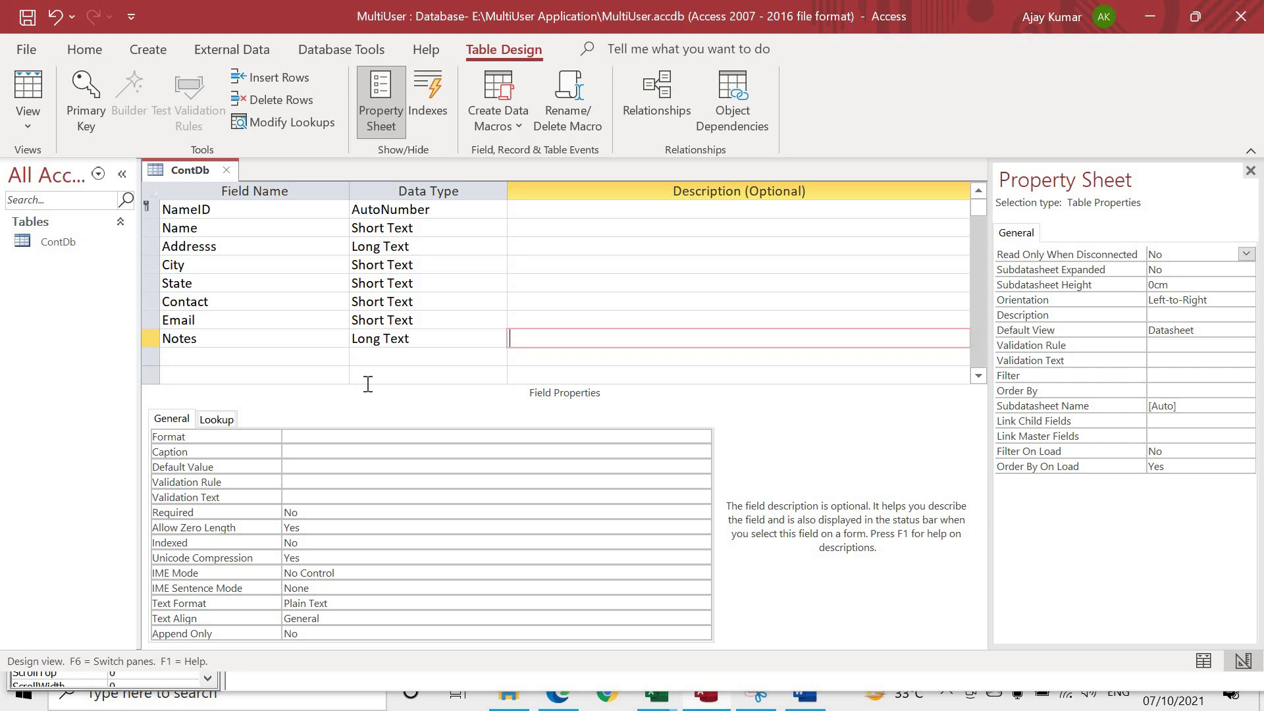
click(29, 89)
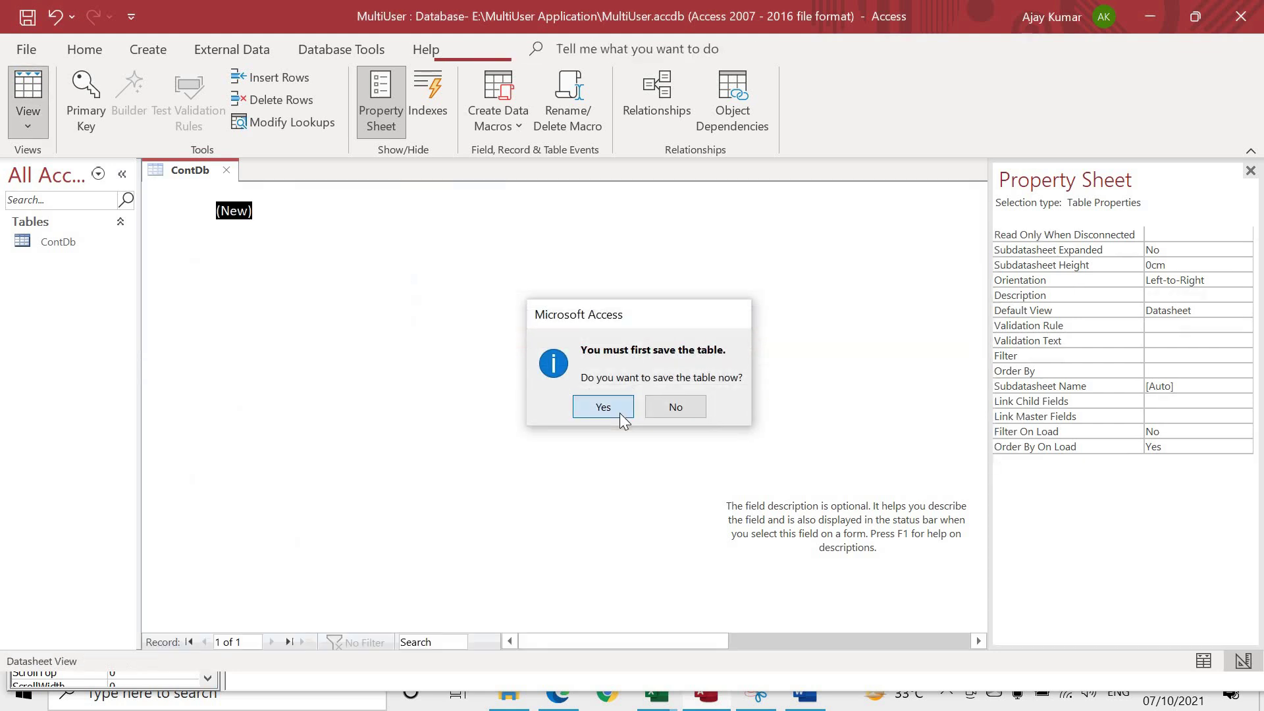
- Save ContDb, view its empty datasheet, then close the database
click(603, 407)
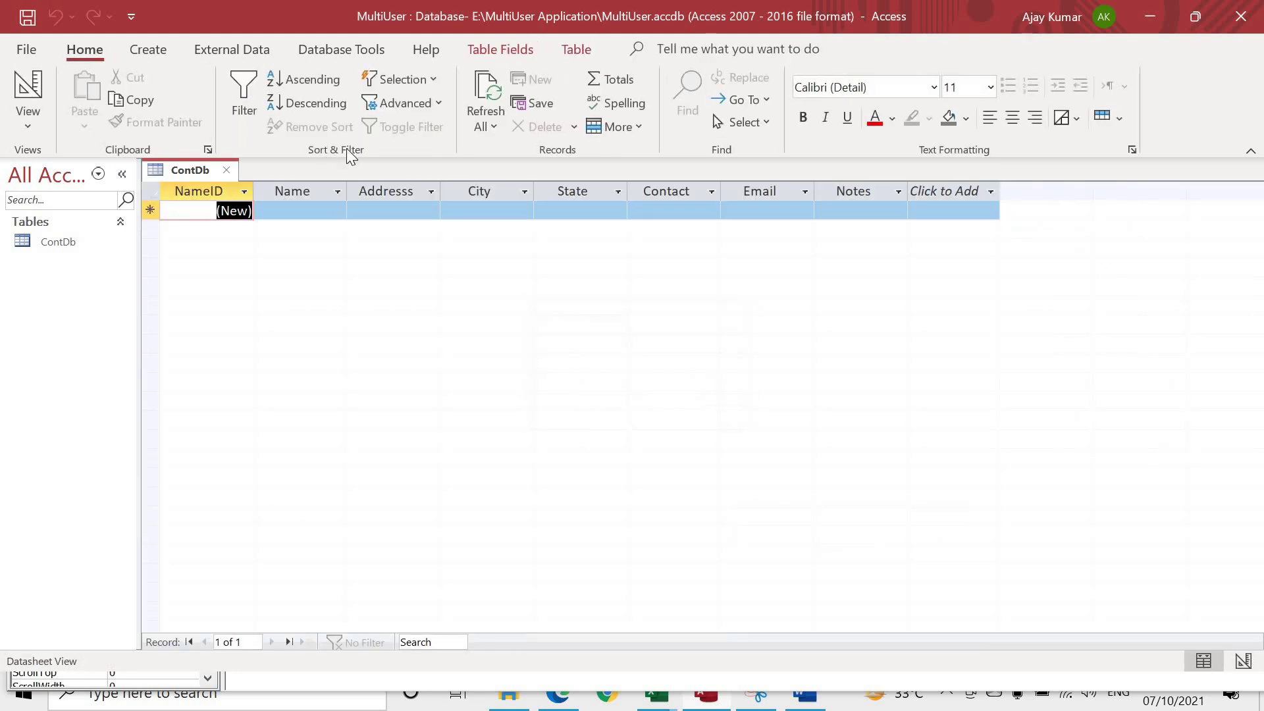
click(315, 212)
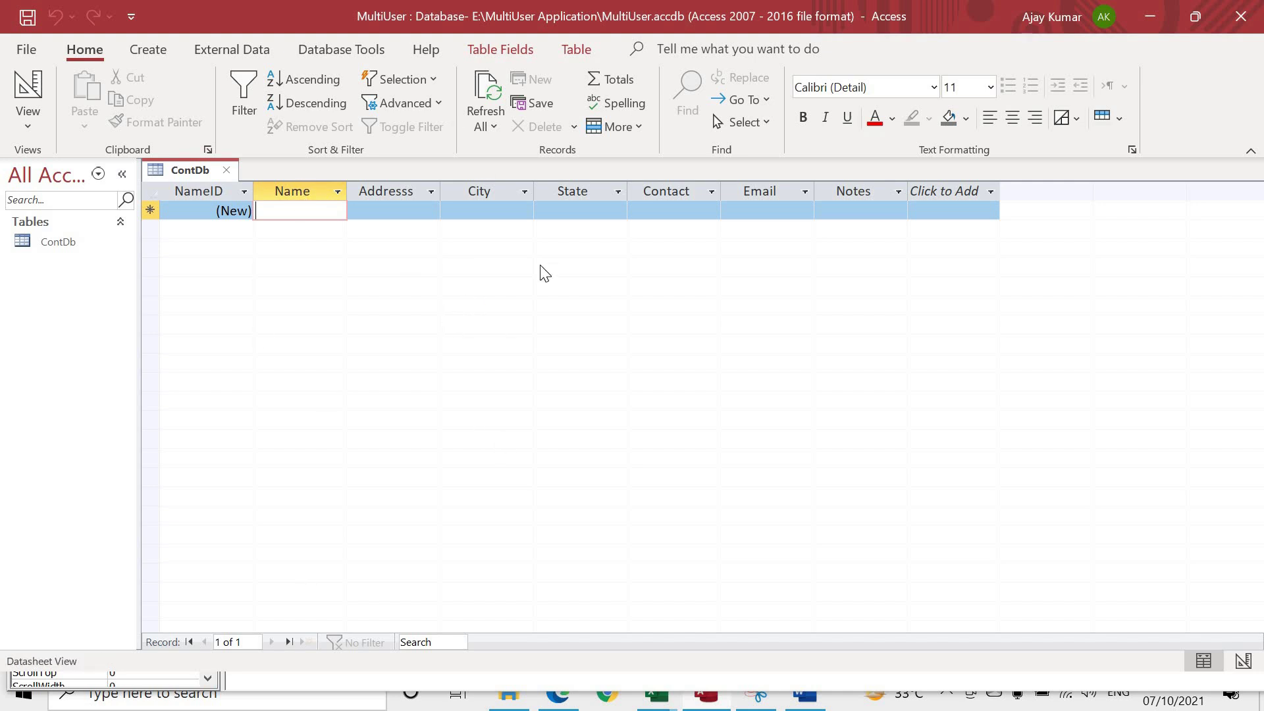
click(1241, 15)
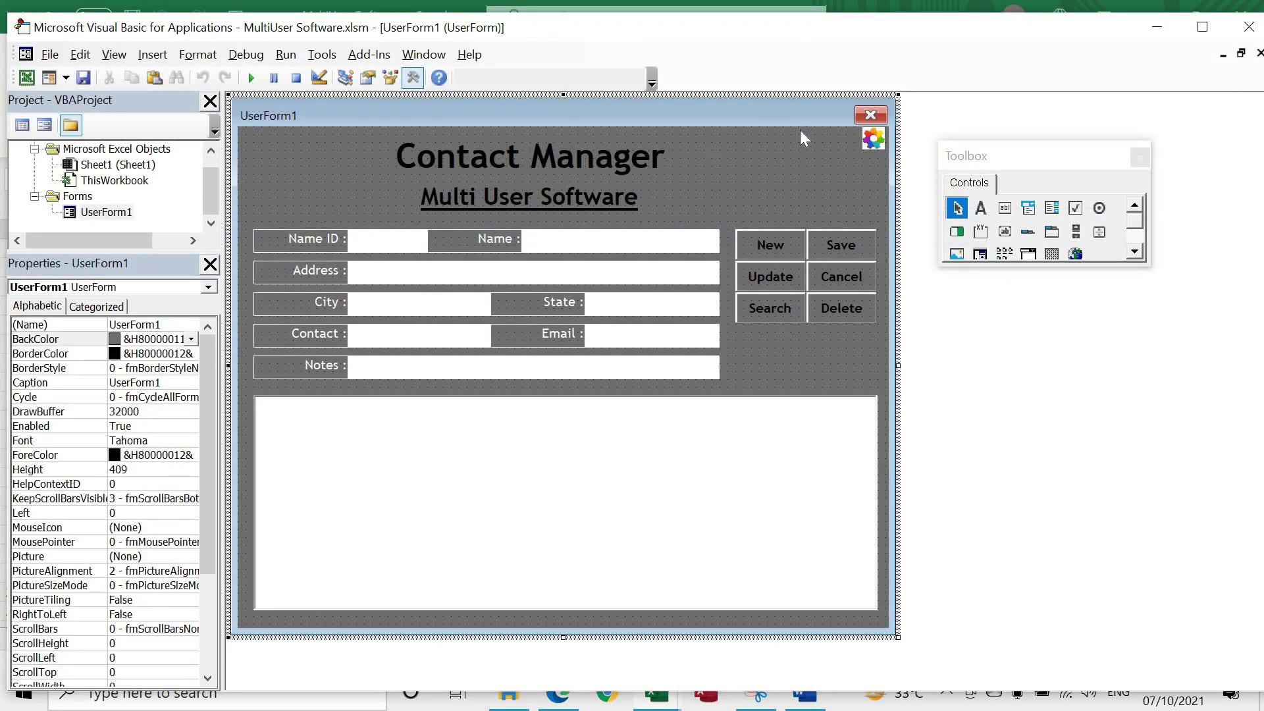
- Rename the settings image to SettingBtn
click(872, 140)
click(144, 325)
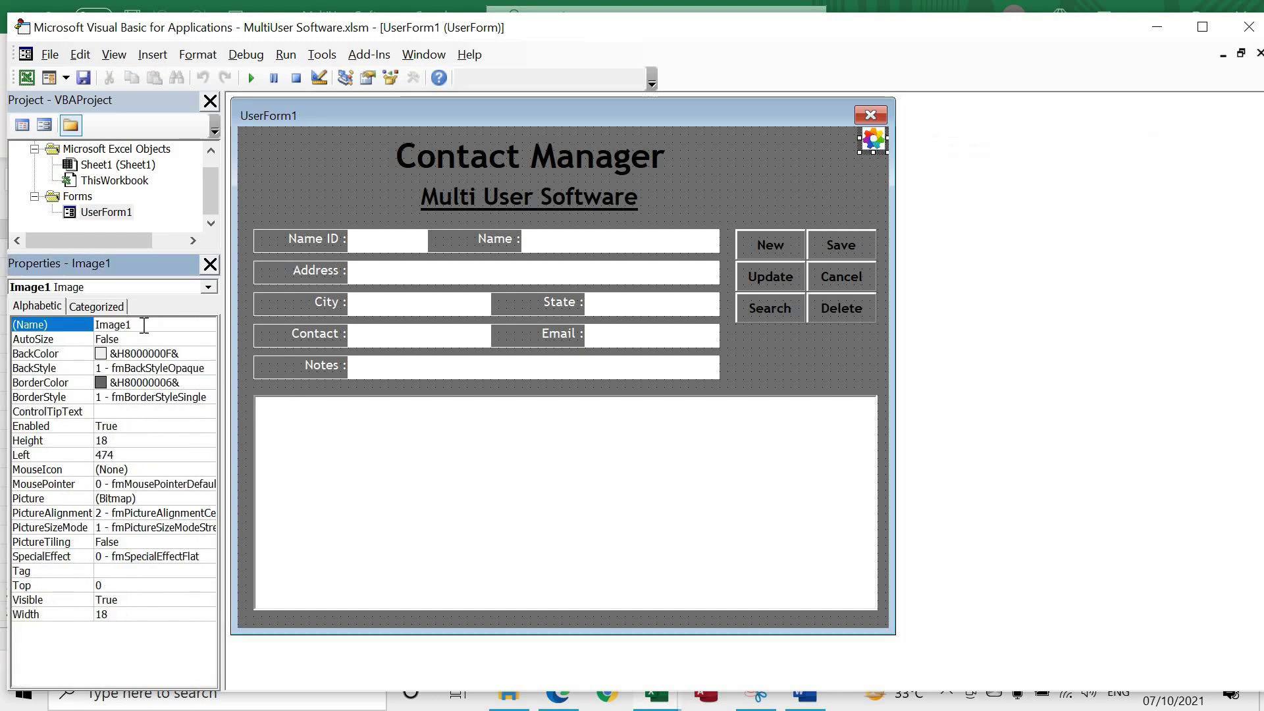
key(BackSpace)
key(BackSpace)
key(BackSpace)
key(BackSpace)
key(BackSpace)
key(BackSpace)
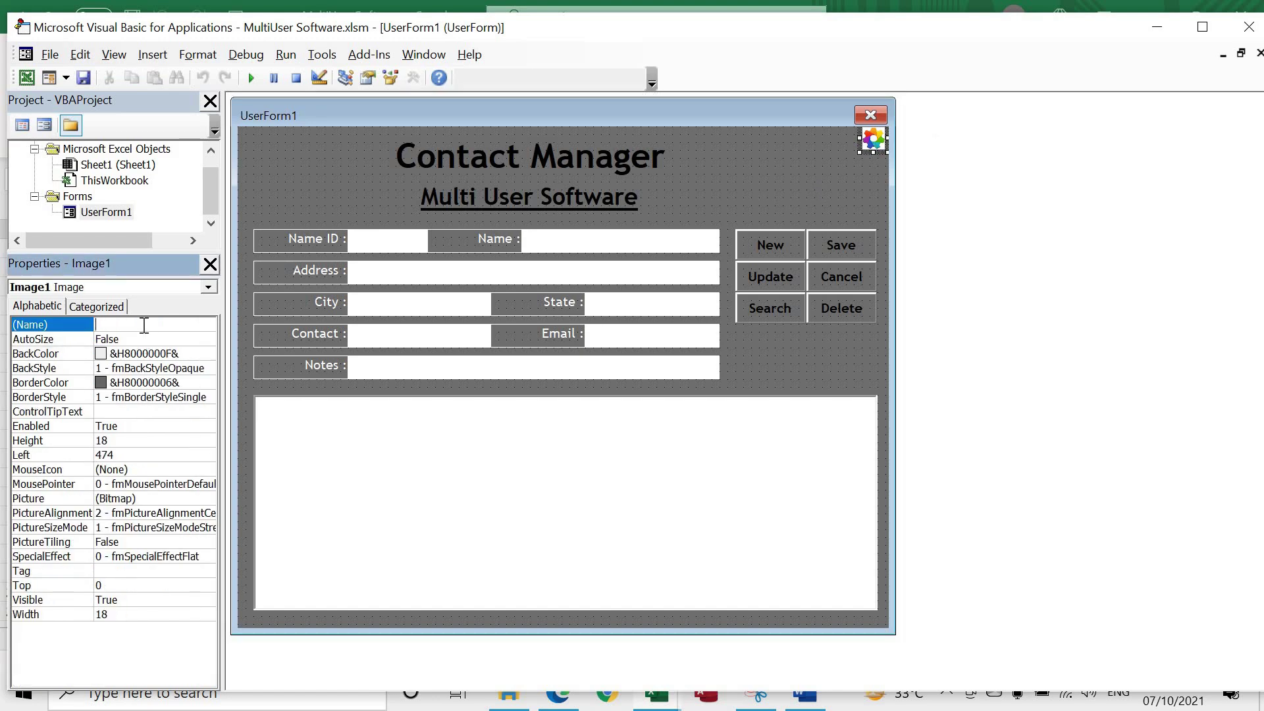
text(SettingBtn)
key(Return)
- Rename the Save and Update buttons to SaveBtn and UpdateBtn
click(768, 247)
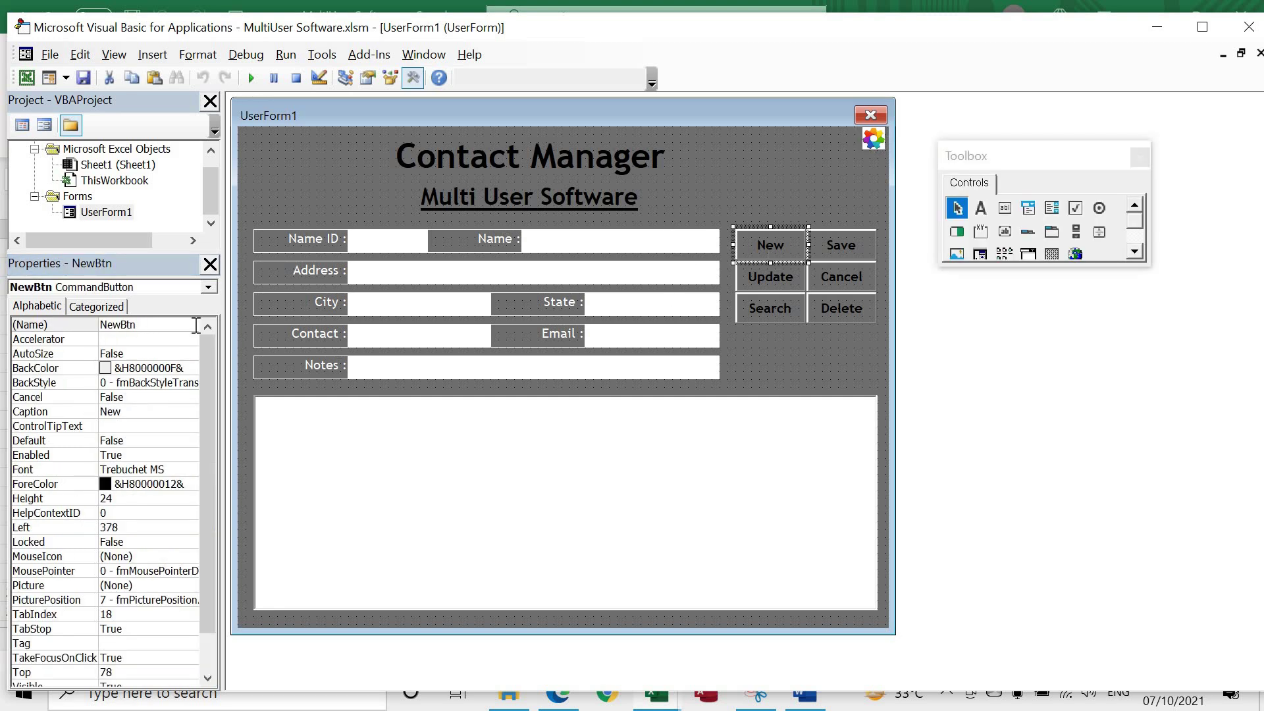
click(844, 246)
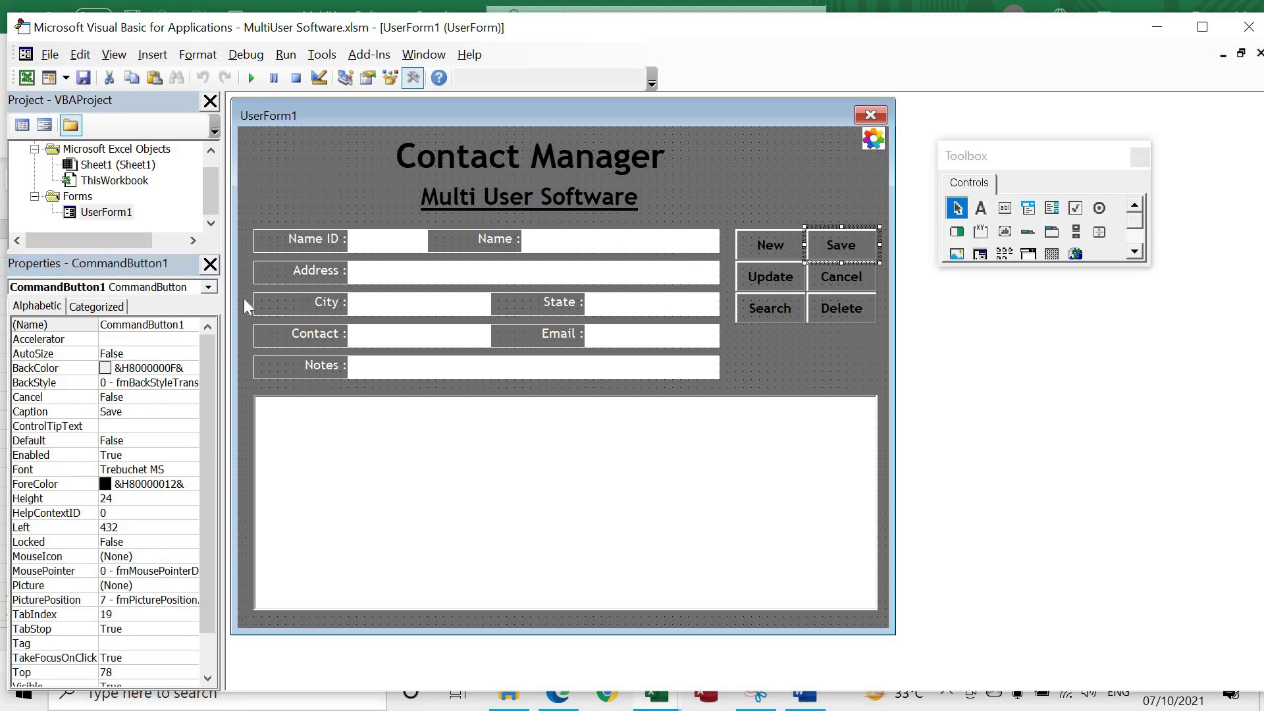
double_click(158, 325)
text(SaveBtn)
key(Return)
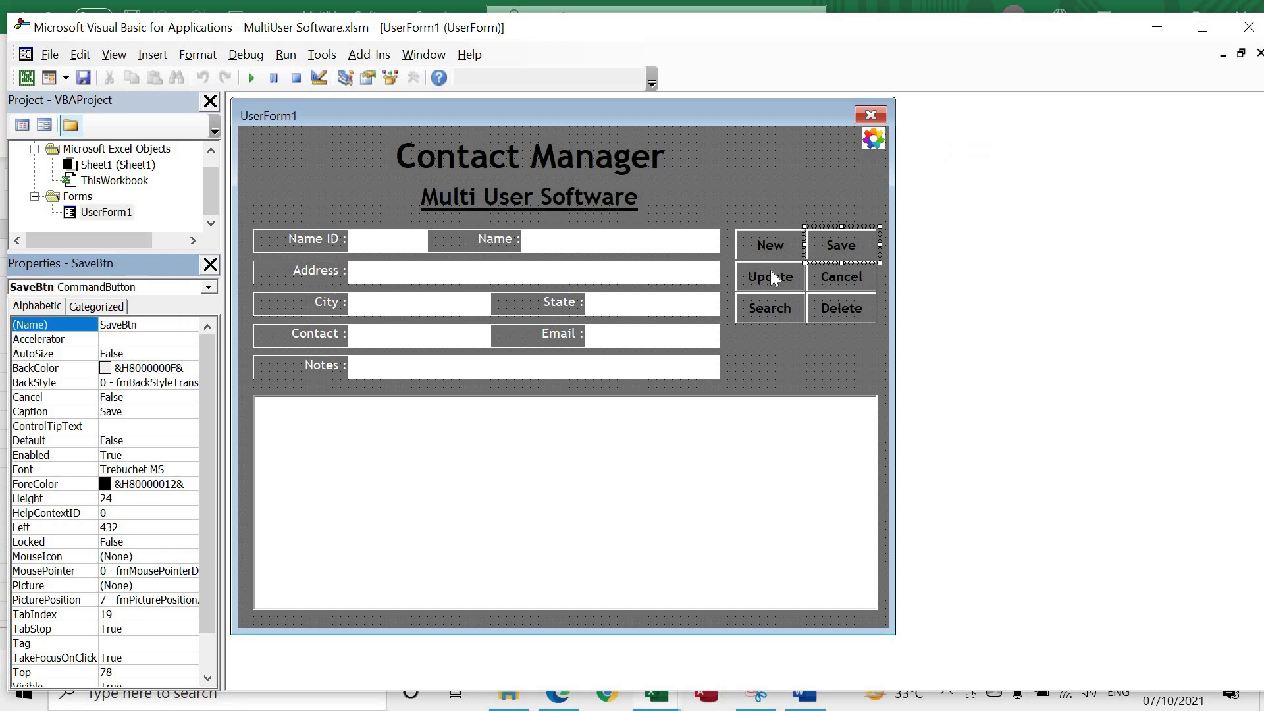
click(770, 276)
text(Updat)
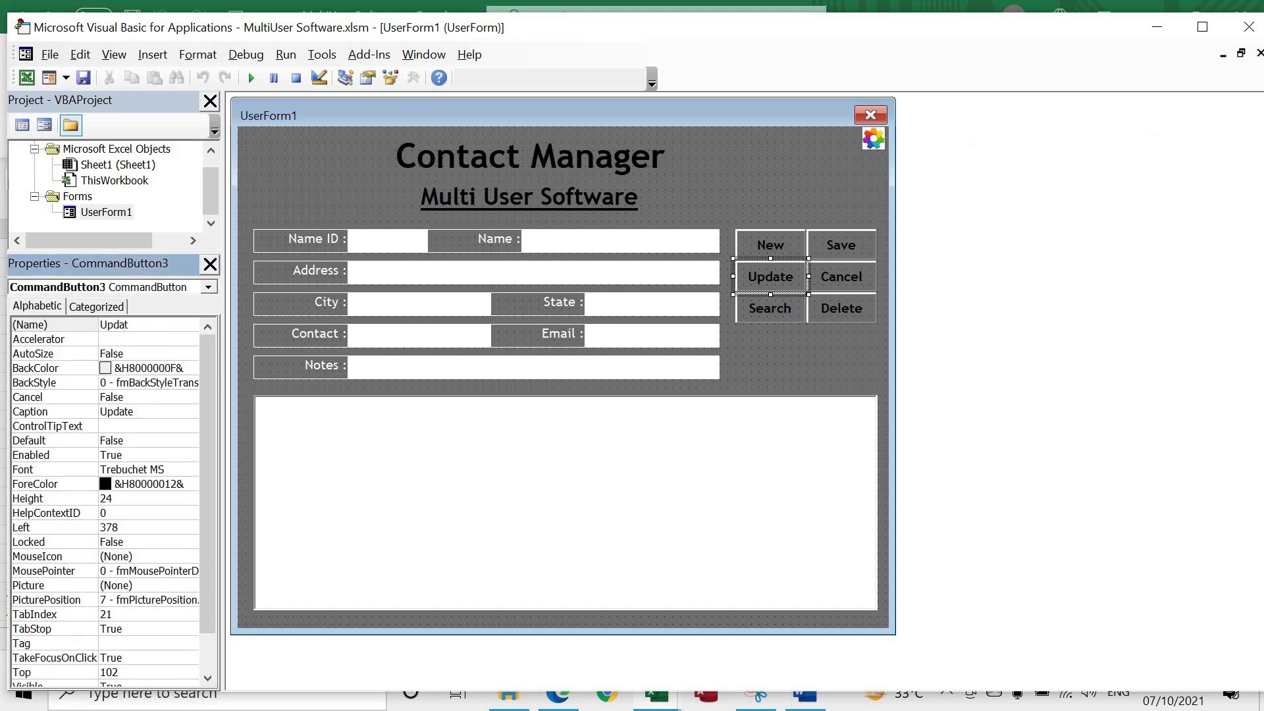
text(eBtn)
key(Return)
- Rename the Delete button to DelBtn
click(844, 274)
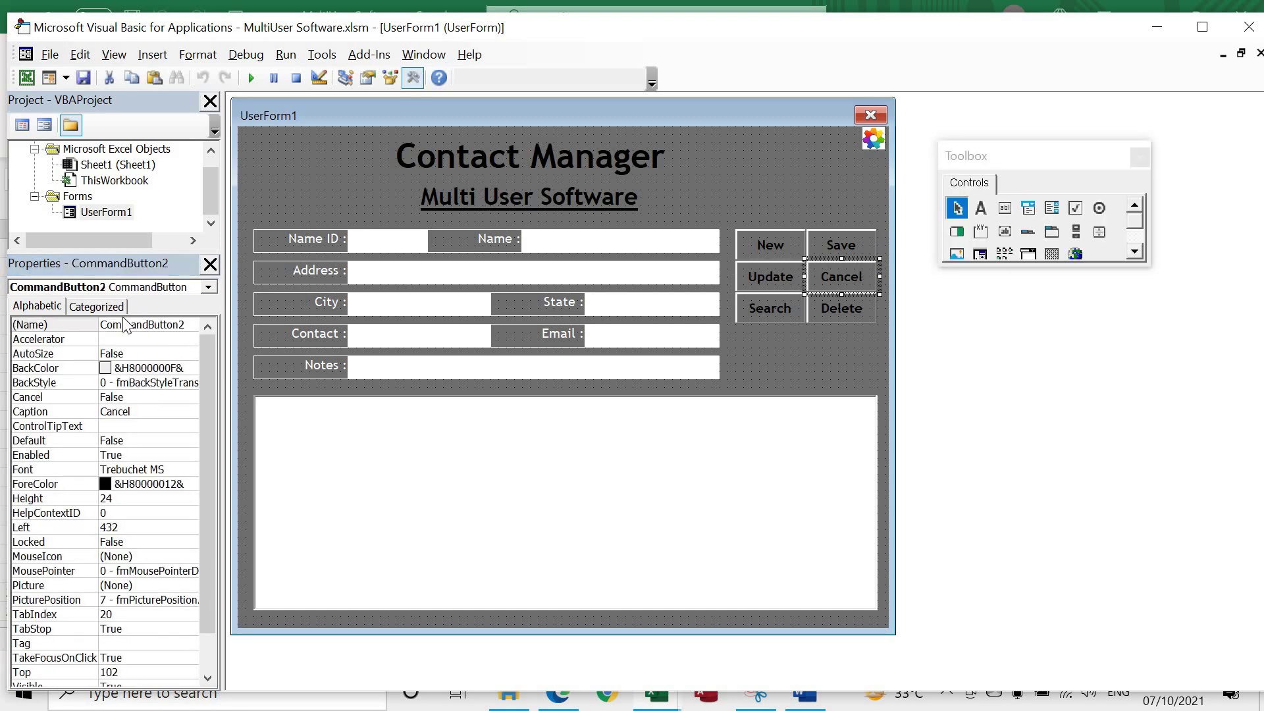
click(764, 309)
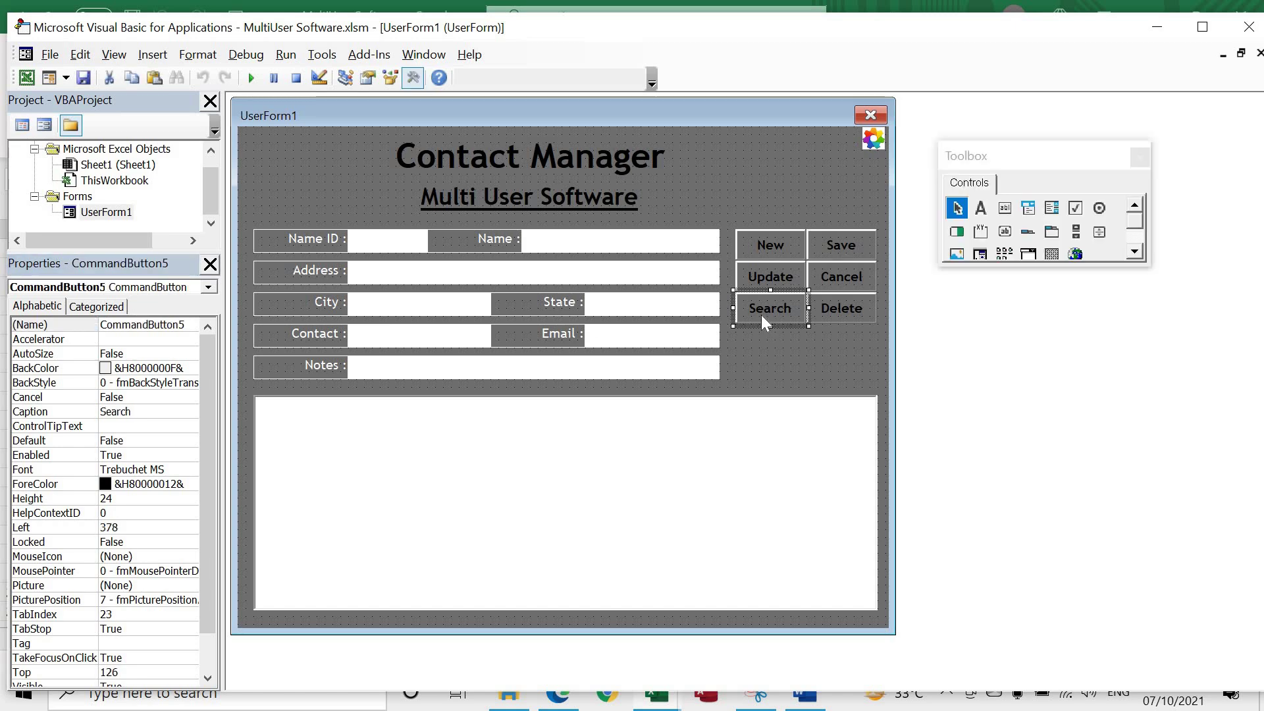
click(848, 307)
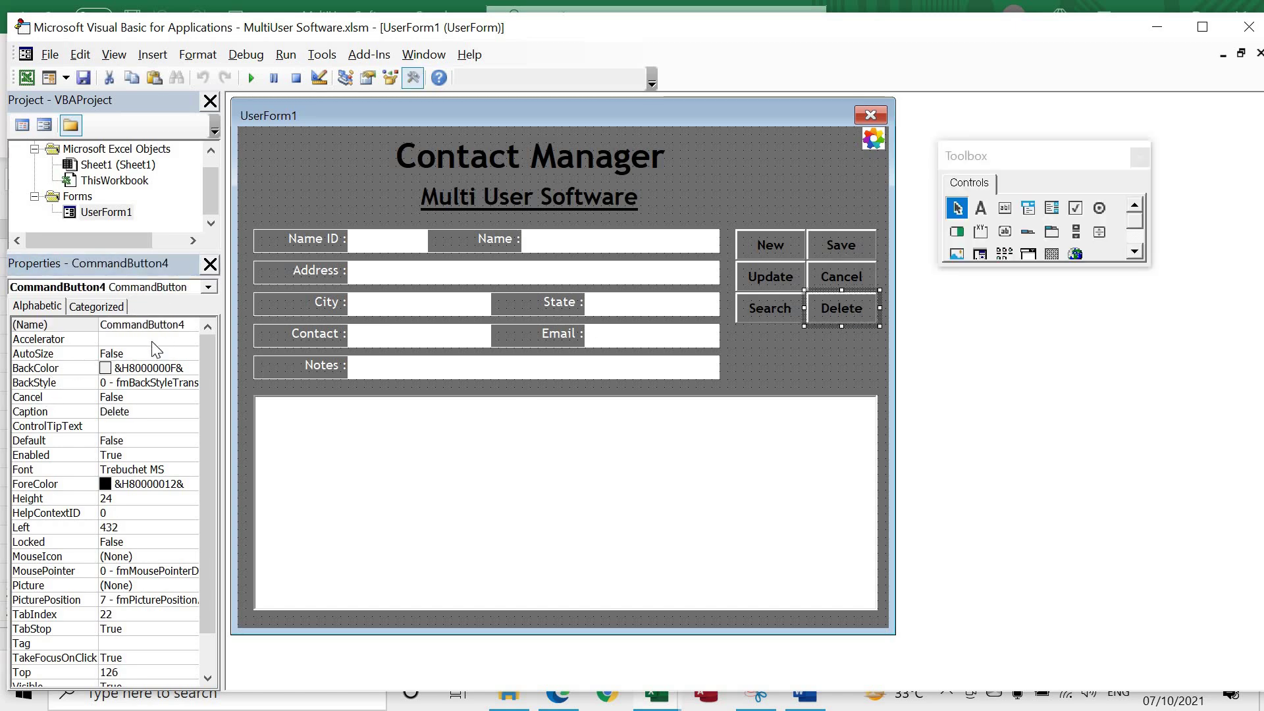
click(162, 324)
text(DelBtn)
key(Return)
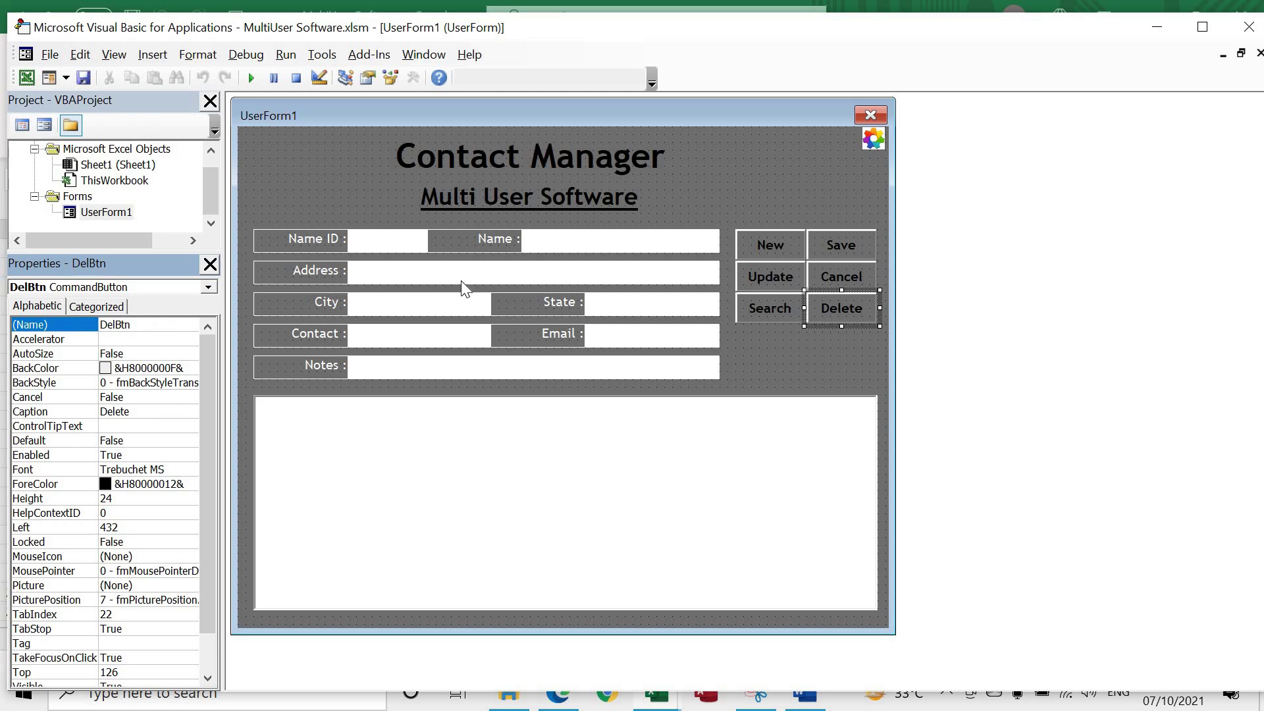
- Review the names of the NameID, Name, Address, City, State, Contact and Notes text boxes
click(378, 242)
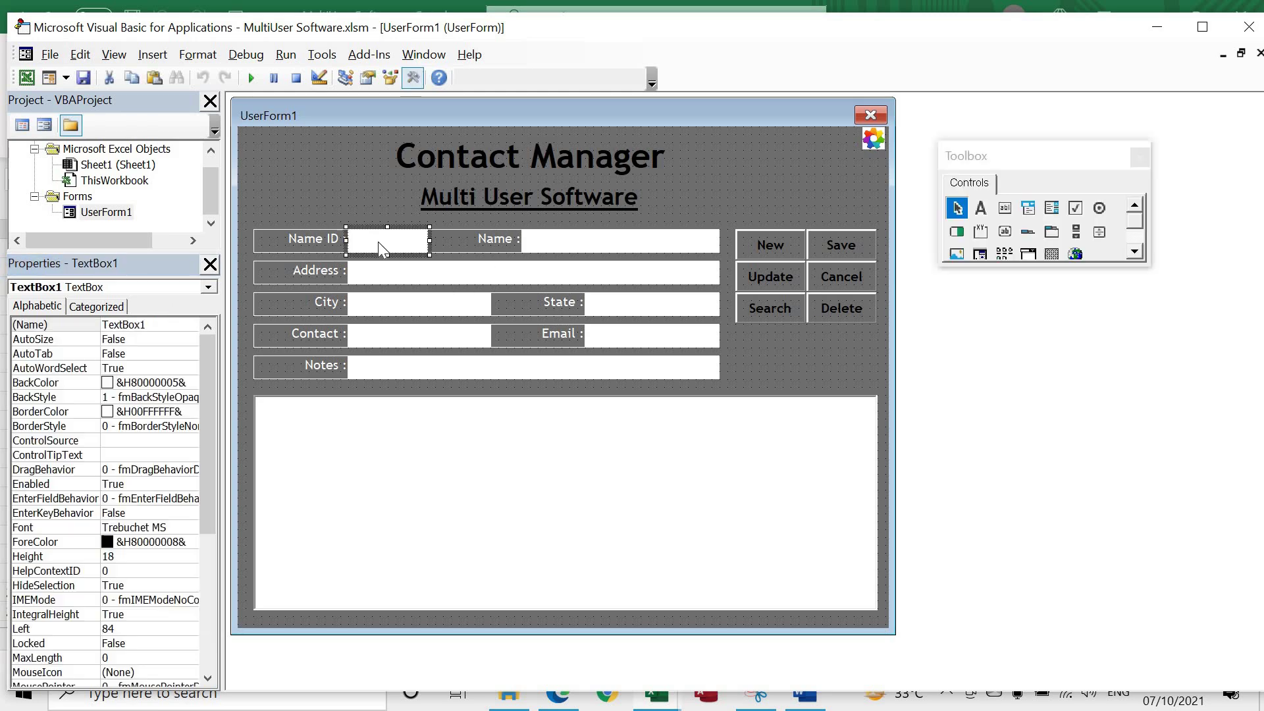
click(624, 244)
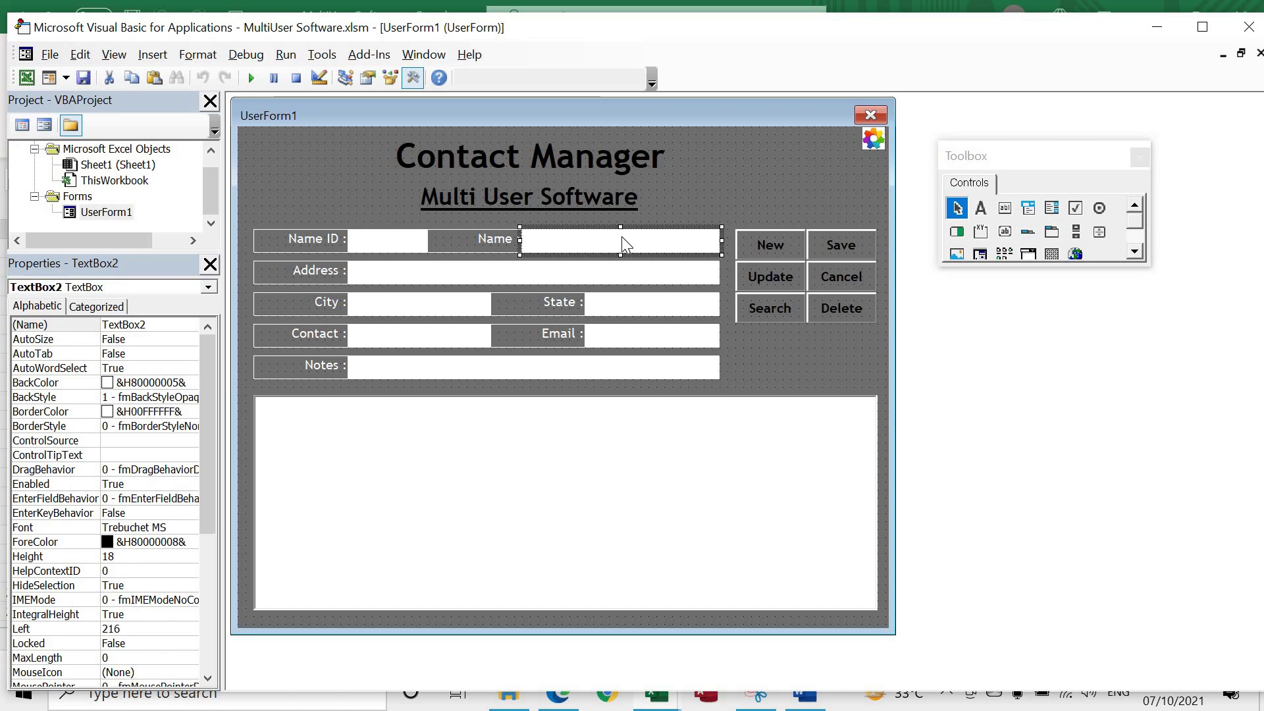
click(459, 279)
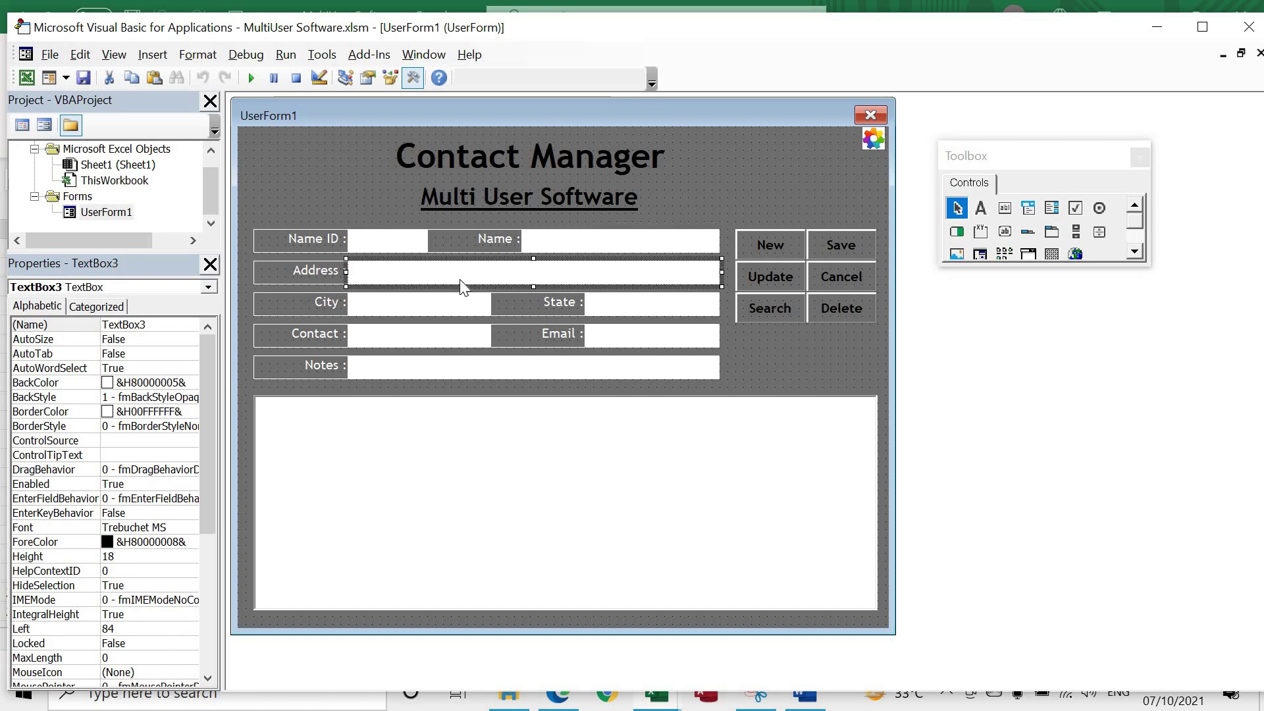
click(448, 307)
click(638, 311)
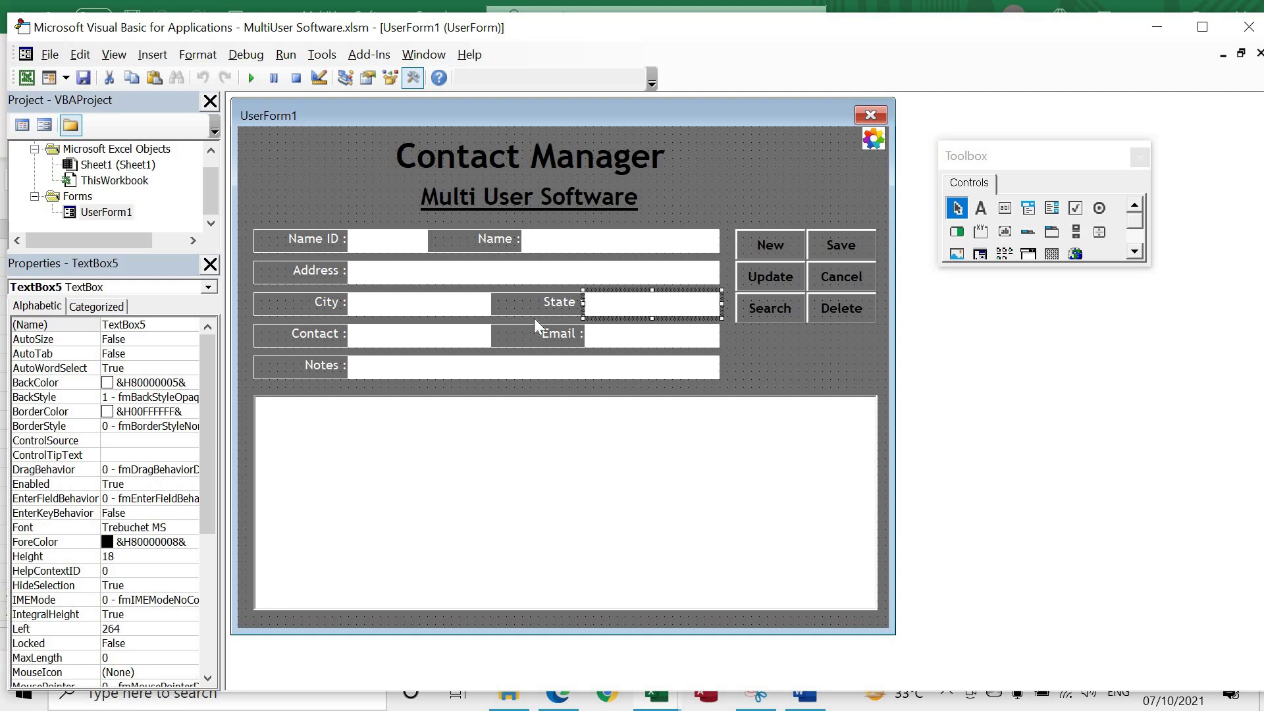
click(460, 333)
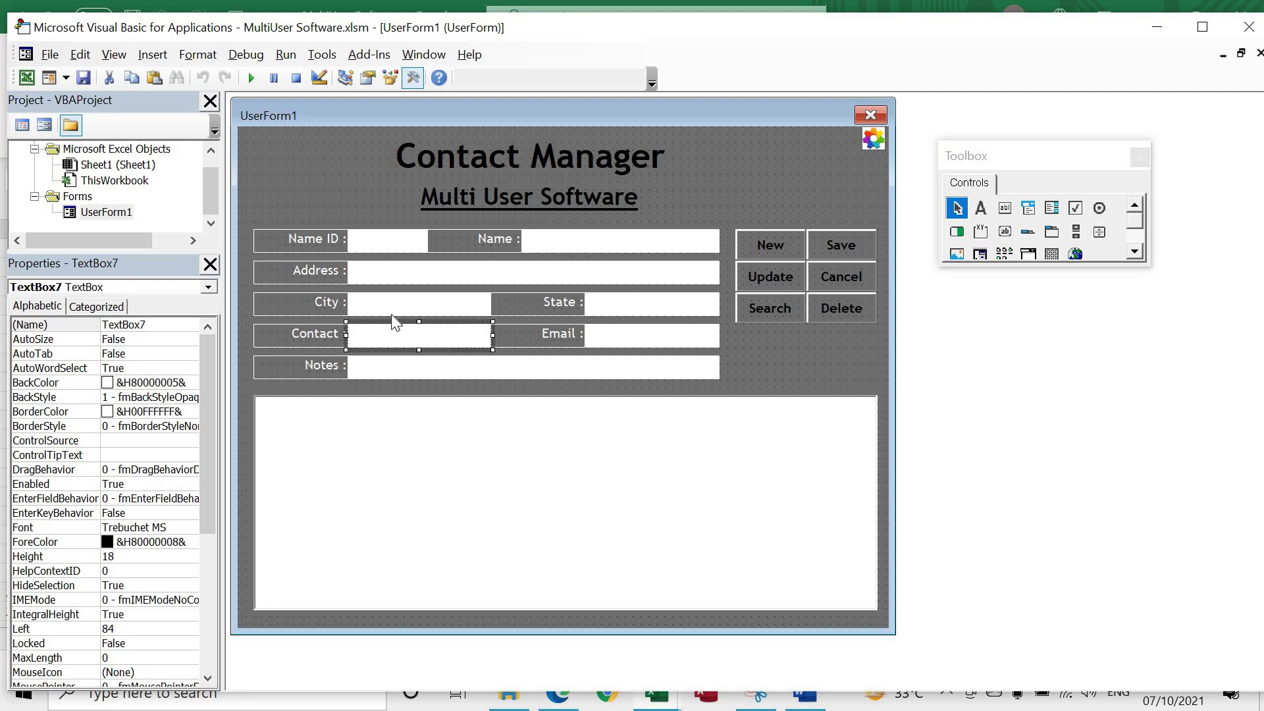
click(429, 373)
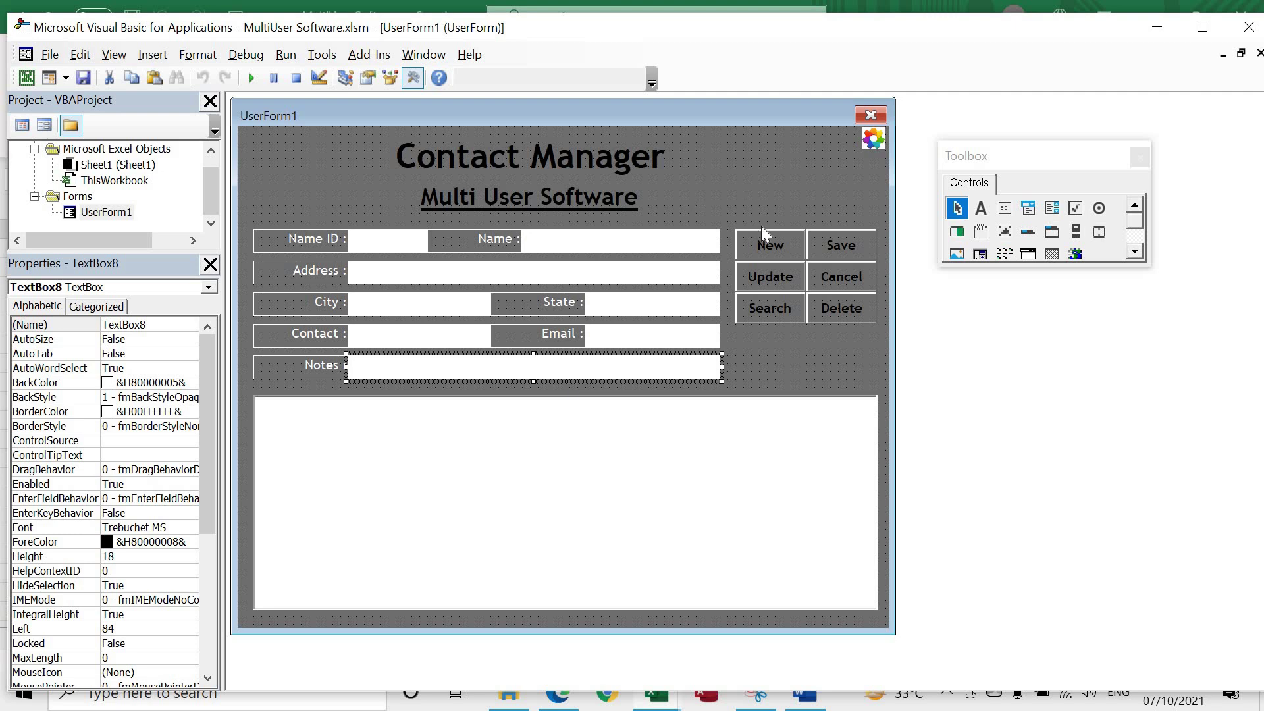
- Turn the image's event stub into an empty SettingBtn_Click() procedure, then return to Excel
double_click(874, 140)
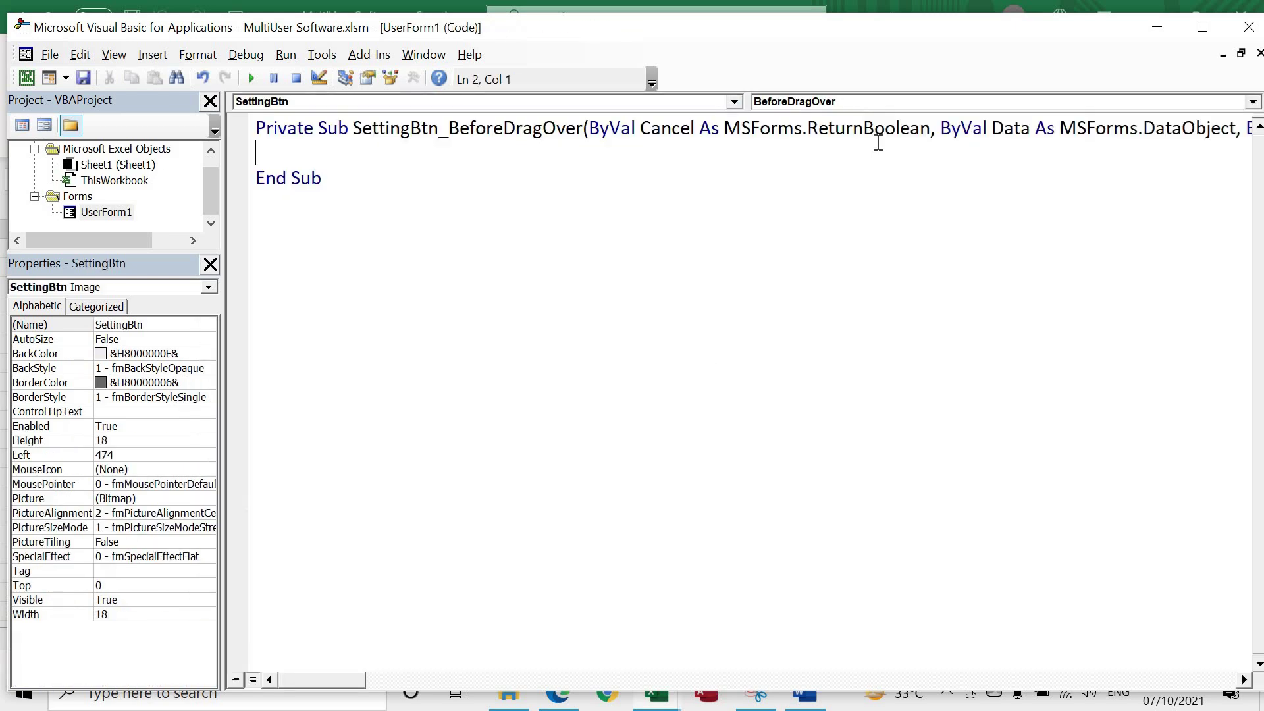
click(449, 125)
key(shift+Down)
text(Click)
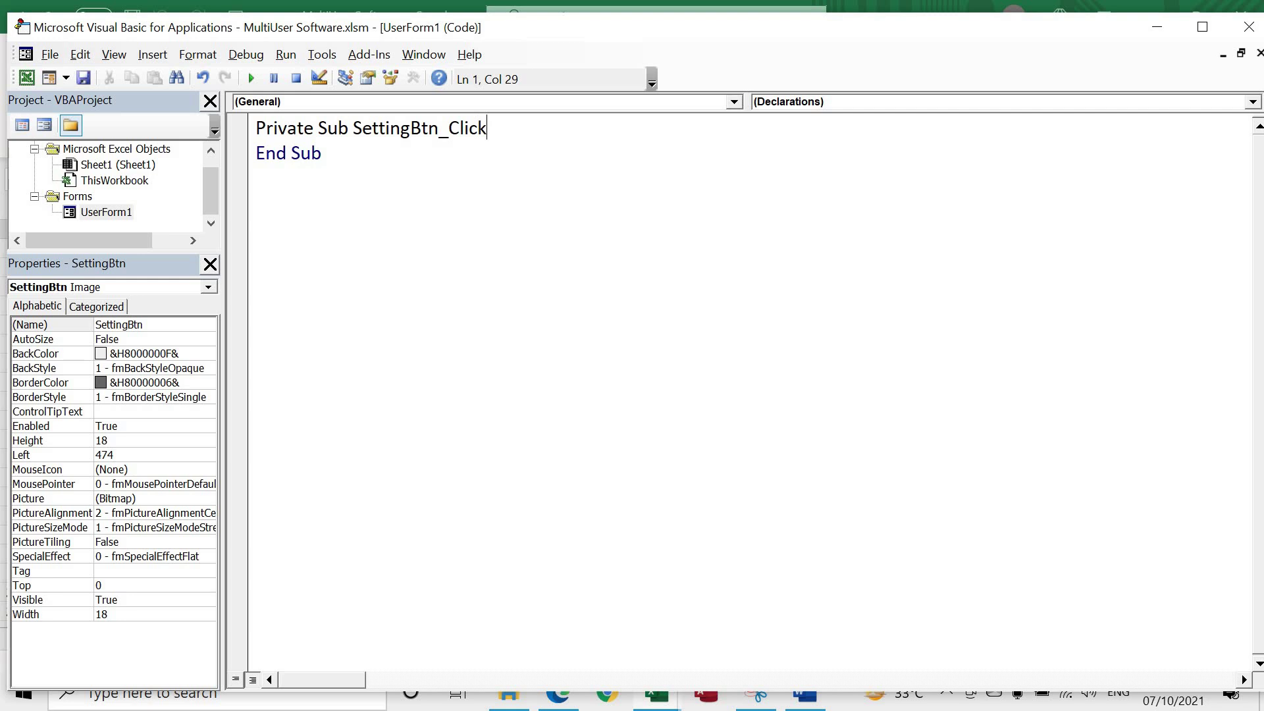
text(())
key(Return)
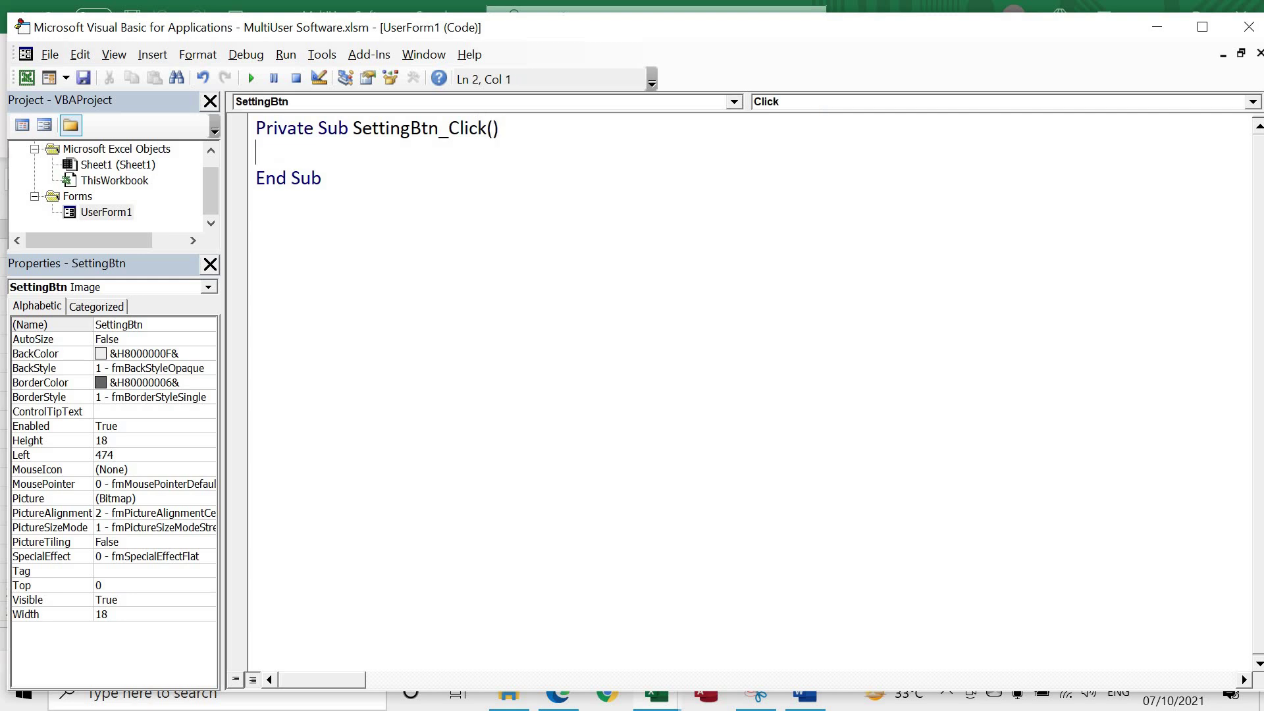
key(alt+F11)
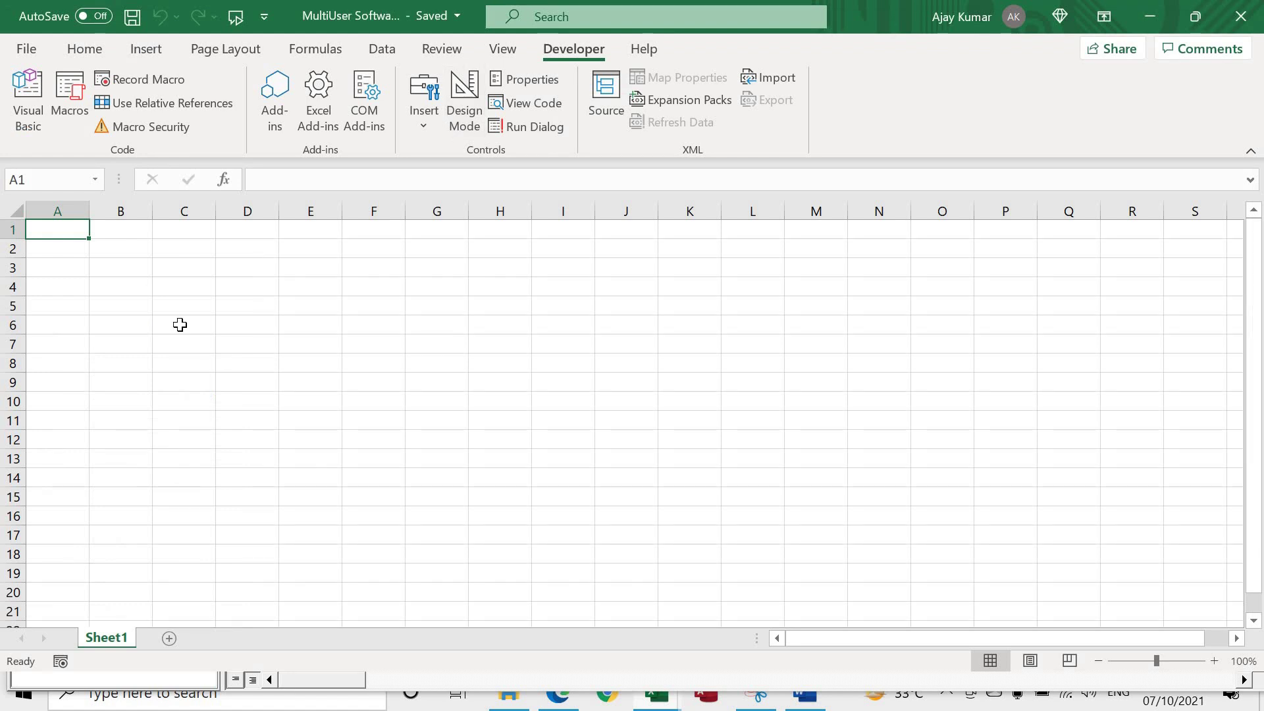
- Enter a bold 'File Path' header in A1 and select A1:B1
text(File Path)
key(ctrl+Return)
key(ctrl+b)
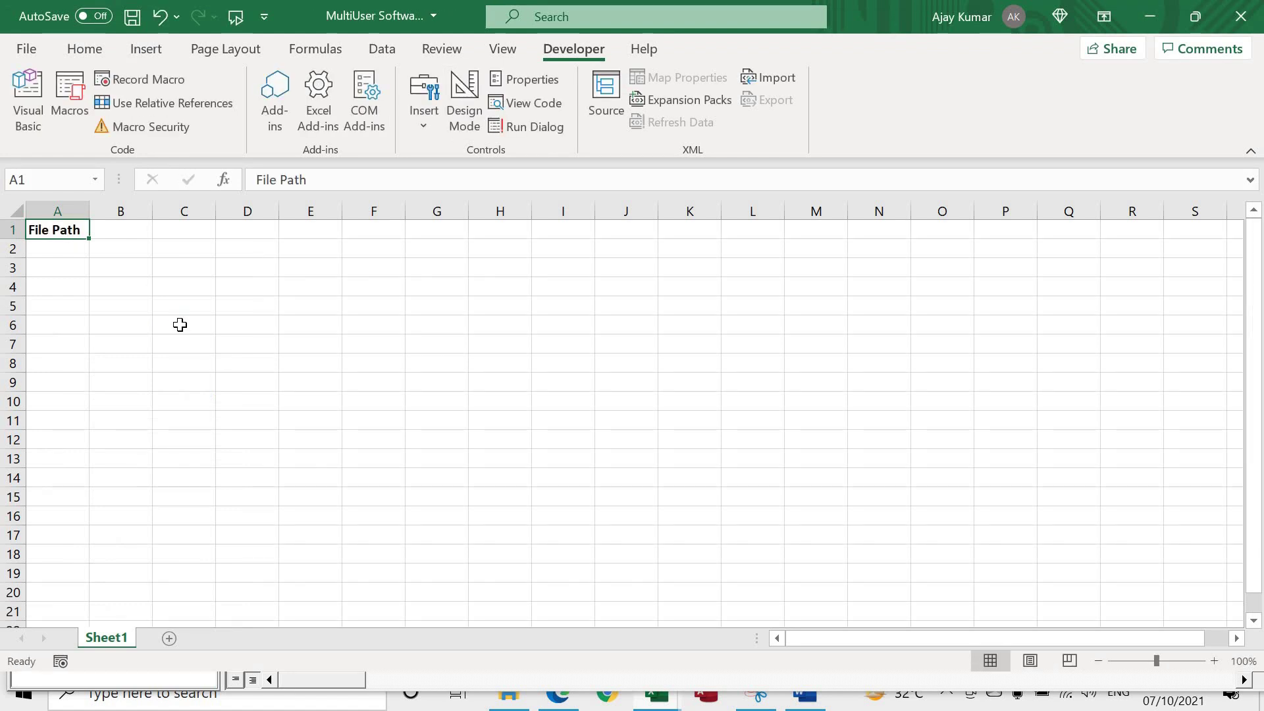
key(Right)
key(Left)
key(shift+Right)
- Give the A1:B1 header a dark blue fill and white font colour
click(84, 49)
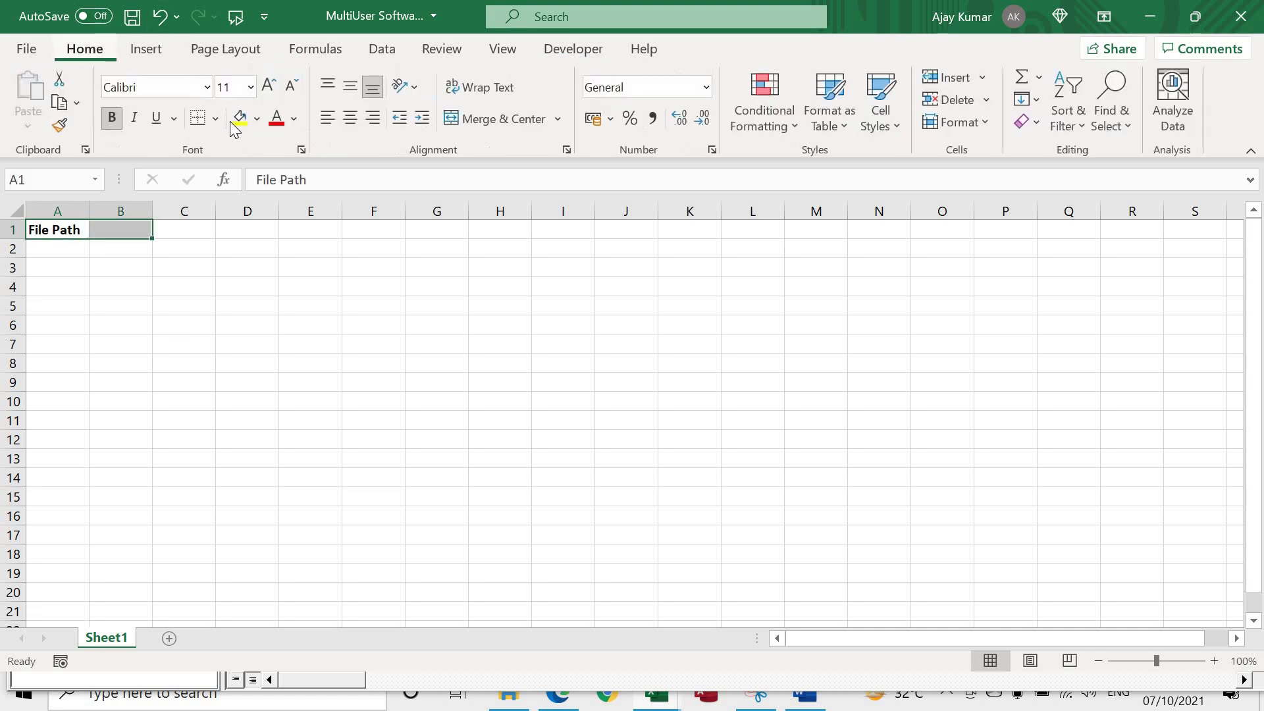
click(257, 118)
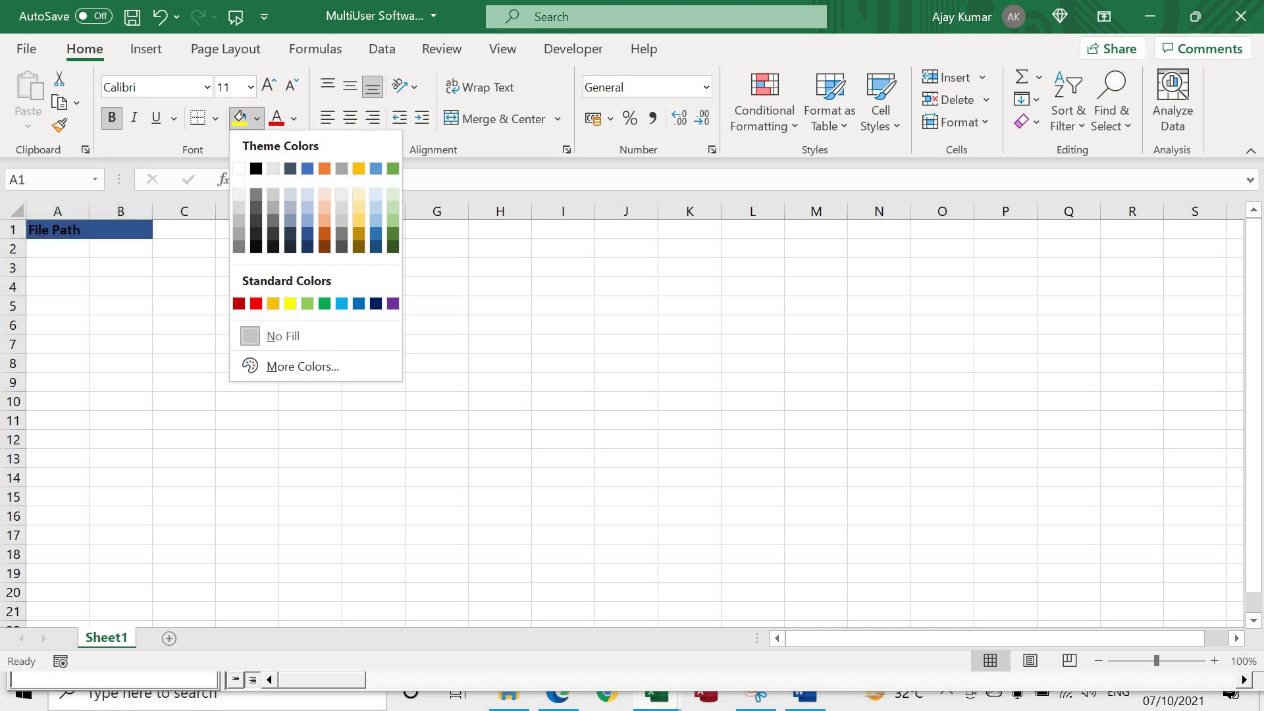
click(375, 246)
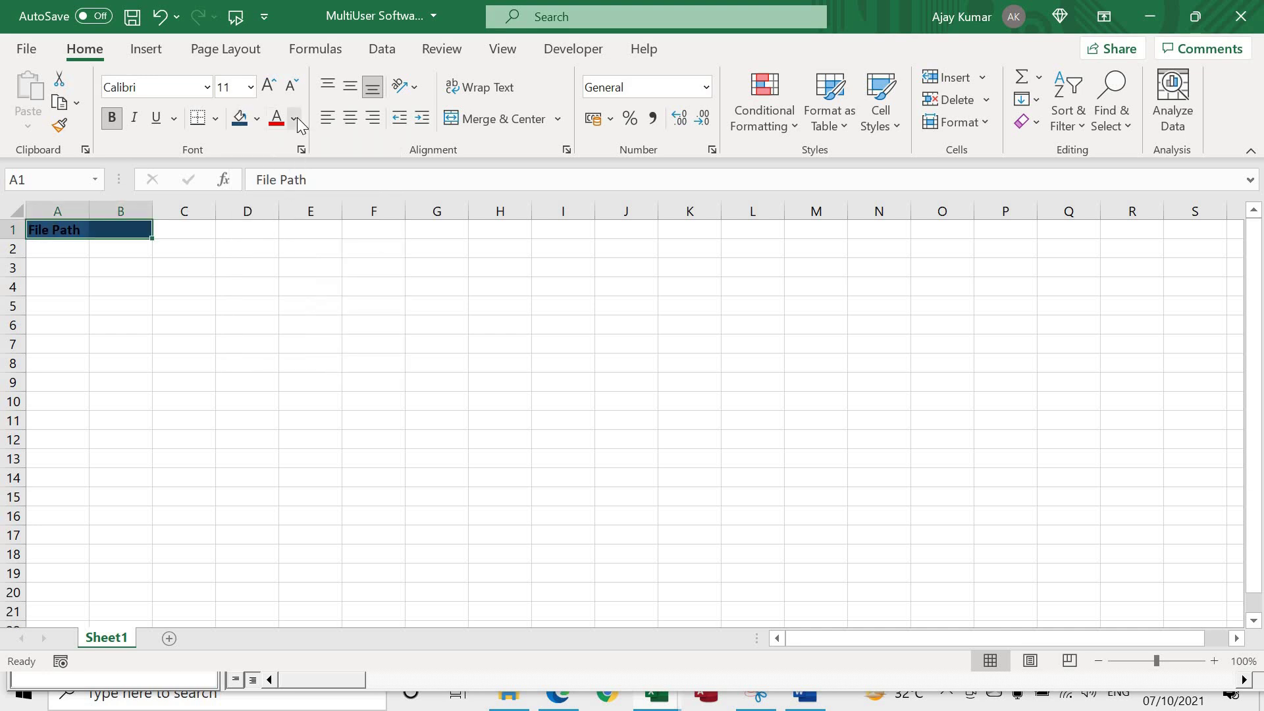
click(296, 119)
click(288, 198)
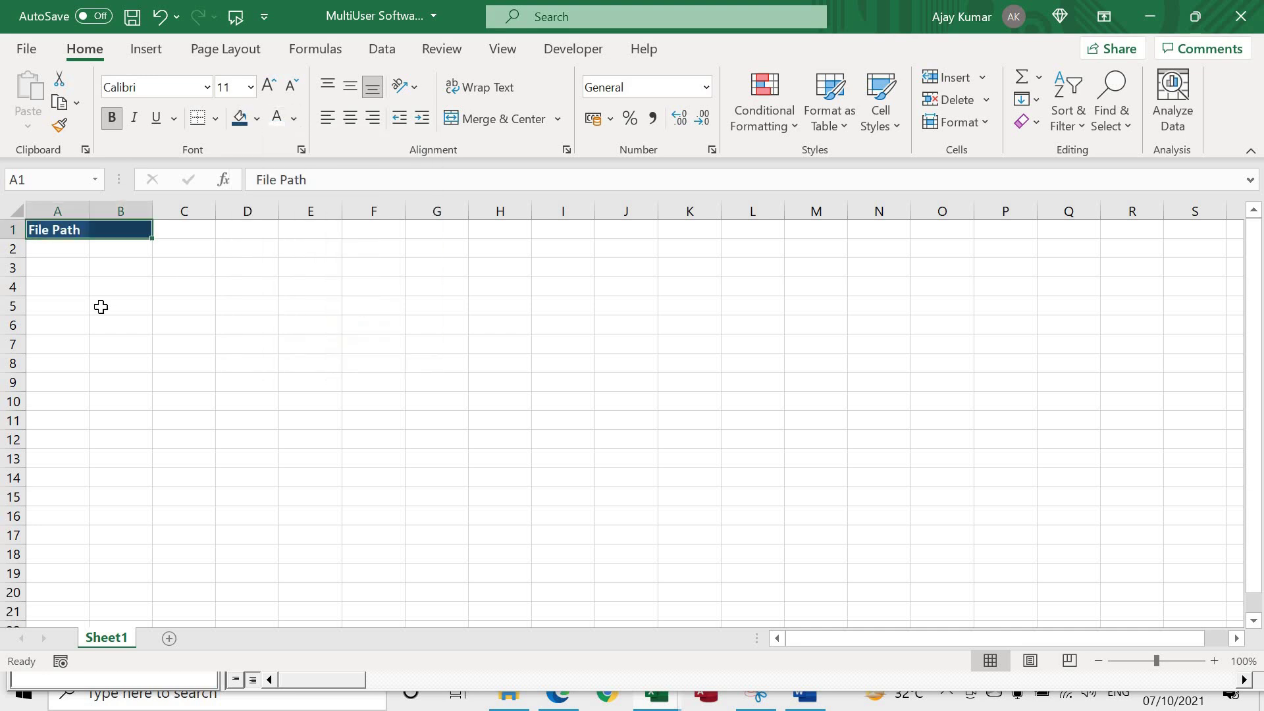
click(99, 287)
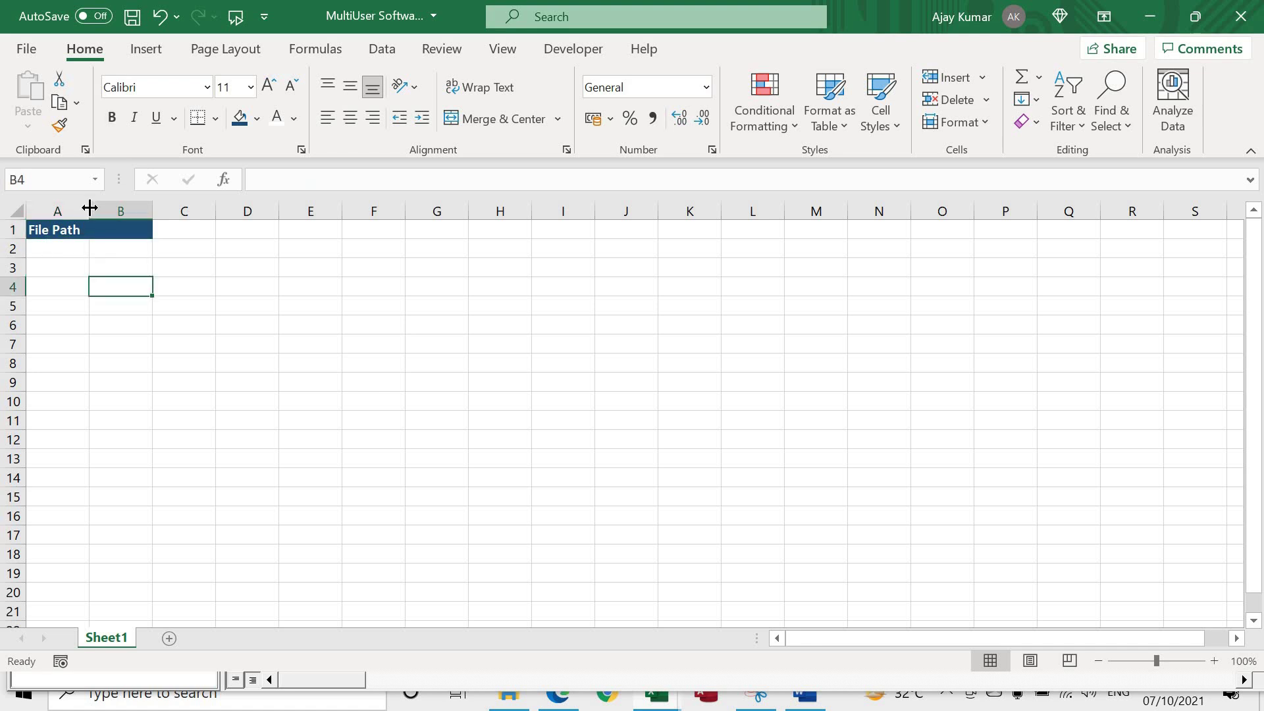
- Widen column B to fit a file path and save the workbook
drag(90, 208, 325, 208)
click(198, 344)
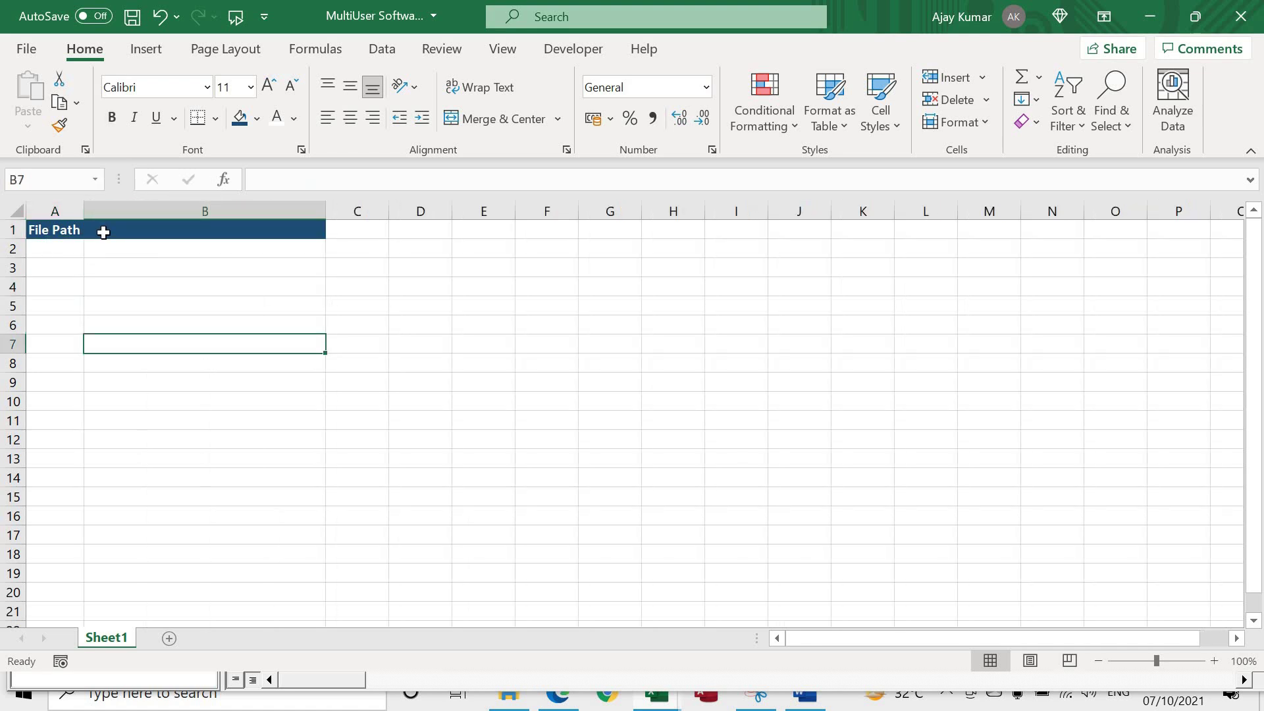
click(104, 232)
key(ctrl+s)
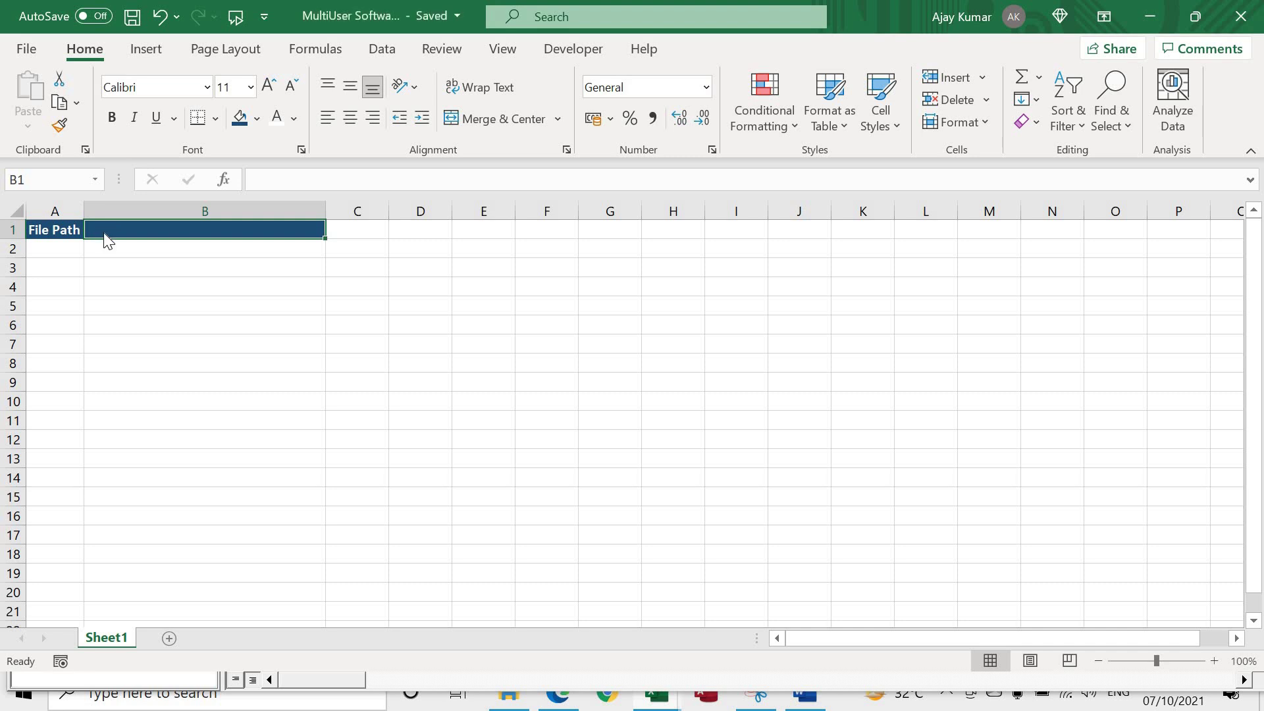
- Switch between the worksheet and the VBA editor, ending on the SettingBtn_Click code
key(alt)
key(alt+F11)
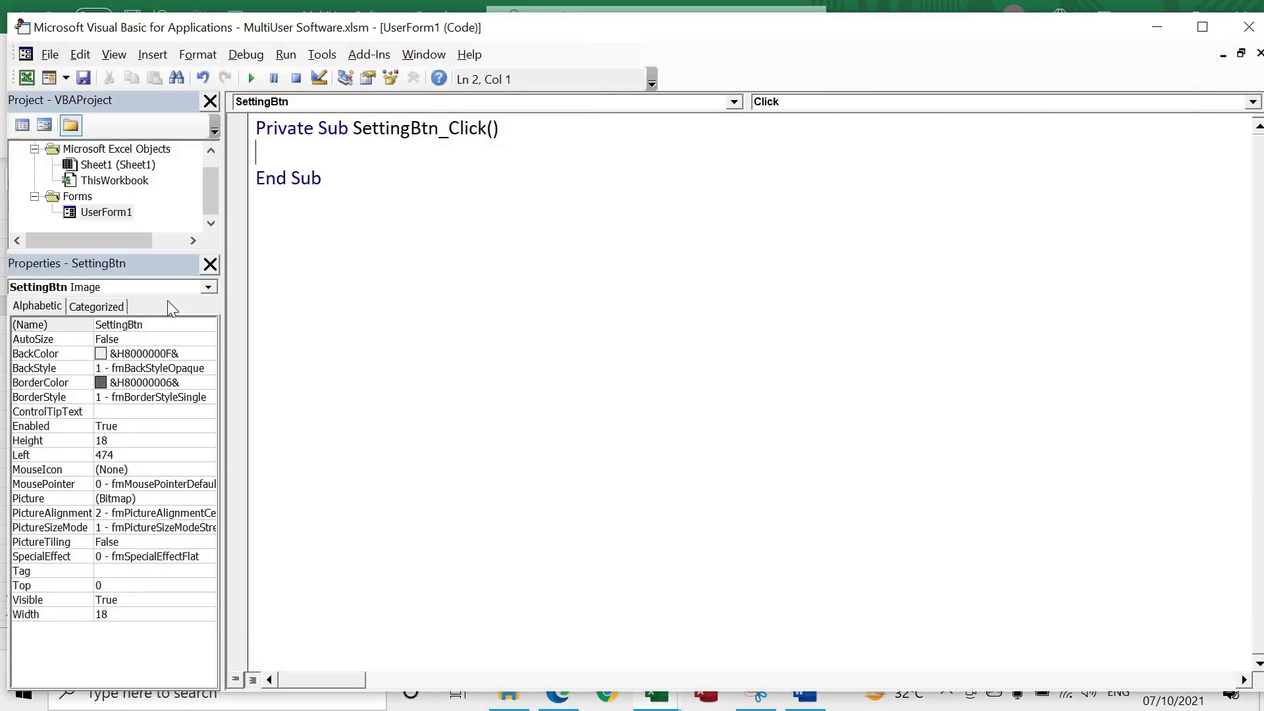
key(alt+F11)
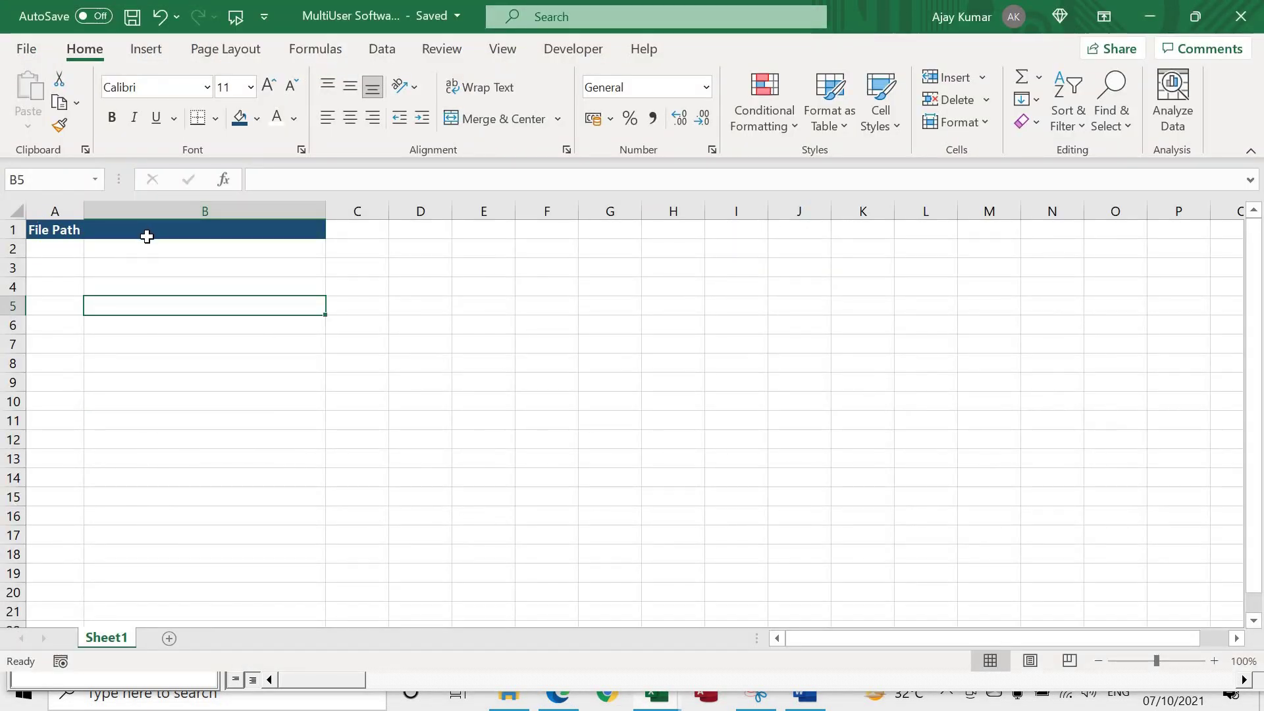
key(alt+F11)
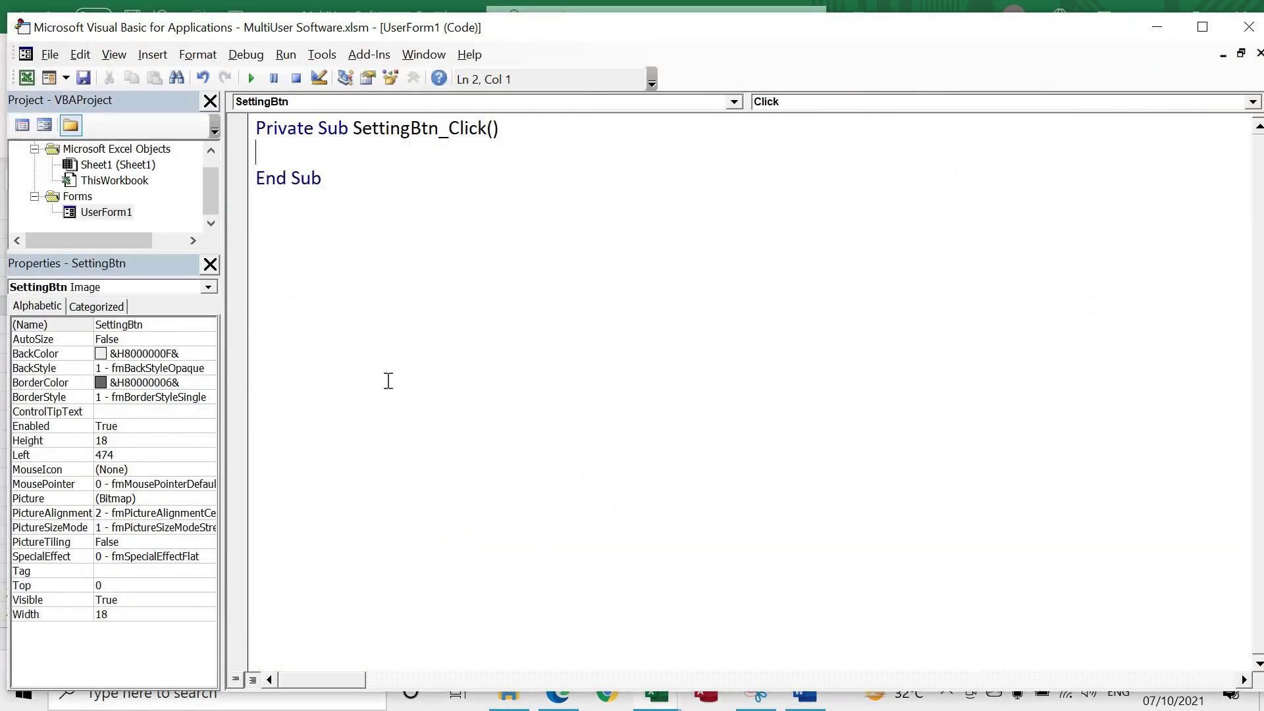
key(alt+F11)
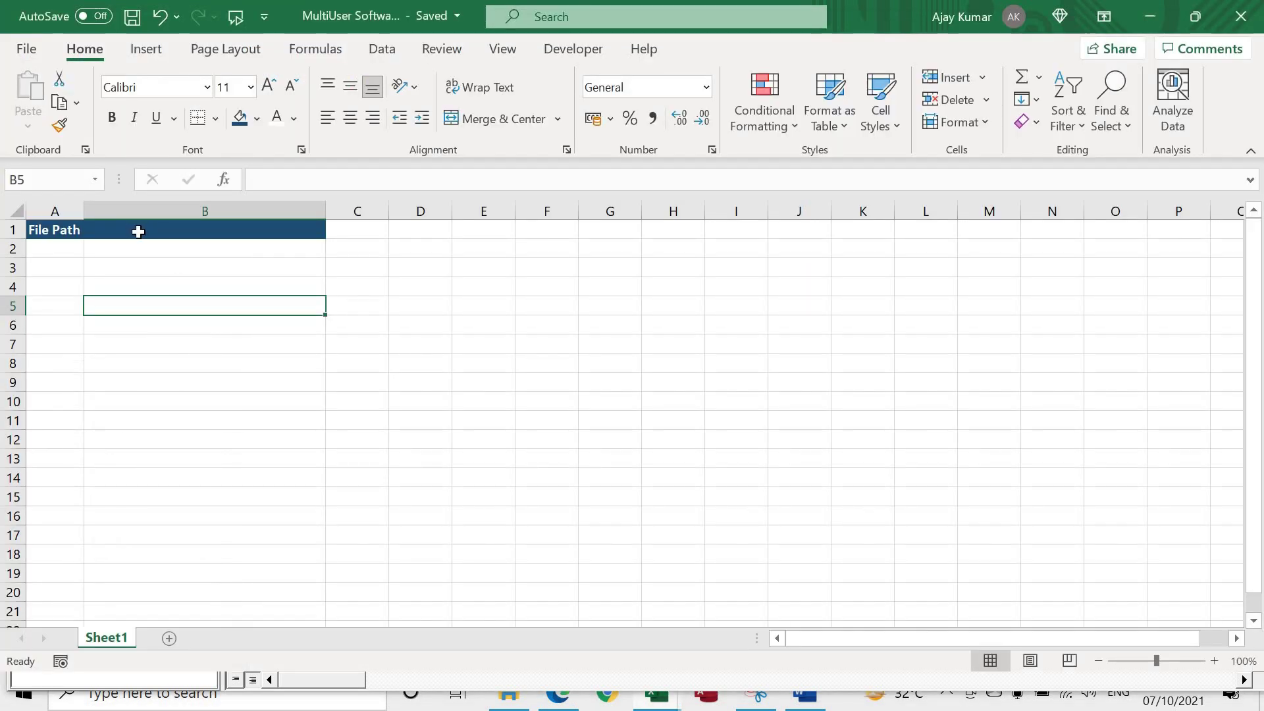
key(alt+F11)
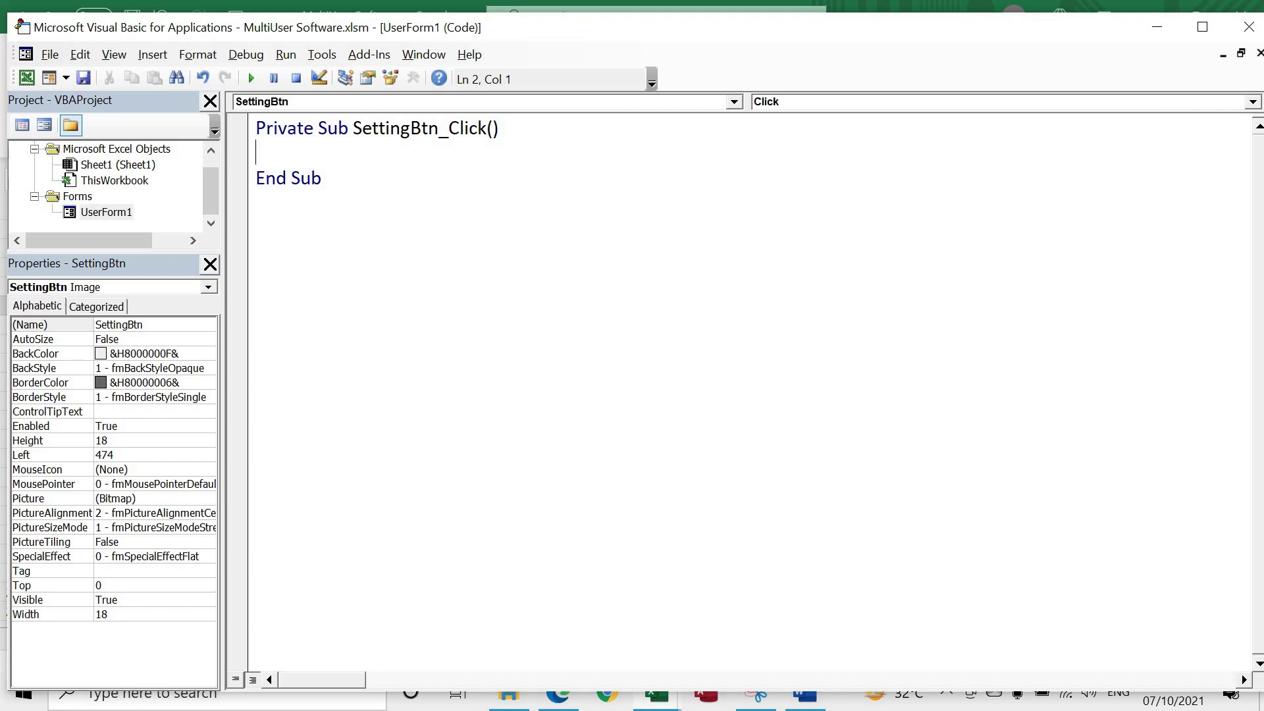
- Add the line MyFile = Application.GetOpenFilename() to SettingBtn_Click
text(MyFile =)
text(ap)
text(plication.geto)
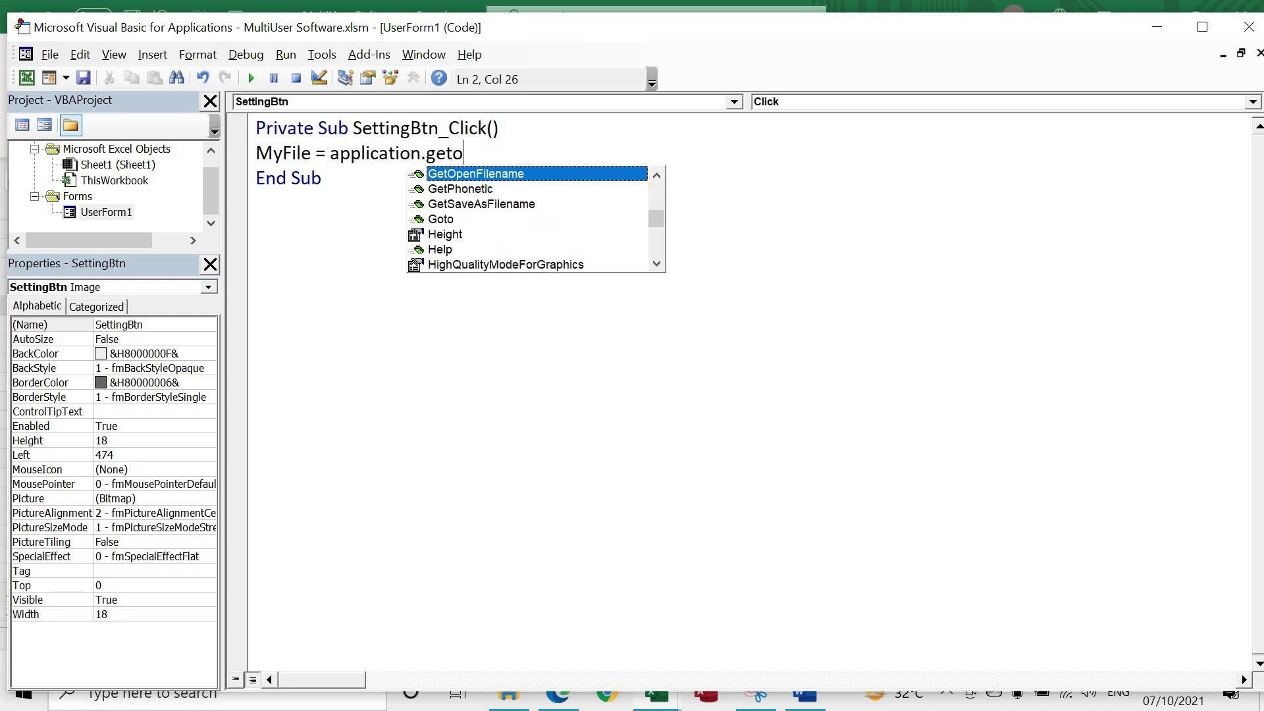
text(pn)
key(Tab)
text(())
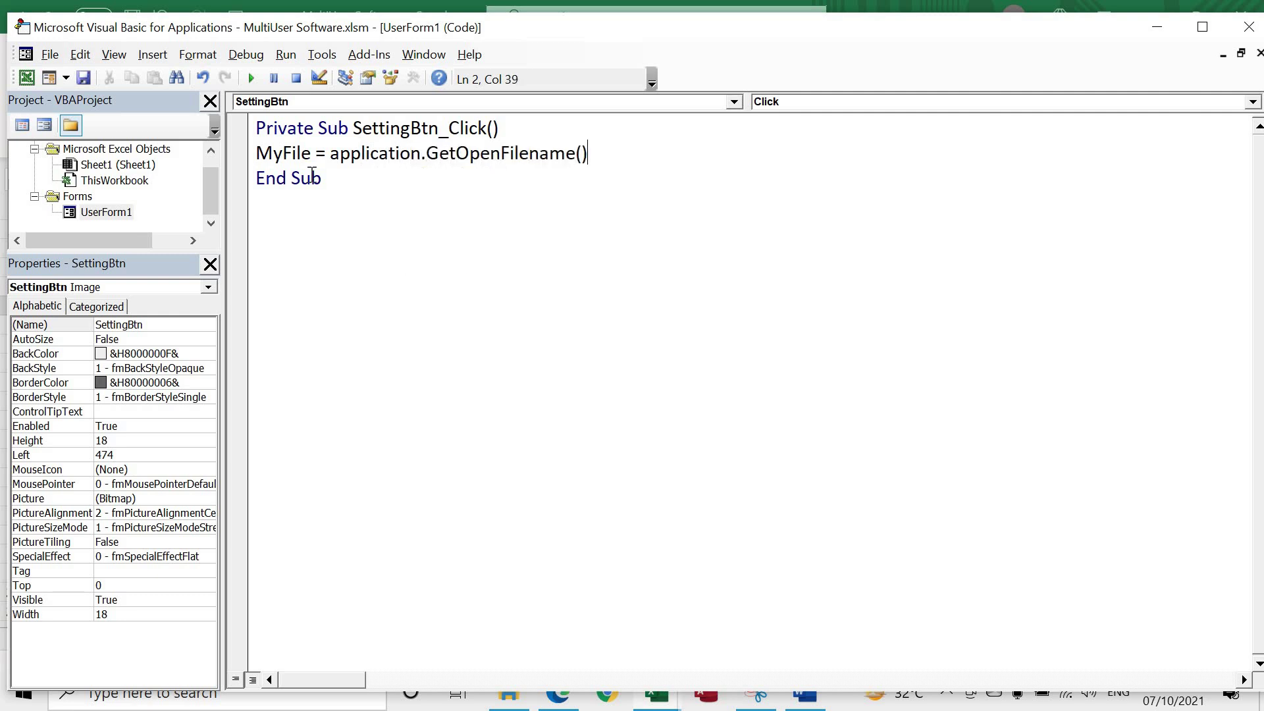
key(Return)
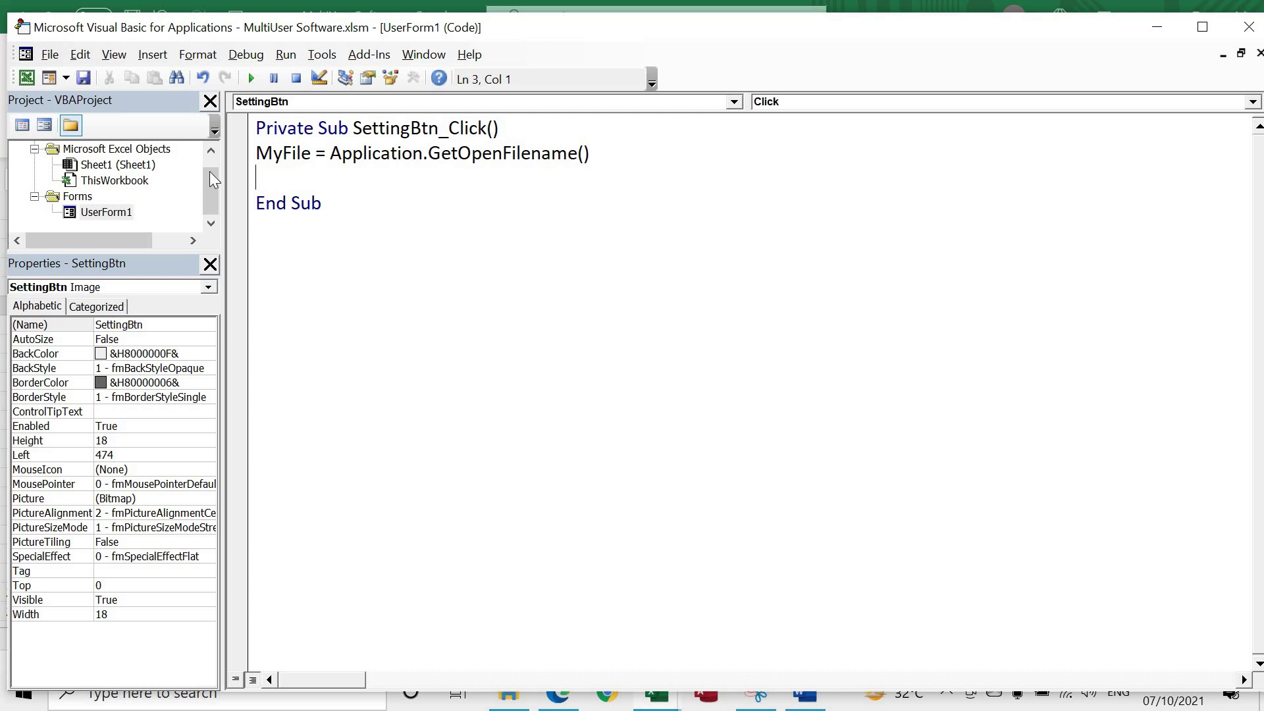
- Run the form, confirm the gear icon opens a file picker, cancel it and close the form
click(253, 80)
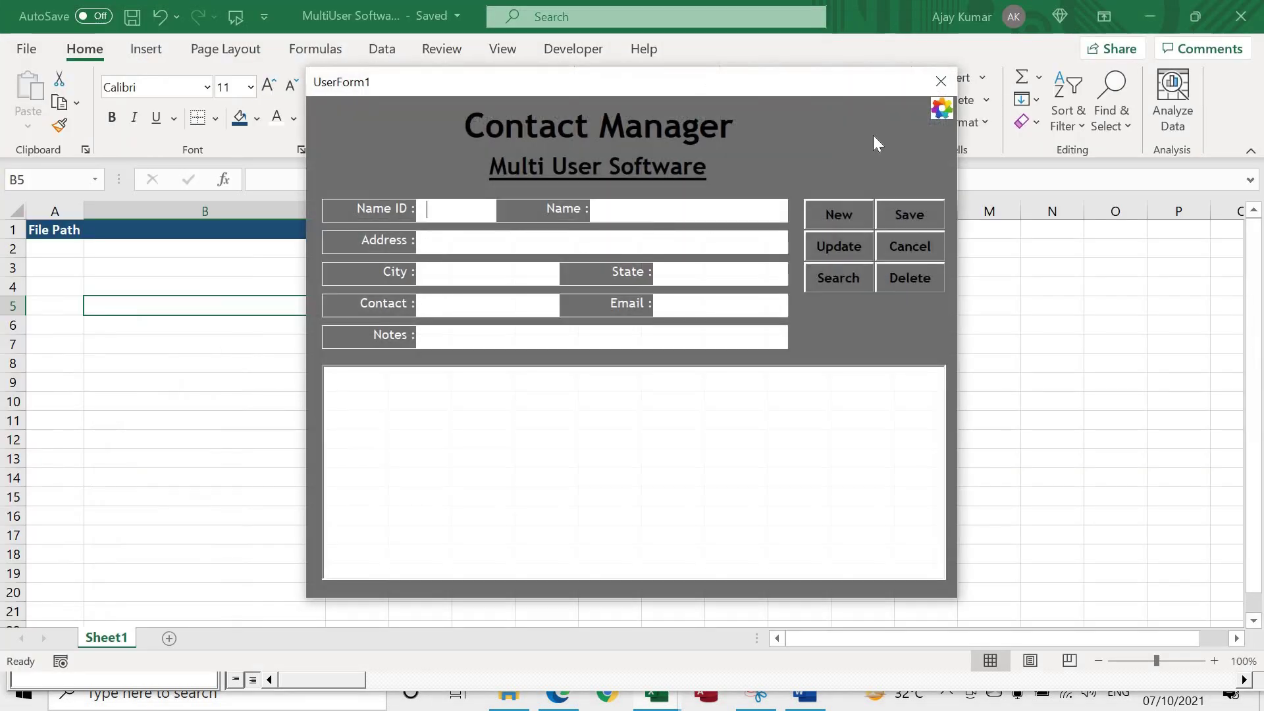
click(939, 113)
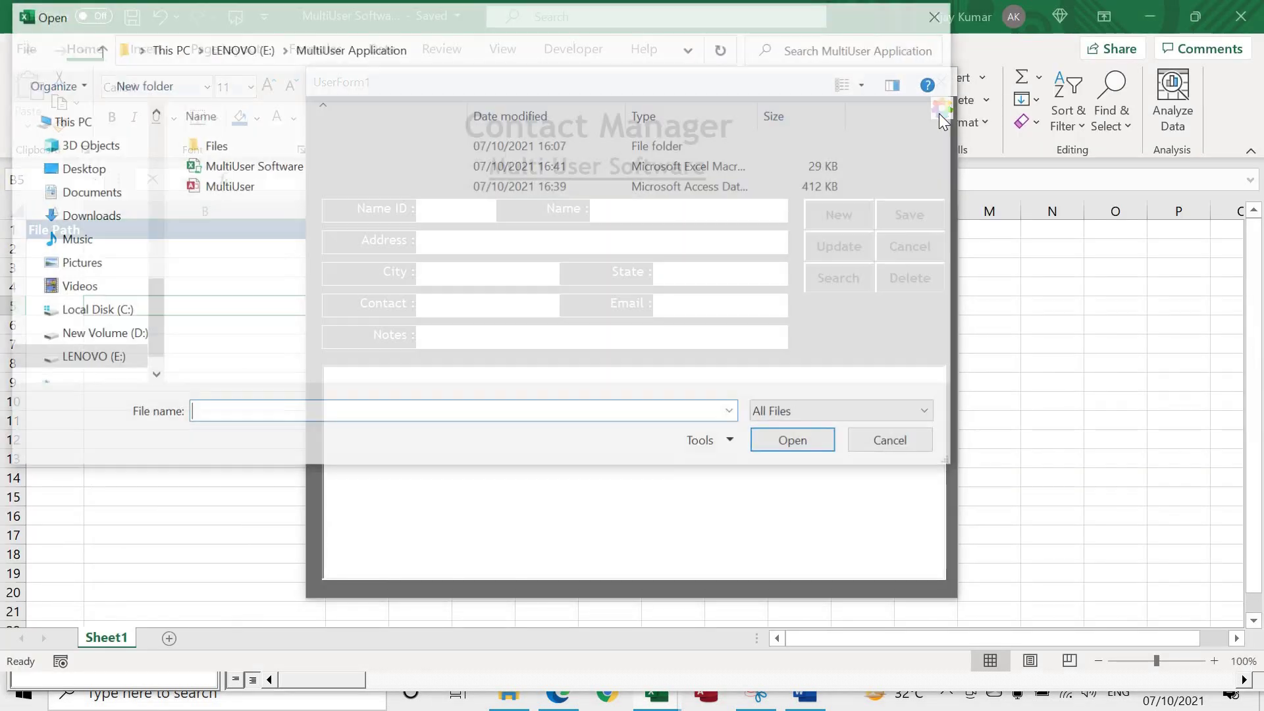
click(895, 442)
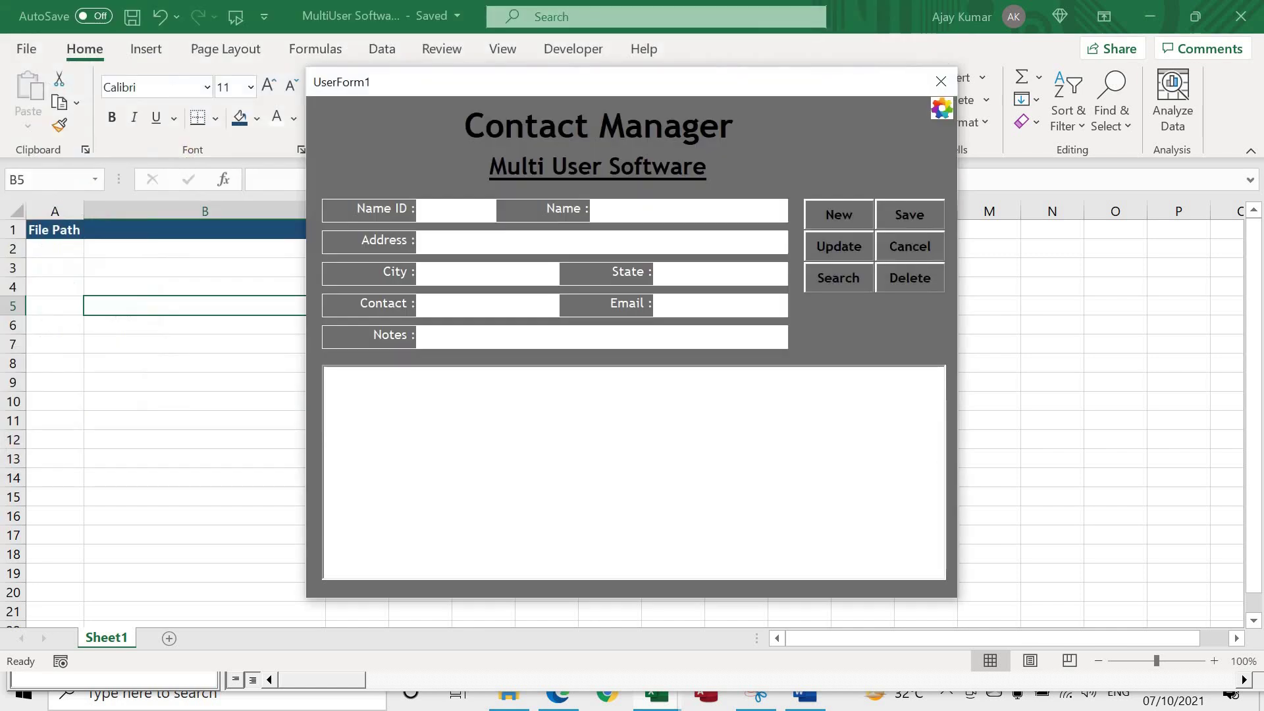
click(940, 84)
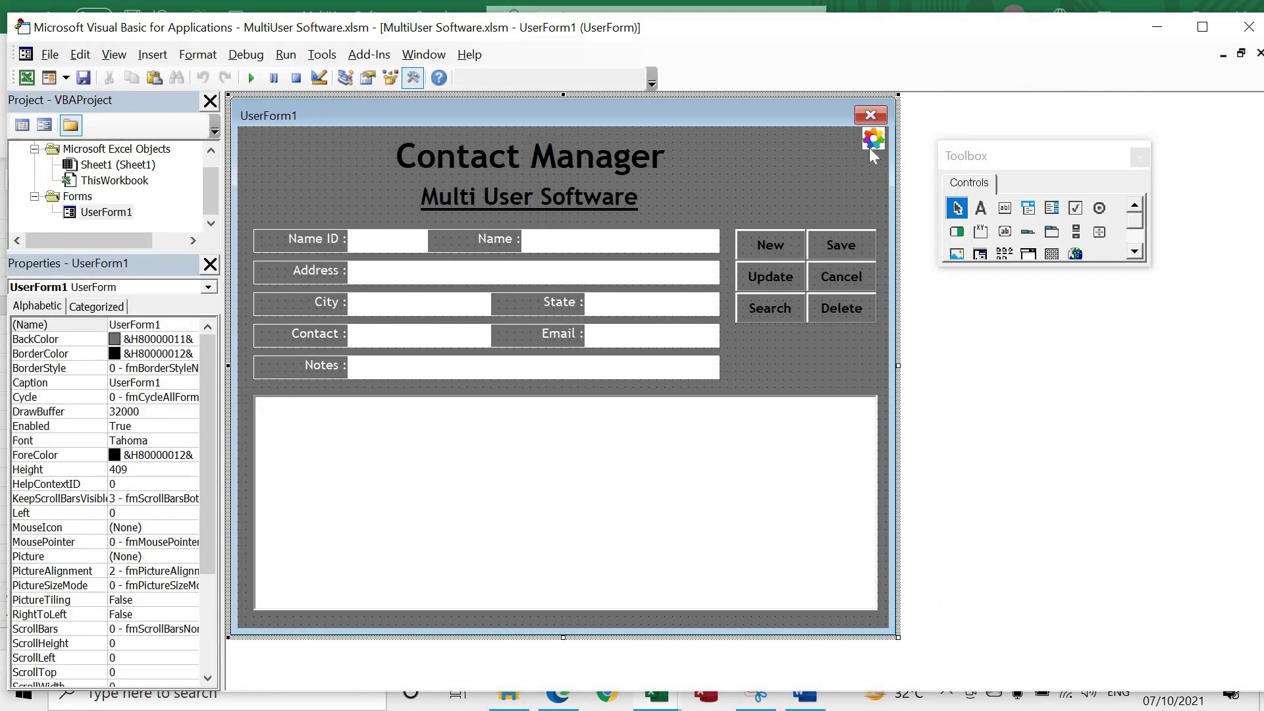
- Add If MyFile <> False Then Sheet1.Range("B2") = MyFile below the MyFile line in SettingBtn_Click
double_click(871, 139)
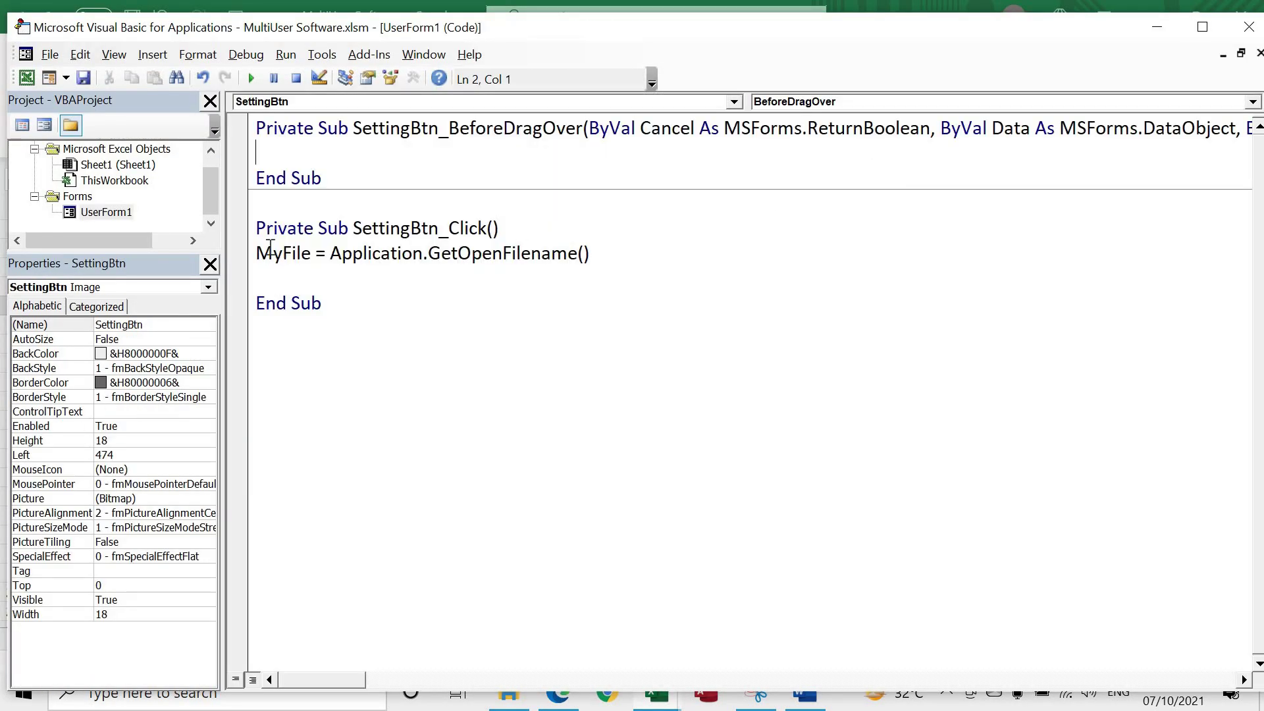
click(327, 272)
text(My)
key(BackSpace)
key(BackSpace)
text(If MyFile )
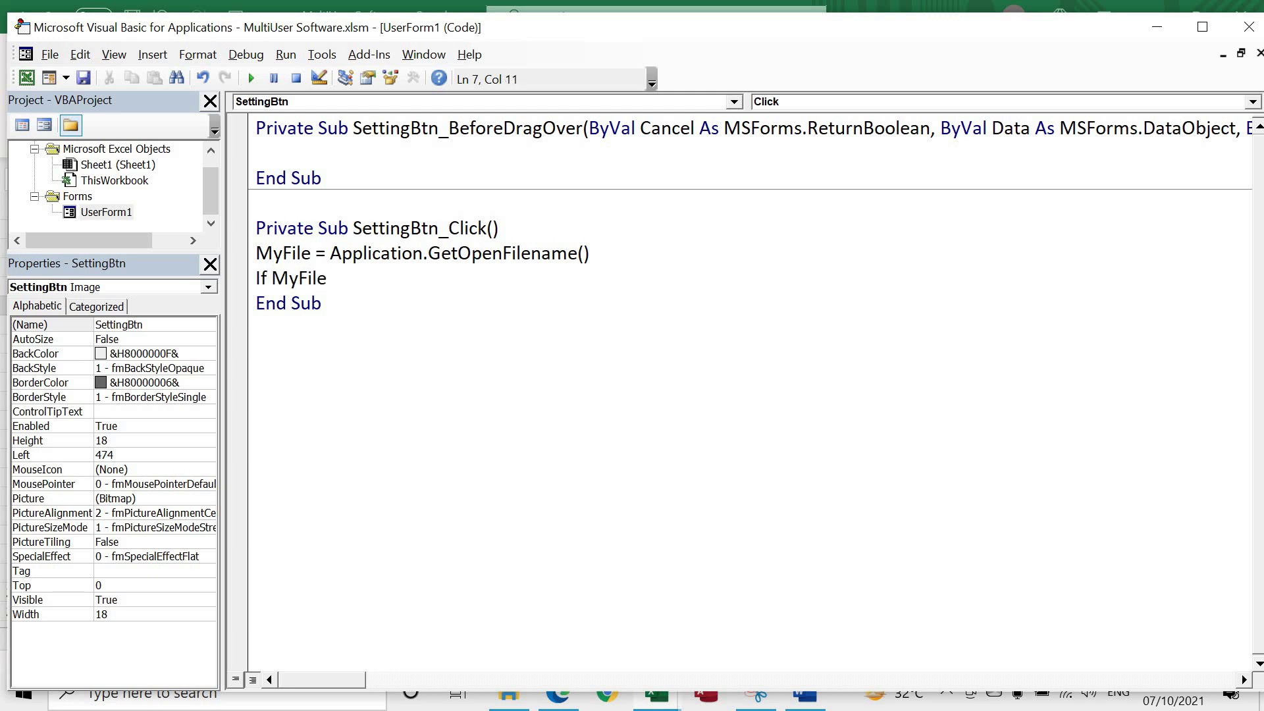
text(<> False then)
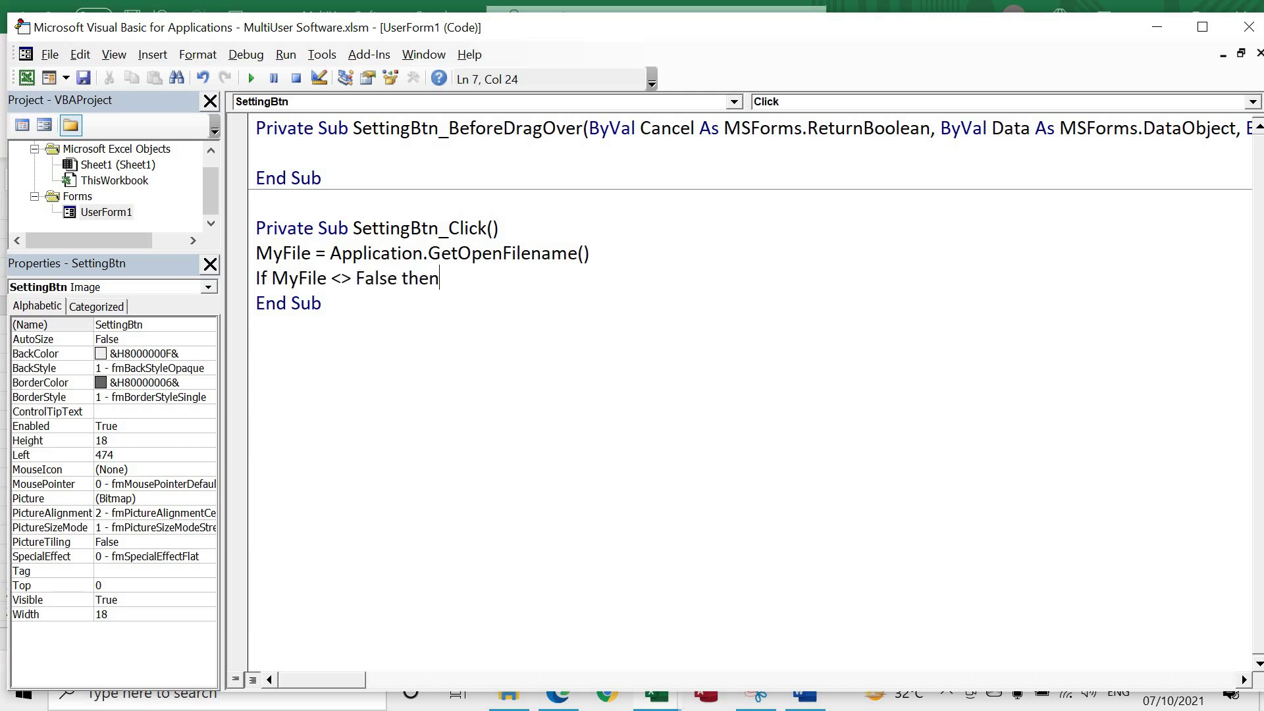
text( Sheet)
text(1.Range()
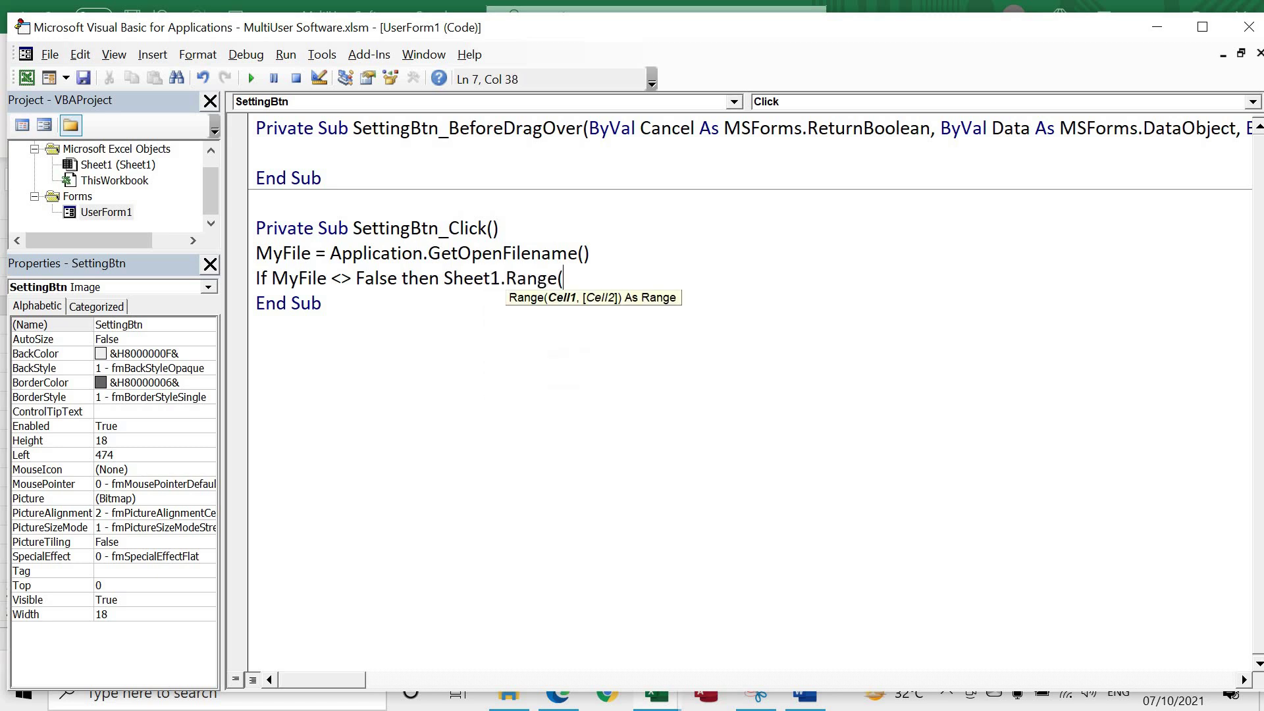
text("B2") = )
text(MyFile)
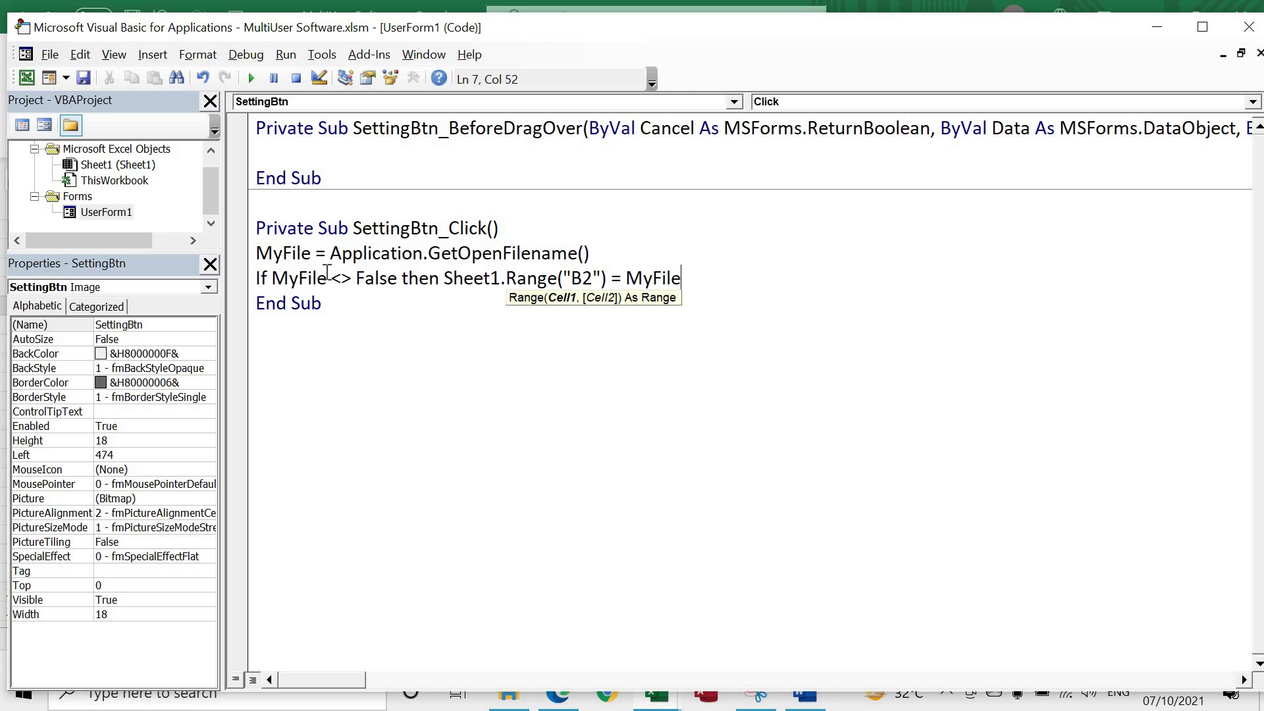
key(Down)
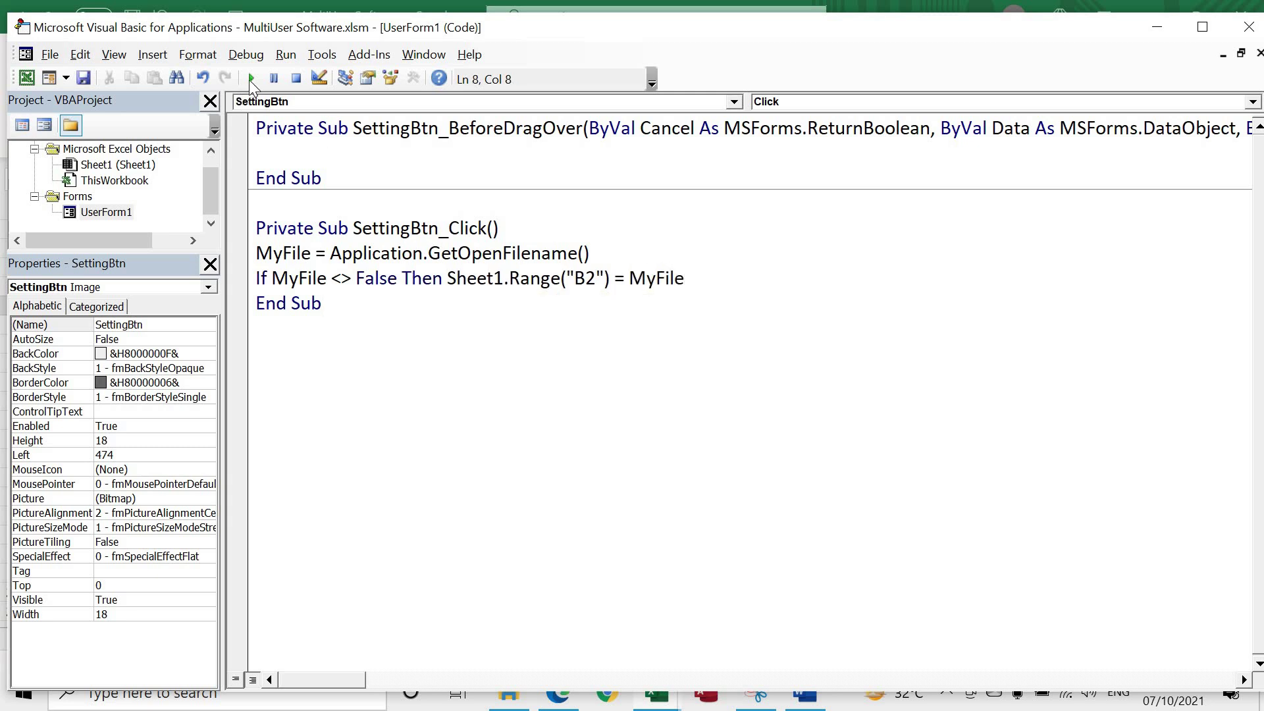
- Run the form, pick MultiUser.accdb via the gear icon, check its path in B2, and close the form
click(248, 77)
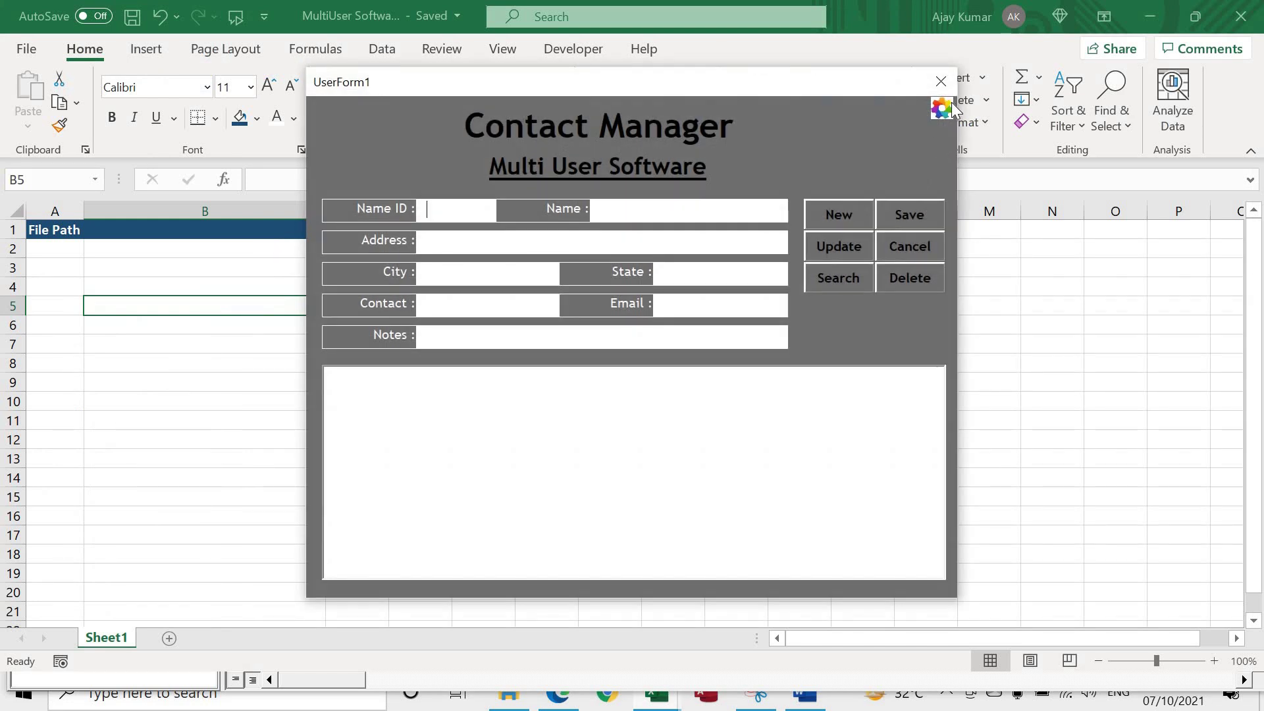
click(951, 102)
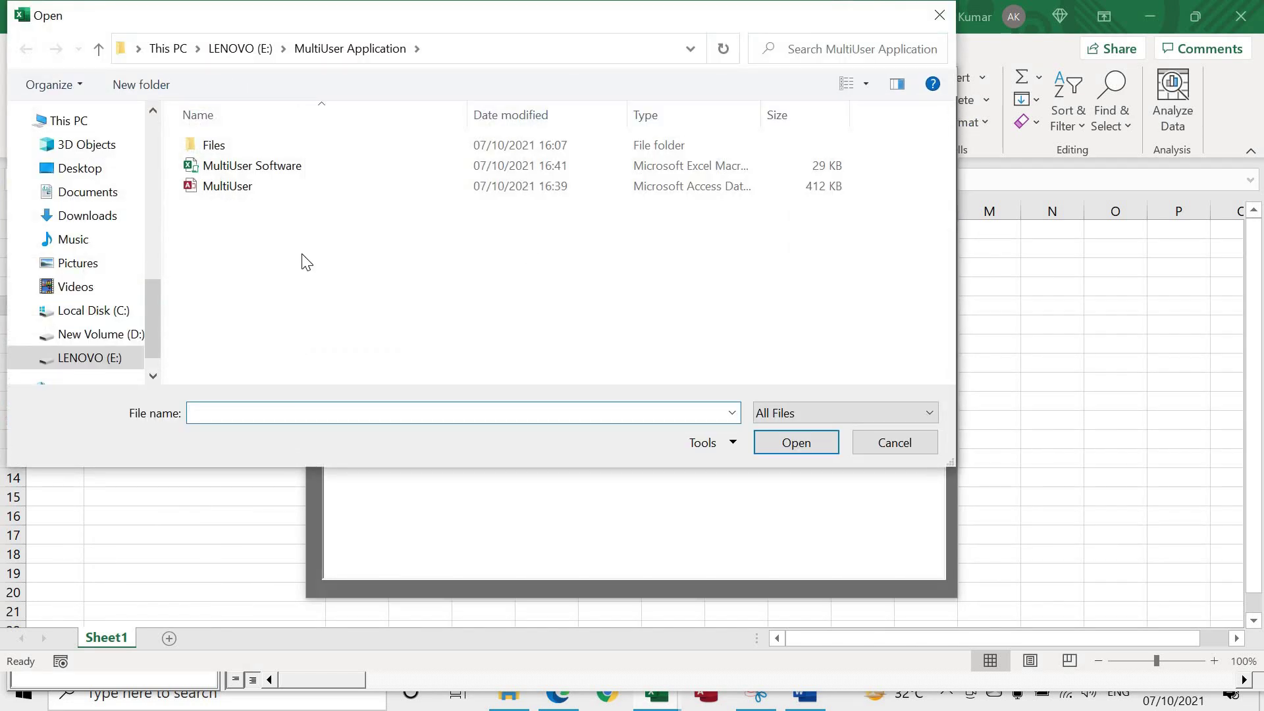
click(227, 189)
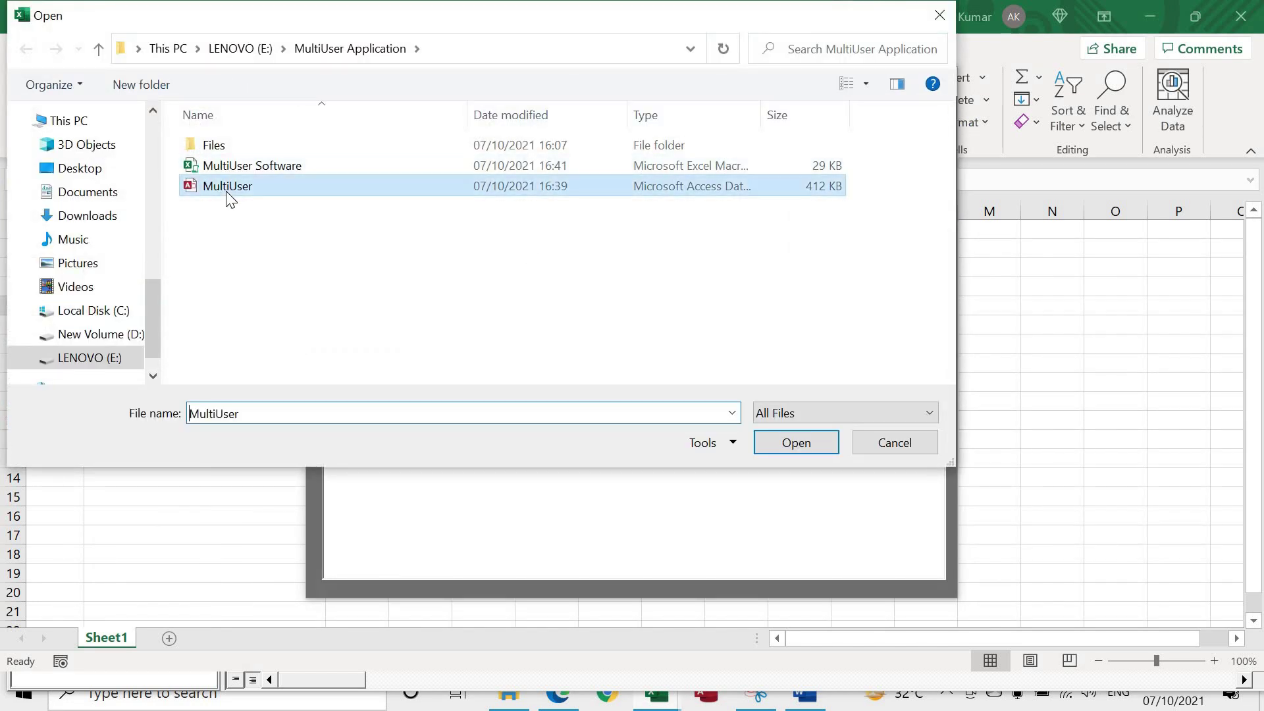
click(804, 444)
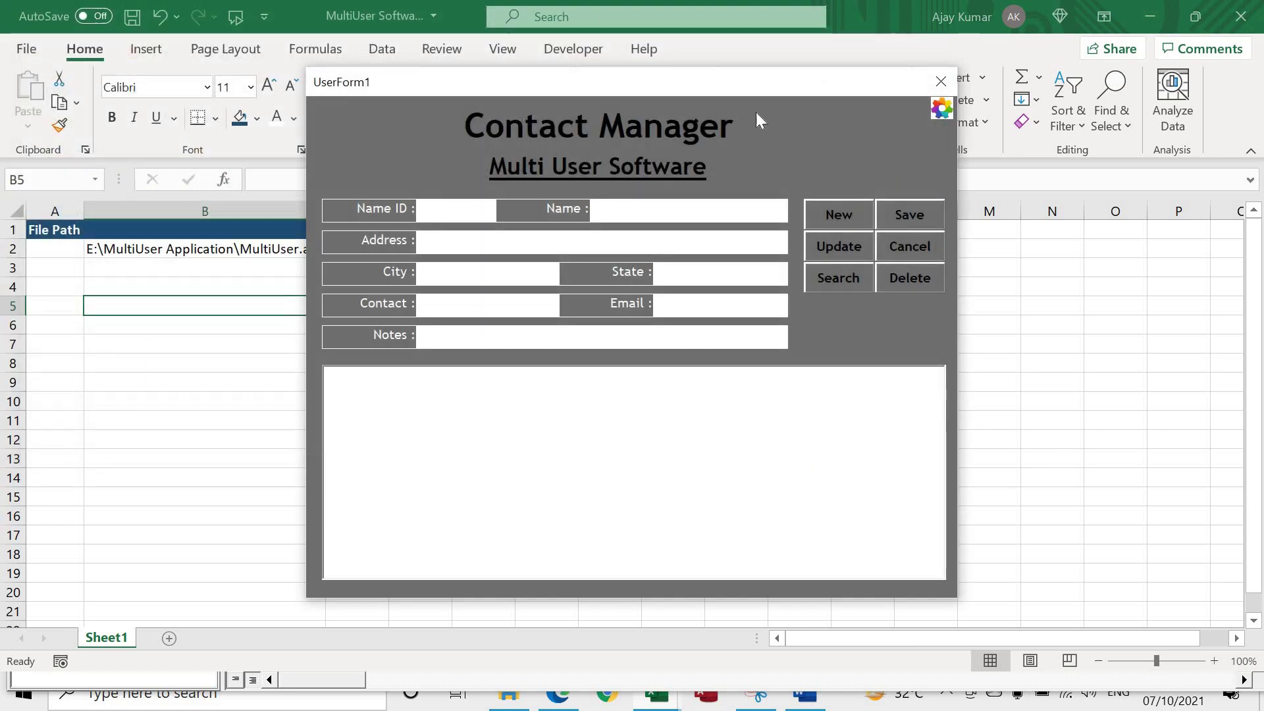
drag(682, 86, 913, 180)
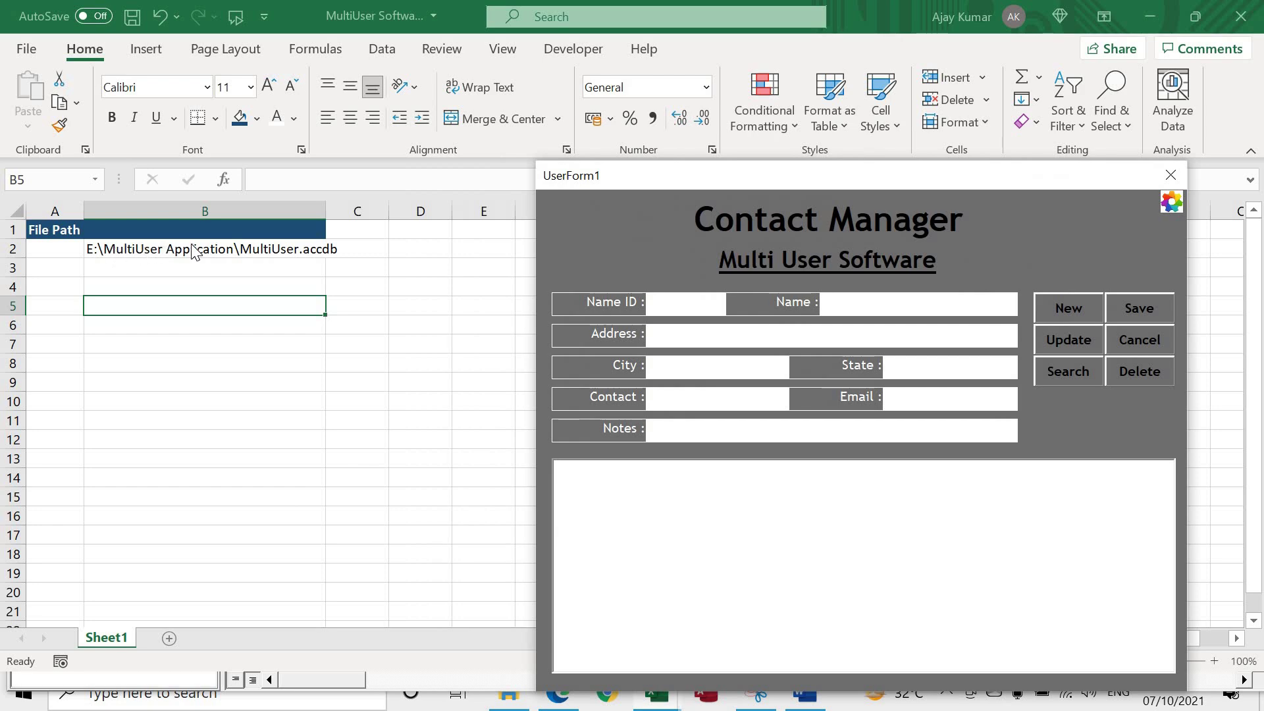
click(1171, 178)
- Change Range("B2") to Range("B1") in the SettingBtn_Click code
double_click(874, 140)
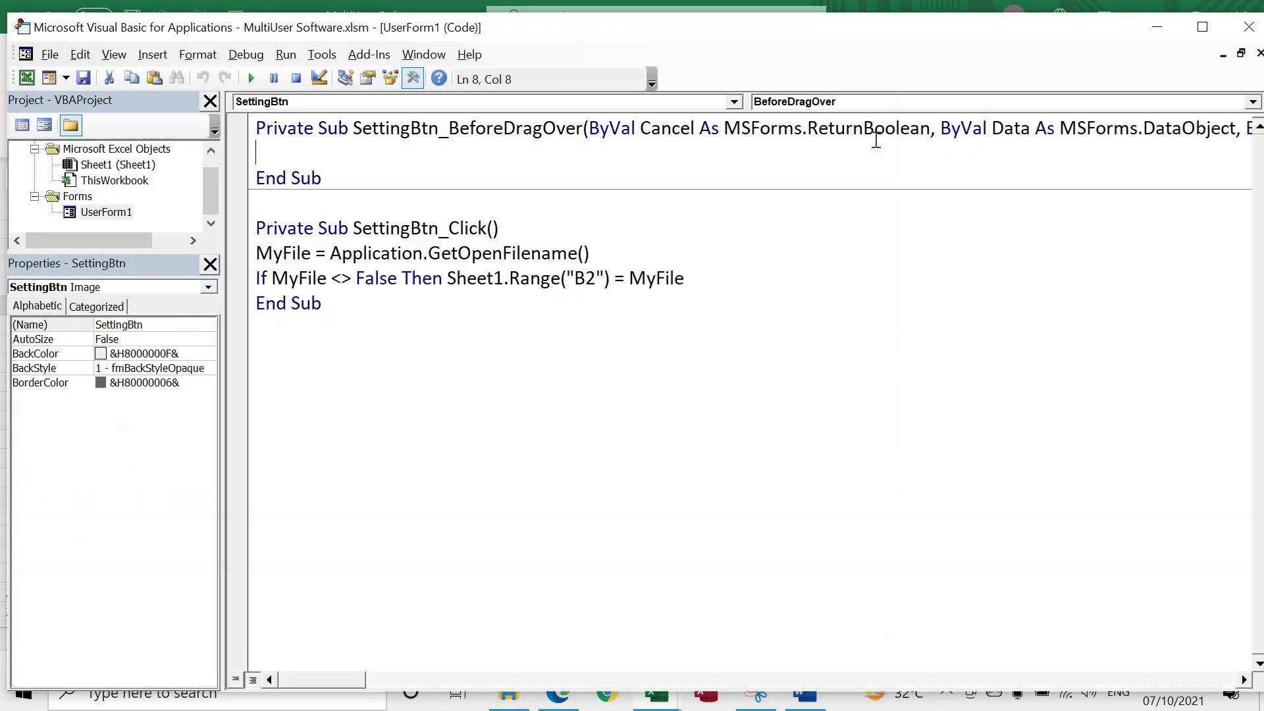
click(585, 279)
drag(585, 280, 595, 279)
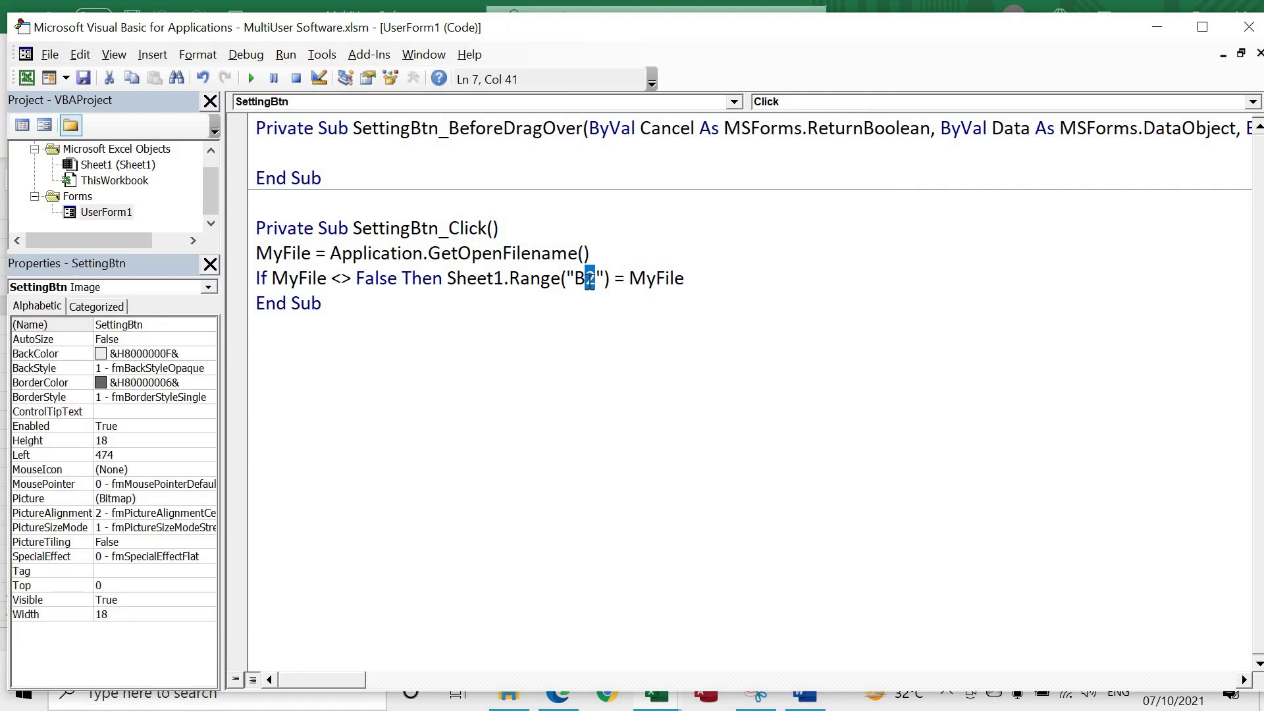
text(1)
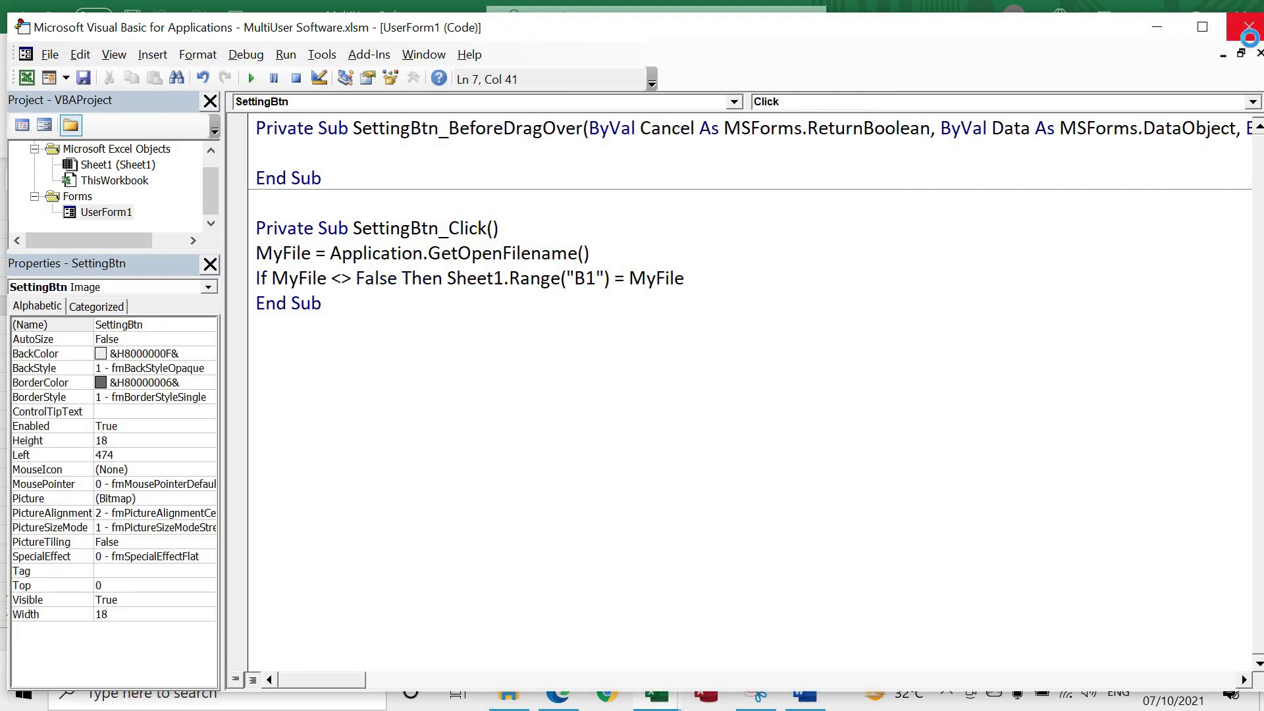
- Clear the old path from cell B2 in Excel and return to the code editor
click(1249, 34)
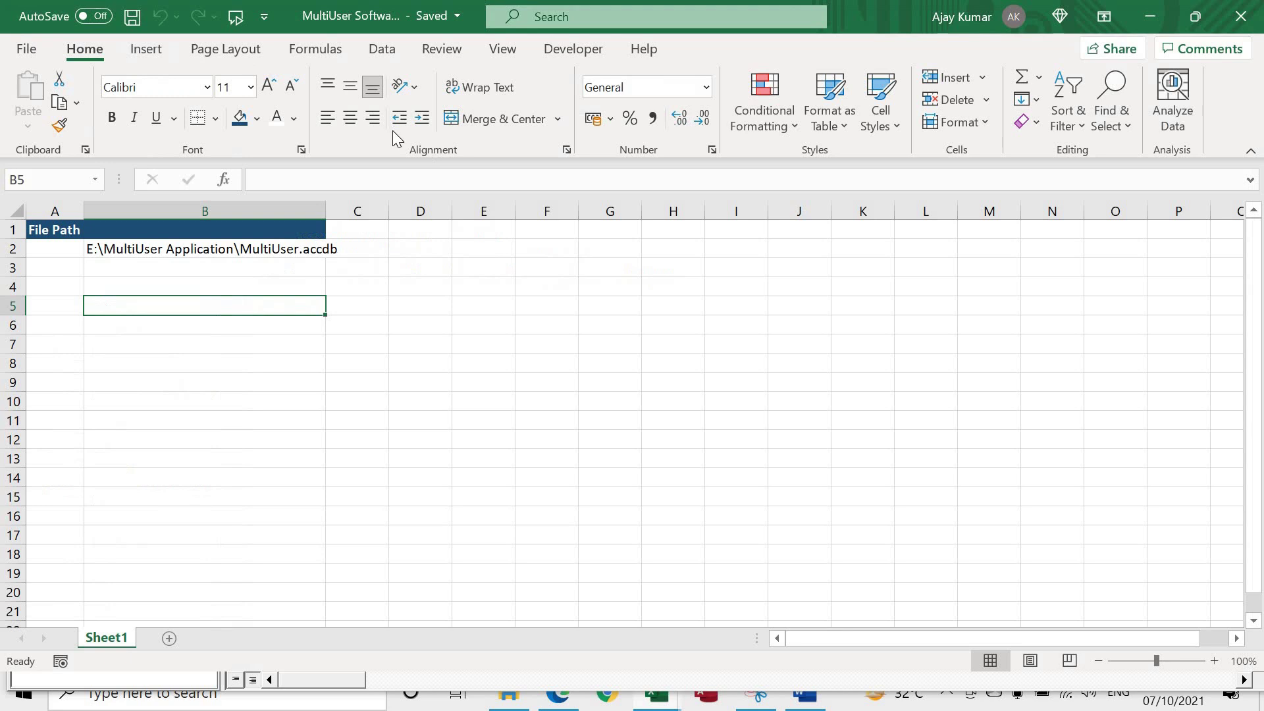
click(237, 249)
key(Delete)
key(alt+F11)
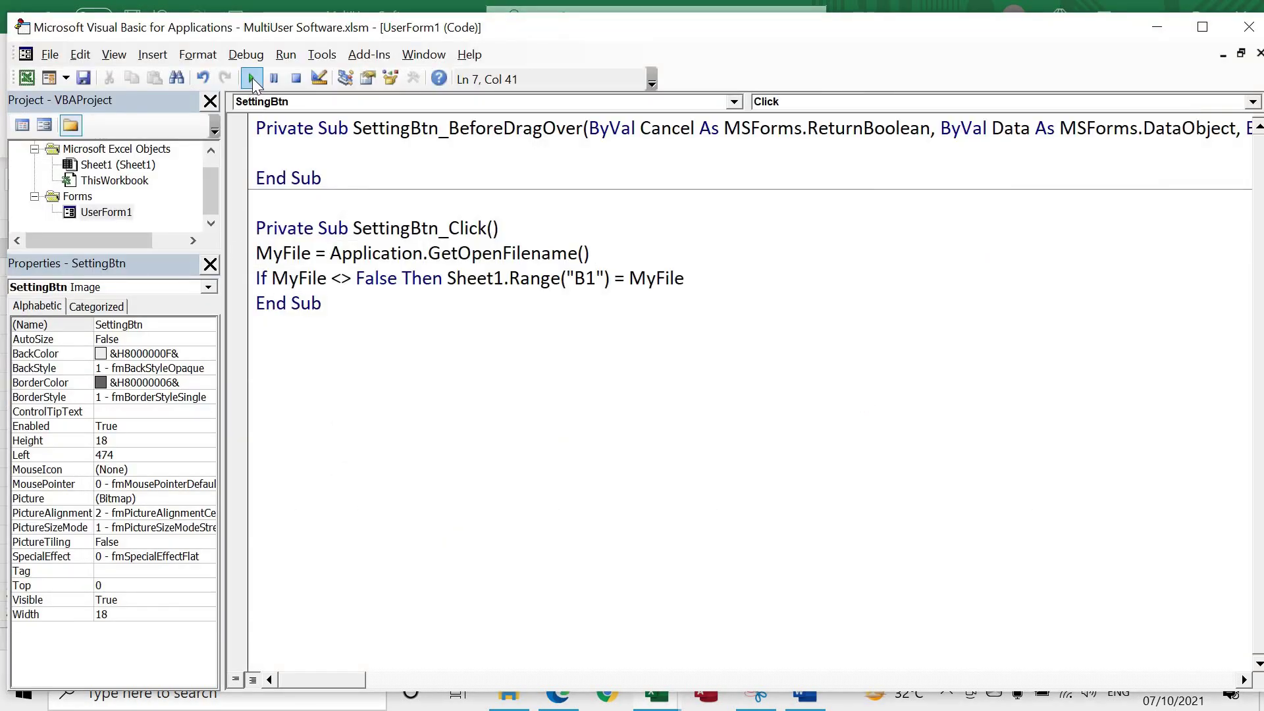
- Run the form, pick the MultiUser database, check the path lands in B1, and close the form
click(252, 78)
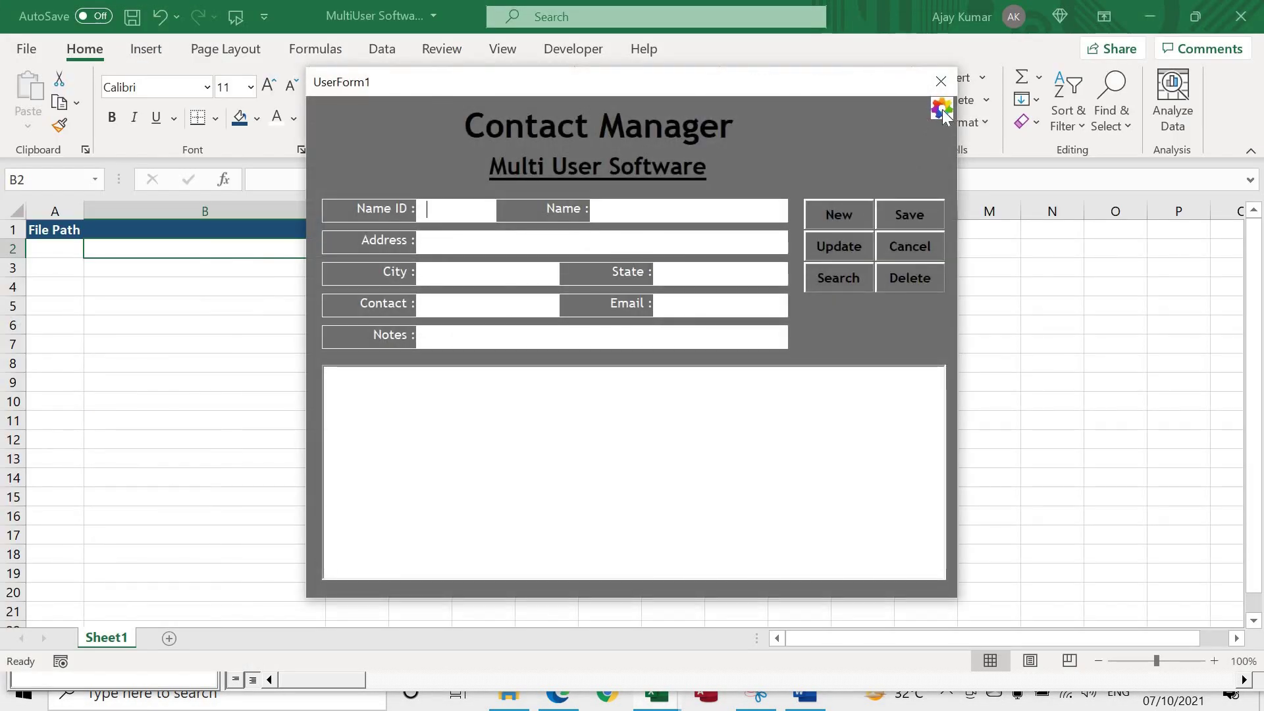
click(942, 107)
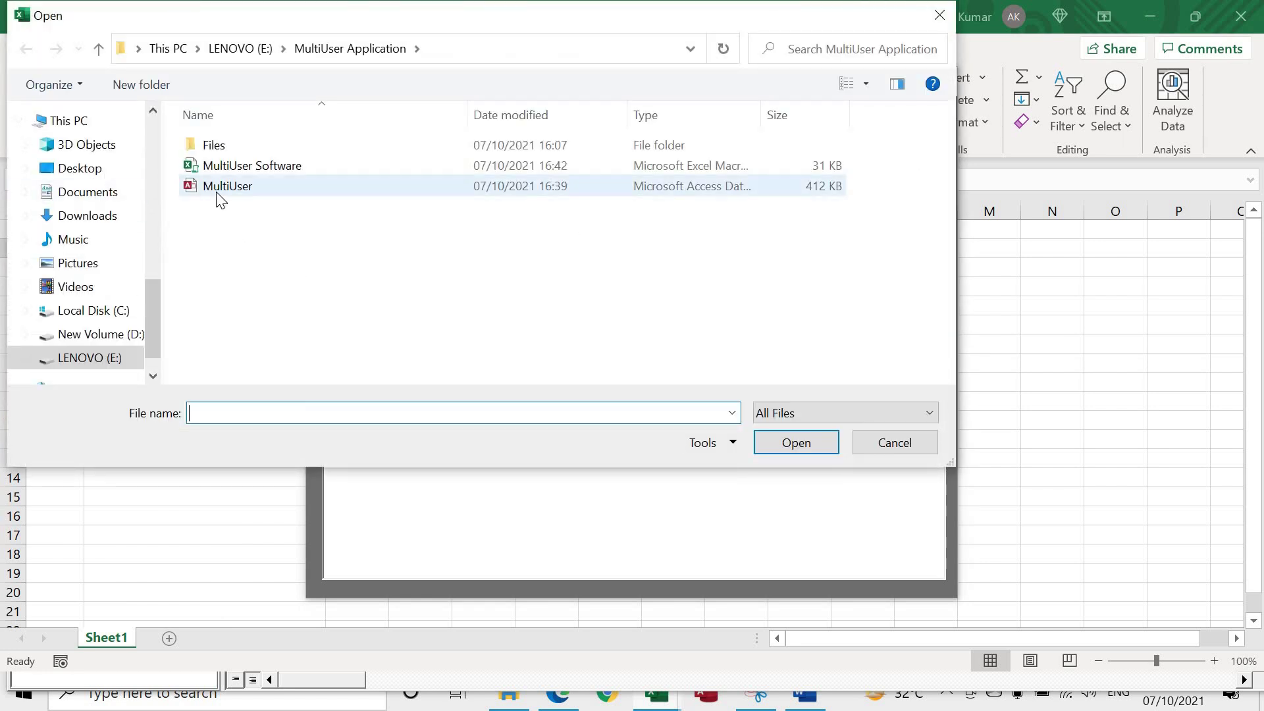
double_click(217, 189)
drag(614, 88, 777, 103)
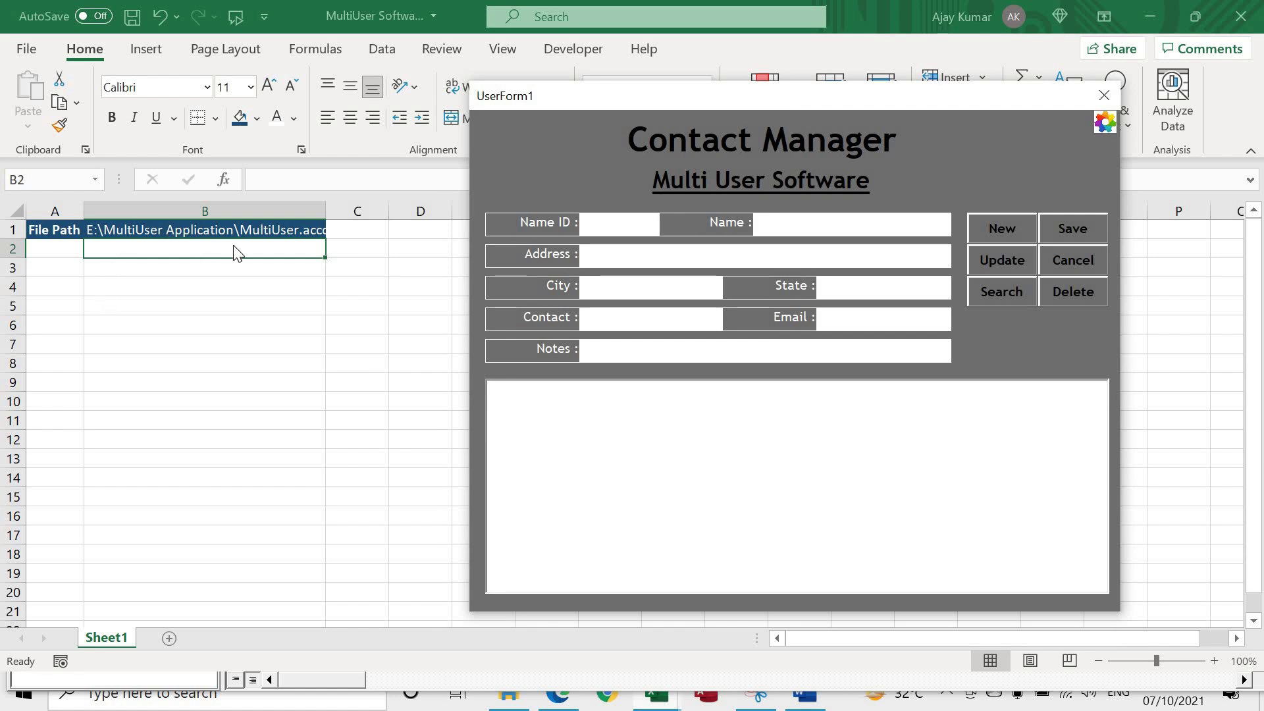
click(1112, 105)
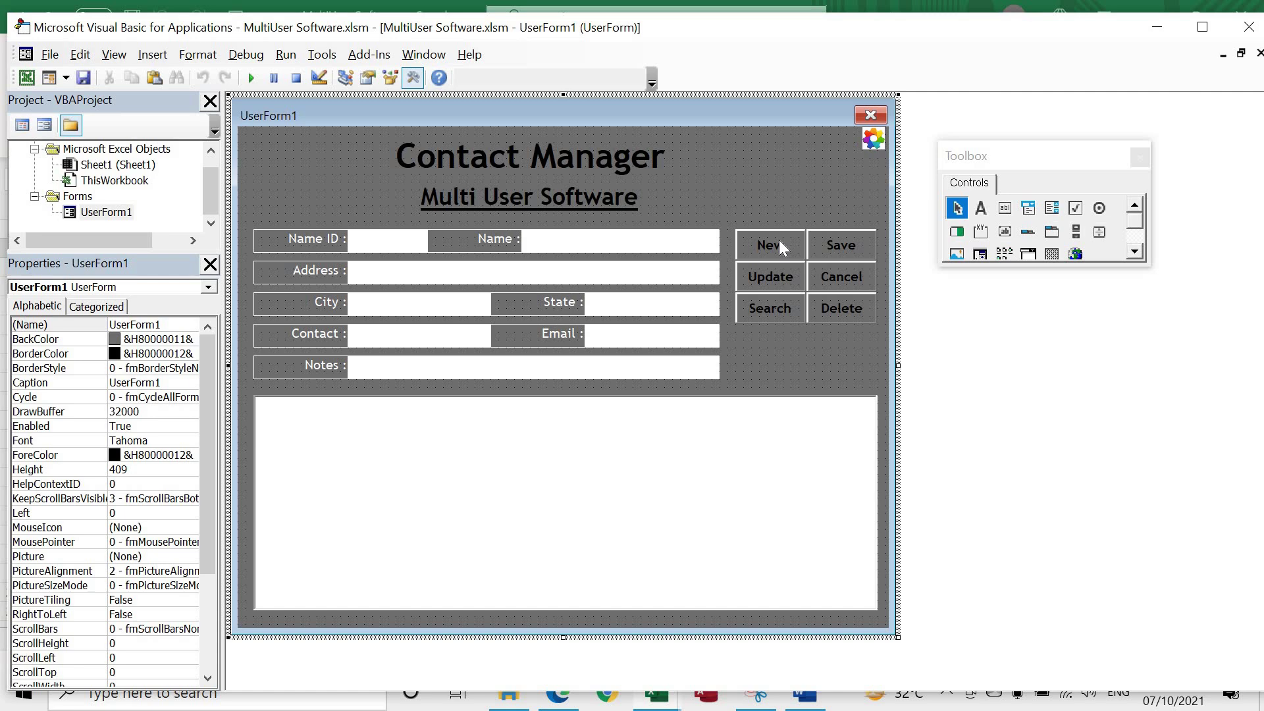
- Create the NewBtn_Click handler and delete the empty SettingBtn_BeforeDragOver procedure
double_click(780, 239)
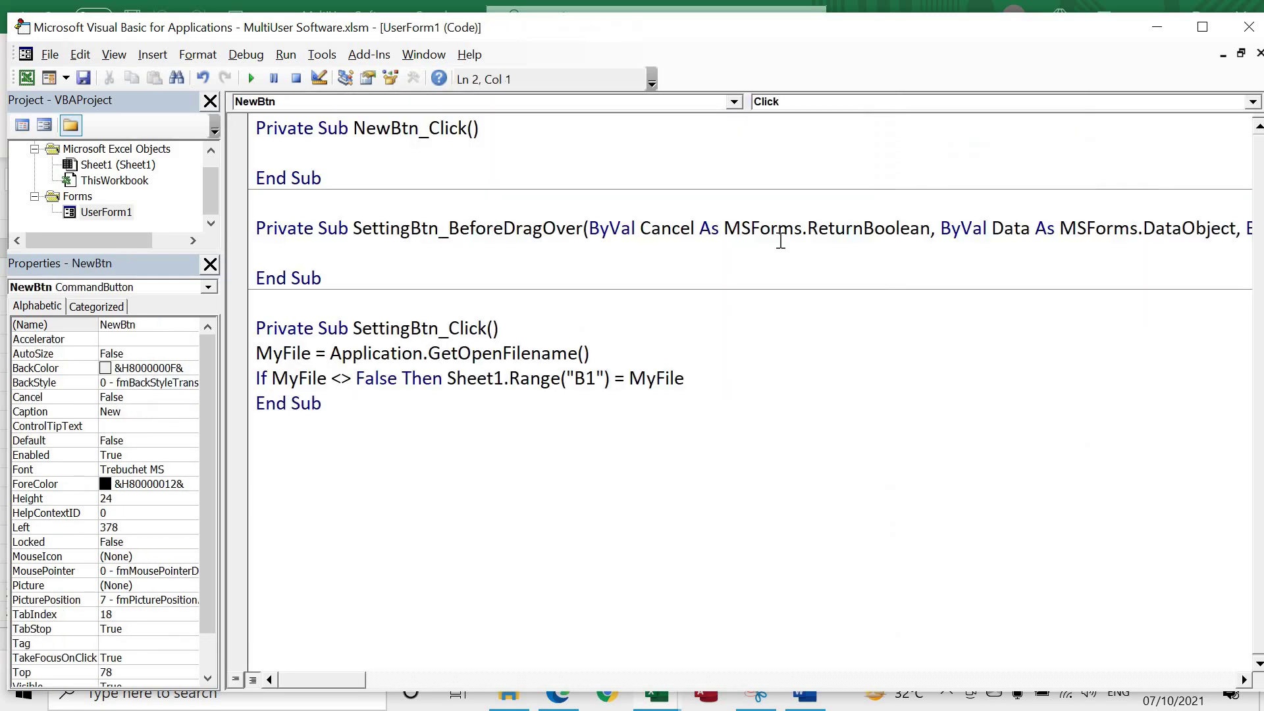
click(367, 266)
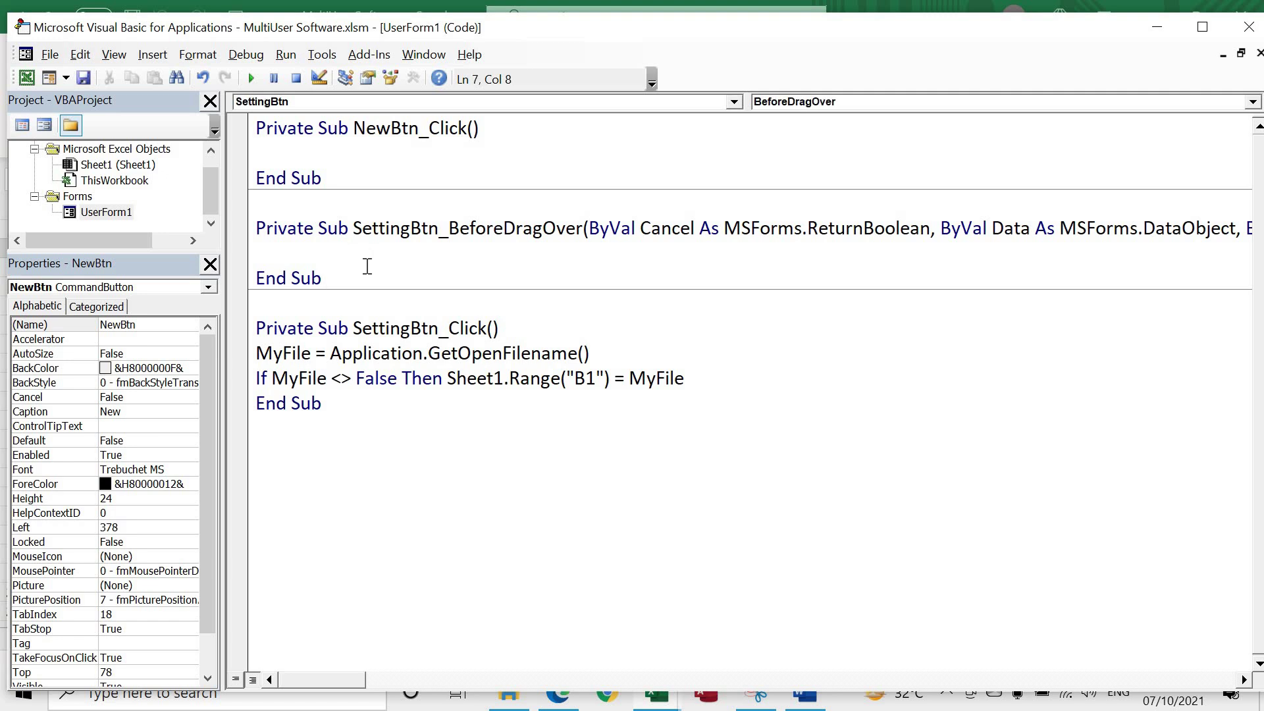
key(shift+Up)
key(shift+Up)
key(shift+Left)
key(shift+Left)
key(shift+Left)
key(shift+Left)
key(shift+Left)
key(Delete)
key(Up)
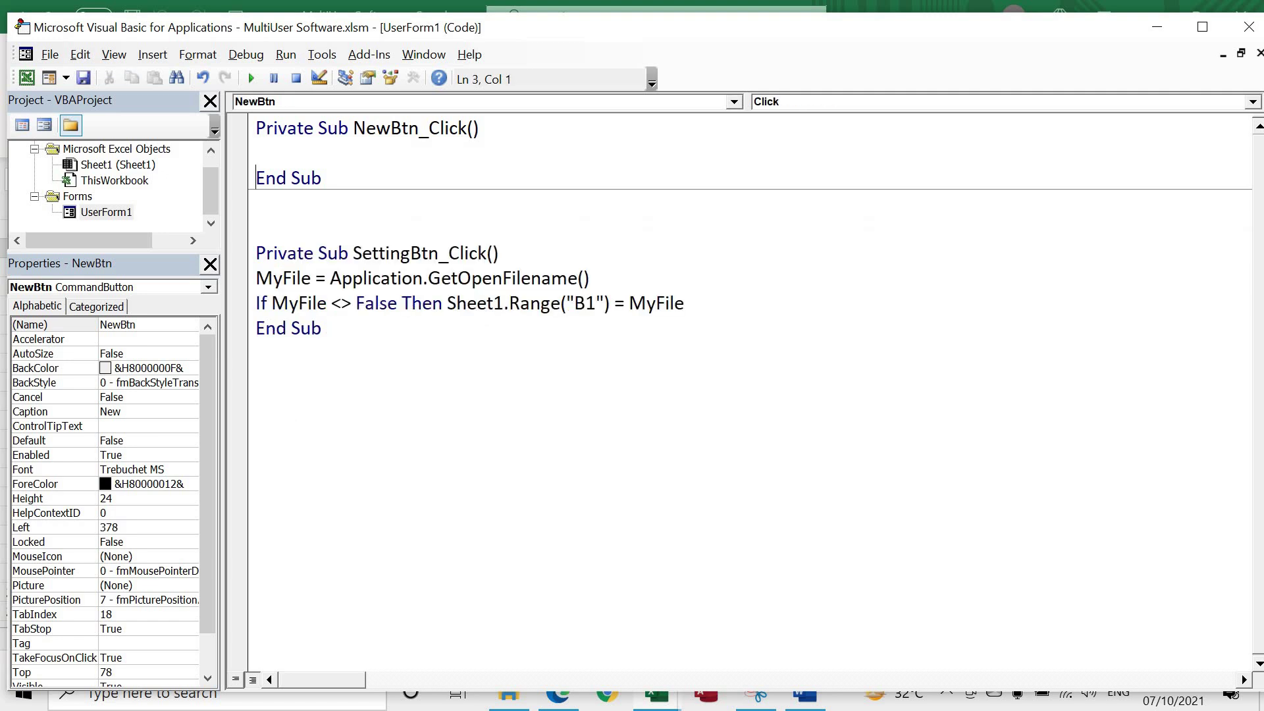
- Add a misspelled 'Option Exciplicit' line at the top of the form code, dismissing the compile error
click(256, 128)
key(Return)
key(Up)
text(Option )
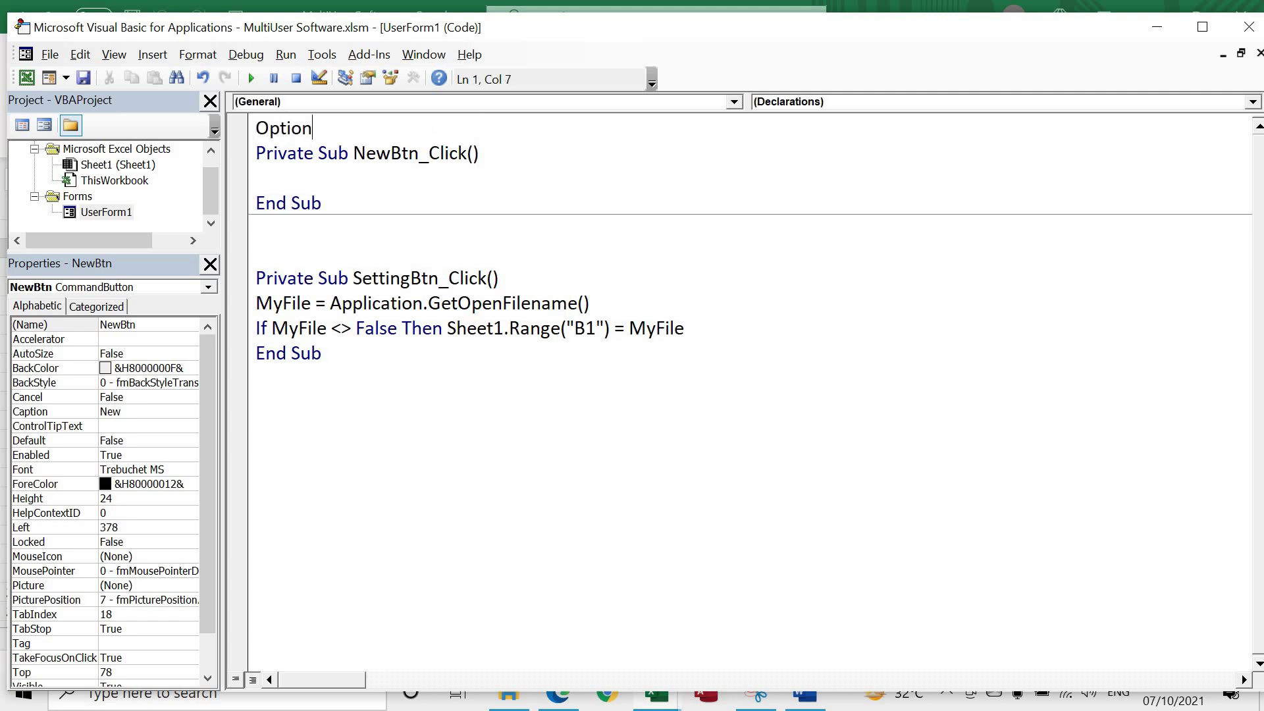
text(Exciplic)
text(it)
click(366, 266)
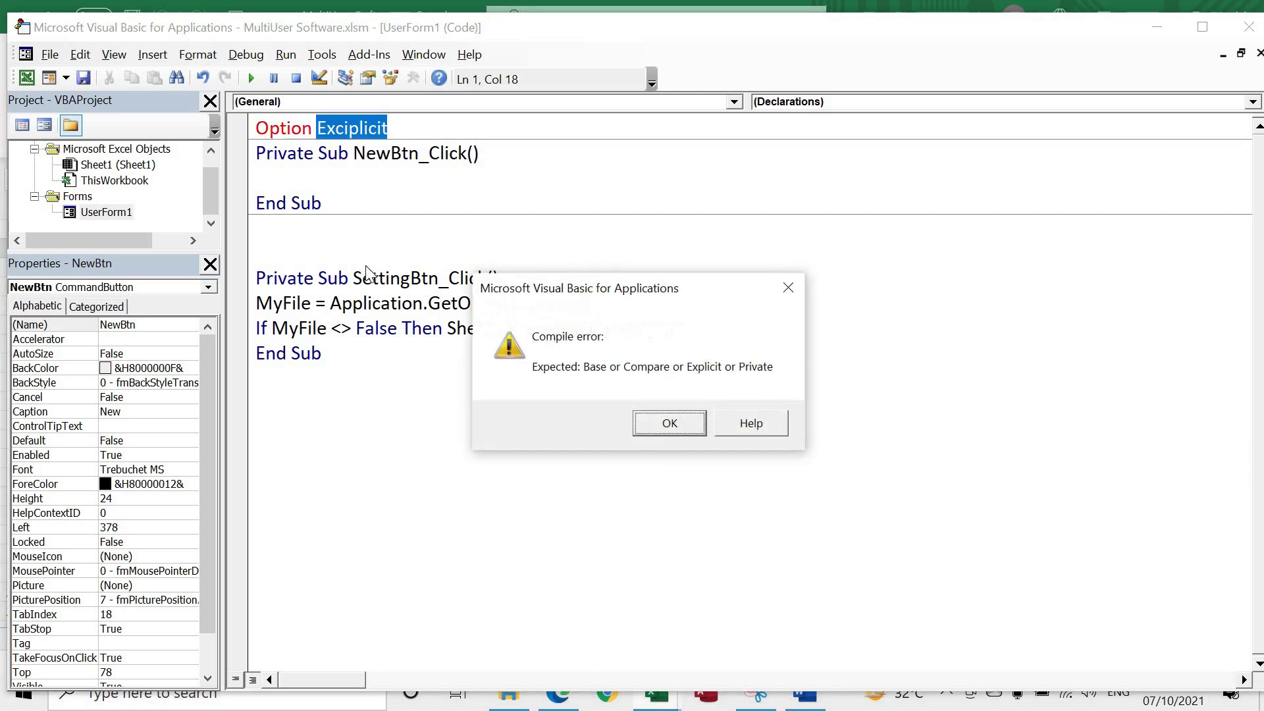
key(Return)
key(Delete)
- Delete the misspelled Option Exciplicit line
key(Right)
key(Right)
key(Right)
key(Right)
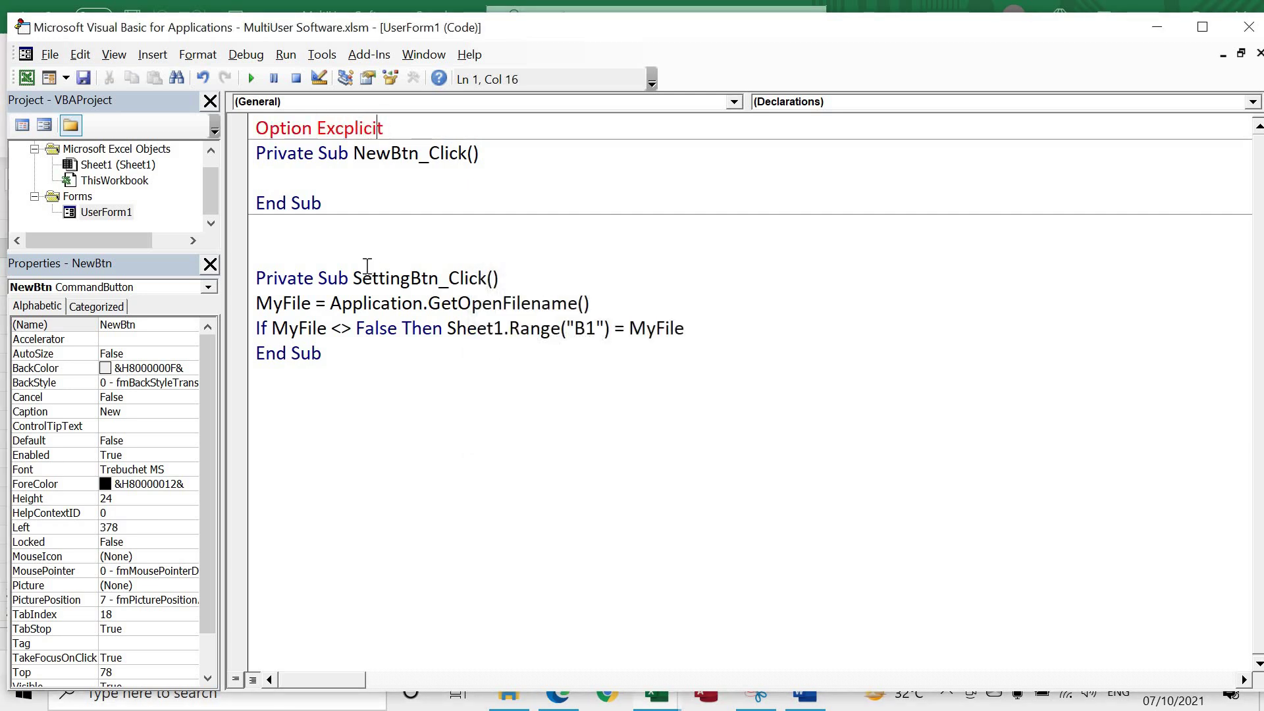
key(Right)
key(shift+Home)
key(Delete)
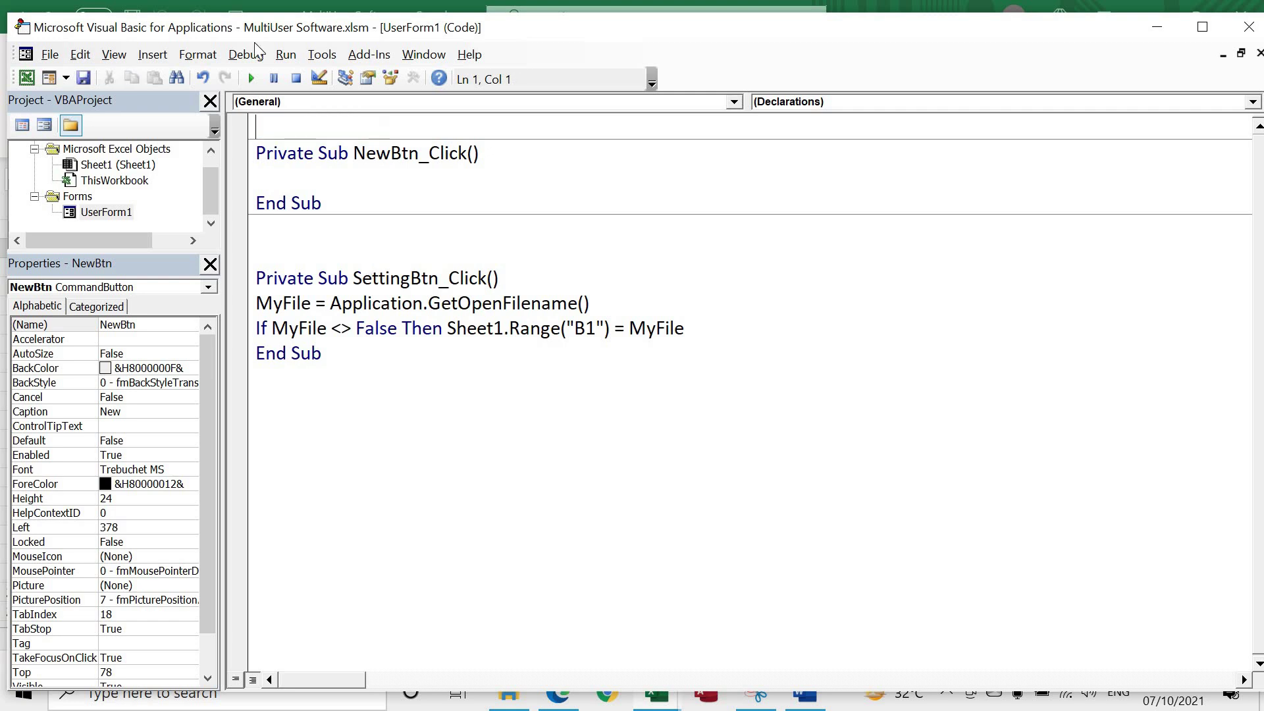
click(318, 55)
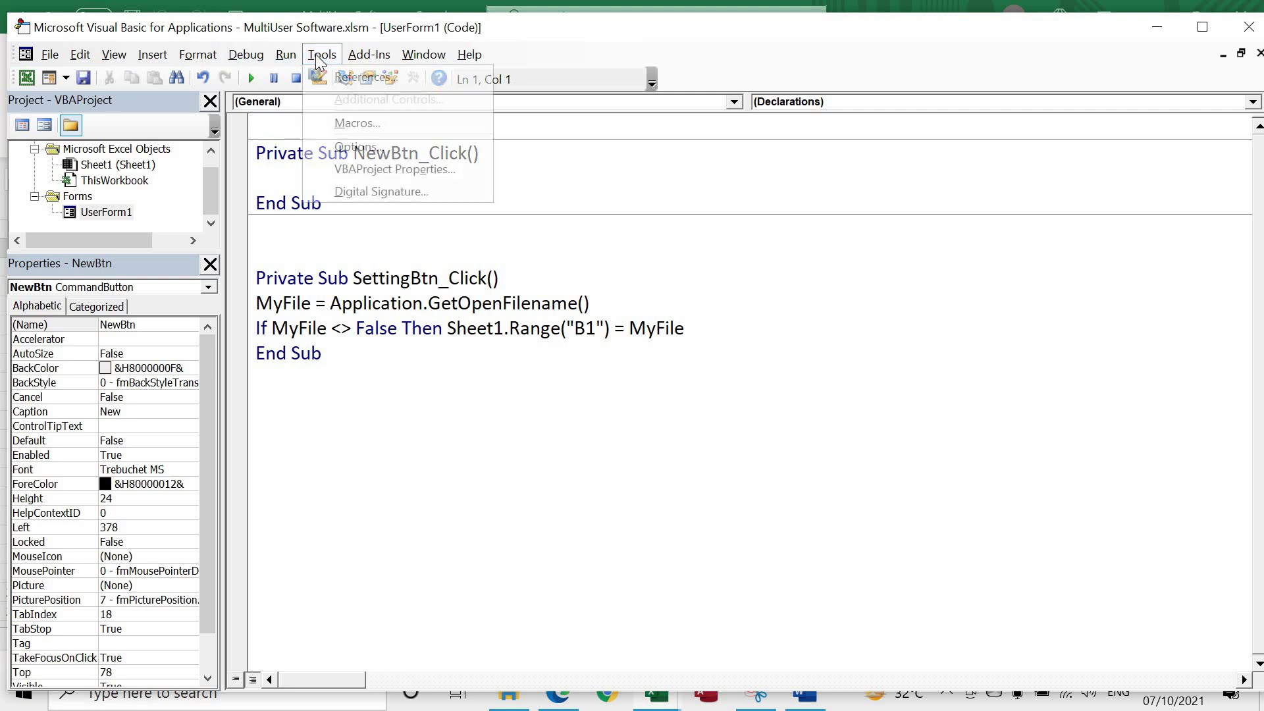
- Turn on Require Variable Declaration in the editor options
click(385, 148)
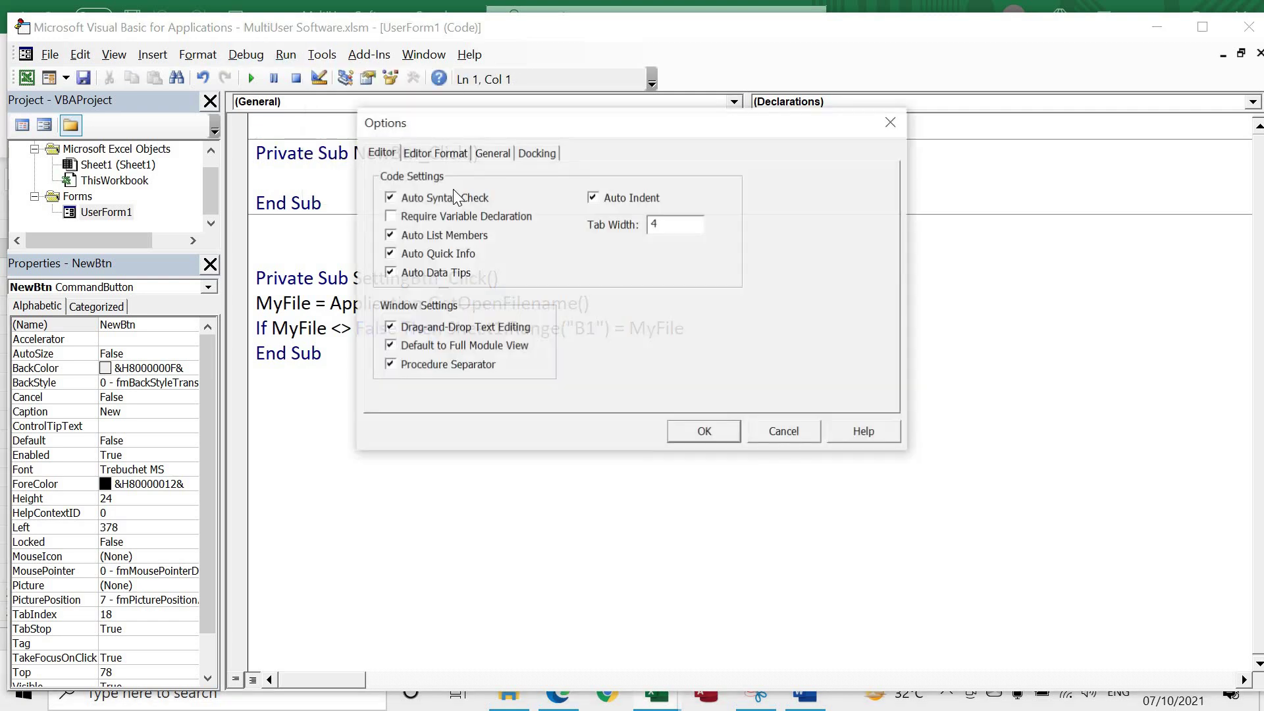
click(435, 153)
key(ctrl+shift+Tab)
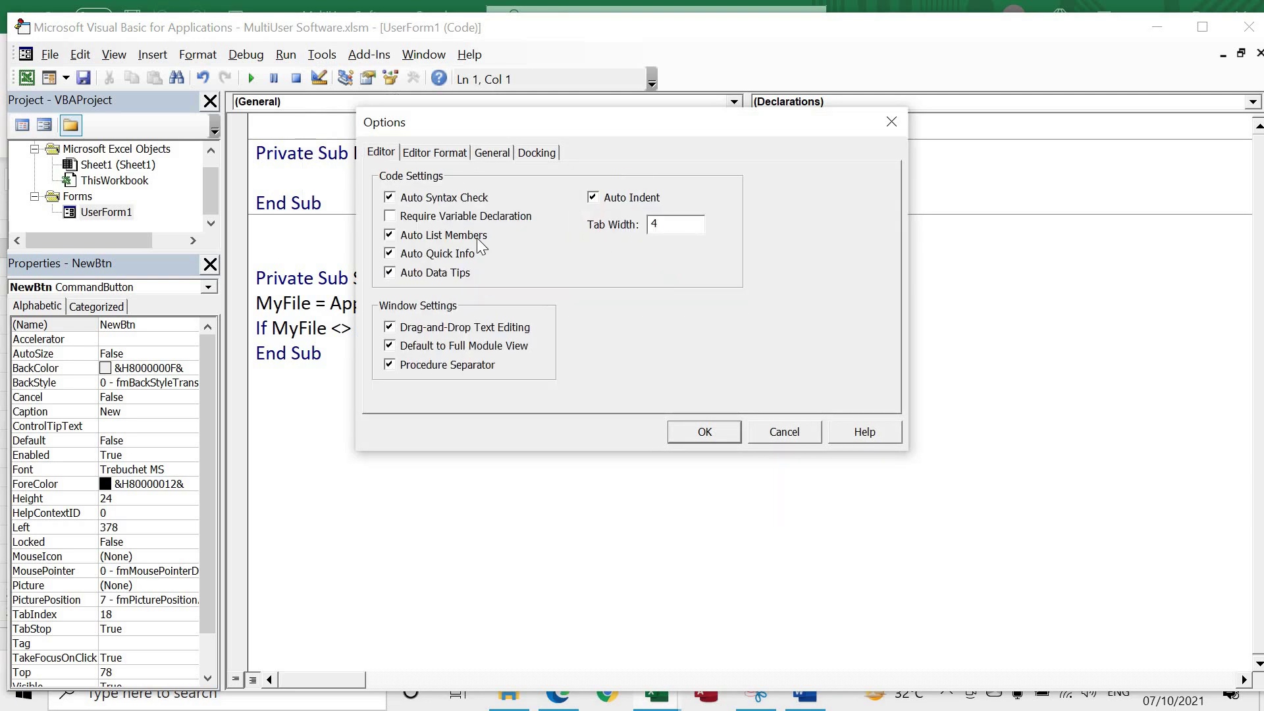
click(393, 220)
click(707, 432)
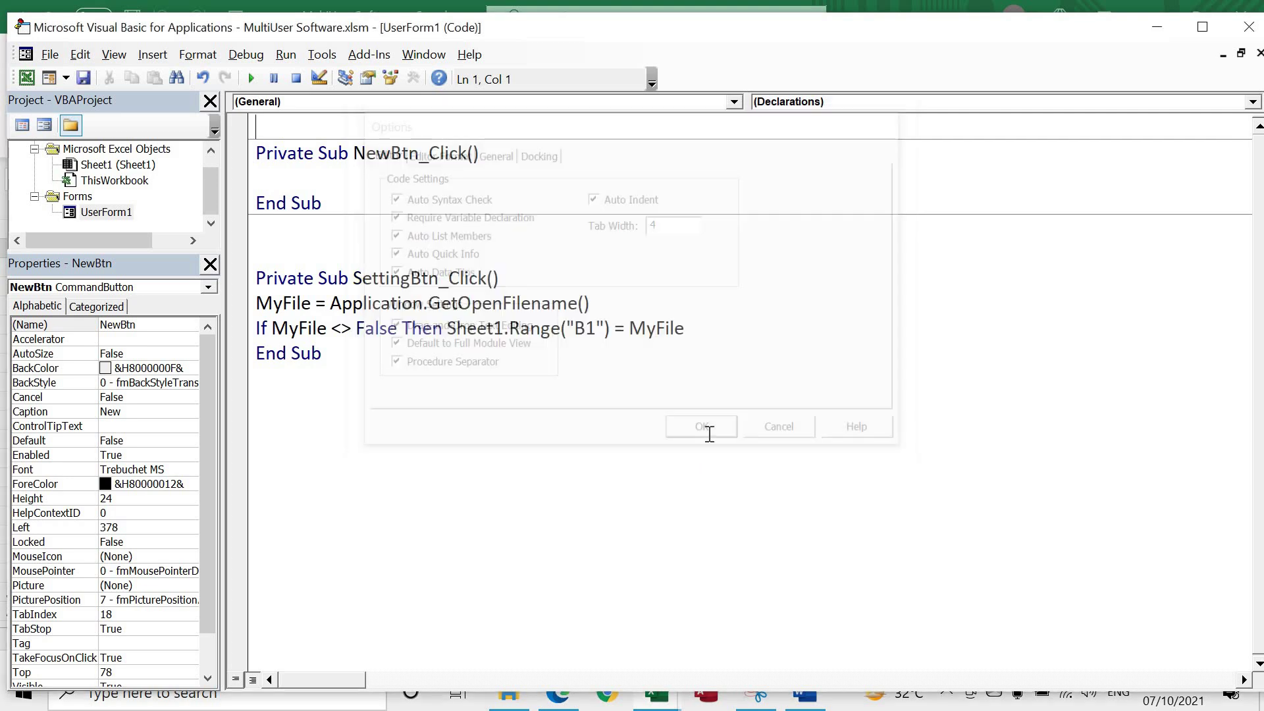
- Copy Option Explicit from a newly inserted module and paste it atop the UserForm1 code
click(152, 54)
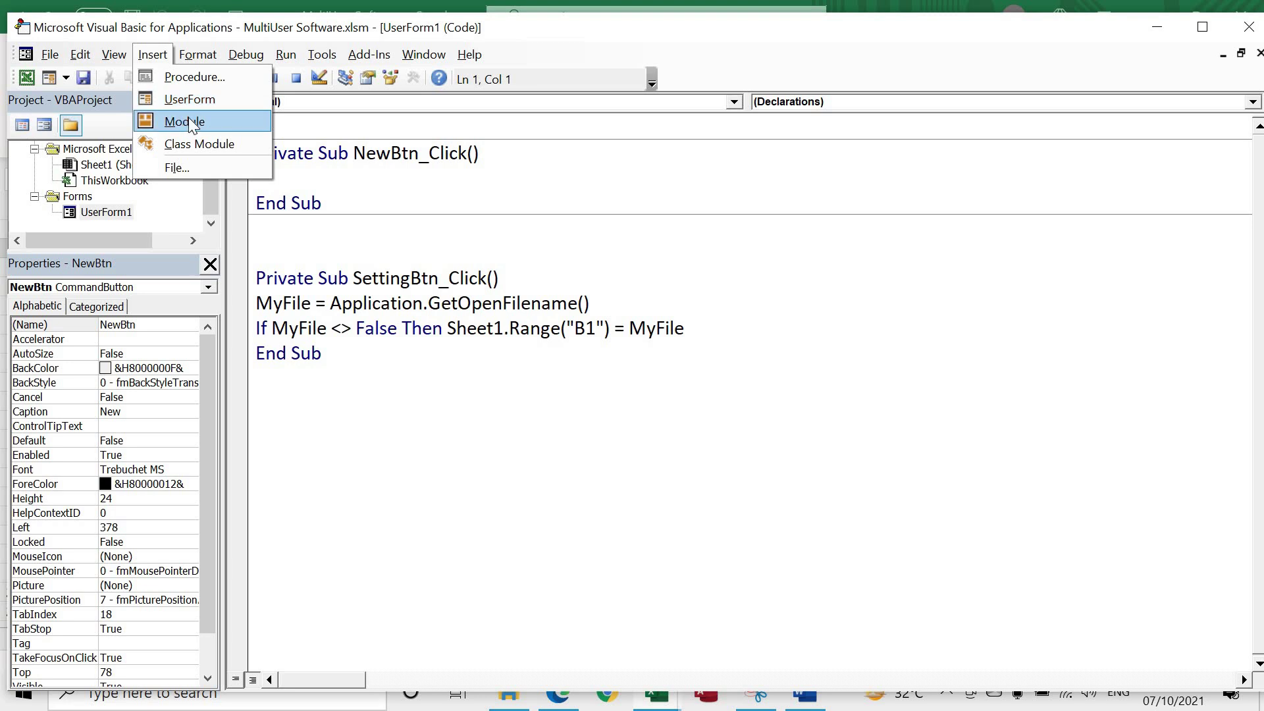
click(191, 124)
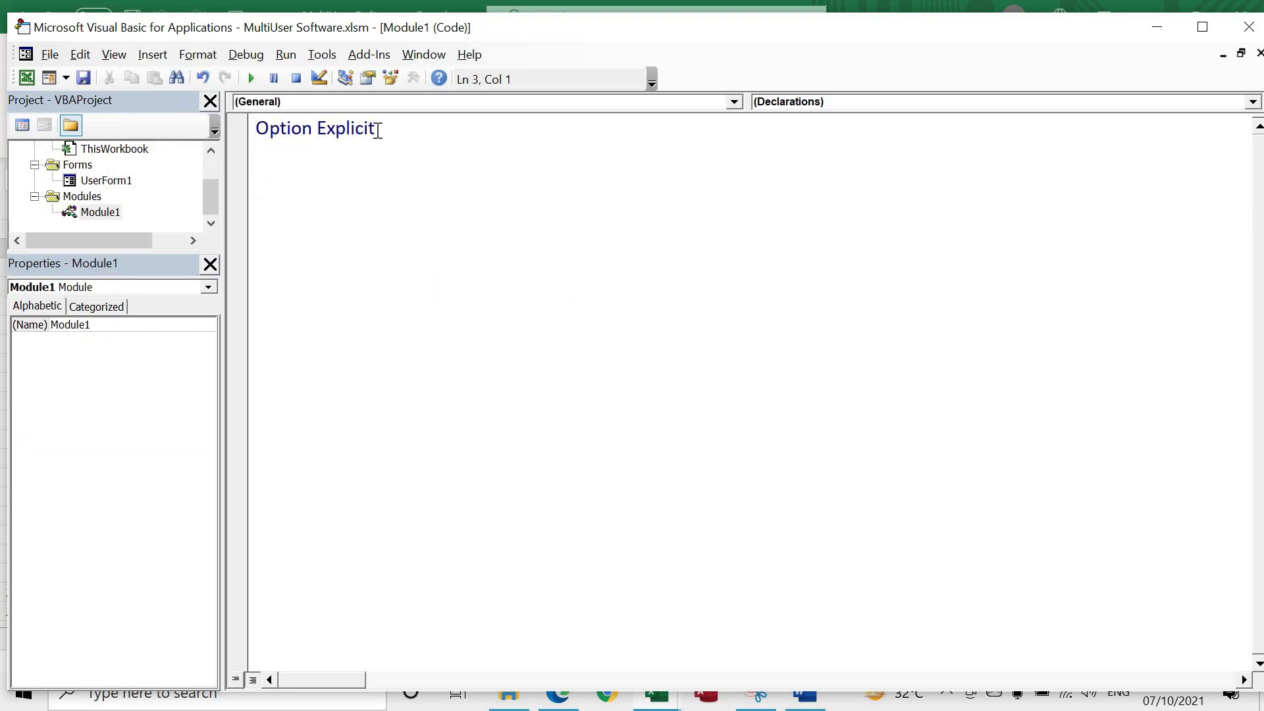
click(313, 128)
click(246, 137)
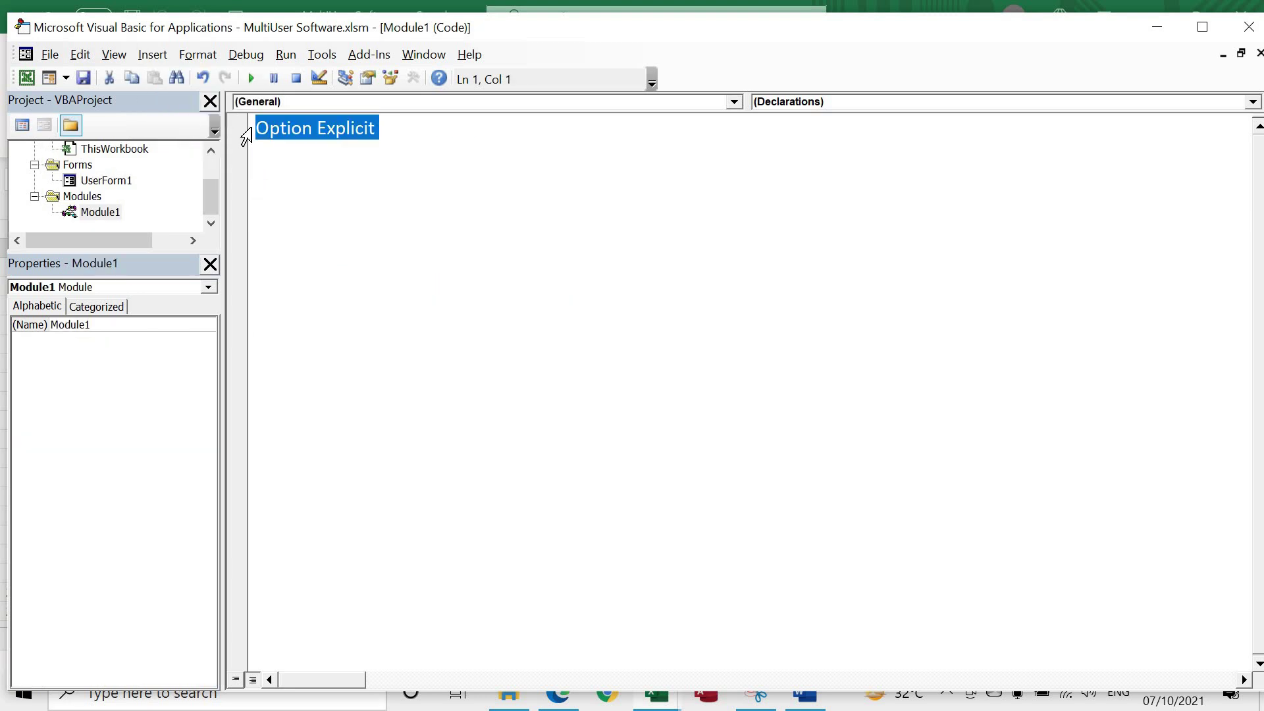
key(ctrl+c)
key(Delete)
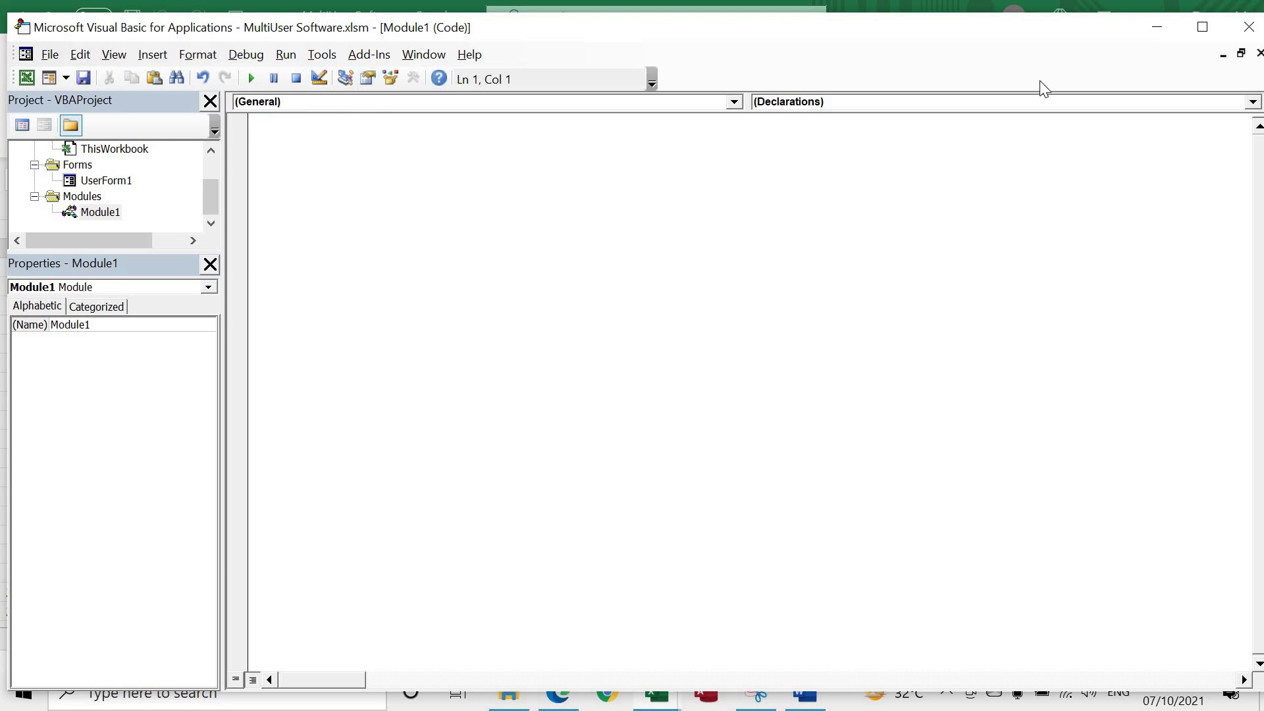
click(1259, 54)
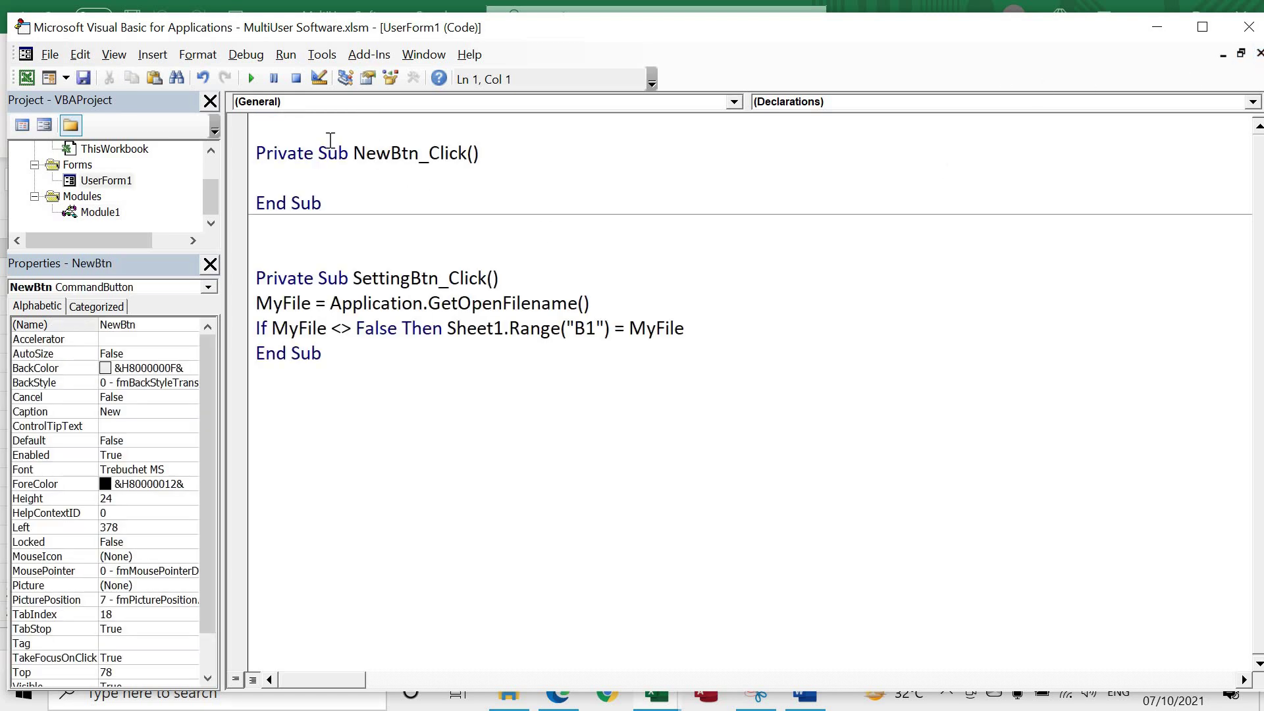
key(ctrl+v)
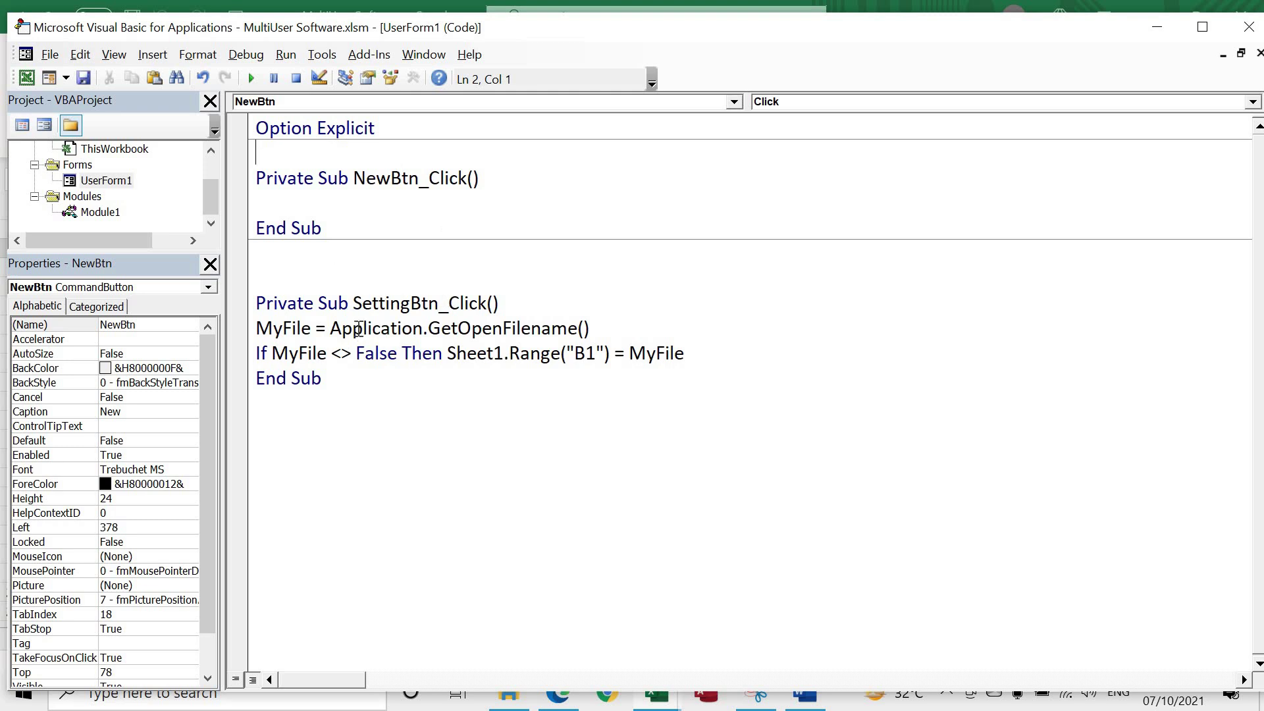
- Delete the empty NewBtn_Click procedure, leaving a blank line under Option Explicit
click(366, 319)
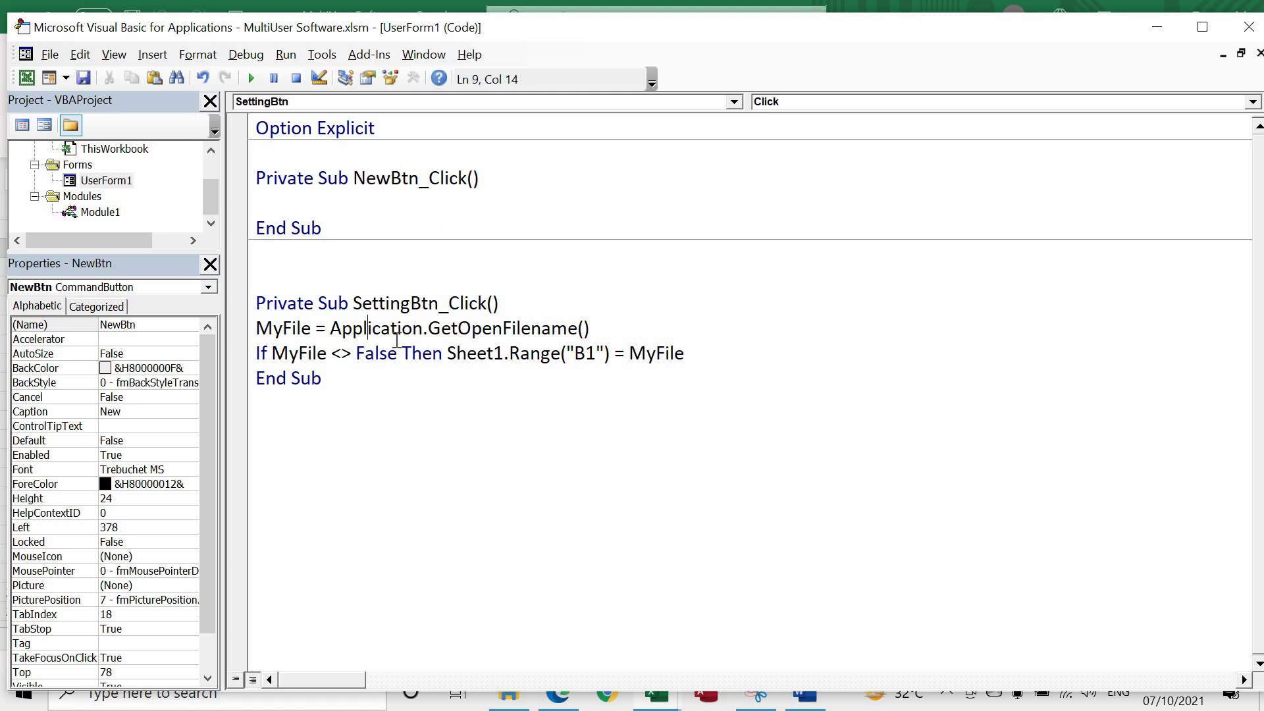
click(347, 228)
key(shift+Up)
key(shift+Up)
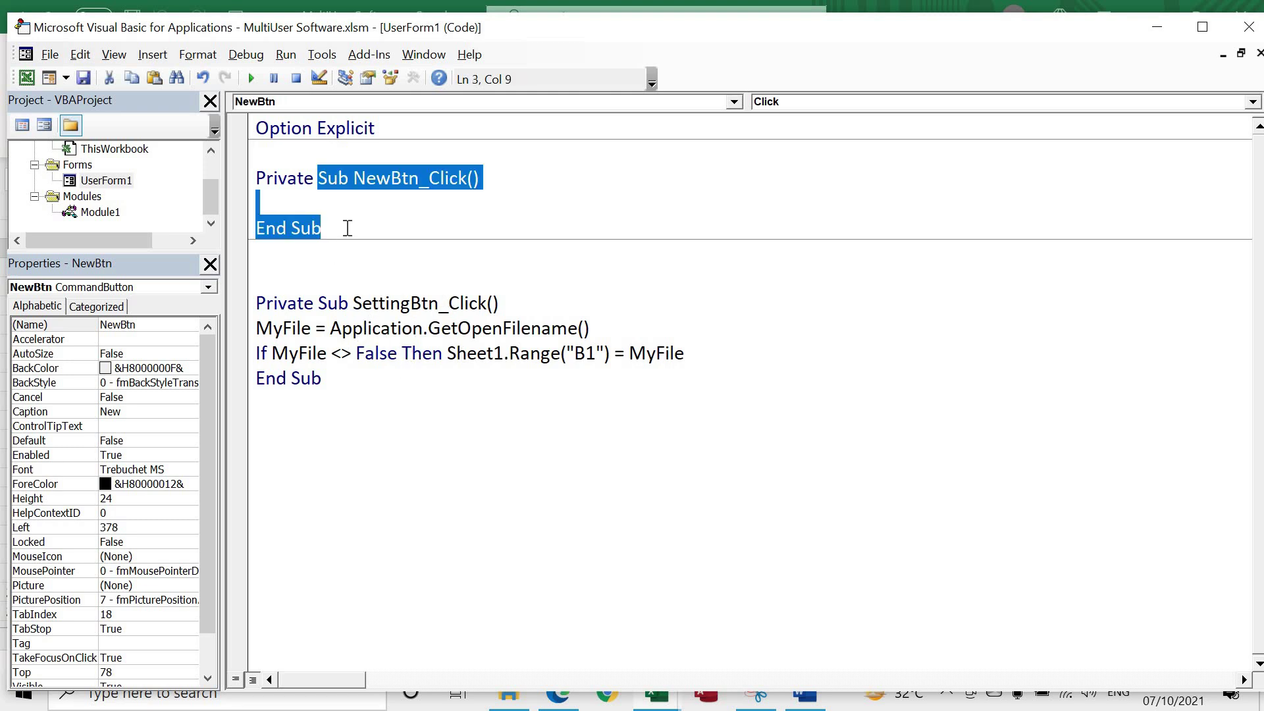
key(shift+Left)
key(shift+Left)
key(shift+Left)
key(shift+Left)
key(shift+Left)
key(shift+Left)
key(shift+Left)
key(Delete)
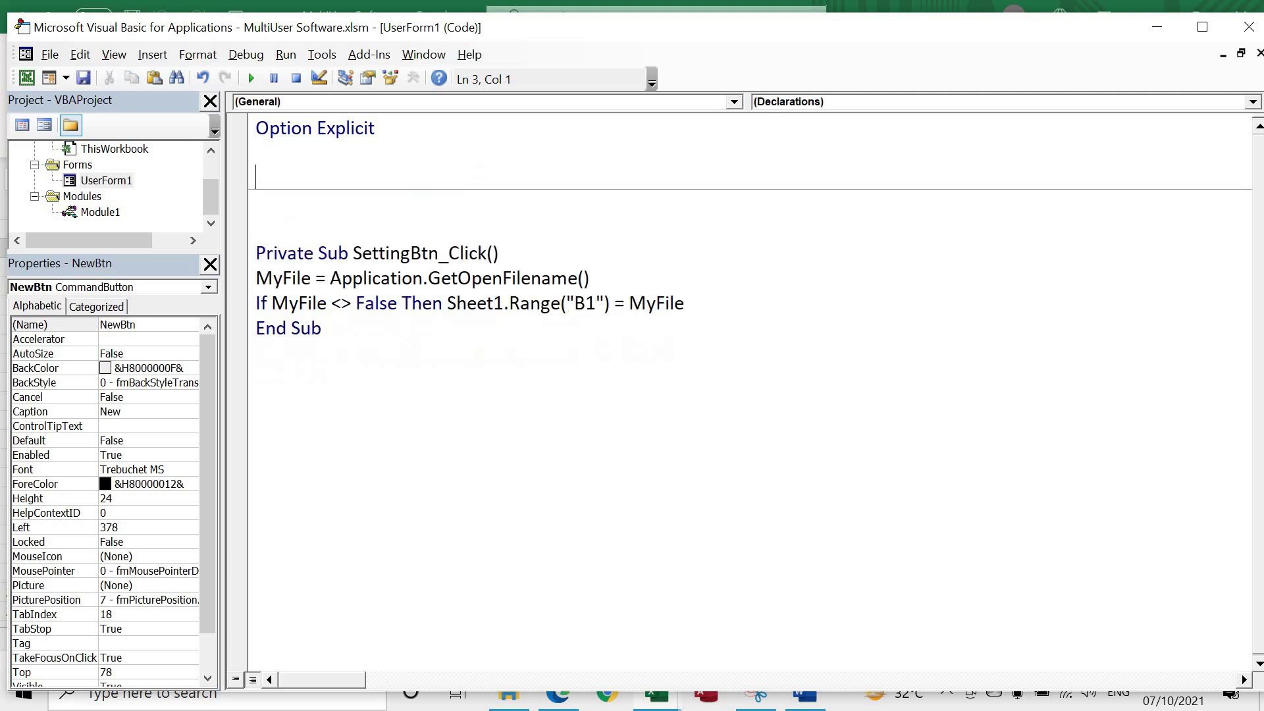
key(Up)
key(Delete)
key(Delete)
key(Delete)
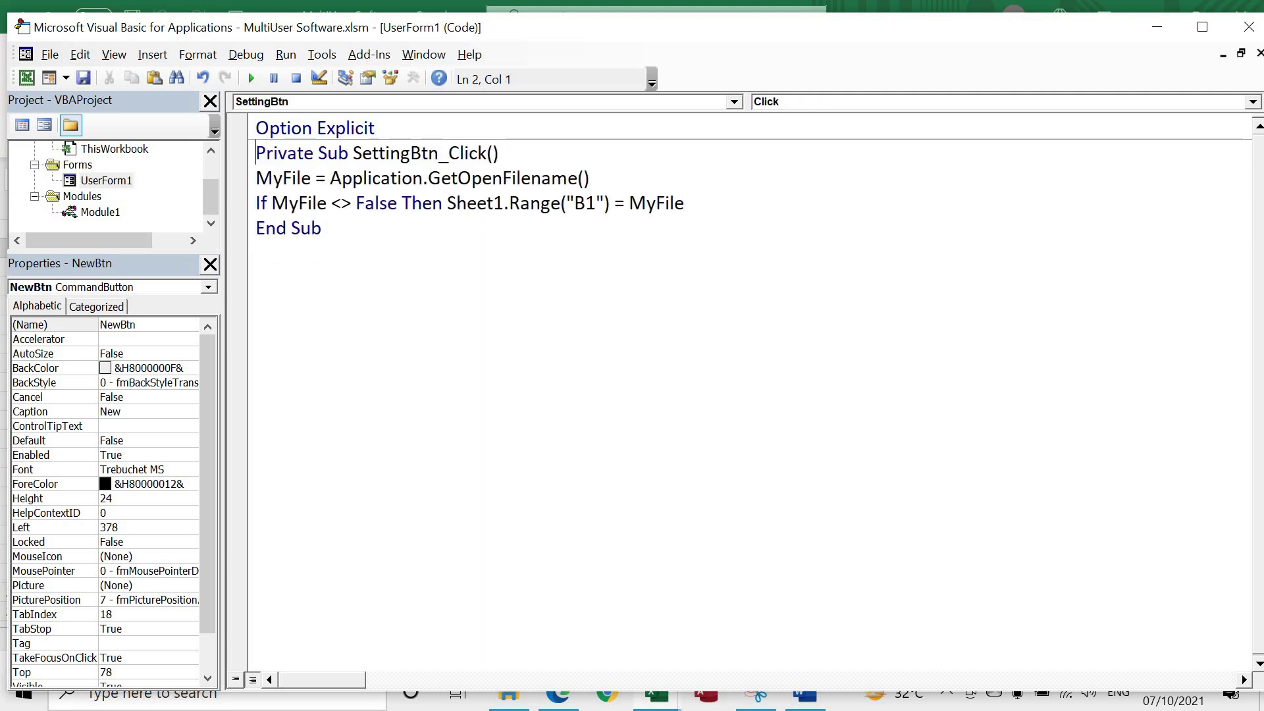
key(Return)
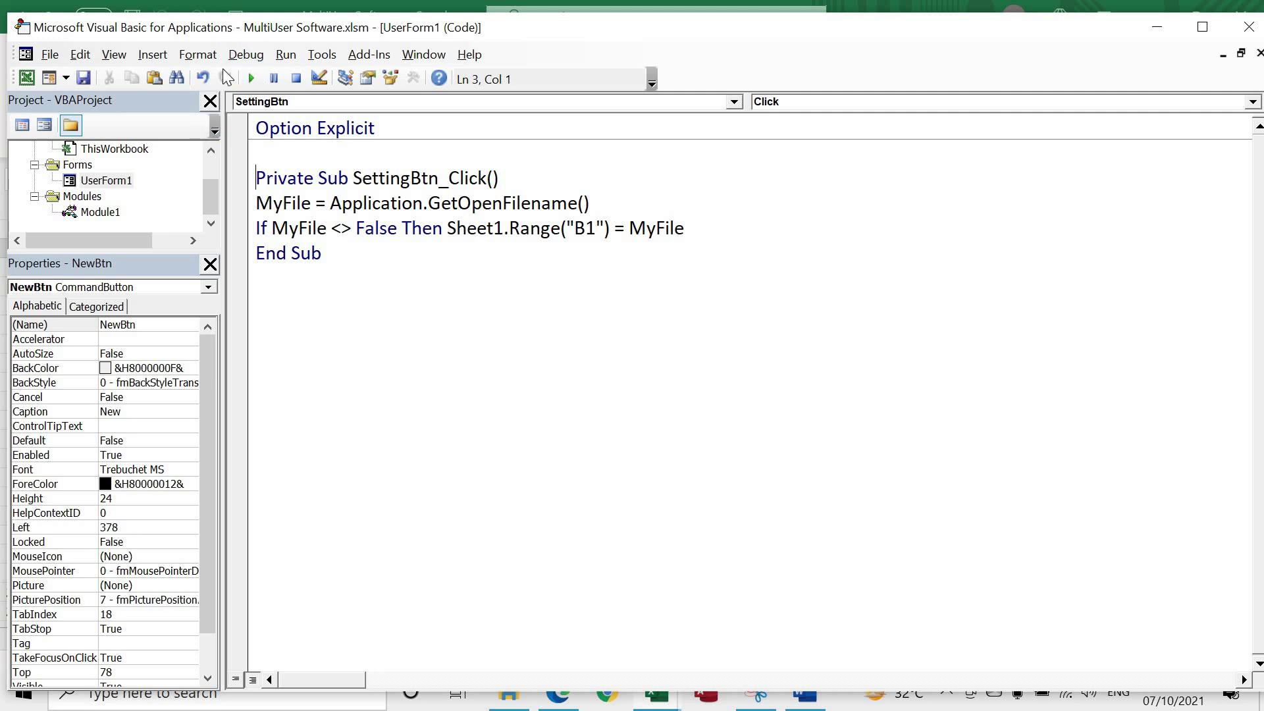
- Run the form and trigger the settings button, hitting a 'Variable not defined' compile error
click(257, 77)
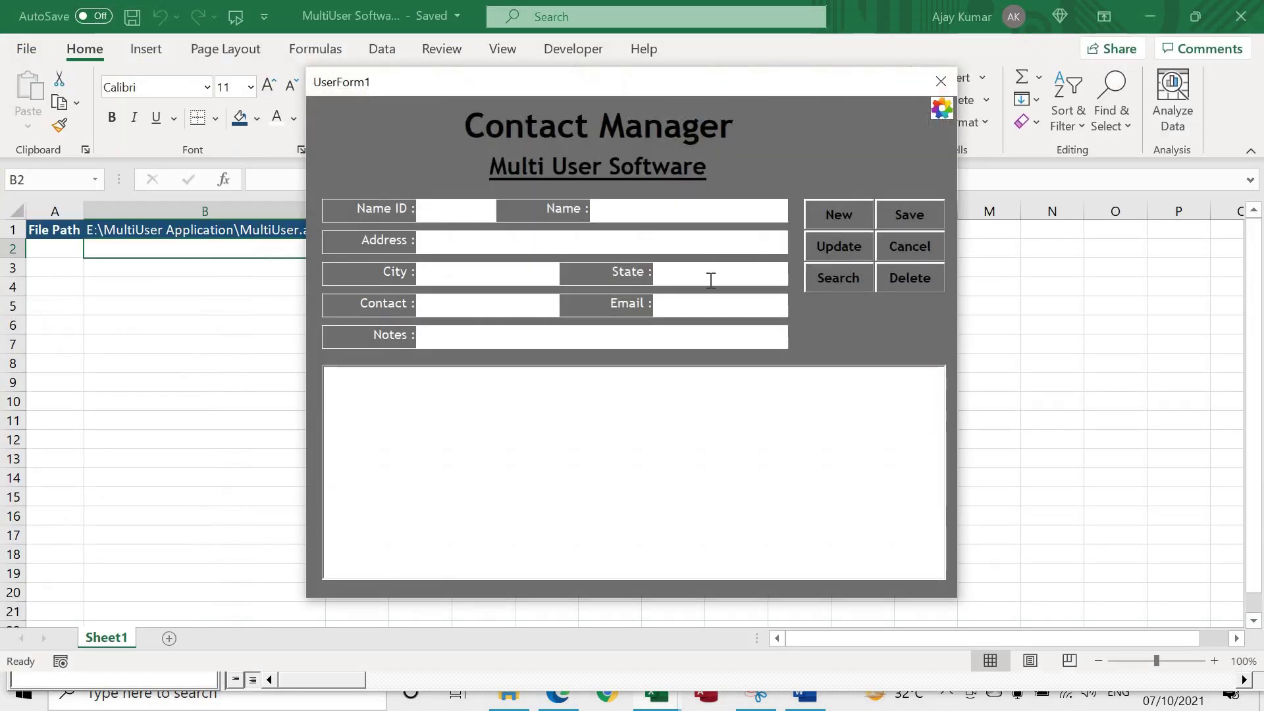
click(939, 109)
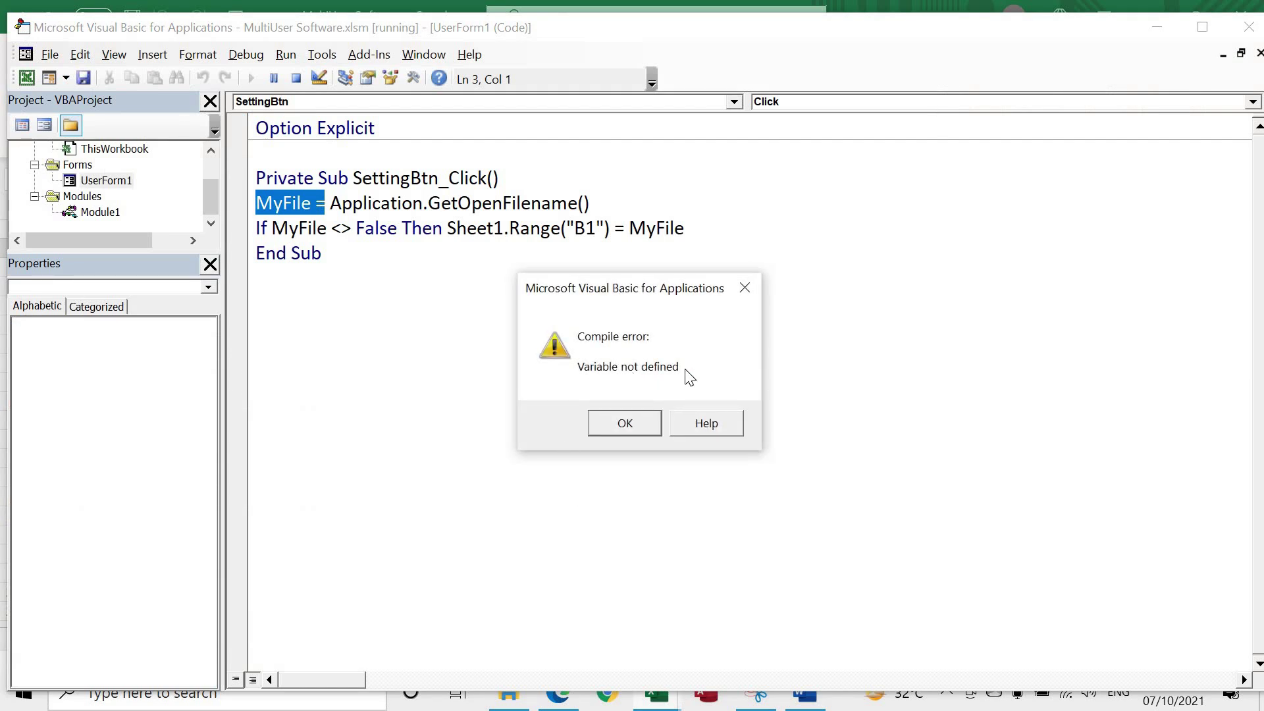
click(625, 423)
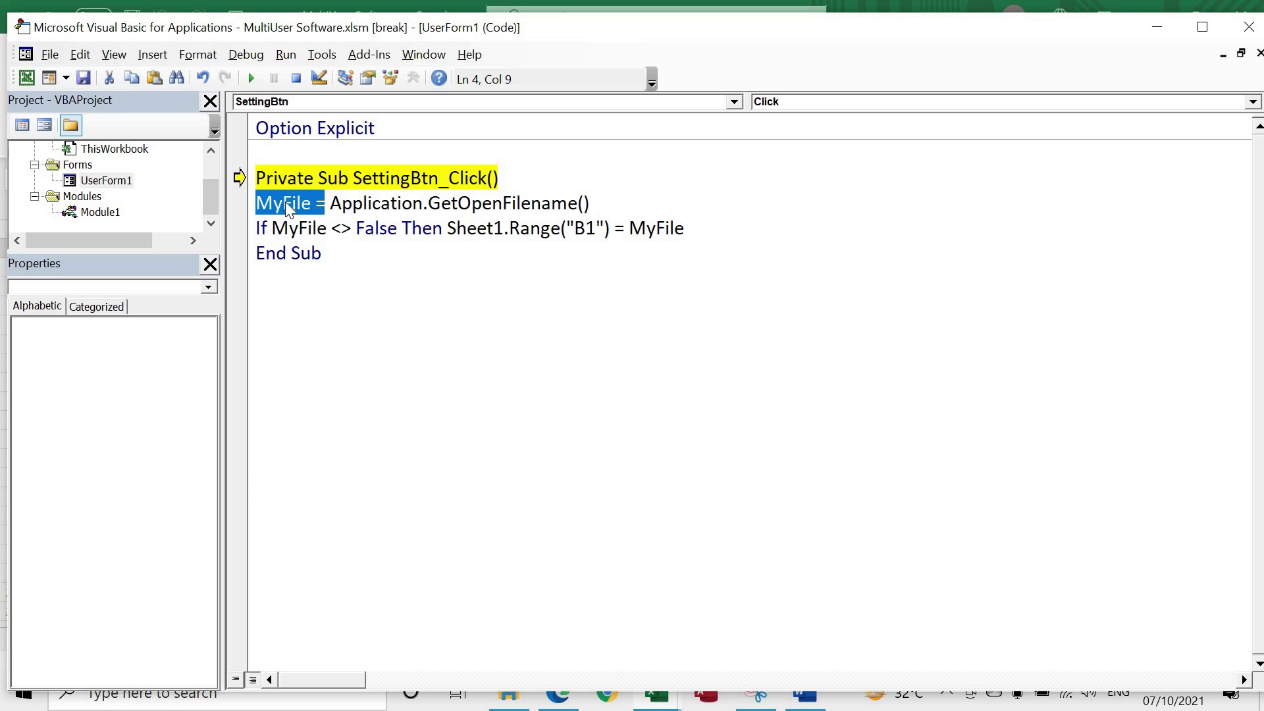
- Declare Dim MyFile As String under the SettingBtn_Click header and resume running the code
key(Home)
key(shift+Right)
key(shift+Right)
key(shift+Right)
key(shift+Right)
key(shift+Right)
key(Home)
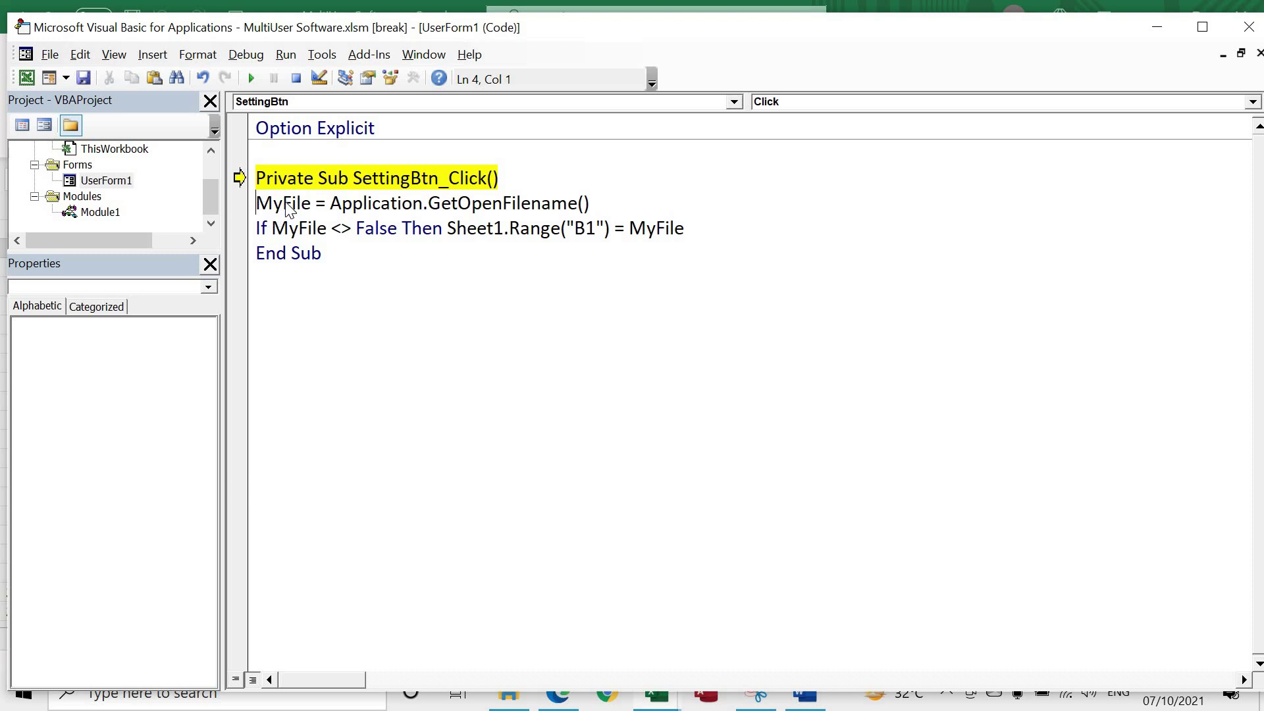
key(shift+Right)
key(shift+Right)
key(shift+Right)
key(shift+Right)
key(shift+Right)
key(Up)
key(End)
key(Right)
key(Left)
key(Return)
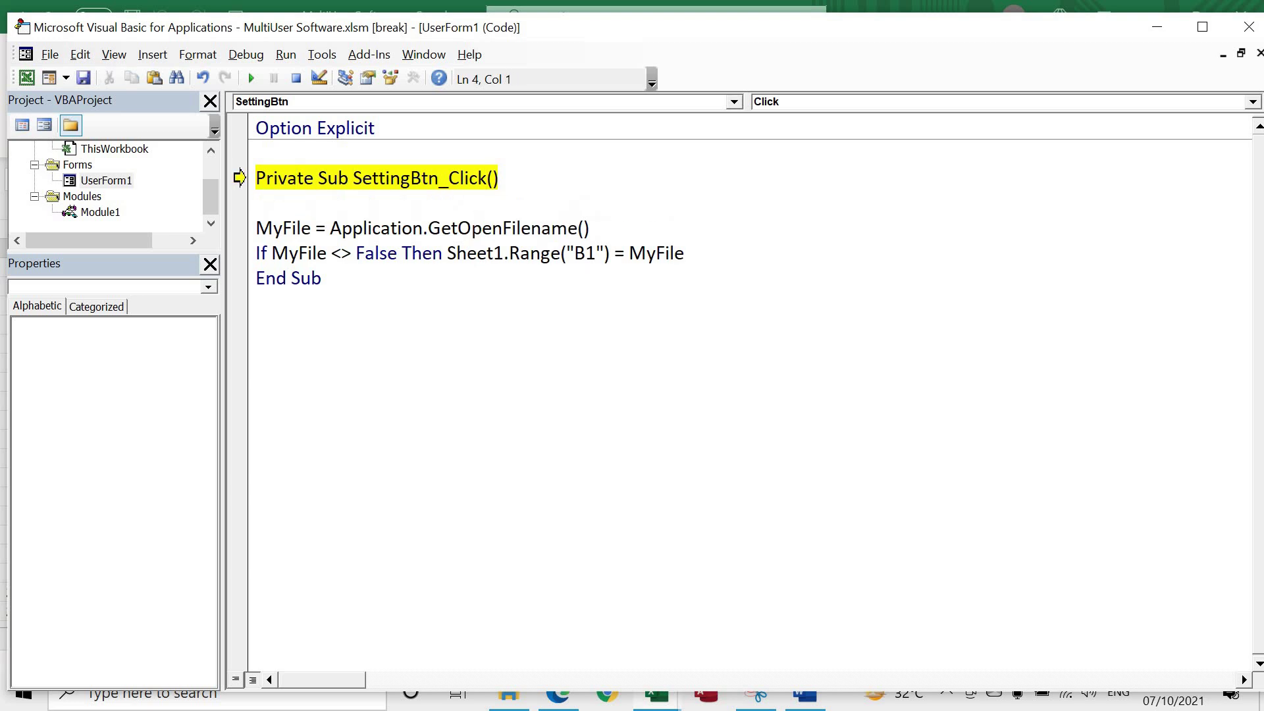
text(dim Myfile a)
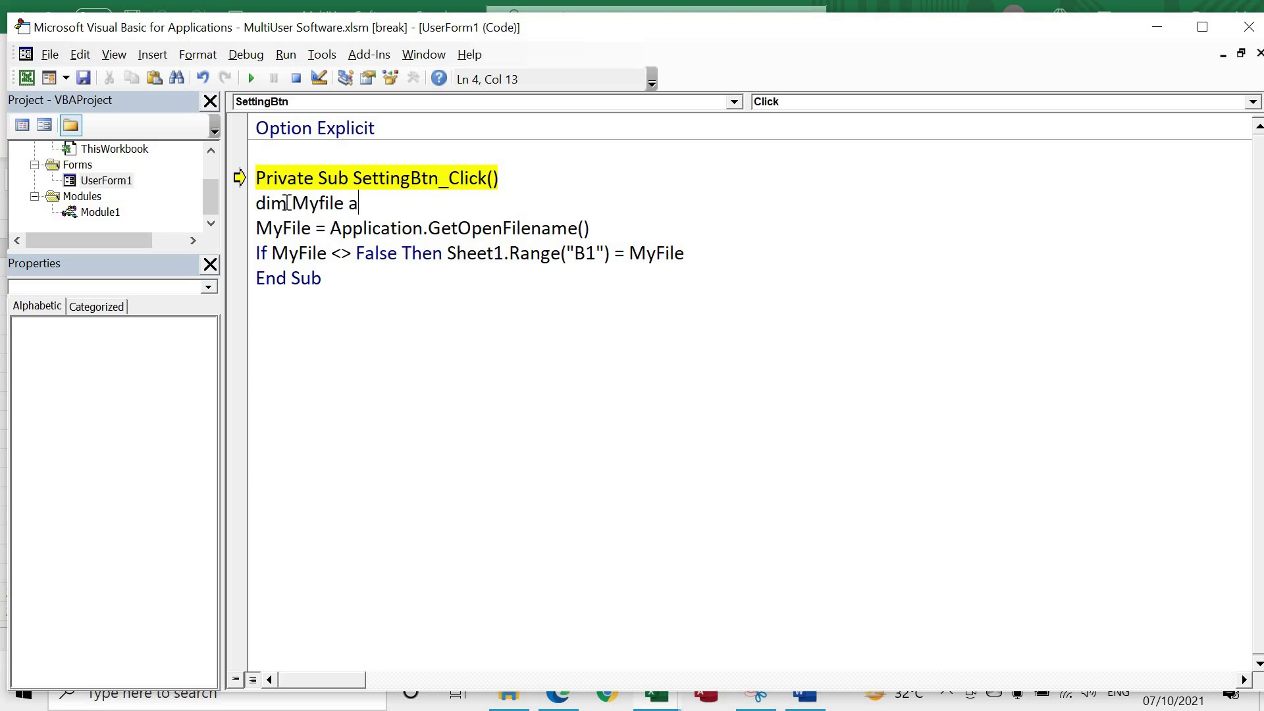
text(s)
key(BackSpace)
key(BackSpace)
key(BackSpace)
text(File as st)
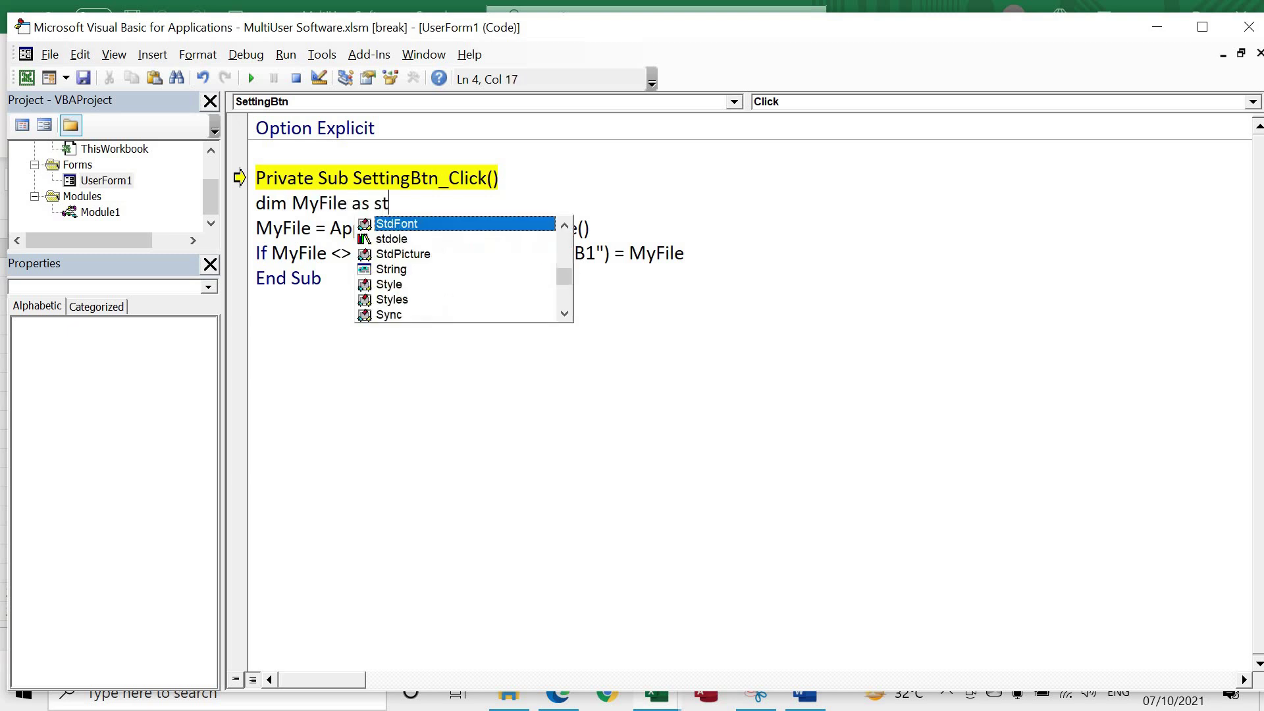
text(r)
key(Tab)
key(Down)
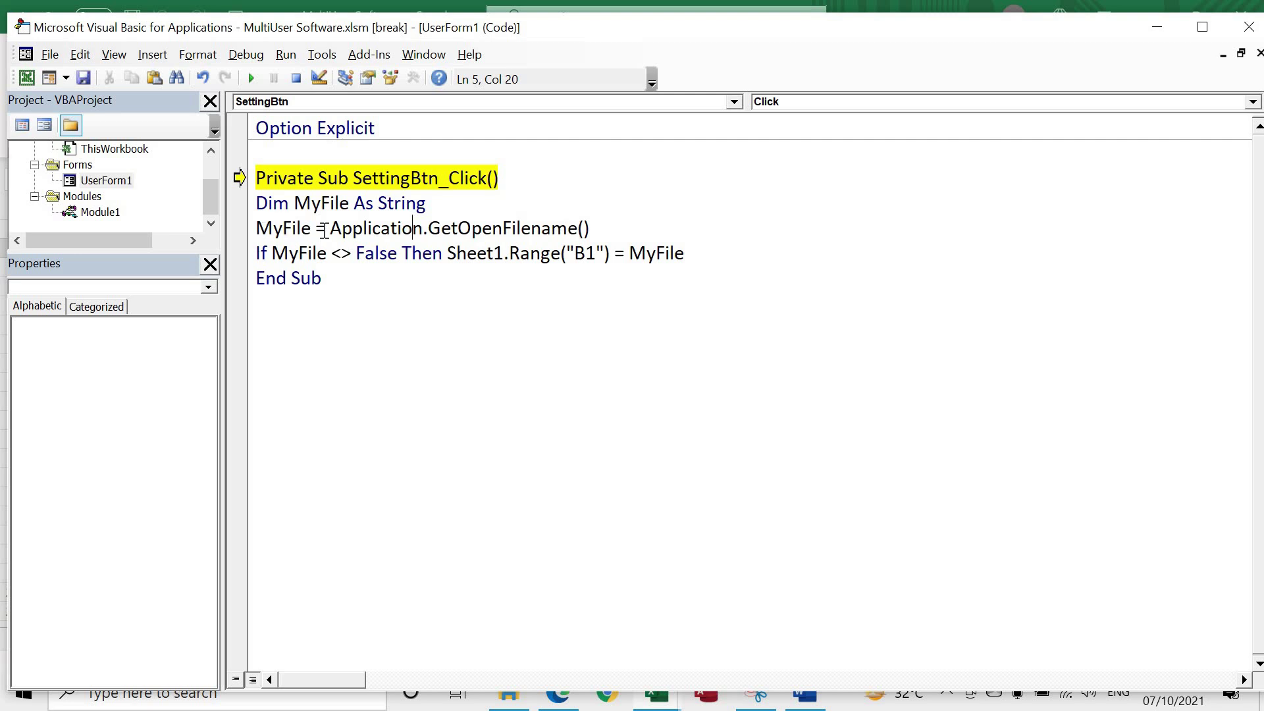
key(F8)
key(F8)
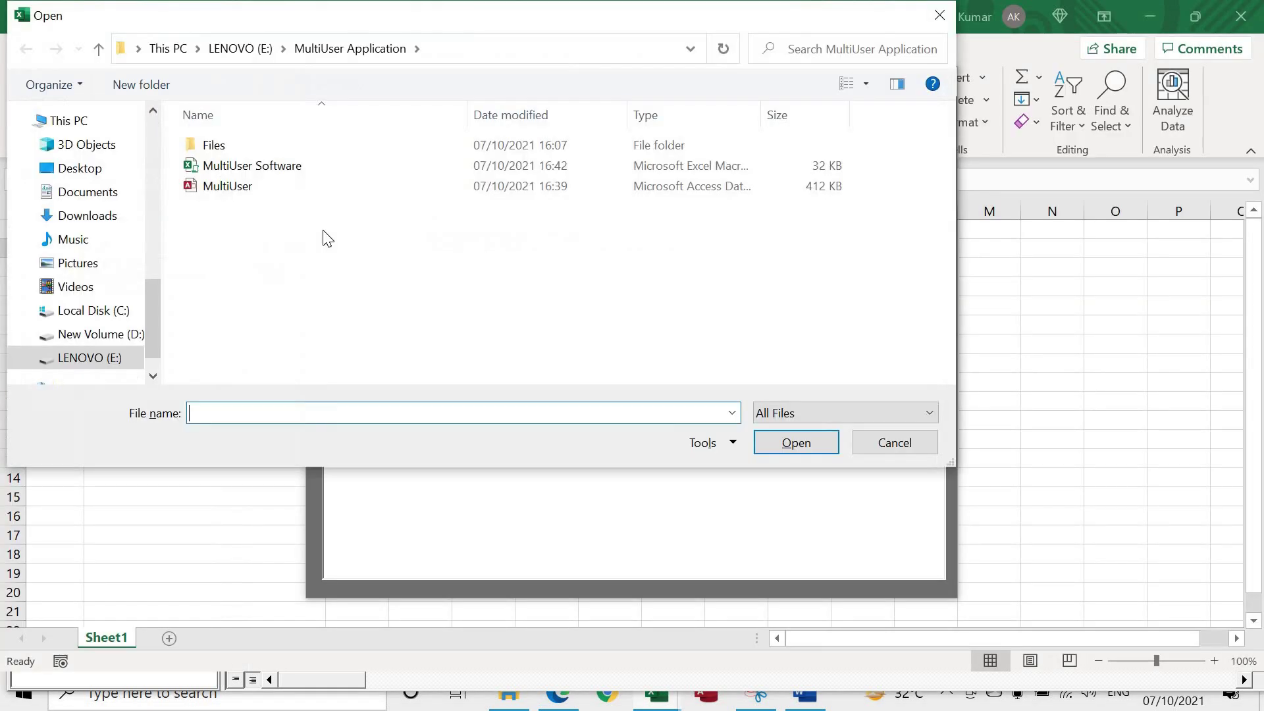
- Cancel the Open dialog, delete Option Explicit, and accept resetting the project
key(Escape)
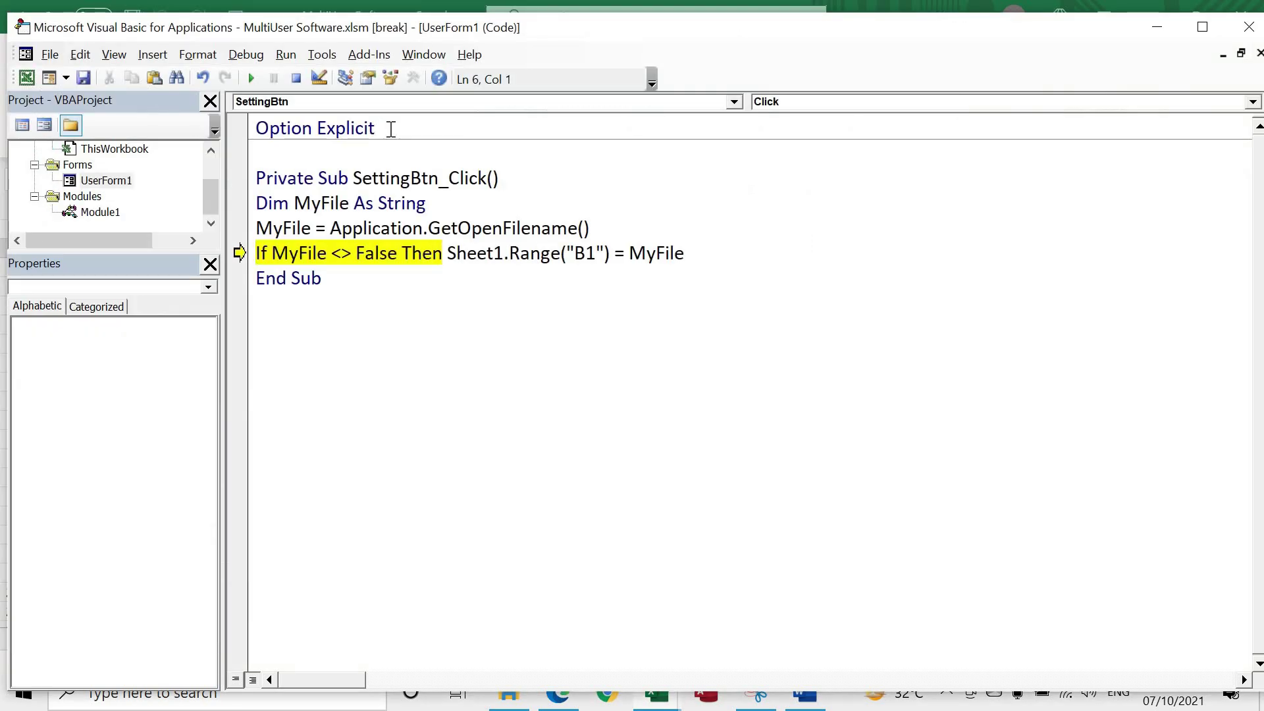
click(391, 129)
key(shift+Home)
key(Delete)
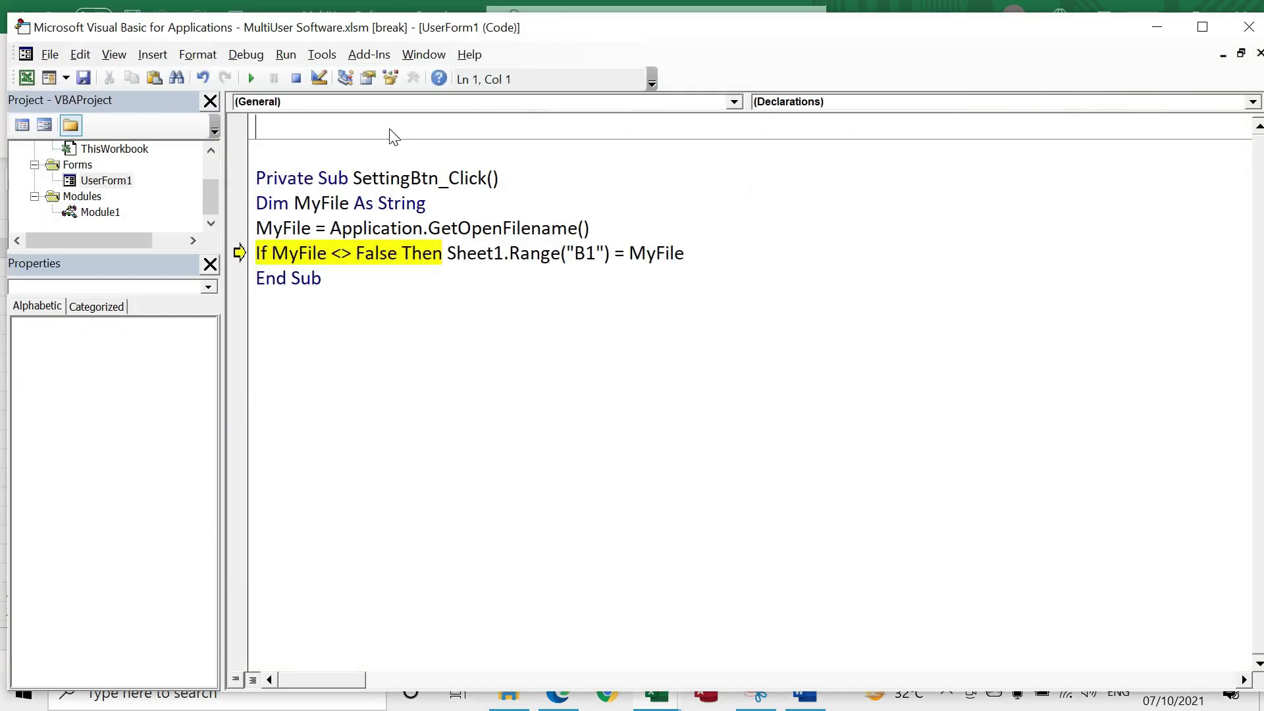
key(Return)
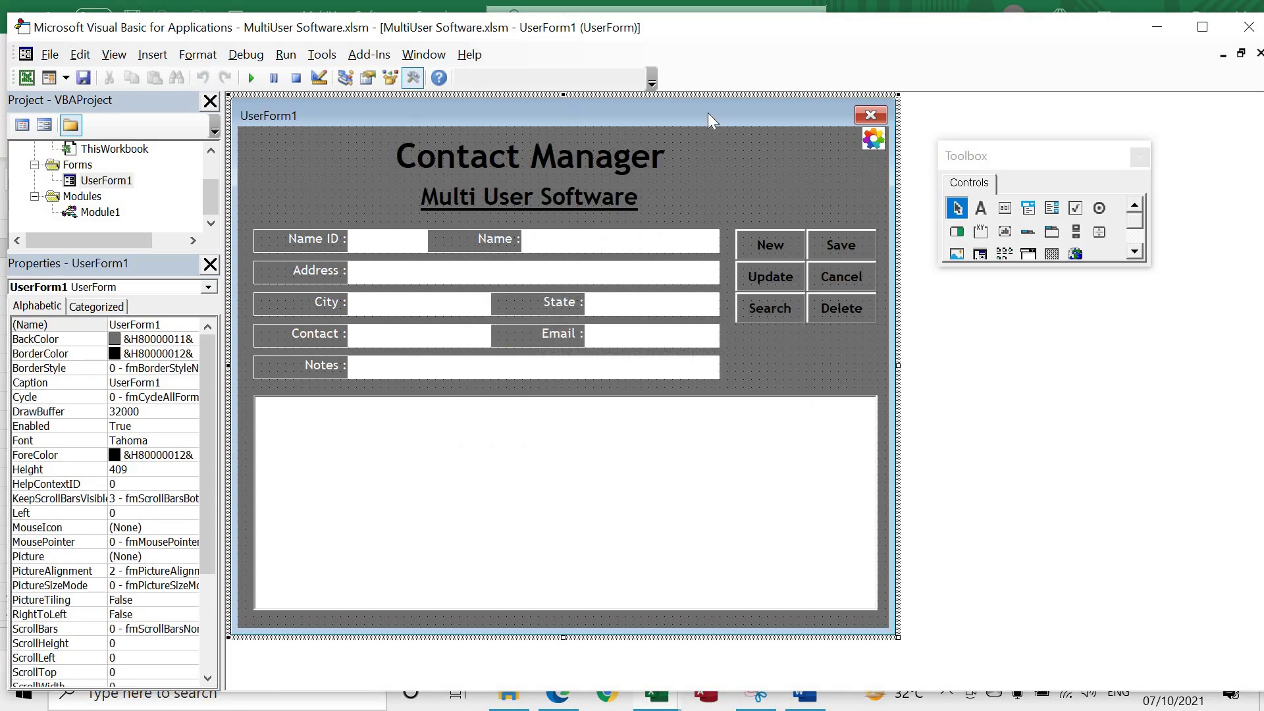
- Remove the empty BeforeDragOver procedure and the Dim MyFile As String line
double_click(876, 142)
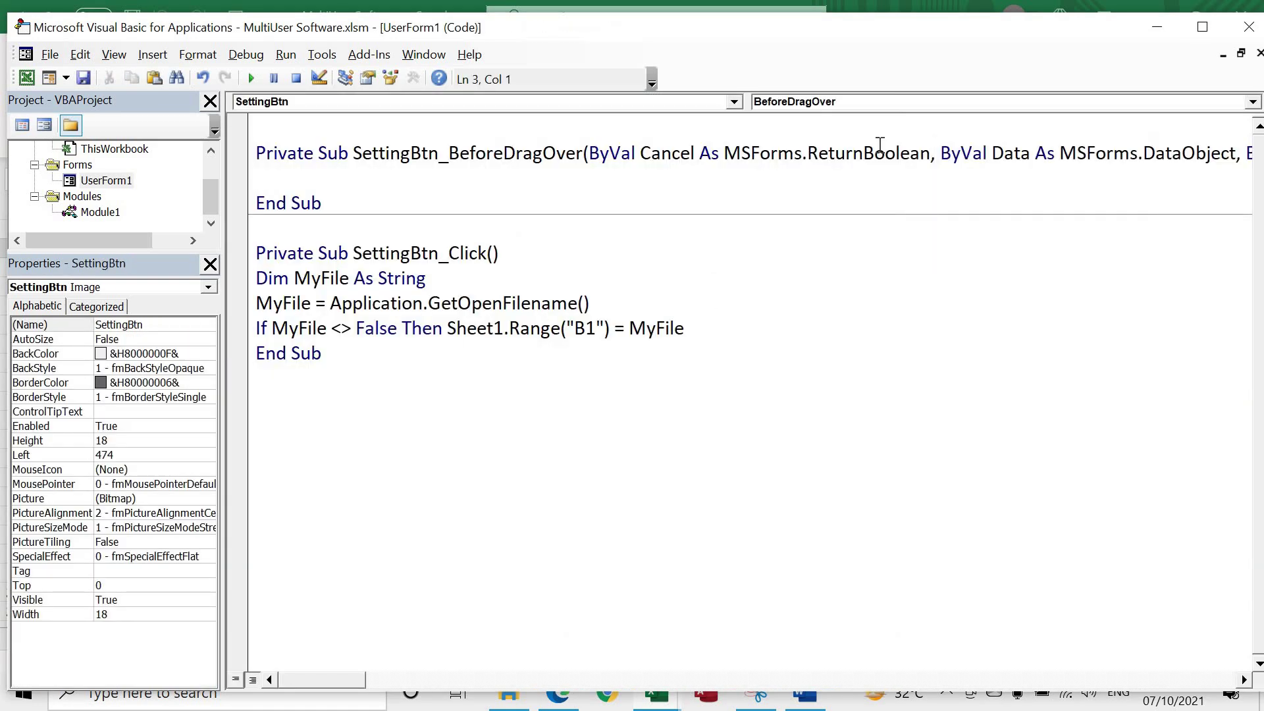
key(shift+Down)
key(shift+Down)
key(Delete)
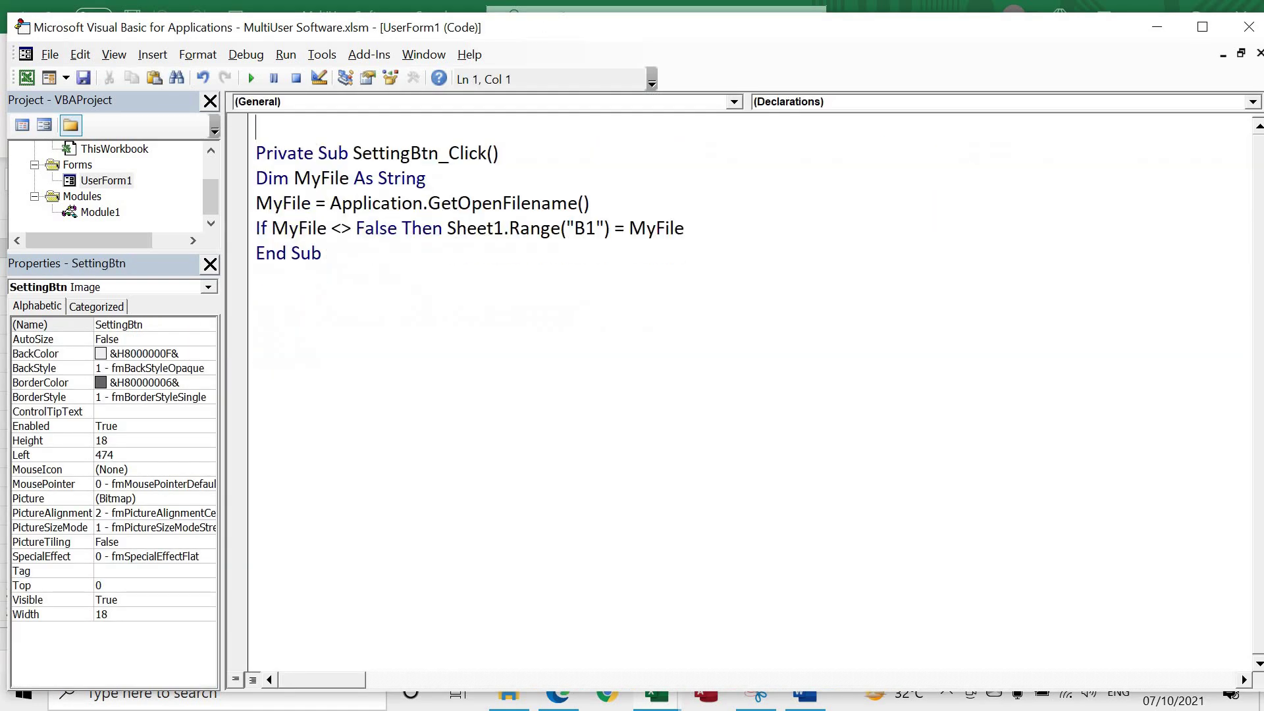
key(Delete)
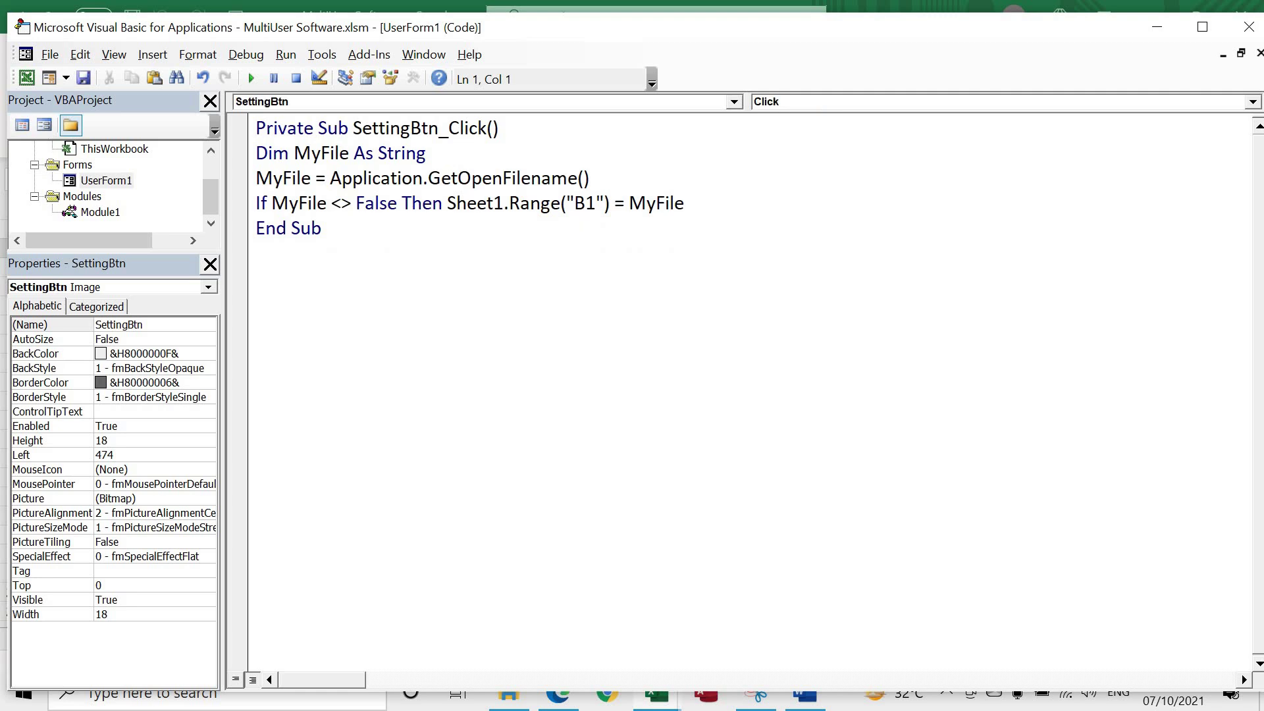
key(Down)
key(shift+Down)
key(Delete)
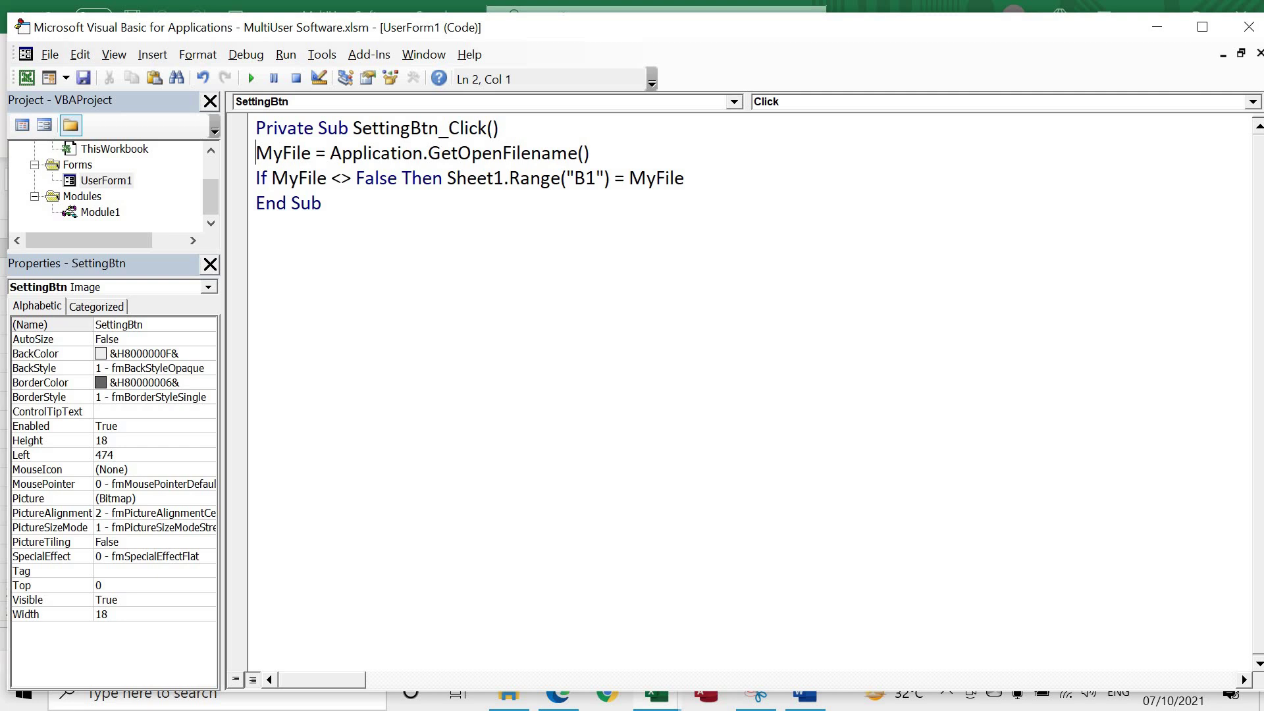
- Misspell the final MyFile in the If line as MyFle
key(Right)
key(Right)
key(Right)
key(Right)
key(Right)
key(Right)
key(shift+Left)
key(shift+Left)
key(shift+Left)
key(Down)
key(Right)
key(Right)
key(Right)
key(Right)
key(Right)
key(Right)
key(Right)
key(Right)
key(Right)
key(Right)
key(Right)
key(Right)
key(Right)
key(Right)
key(Down)
key(Up)
key(End)
key(Left)
key(Left)
key(Left)
key(Right)
key(Right)
key(Right)
key(Delete)
key(Down)
- Test-run the Contact Manager form, picking the MultiUser Software file through the settings gear, then close it
click(253, 79)
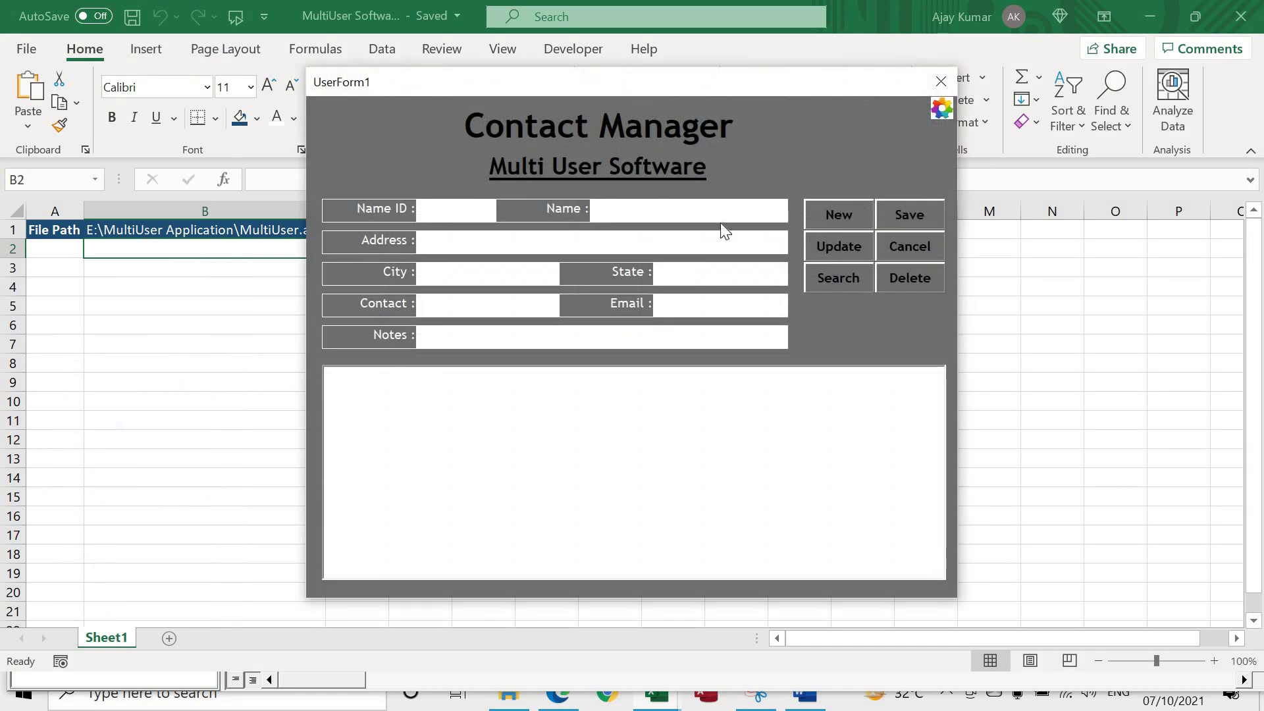
click(946, 108)
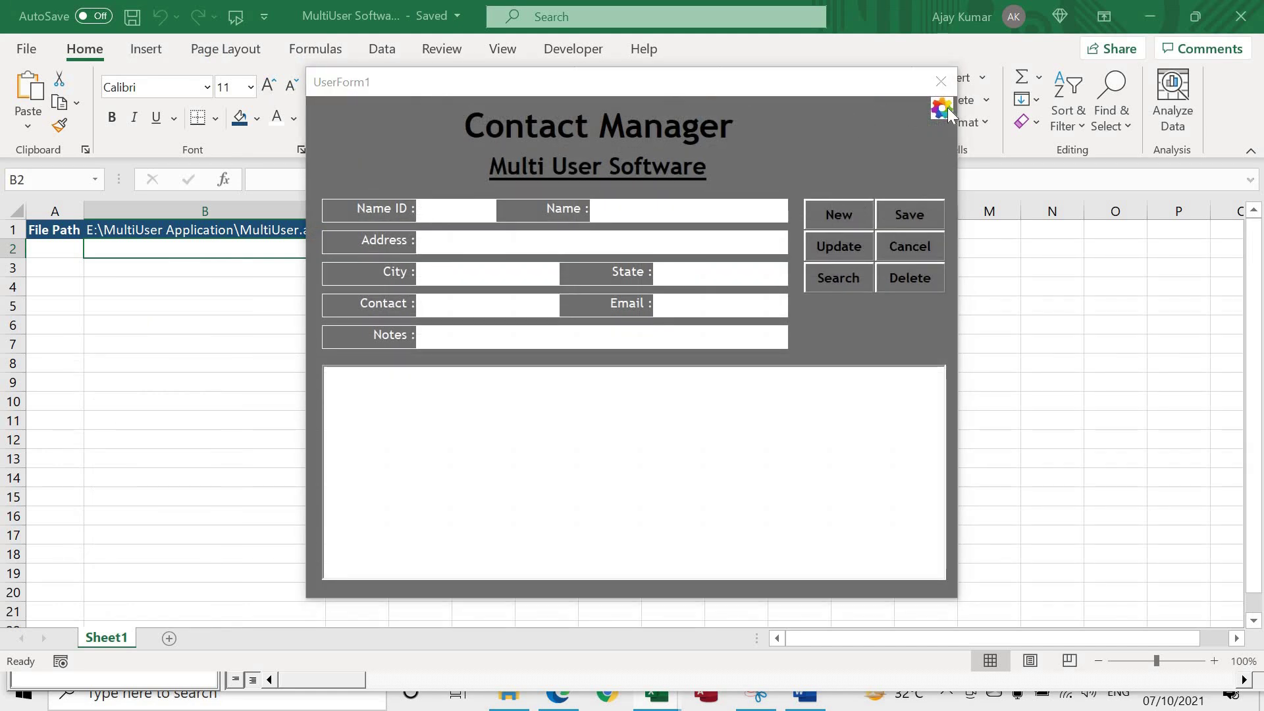
click(233, 170)
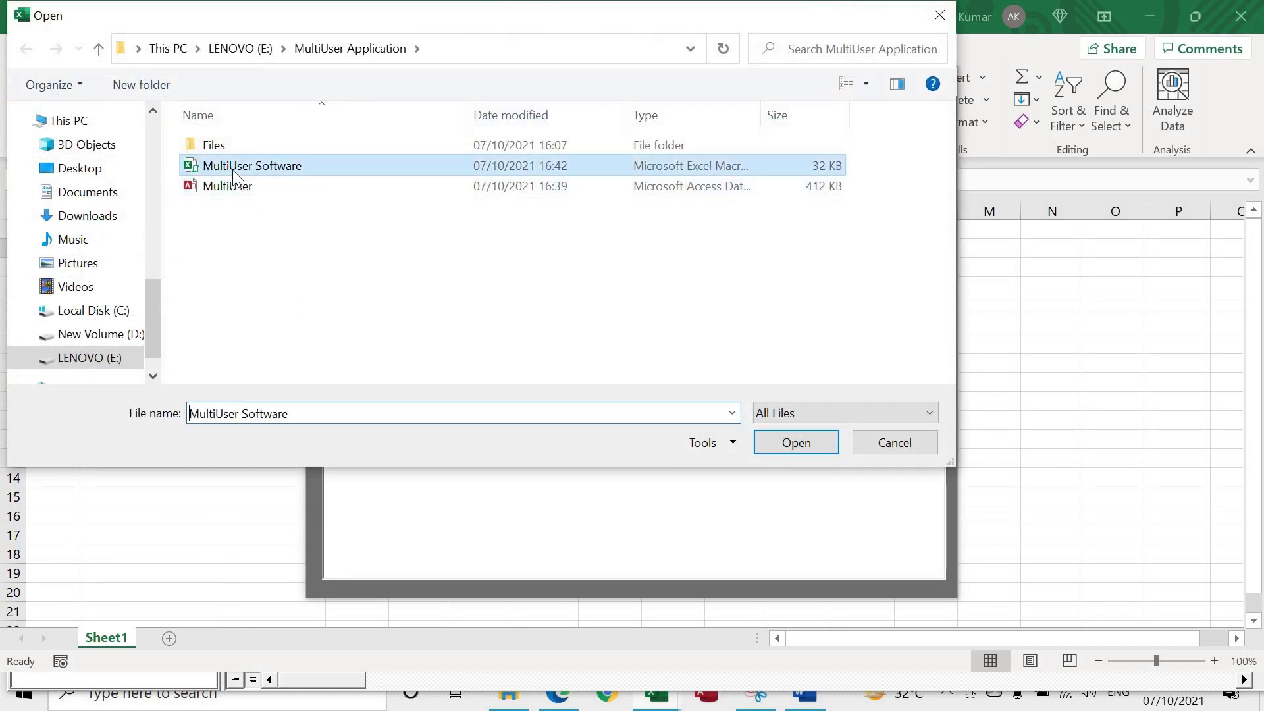
click(805, 441)
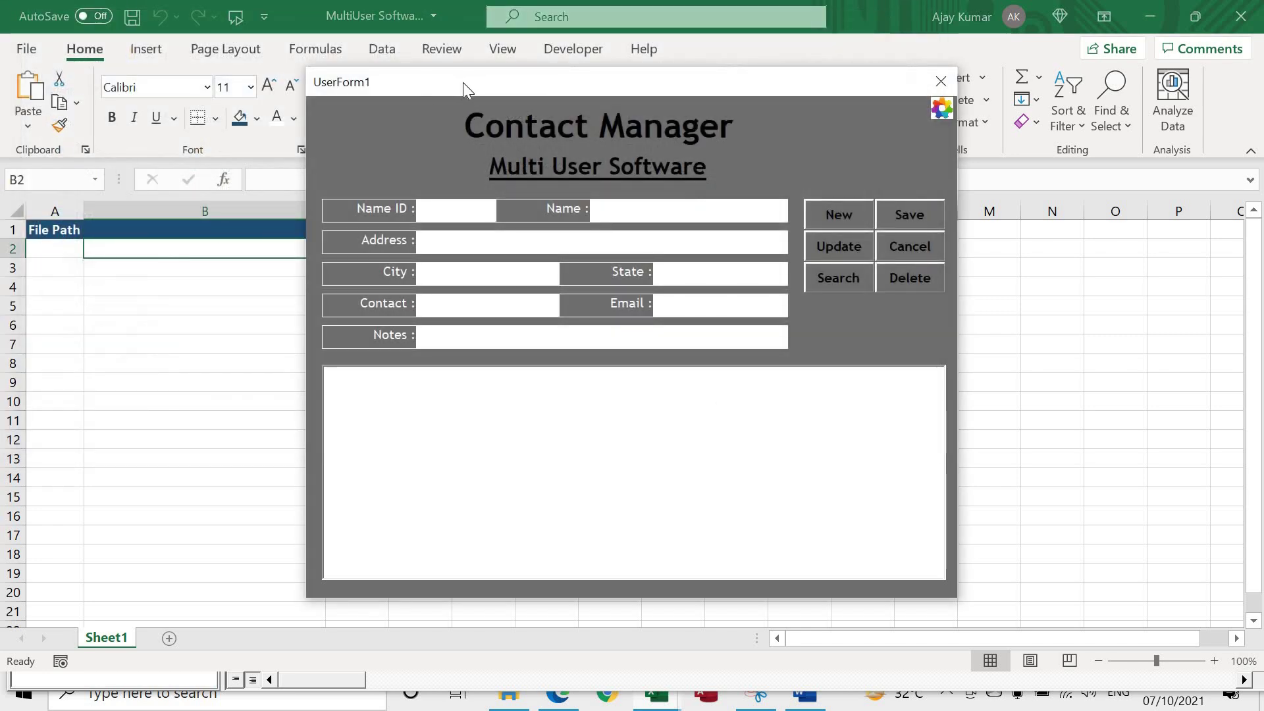
drag(463, 82, 614, 143)
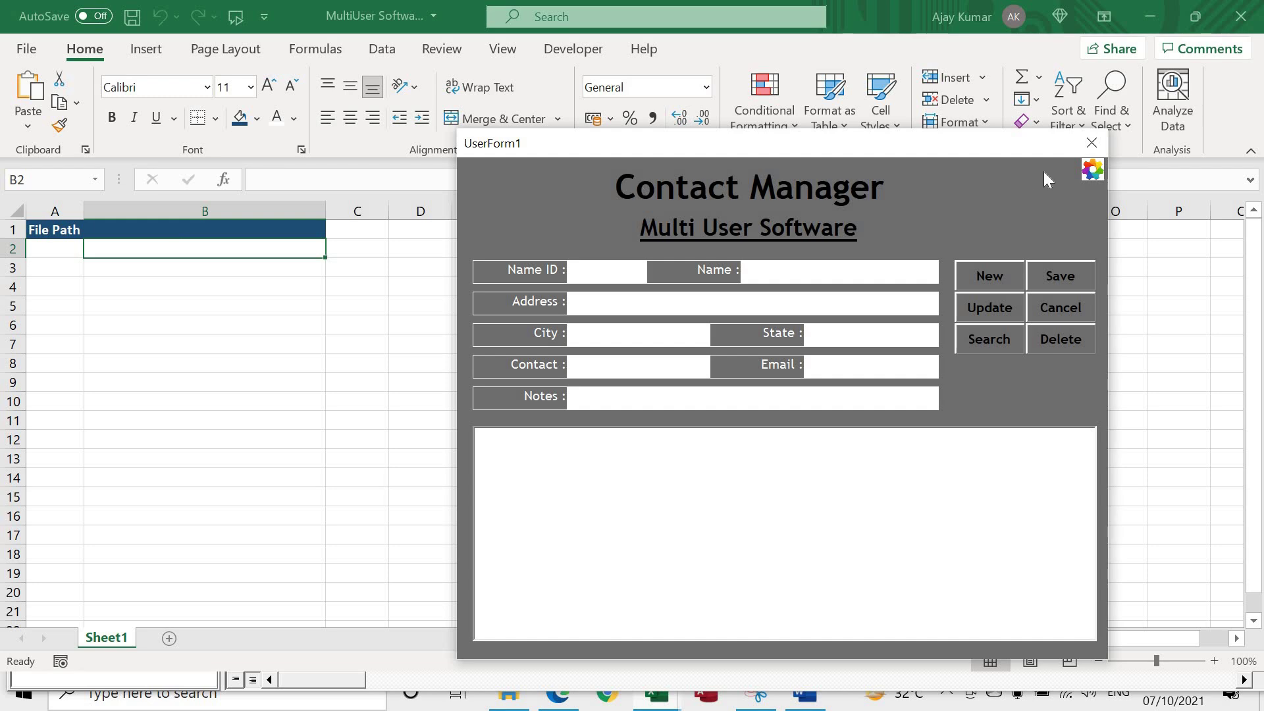
click(1091, 144)
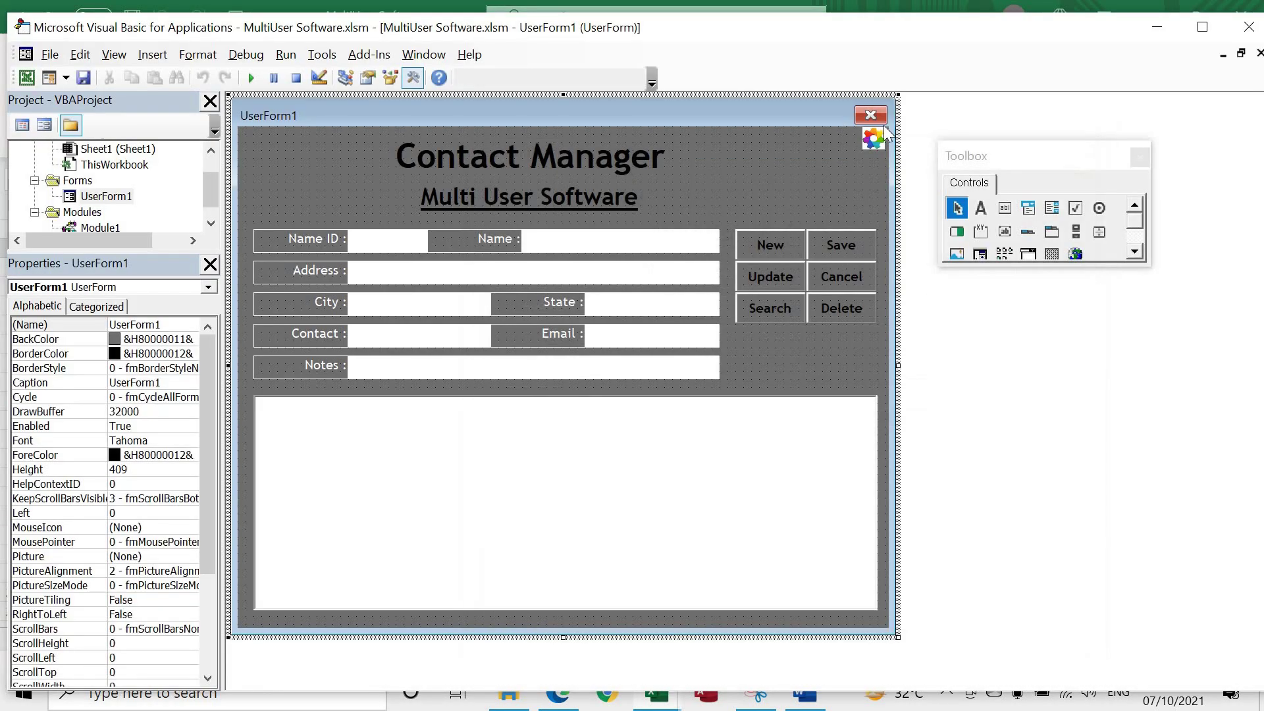
- In the settings gear's code, add the missing 'i' so MyFle on the If line reads MyFile
double_click(874, 140)
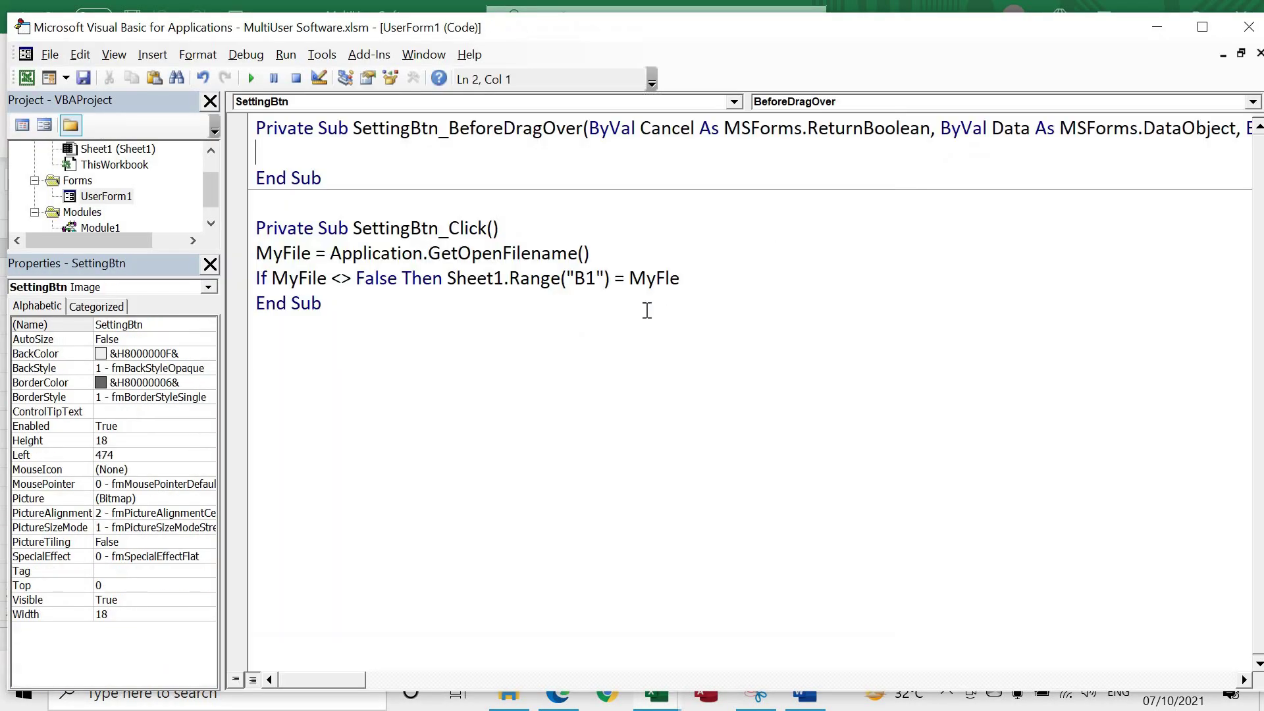
click(669, 278)
key(Right)
key(shift+Left)
key(shift+Left)
key(shift+Left)
key(shift+Left)
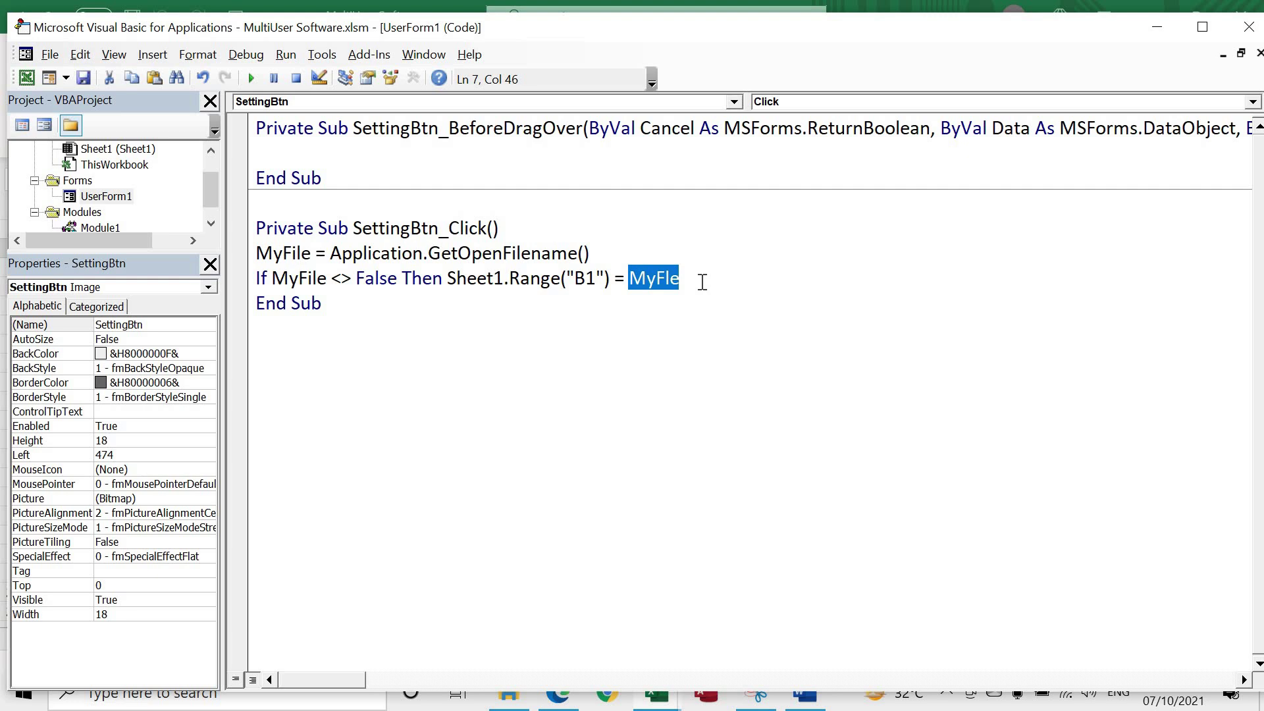
key(Right)
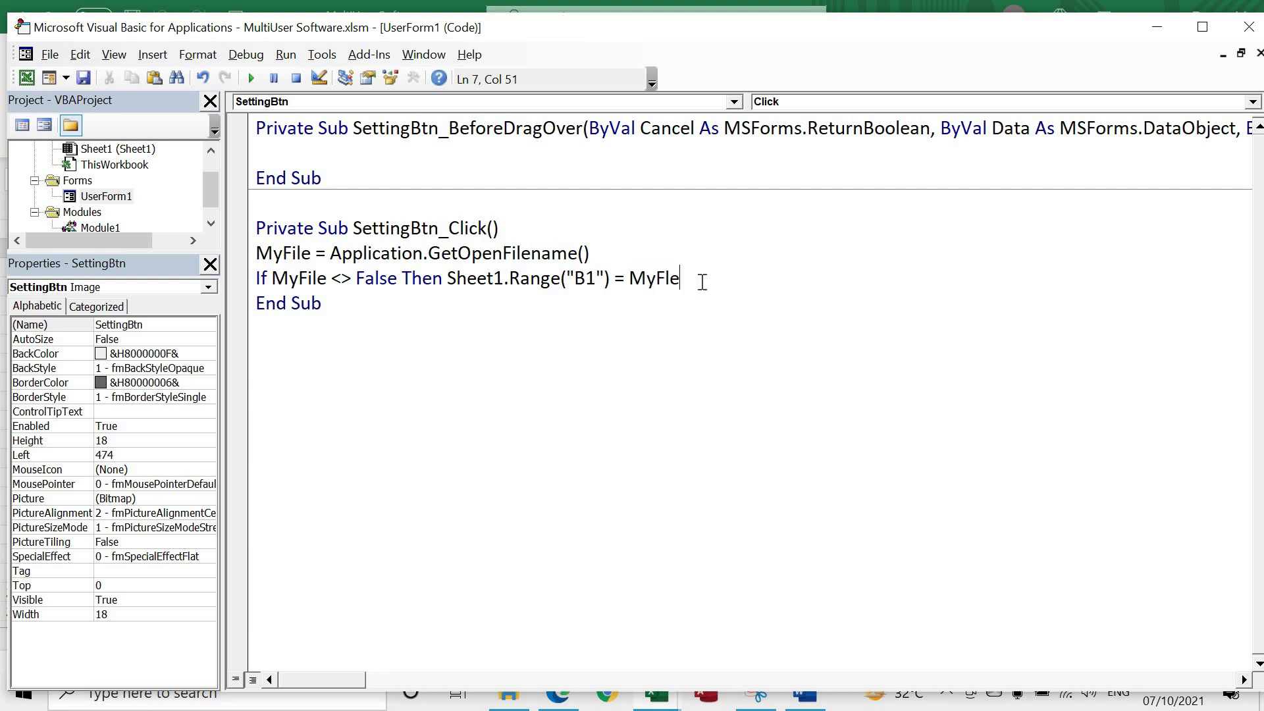
key(Left)
key(Left)
text(i)
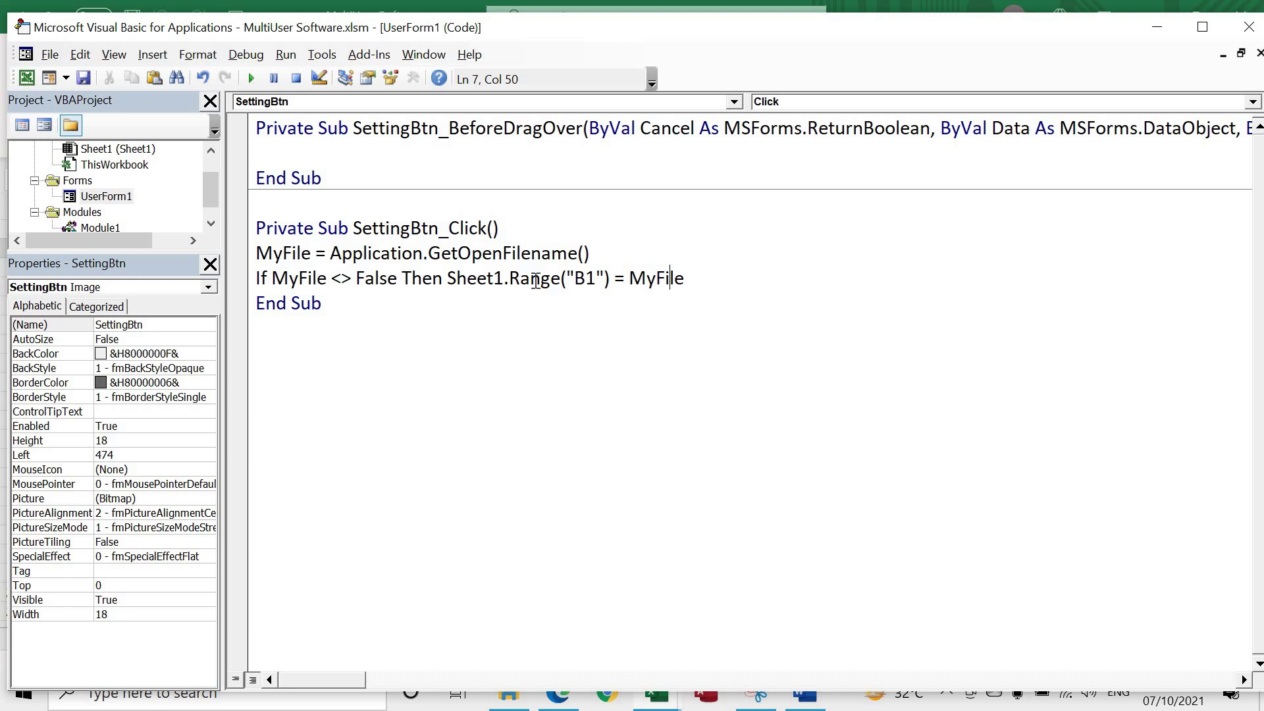
- Delete the stray SettingBtn_BeforeDragOver procedure from the code
click(381, 180)
key(shift+Up)
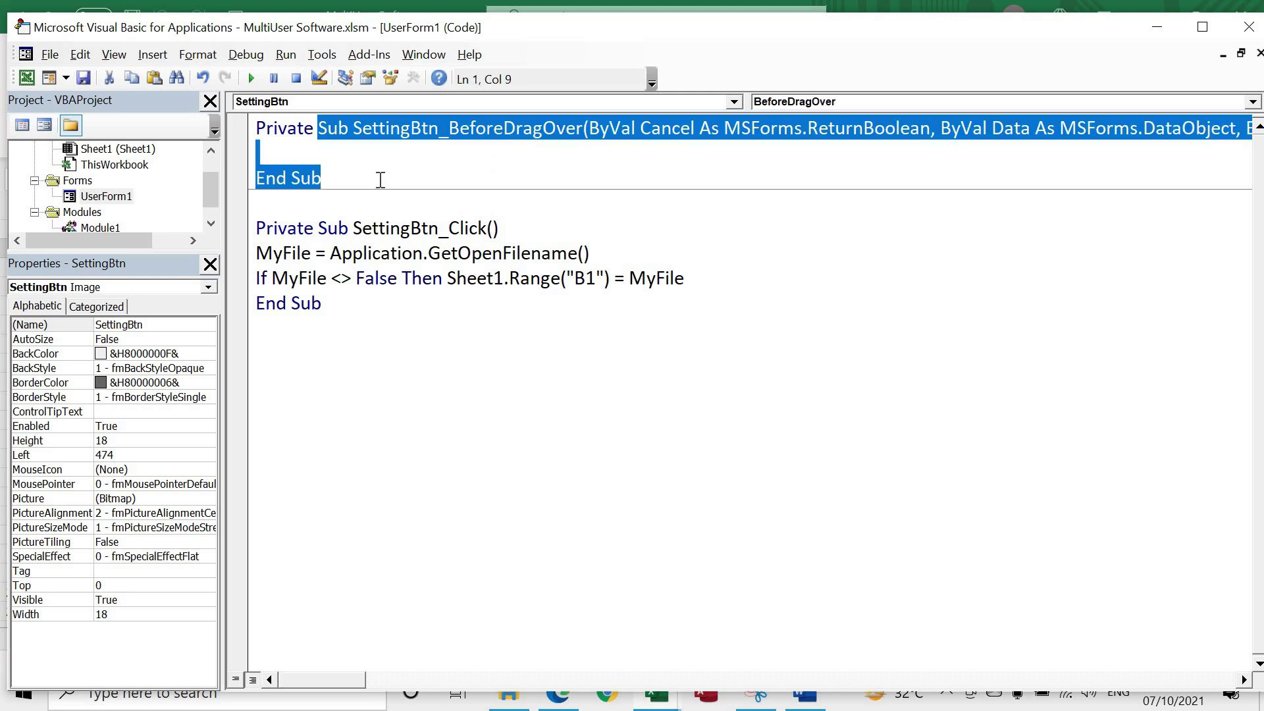
key(shift+Left)
key(shift+Left)
key(shift+Left)
key(shift+Left)
key(shift+Left)
key(shift+Left)
key(shift+Left)
key(Delete)
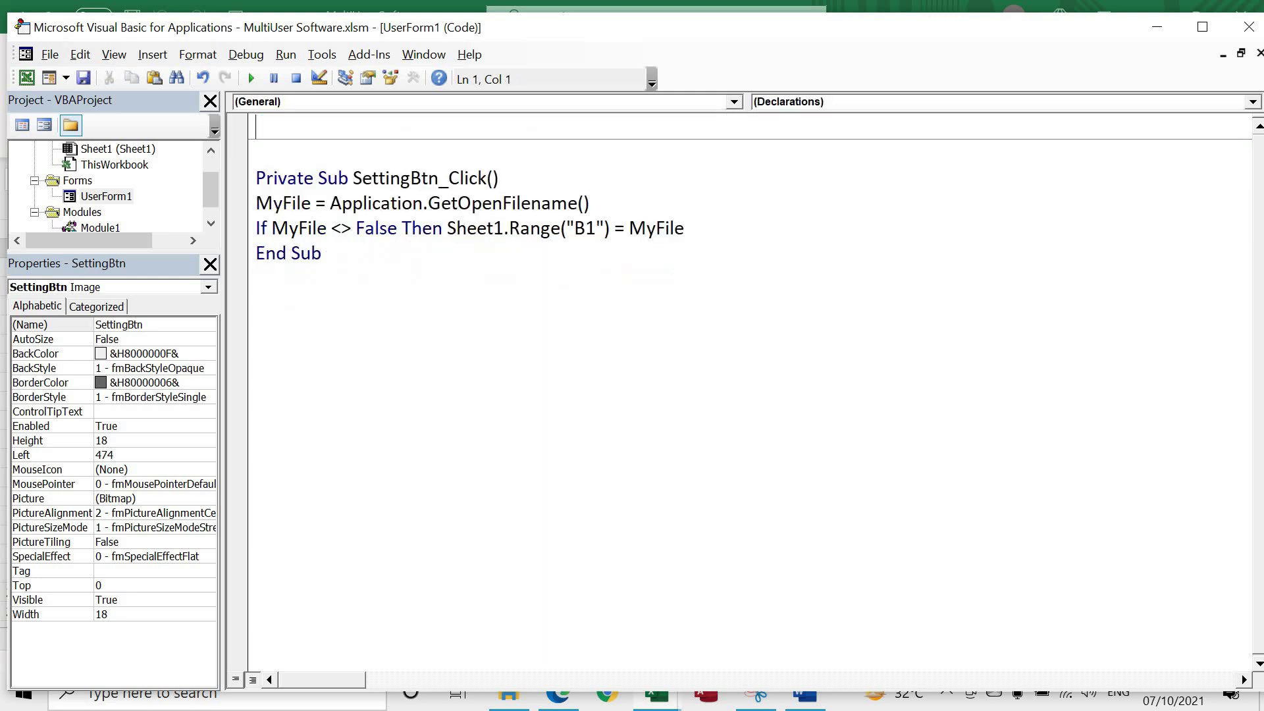
key(Delete)
key(Delete)
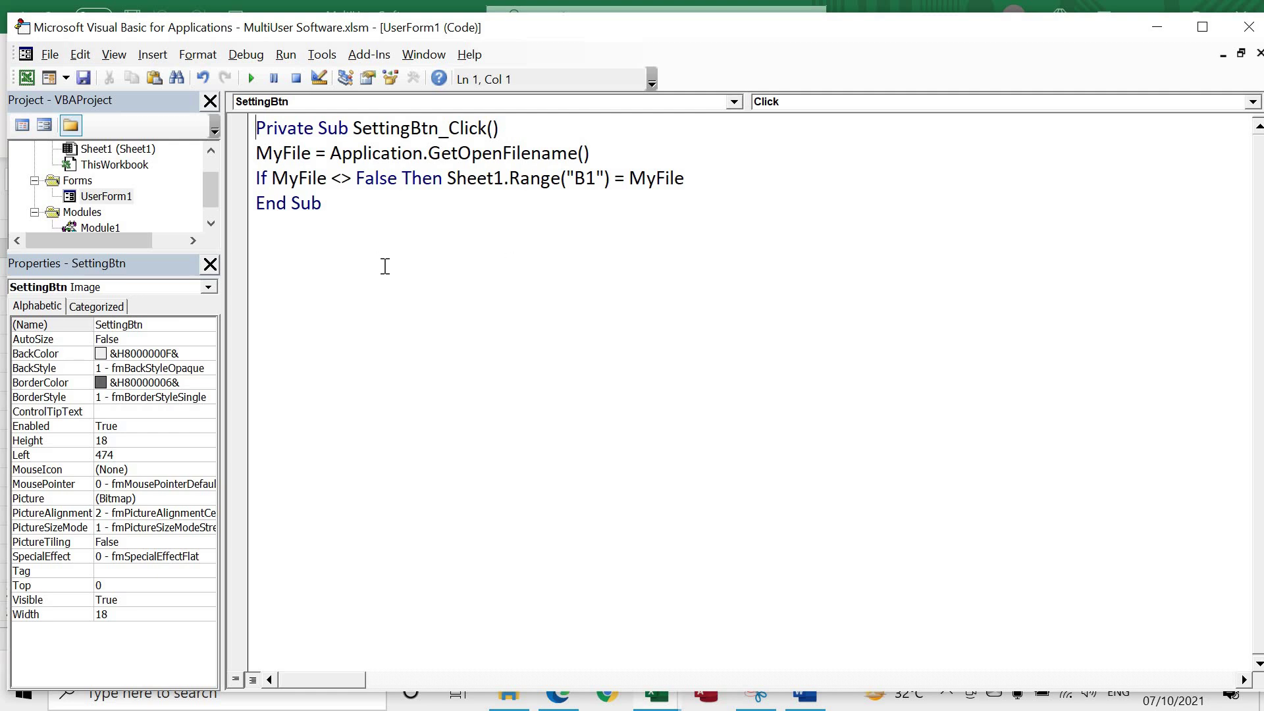
- Create an empty NewBtn_Click handler from UserForm1's New button, then switch to Excel
double_click(122, 202)
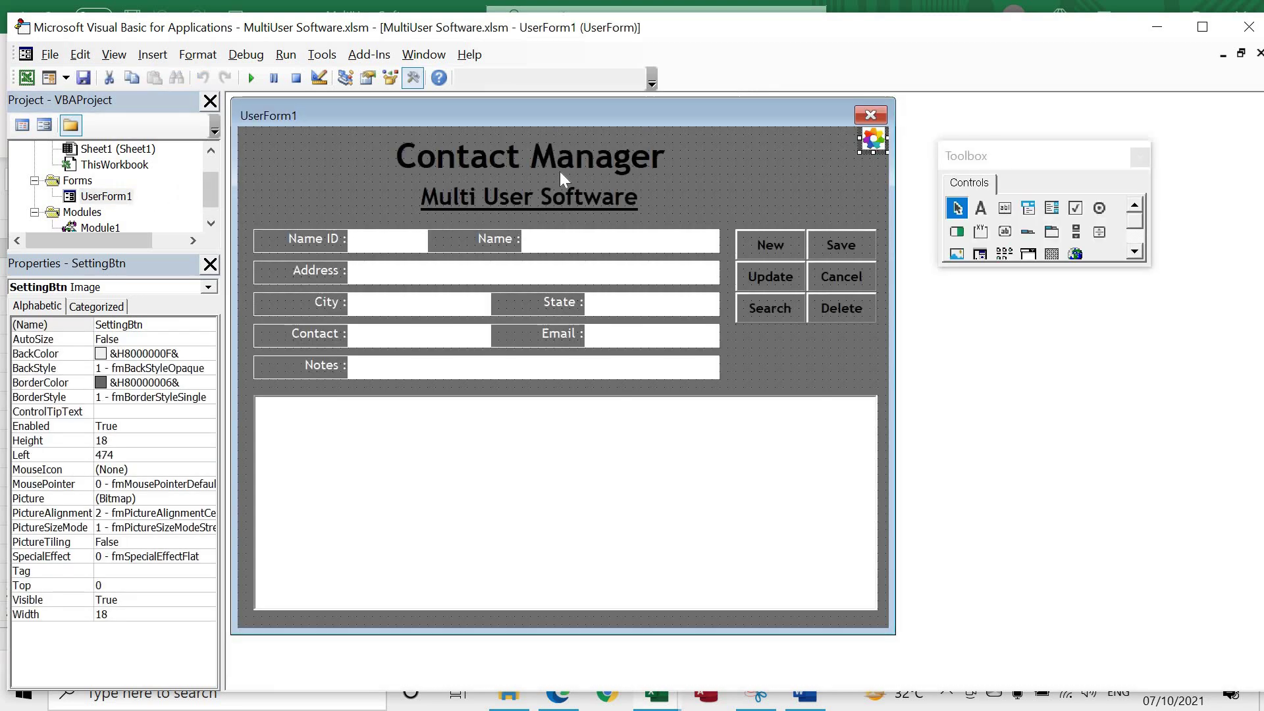
double_click(749, 237)
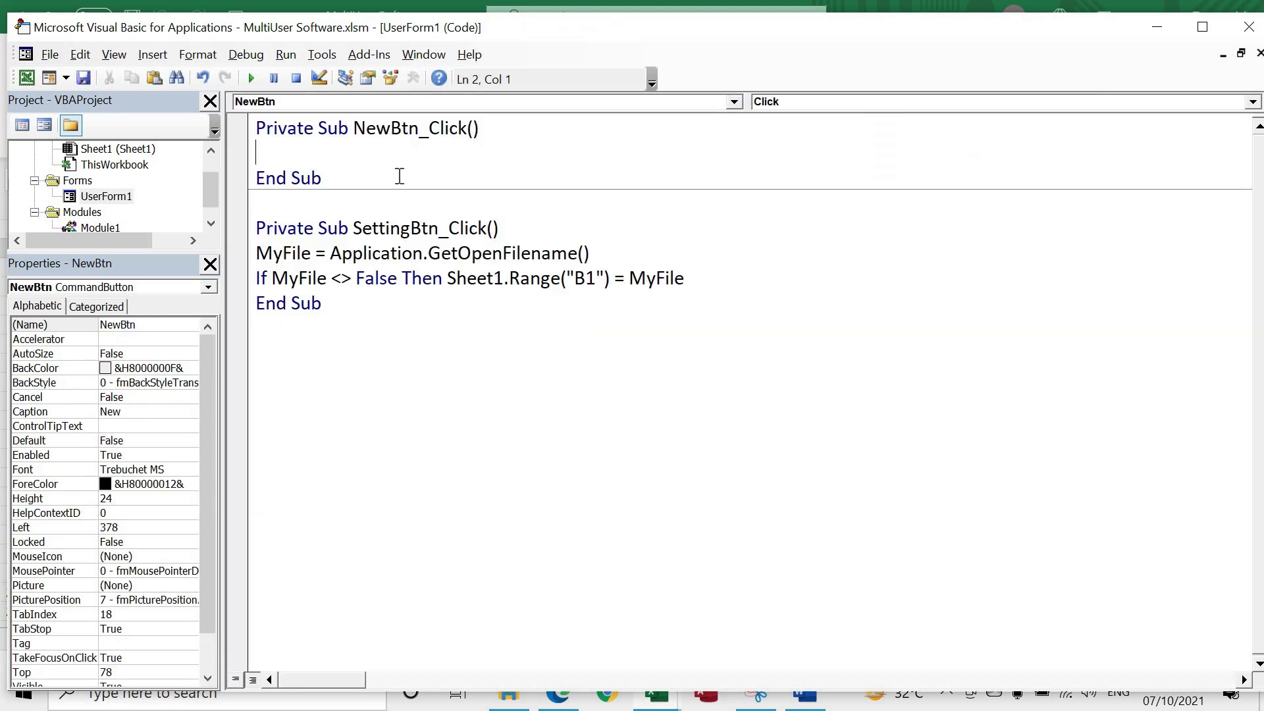
key(alt+F11)
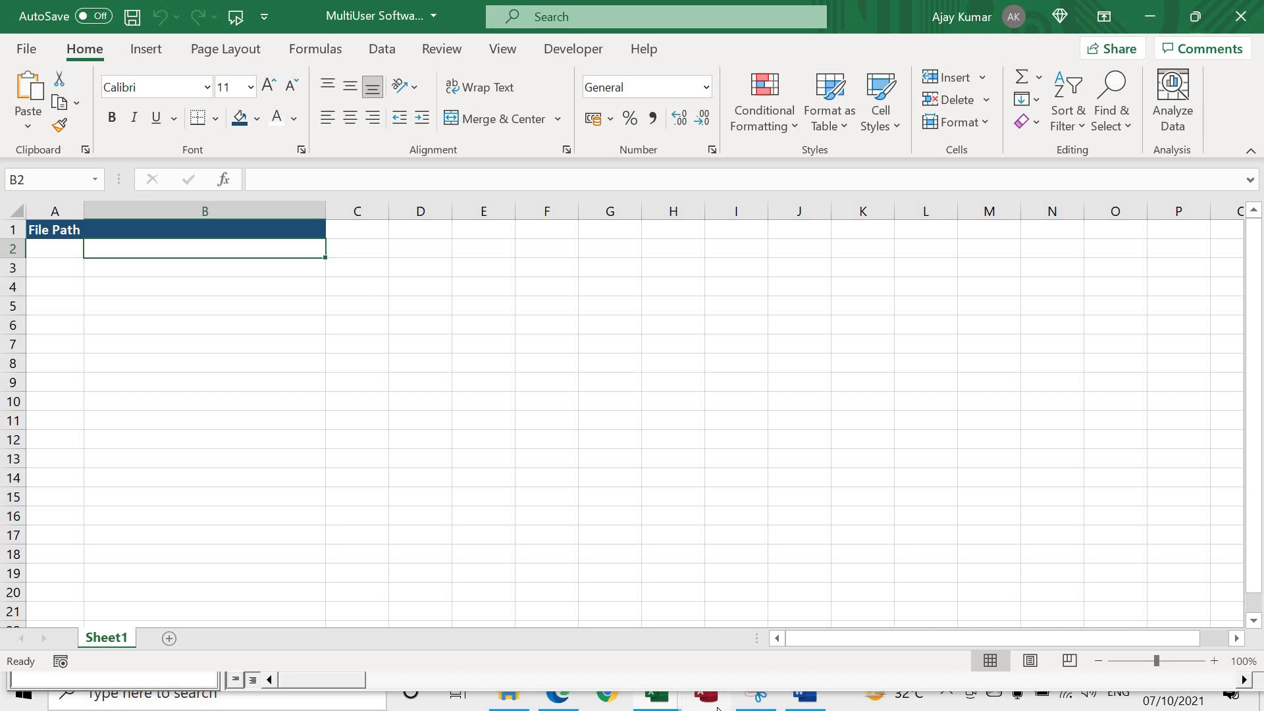
- Confirm Sheet1's file path cell B1 is empty, then go back to the NewBtn_Click code
key(alt+F11)
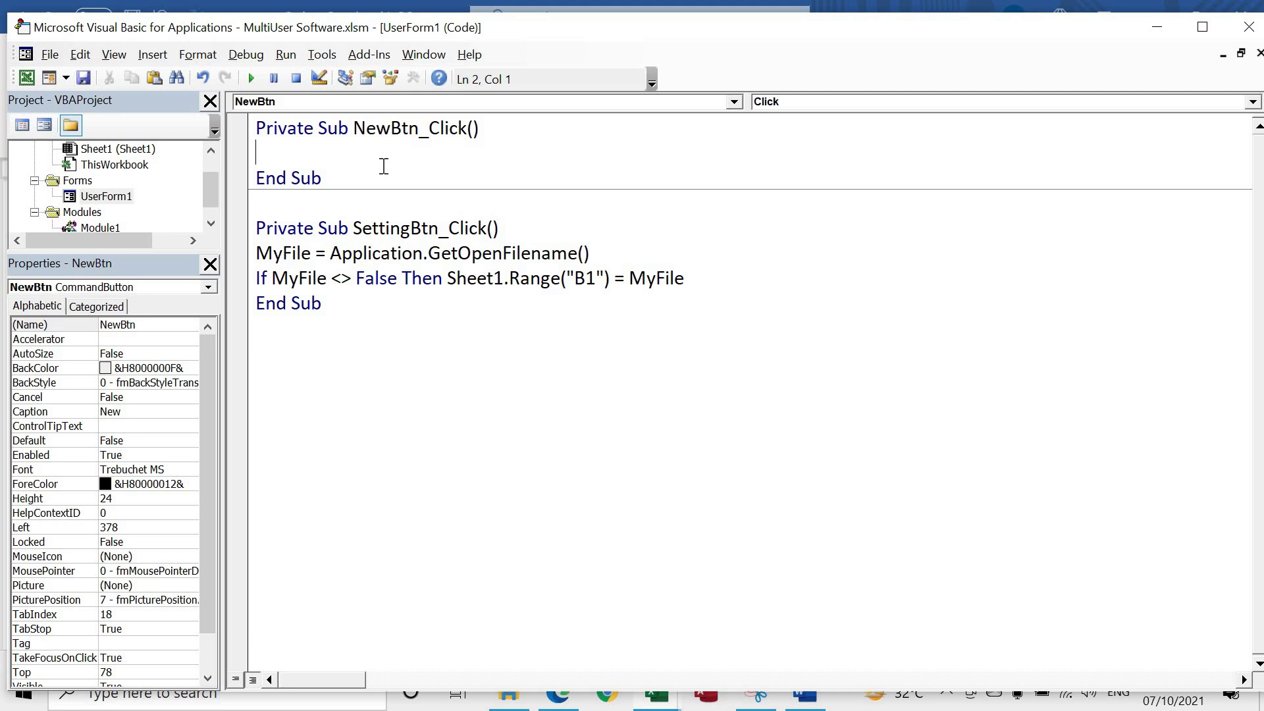
key(alt+F11)
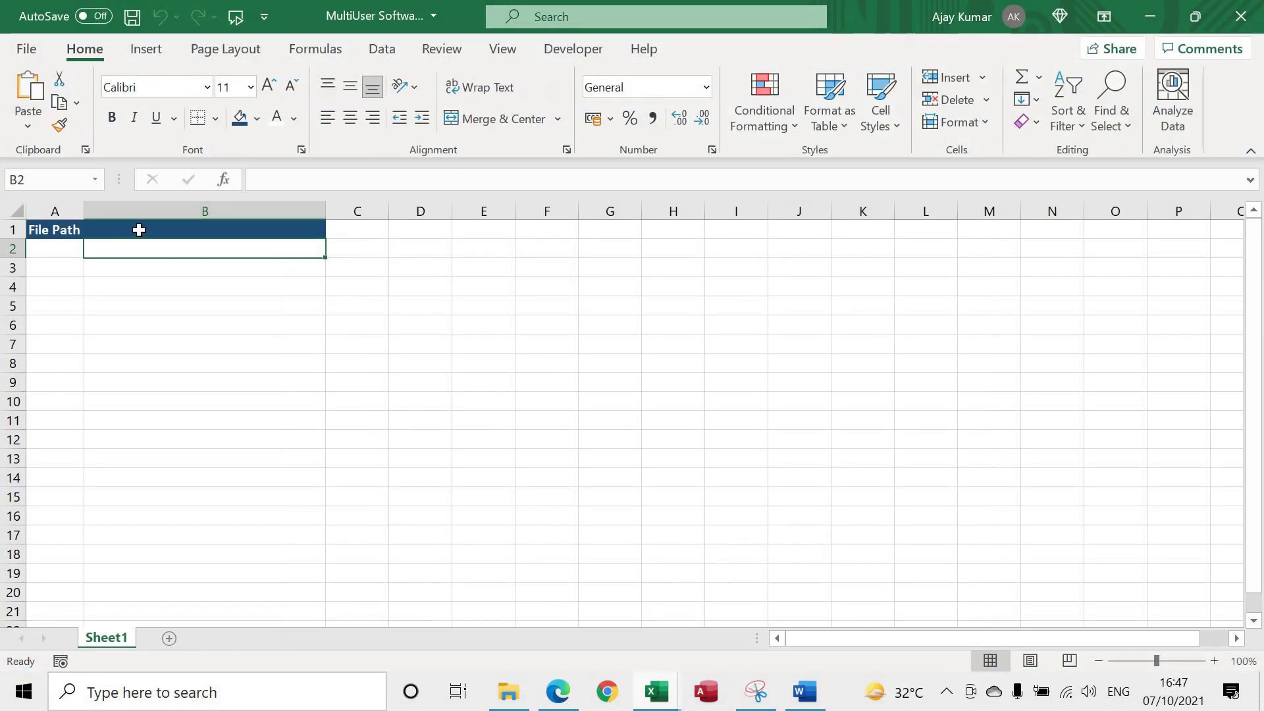
click(138, 229)
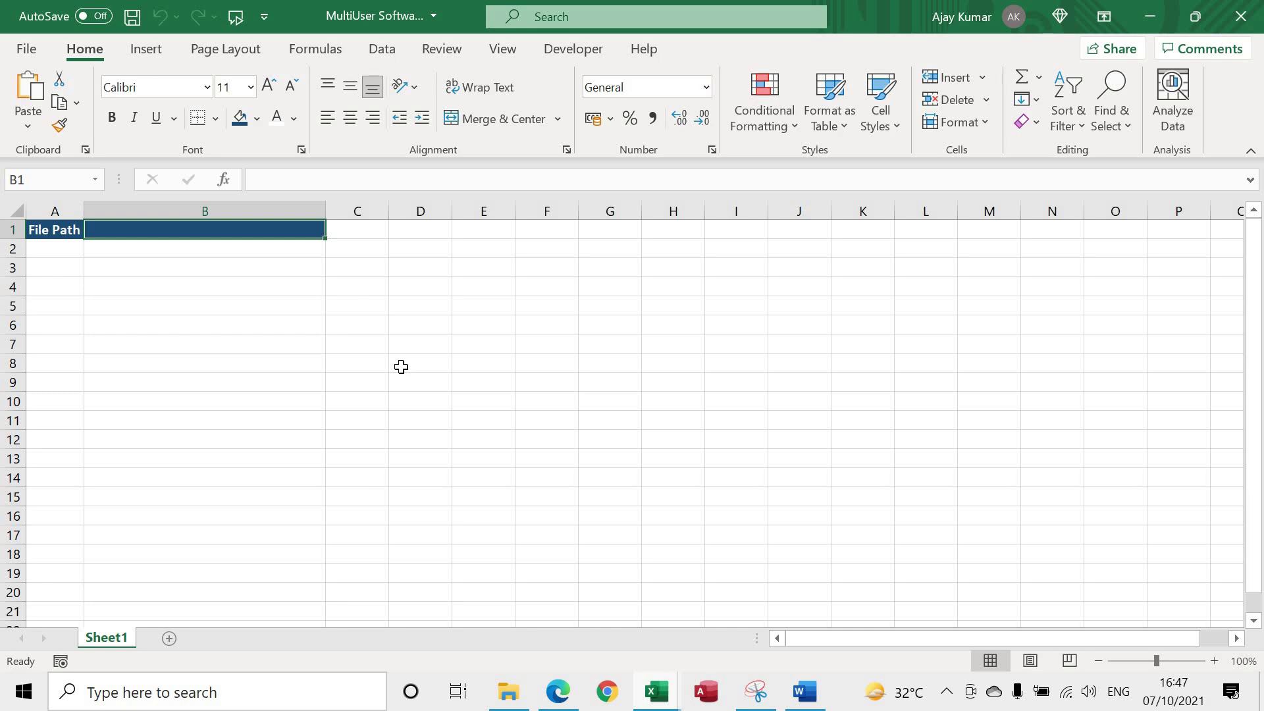
key(alt+Tab)
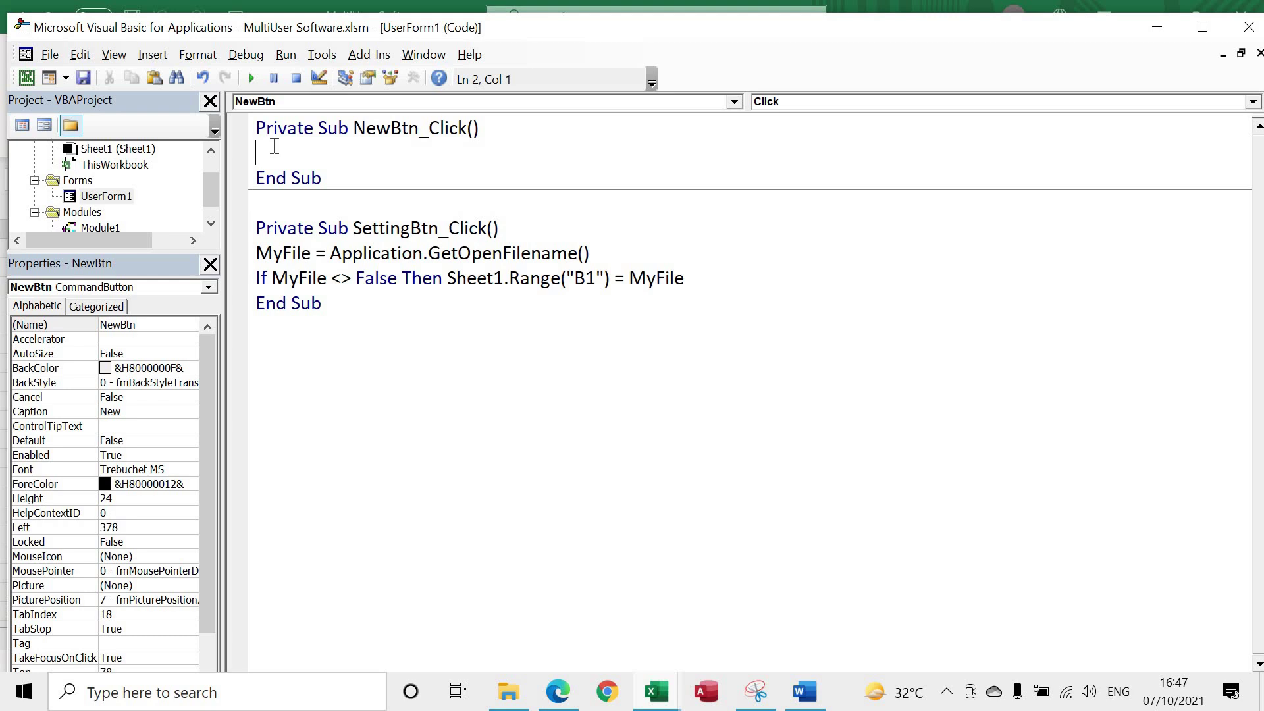
- Write an If block: when B1 is Empty, show "Please Select database" and Exit Sub
text(If)
text(Sheet)
text(1.Range(")
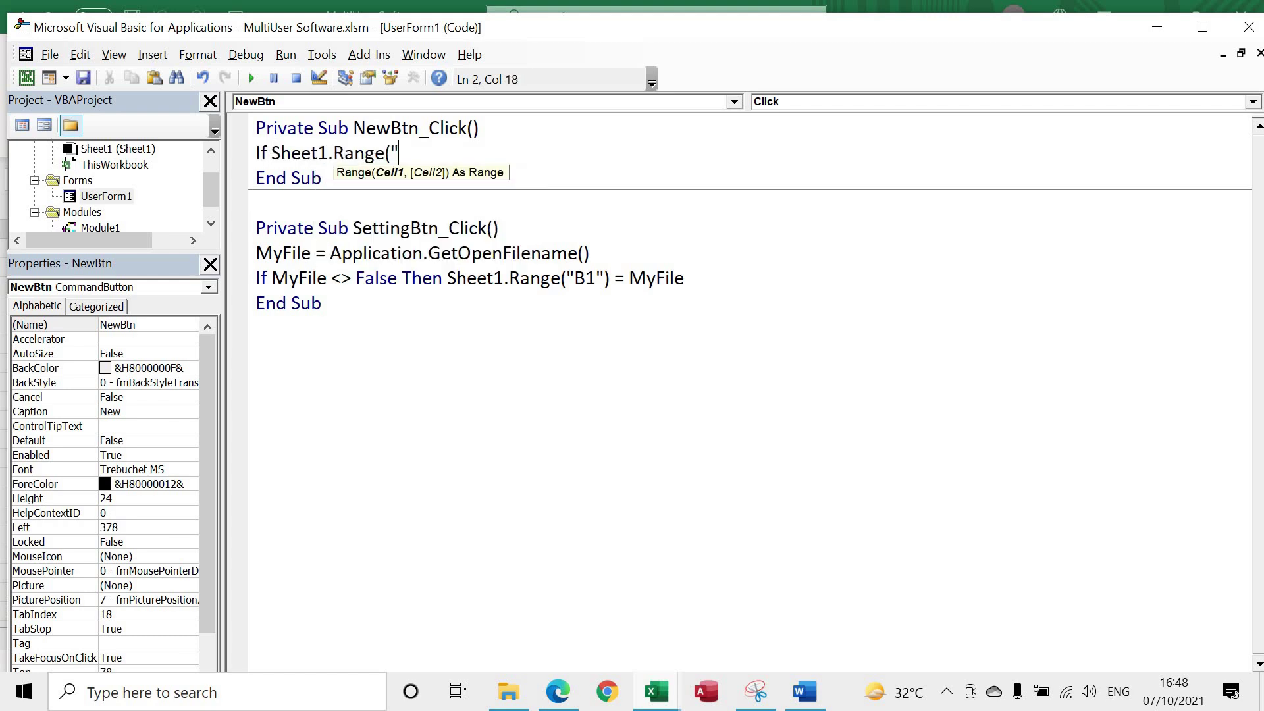
text(B1") =)
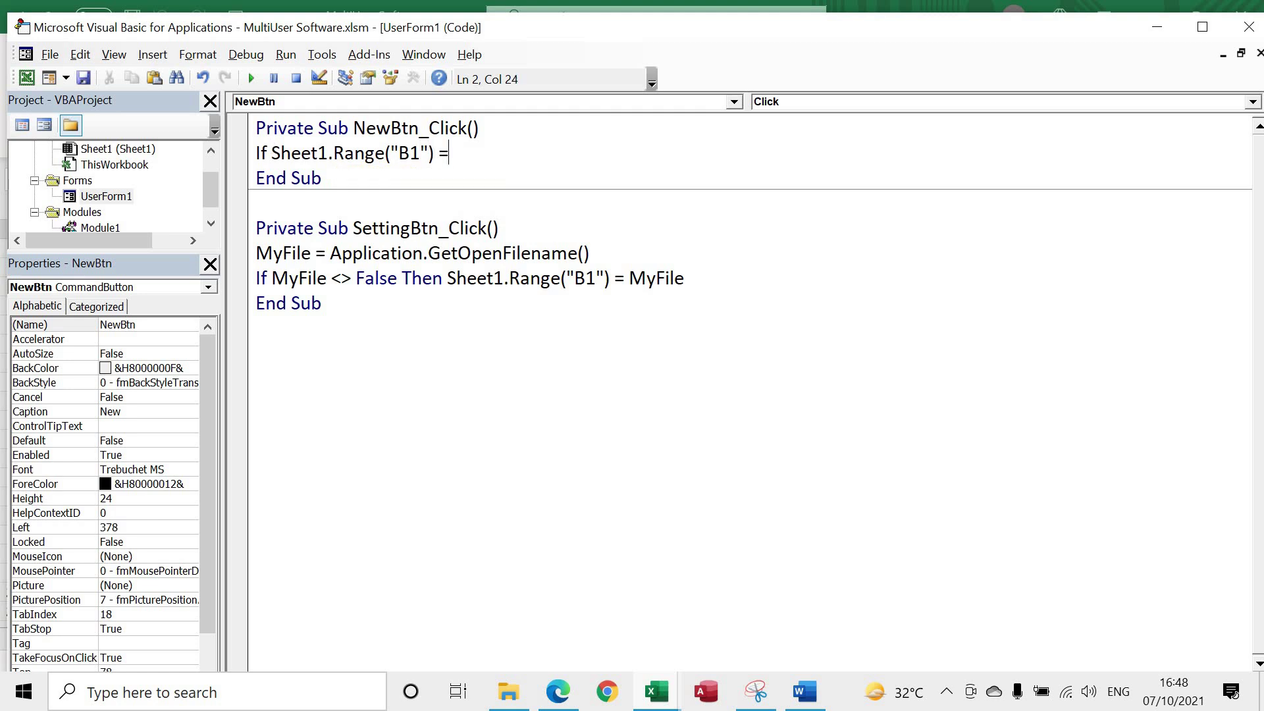
text( Empty)
key(Return)
key(Return)
text(then)
key(Return)
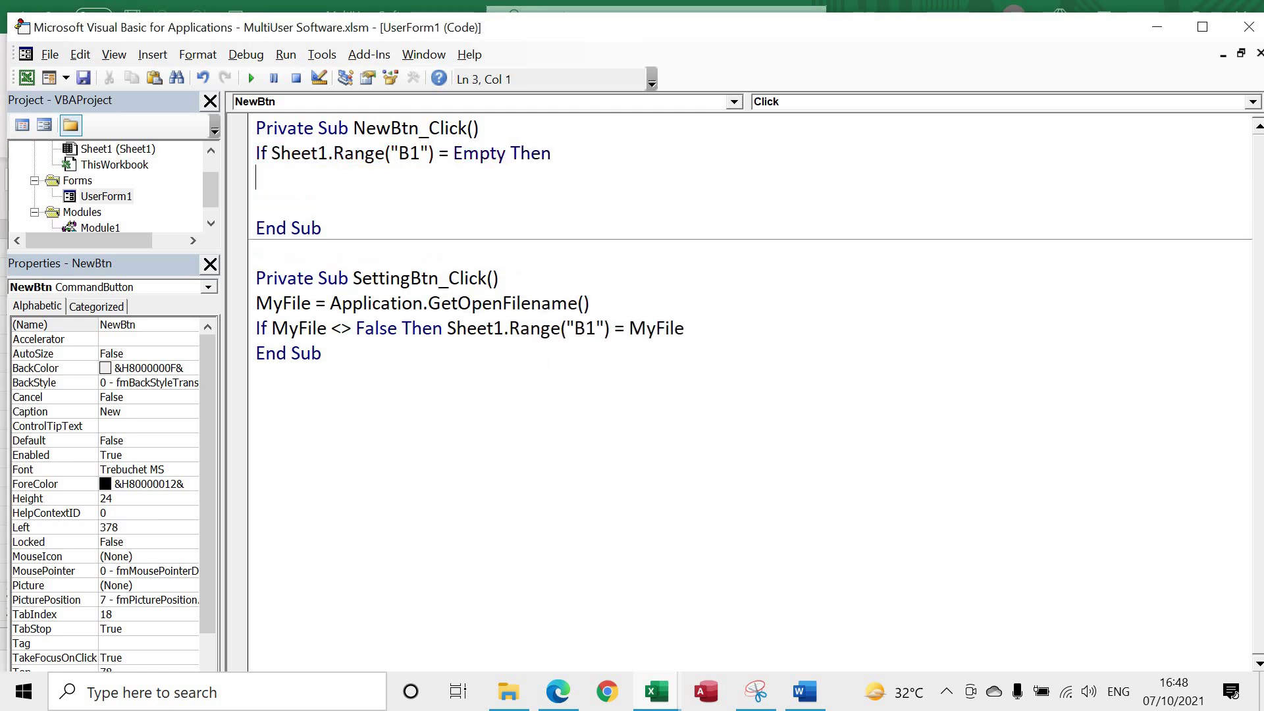
text(Msgbox)
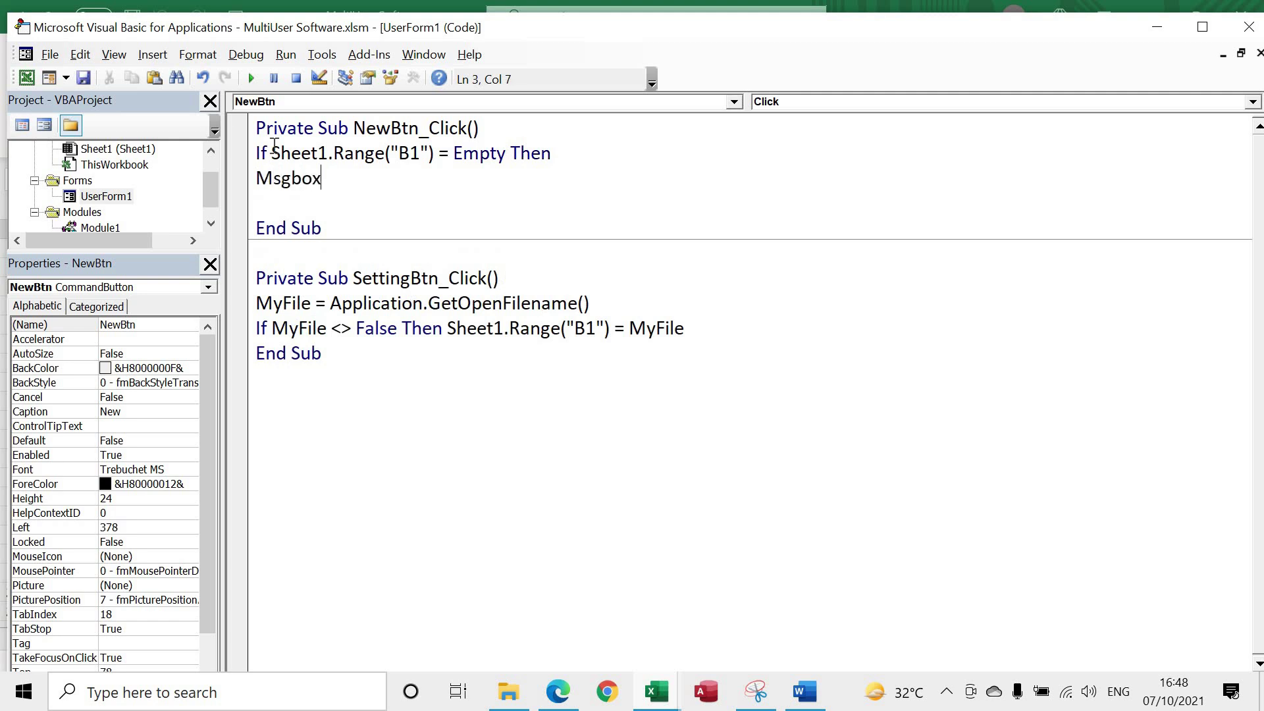
text((")
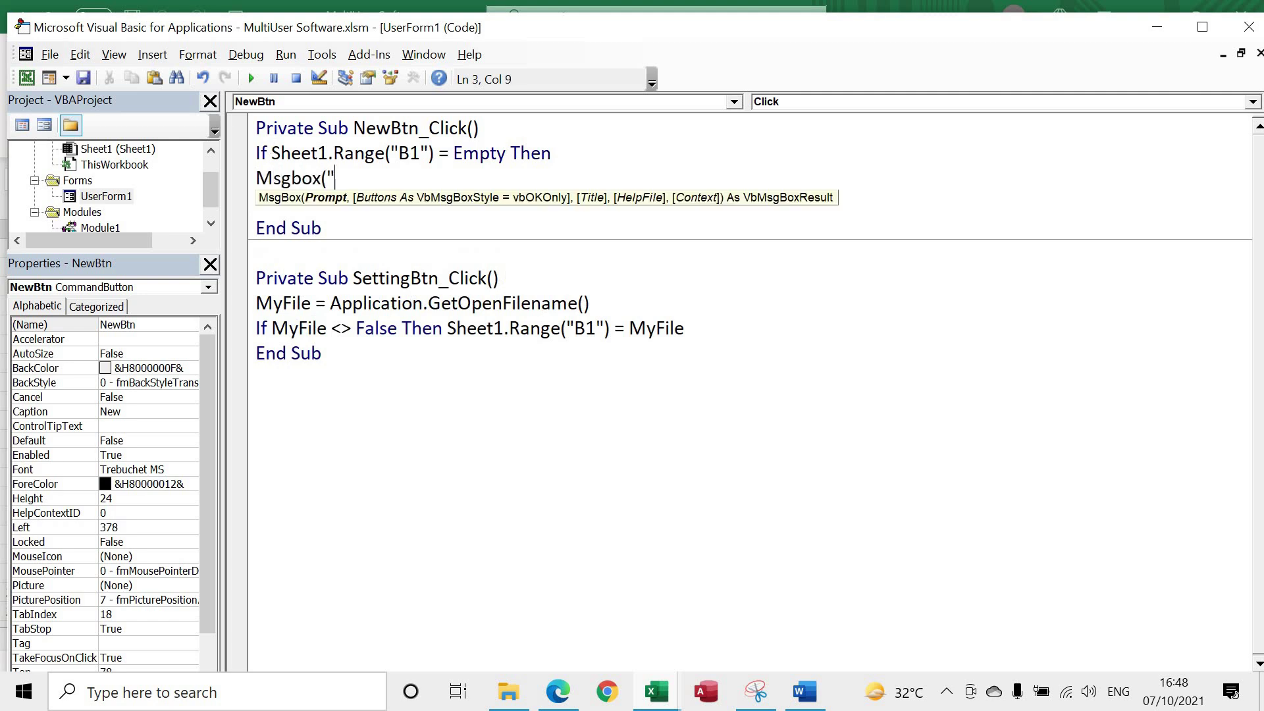
text(Please Se)
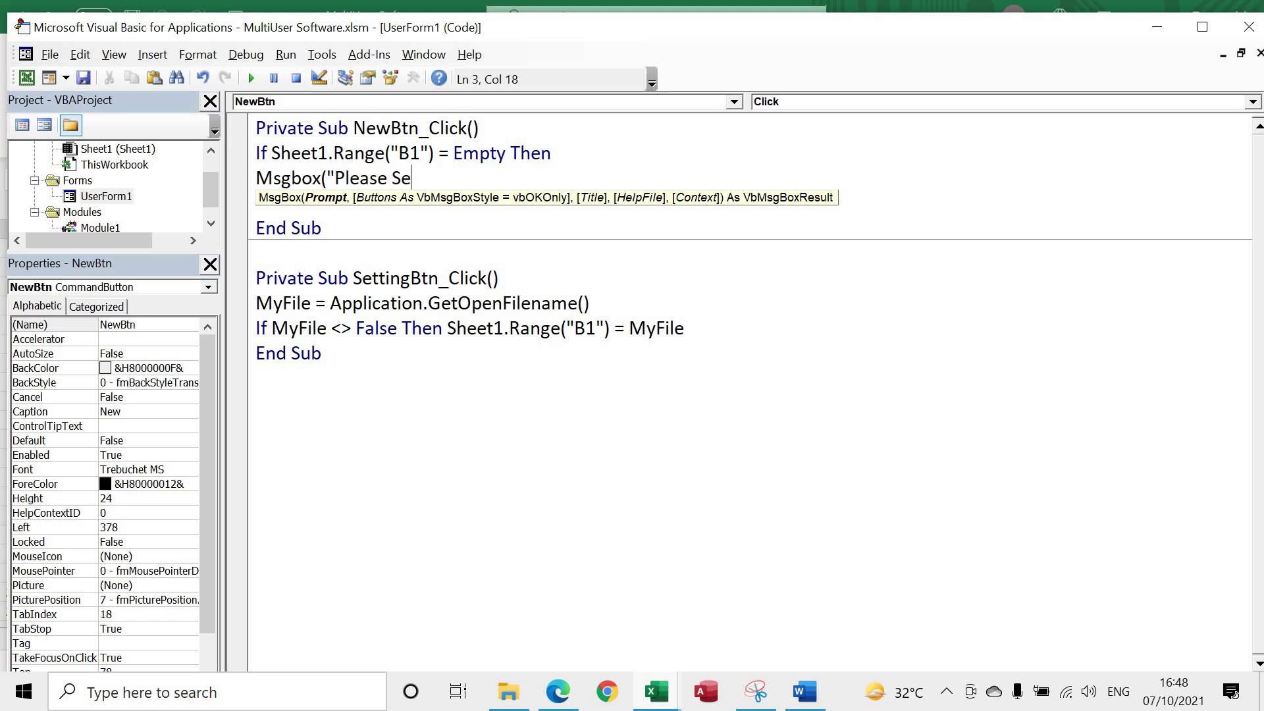
text(lect Software D)
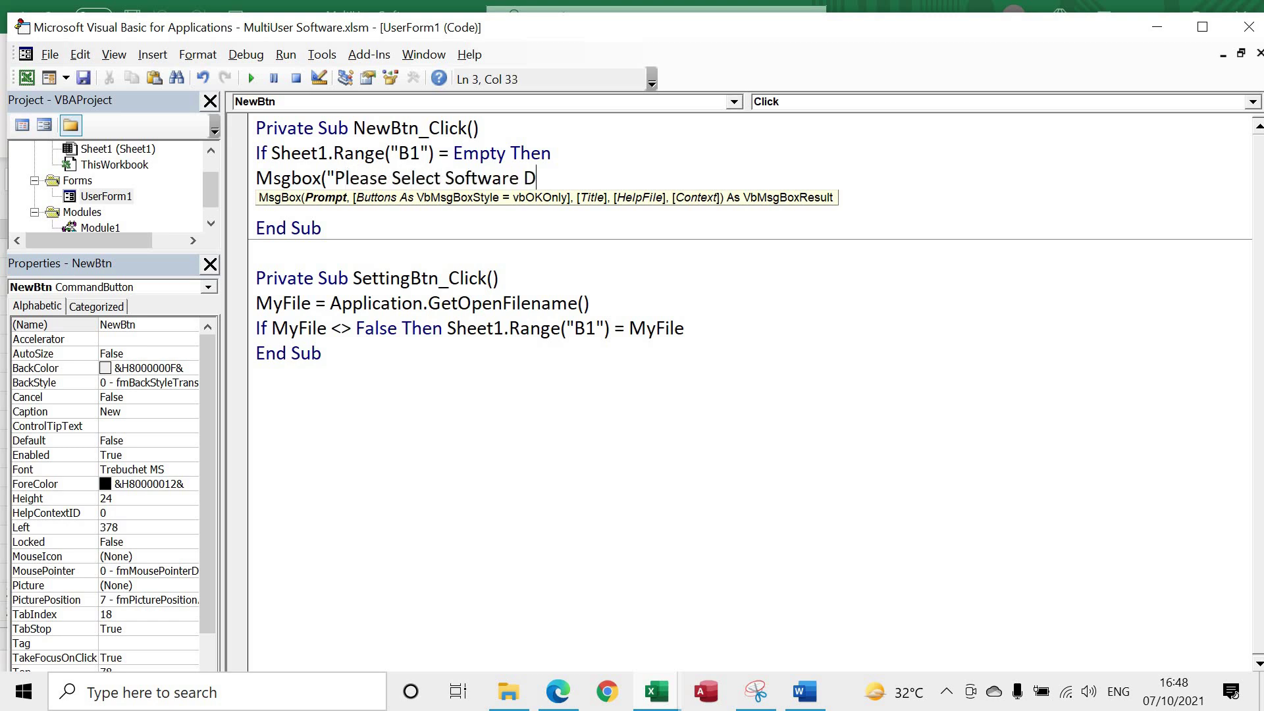
text(ata)
key(BackSpace)
key(BackSpace)
key(BackSpace)
key(BackSpace)
key(BackSpace)
key(BackSpace)
key(BackSpace)
key(BackSpace)
key(BackSpace)
text(database)
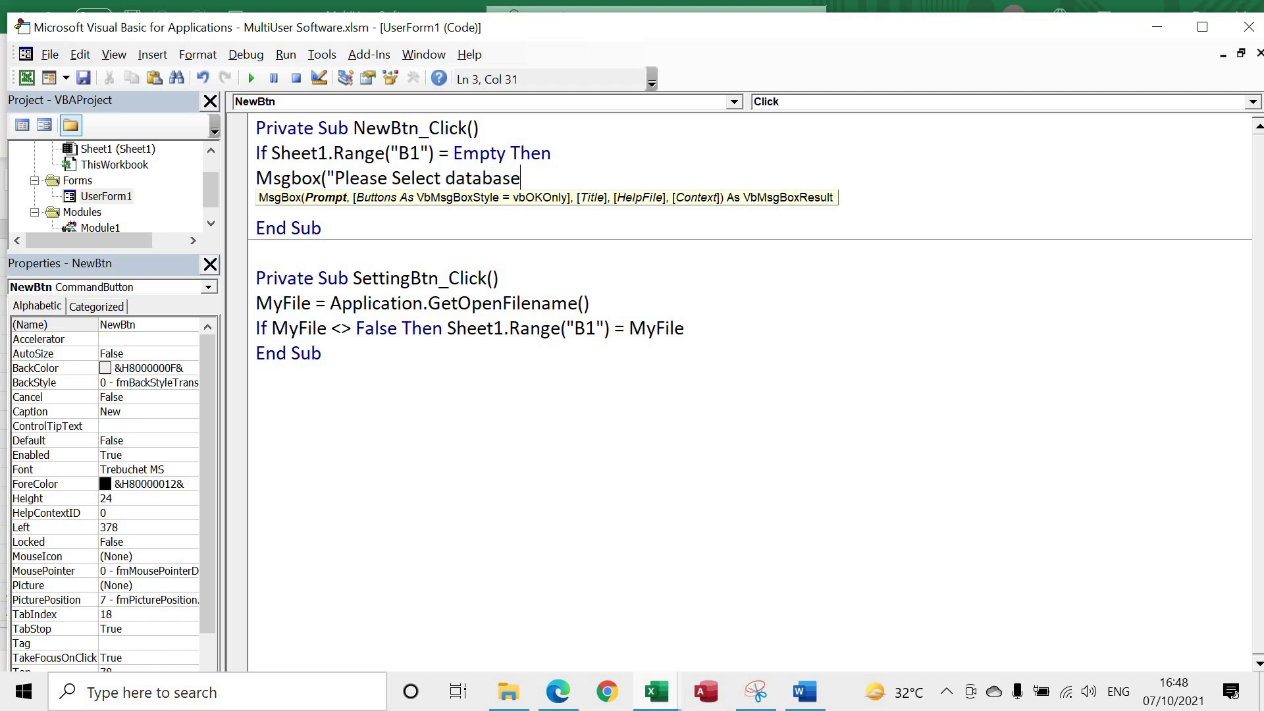
text("))
key(Return)
text(exit sub)
key(Return)
text(e)
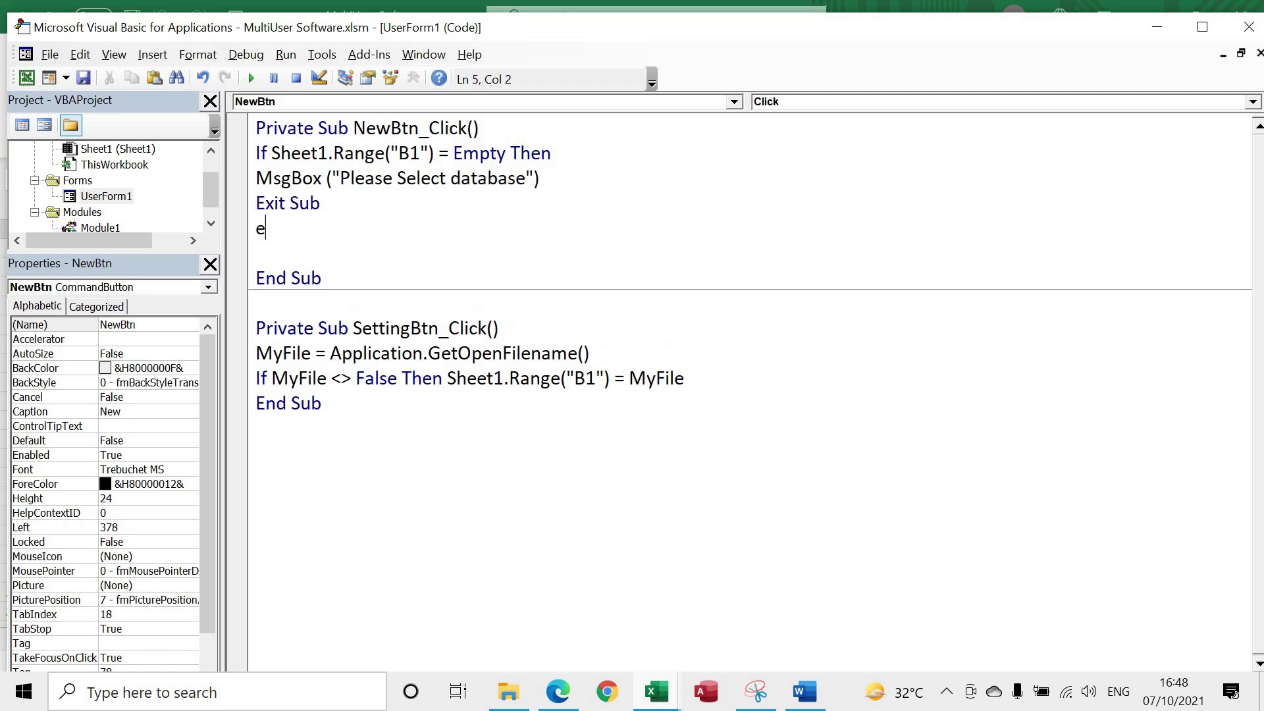
text(nd if)
key(Return)
- Change the test to <>, assign FilePath = Sheet1.Range("B1").Value, and add Else before the message
key(Up)
key(Up)
key(Right)
key(Right)
key(Right)
key(ctrl+Right)
key(ctrl+Right)
key(ctrl+Right)
key(shift+Right)
text(<>)
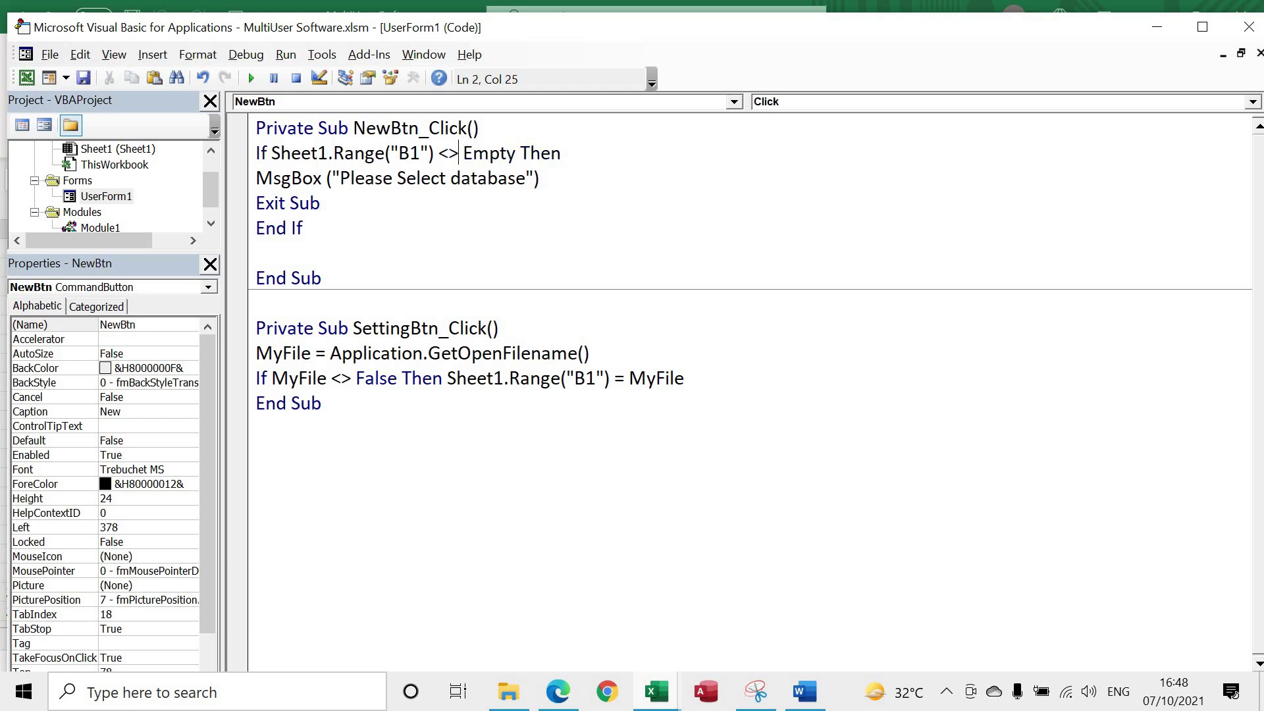
key(Return)
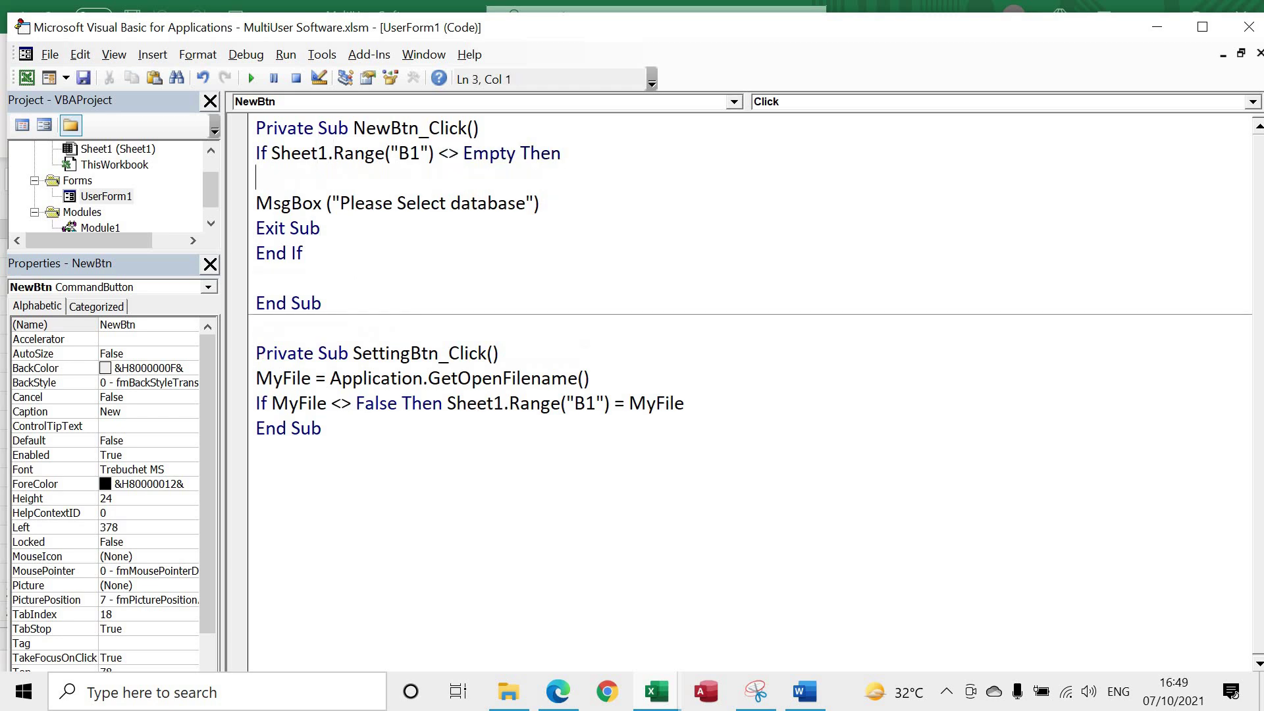
text(File)
text(Path = Sh)
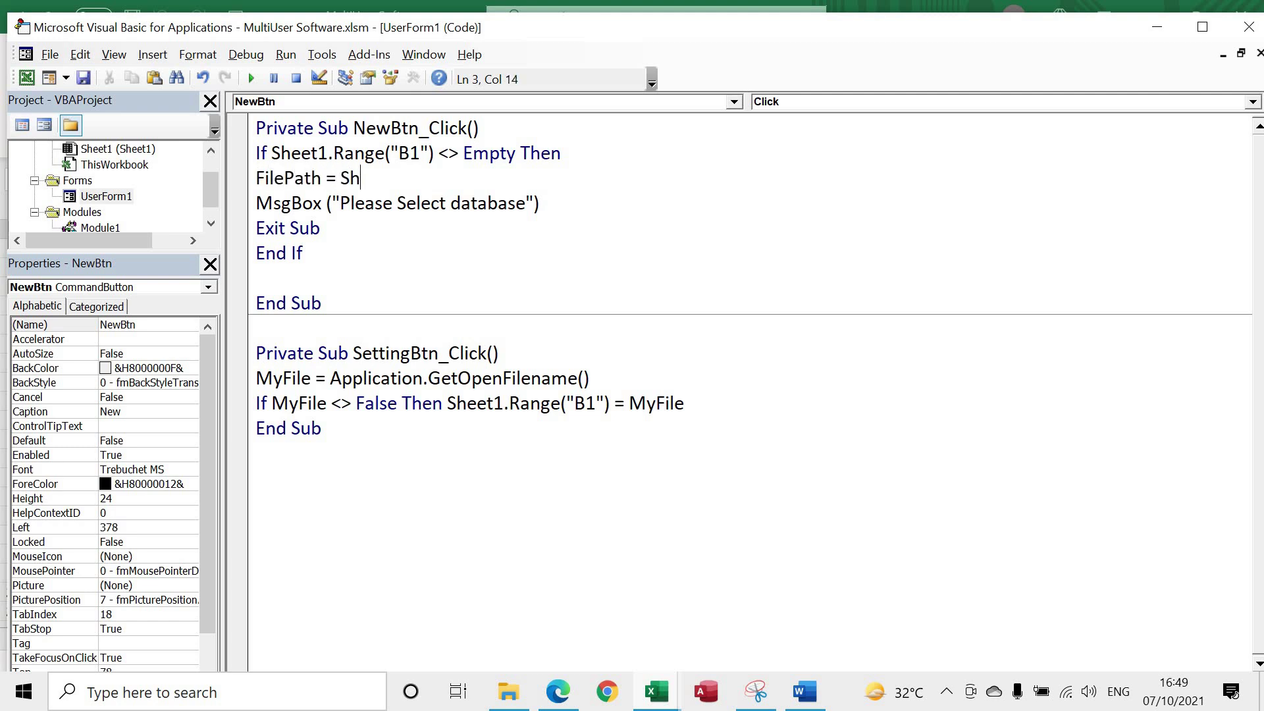
text(eet1.Range()
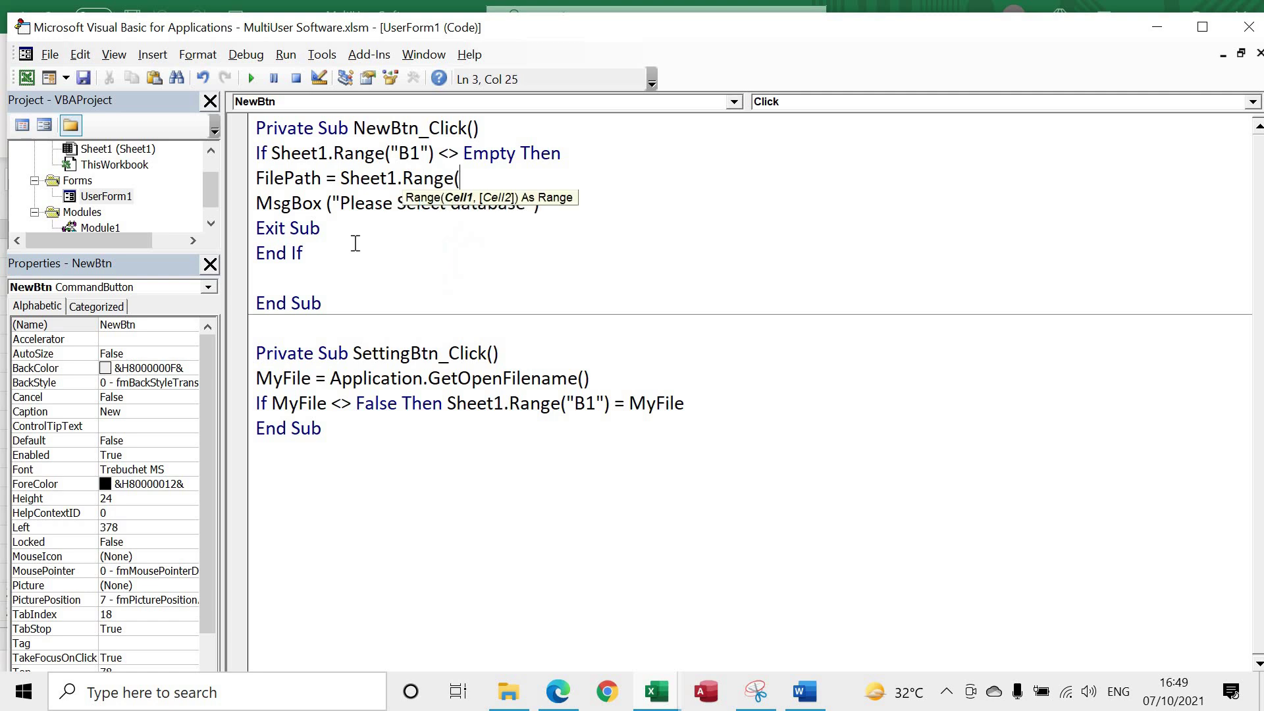
text("B1"))
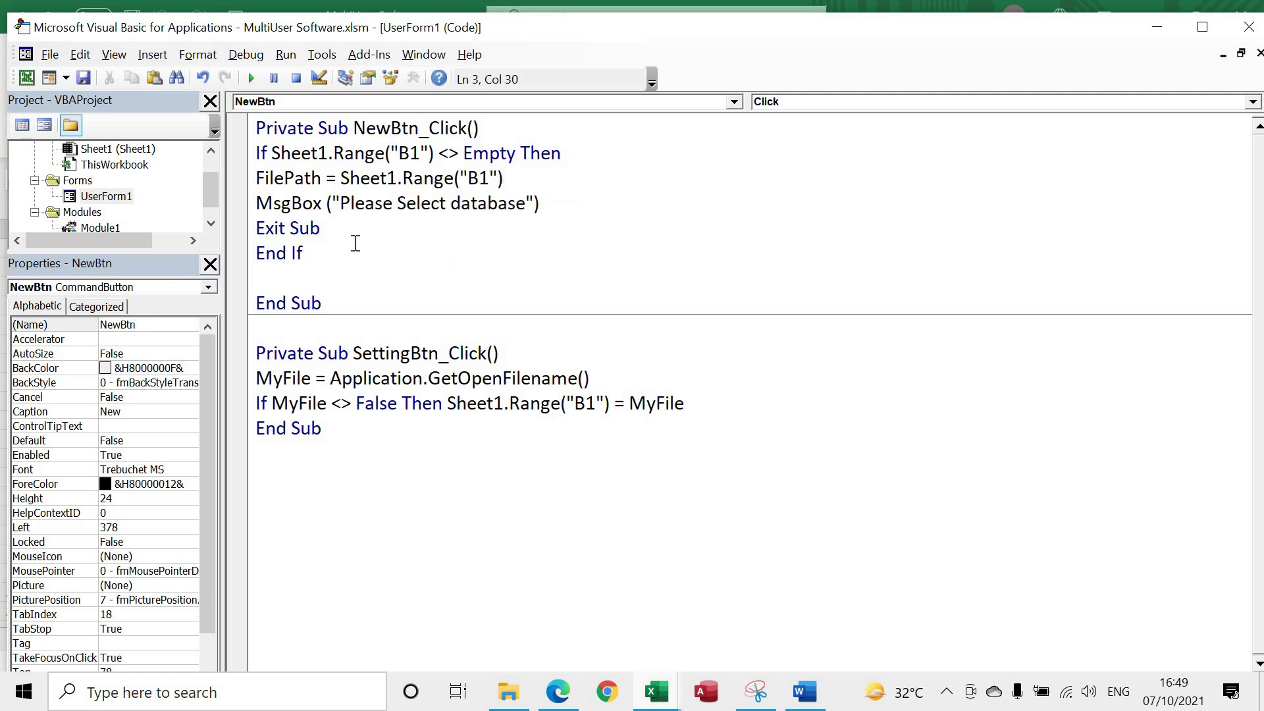
text(.value)
key(Return)
text(Else)
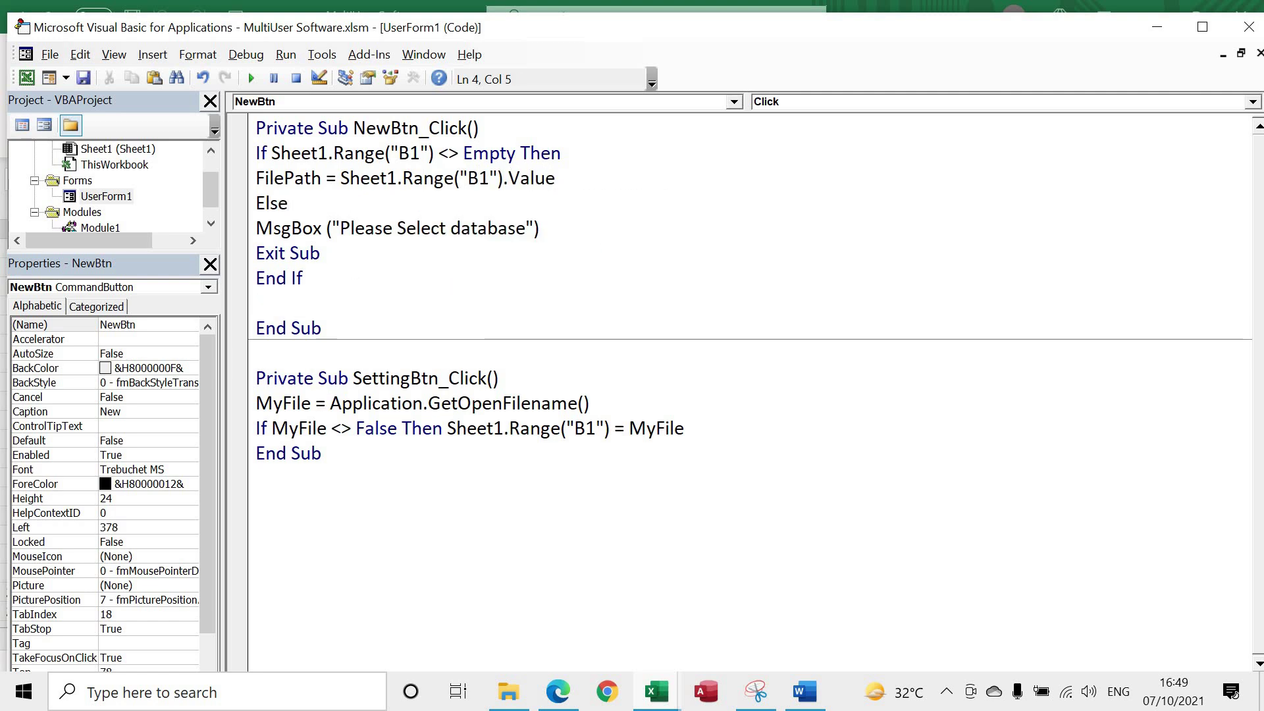
- Remove the blank line before End Sub
click(282, 228)
key(Down)
key(Down)
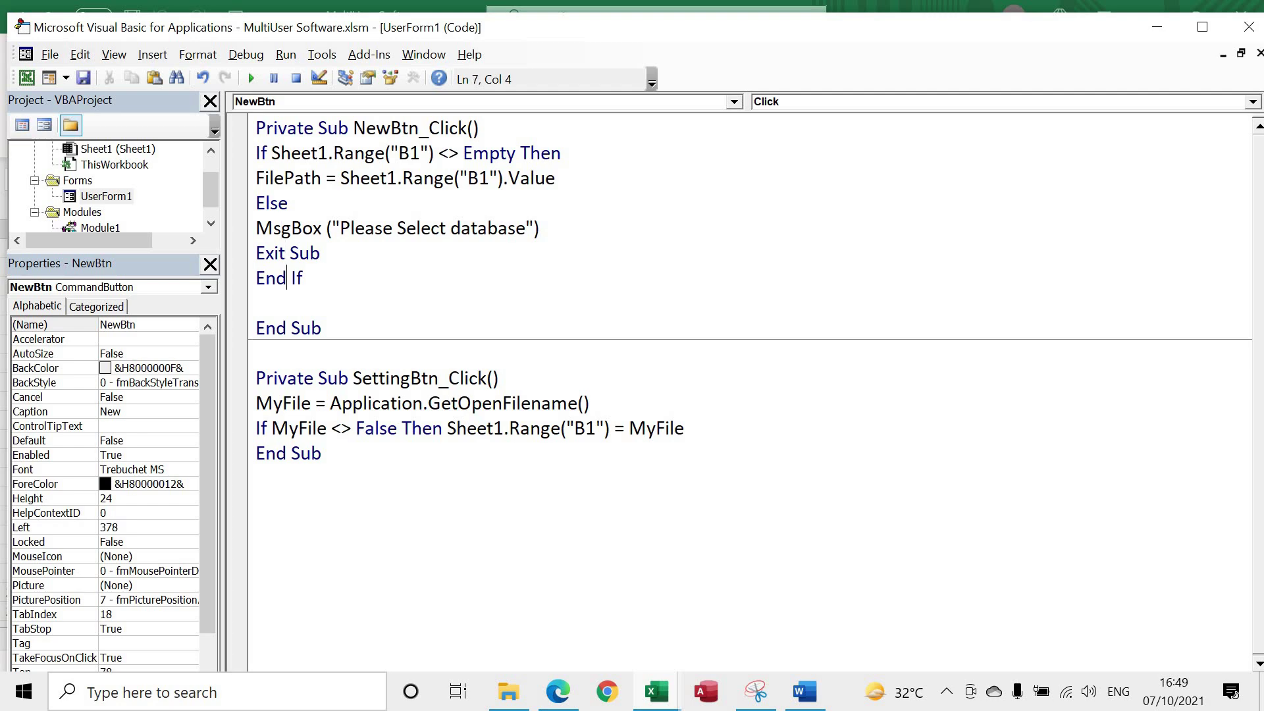
key(Down)
key(BackSpace)
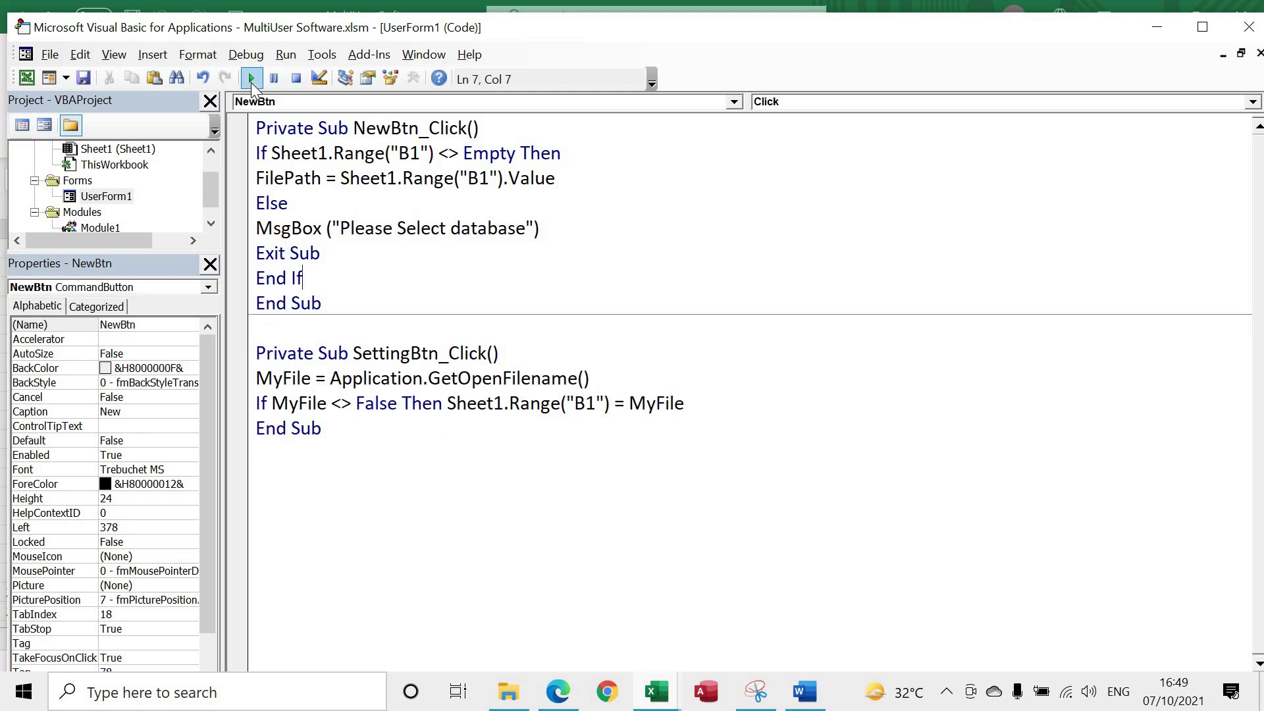
- Run the Contact Manager form, confirm New warns "Please Select database", then close it
click(251, 80)
click(845, 210)
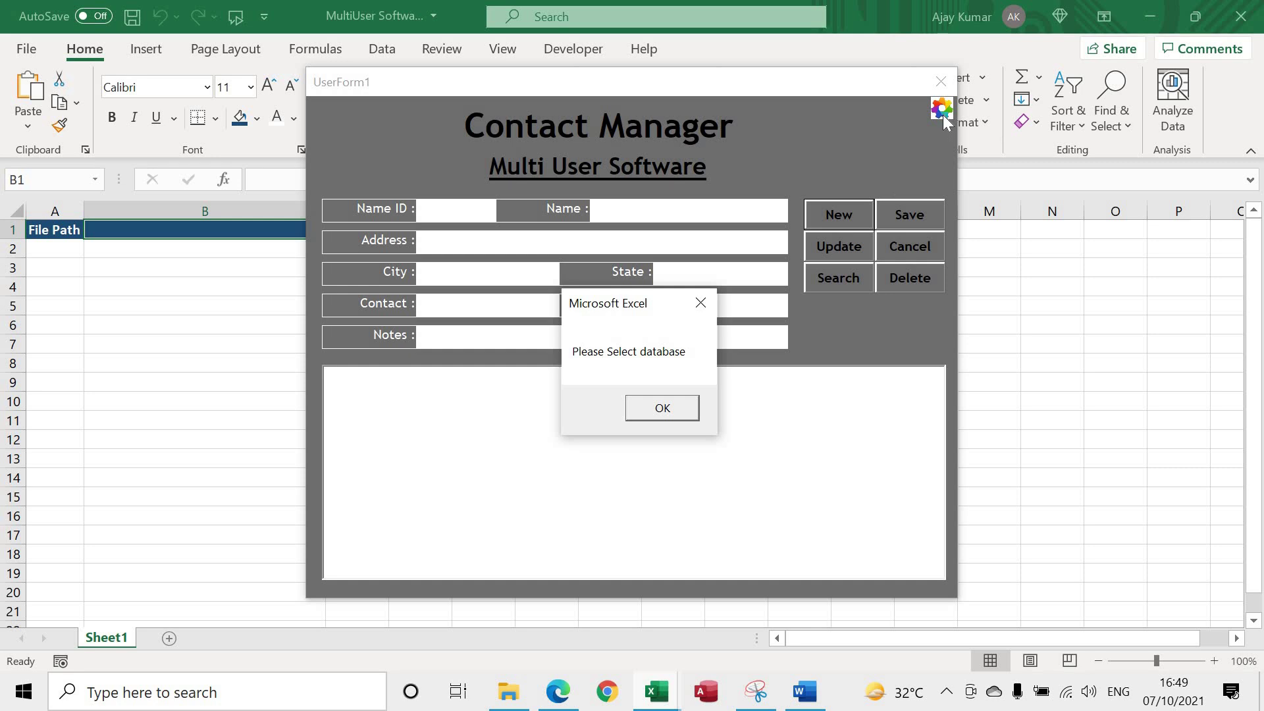
click(663, 407)
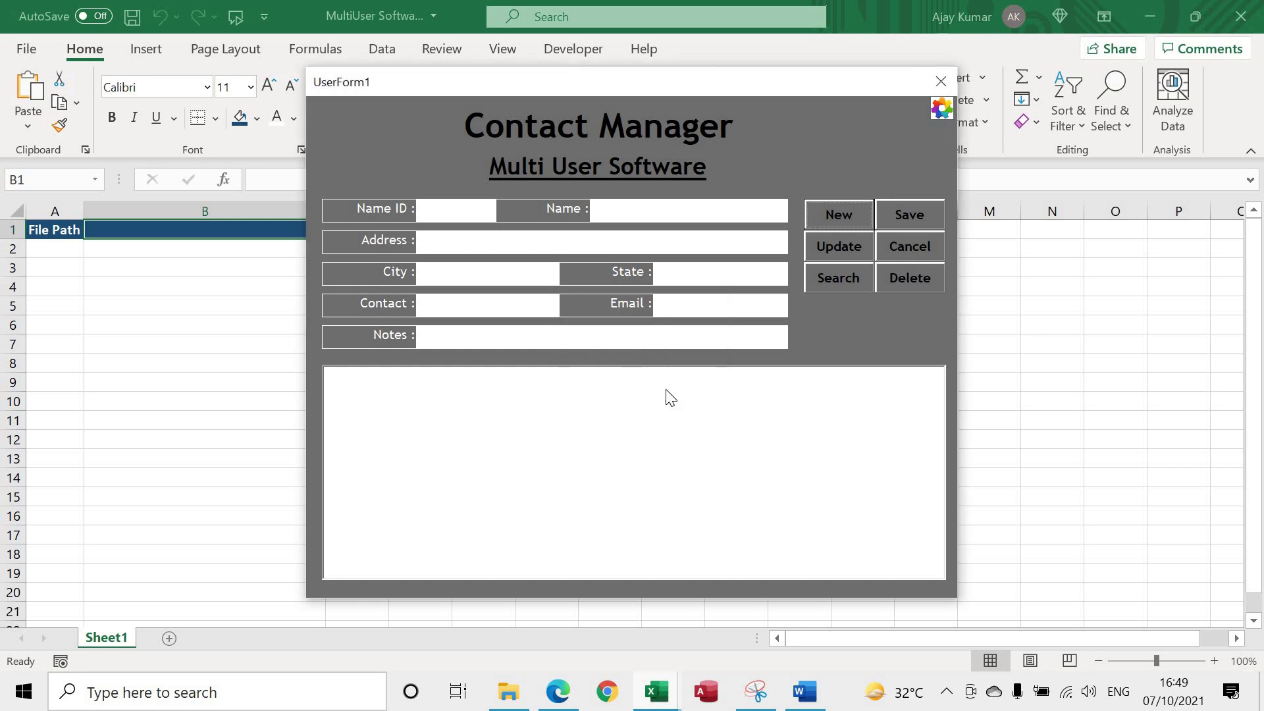
click(941, 82)
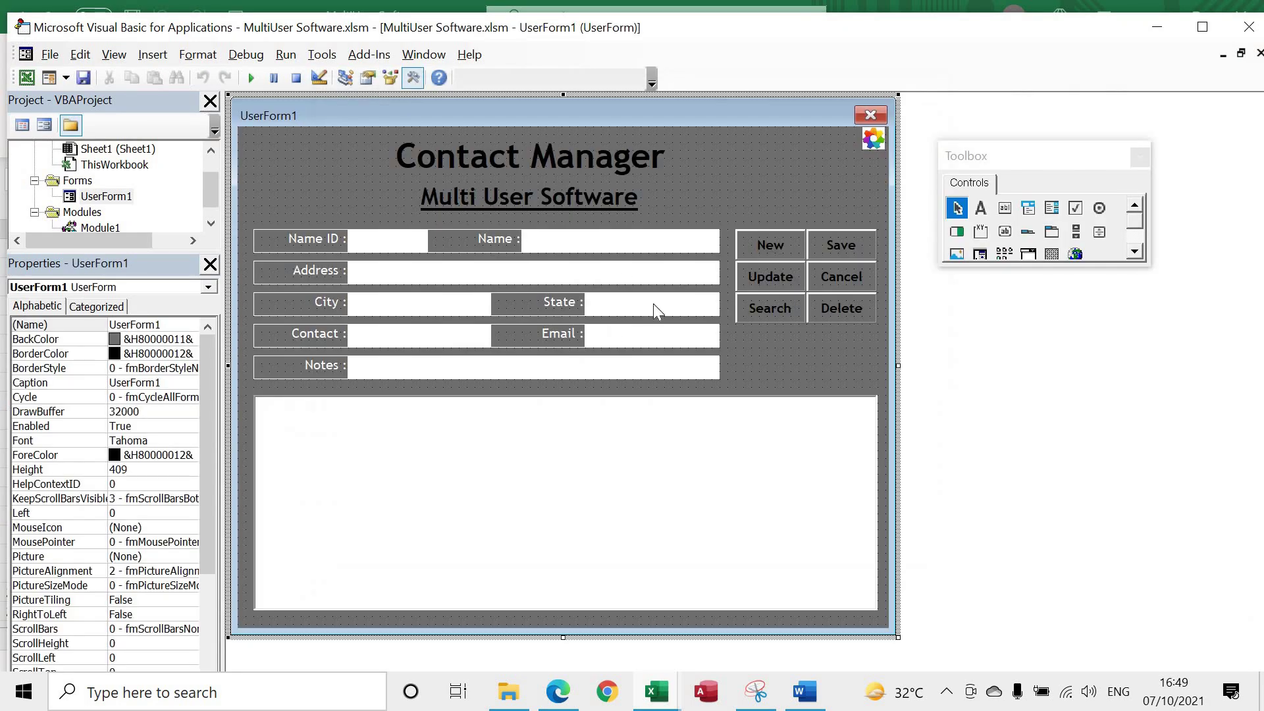
- Reopen the New button's code and add blank lines after End If and under the header
double_click(778, 251)
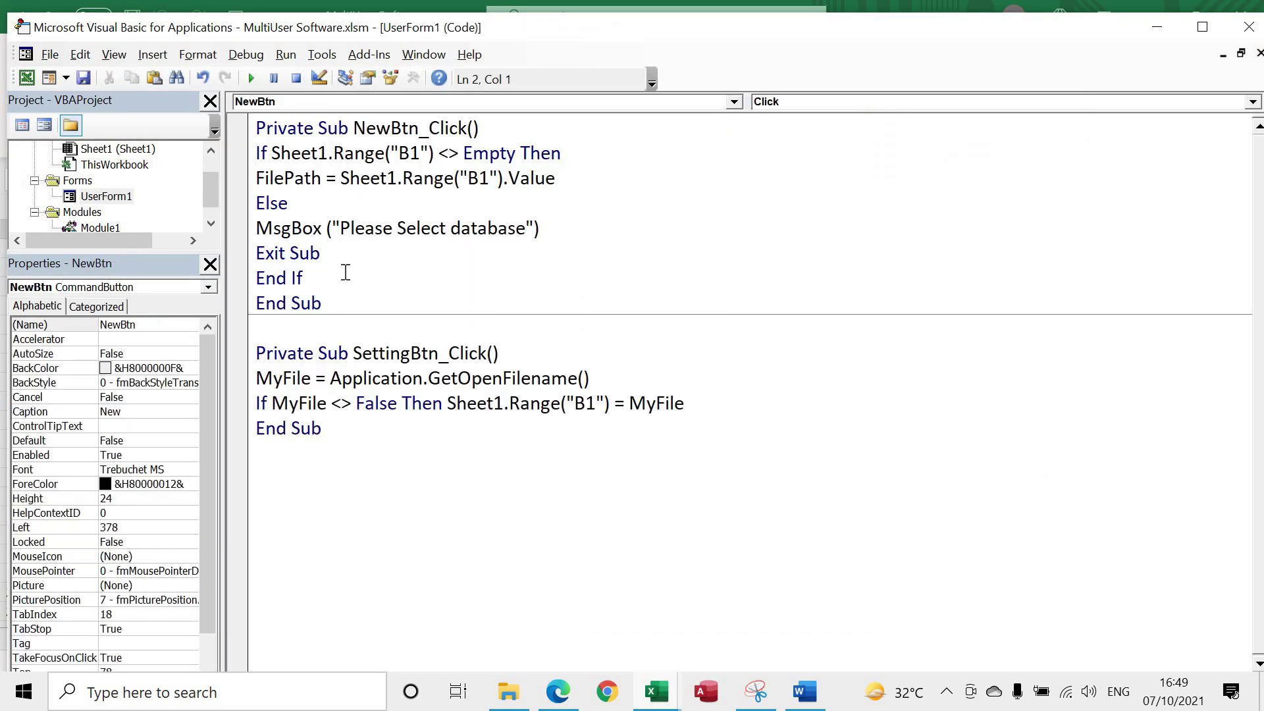
key(Return)
key(Return)
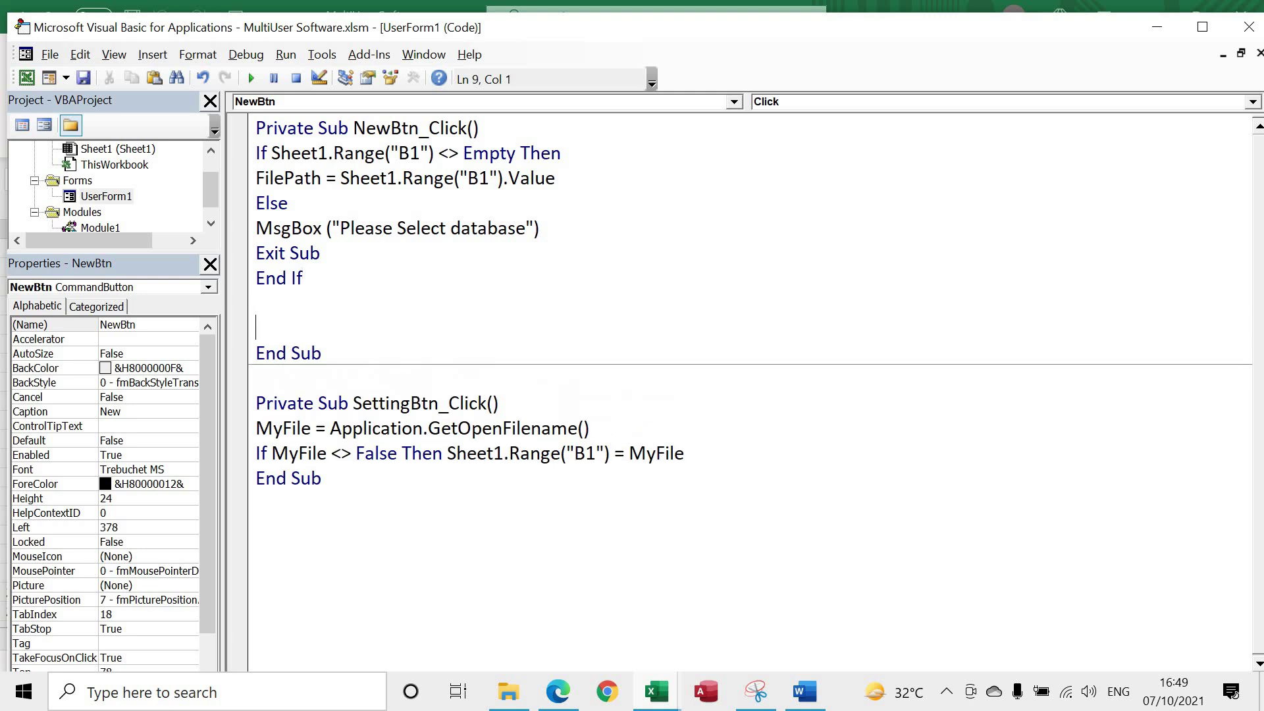
key(Up)
key(Up)
key(Up)
key(Return)
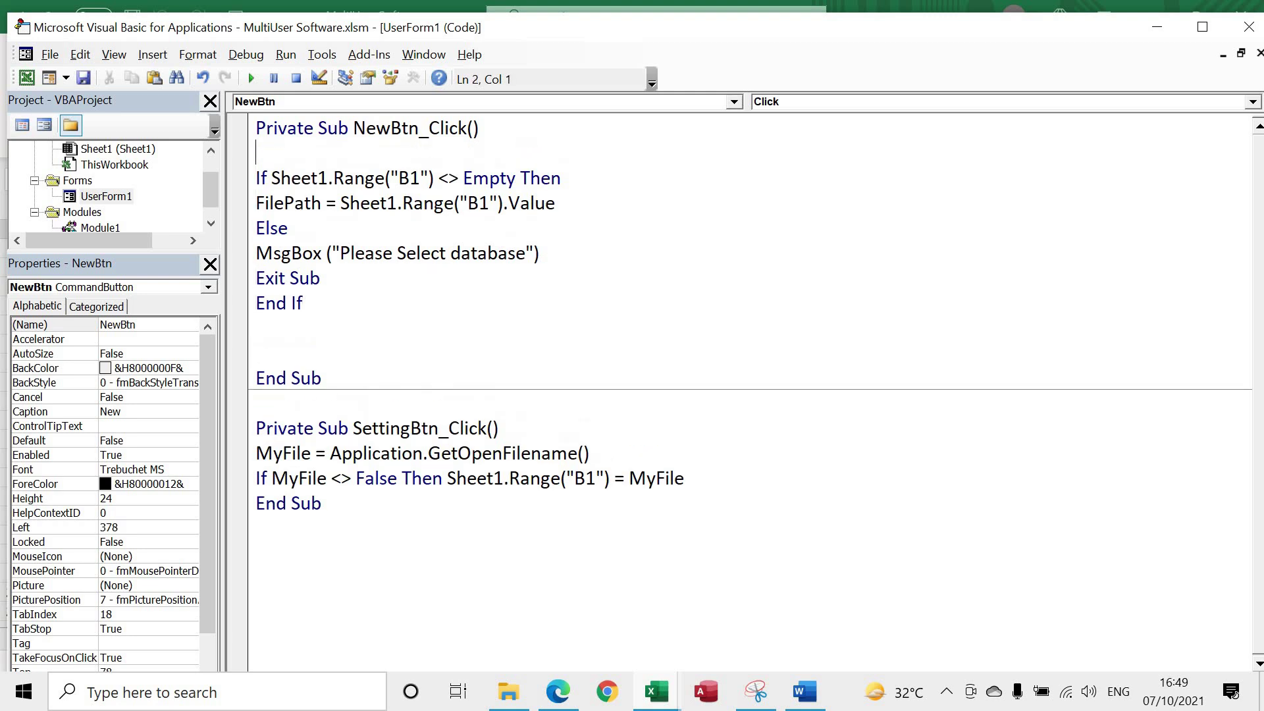
- Add the comment 'Checking the file path is available or not
text('Checking)
text( the file path )
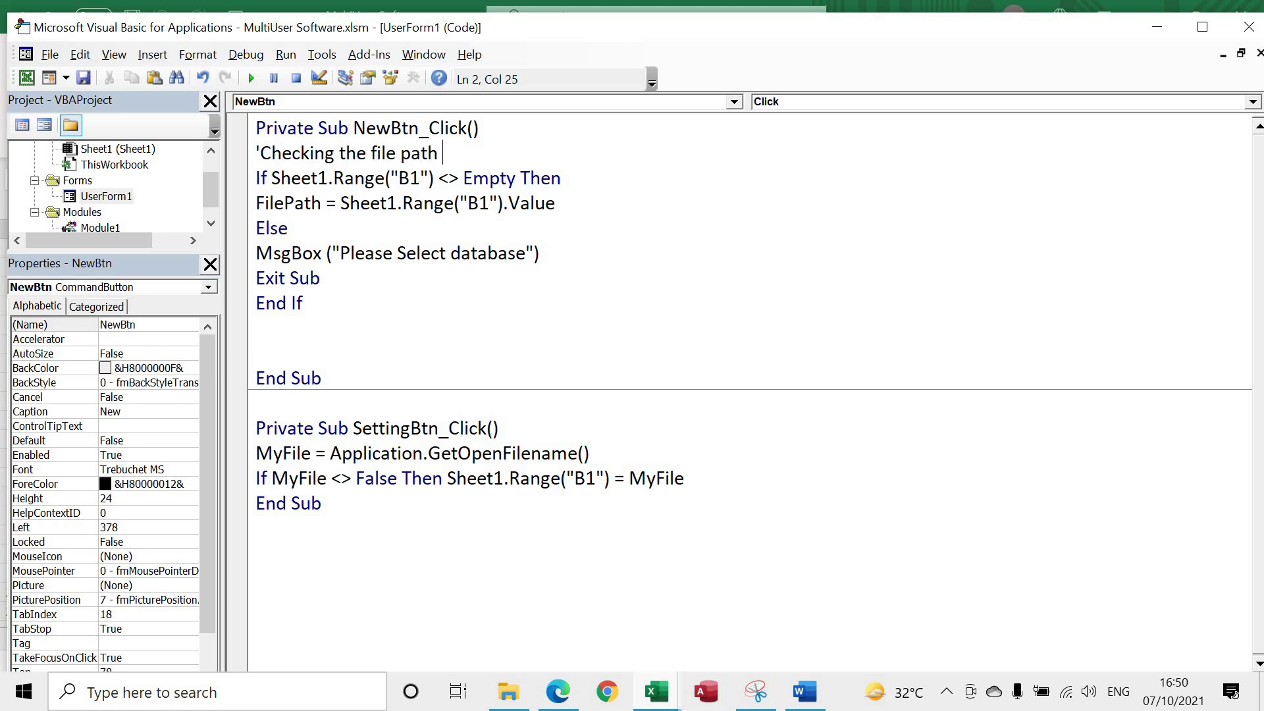
text(is available fo)
key(BackSpace)
key(BackSpace)
text(o)
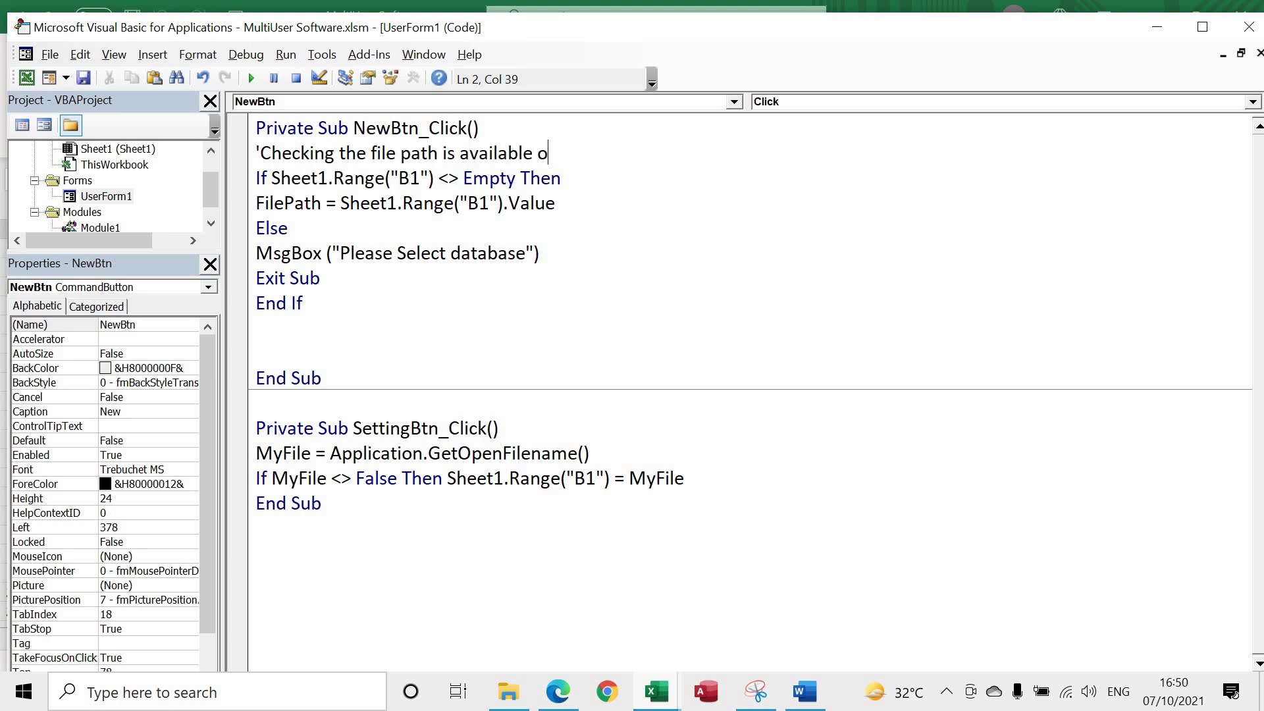
text(r not)
click(320, 278)
- Add the comment 'Make Connection between access and excel after End If
click(256, 327)
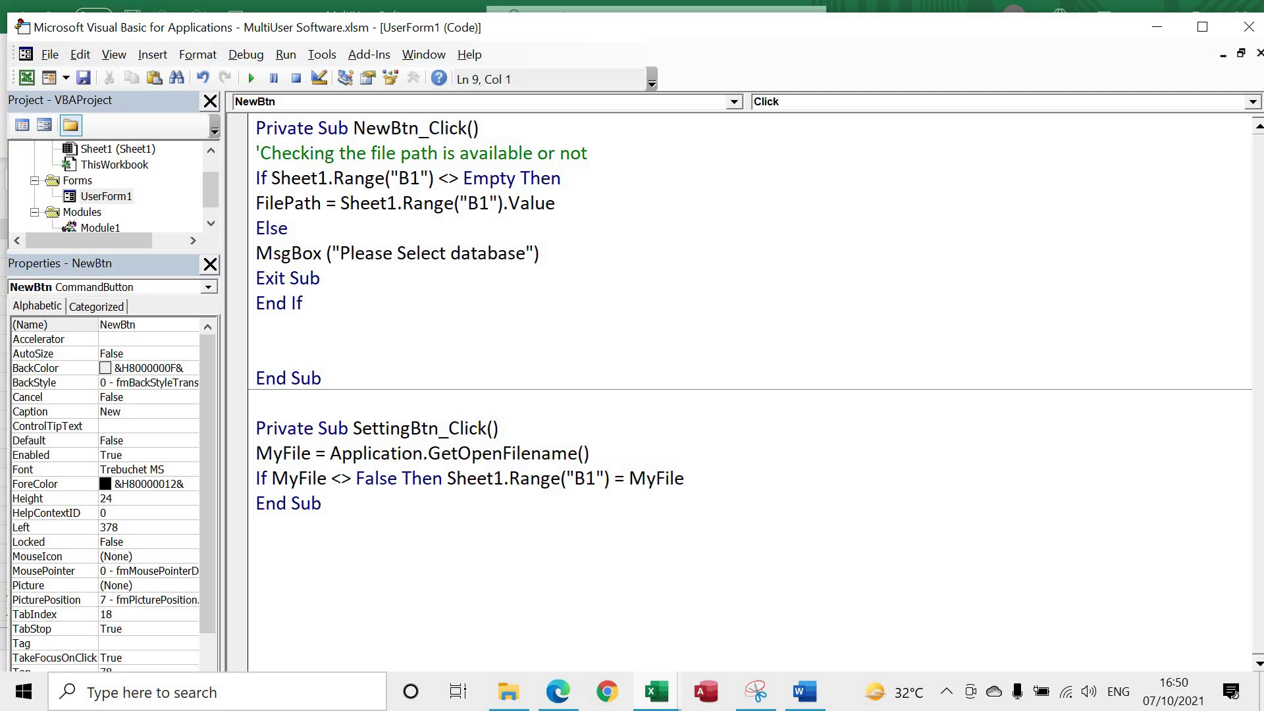
text(Make Connect)
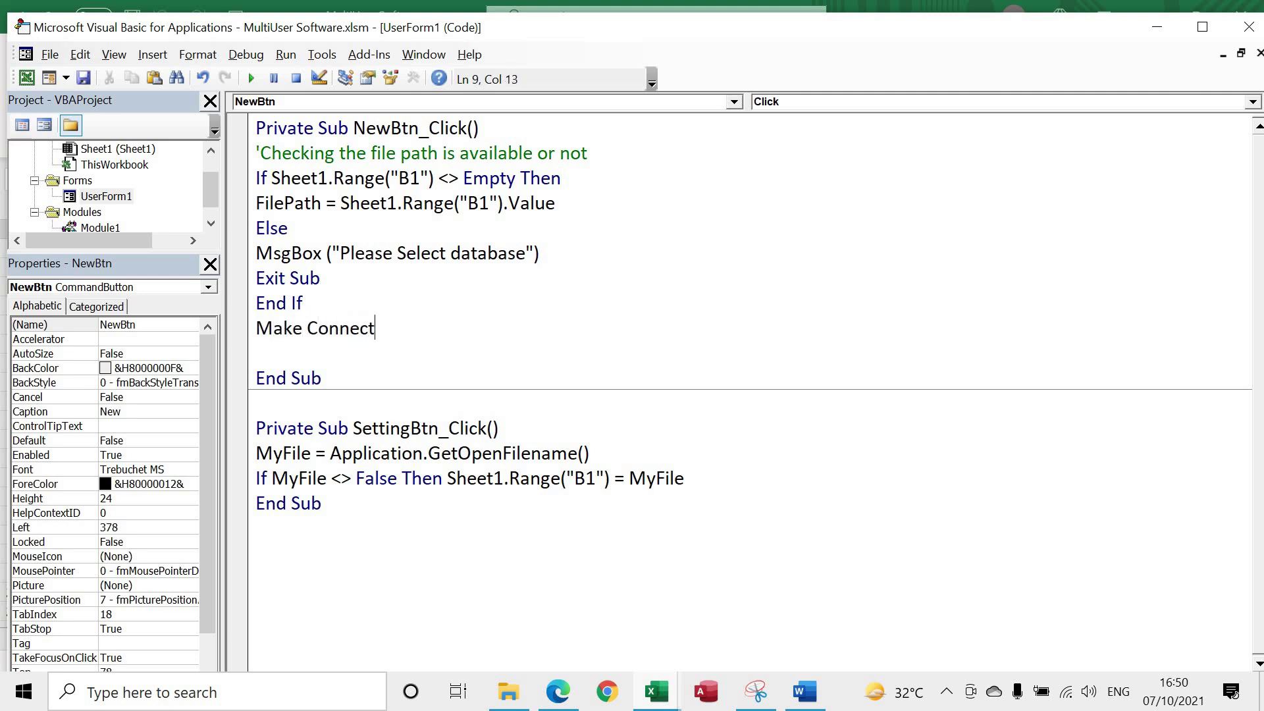
text(ion between access na)
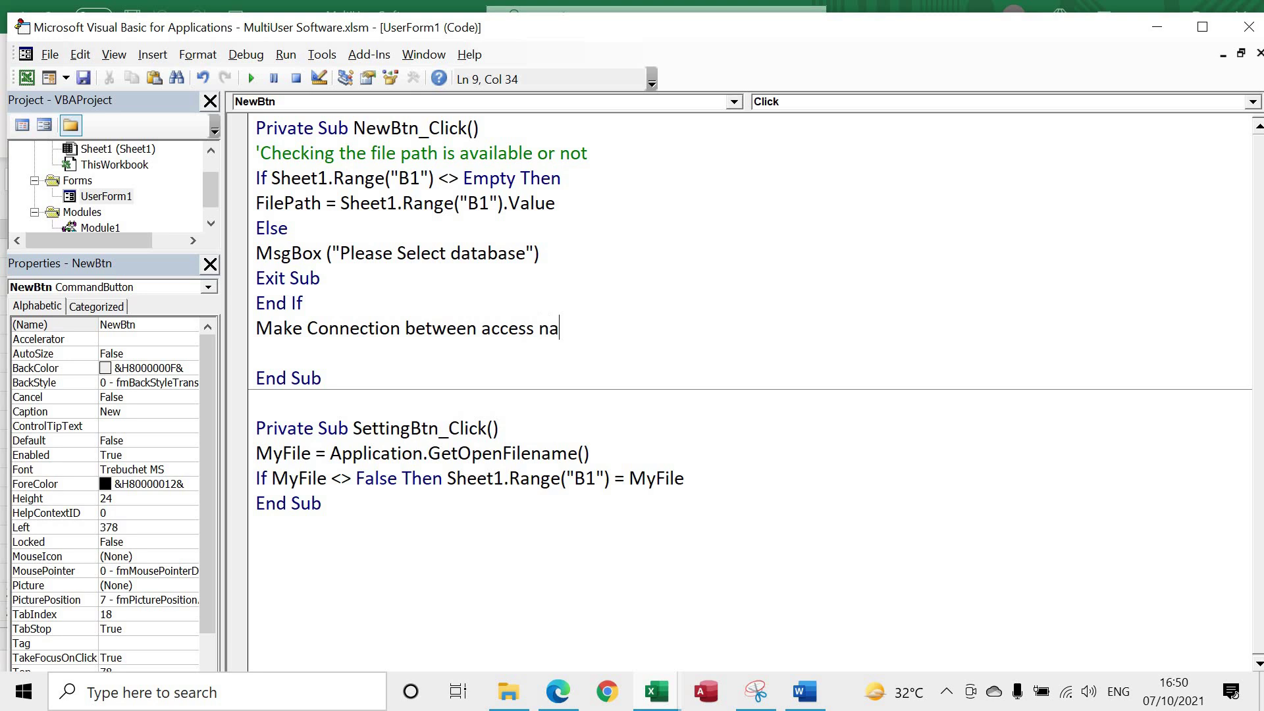
key(BackSpace)
key(BackSpace)
text(and excel)
key(Home)
text(')
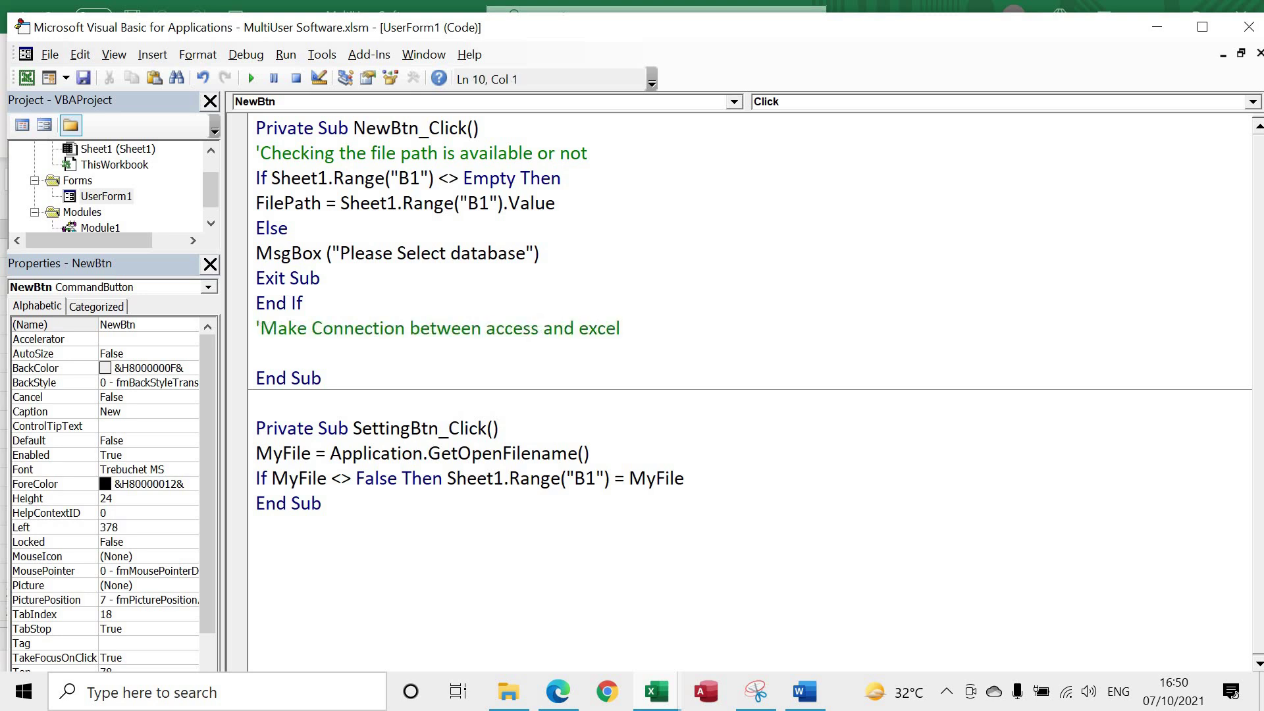
key(Return)
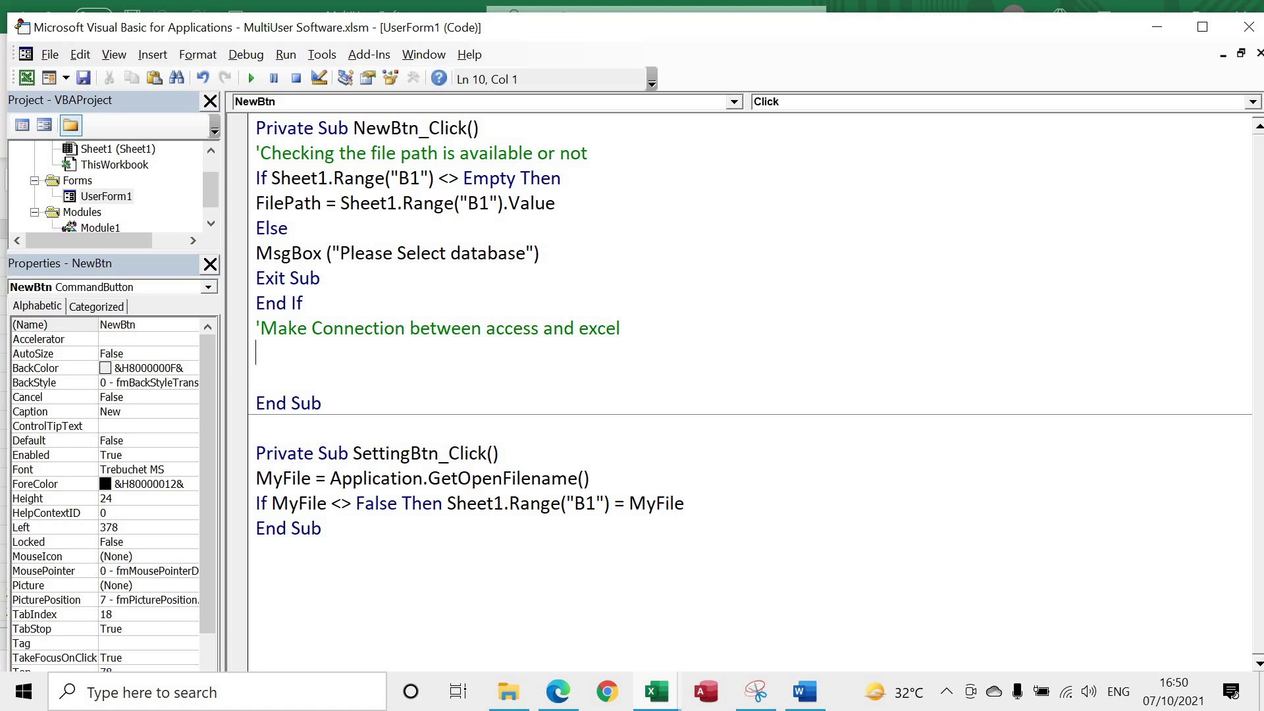
- Write 'Set MyConn = New Adodb.Connection' below the connection comment and review the procedure
text(Set My)
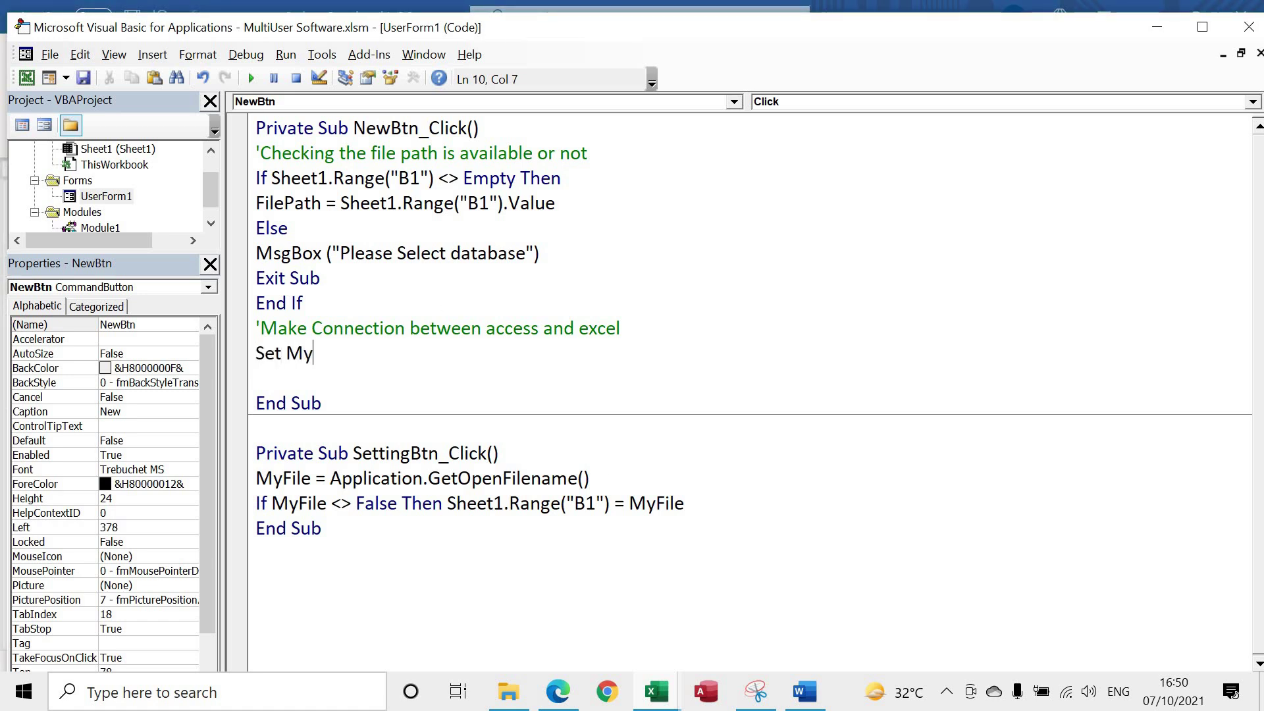
text(Conn = )
text(New Adodb)
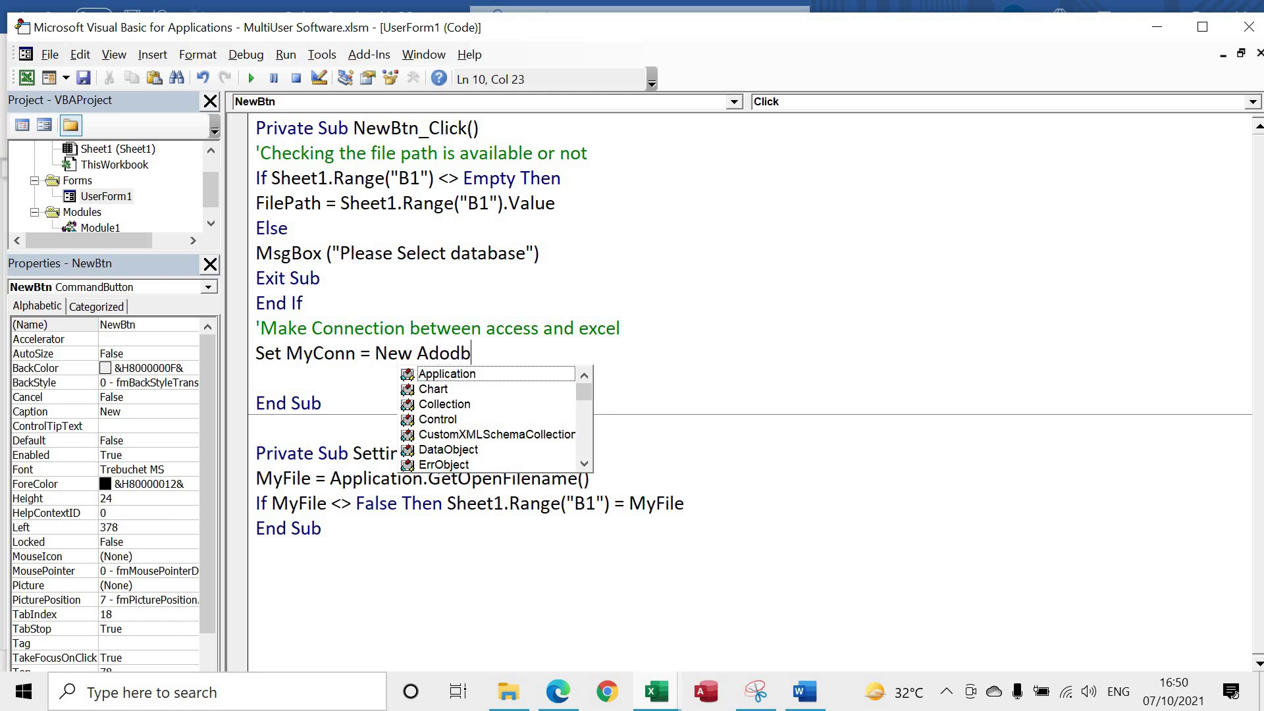
text(.Connection)
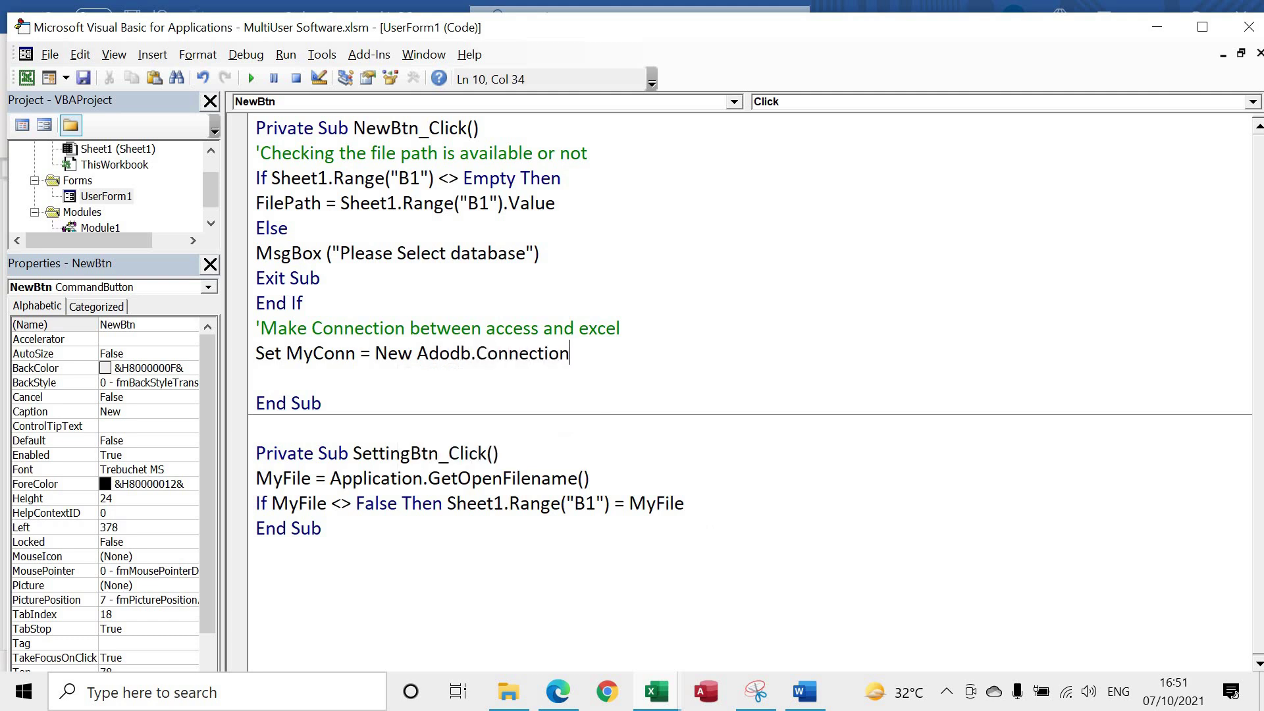
key(Return)
click(256, 128)
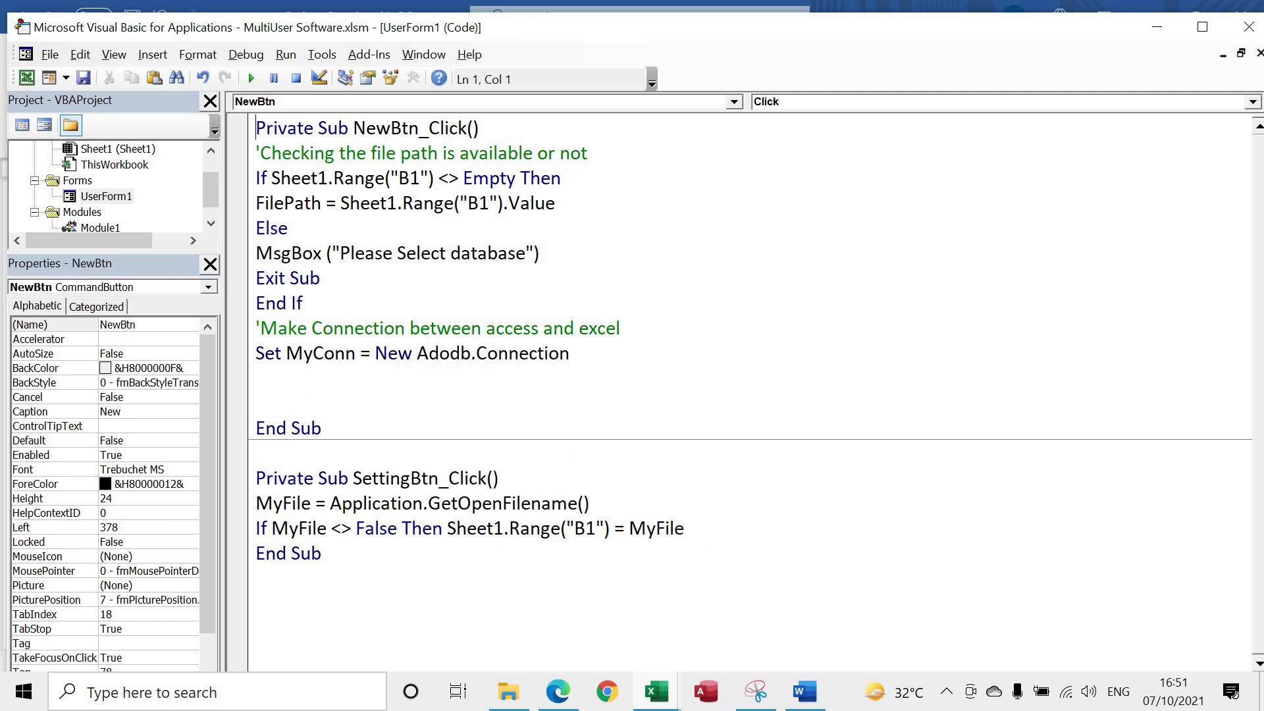
key(Down)
key(Down)
key(Down)
key(Down)
key(Down)
click(597, 355)
- Declare Dim MyConn As ADODB.Connection and Dim Rst As ADODB.Recordset at the top of the module
click(256, 128)
key(Return)
click(257, 128)
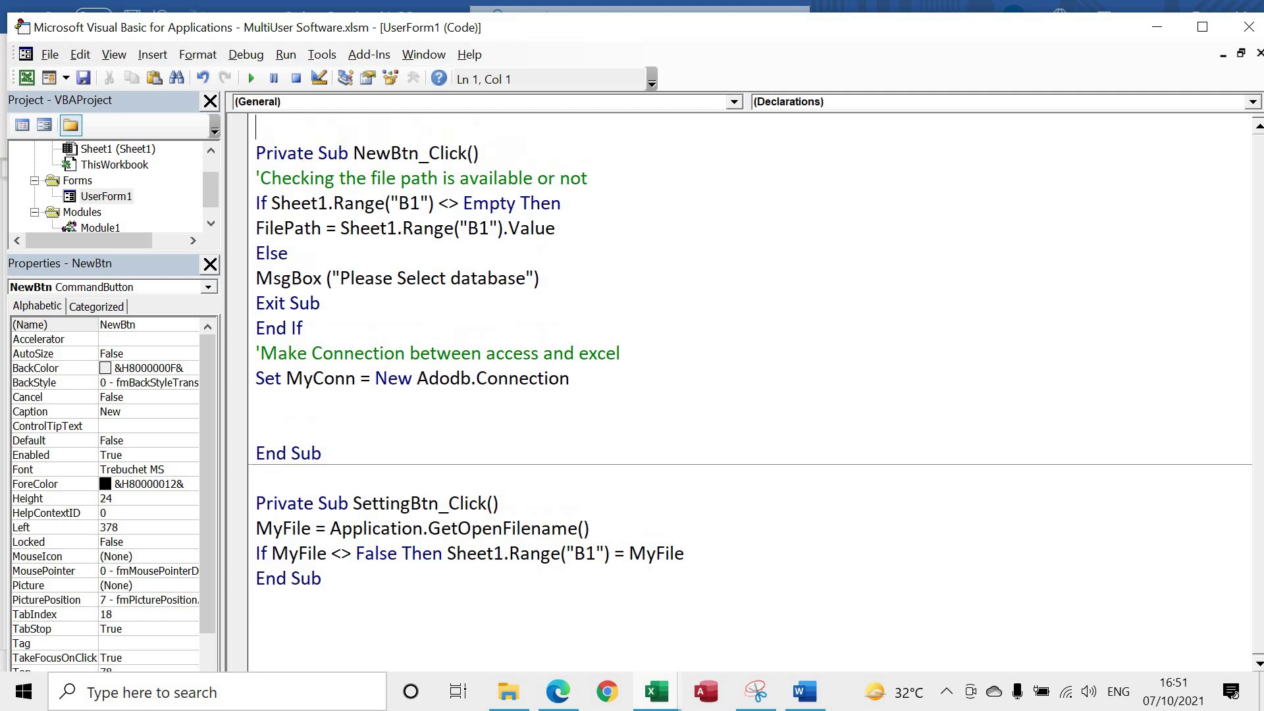
text(Dim )
text(MyConn as)
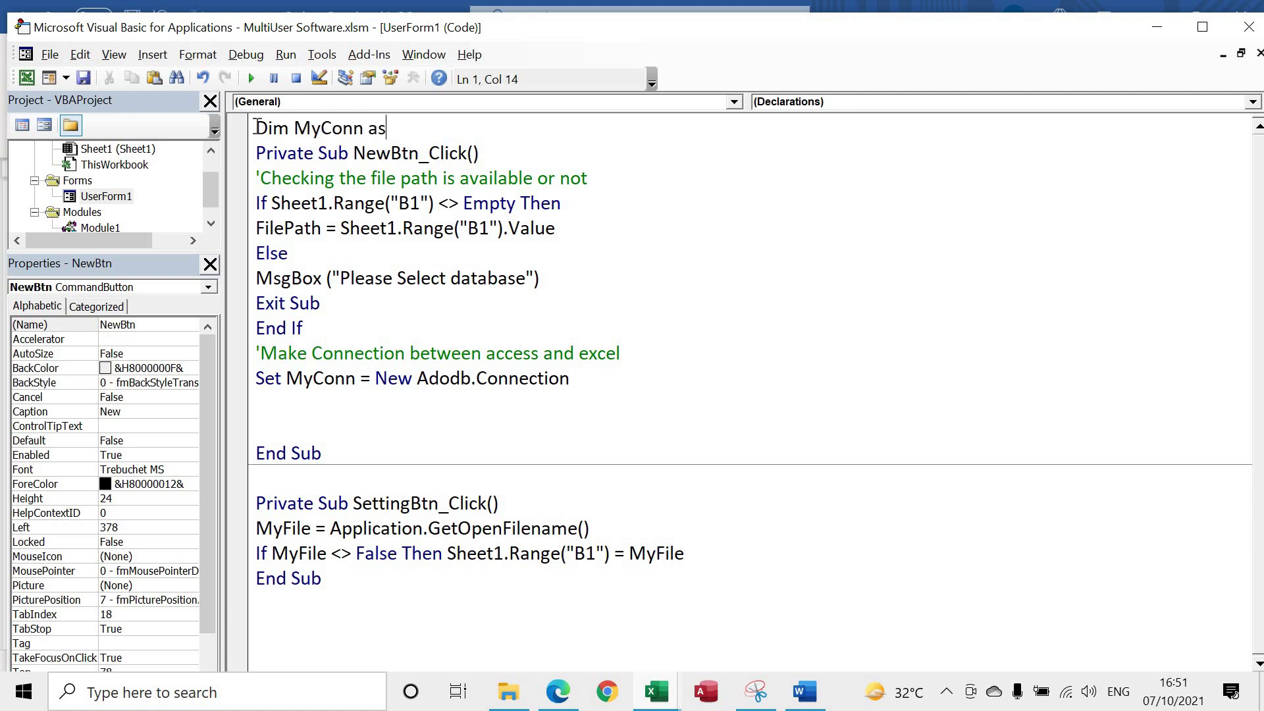
text( new)
key(BackSpace)
key(BackSpace)
key(BackSpace)
text(a)
text(dodb.)
text(Connect)
key(Return)
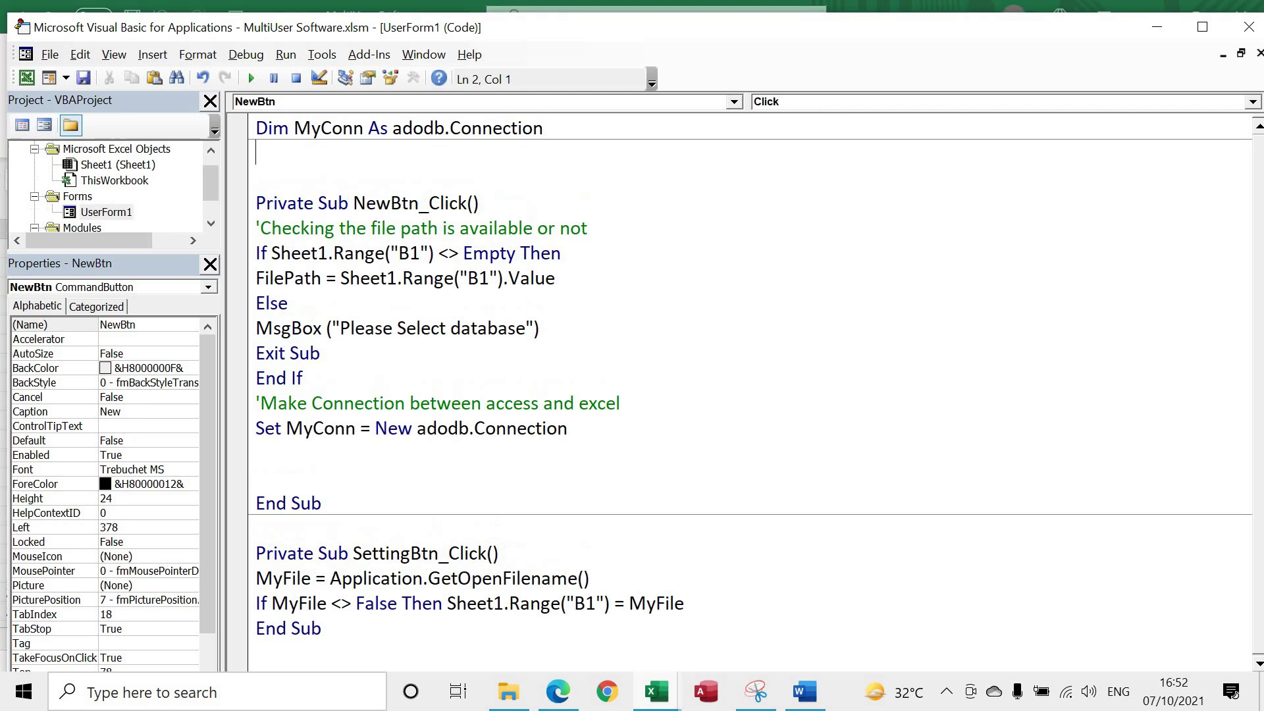
text(DimR)
text(st as )
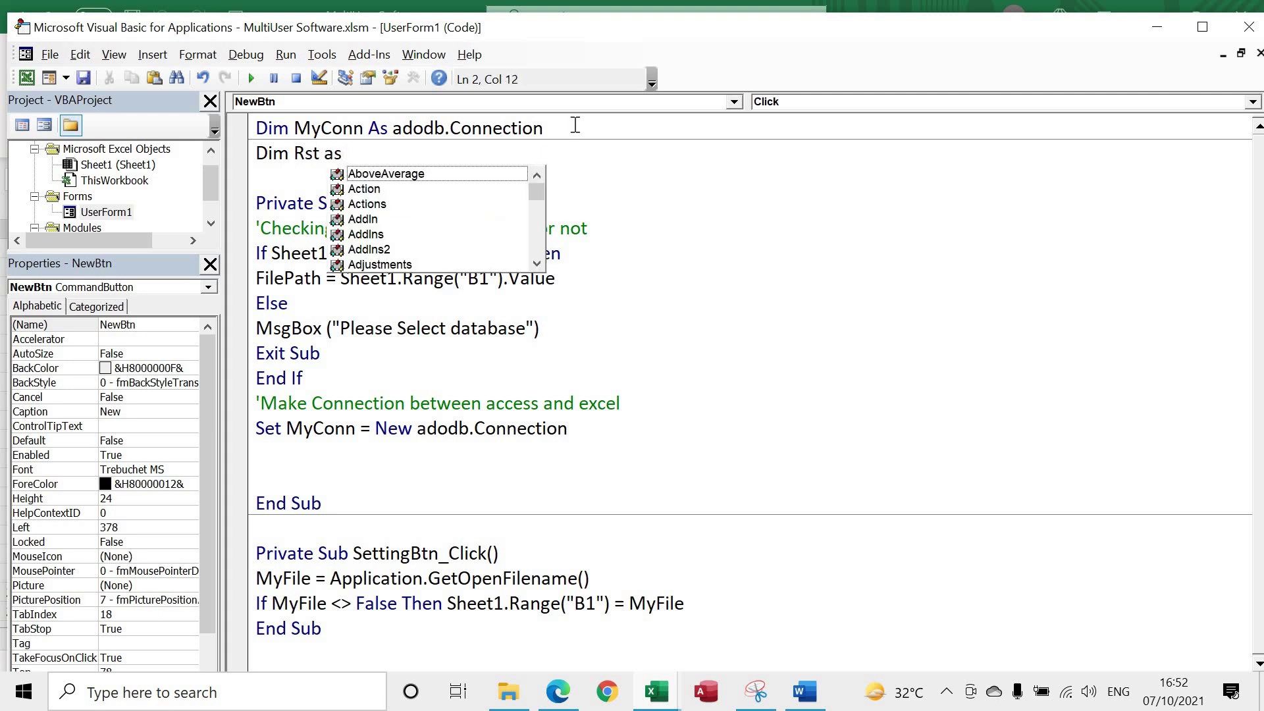
text(adodb)
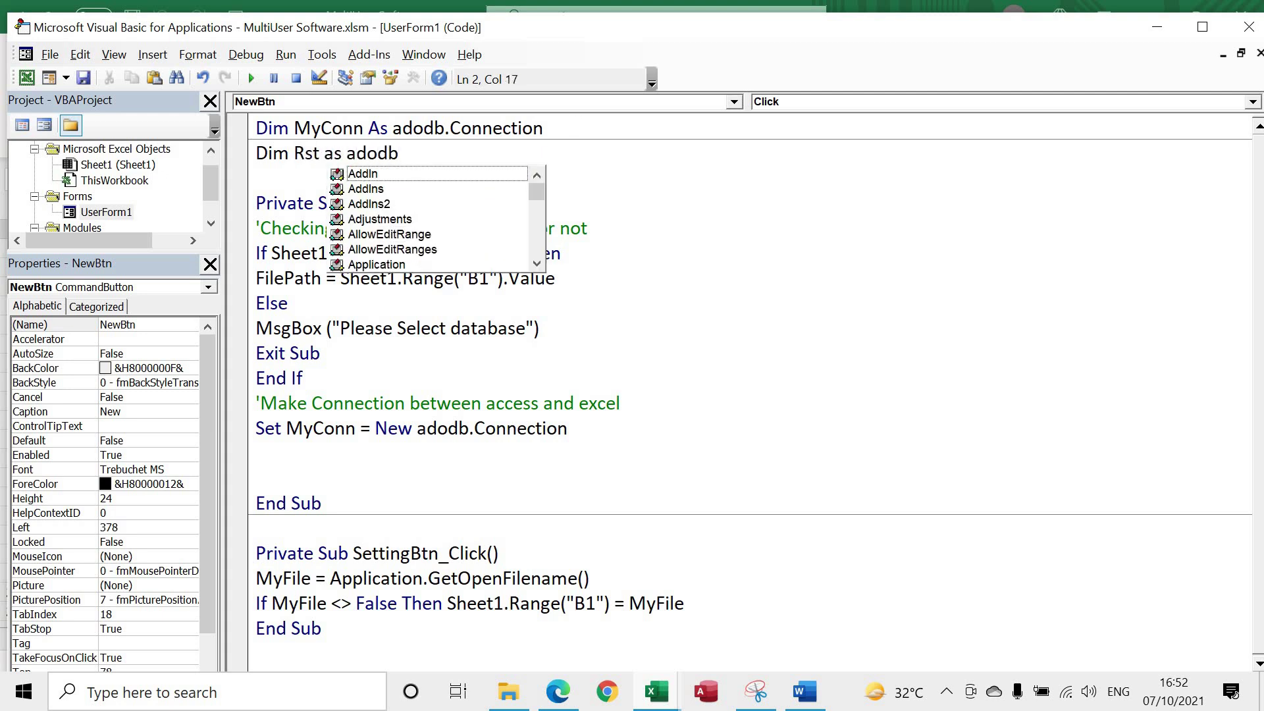
text(.record)
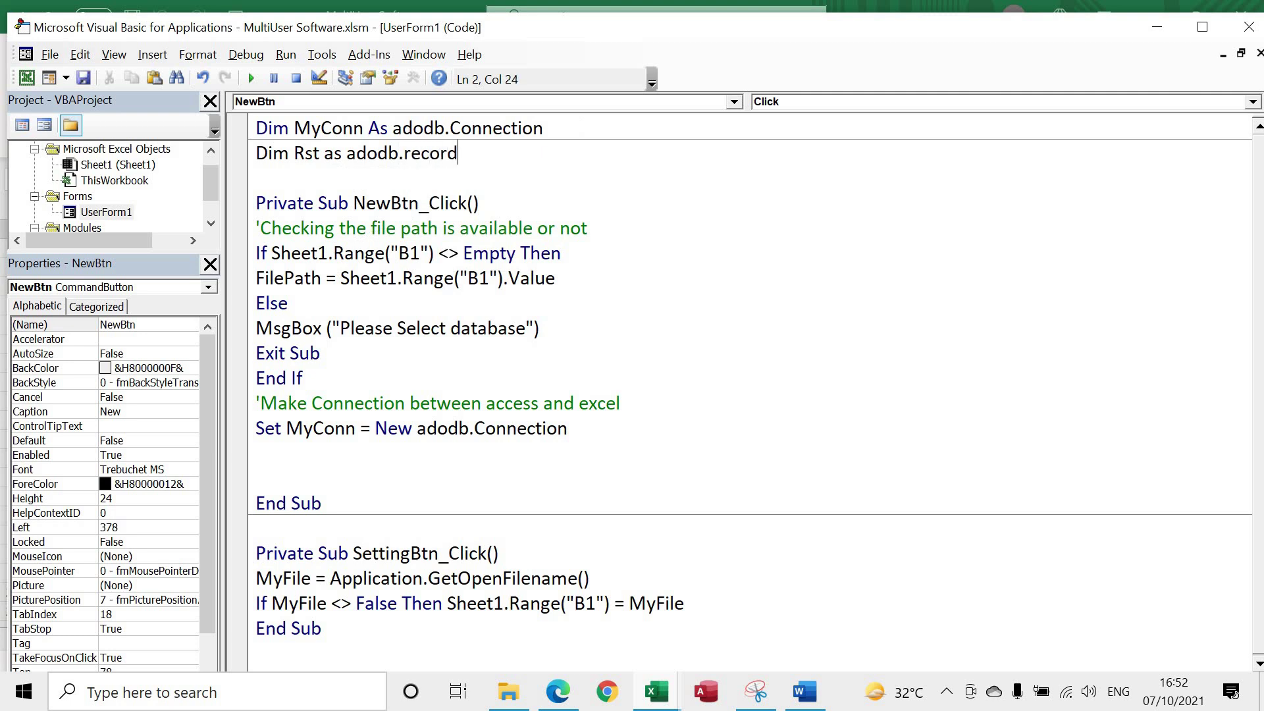
text(set)
- Capitalise adodb to ADODB in the MyConn declaration and return to the Set MyConn line
double_click(419, 128)
text(ADO)
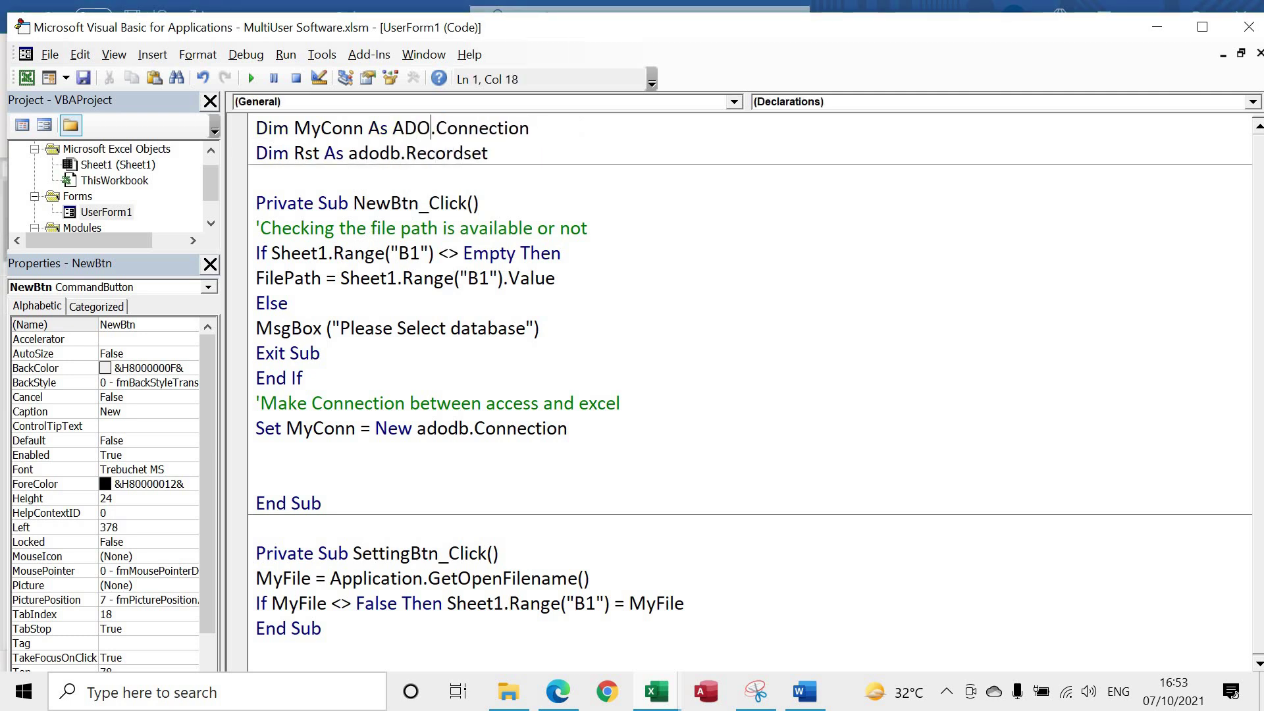
text(DB)
key(Down)
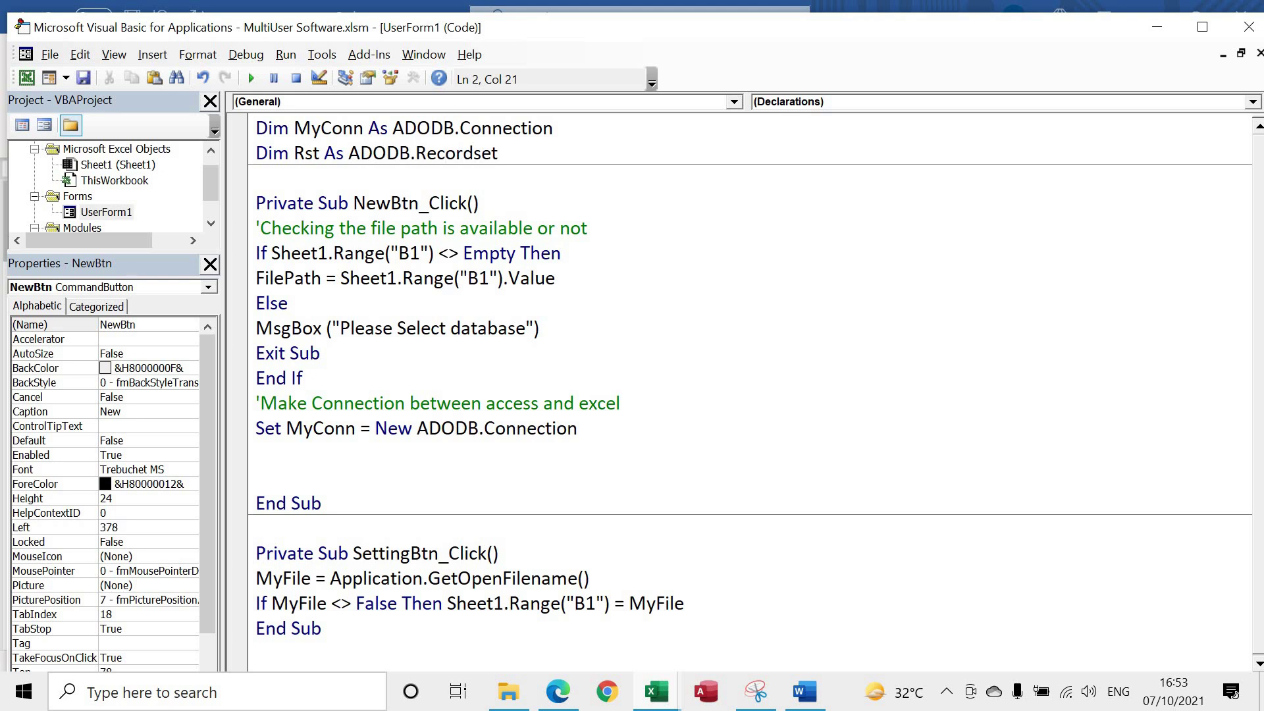
key(Down)
key(Down)
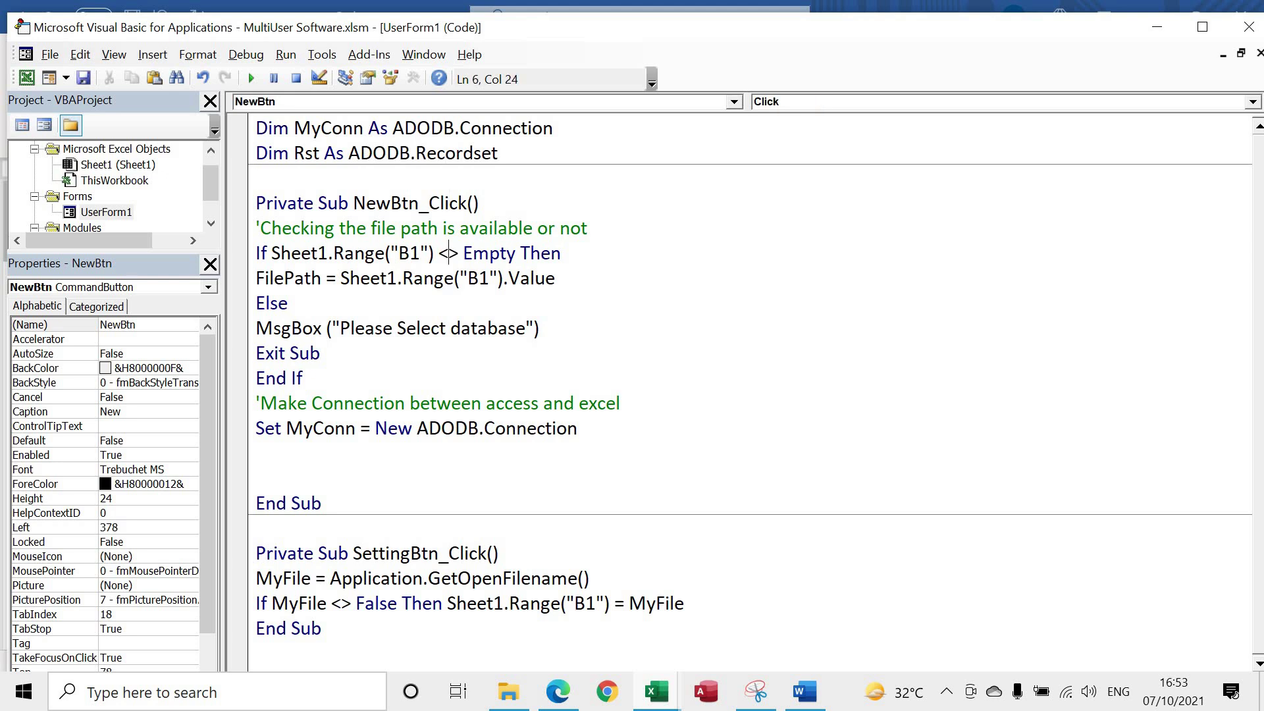
key(Down)
key(Down)
key(Down)
key(Down)
key(Down)
key(Down)
key(Down)
key(End)
- Add 'Set Rst = New ADODB.Recordset' directly below the Set MyConn line
key(Return)
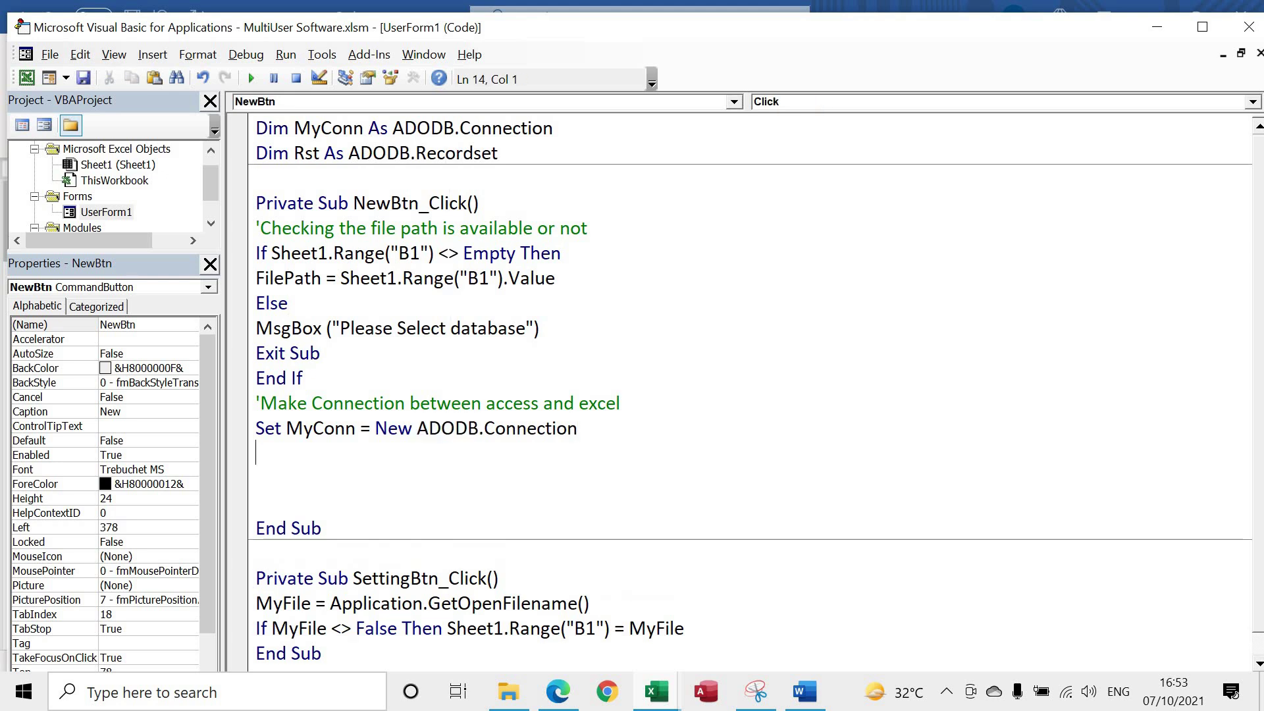
text(Set Rst )
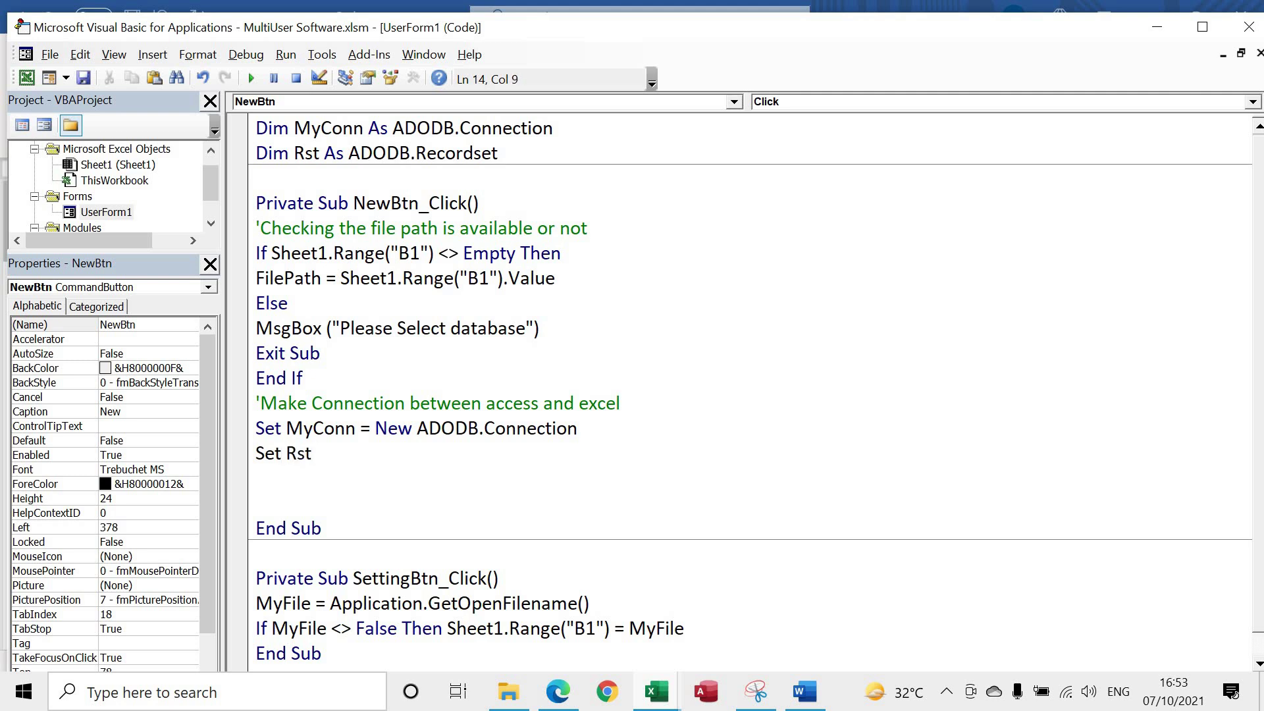
text(= New ad)
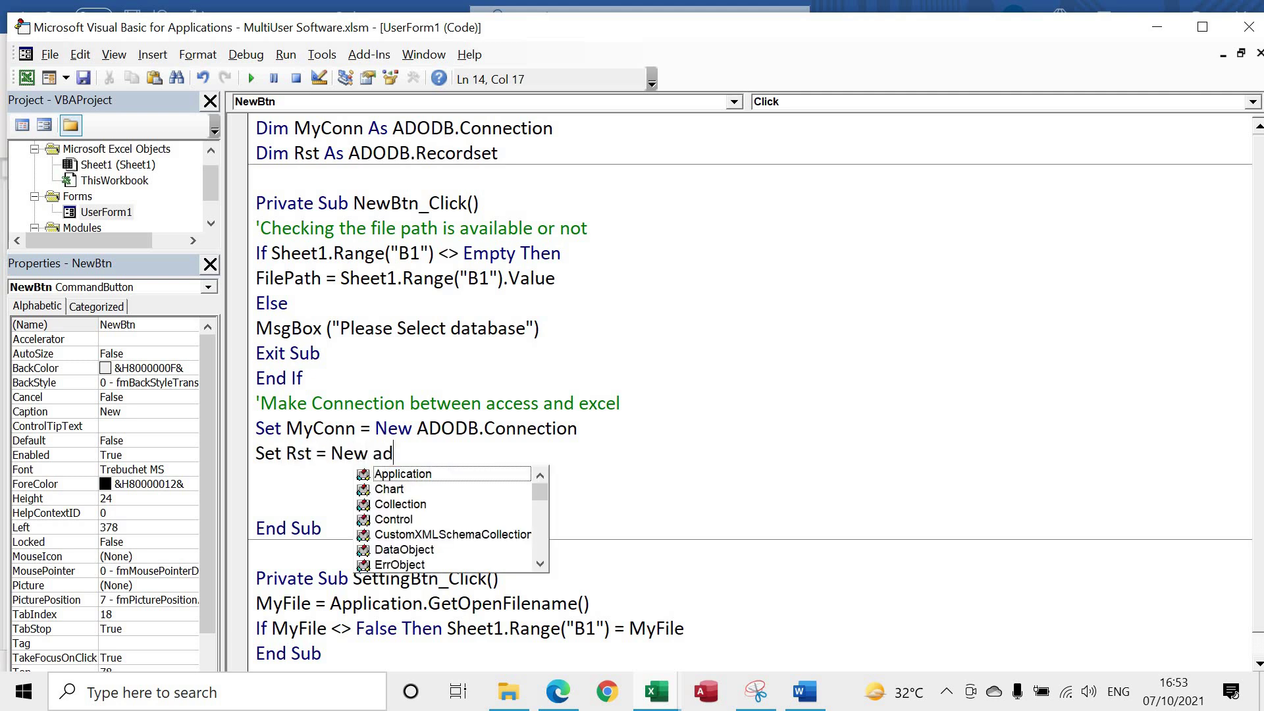
key(BackSpace)
key(BackSpace)
text(ADODB)
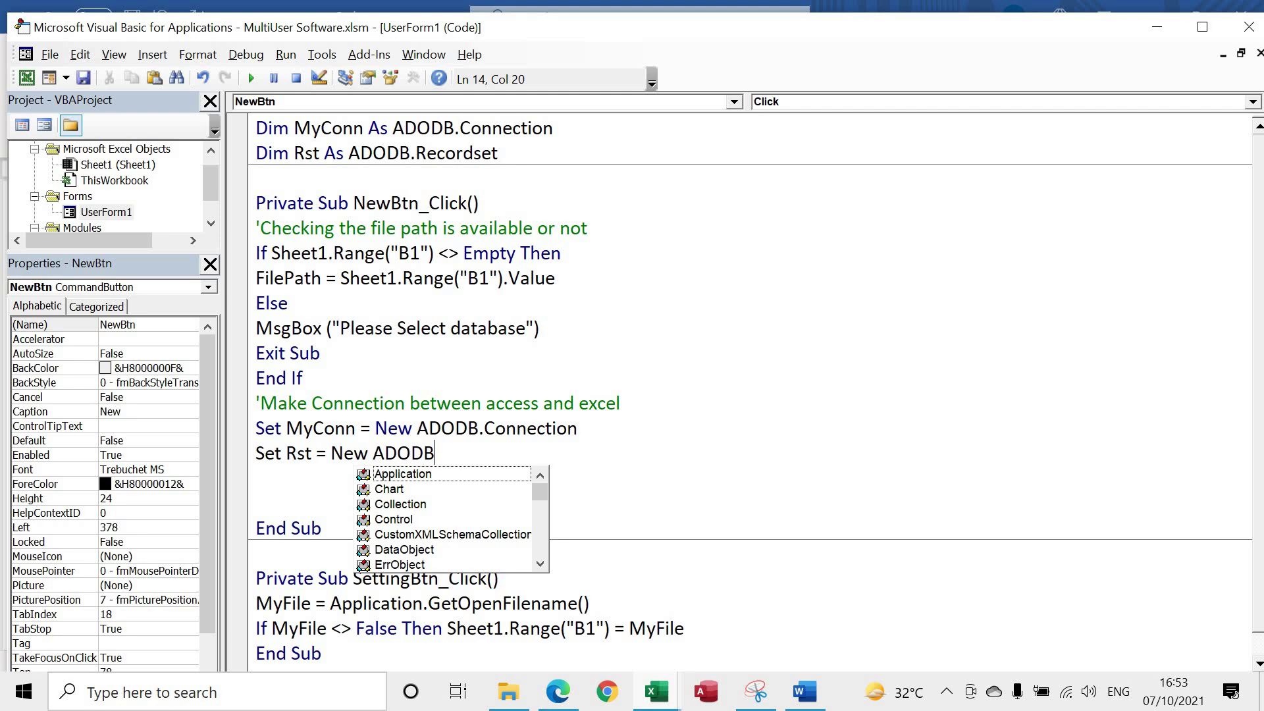
text(.recor)
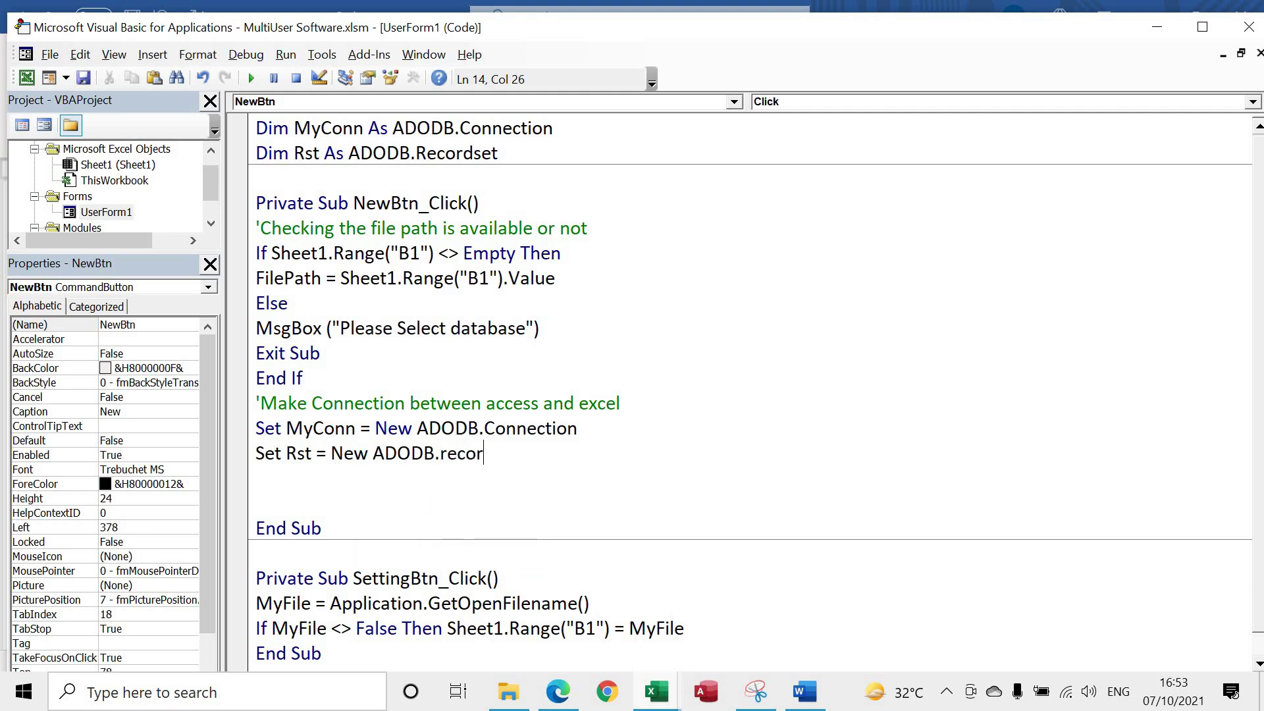
text(d)
key(Return)
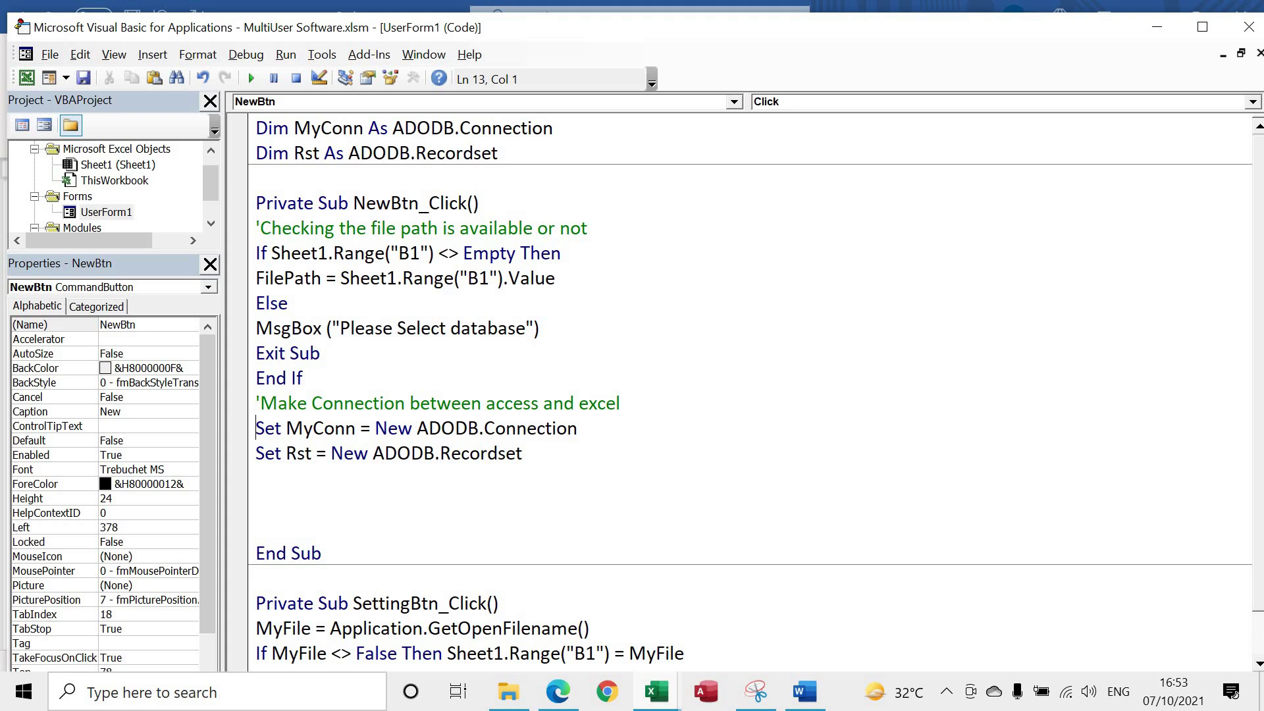
click(573, 491)
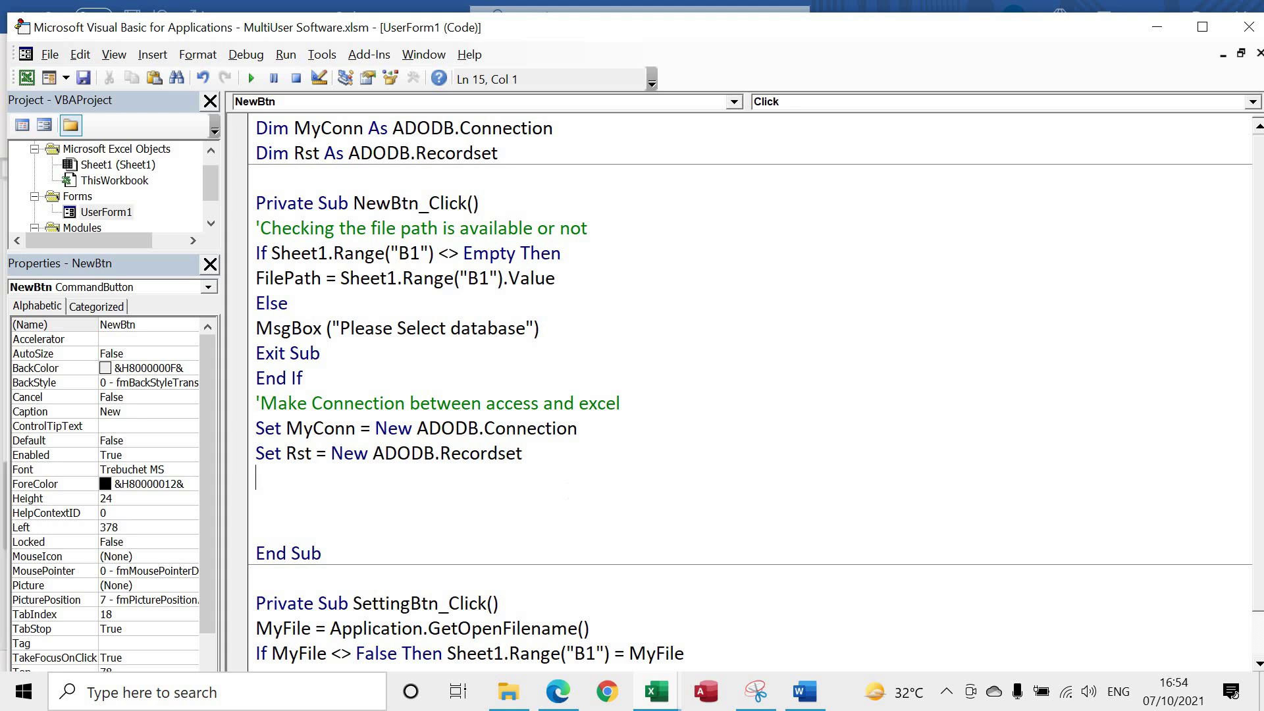
- Add a With MyConnection block setting .Provider = "Microsoft.ACE.OLEDB.12.0"
text(With MyConnection)
key(Return)
key(Return)
key(Return)
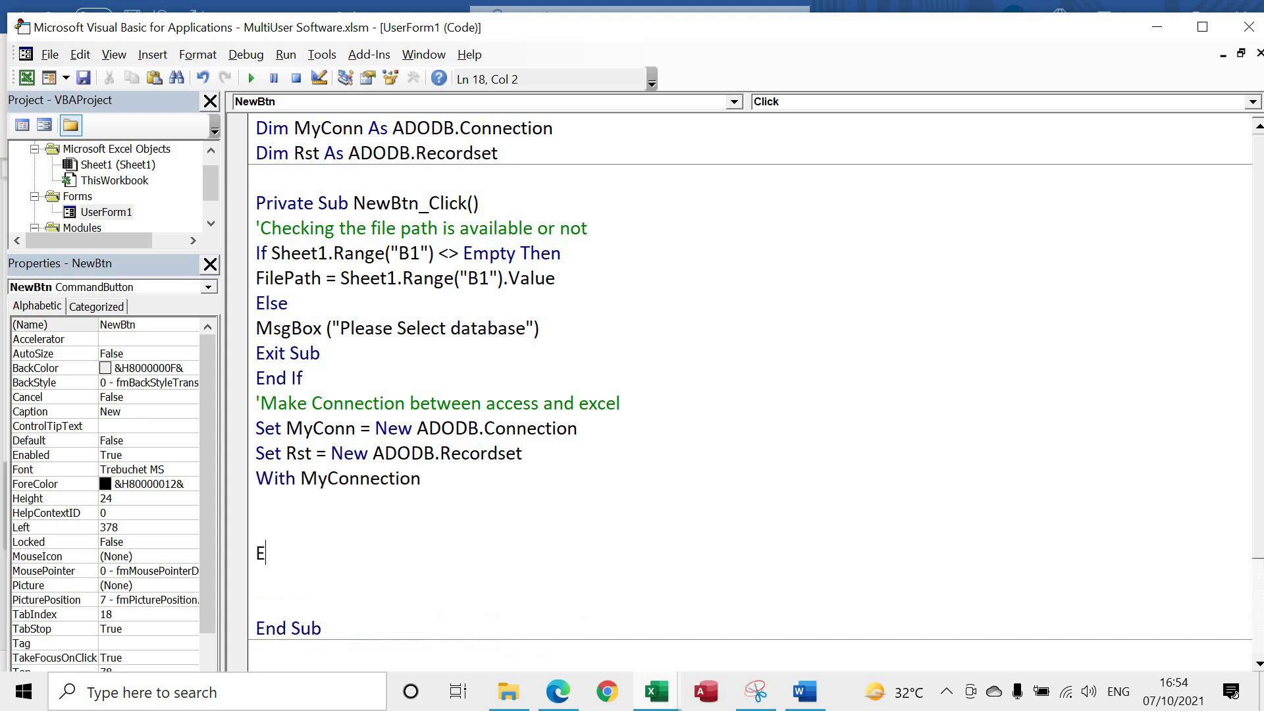
text(End With)
key(Up)
key(Up)
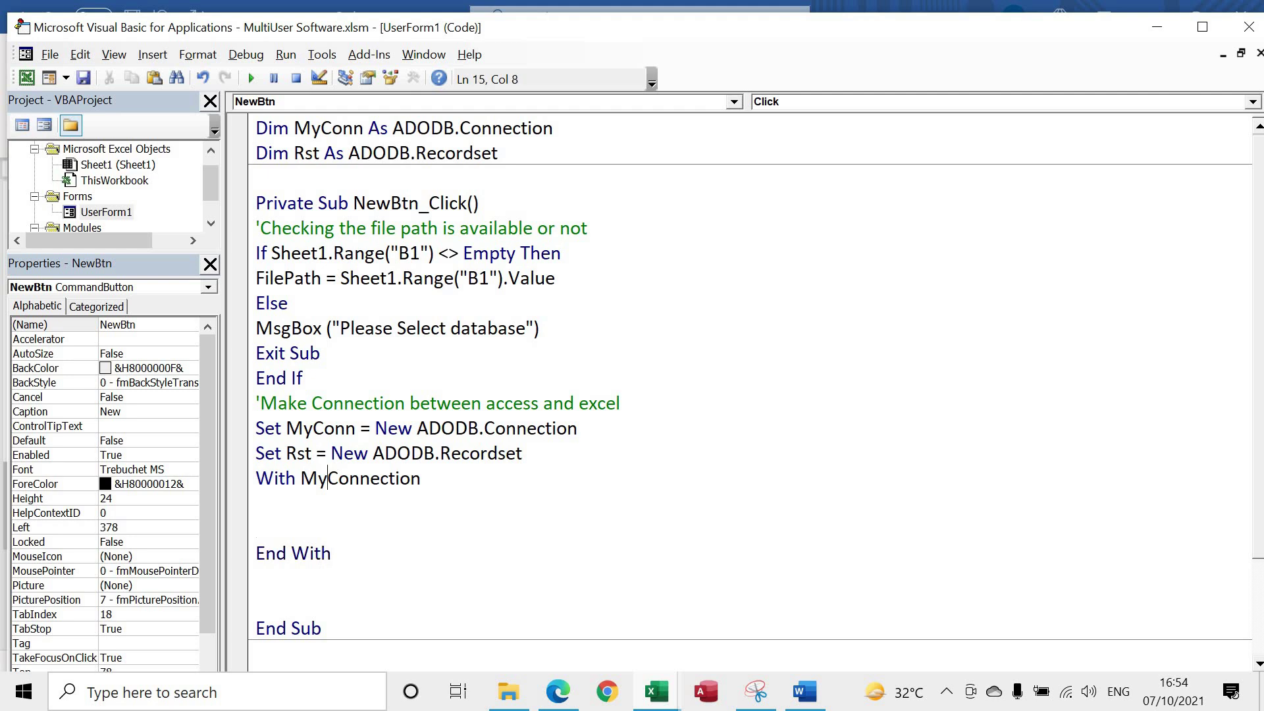
text(.Prov)
text(ider =)
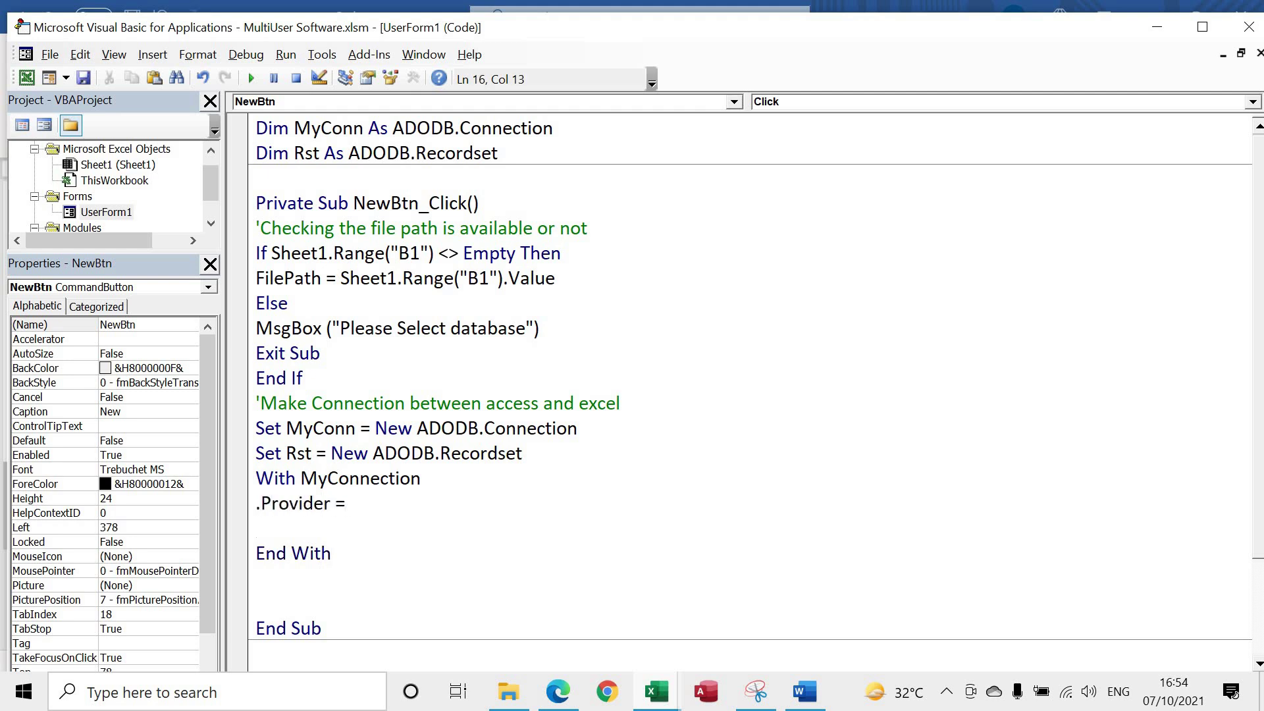
text("Microsoft.ACE.OLEDB.12.0")
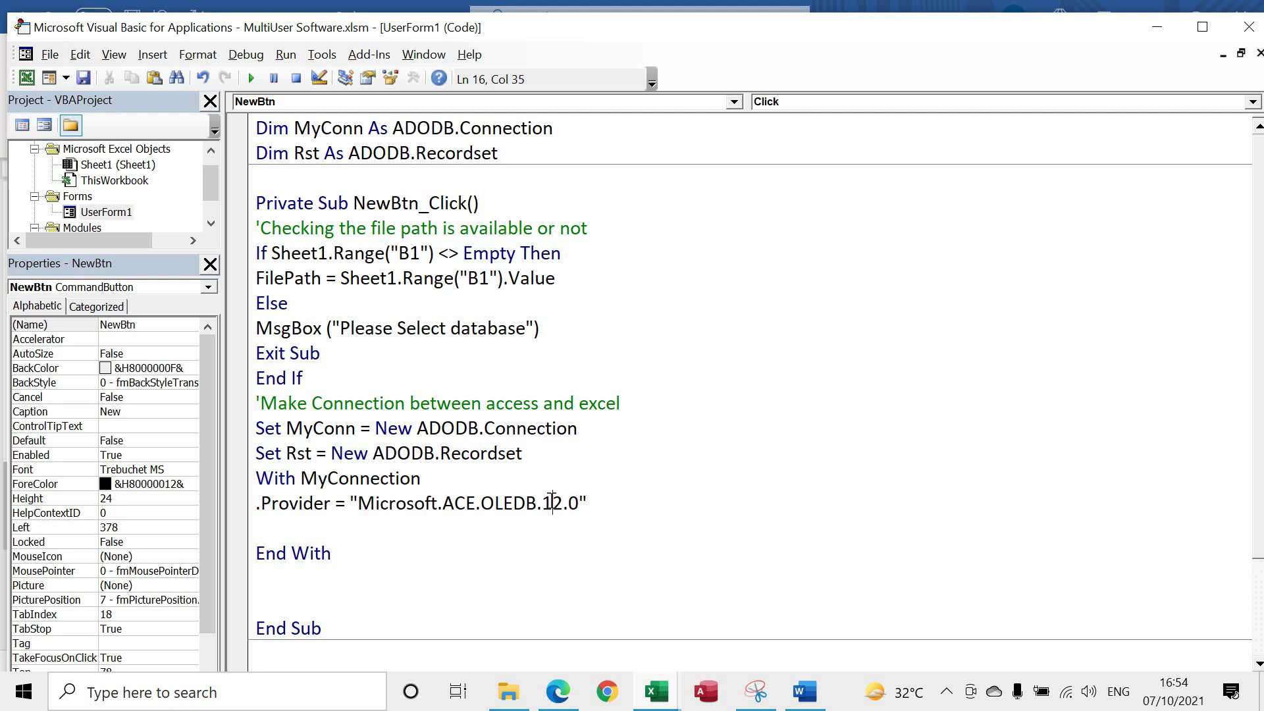
- Add the line '.Open = FilePath' below .Provider inside the With block
key(Left)
key(Right)
key(Right)
key(Left)
key(Left)
key(Right)
key(Right)
key(Left)
key(Left)
key(Right)
key(Right)
key(Left)
key(Left)
key(End)
key(Return)
text(.)
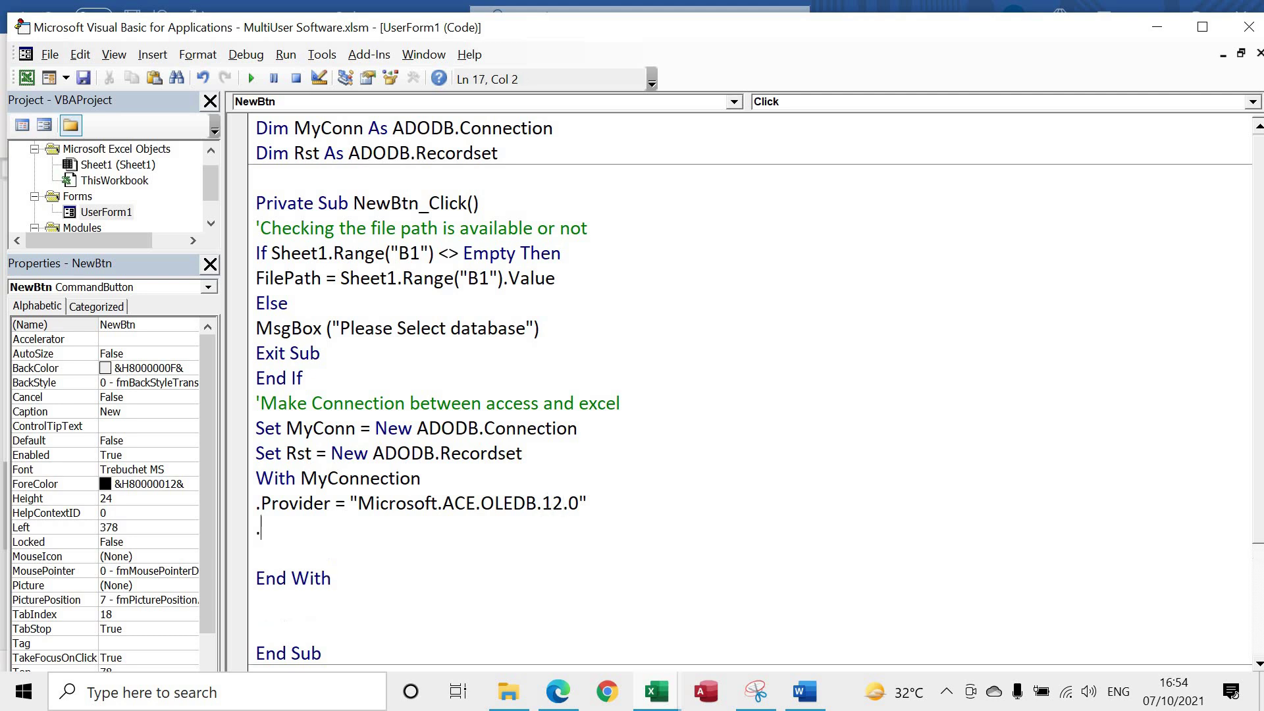
text(Open = Fi)
text(lepath)
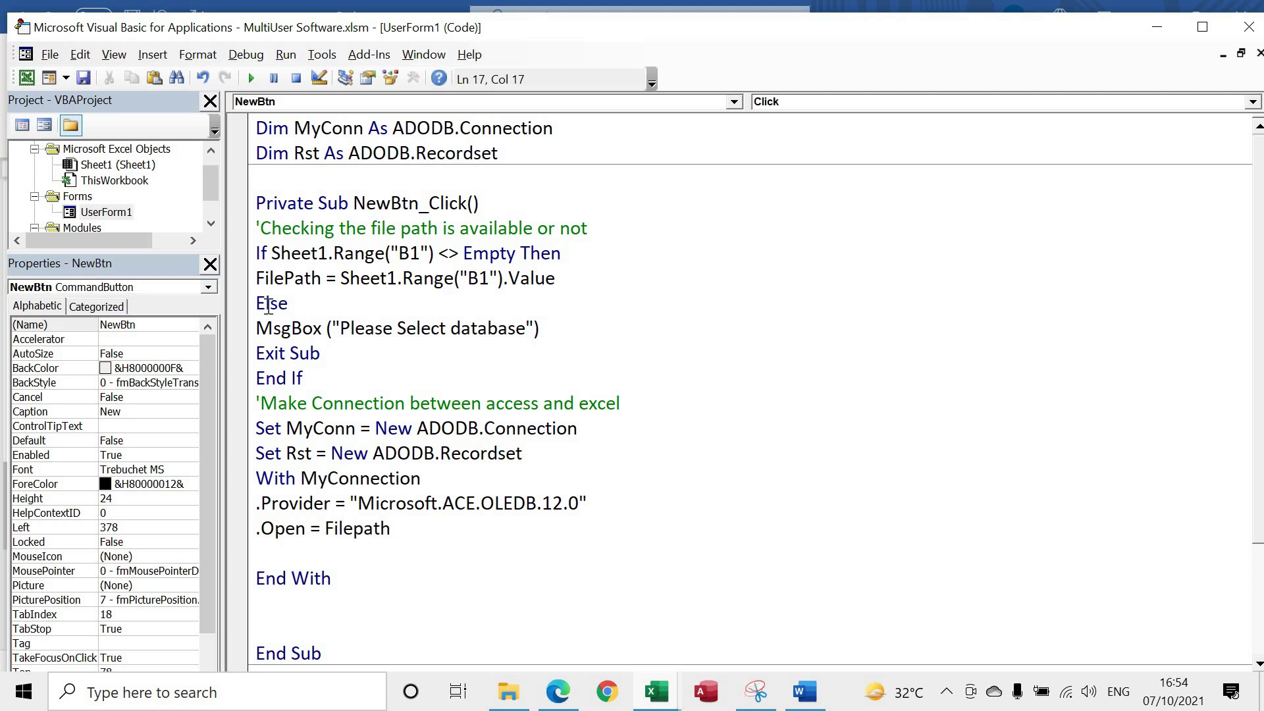
key(Left)
key(Left)
key(Left)
key(shift+Left)
text(P)
- Remove the blank line above End With and begin 'Rst.open "' after it
key(Down)
key(Delete)
key(Down)
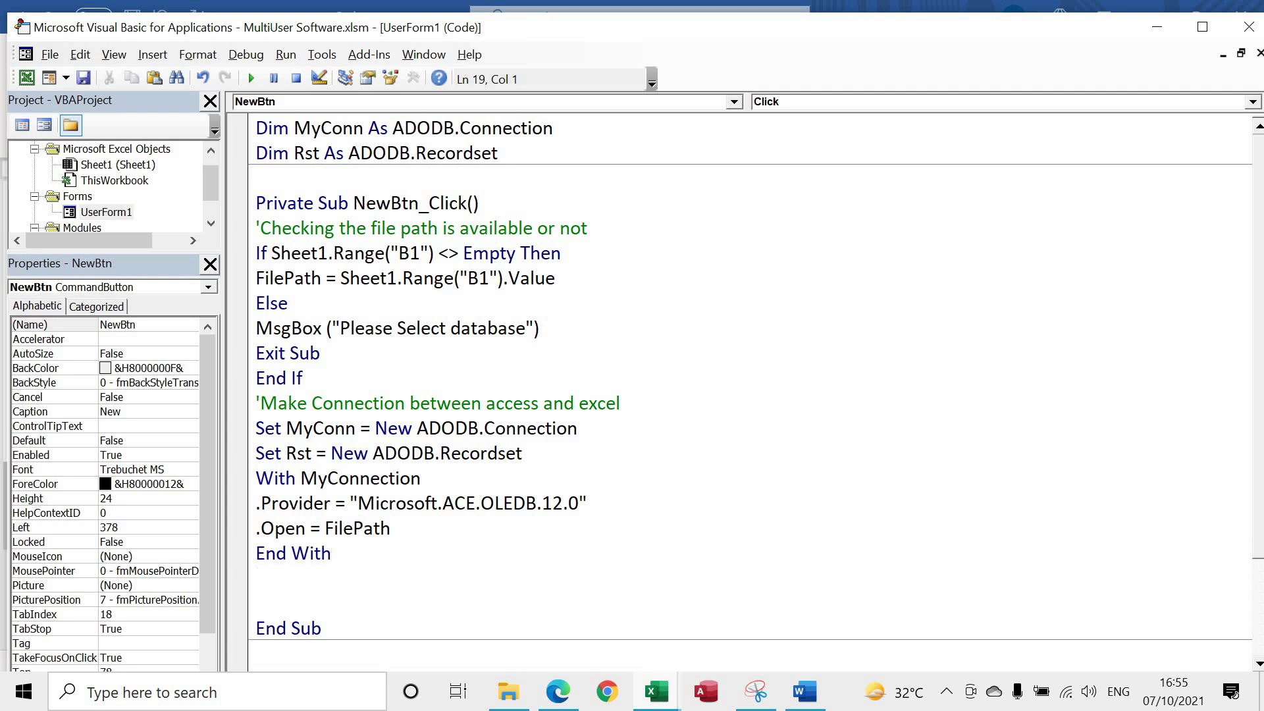
key(Return)
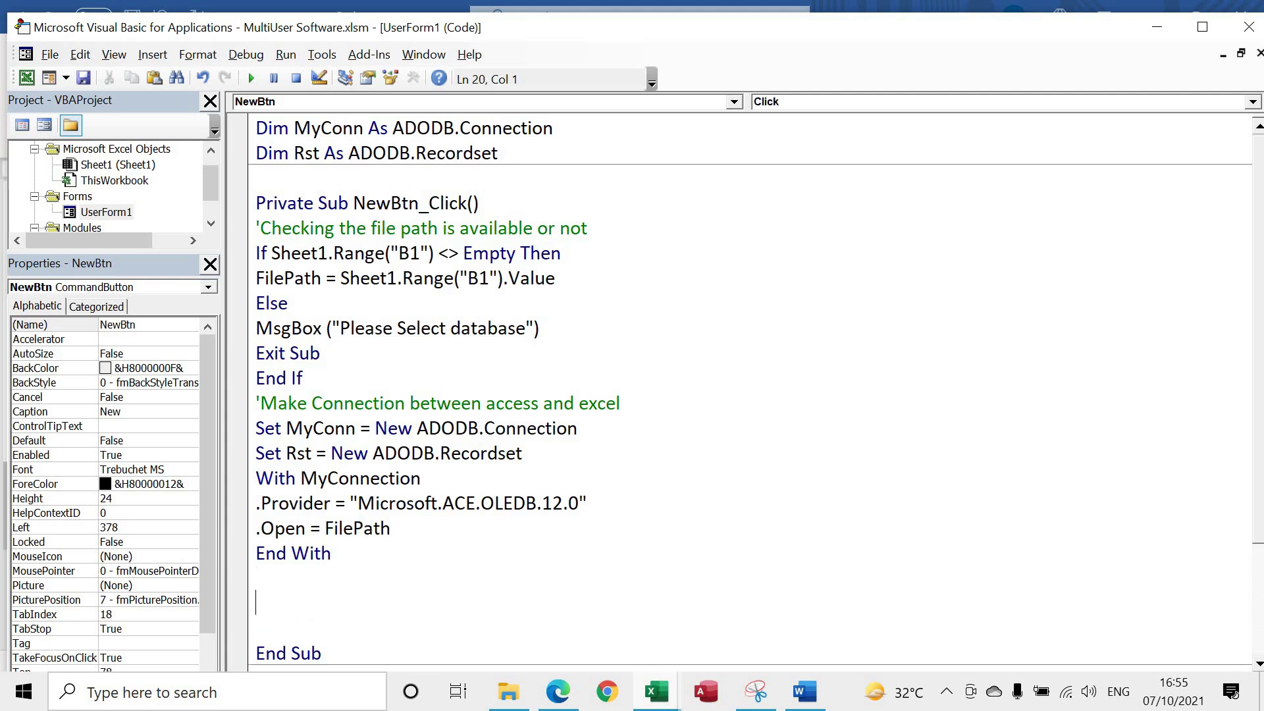
text(Rst.open)
text( ")
- Open the MultiUser database in Access, check that the table is ContDb, and return to VBA
click(717, 692)
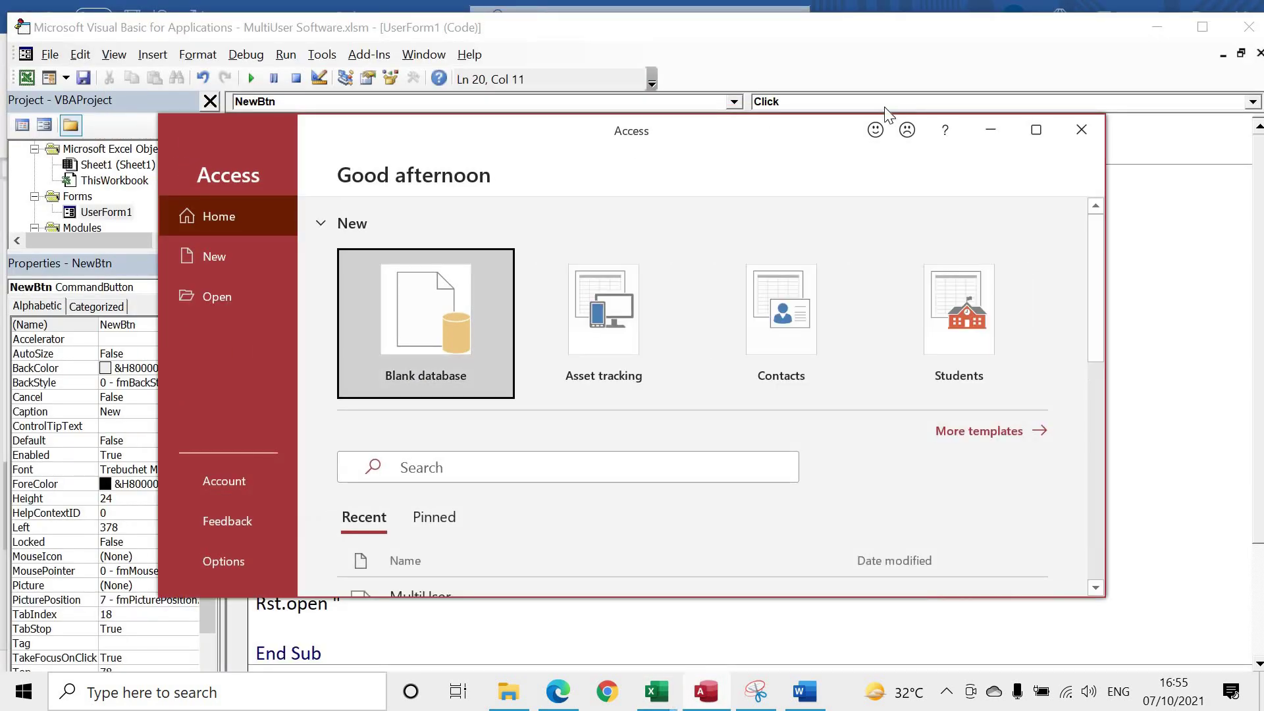
click(1040, 131)
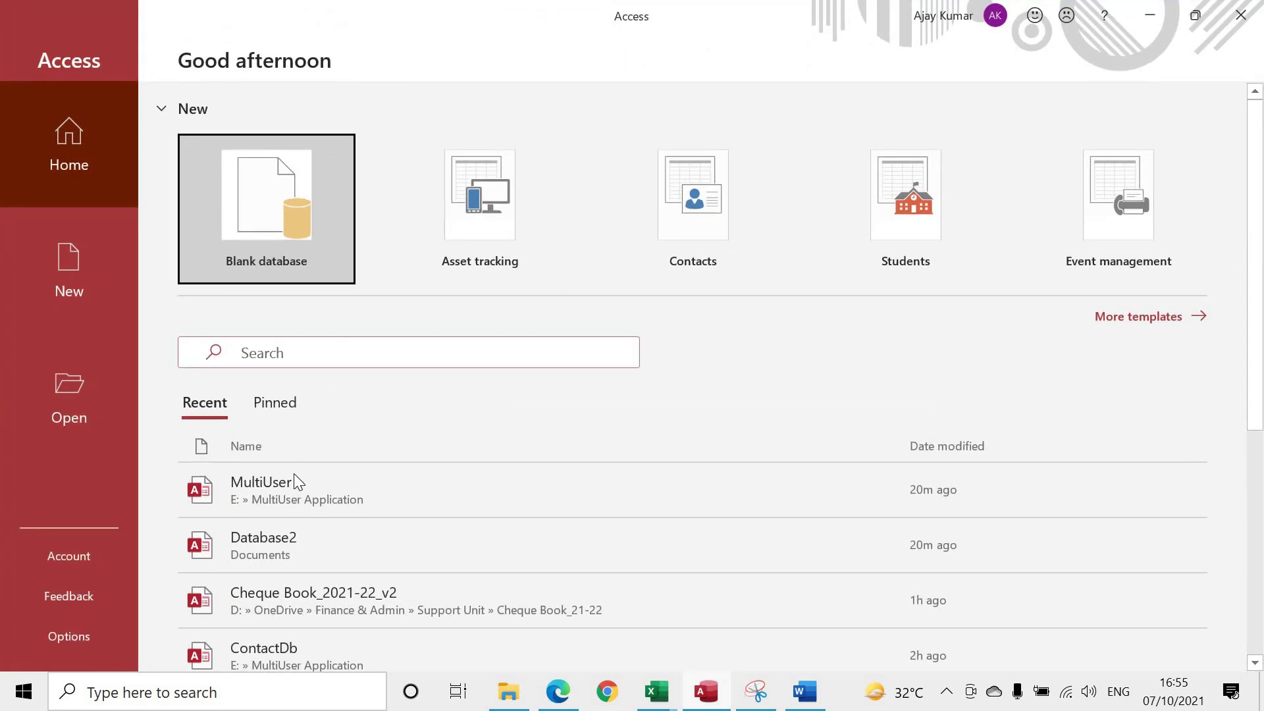
click(294, 483)
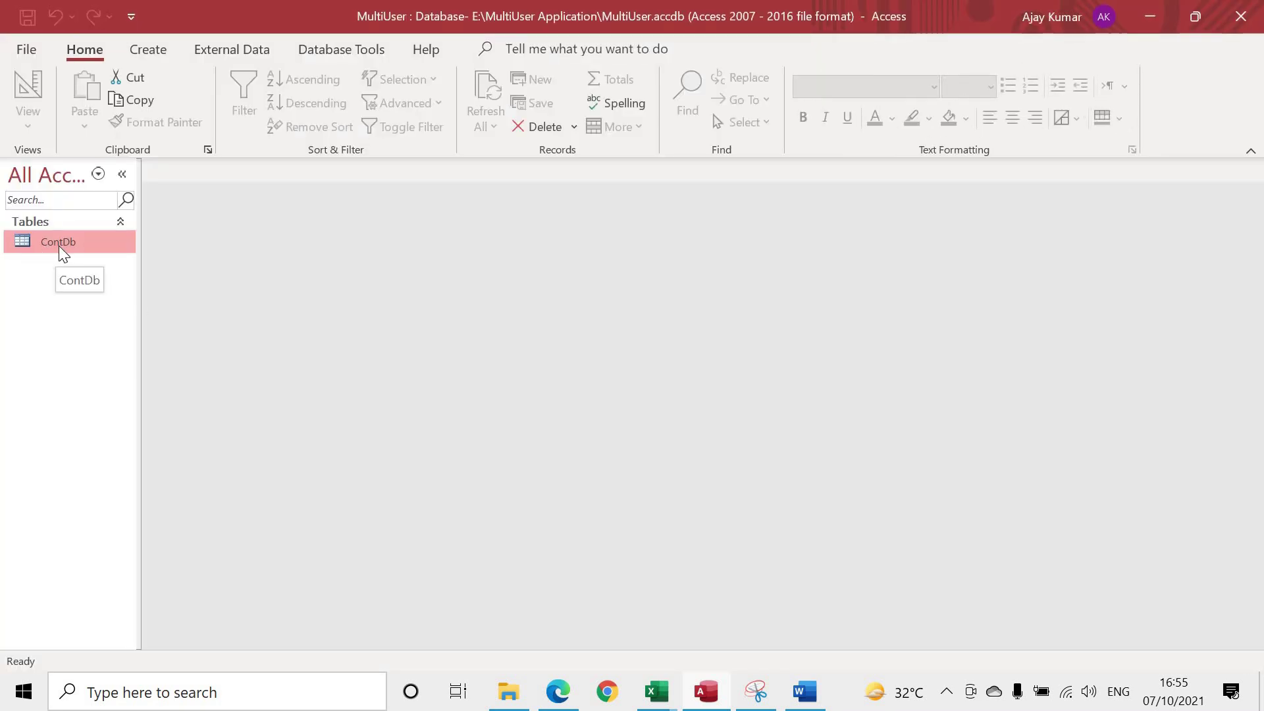
click(61, 245)
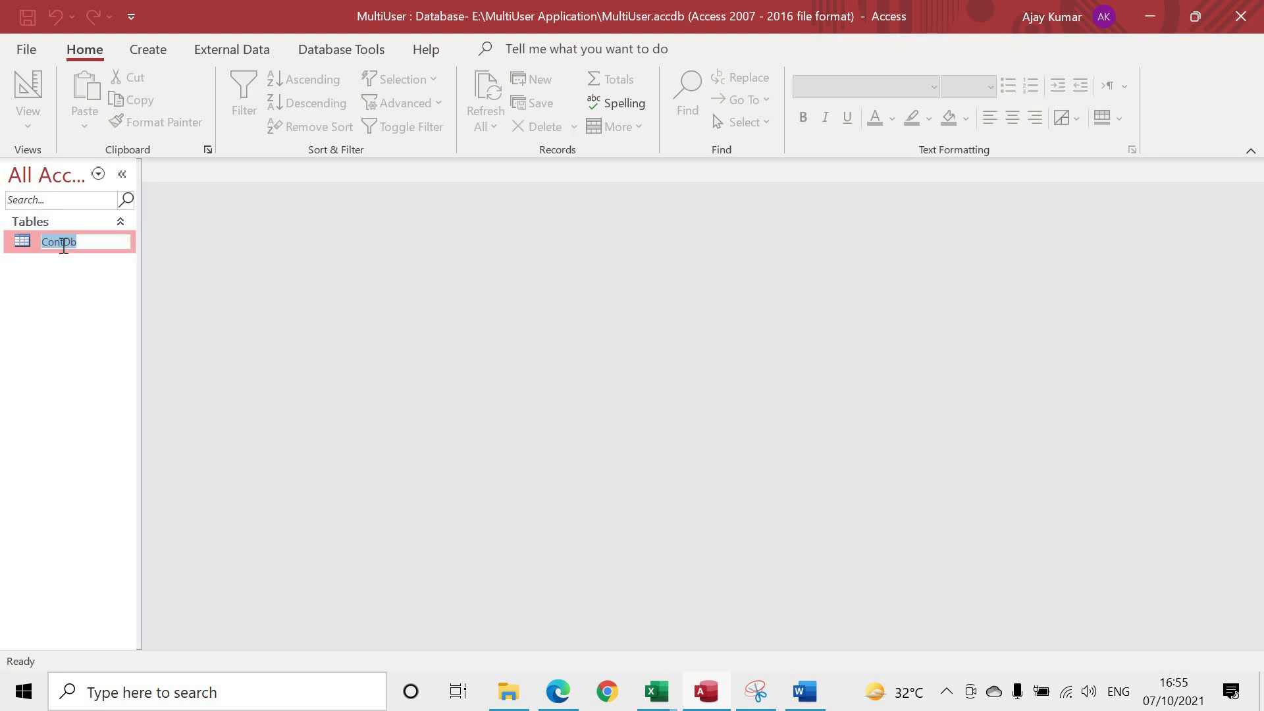
key(alt+Tab)
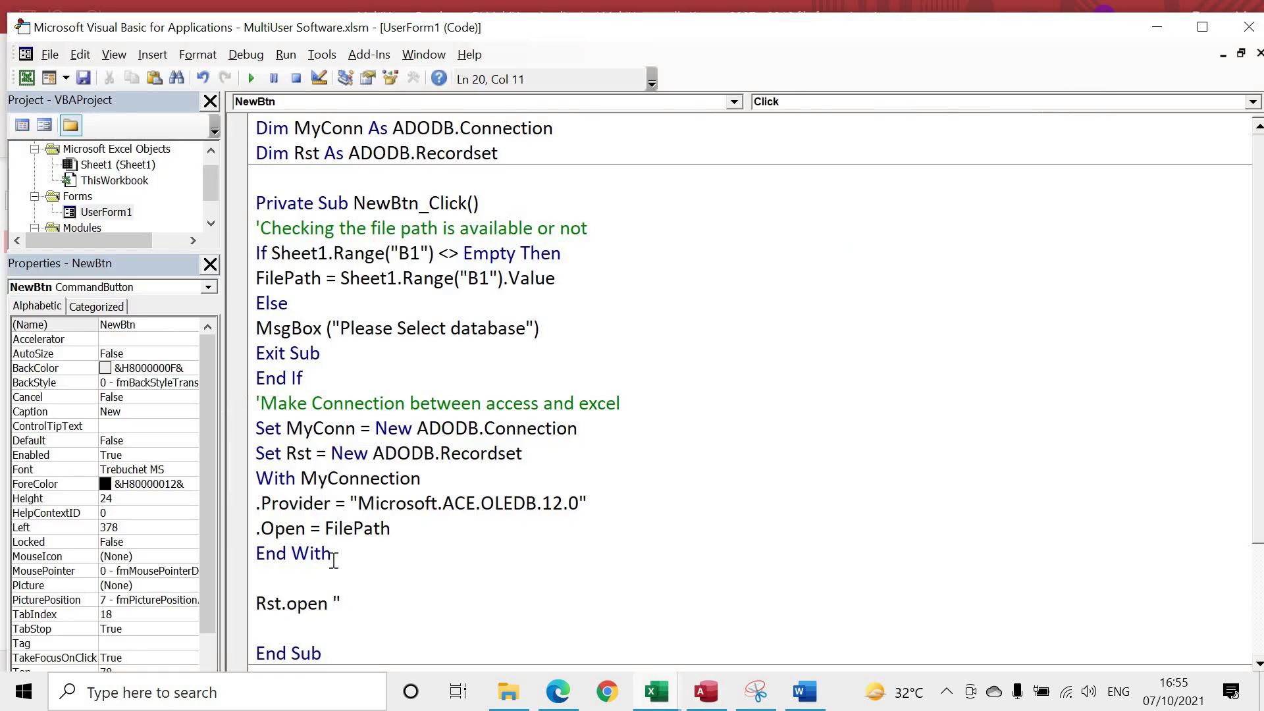
- Complete Rst.Open "ContDb", MyConn, adopenDynamic, adlockoptimistic and add Rst.moveLast below it
text(ContDb")
key(alt+Tab)
key(alt+Tab)
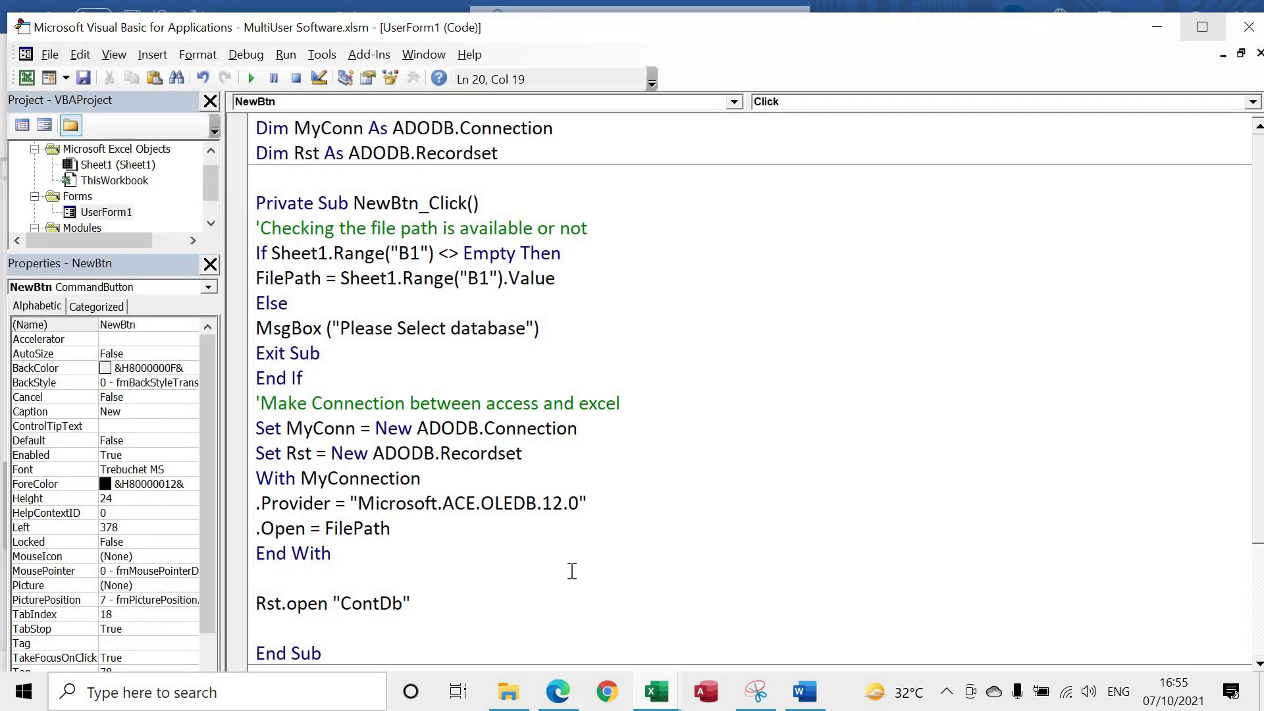
text(, MyCon)
text(n)
text(, A)
text(d)
key(BackSpace)
key(BackSpace)
text(ado)
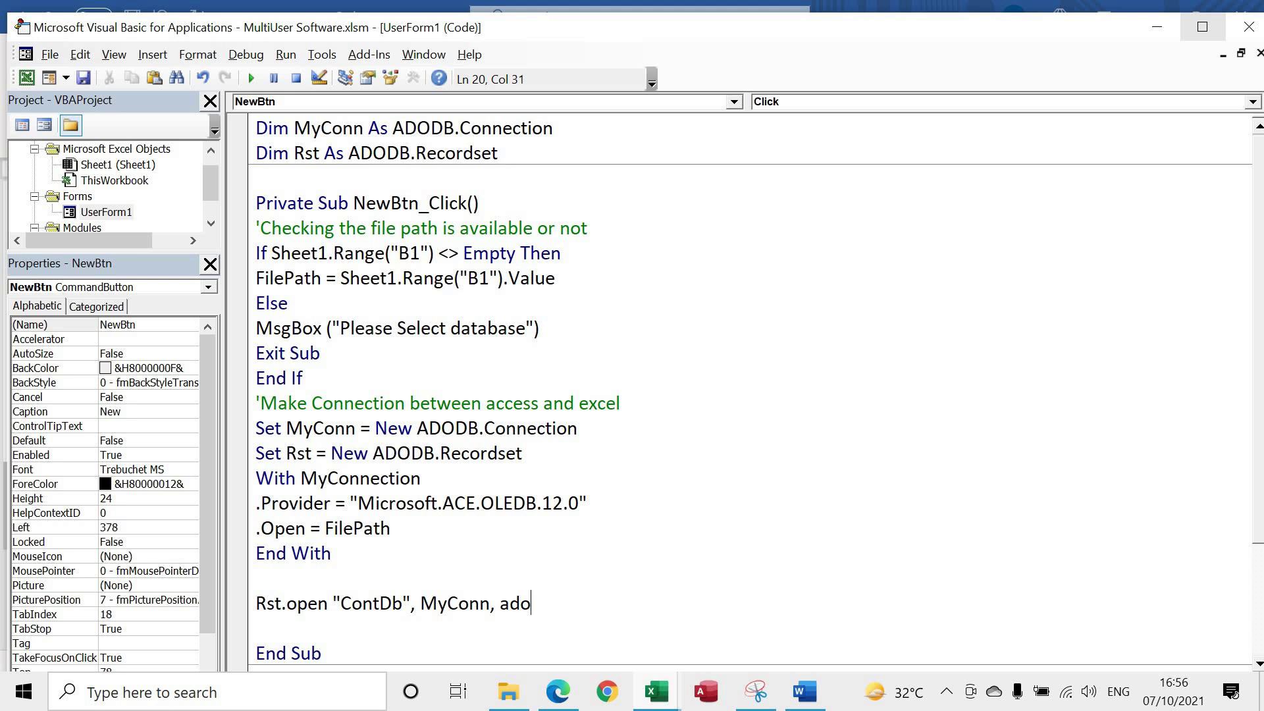
text(penDynamic, )
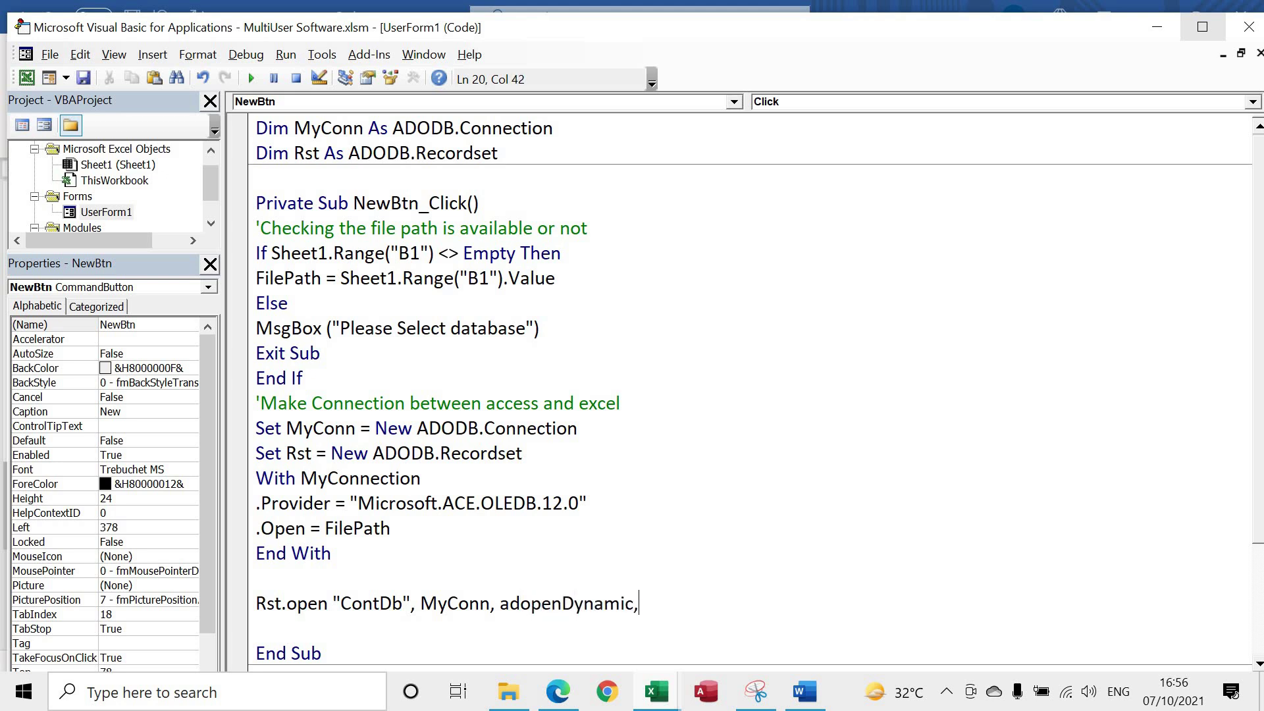
text(adlock)
text(optimistic)
key(Return)
key(Return)
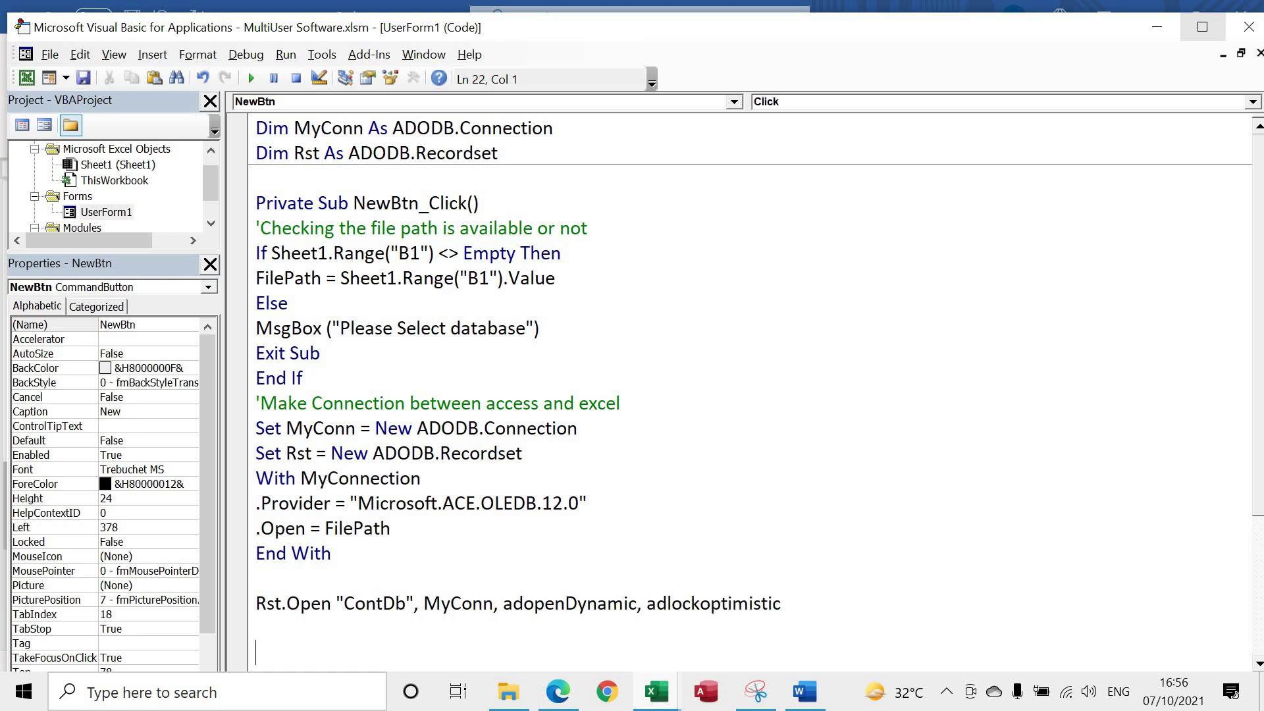
text(Rst.)
text(move)
text(Last)
key(Return)
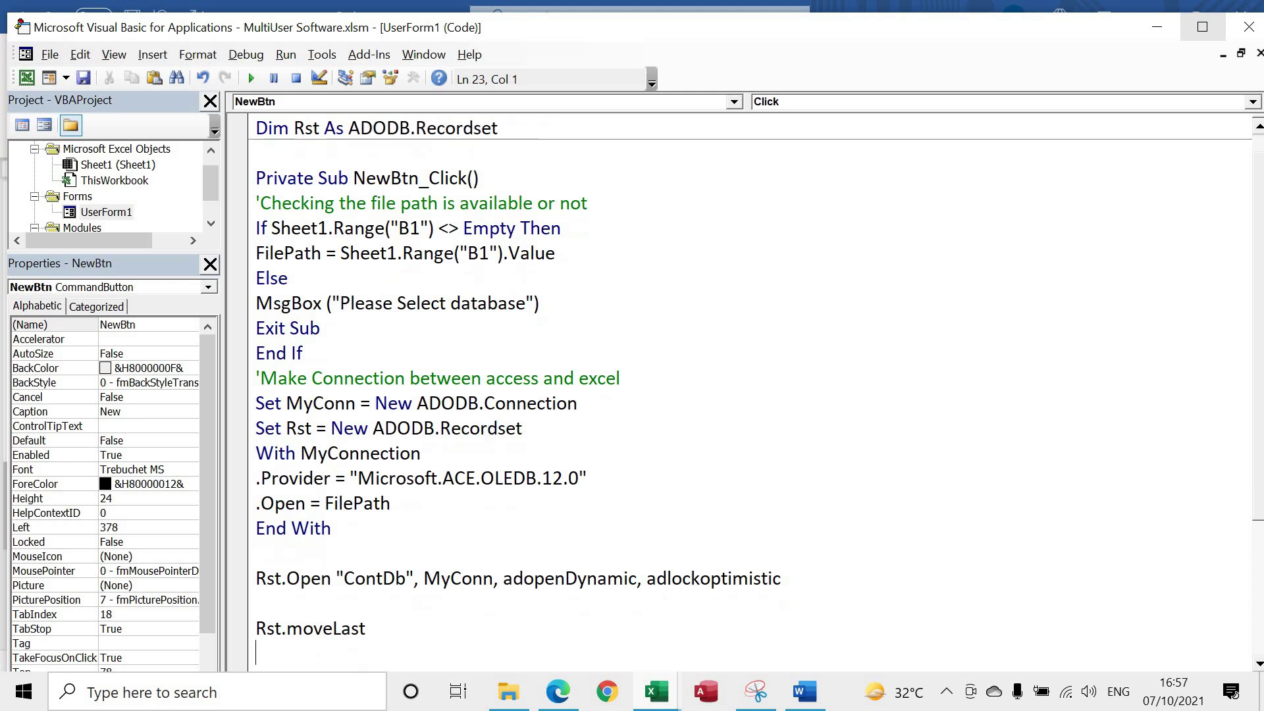
click(232, 622)
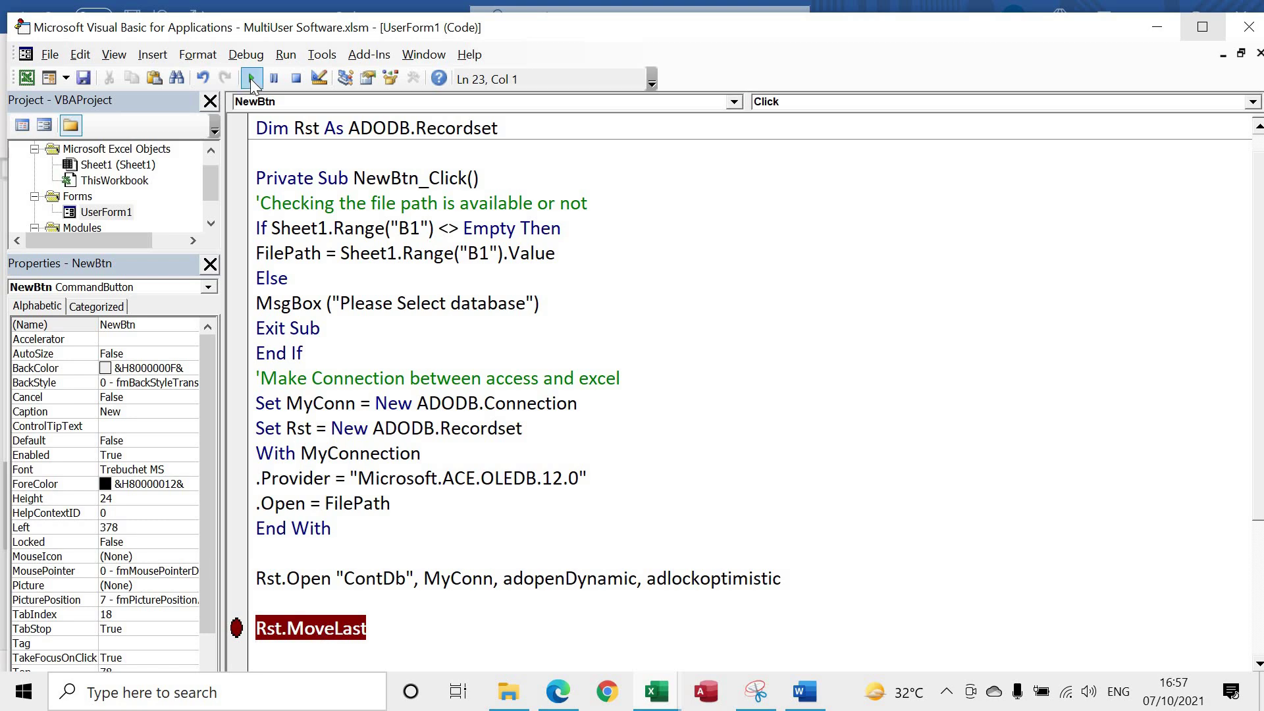
click(250, 77)
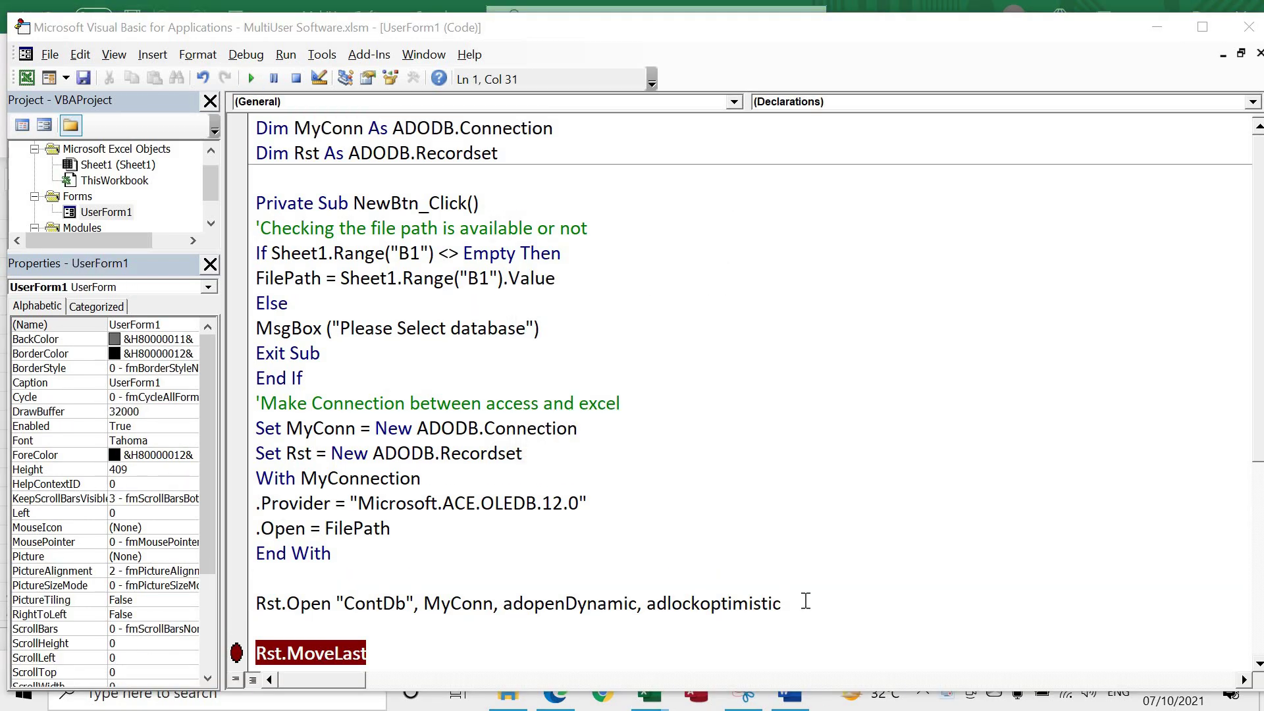
click(805, 601)
key(Down)
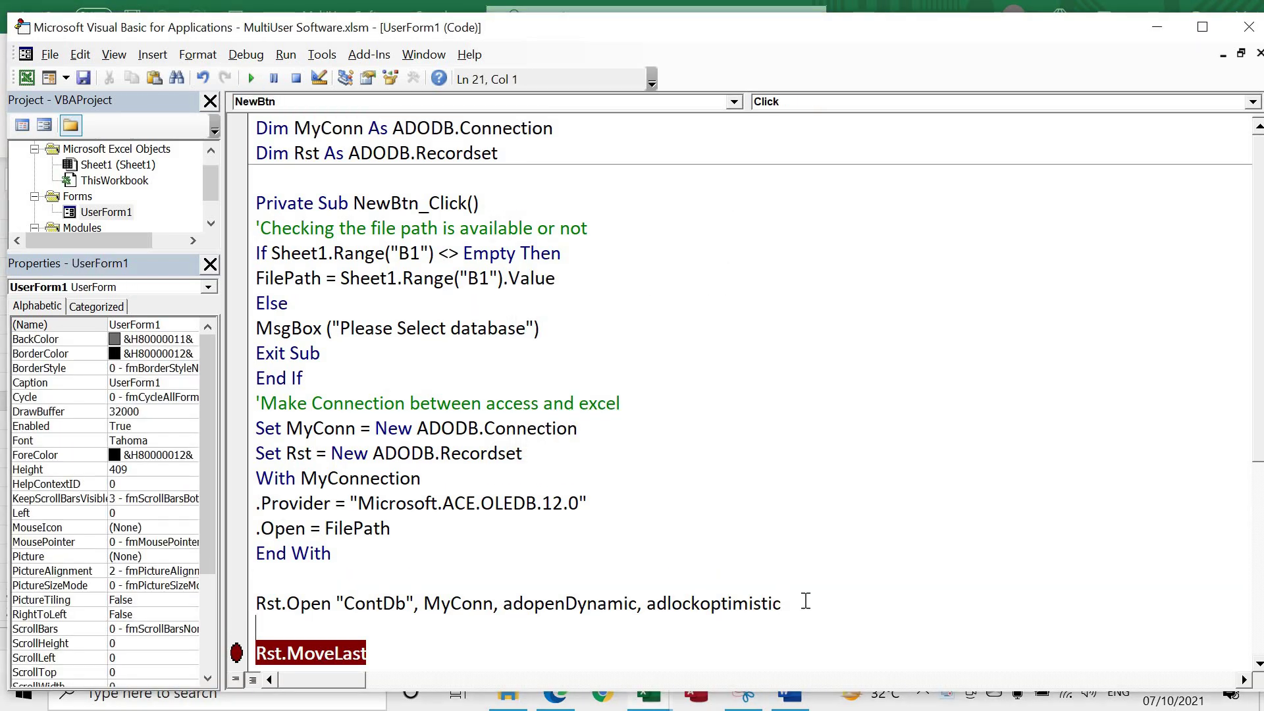
click(235, 648)
key(F5)
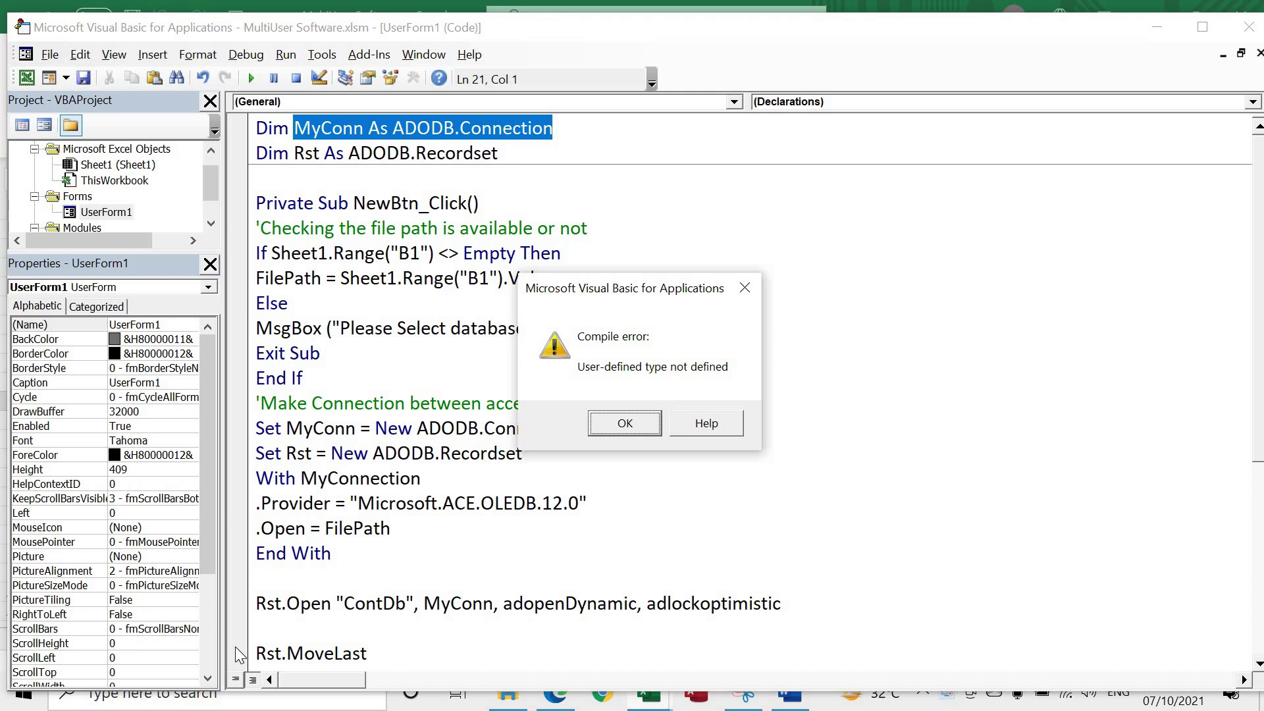
key(Return)
click(128, 571)
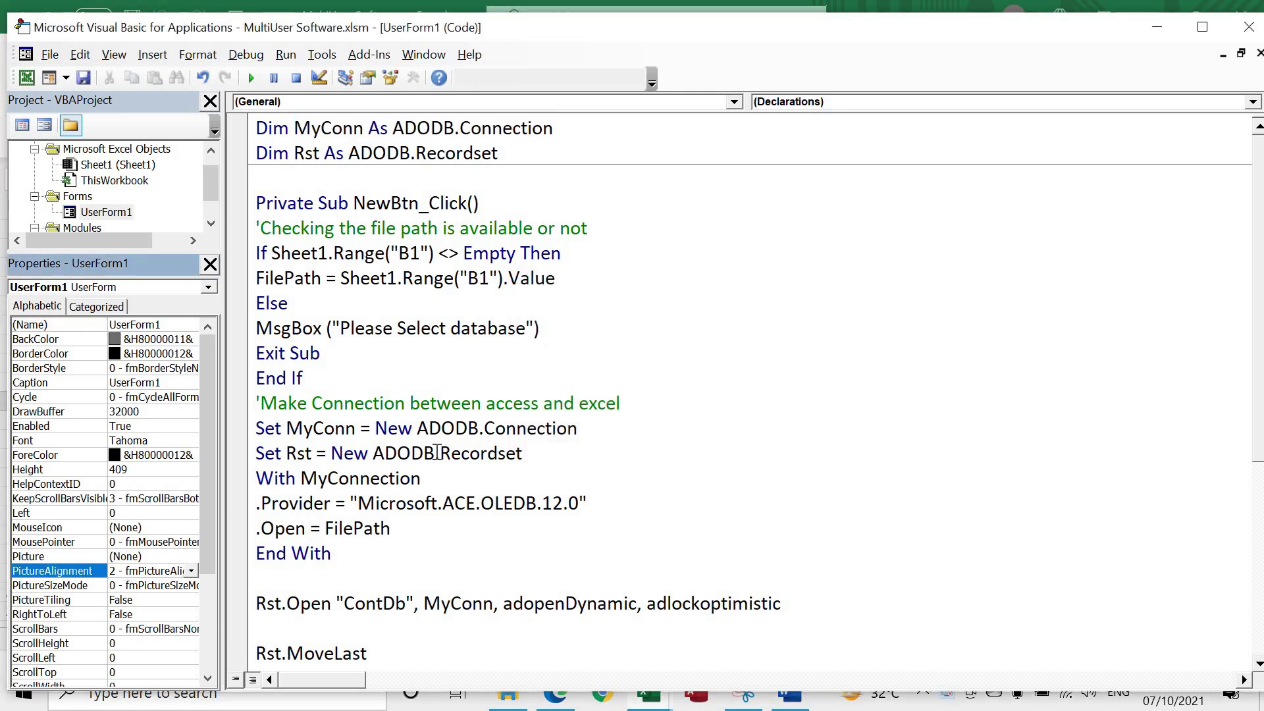
click(437, 453)
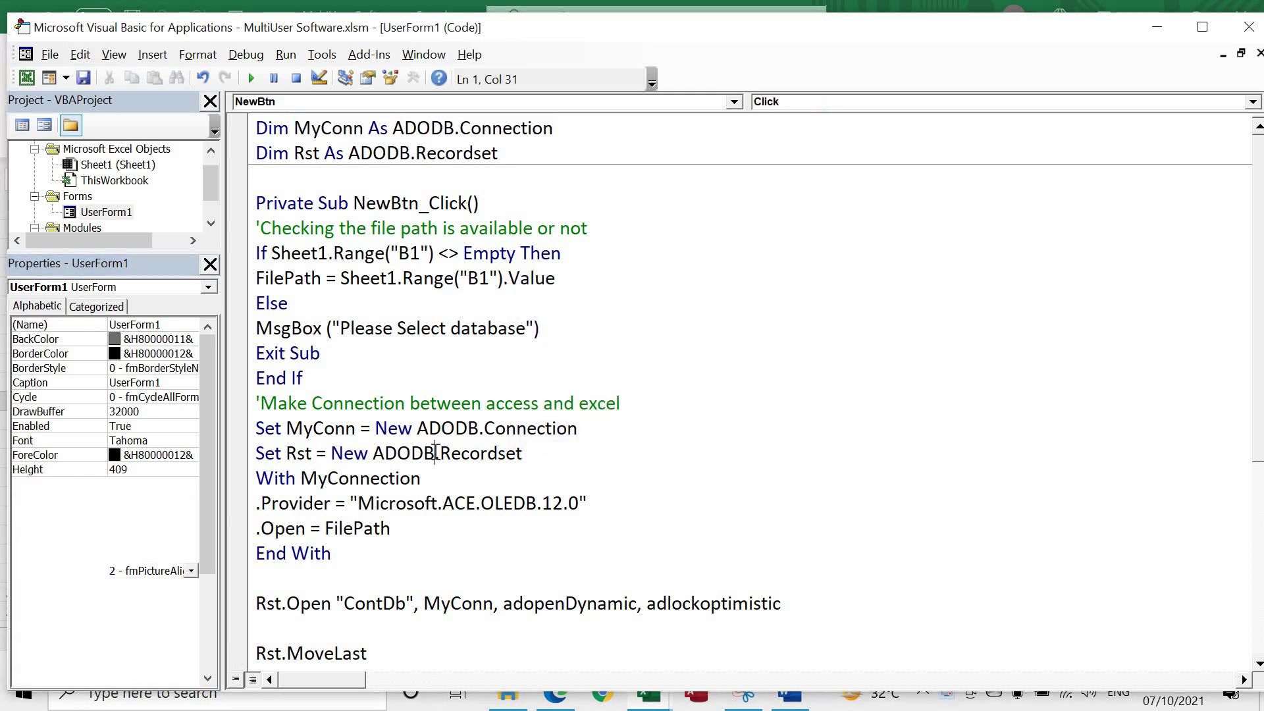
- Open Tools > References and browse the available library list
click(316, 58)
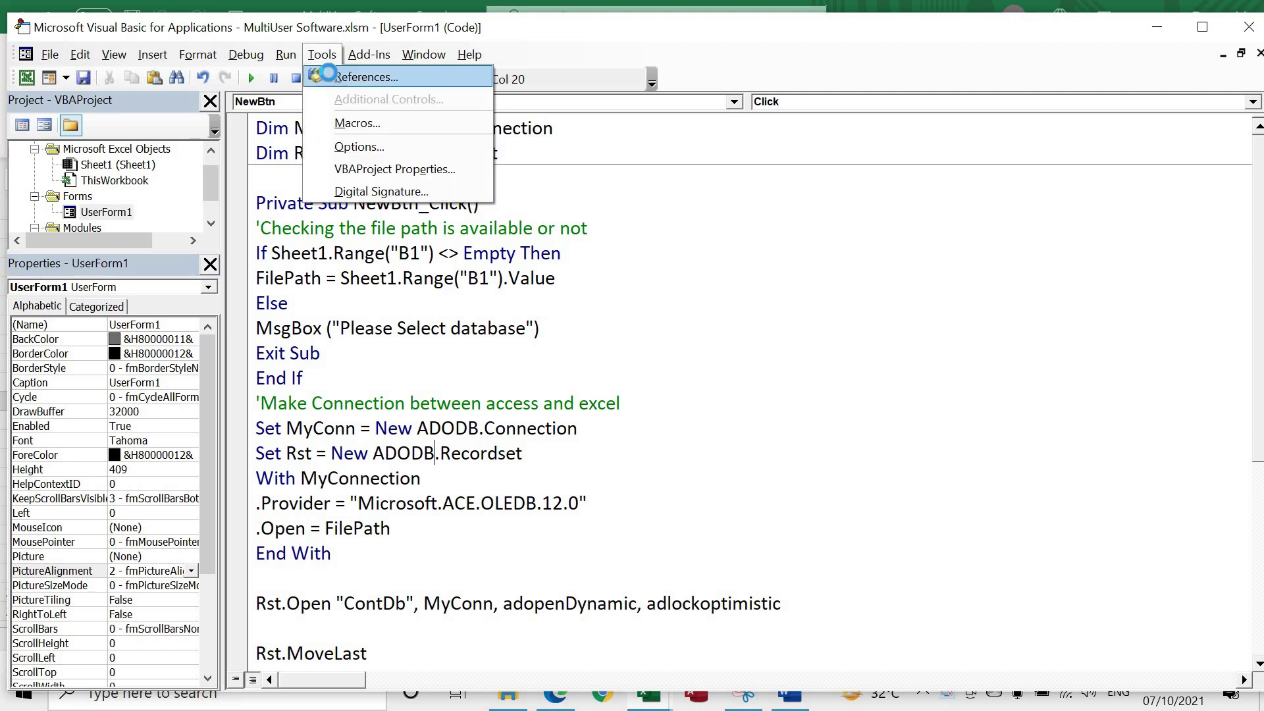
click(365, 76)
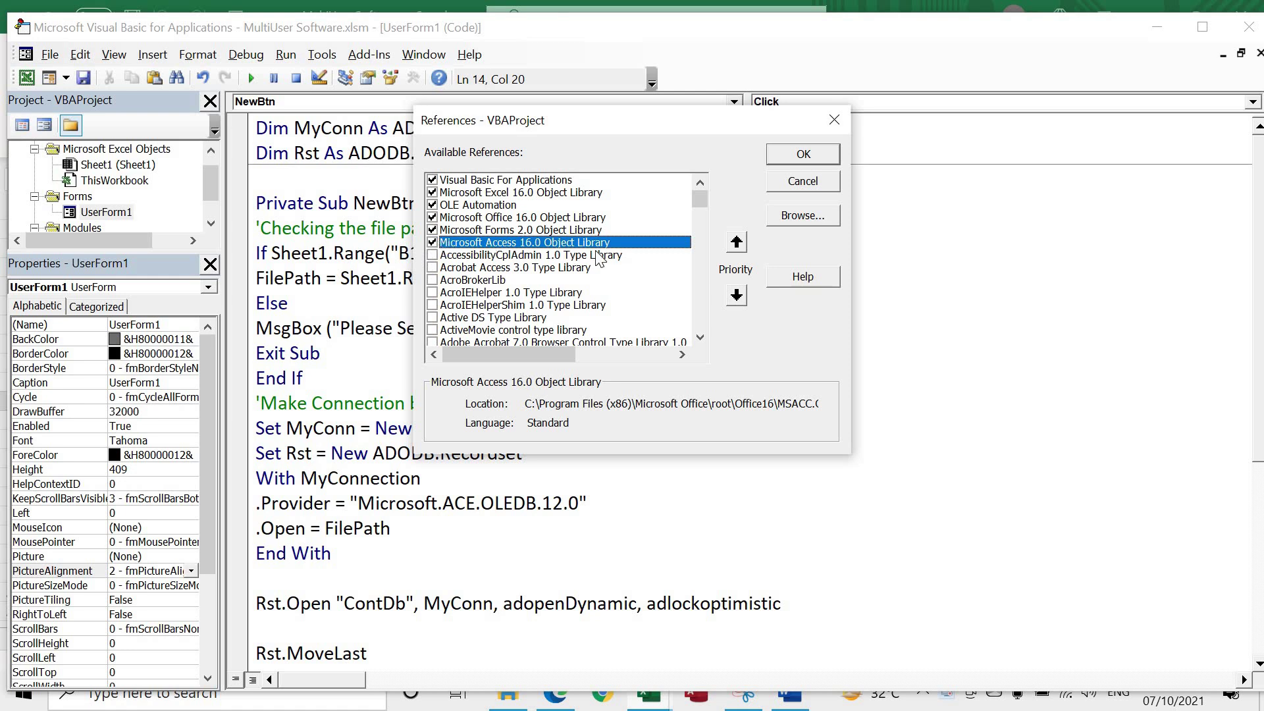
click(701, 337)
click(700, 337)
click(701, 337)
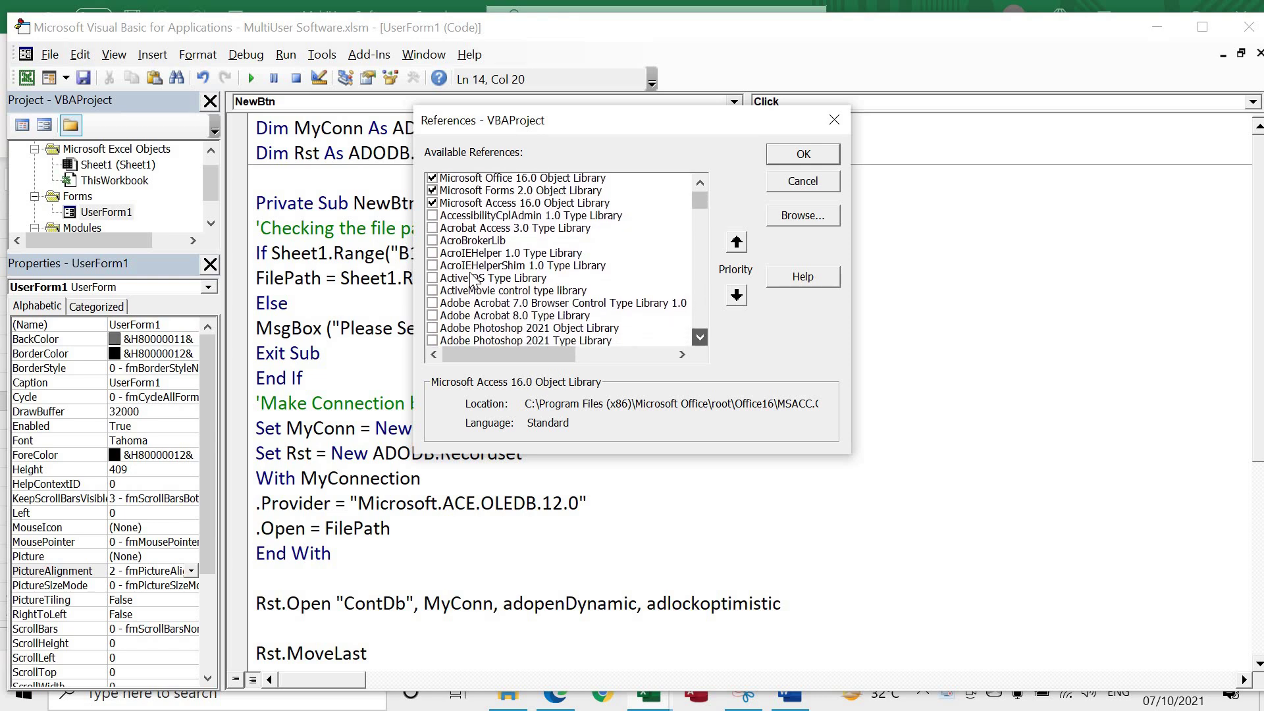
scroll(472, 277, down, 1)
click(473, 280)
key(m)
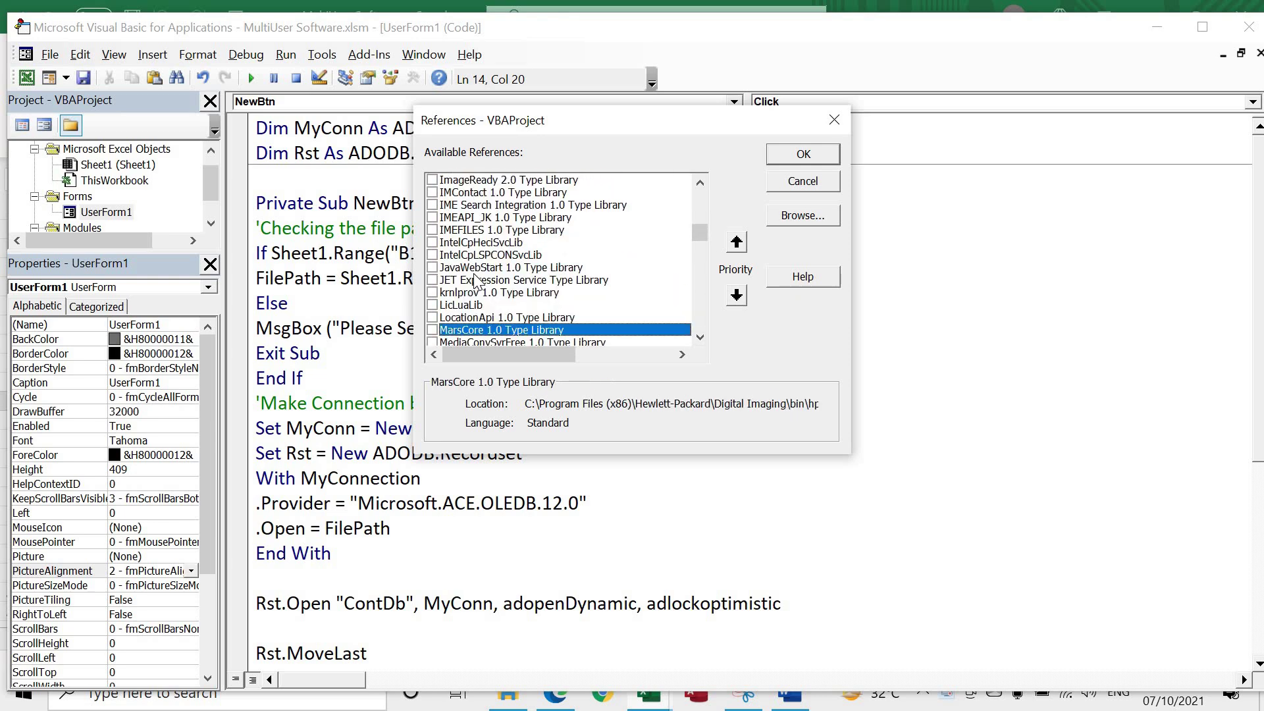
scroll(481, 276, up, 10)
scroll(526, 263, up, 10)
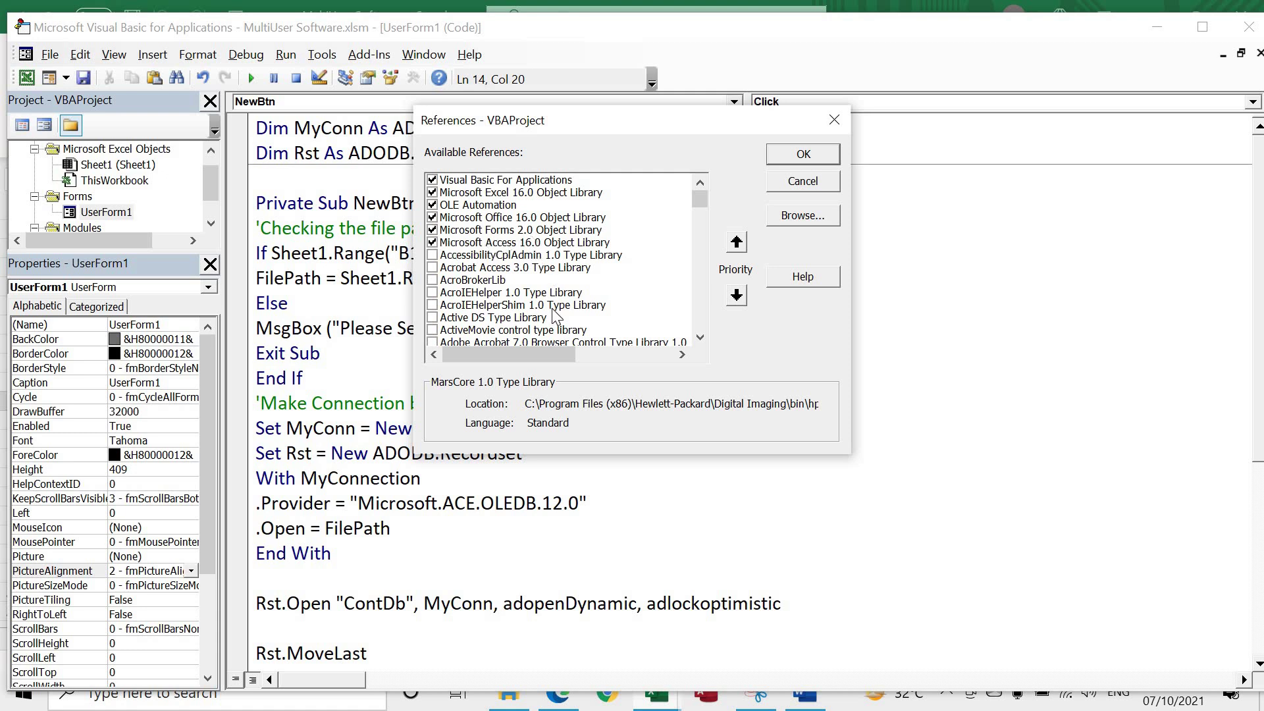
- Tick Microsoft ActiveX Data Objects 6.1 Library and confirm with OK
click(503, 292)
key(m)
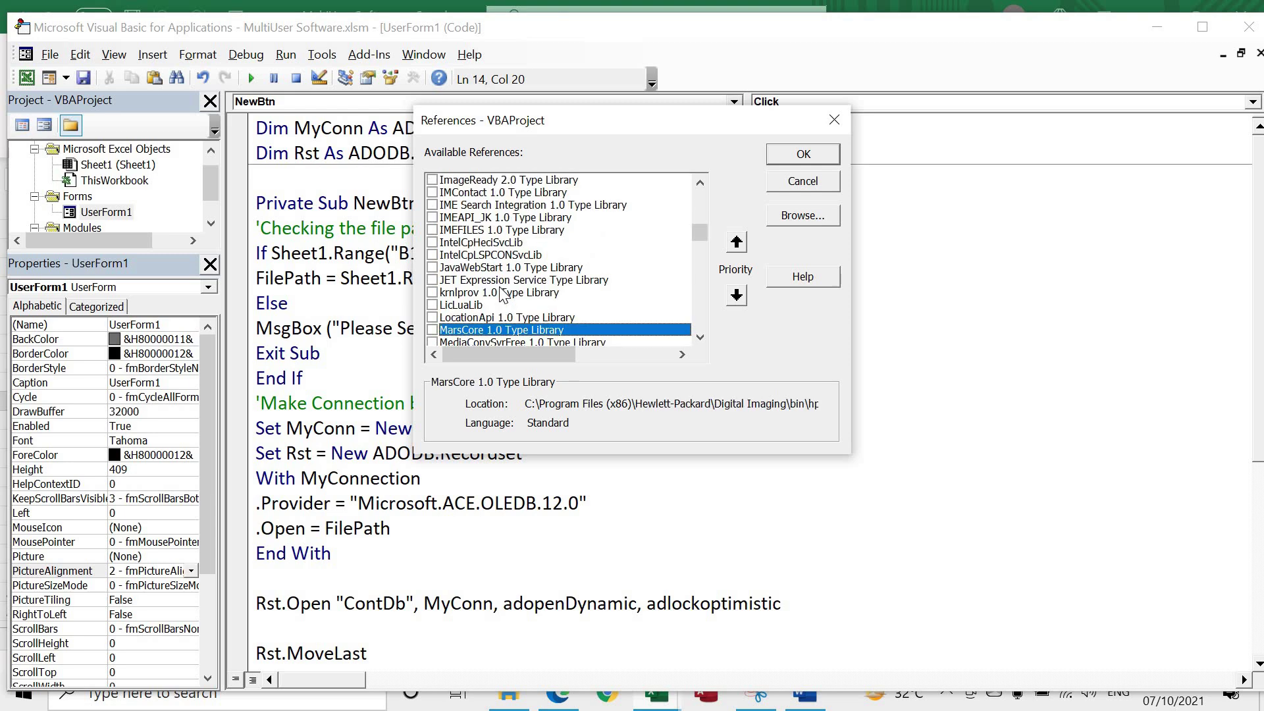
key(Down)
key(Down)
key(Down)
key(Down)
key(Down)
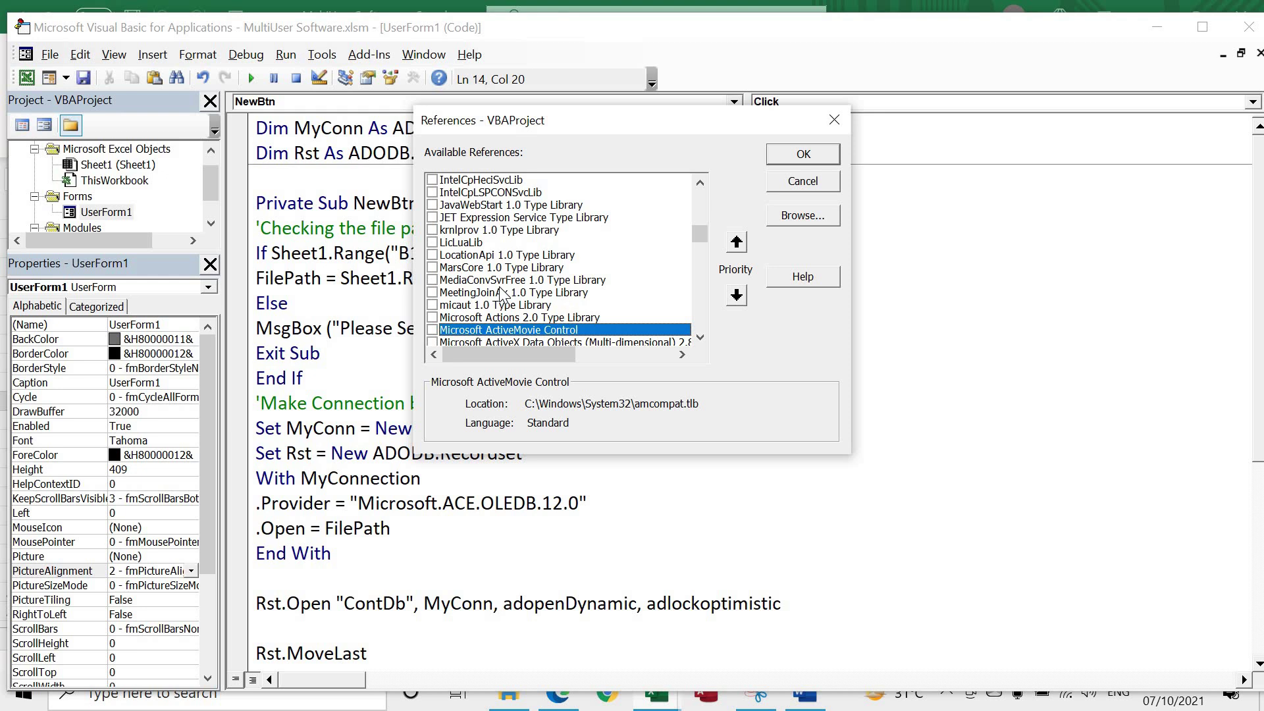
key(Down)
key(Down)
key(Down)
key(Down)
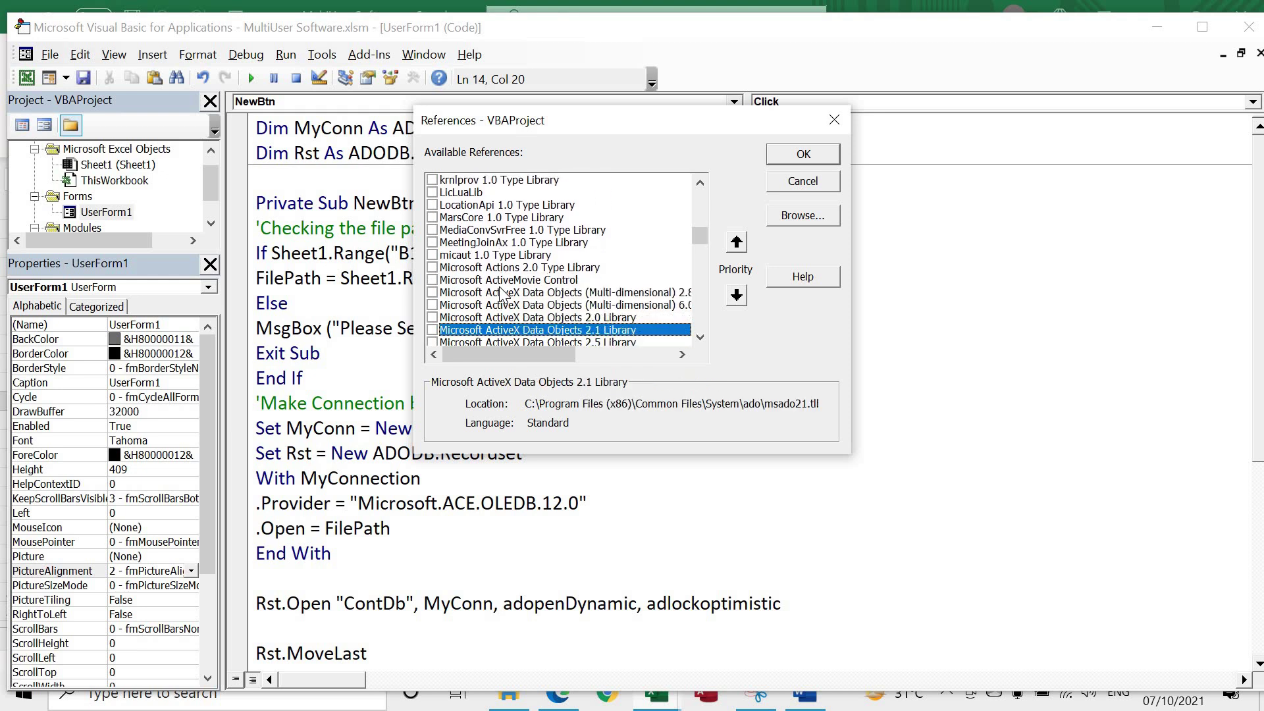
key(Down)
key(Up)
key(Up)
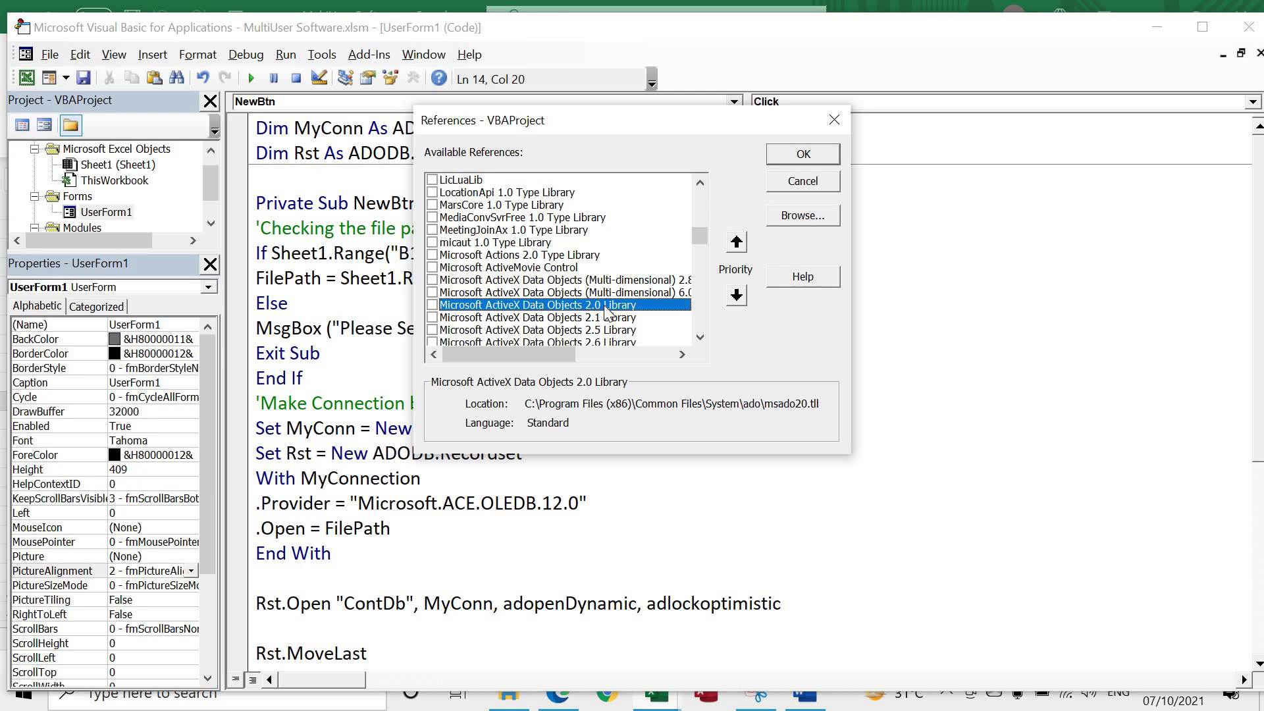
key(Down)
key(Down)
key(Down)
key(Down)
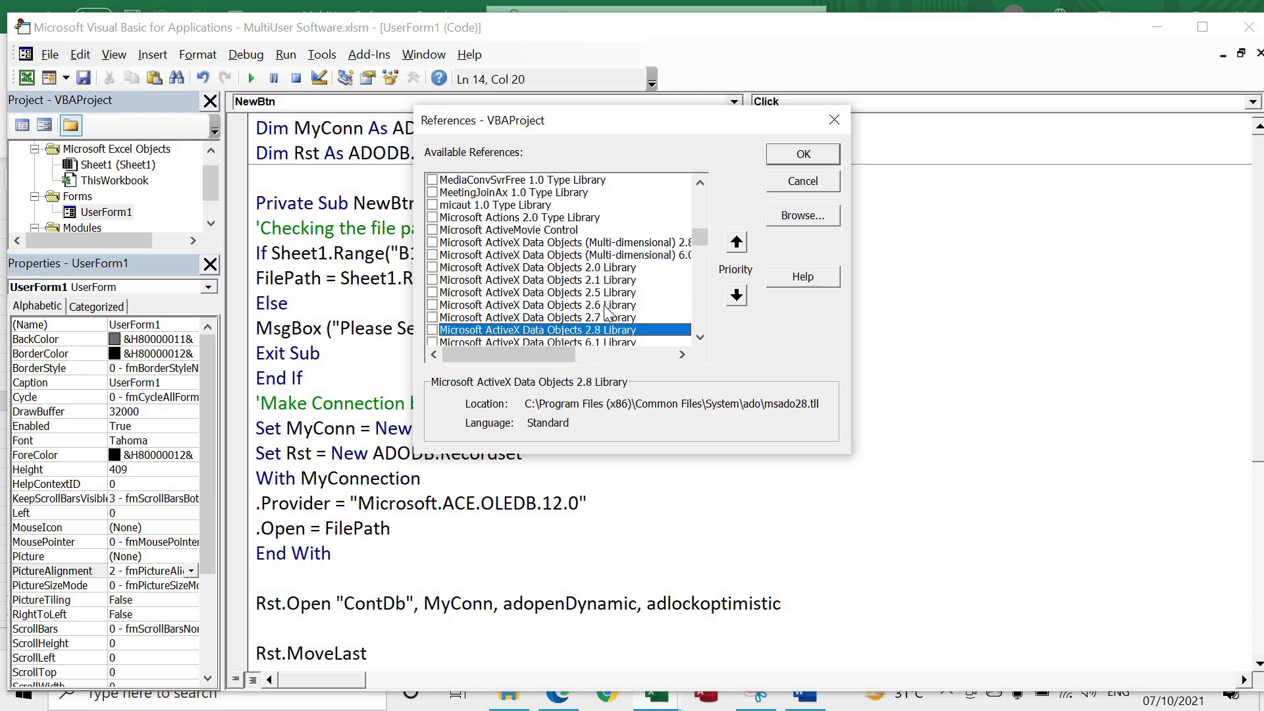
key(Down)
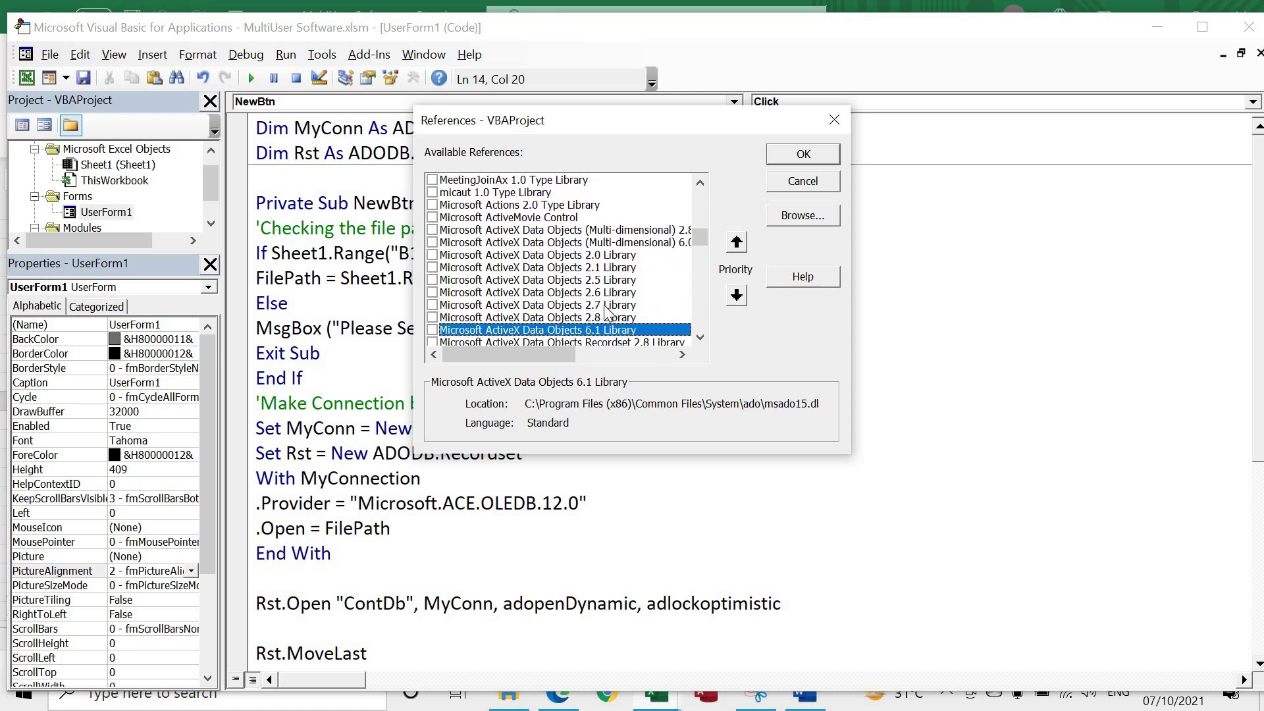
click(433, 330)
click(808, 153)
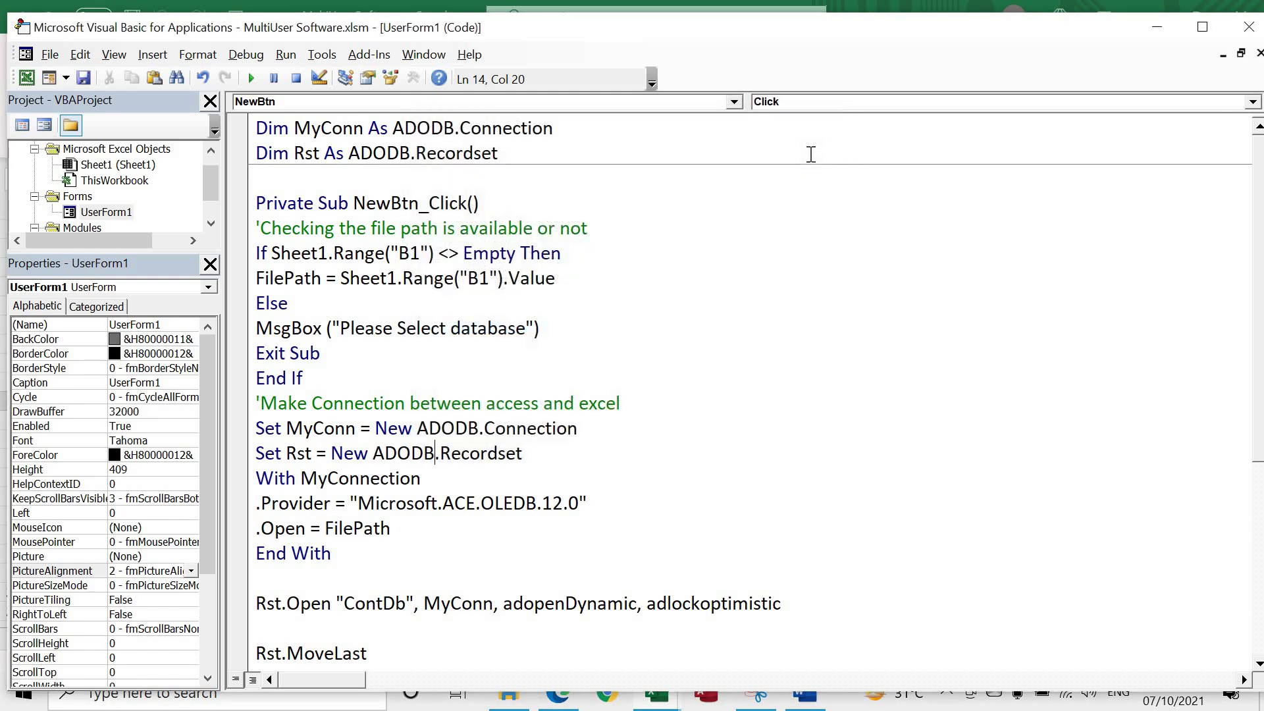
- Re-enter the Rst.Open arguments as adOpenDynamic, adLockOptimistic from the IntelliSense suggestions
double_click(502, 607)
click(502, 606)
key(Return)
key(Return)
key(Right)
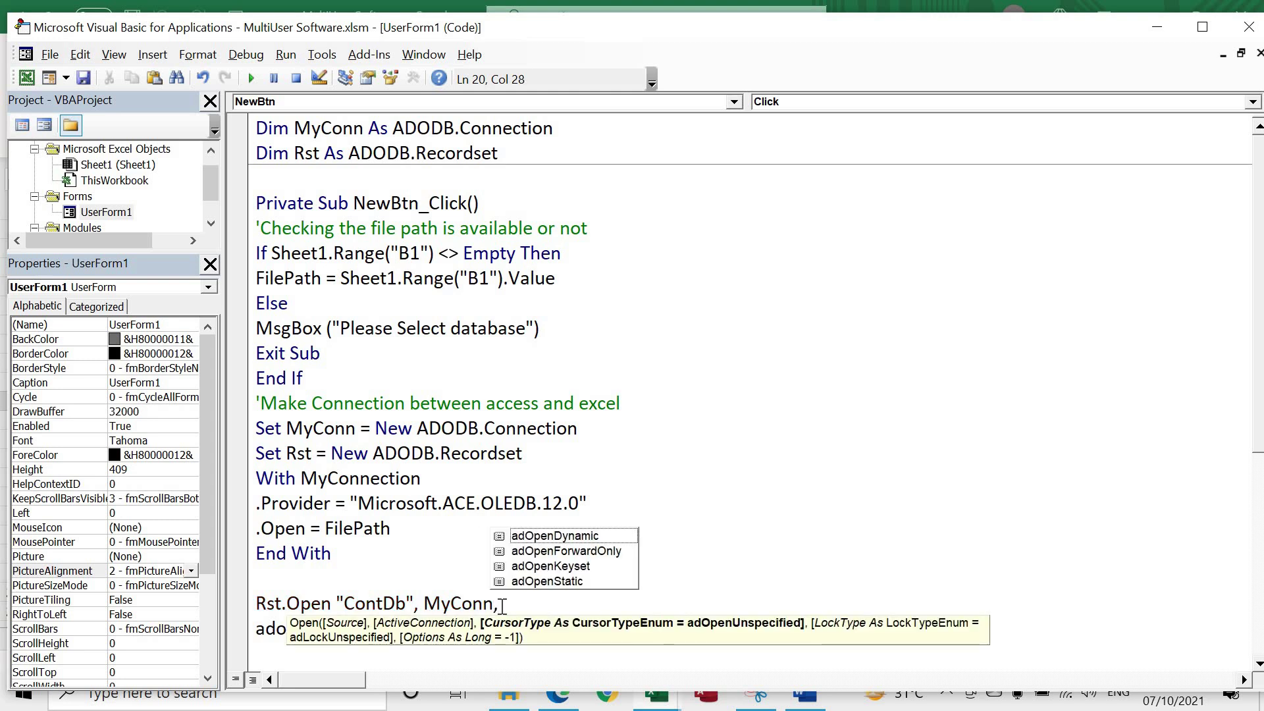
key(Down)
key(Tab)
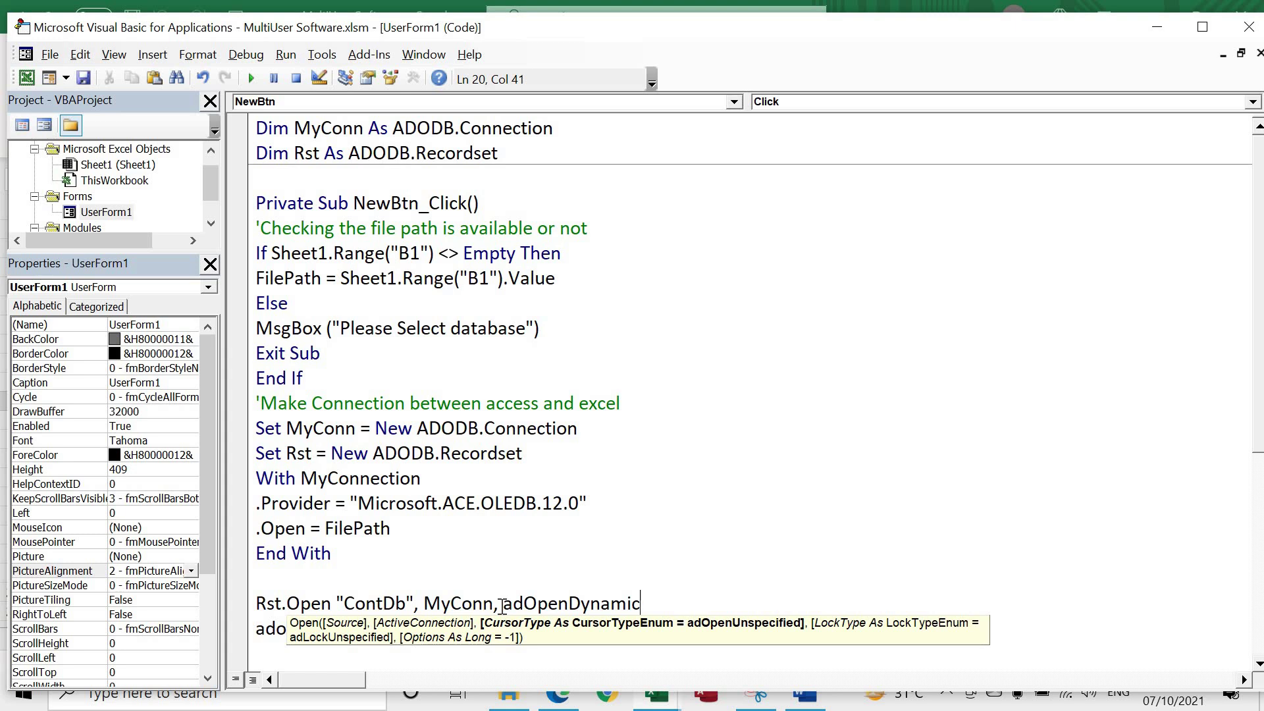
text(,)
key(Down)
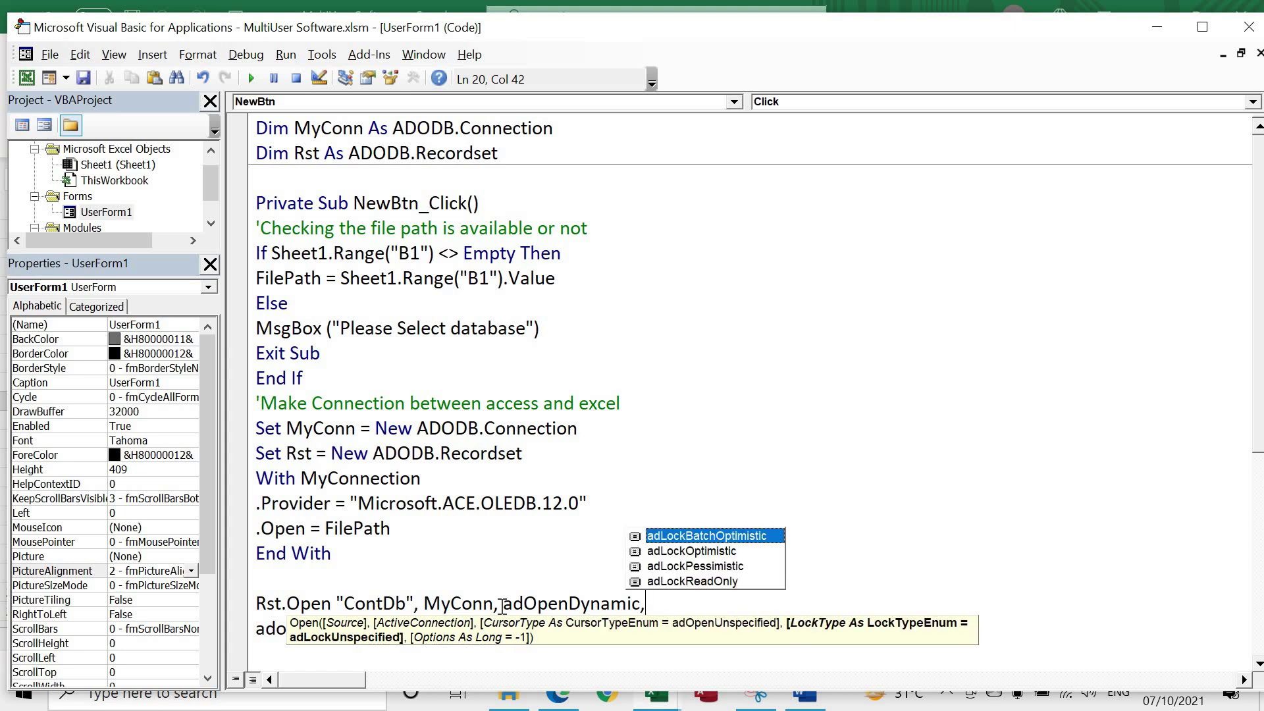
key(Down)
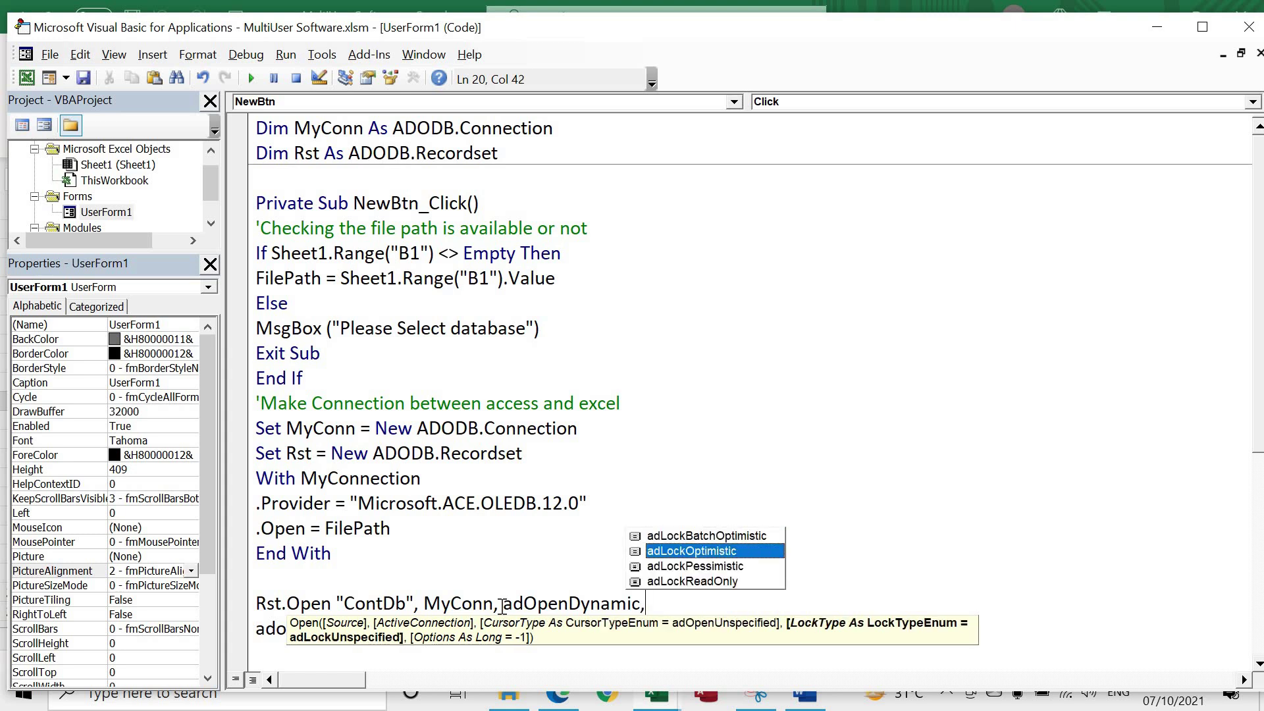
key(Down)
key(Up)
key(Down)
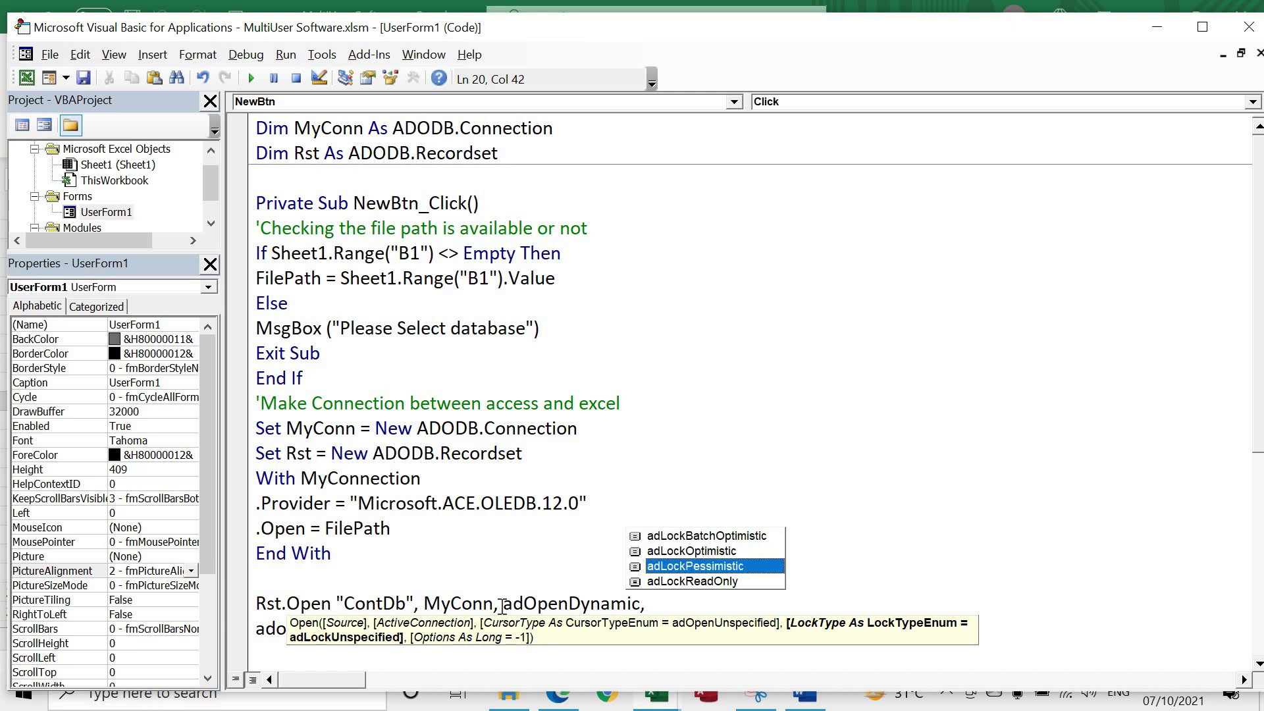
key(Up)
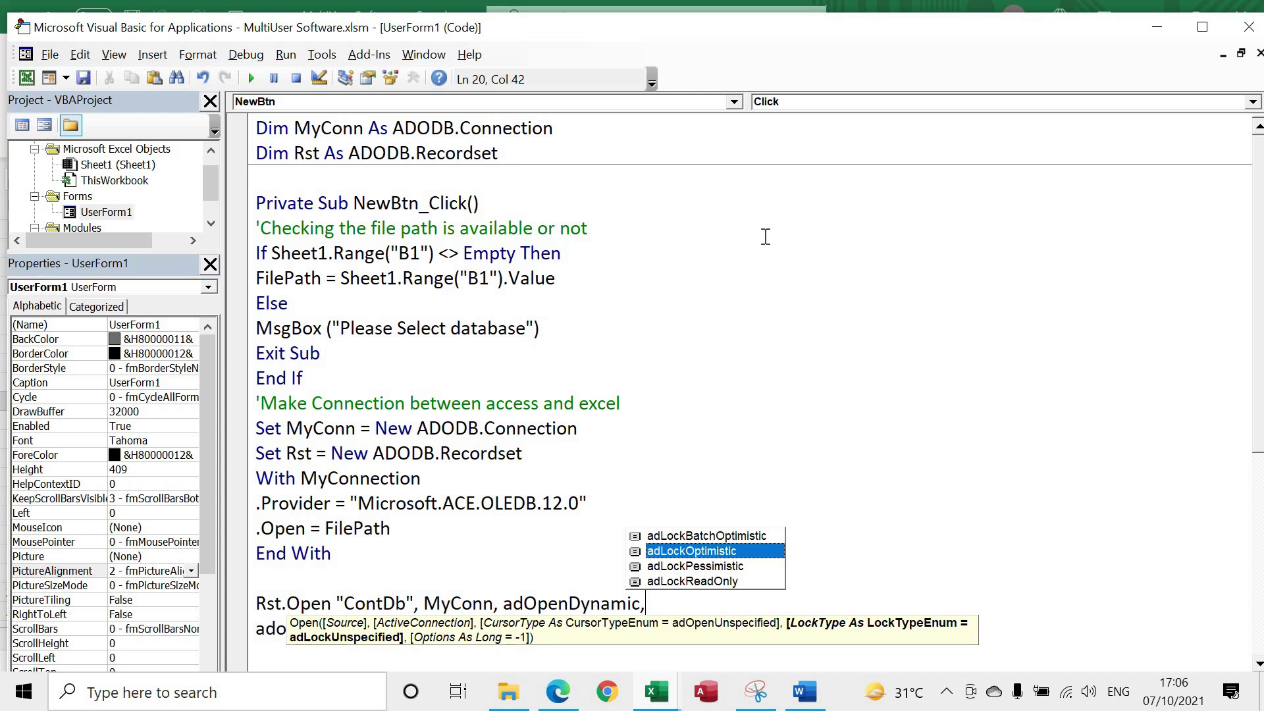
double_click(728, 553)
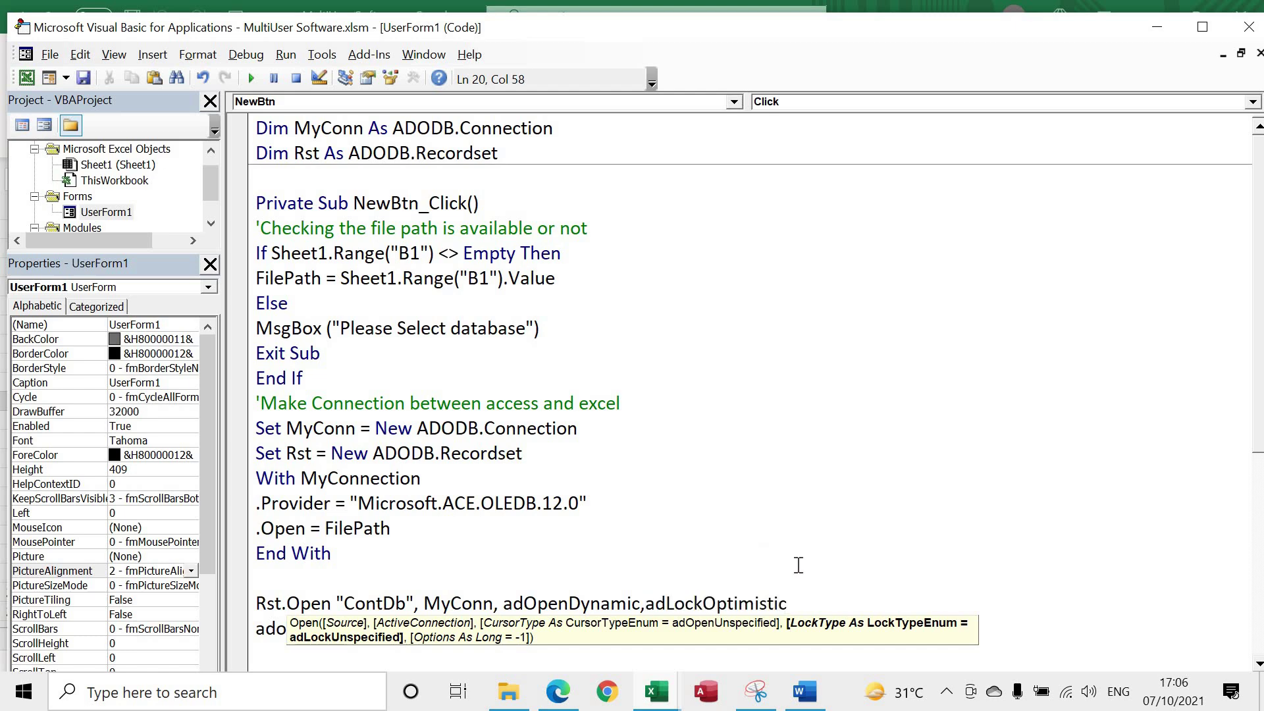
- Delete the leftover duplicate arguments line and the blank lines under Rst.Open
scroll(799, 565, down, 2)
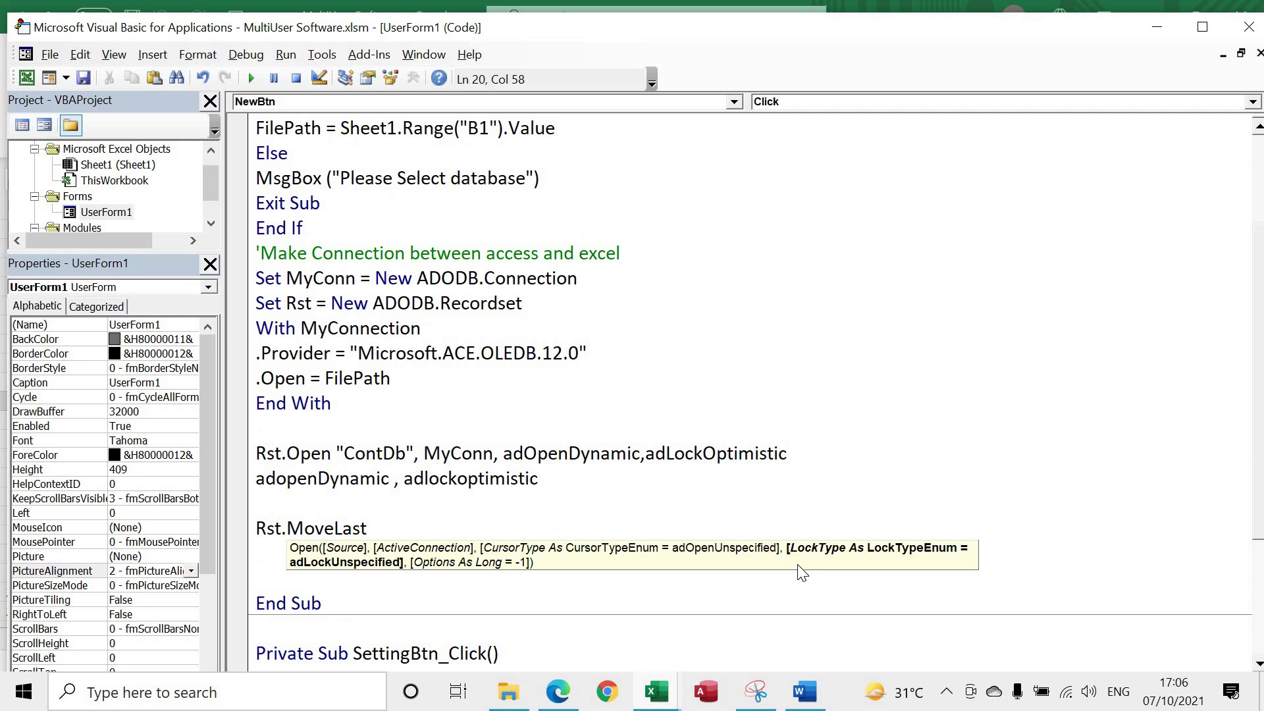
key(Down)
key(ctrl+shift+Left)
key(ctrl+shift+Left)
key(ctrl+shift+Left)
key(ctrl+shift+Left)
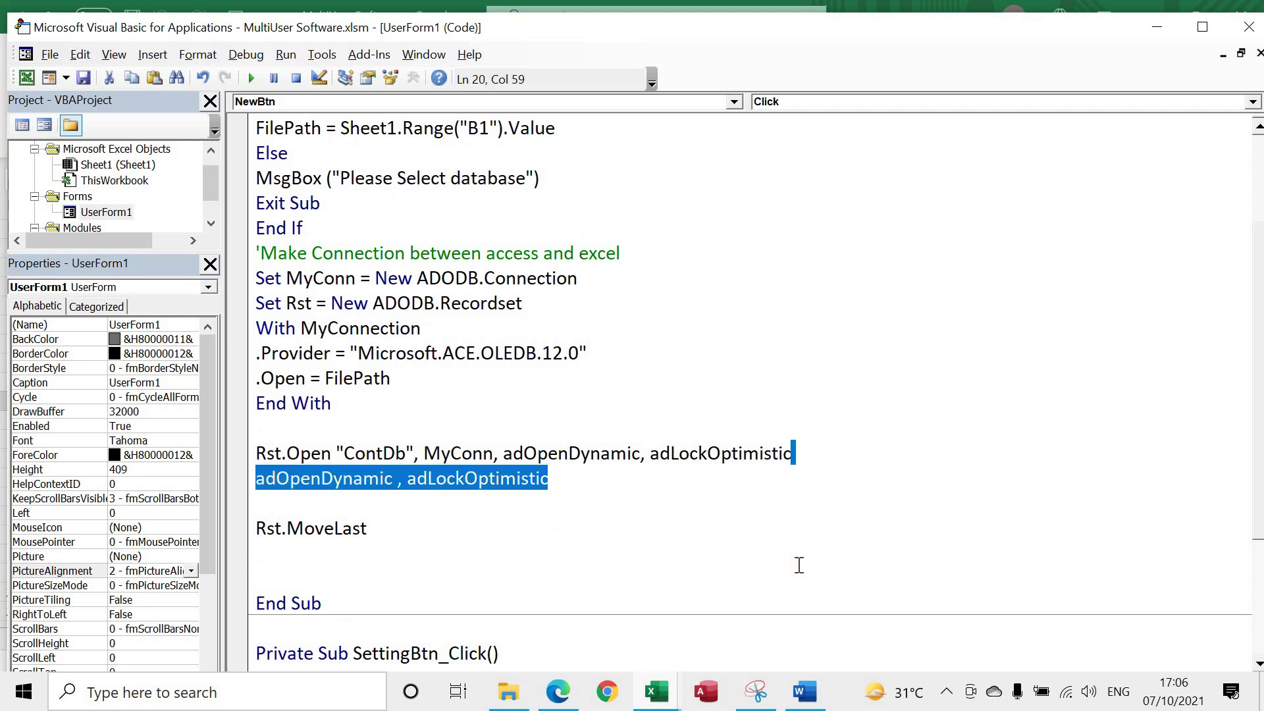
key(shift+Right)
key(Delete)
key(Delete)
key(BackSpace)
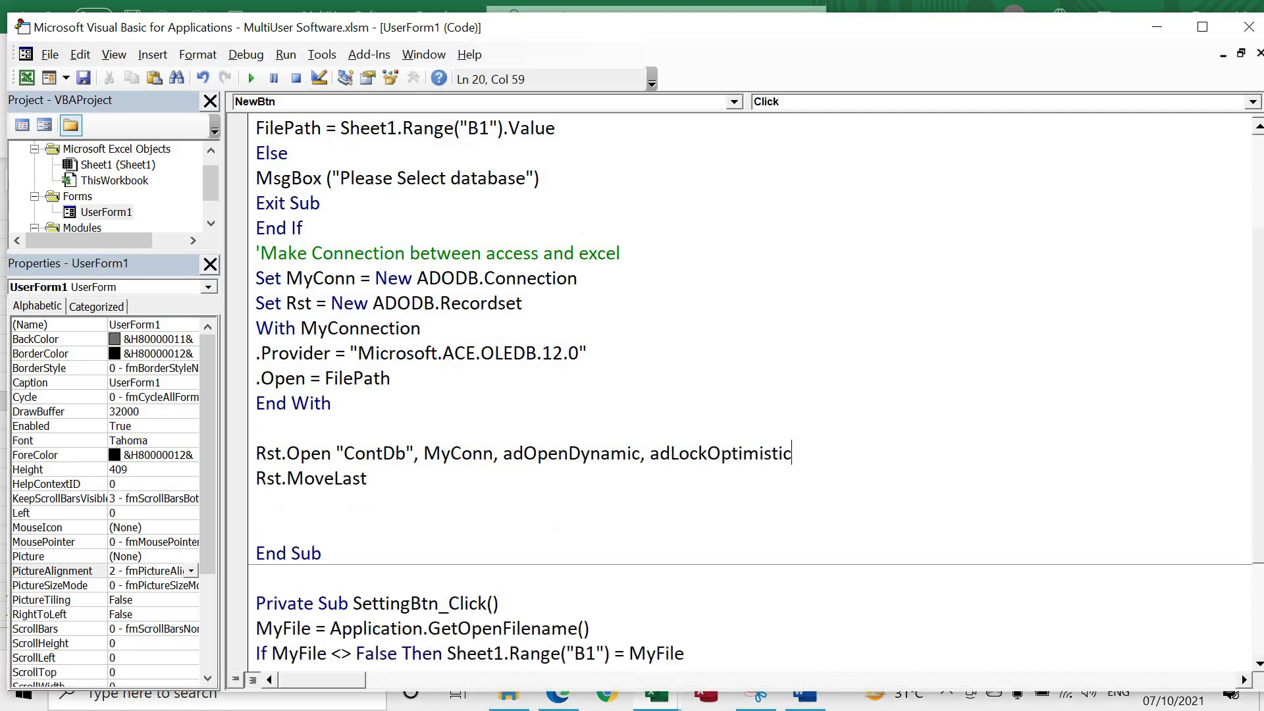
key(Down)
- Retype Rst.MoveLast using autocompletion, then bring up Access
key(BackSpace)
key(BackSpace)
key(BackSpace)
key(BackSpace)
key(BackSpace)
key(BackSpace)
key(BackSpace)
key(BackSpace)
key(BackSpace)
text(rst)
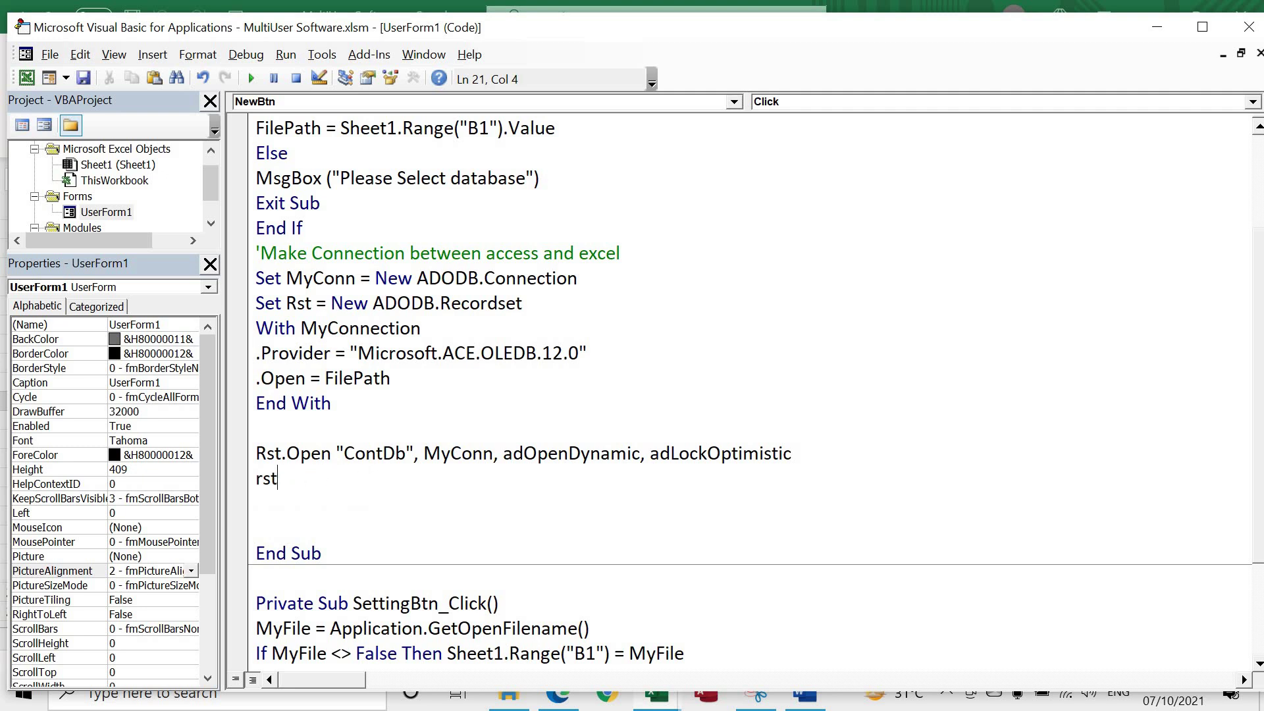
text(.mov)
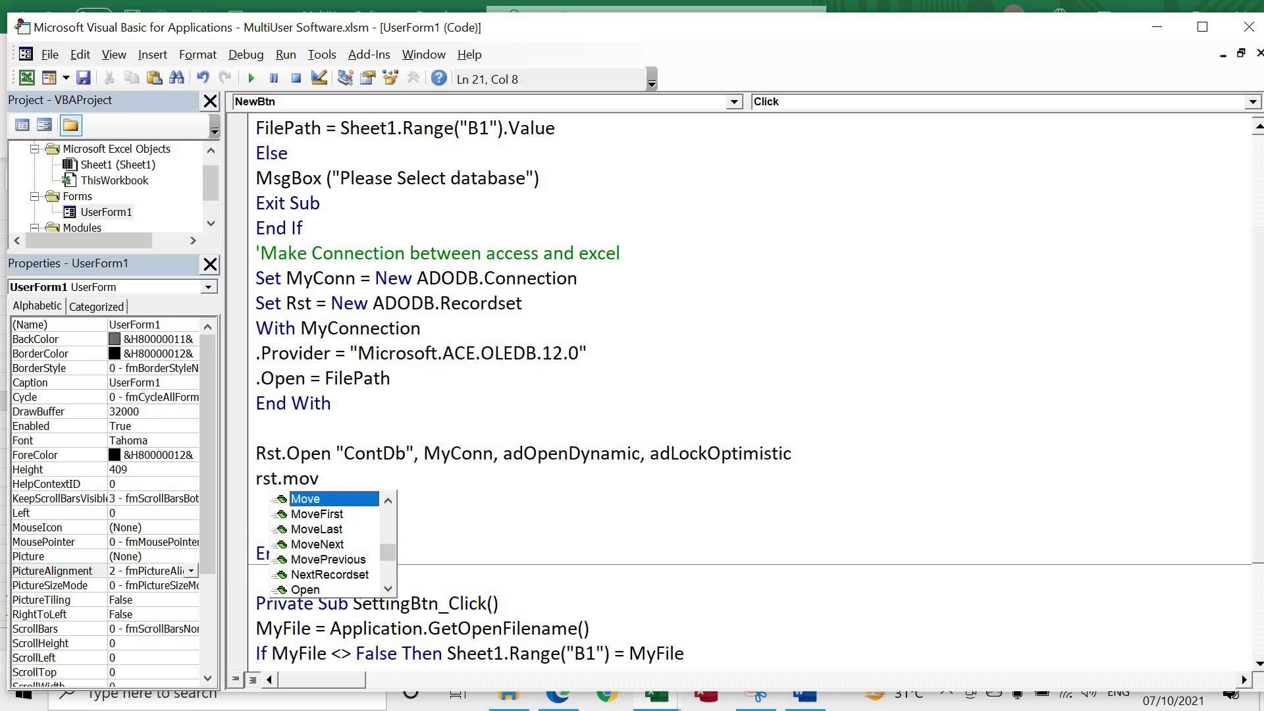
text(las)
key(BackSpace)
key(BackSpace)
key(BackSpace)
text(ela)
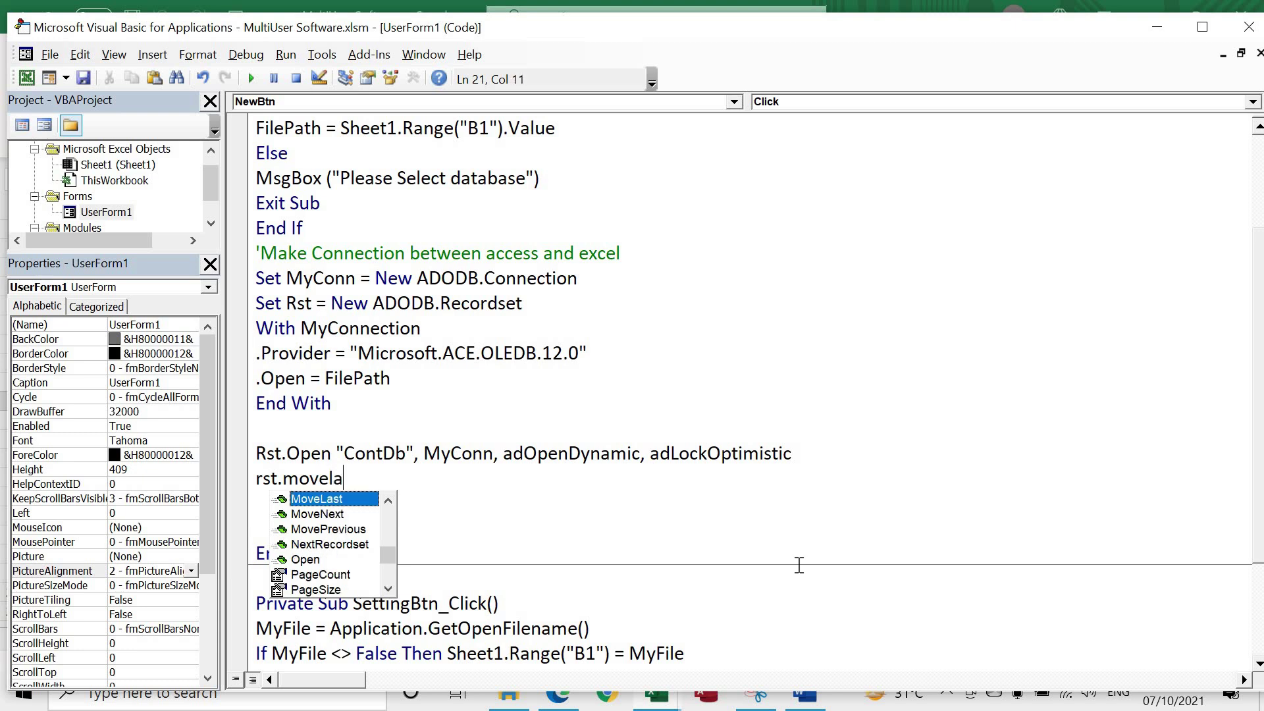
key(Tab)
key(Return)
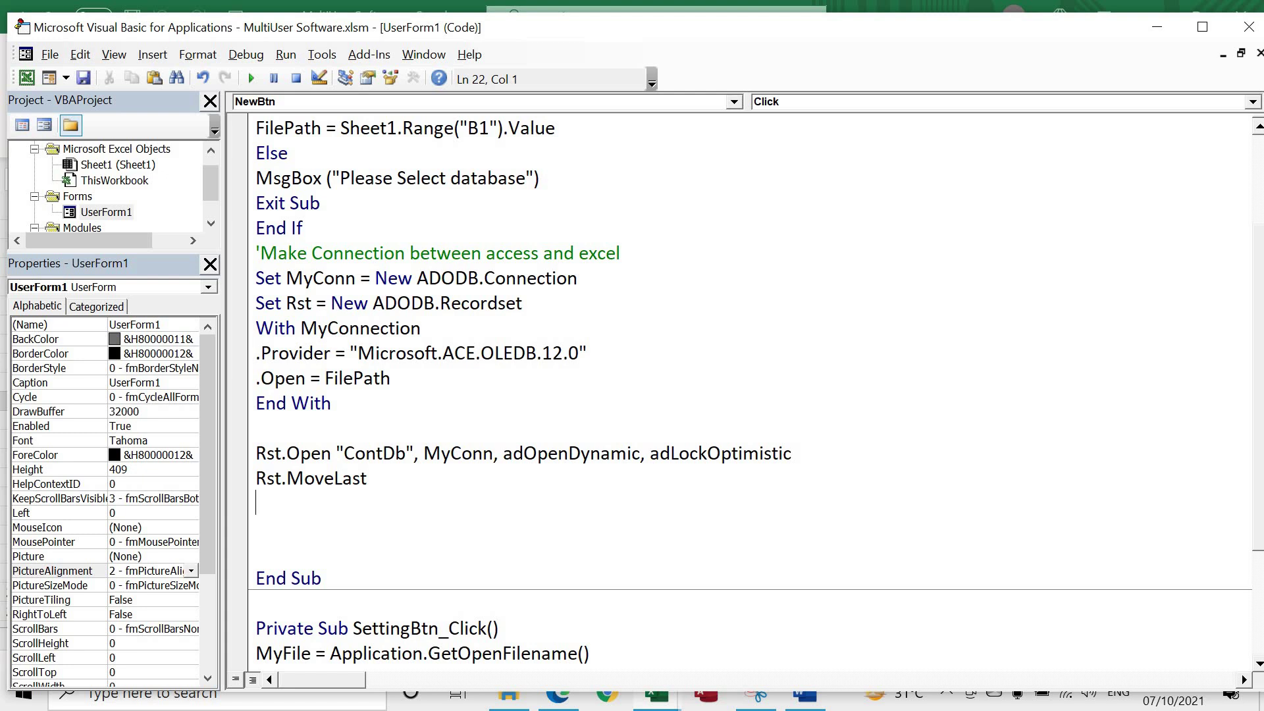
click(707, 701)
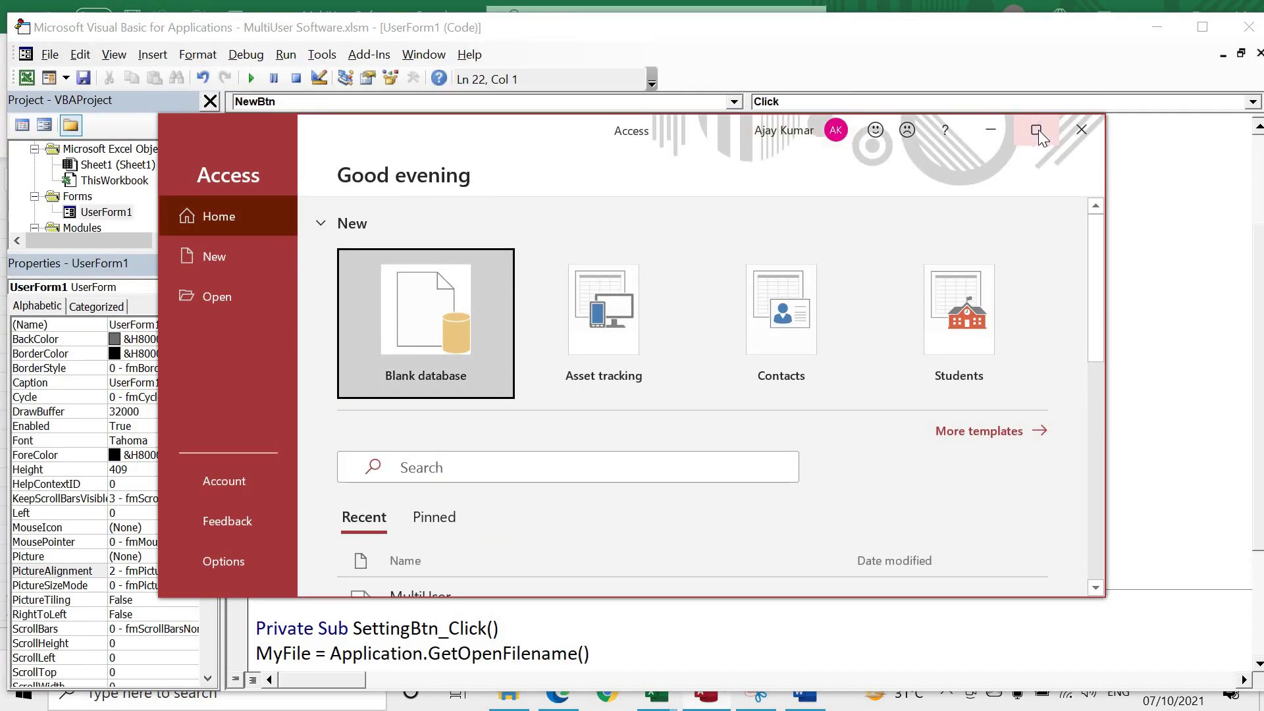
- Open ContDb in the MultiUser database, see it has no records, and return to VBA
click(1038, 129)
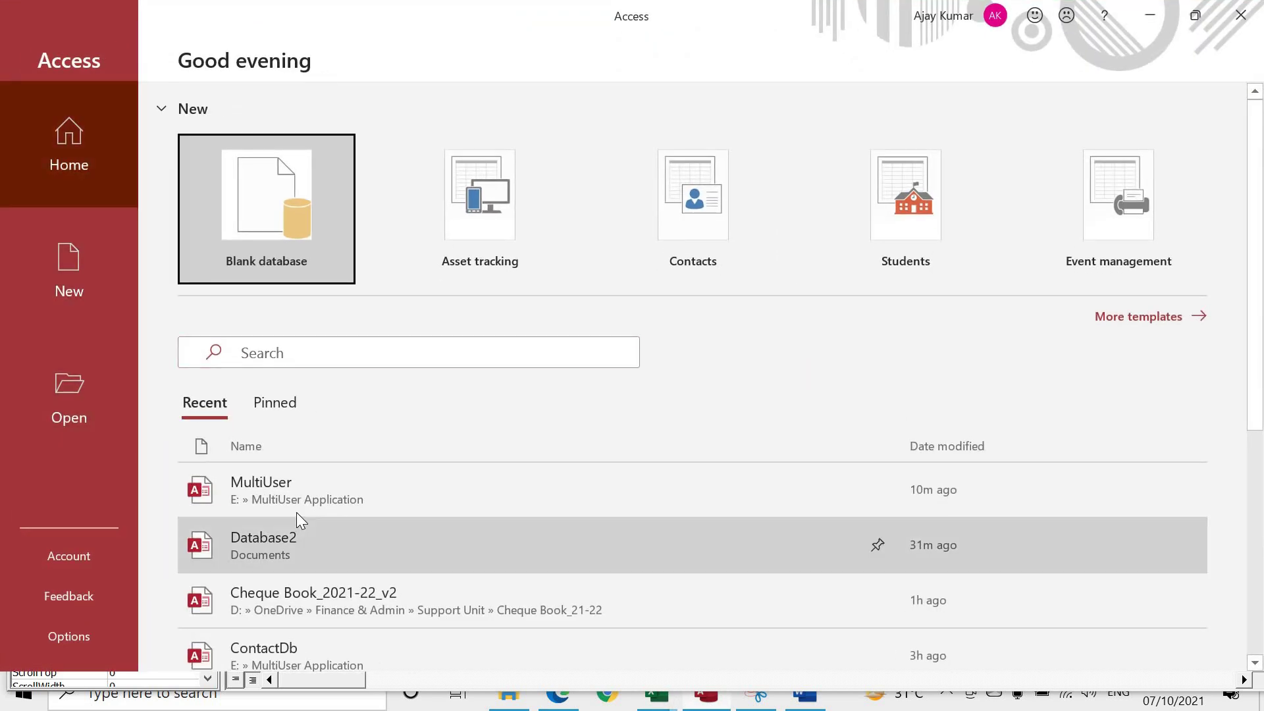
click(308, 508)
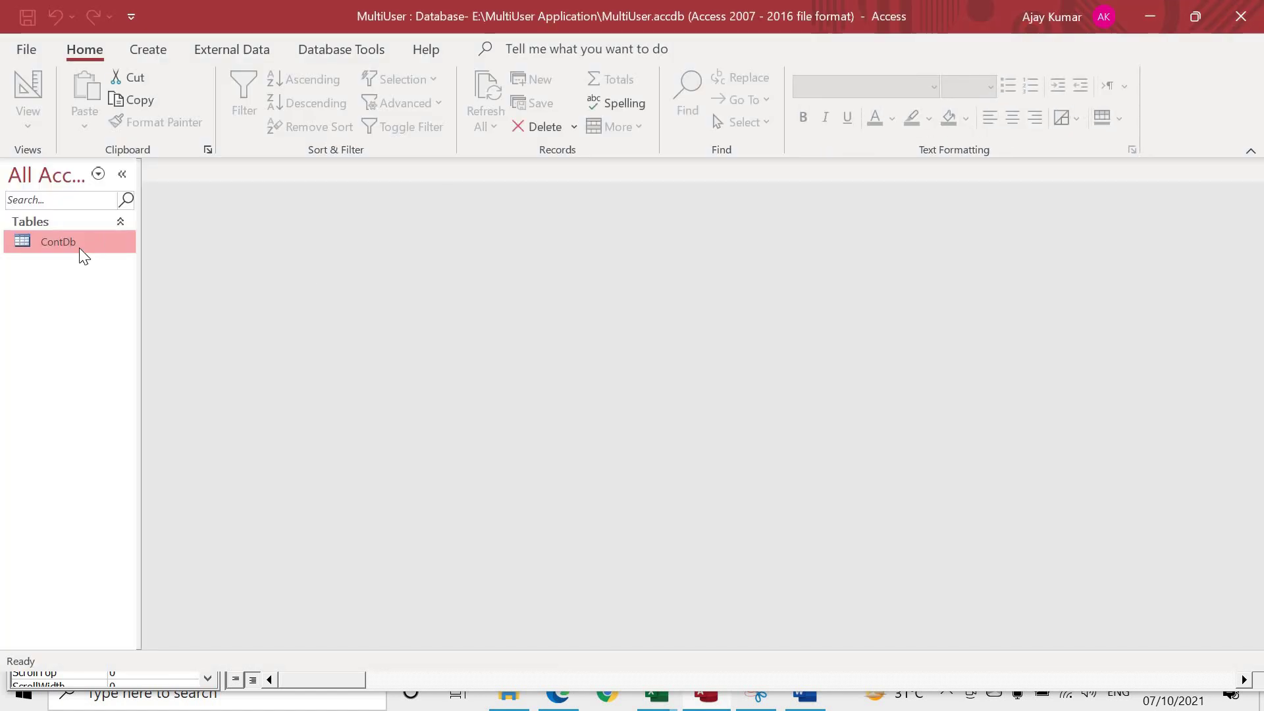
double_click(84, 256)
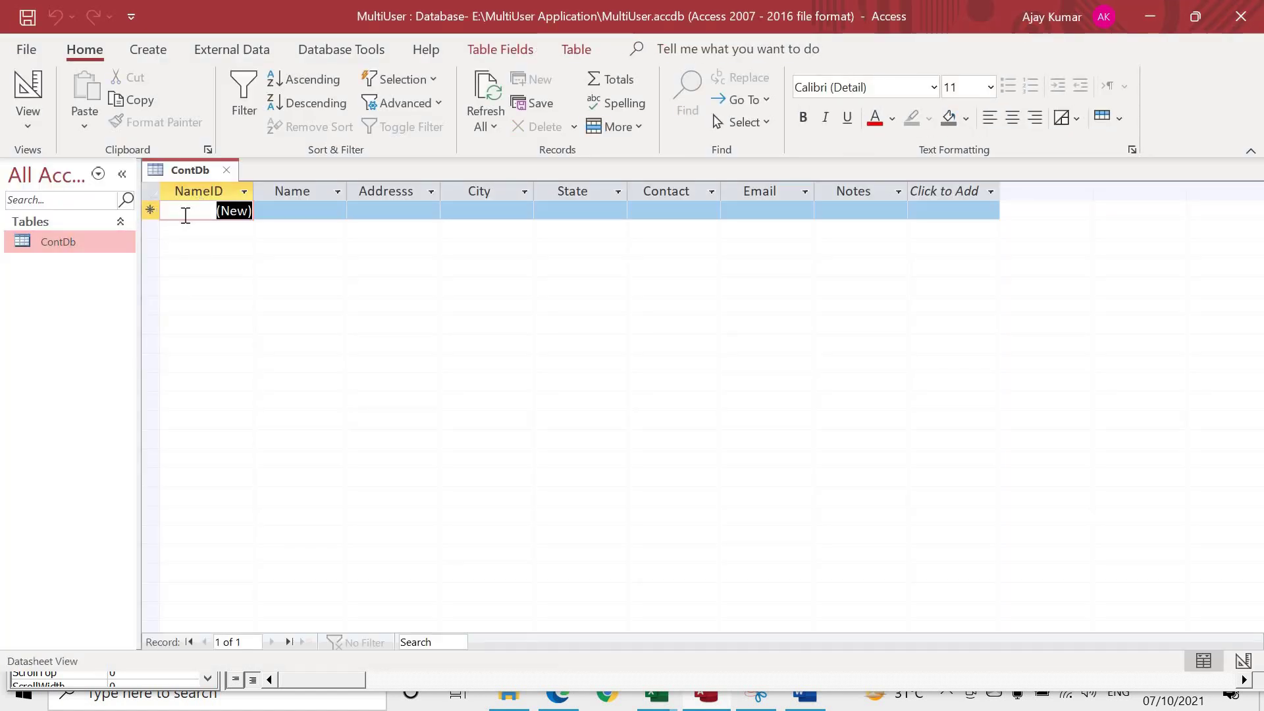
click(148, 210)
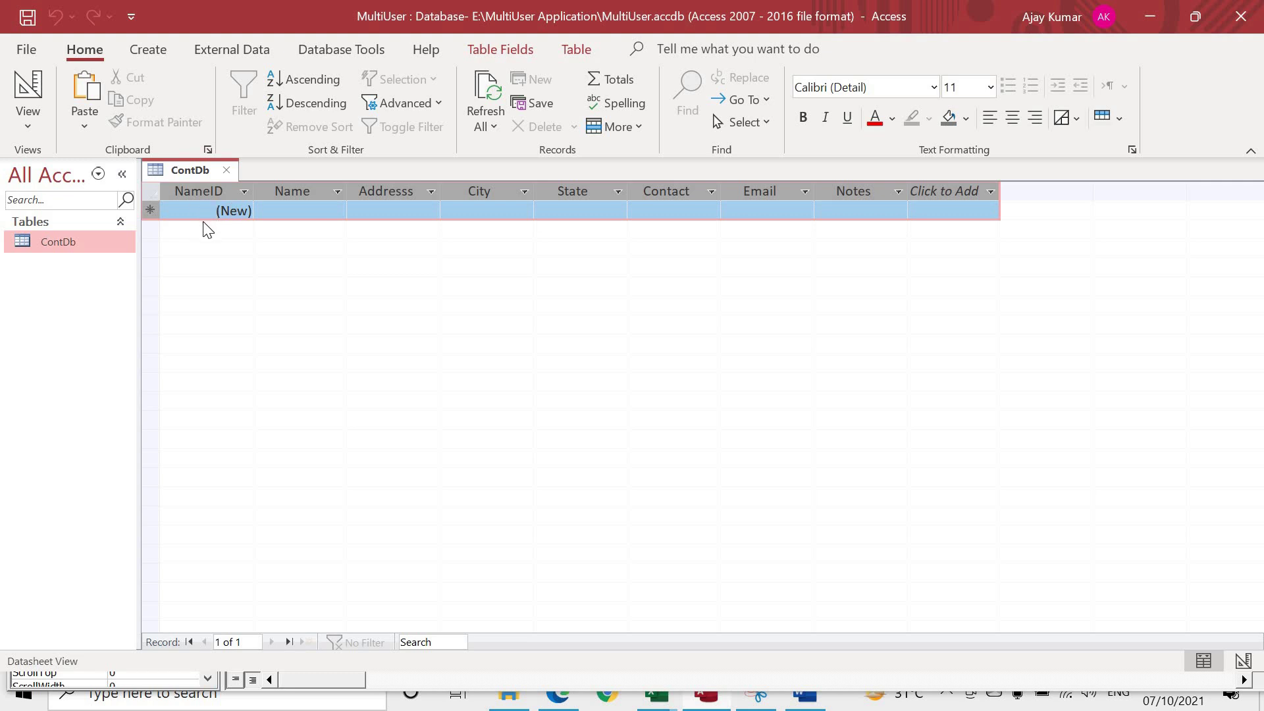
key(alt+Tab)
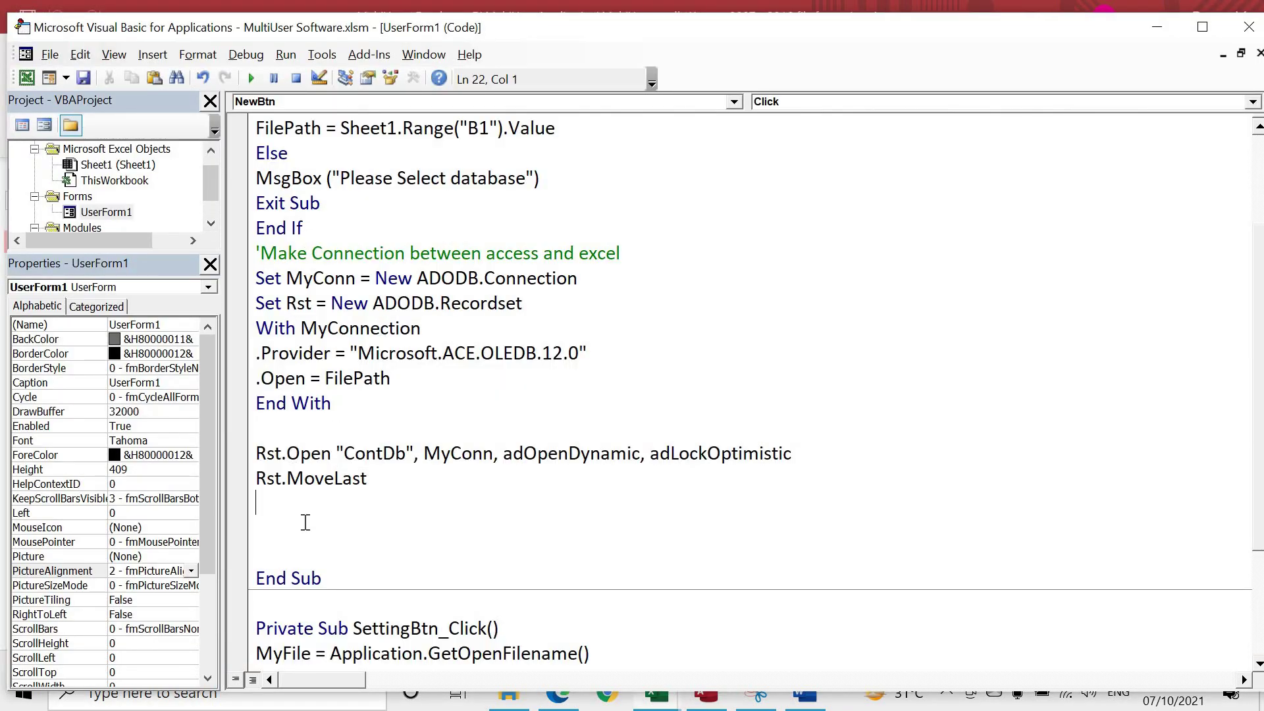
- Add 'MyValue = rst.fields(0)' below Rst.MoveLast and run the form with F5
text(MyValue)
text( = rst)
text(.fields(0)
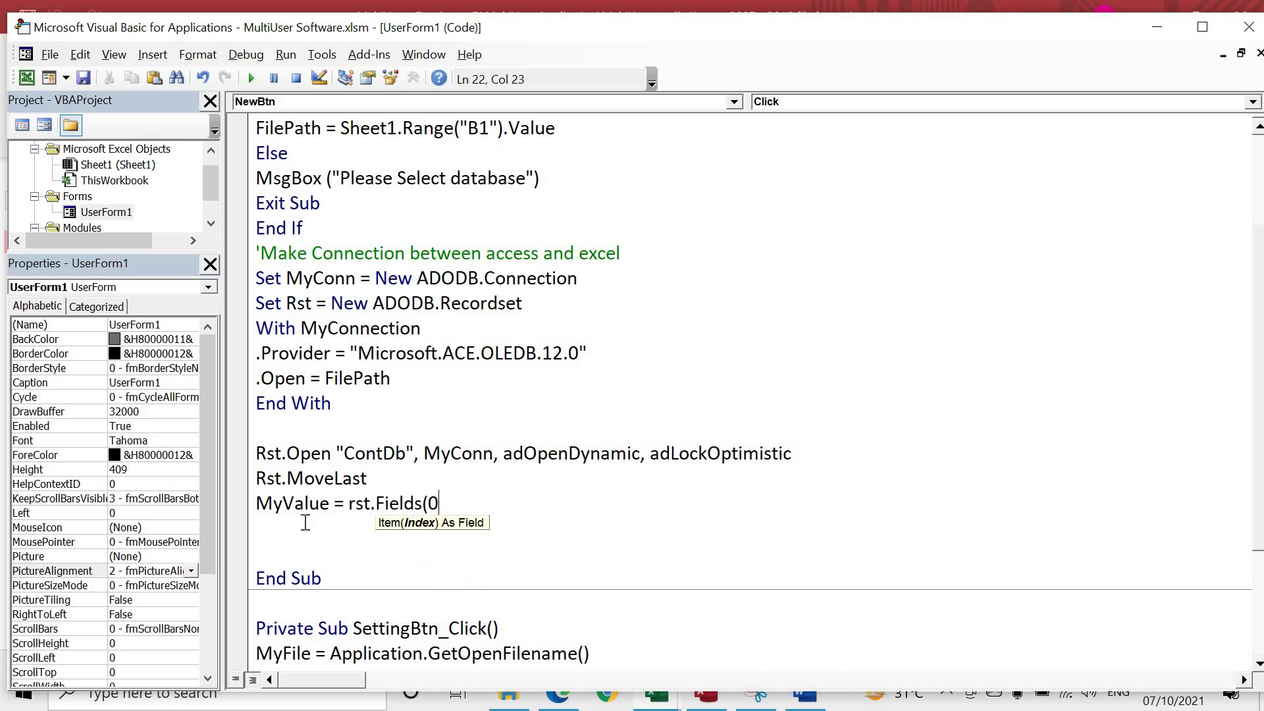
text())
key(F5)
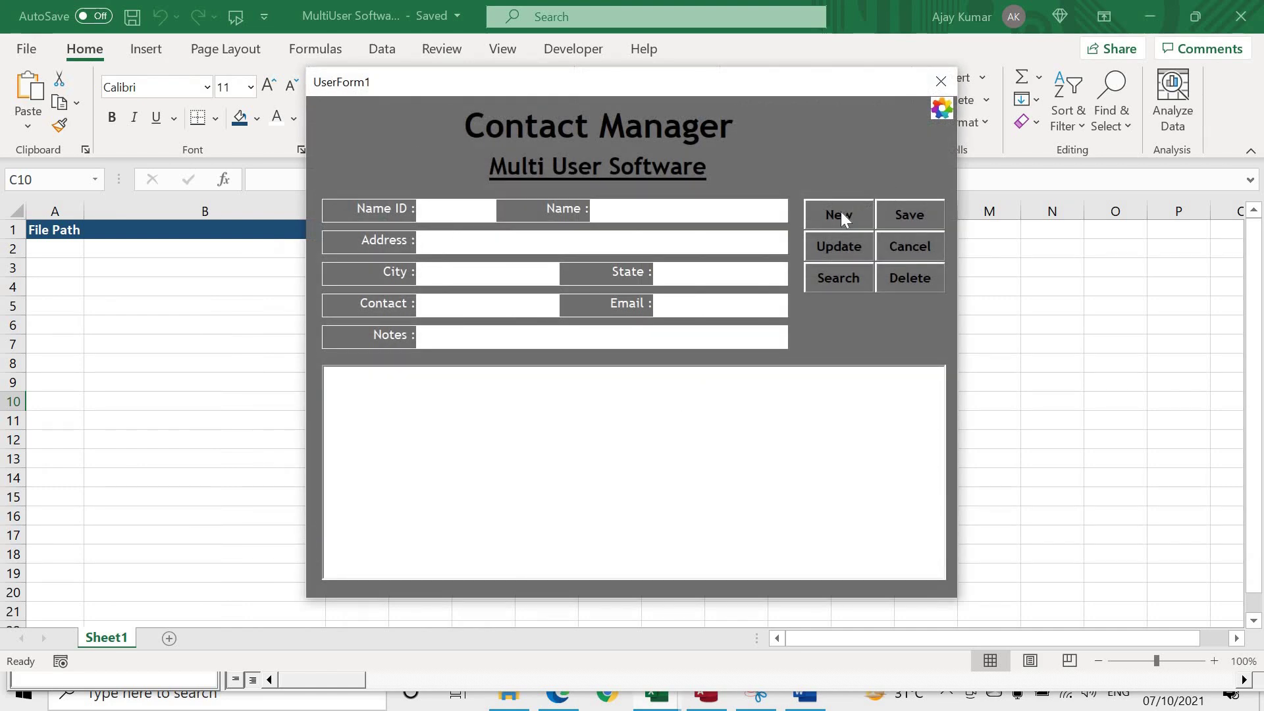
- Test New without a database set, dismiss the Please Select database message, and reset the code
click(840, 212)
key(F8)
key(F8)
key(F8)
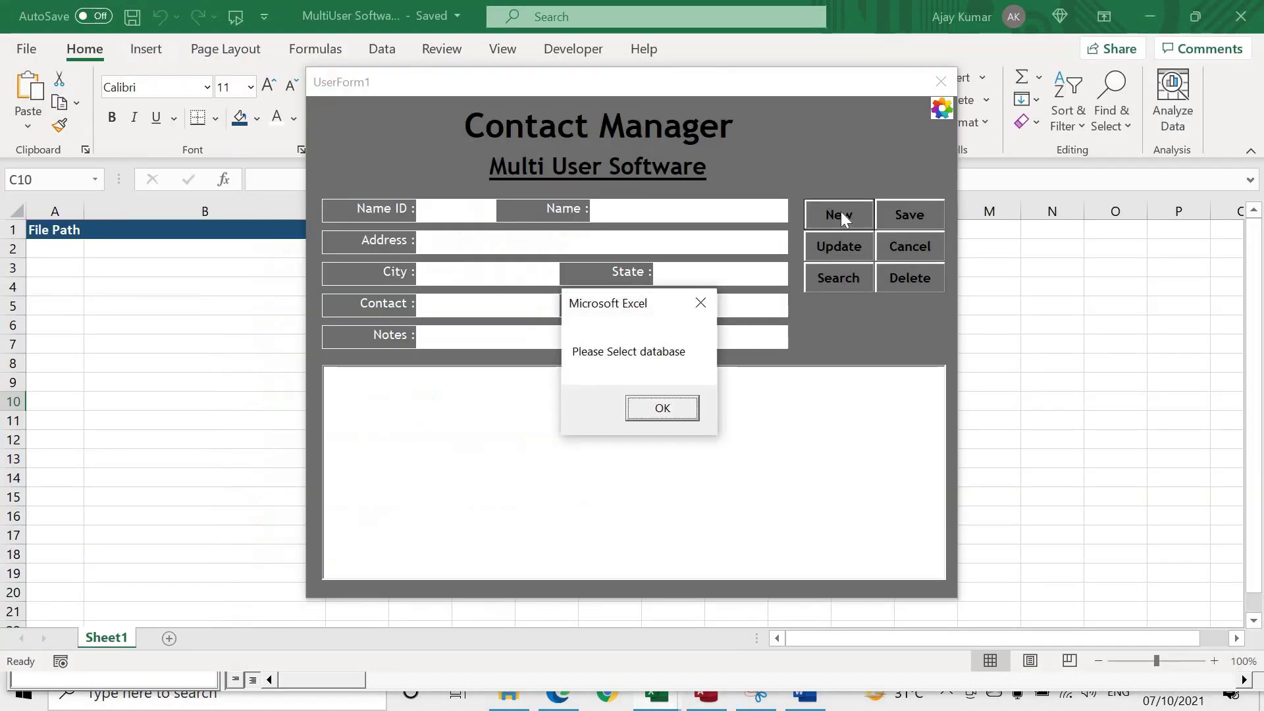
key(Return)
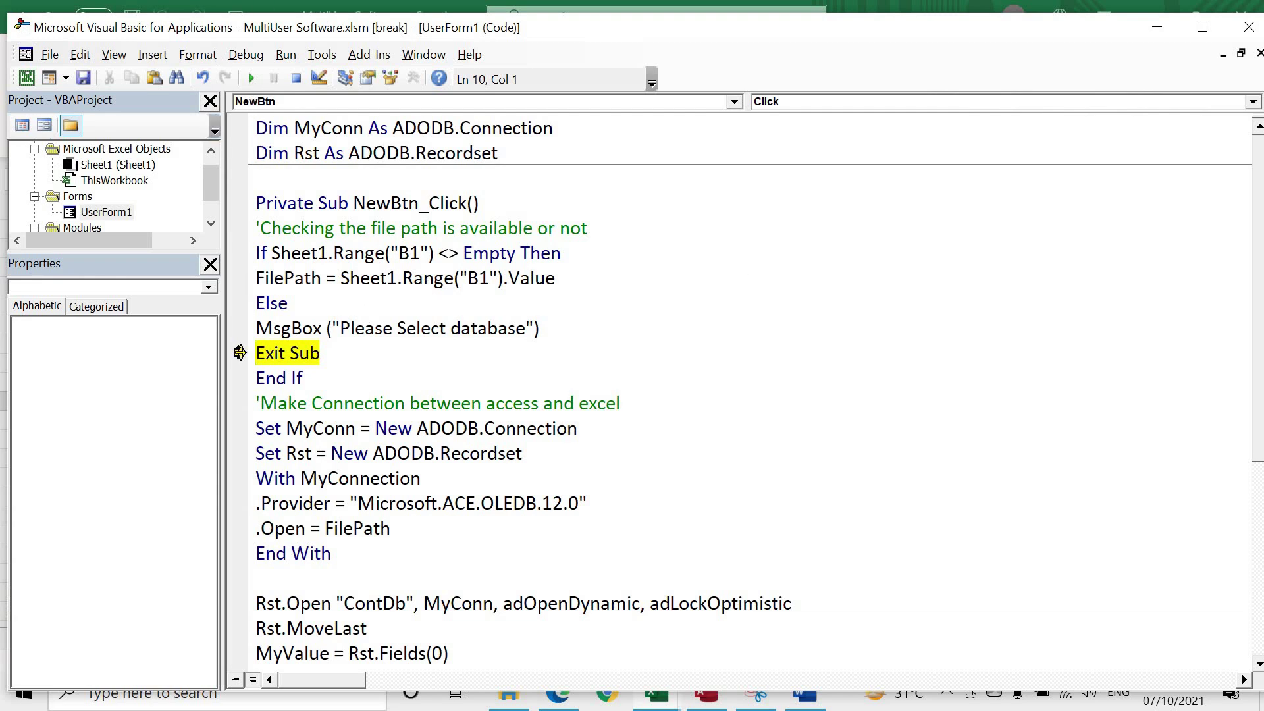
mouse_move(239, 353)
mouse_down()
mouse_move(241, 405)
mouse_move(239, 353)
mouse_up()
click(296, 78)
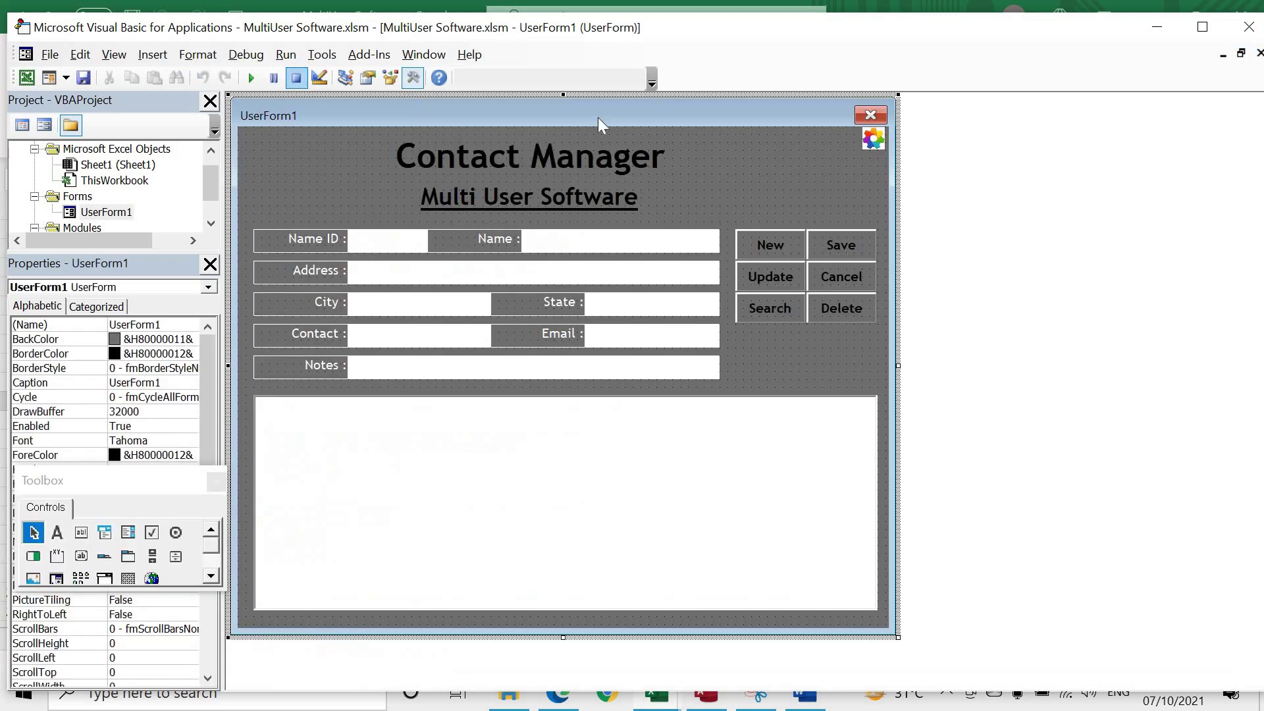
- Rerun the form, choose the MultiUser database file, click New, and debug the resulting error
click(252, 79)
click(943, 114)
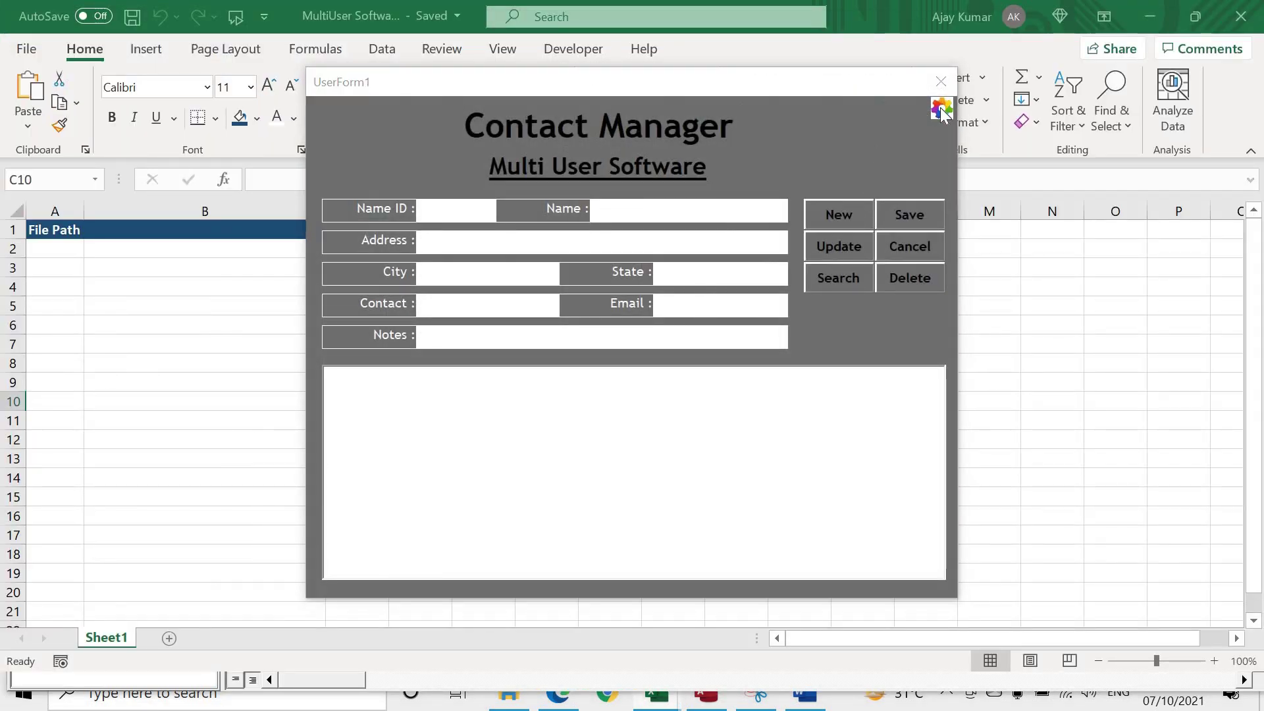
double_click(240, 191)
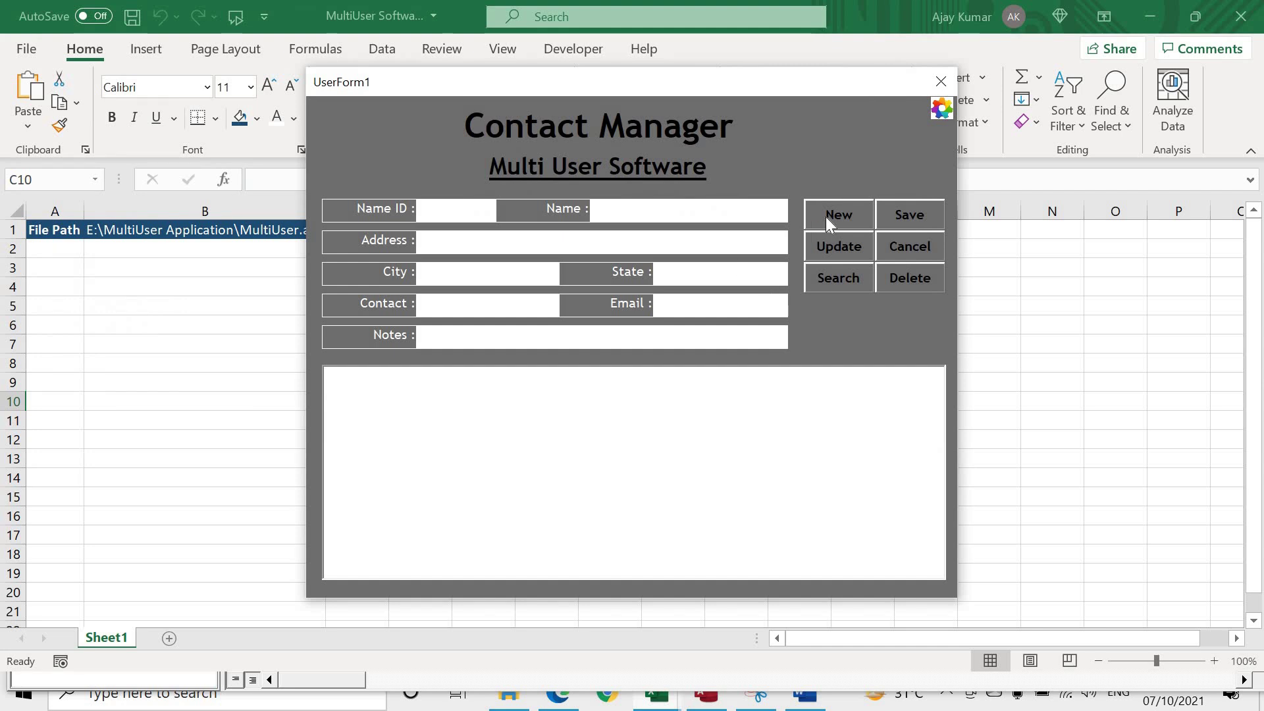
click(825, 216)
click(671, 332)
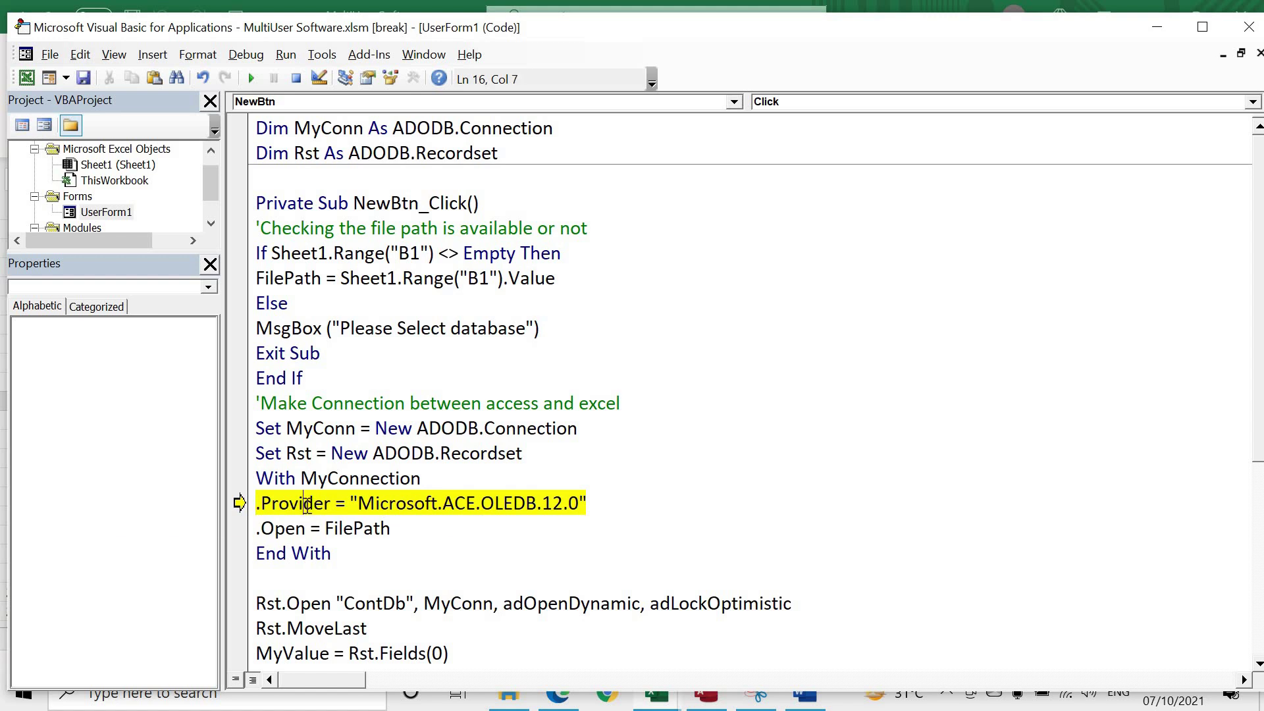
mouse_move(306, 504)
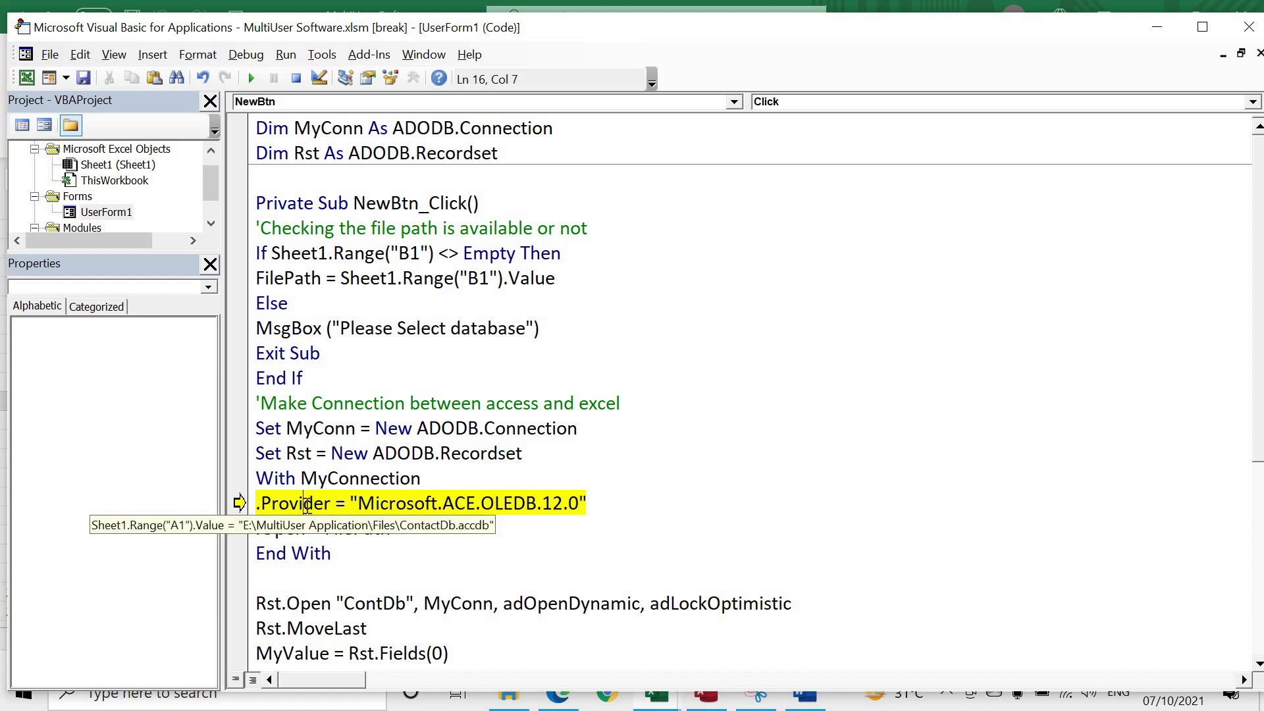
- Shorten 'With MyConnection' to 'With MyConn'
scroll(307, 505, down, 1)
click(452, 403)
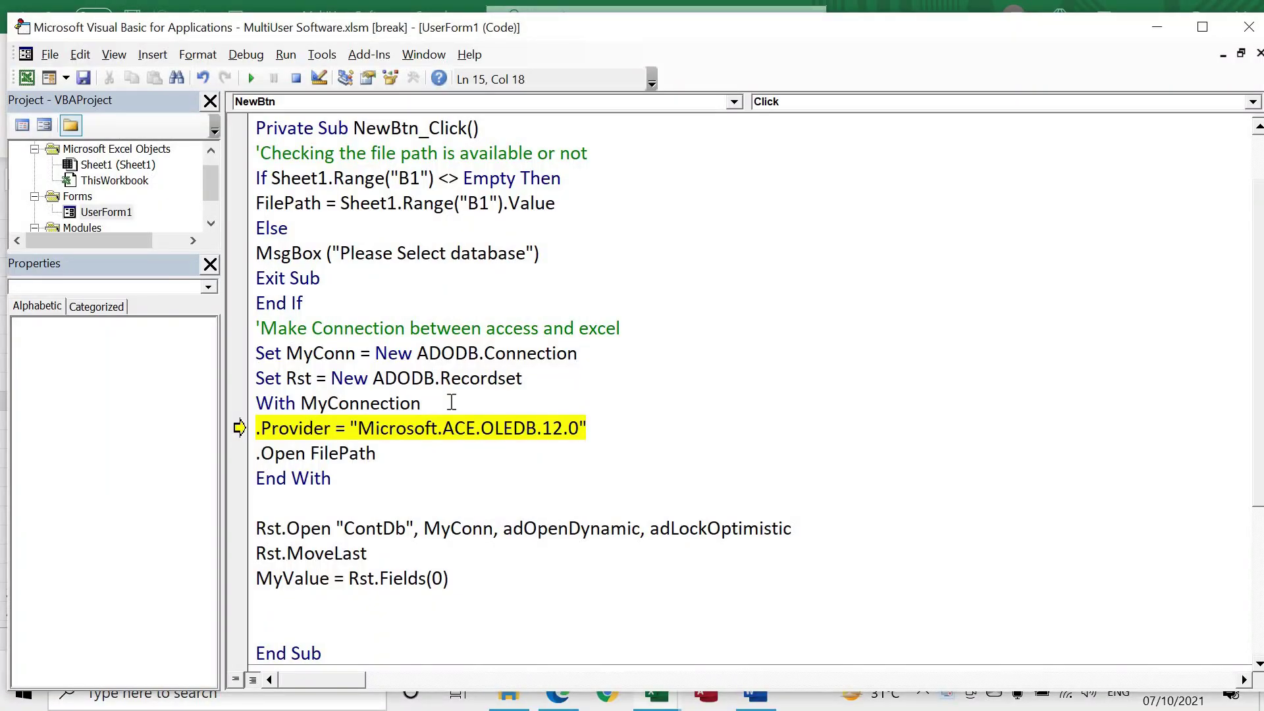
key(shift+Left)
key(shift+Left)
key(shift+Left)
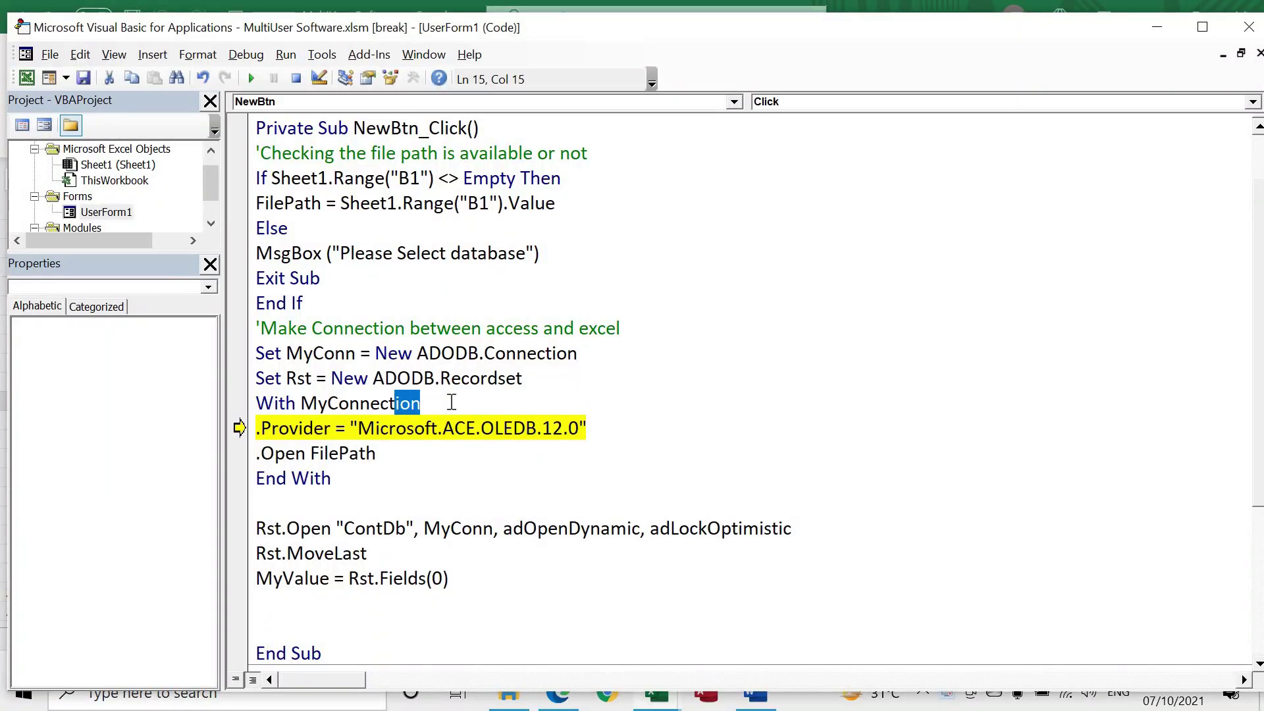
key(shift+Left)
key(shift+Left)
key(shift+Left)
key(Delete)
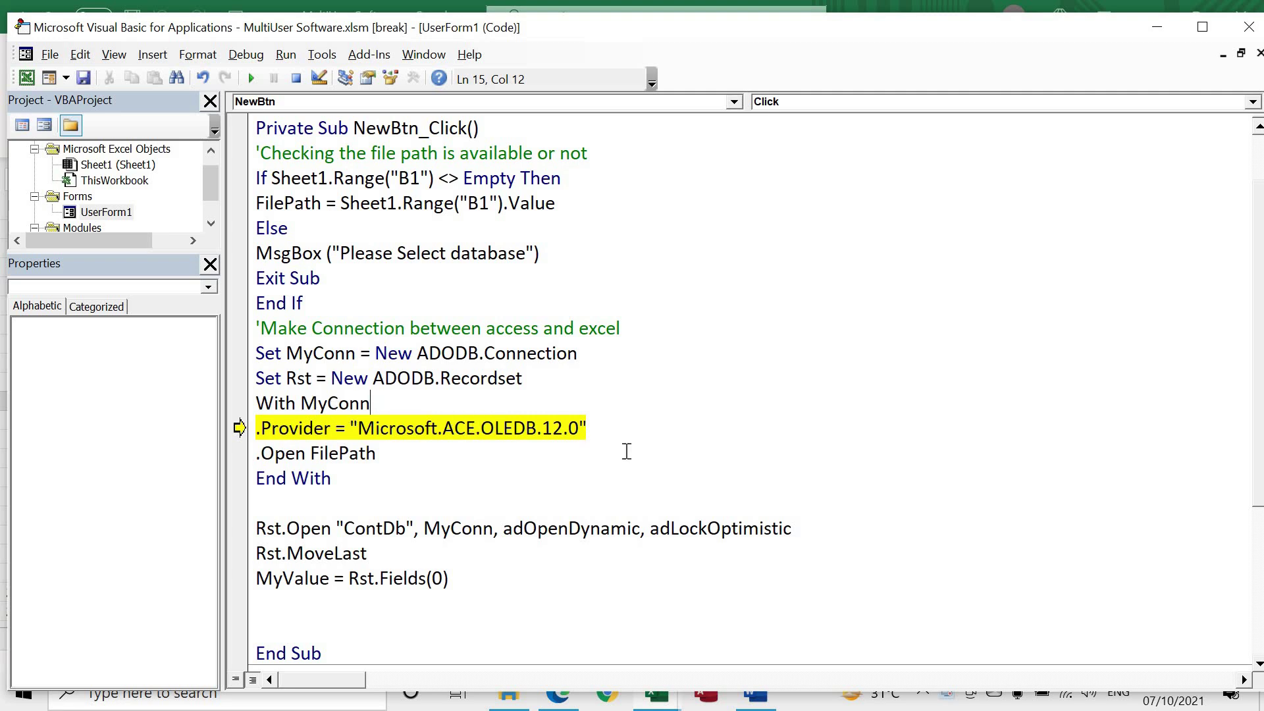
- Reset the project, rerun the form, click New, and step through NewBtn_Click with F8
key(shift+F7)
key(Return)
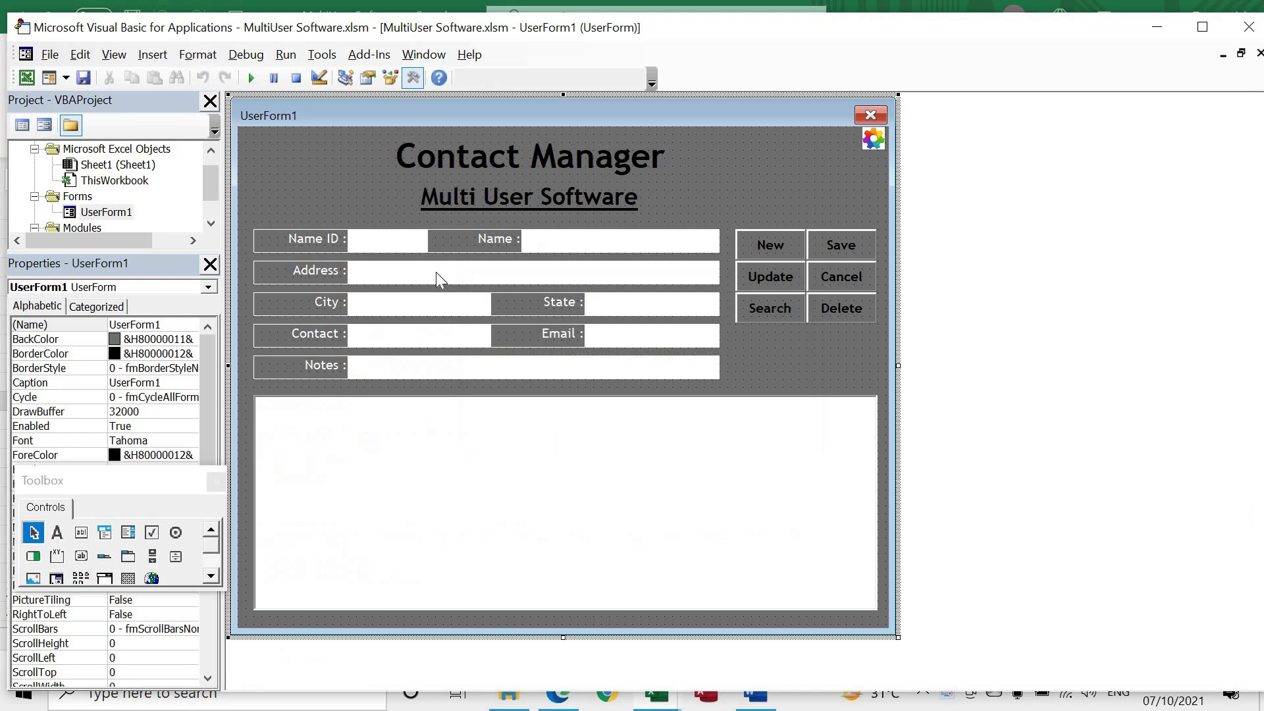
double_click(772, 240)
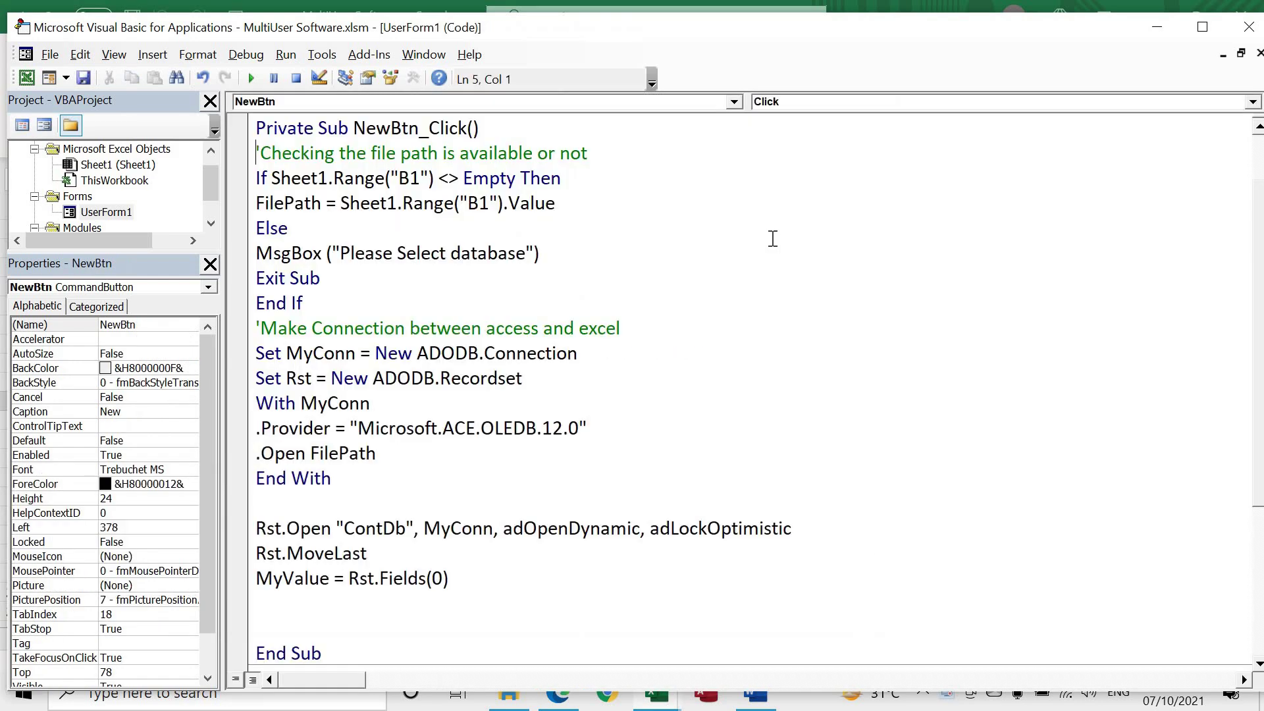
key(F5)
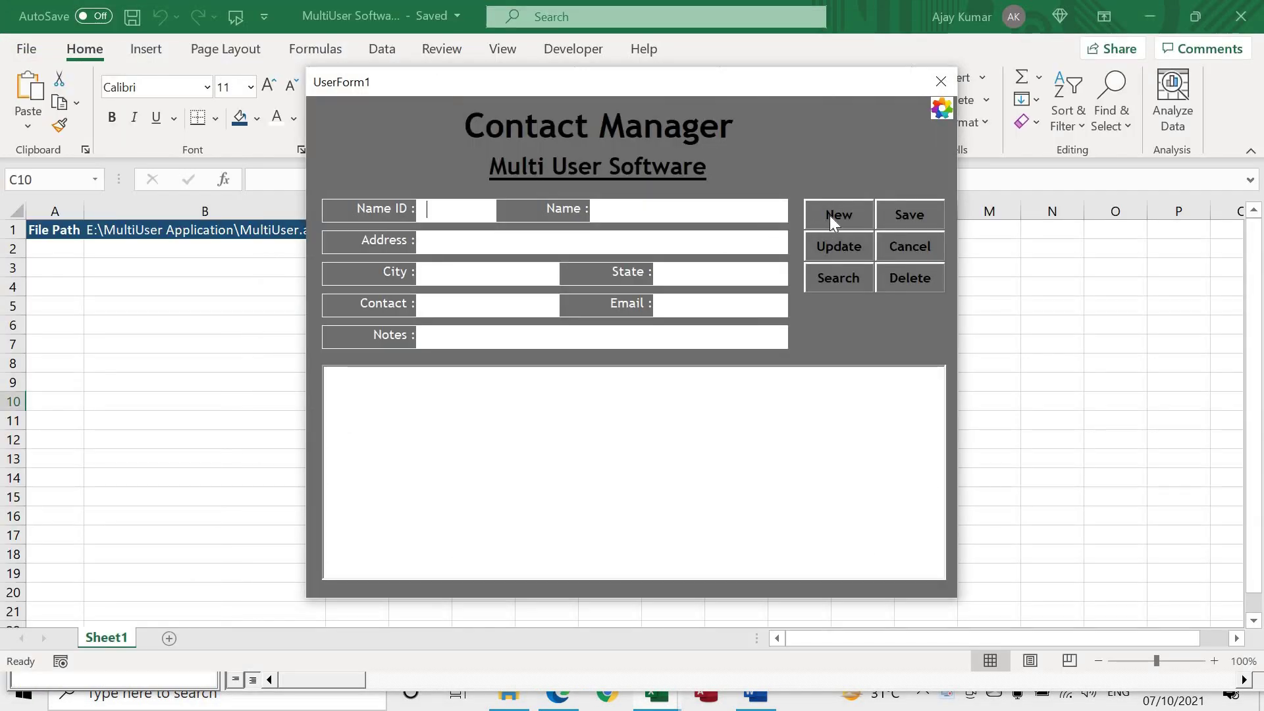
click(829, 215)
key(F8)
key(F8)
key(F8)
key(F8)
key(F8)
key(F8)
key(F8)
key(F8)
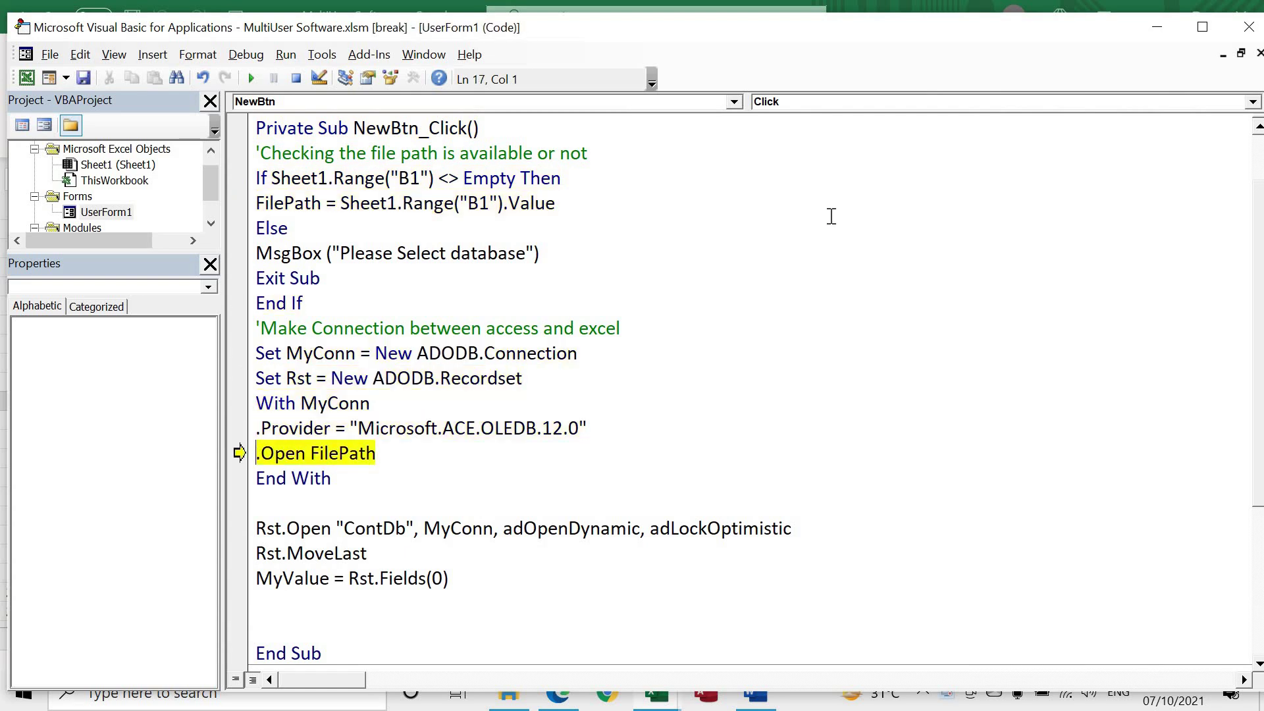
key(F8)
key(F8)
key(F8)
key(F8)
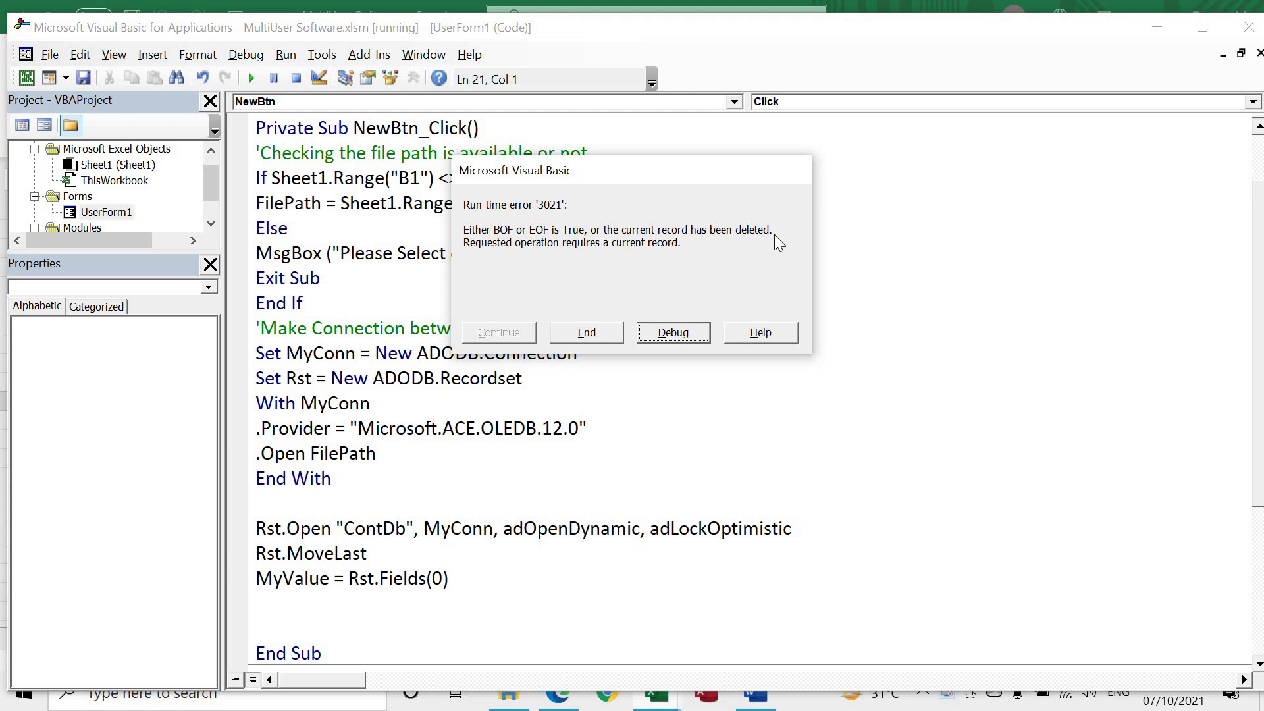
- Debug to the failing Rst.MoveLast line and open the ContDb table in the MultiUser database
click(673, 332)
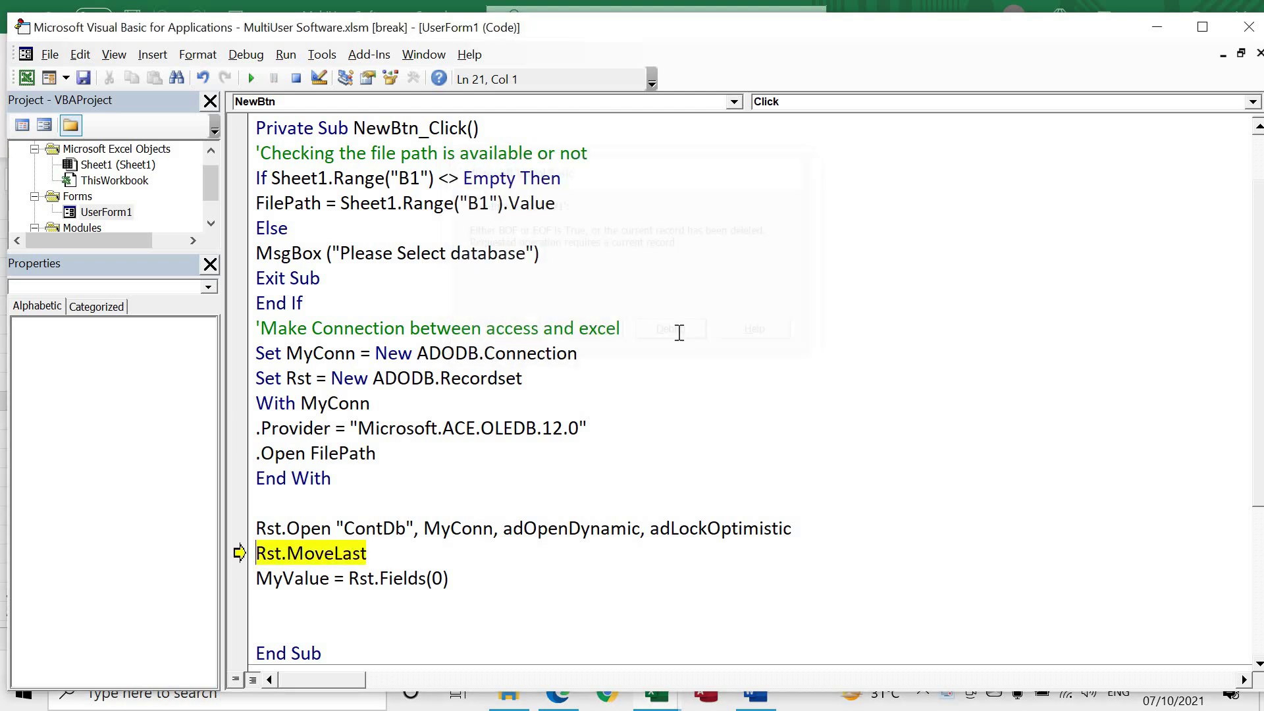
click(707, 698)
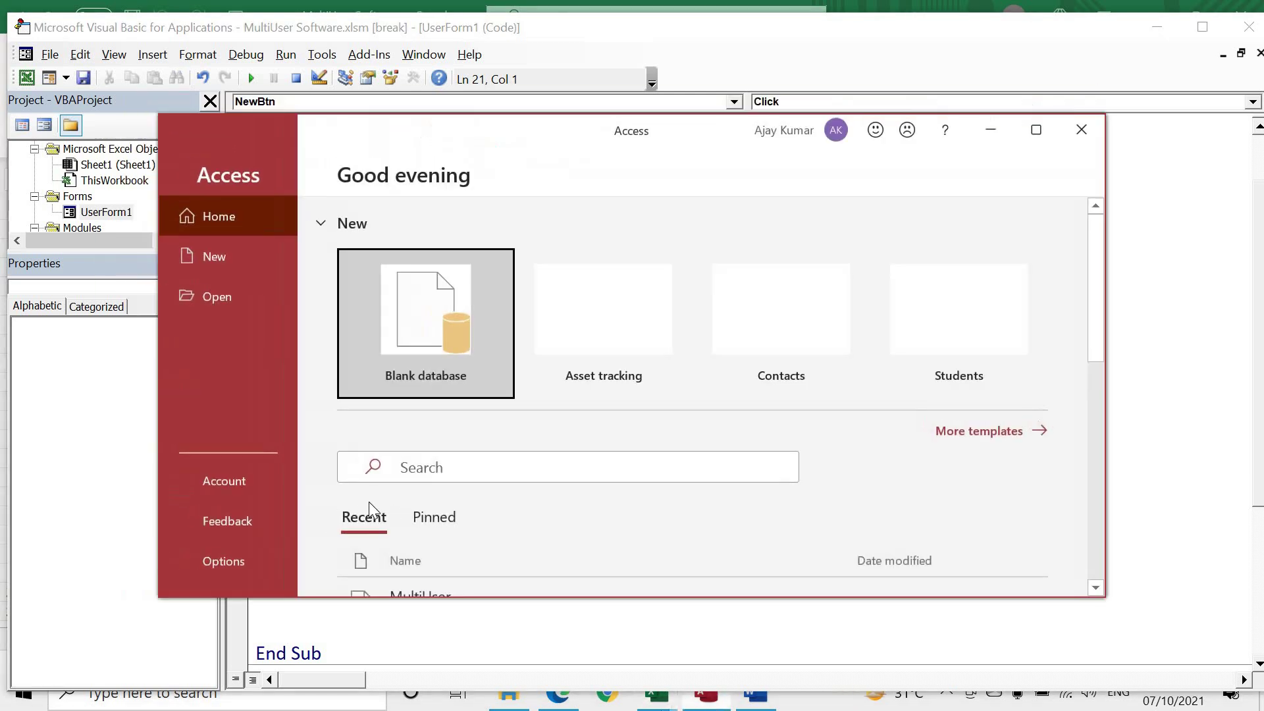
click(1033, 133)
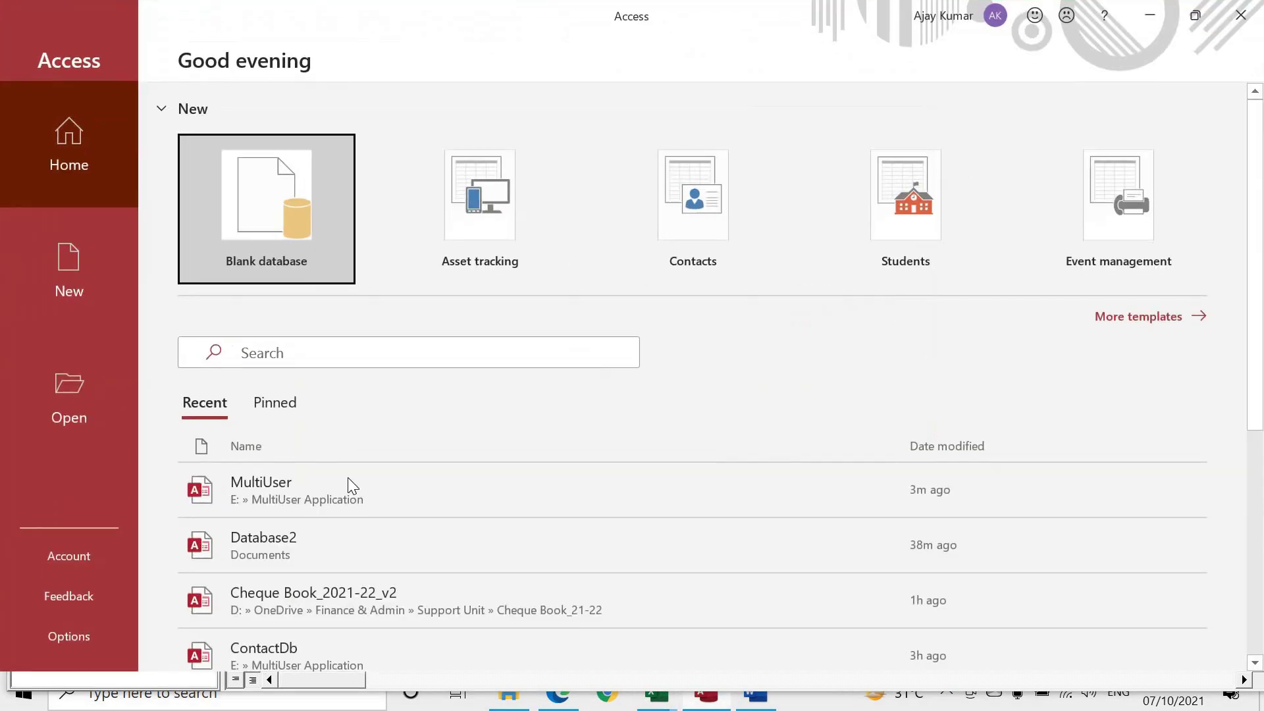
click(337, 478)
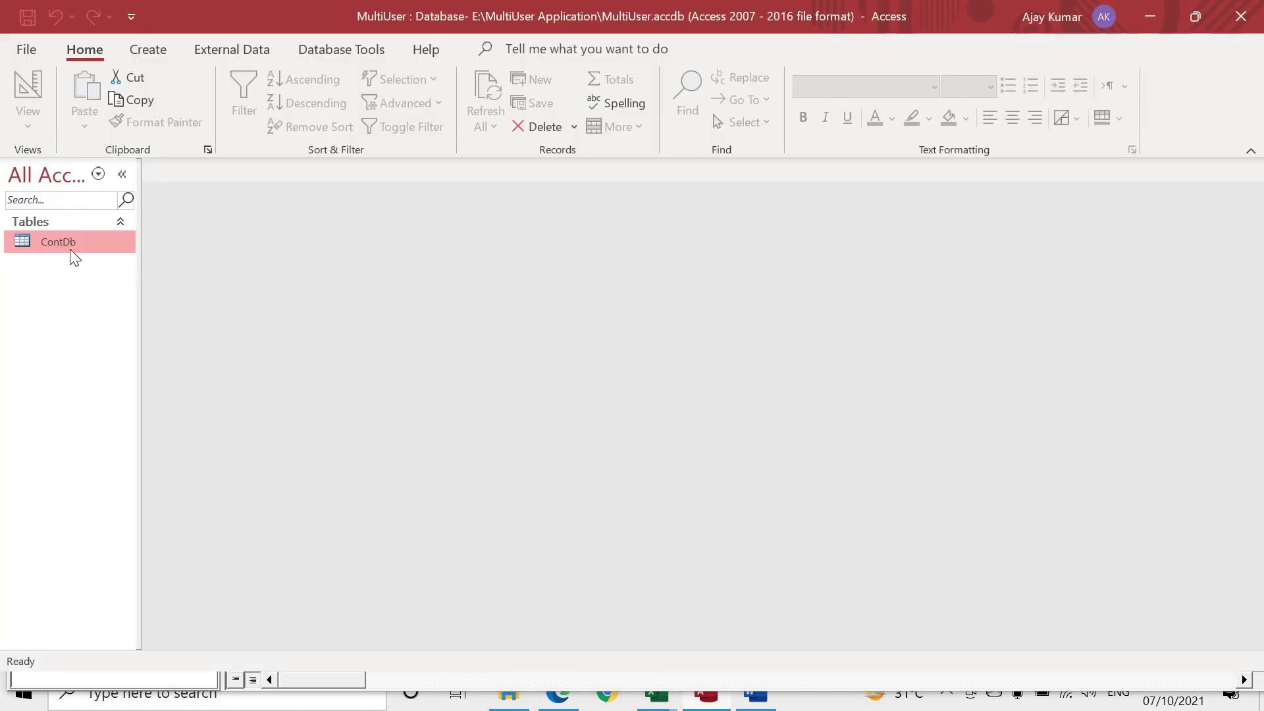
double_click(71, 245)
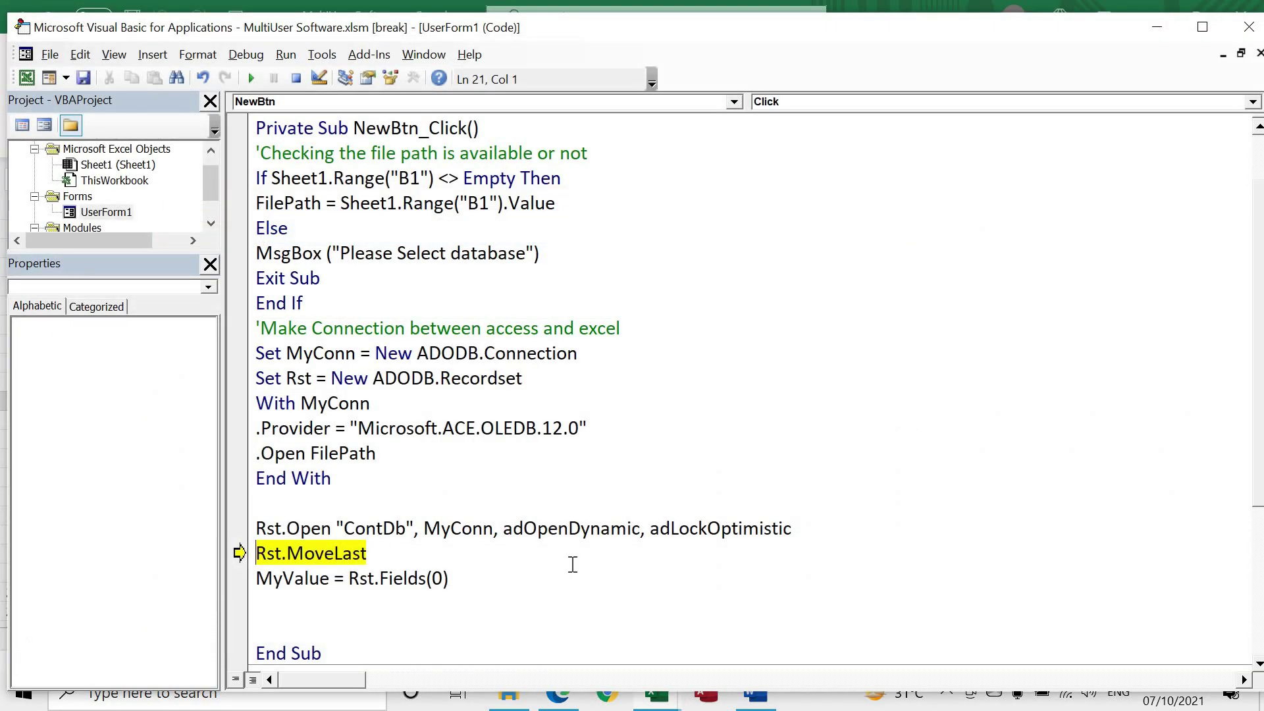
- Begin an 'on Error Go to' line above Rst.MoveLast
key(Return)
key(Up)
text(on Error)
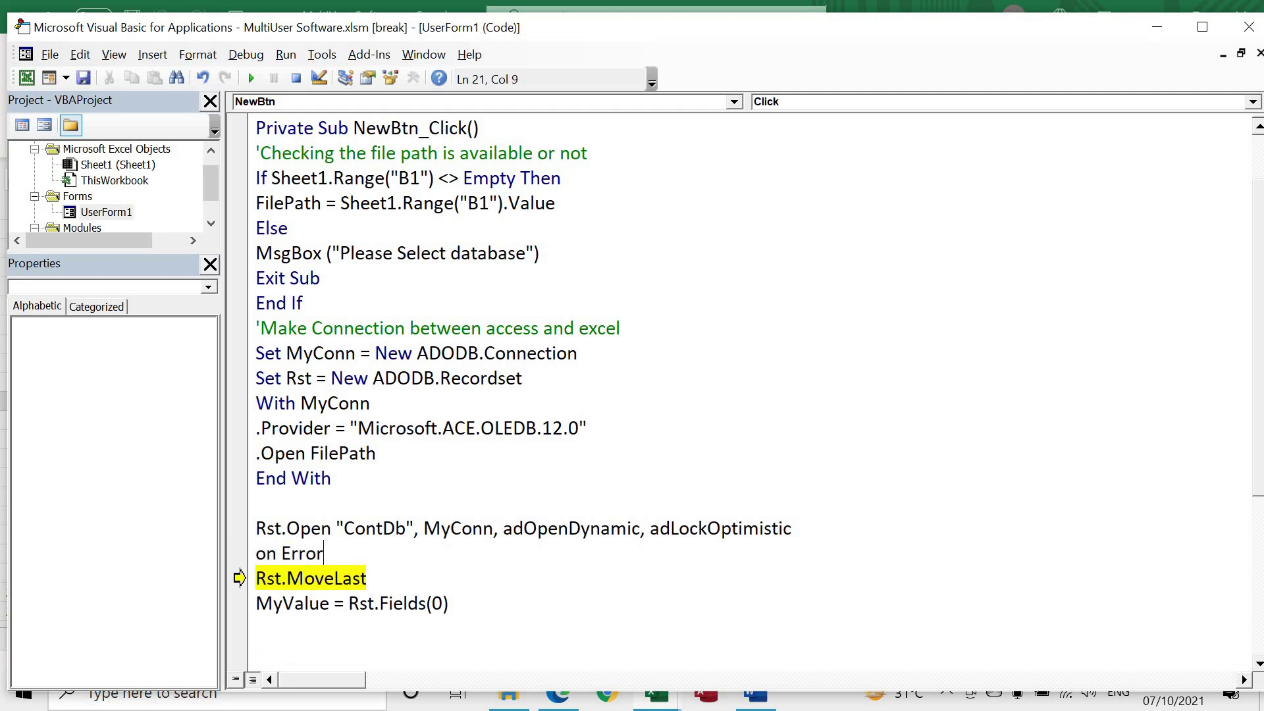
text( Go to)
- Fix the error-handling line so it reads 'On Error GoTo NoData'
scroll(526, 621, down, 2)
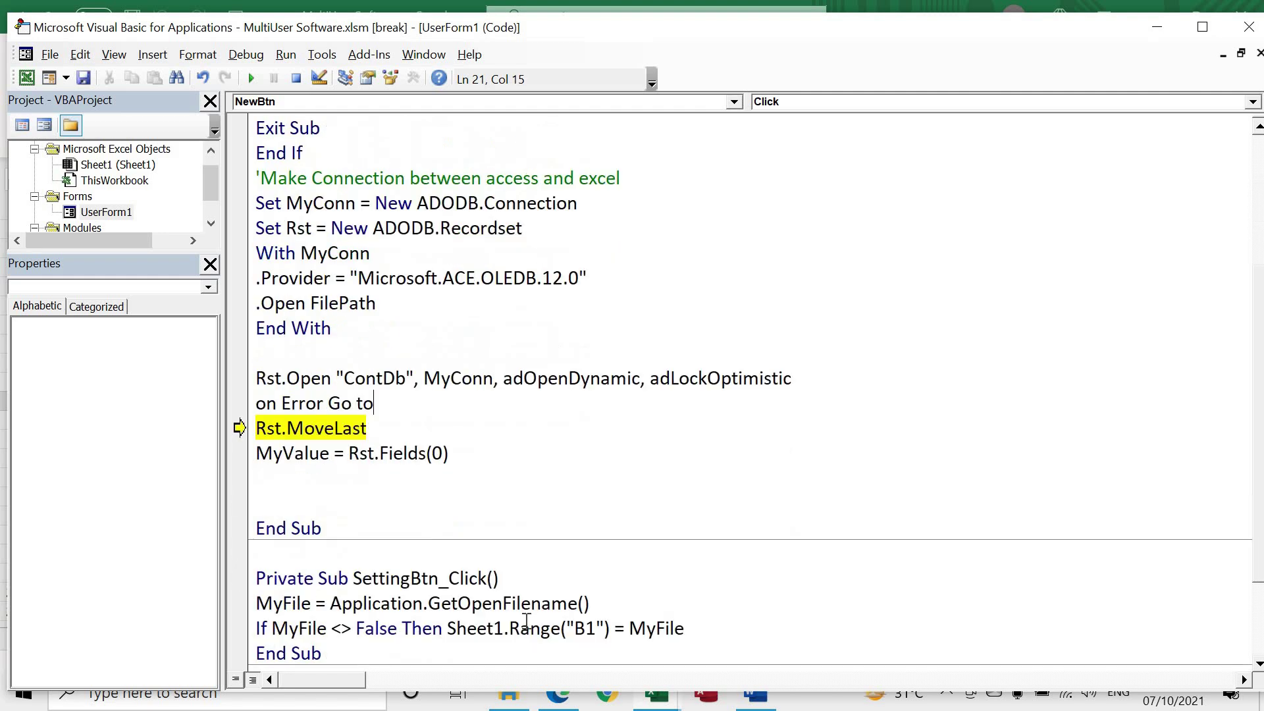
click(285, 492)
key(Return)
key(Right)
key(Delete)
text(NoData)
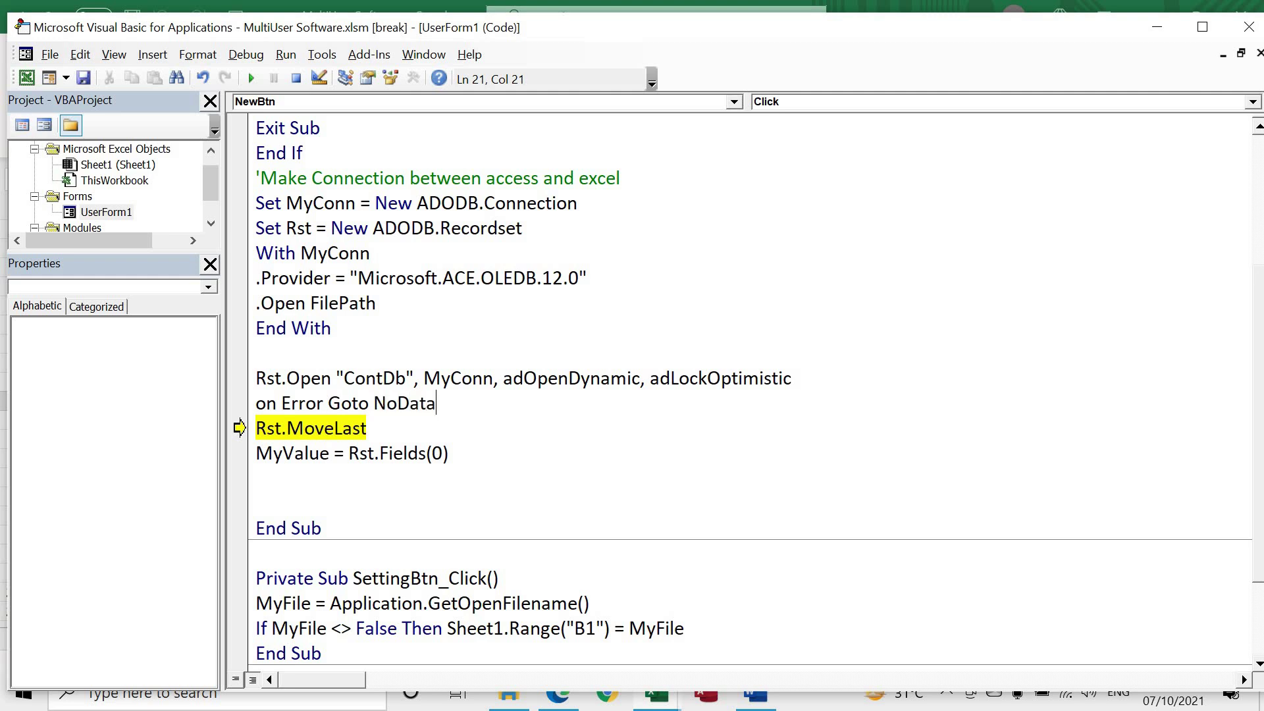
key(Down)
- Add a 'NoData:' label on the blank line before End Sub
click(256, 478)
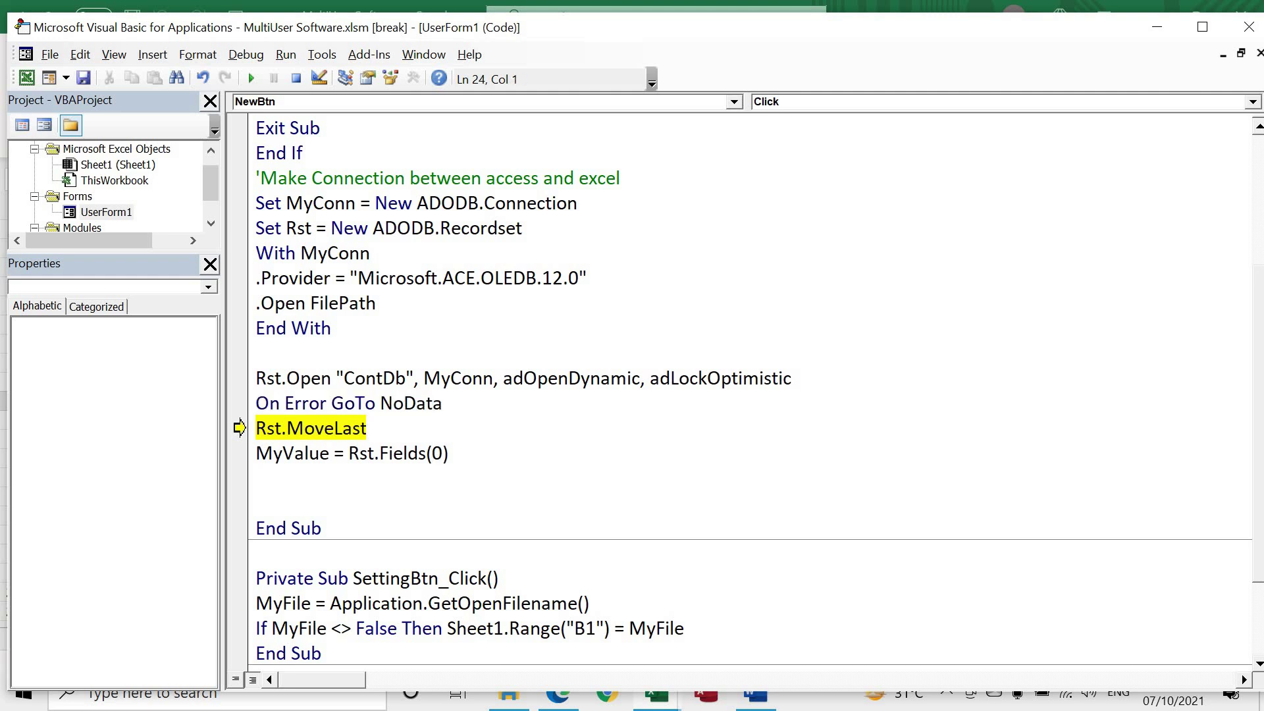
text(NoData:)
key(Left)
key(Home)
key(Return)
key(Up)
key(Up)
key(Up)
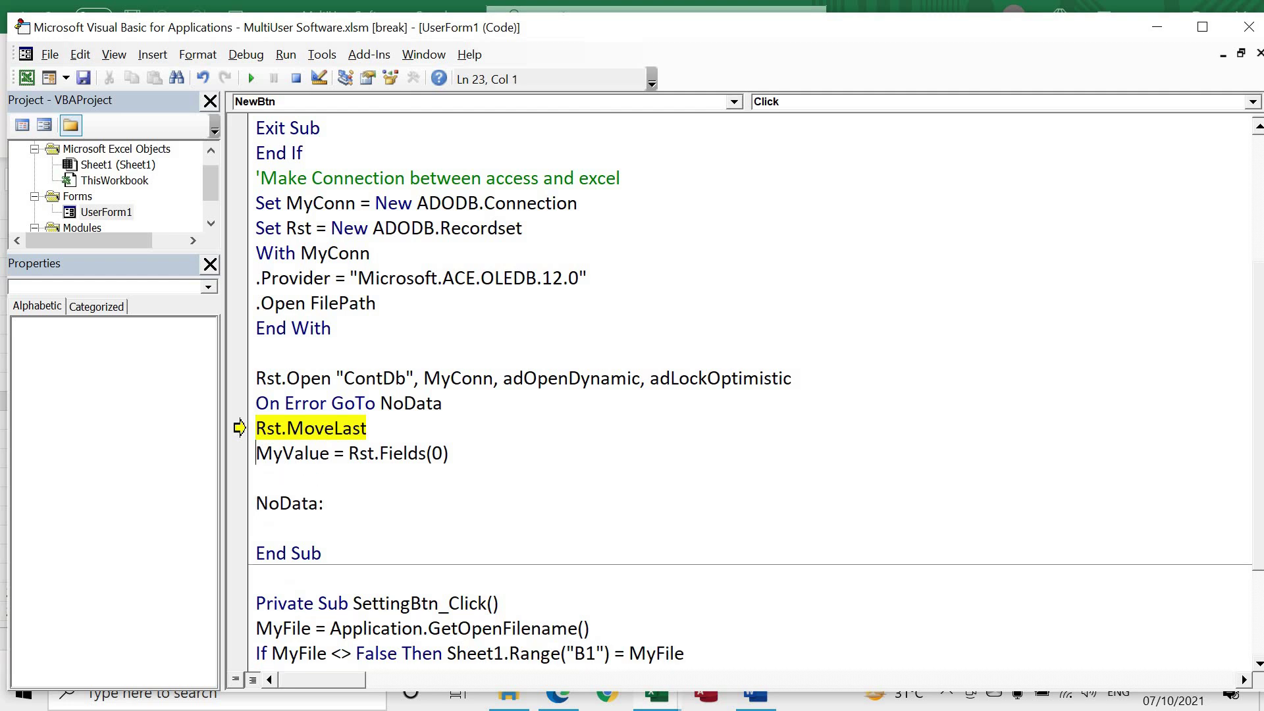
key(Down)
key(Down)
- Select the word MyValue and run the code to bring up the Contact Manager form
click(256, 427)
key(ctrl+shift+Right)
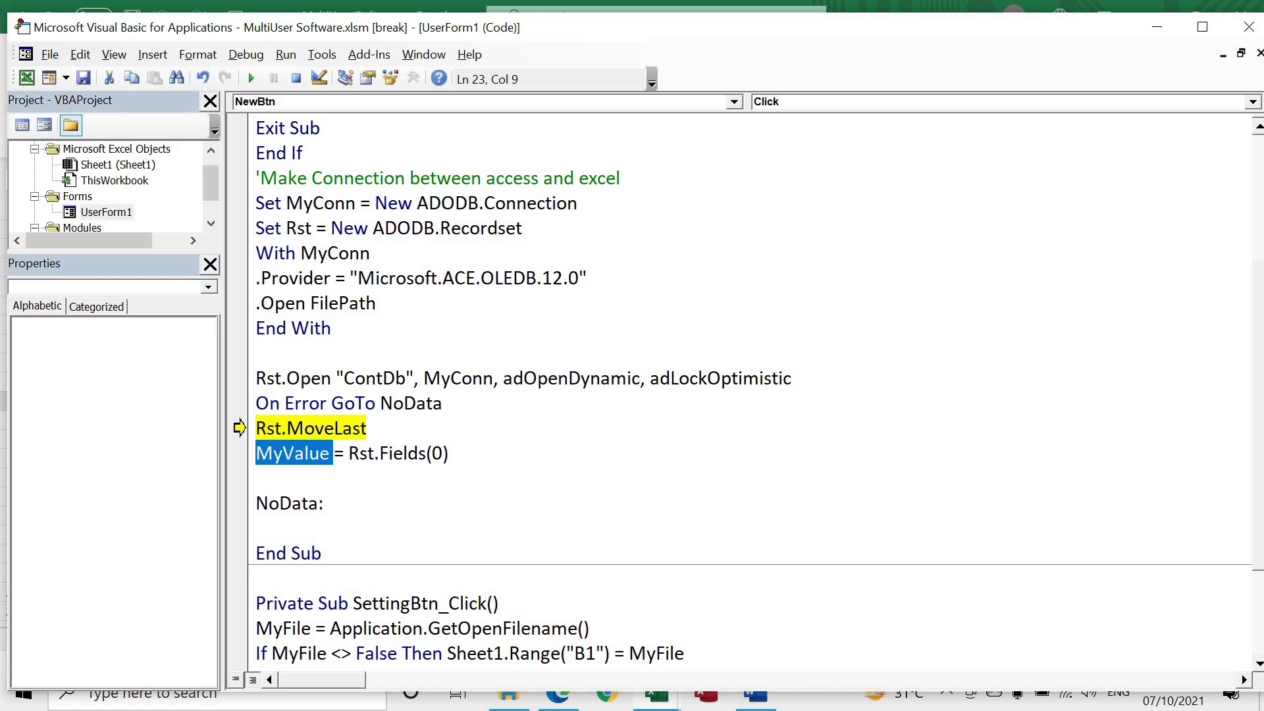
key(F5)
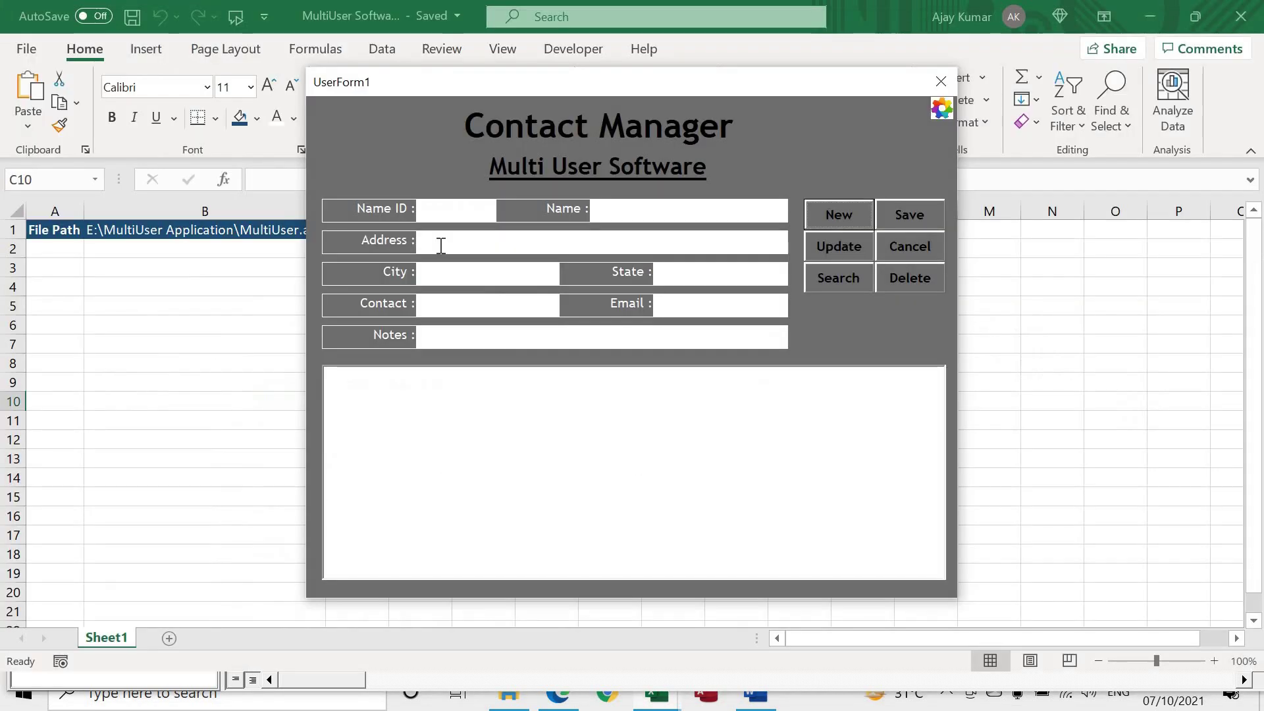
- Replace MyValue with Me.TextBox1 so the last record's ID goes into Name ID
text(M)
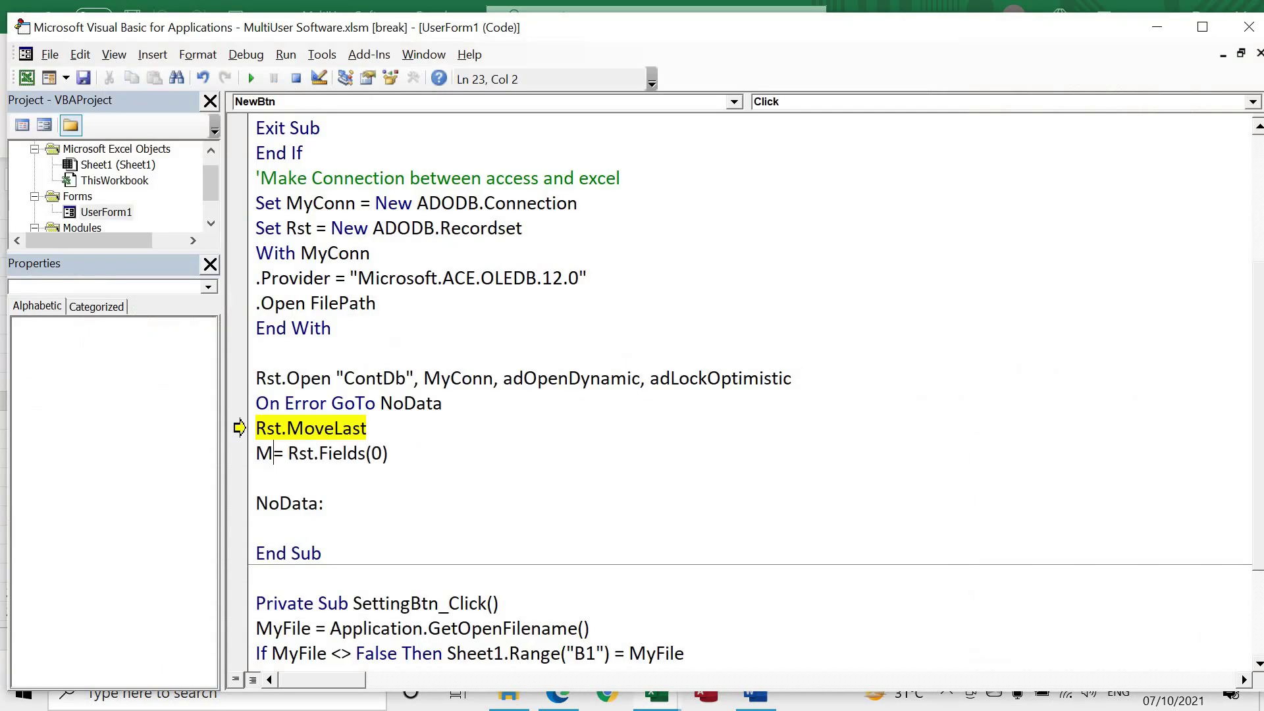
text(e.Text)
key(Tab)
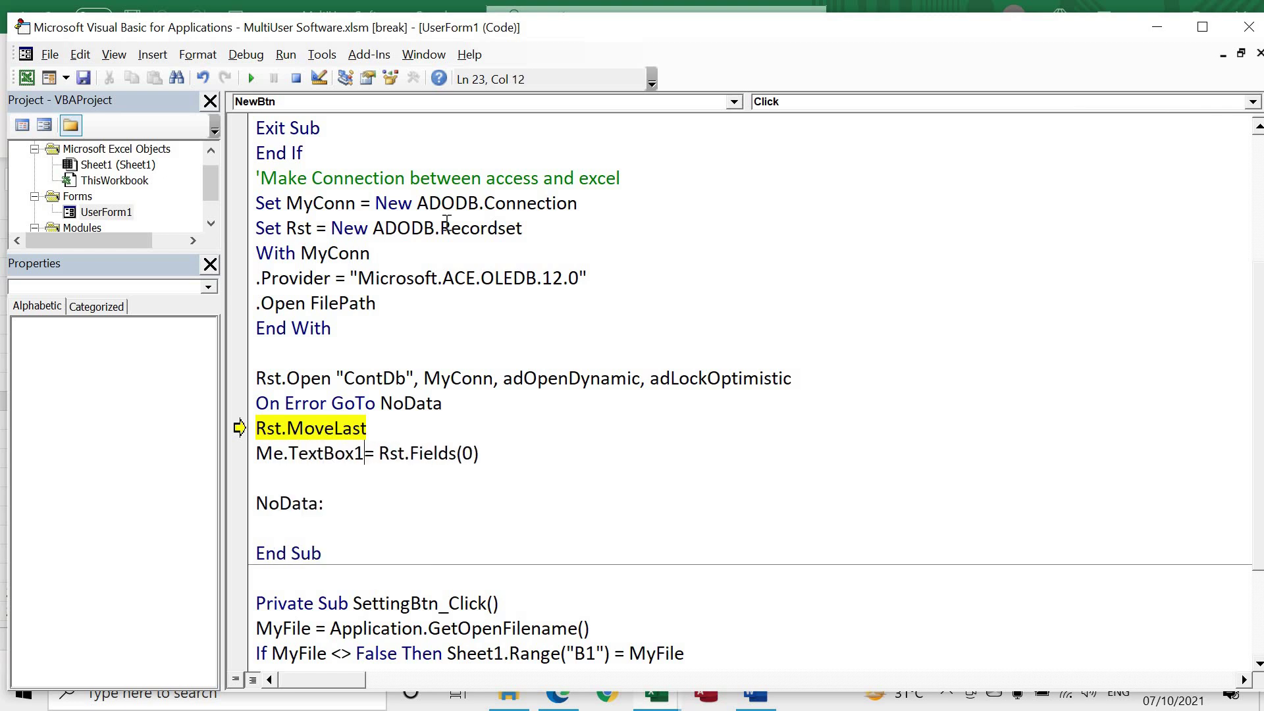
key(Down)
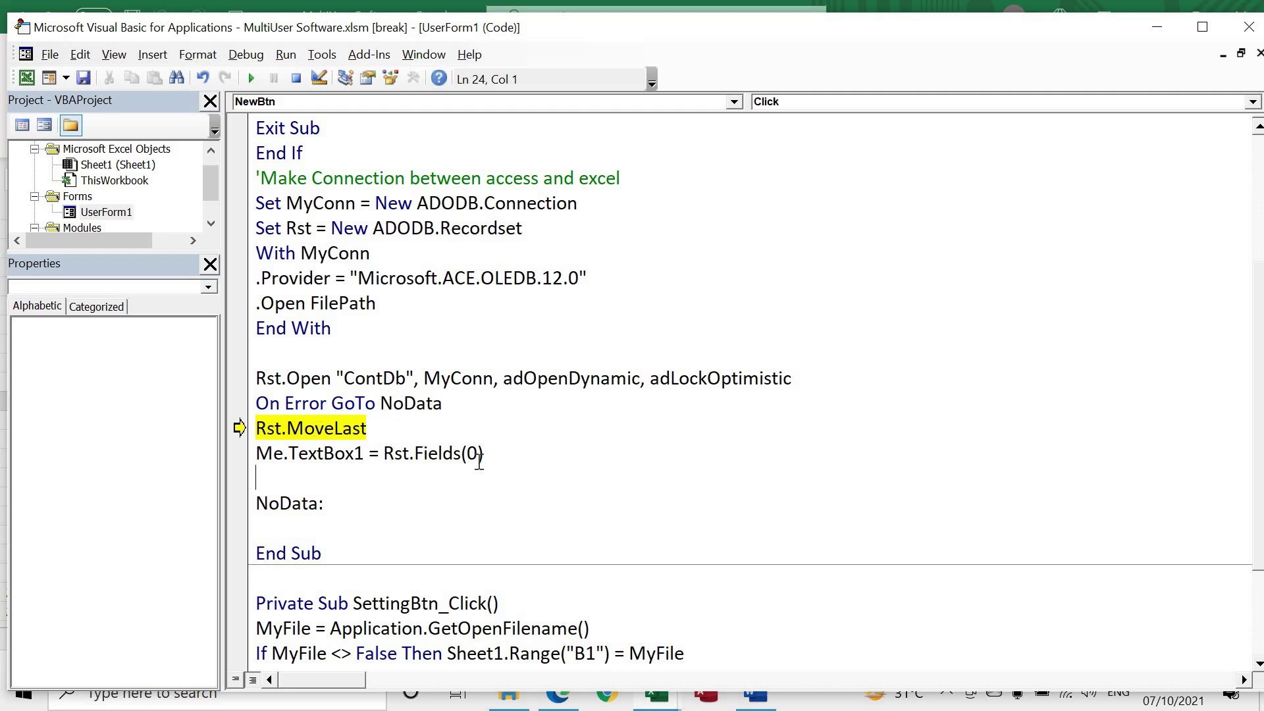
- Add 'Me.TextBox1 = 1' under the NoData: label
click(300, 527)
text(Me.)
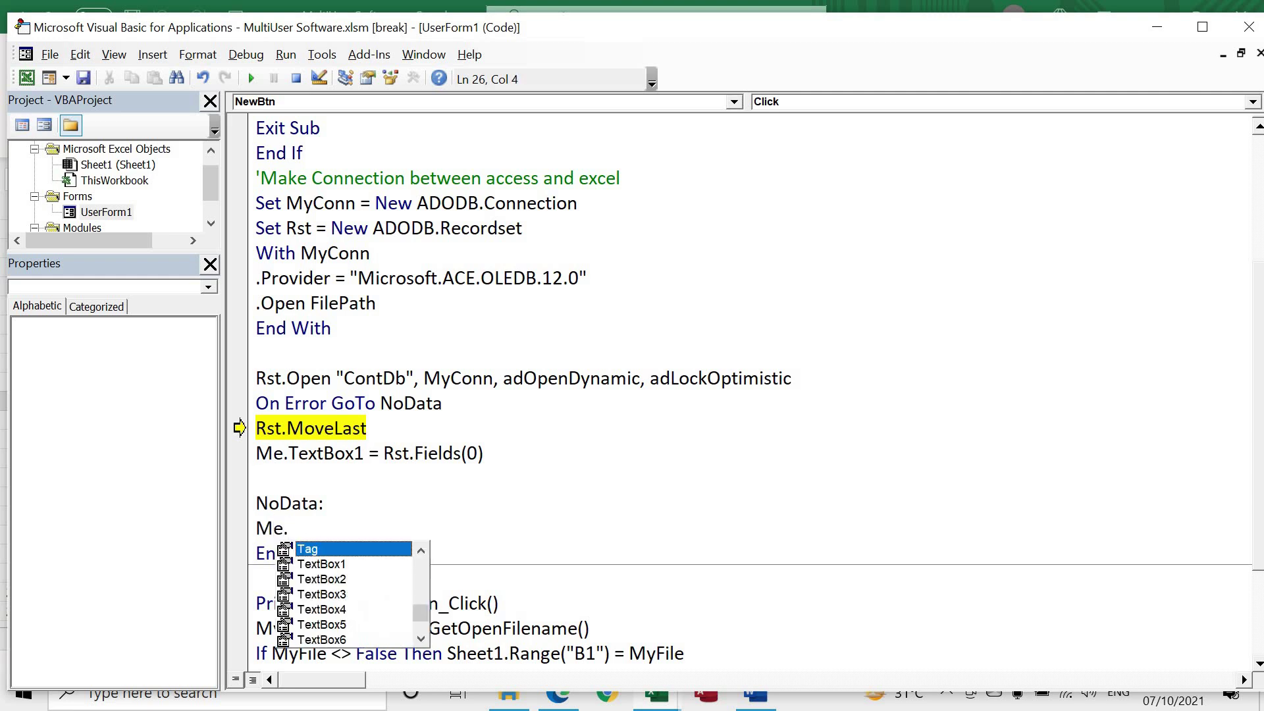
text(Text)
key(Tab)
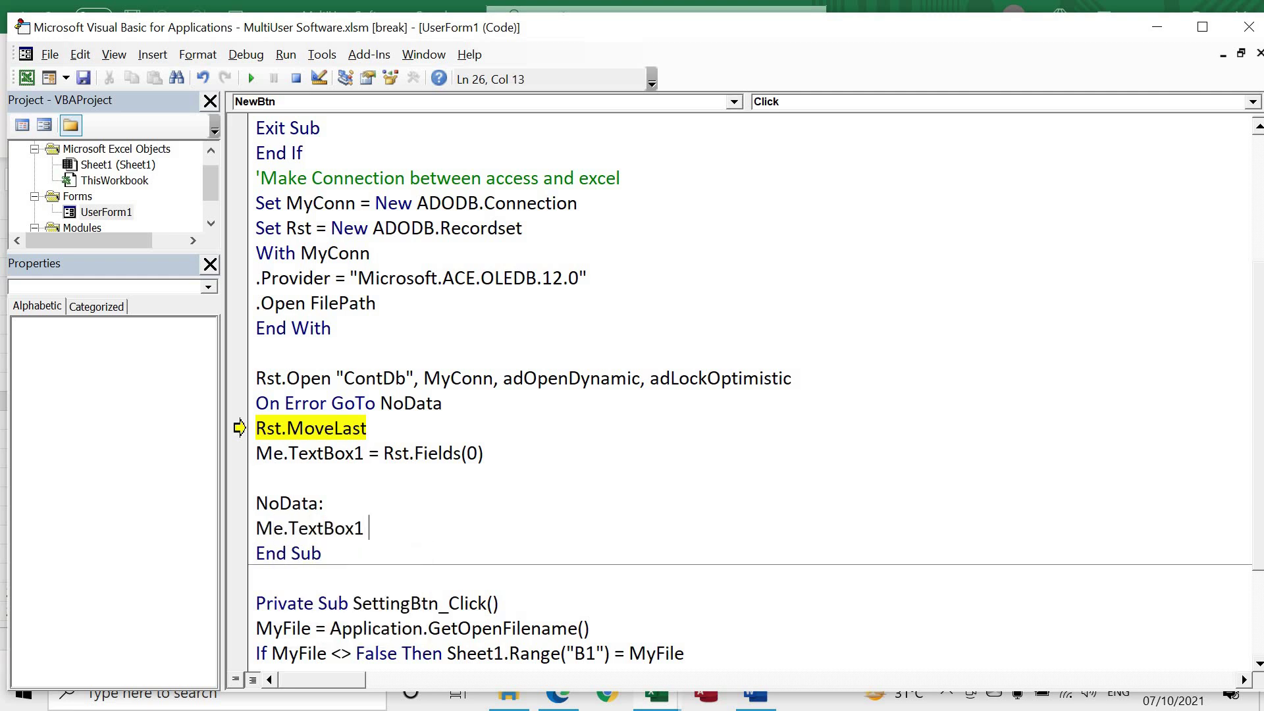
text(= 1)
click(322, 553)
click(393, 528)
key(Return)
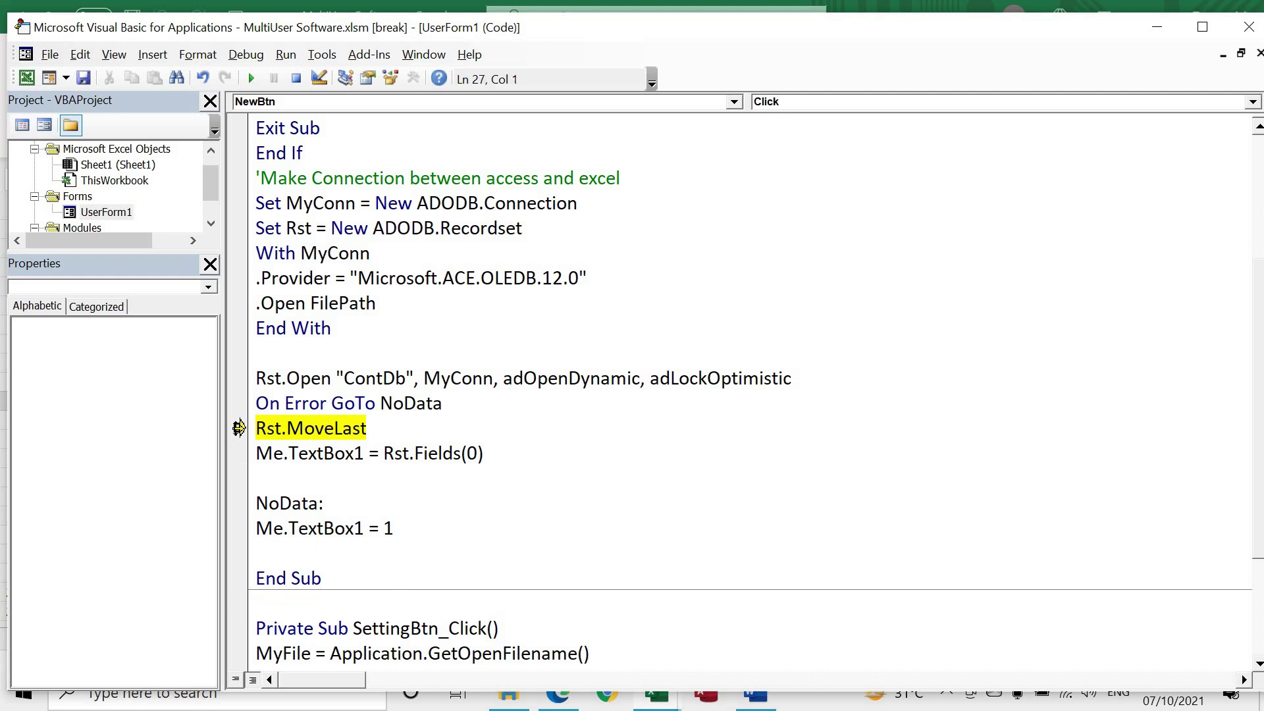
- Step through NewBtn_Click with F8 to confirm Name ID shows 1
drag(239, 428, 239, 403)
key(F8)
key(F8)
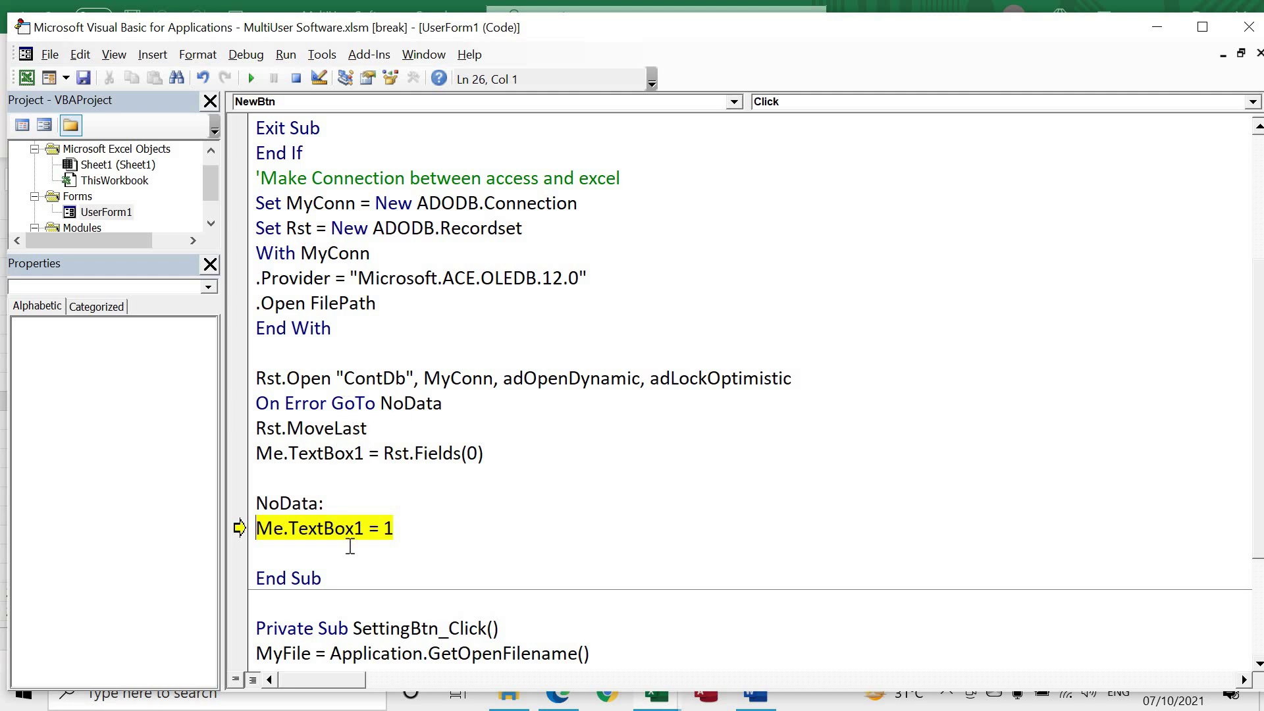
key(F8)
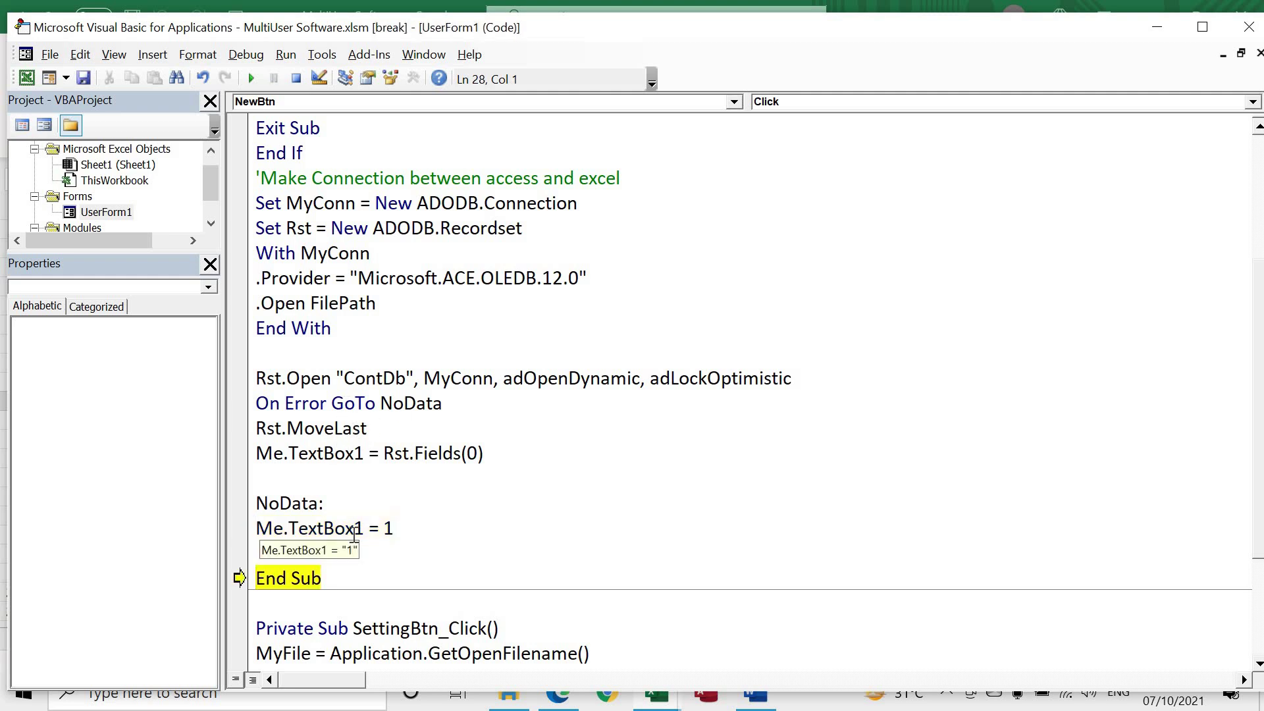
key(F8)
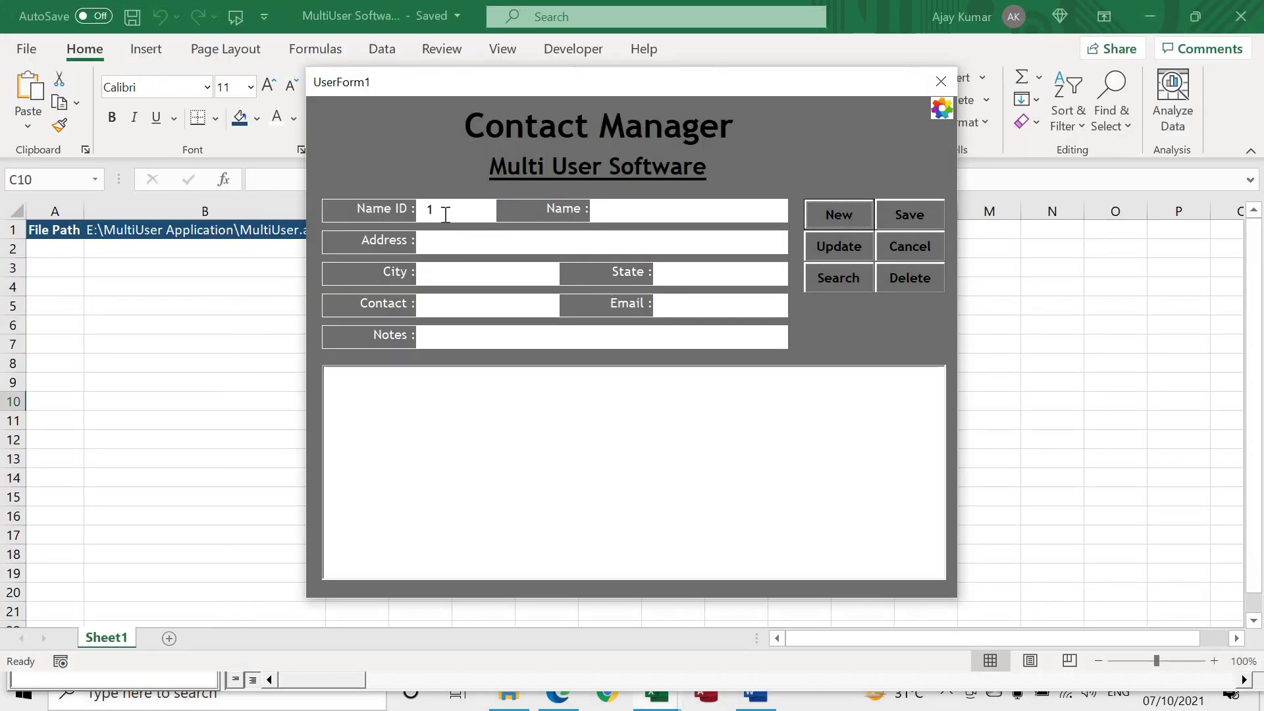
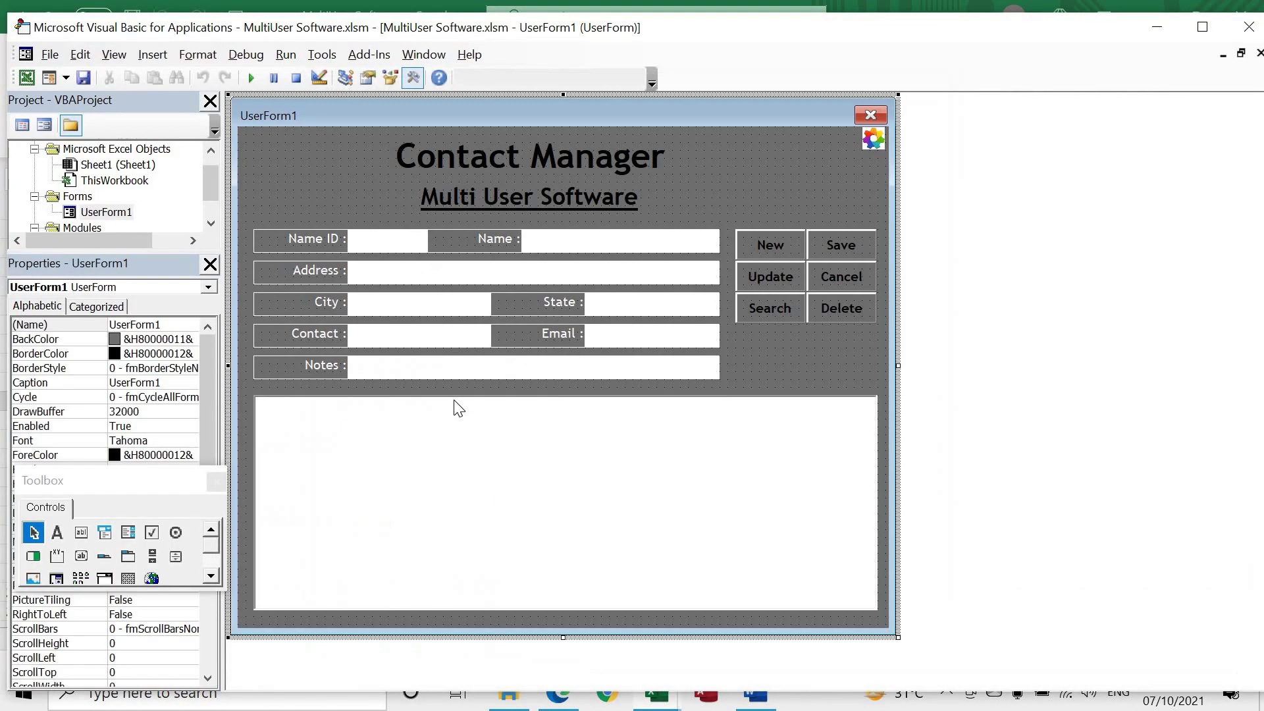
- In the New button's code, add a For ClearField = 1 to 8 ... Next ClearField loop after the Name ID default
double_click(769, 251)
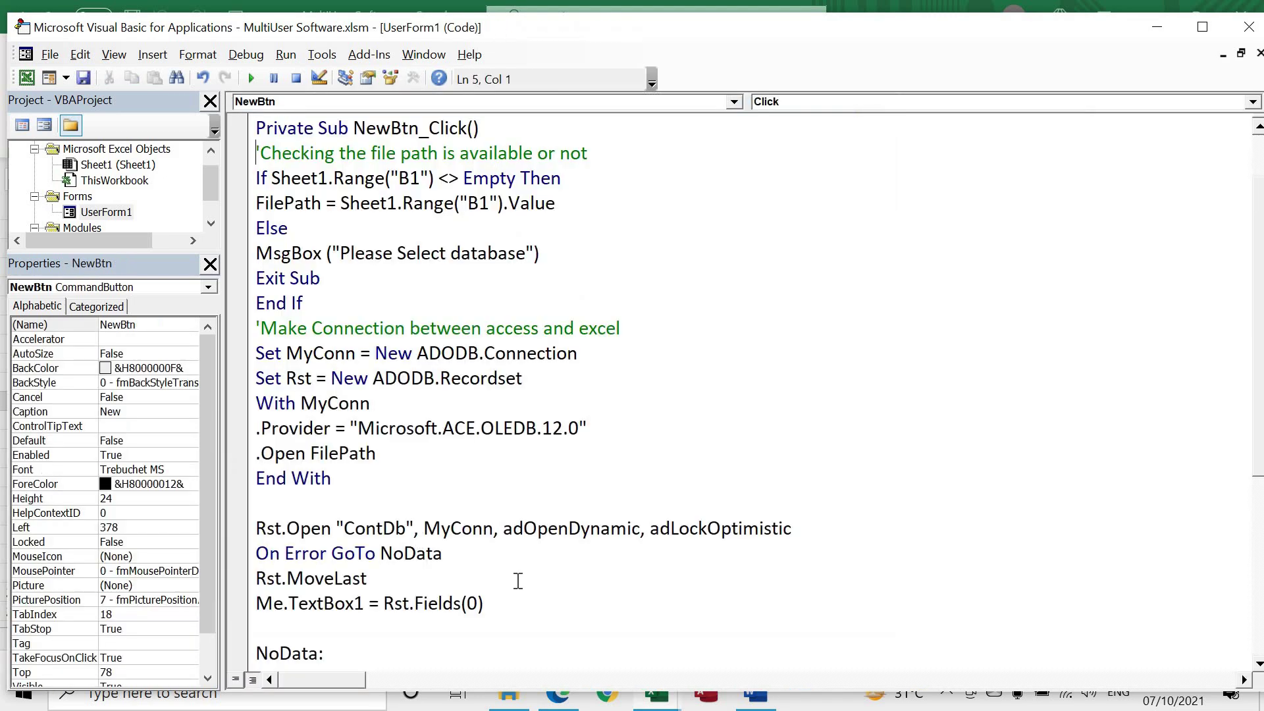
scroll(518, 582, down, 4)
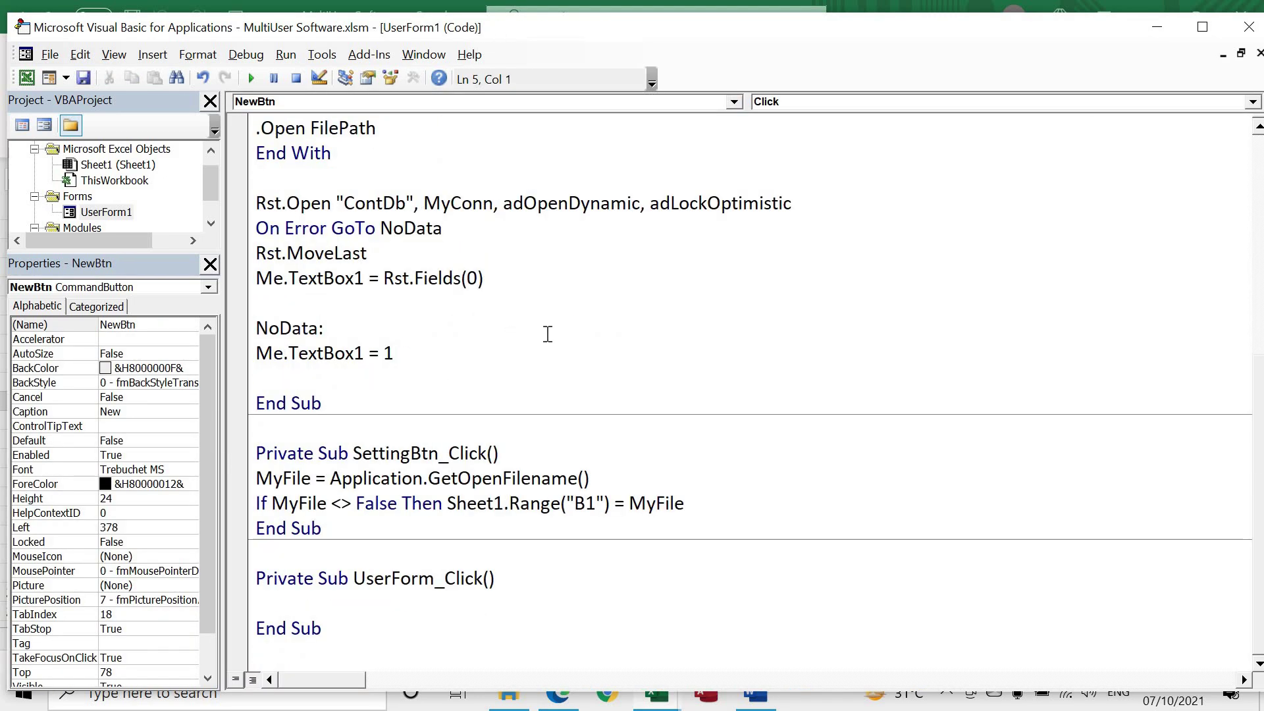
key(Return)
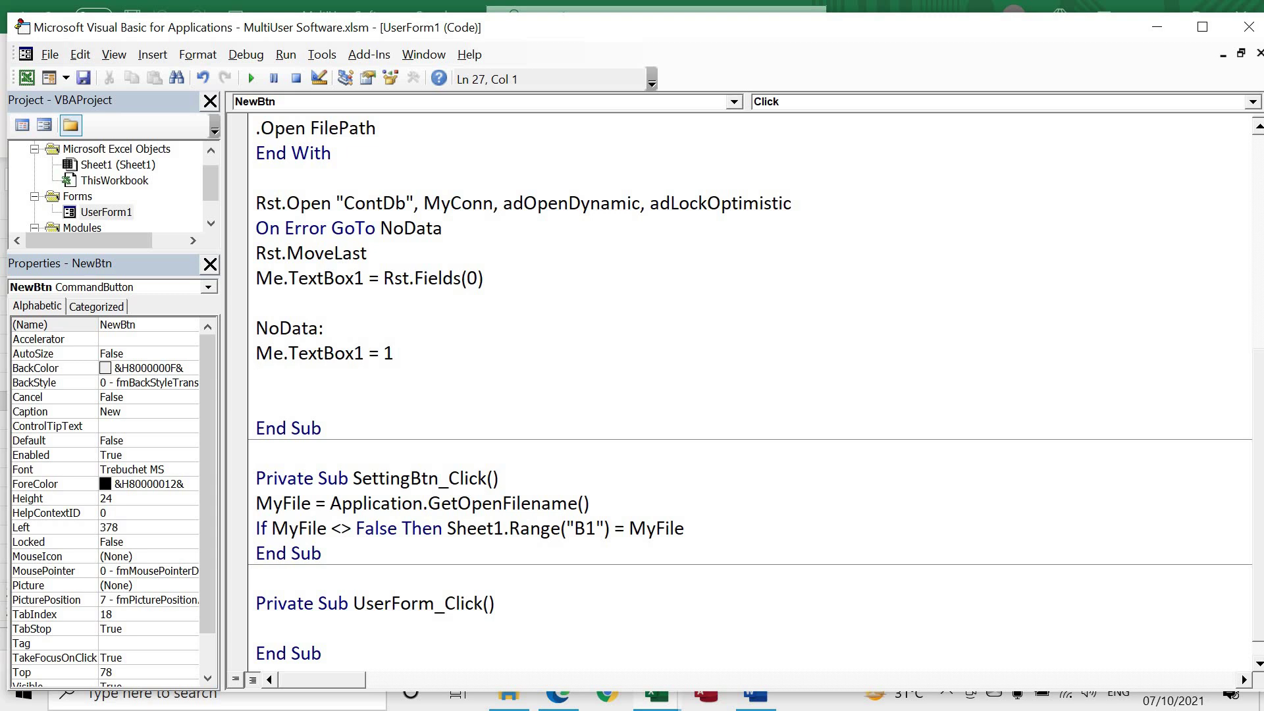
text(For ClearField = )
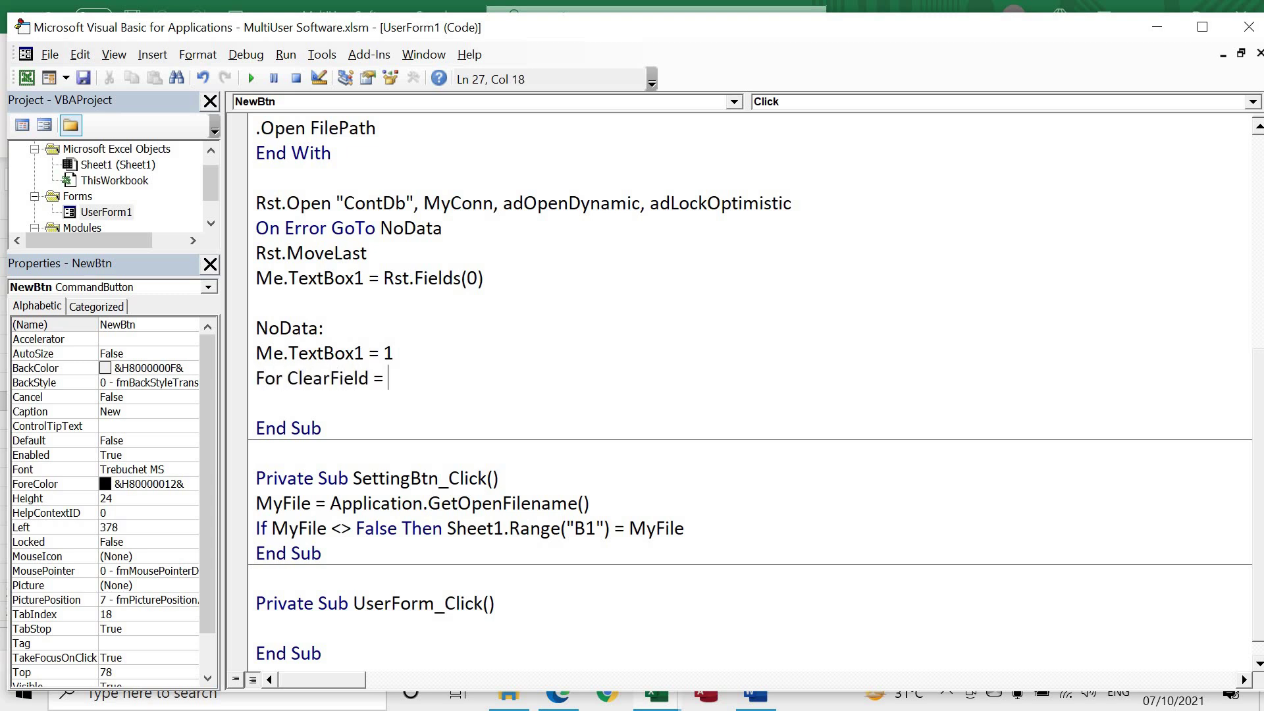
text(1 to 8)
key(Return)
key(Return)
text(Ne)
key(BackSpace)
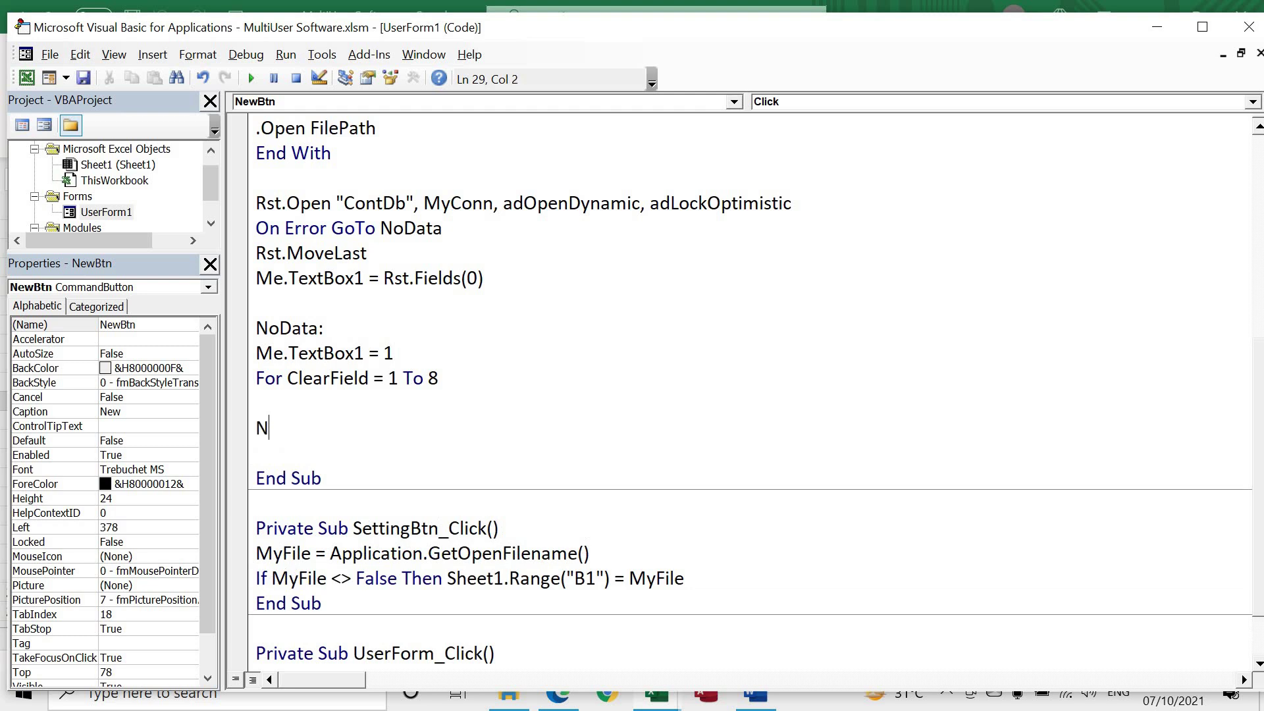
text(ext ClearFiel)
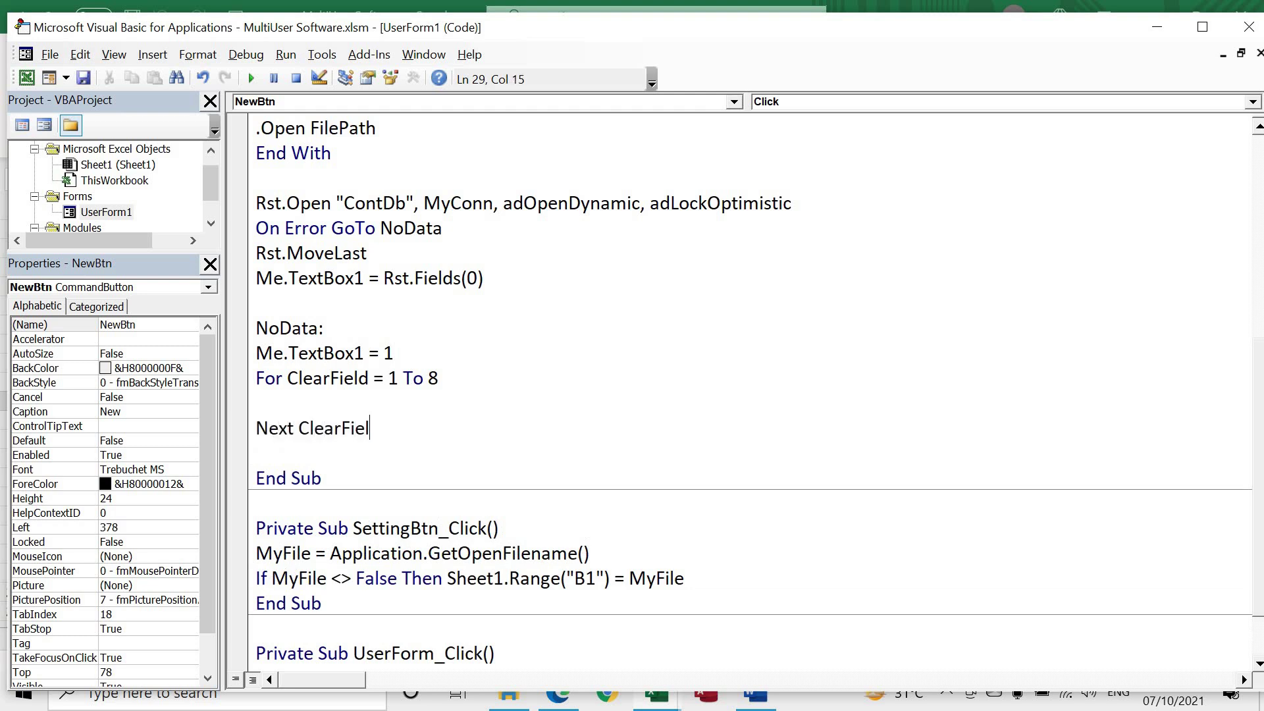
text(d)
- Put Me("Textbox" & ClearField) = "" inside the loop and remove the blank line before End Sub
click(256, 403)
text(m)
key(BackSpace)
text(me)
text(("Textbox)
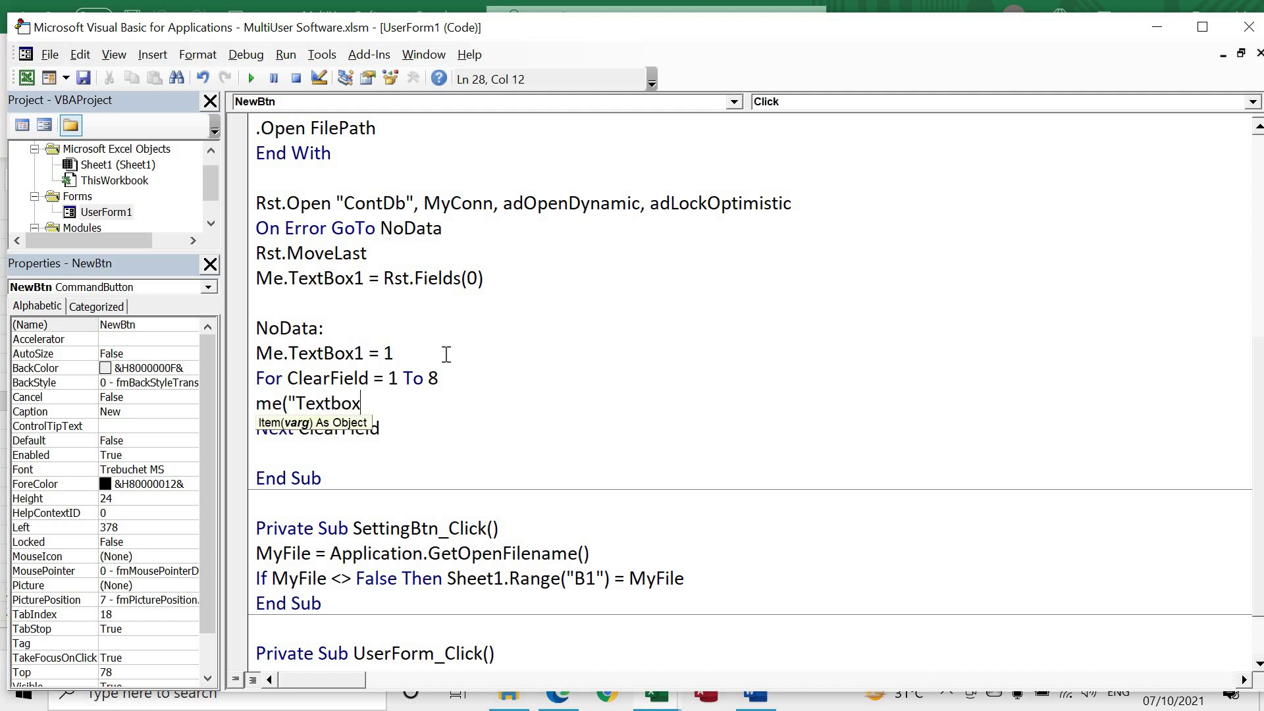
text(")
text(& Clear)
text(Field) = ")
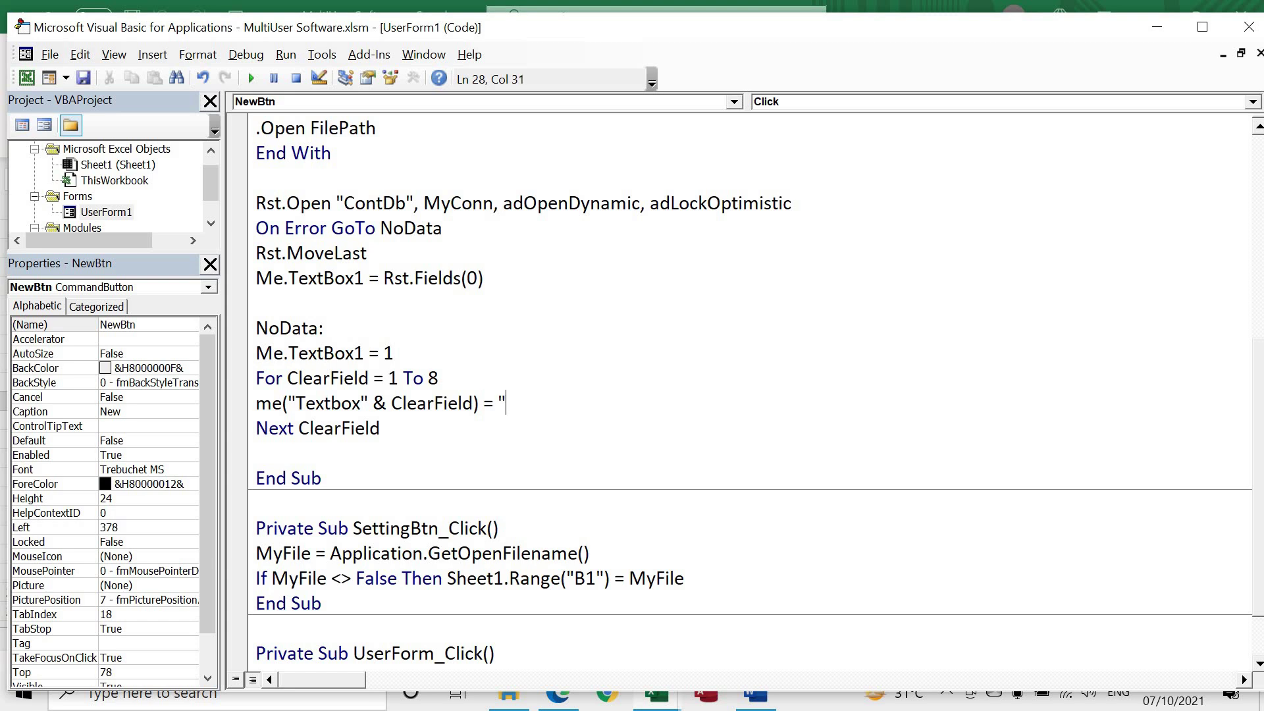
text(")
key(Down)
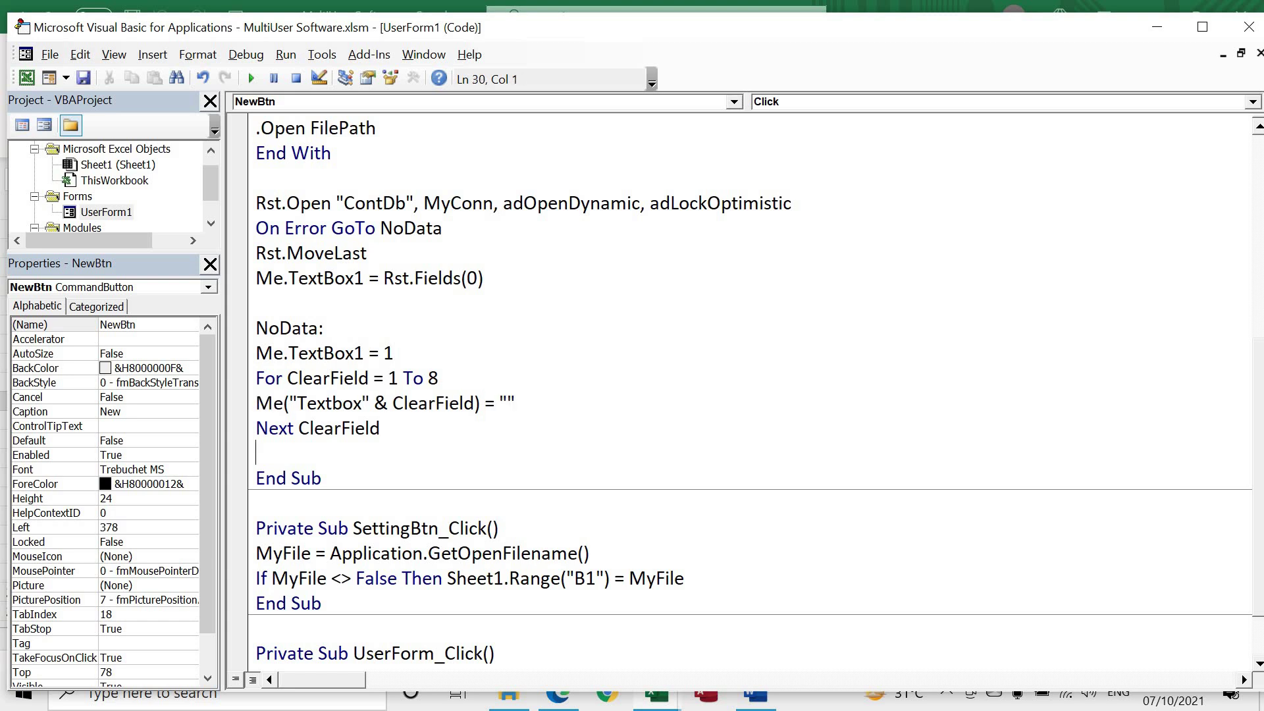
key(Delete)
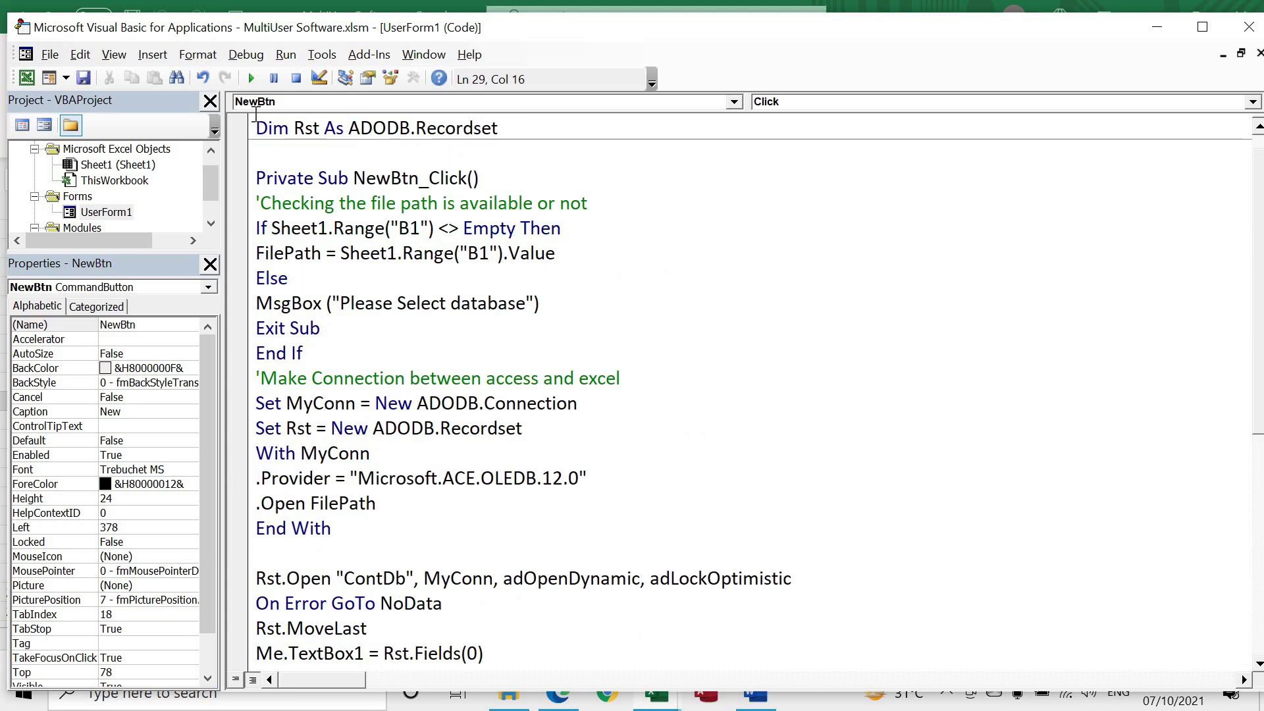
- Run the Contact Manager form, test the New button, and close the form
click(251, 79)
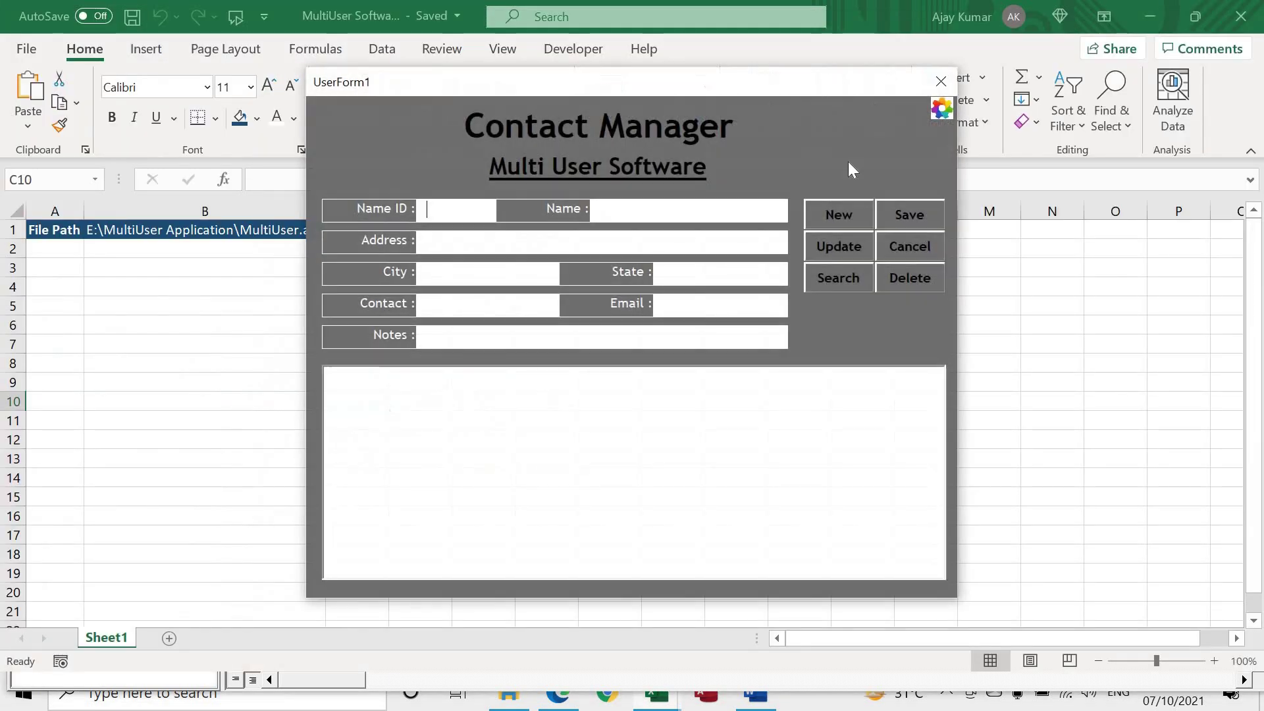
click(846, 205)
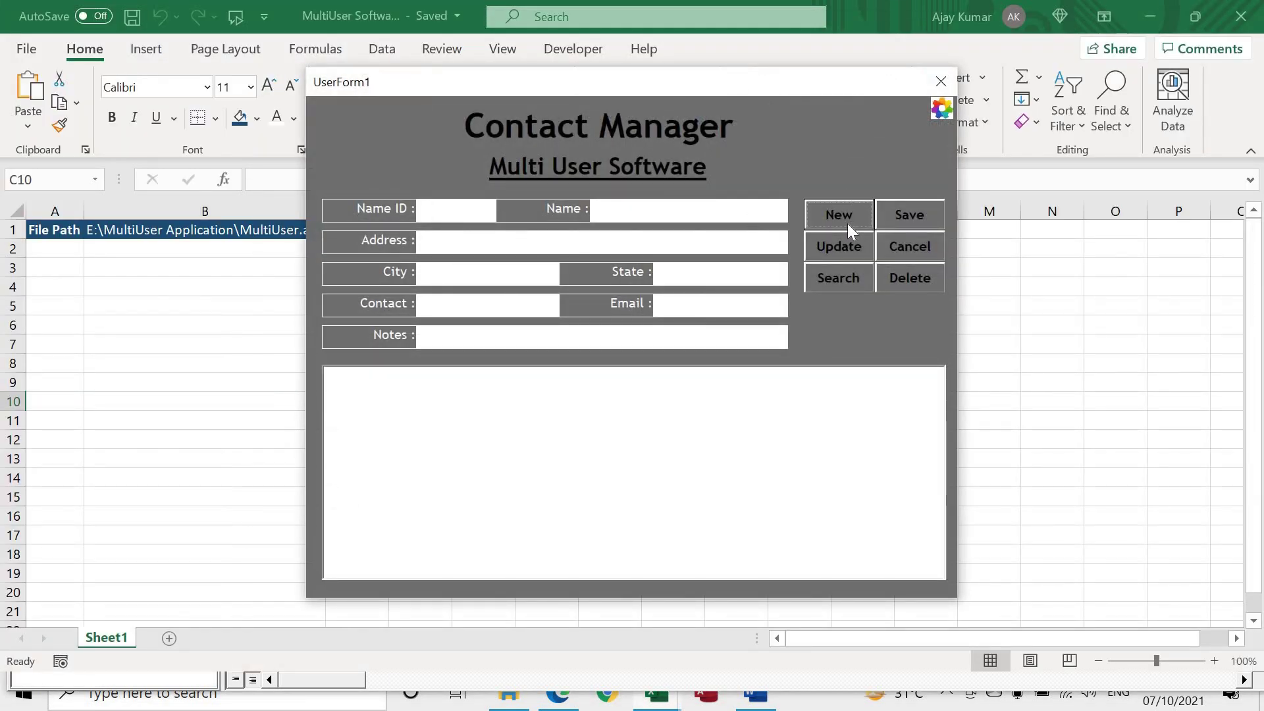
click(942, 76)
- Insert a blank line above the loop and change the ClearField loop start from 1 to 2
double_click(772, 243)
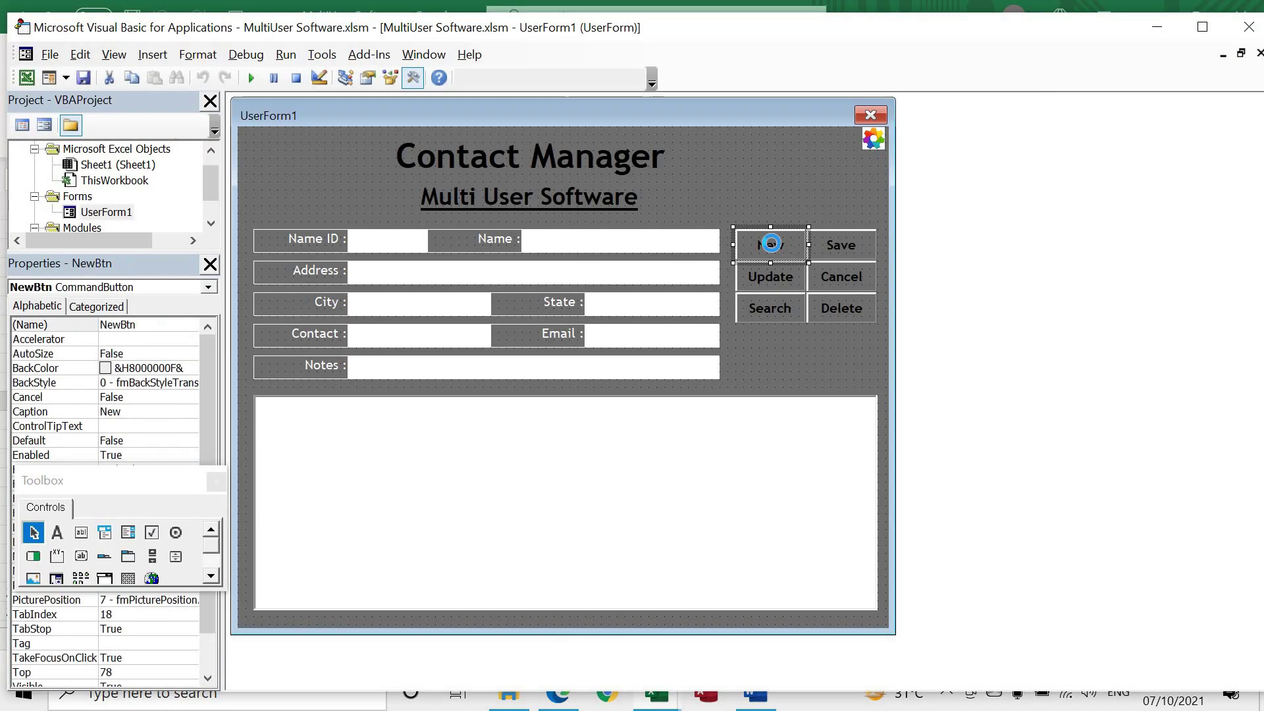
scroll(395, 501, down, 4)
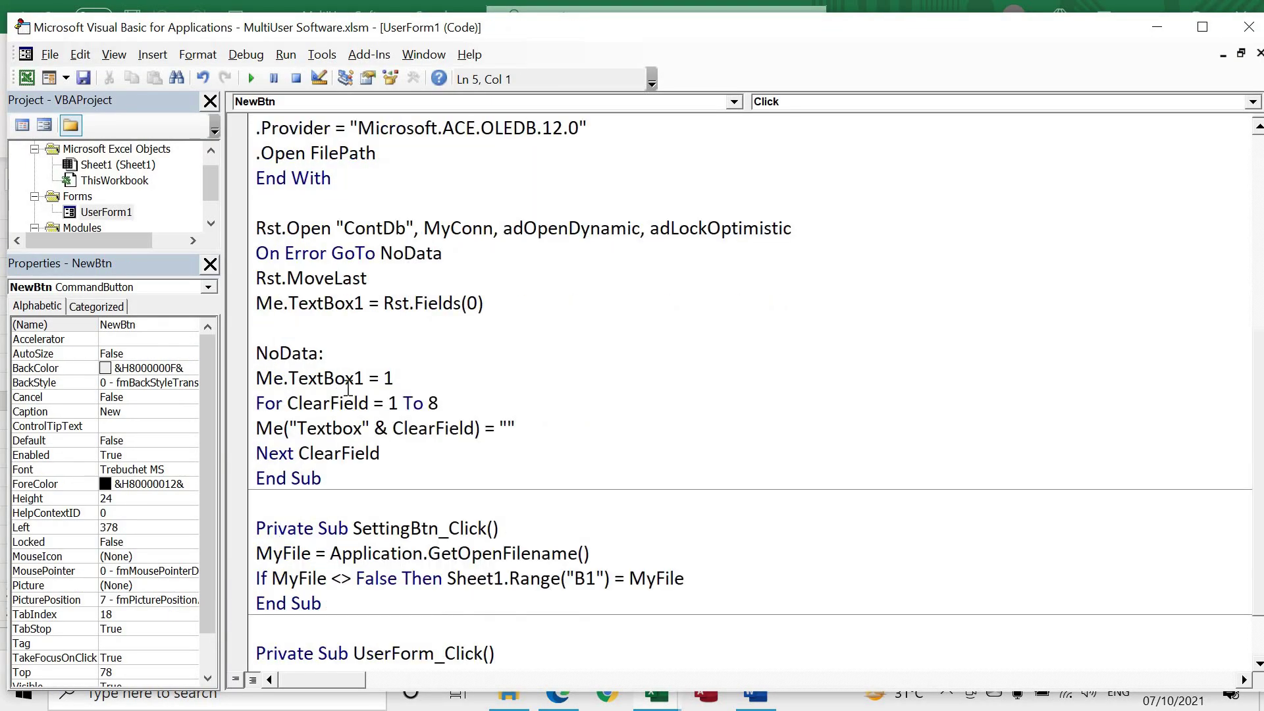
click(397, 403)
click(417, 371)
key(Return)
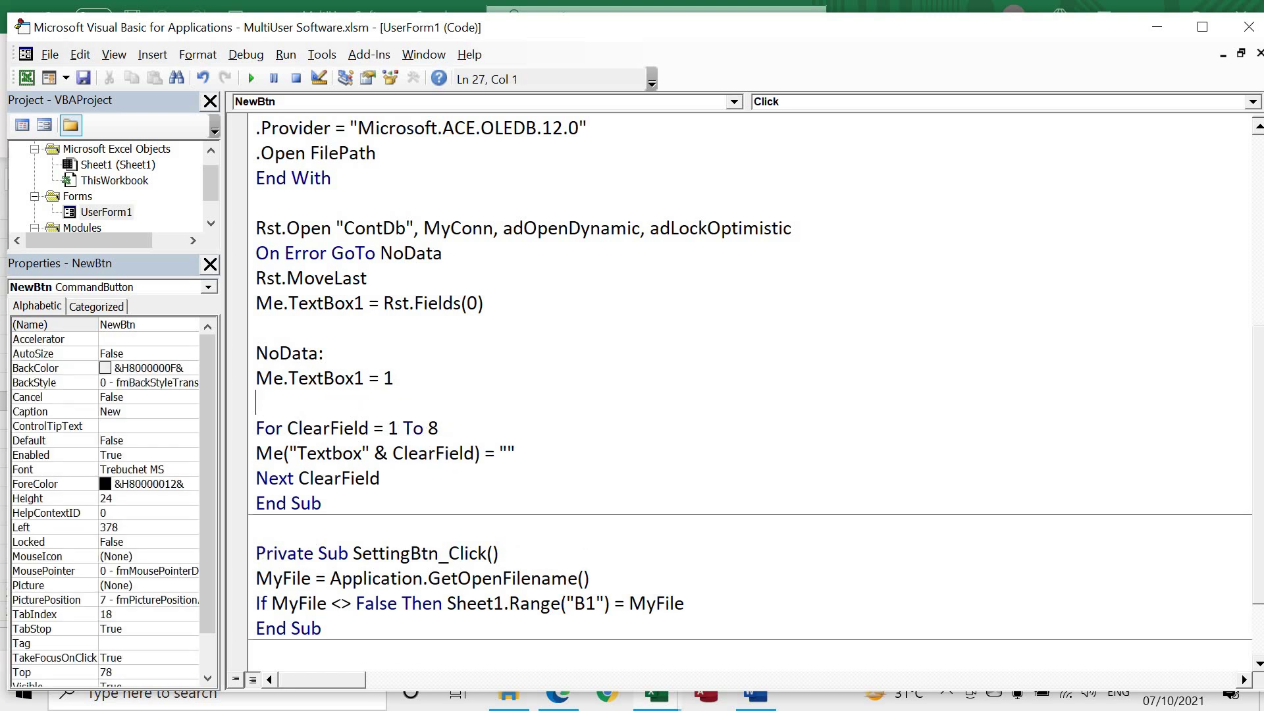
key(Down)
key(ctrl+Right)
key(ctrl+Right)
key(ctrl+Right)
key(shift+Right)
text(2)
- Add the comment 'Clear All field excep Name Id' above the For line
click(256, 403)
key(Return)
text(')
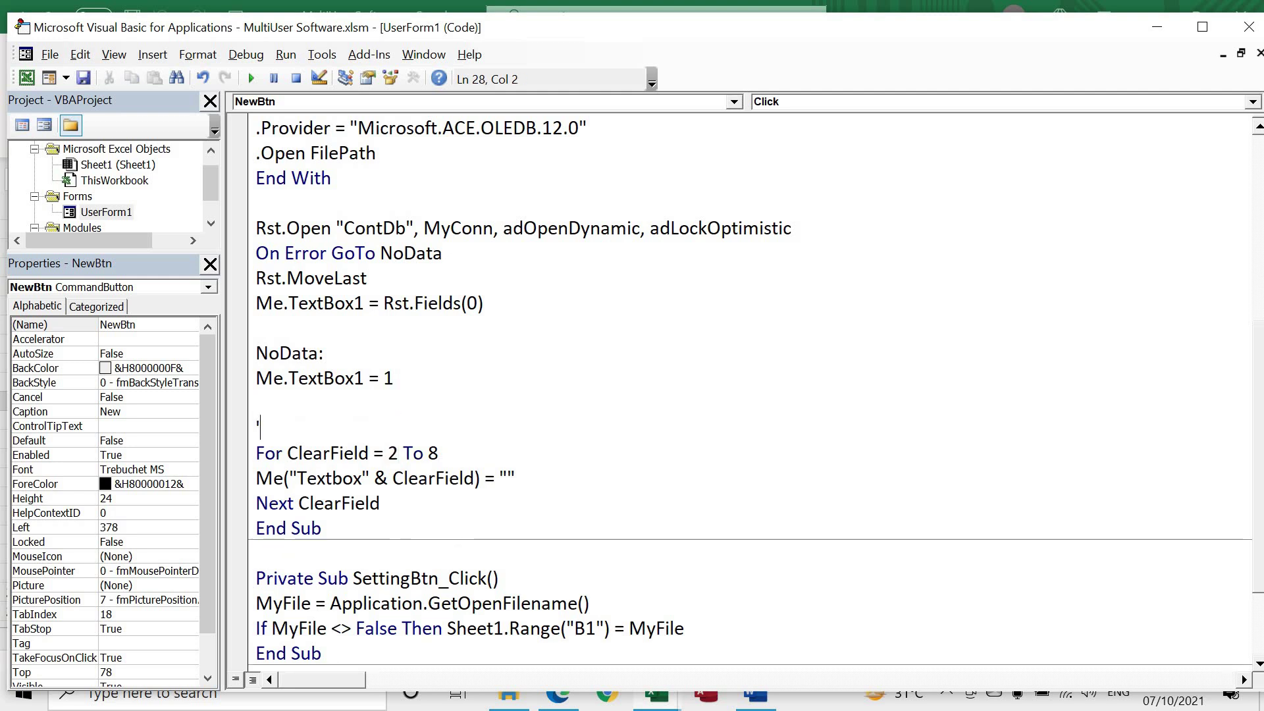
text(Clear )
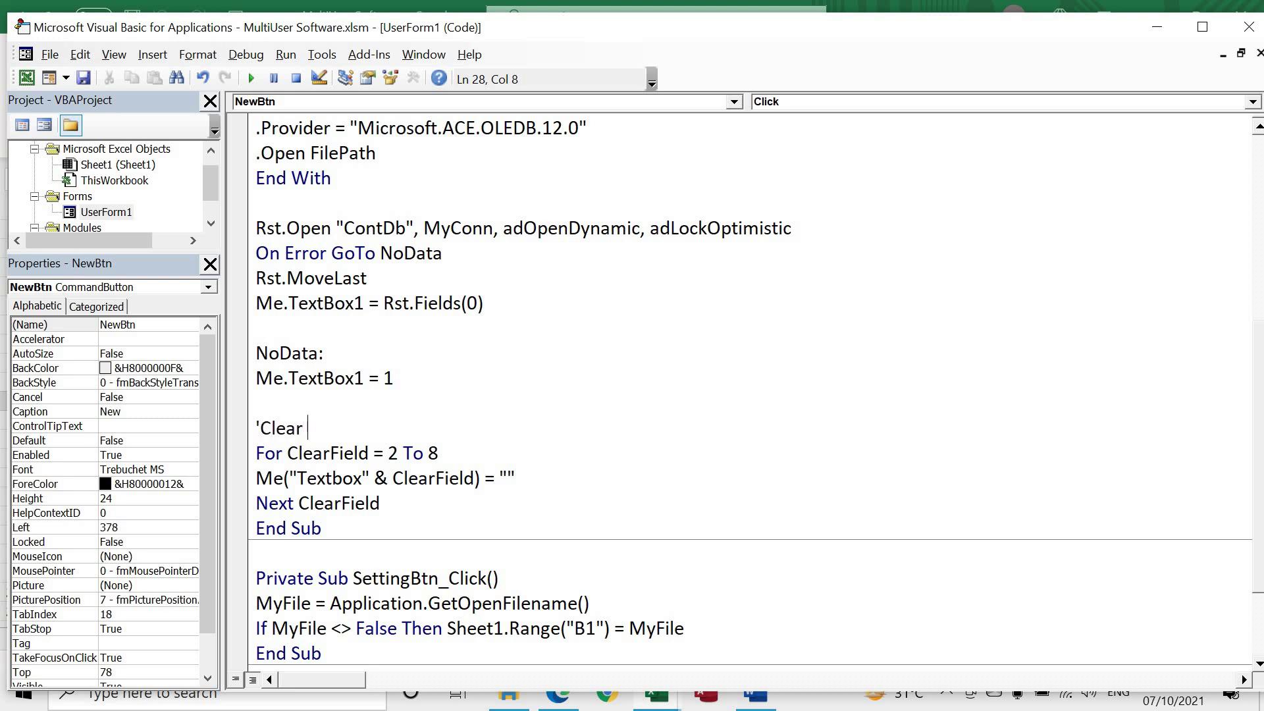
text(All field excep )
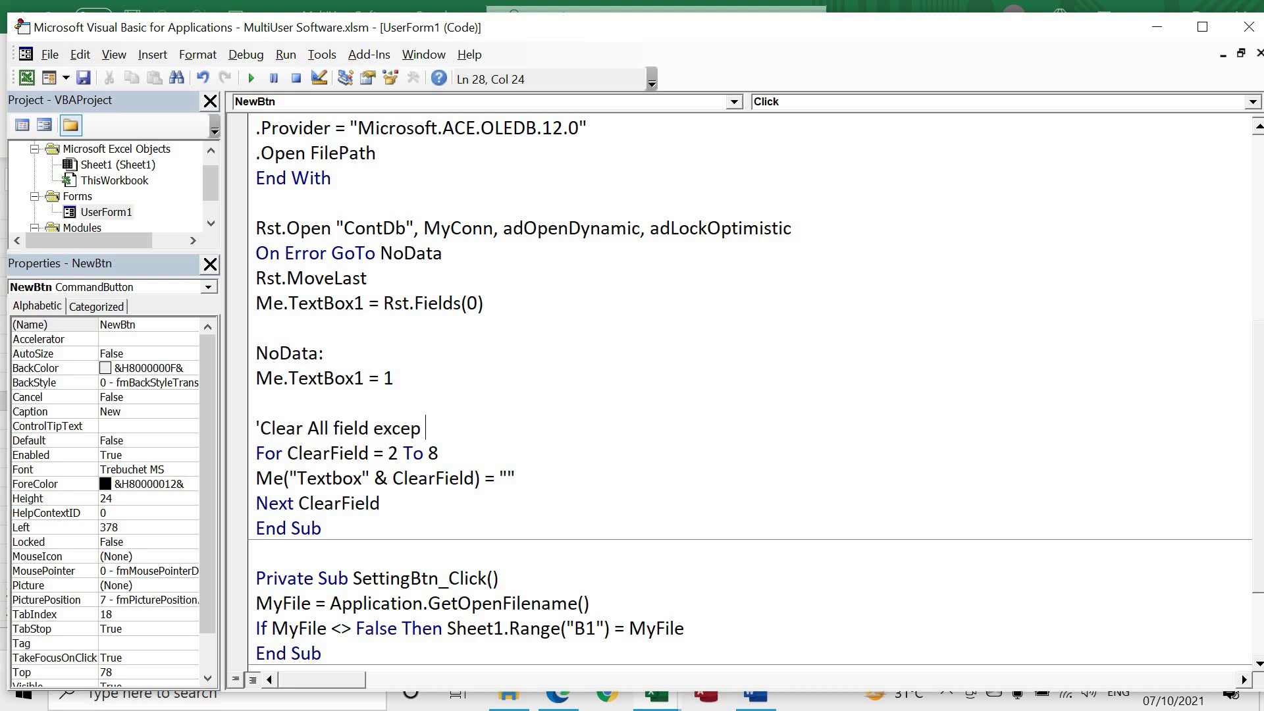
text(Name Id)
key(Down)
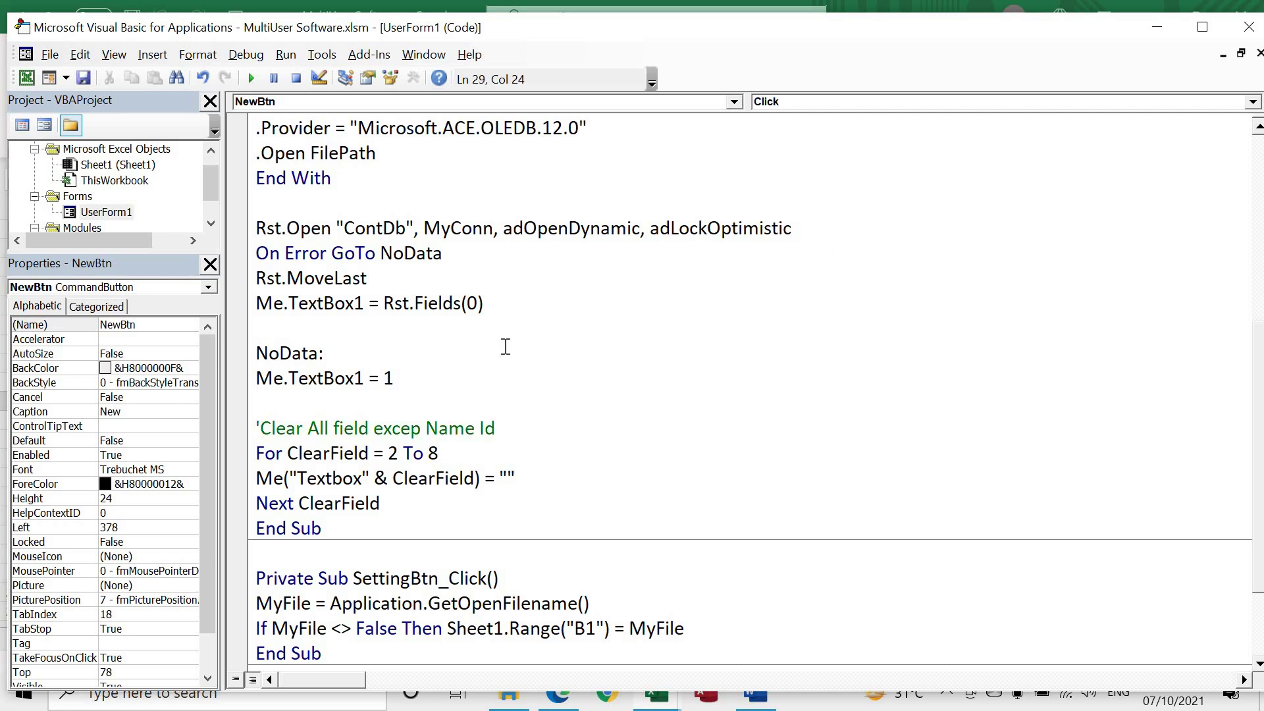
scroll(505, 347, up, 2)
click(505, 347)
scroll(505, 347, up, 3)
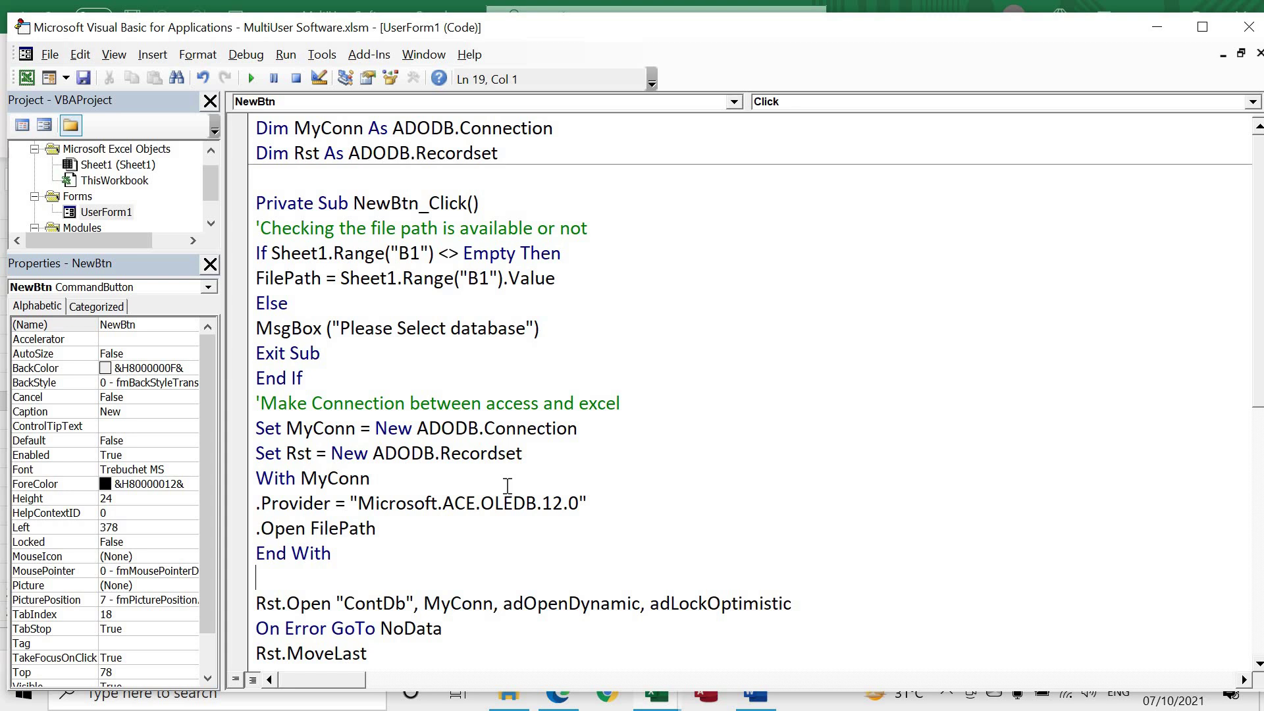
scroll(508, 486, down, 4)
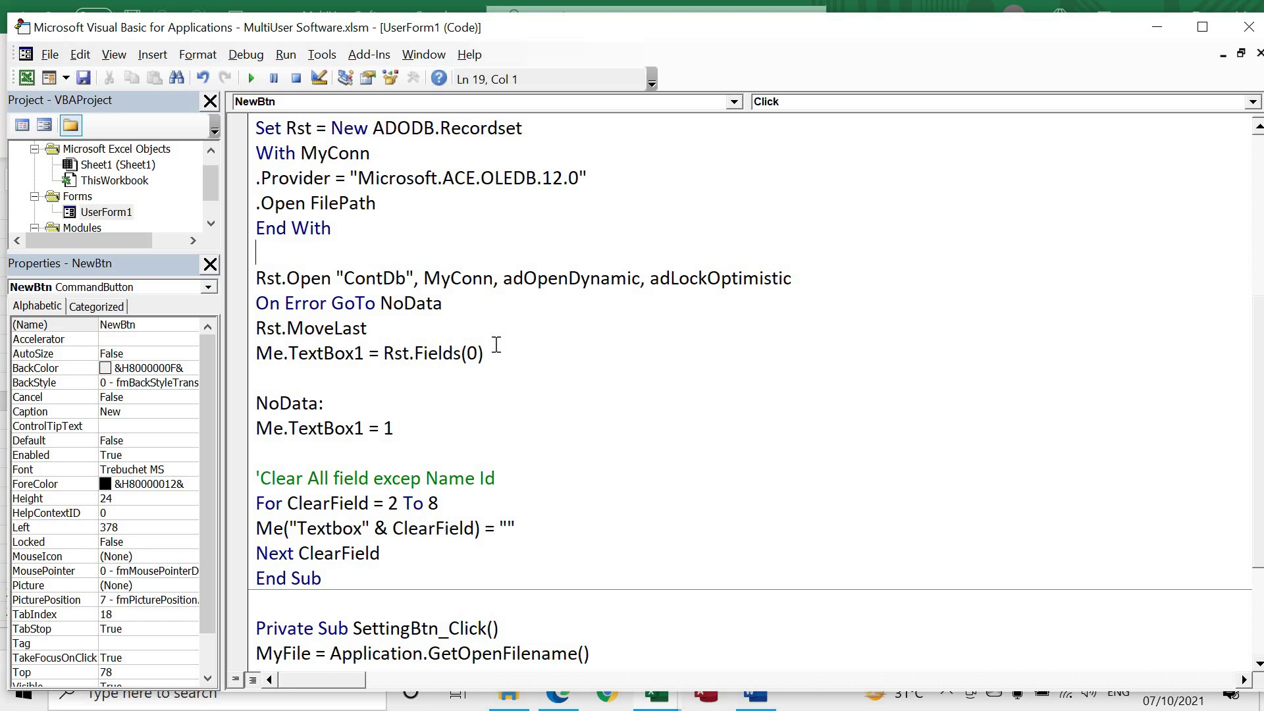
scroll(497, 345, up, 1)
scroll(496, 344, up, 2)
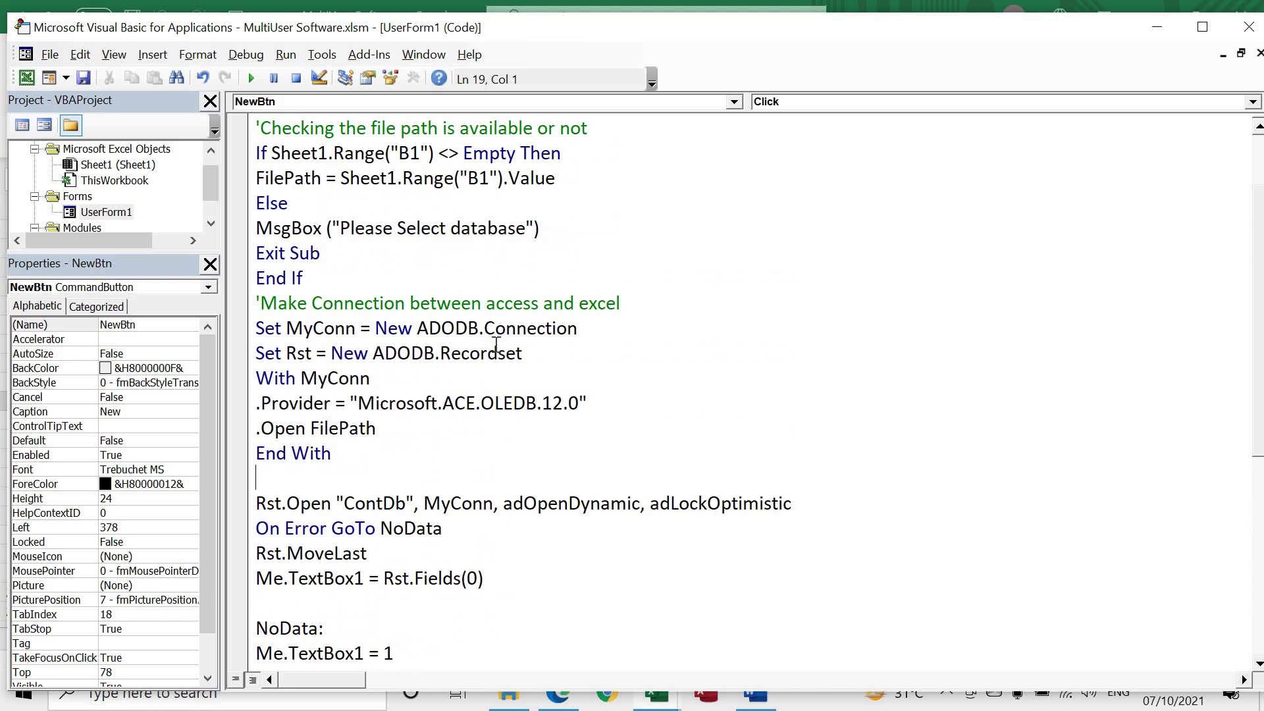